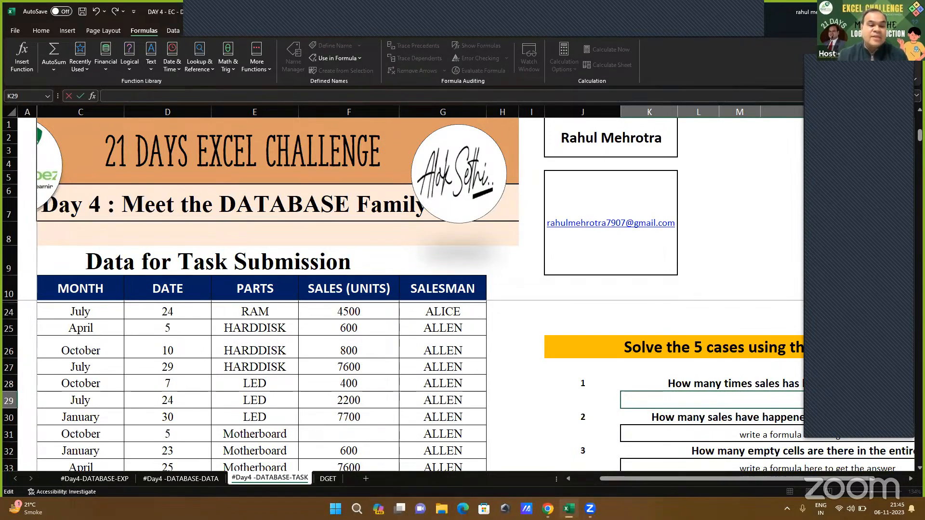
# Step: Bring the sales table back into view and clear stray dashes from criteria cell N14
pyautogui.scroll(4, 419, 386)
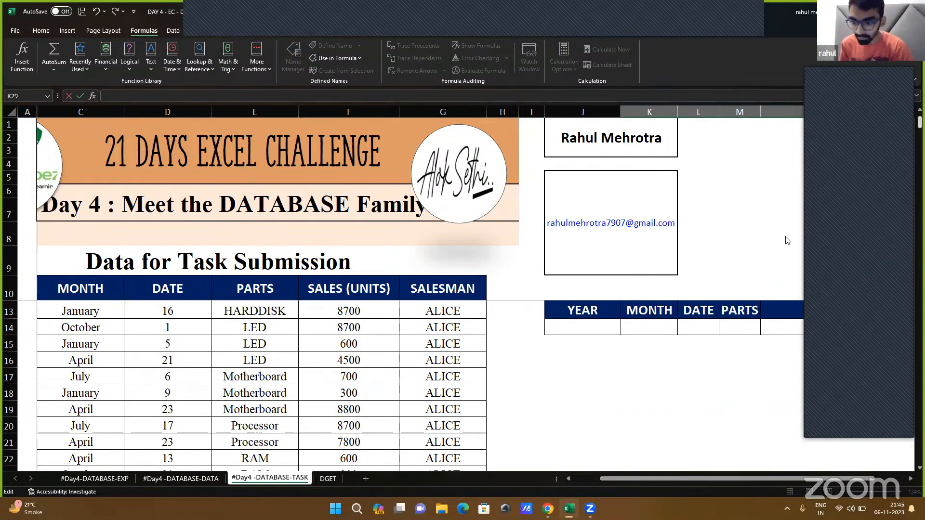
pyautogui.moveTo(611, 479); pyautogui.dragTo(743, 482)
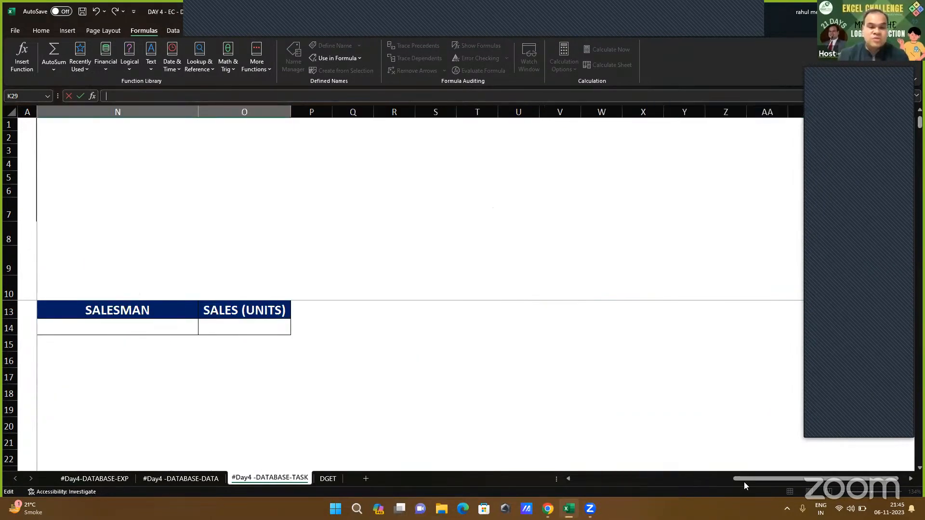
pyautogui.click(686, 478)
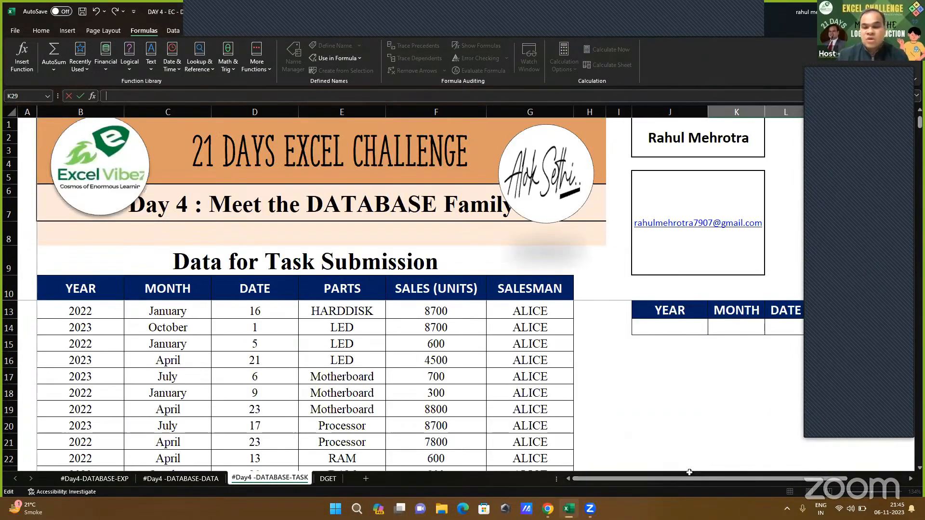
pyautogui.click(780, 326)
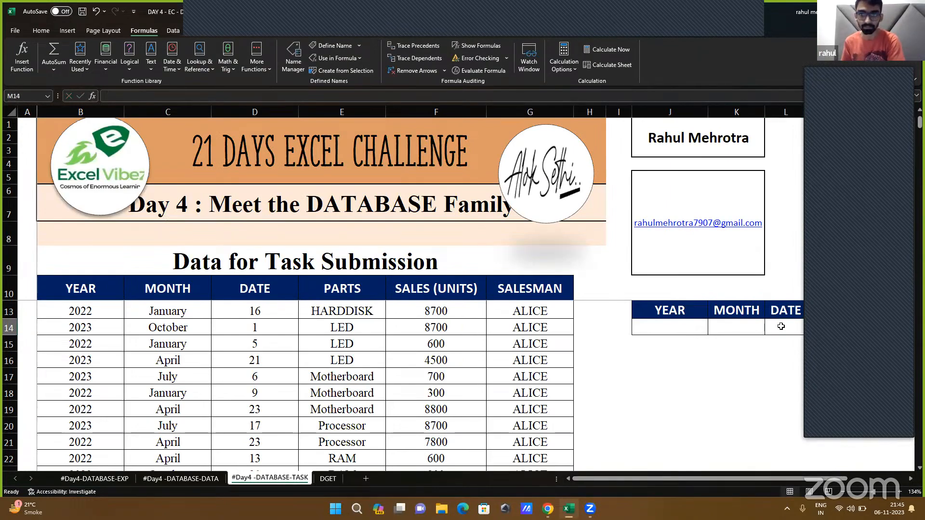
pyautogui.press('Right')
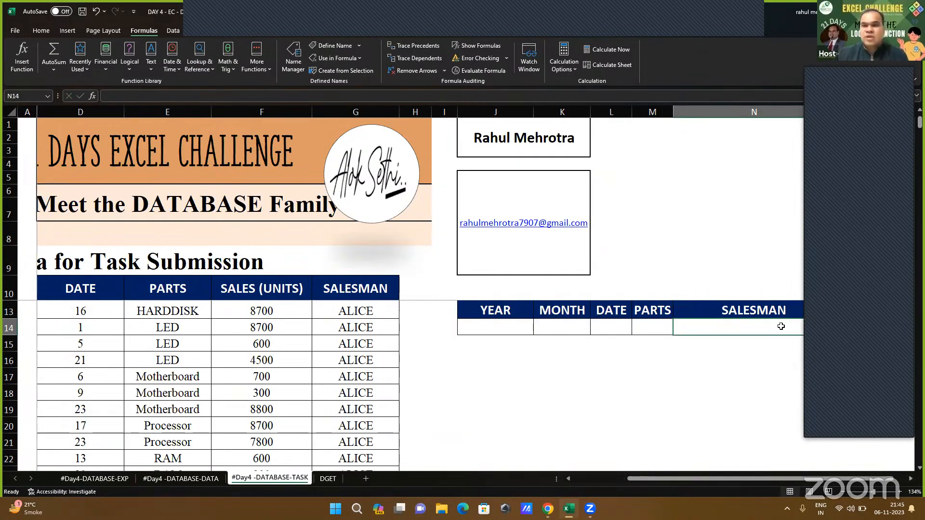
pyautogui.write('--')
pyautogui.press('BackSpace')
pyautogui.press('BackSpace')
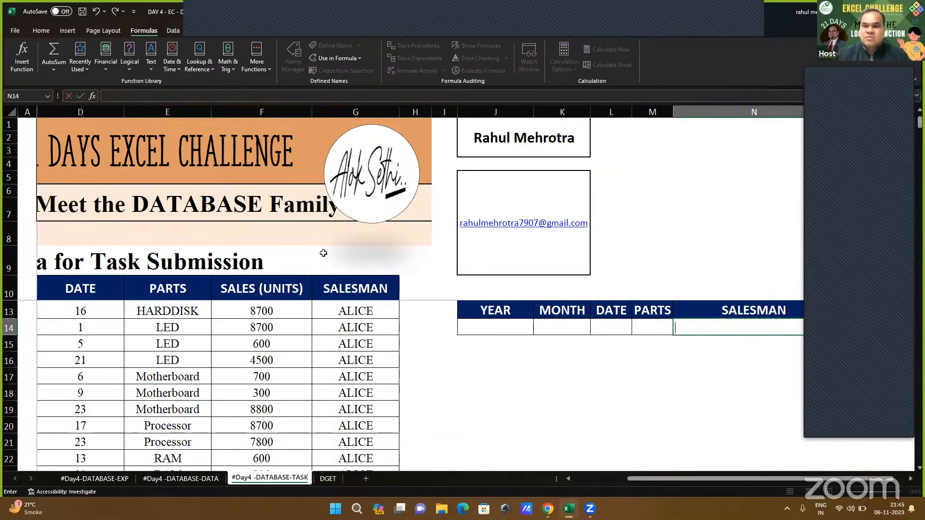
# Step: Begin a database formula with =d in O14 under SALES (UNITS)
pyautogui.hscroll(-1, 318, 251)
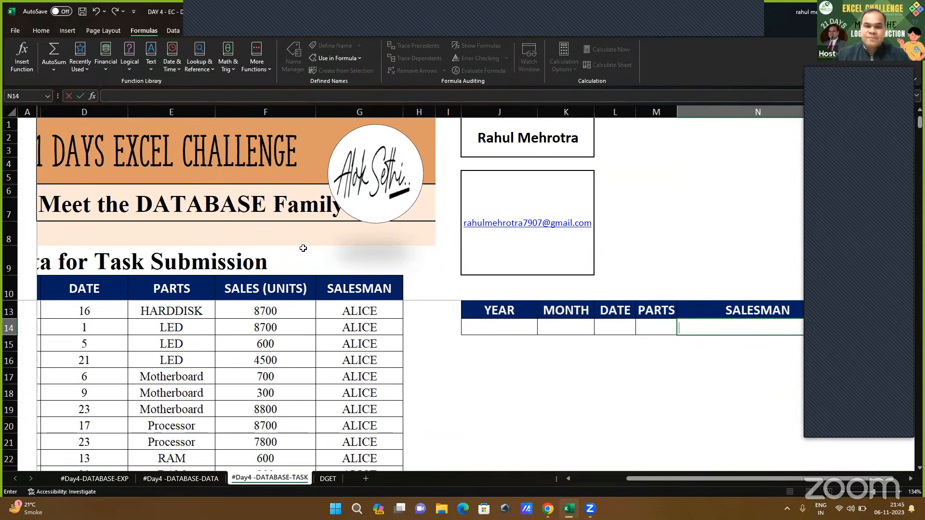
pyautogui.hscroll(-1, 303, 248)
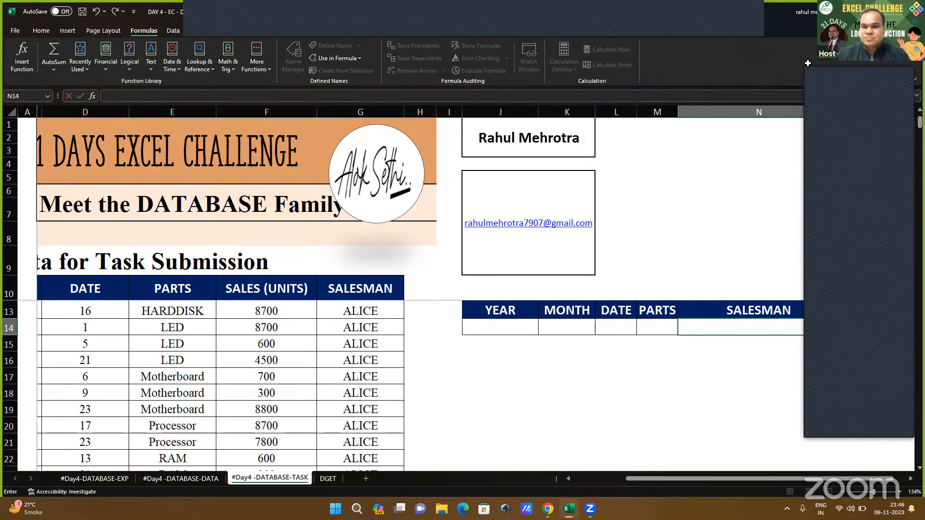
pyautogui.click(856, 325)
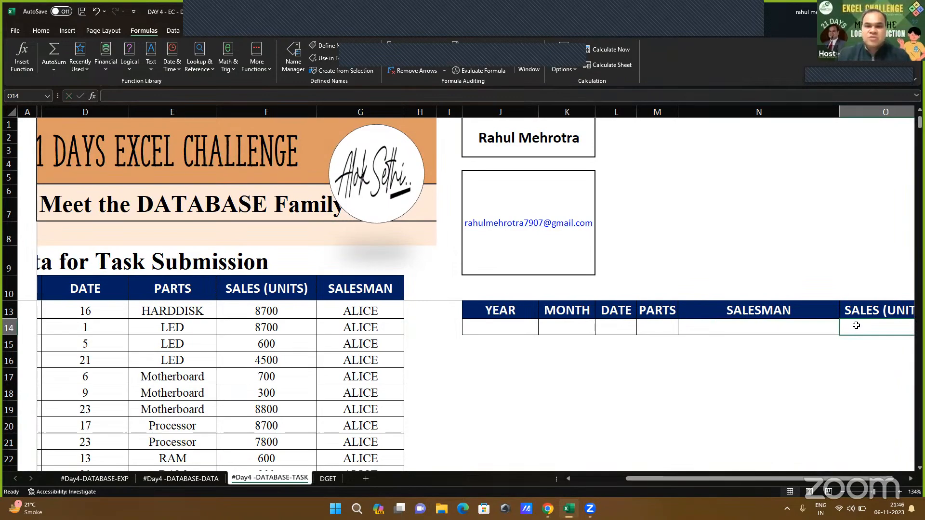
pyautogui.write('=d')
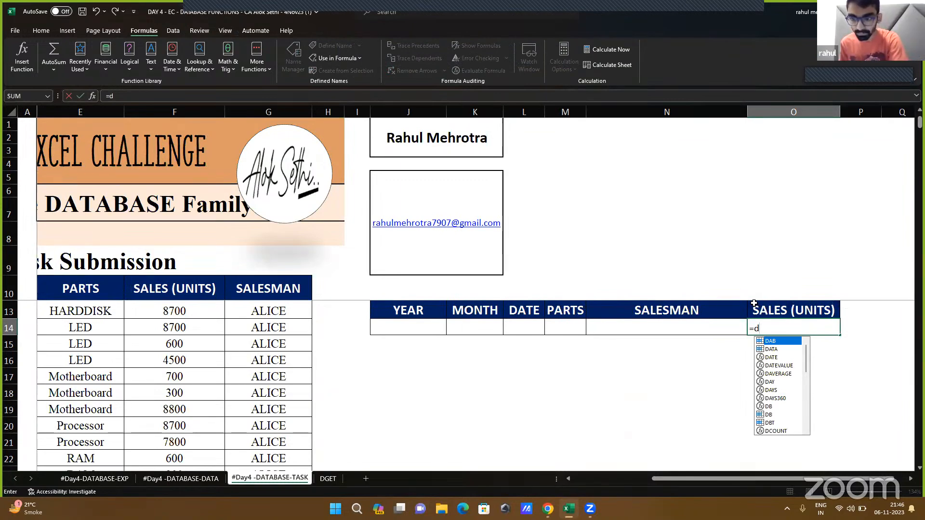
# Step: Cancel the formula in O14 and narrow the SALESMAN column N
pyautogui.press('Escape')
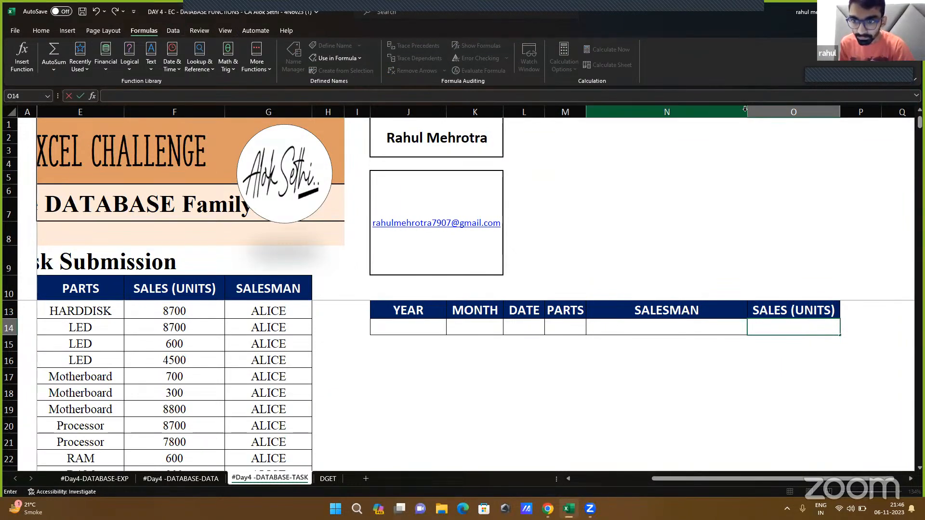
pyautogui.click(742, 112)
pyautogui.moveTo(744, 109); pyautogui.dragTo(698, 104)
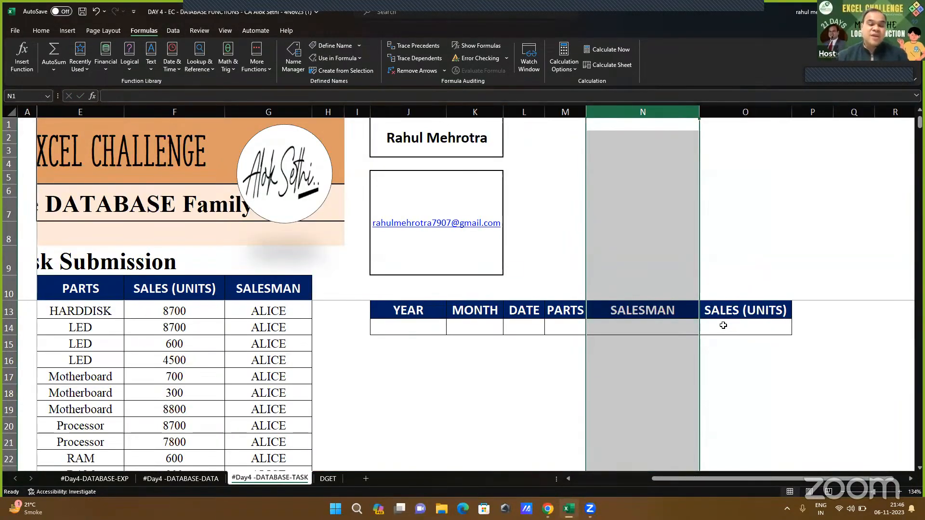
# Step: Start a DCOUNTA formula in O14 referencing F10, then discard it
pyautogui.click(723, 325)
pyautogui.write('=')
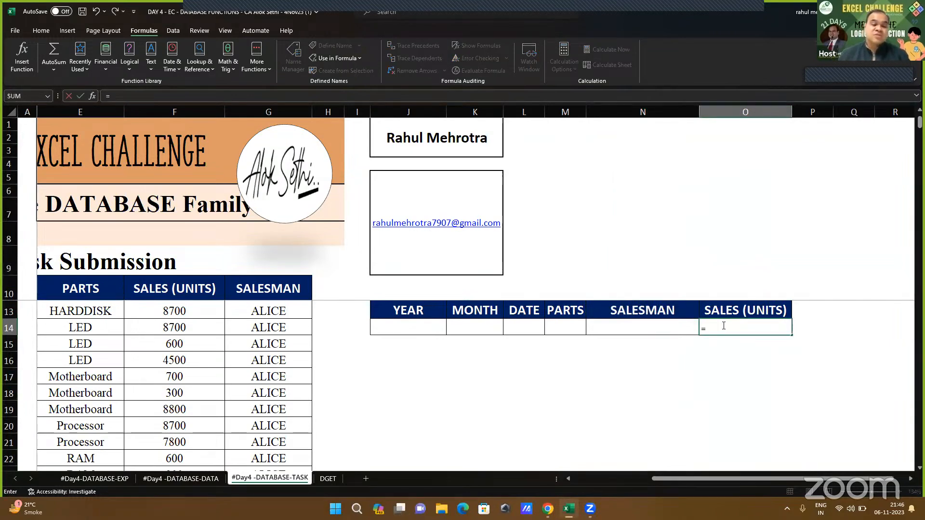
pyautogui.write('dc')
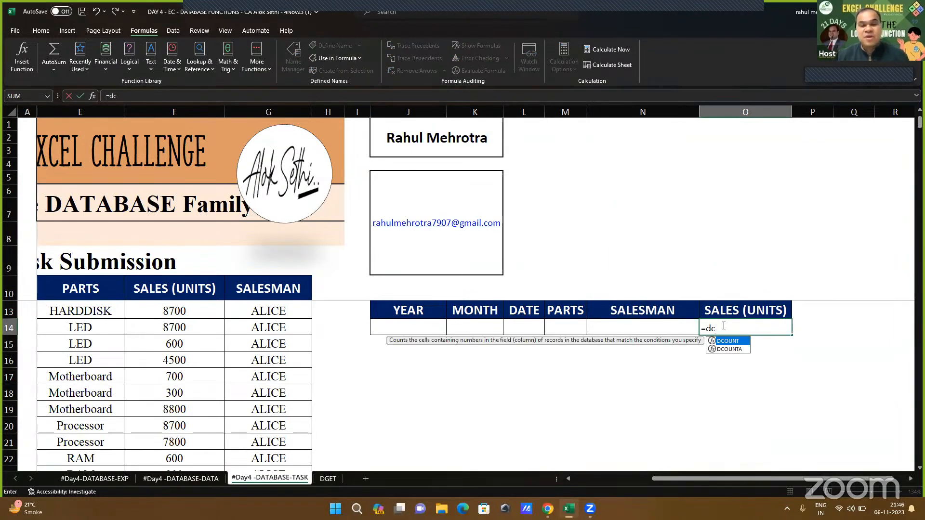
pyautogui.write('ounta')
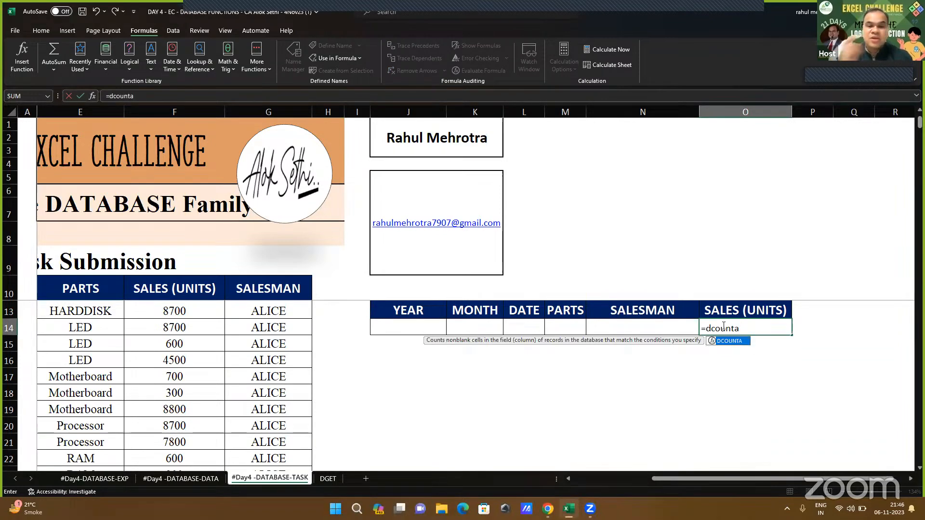
pyautogui.doubleClick(727, 347)
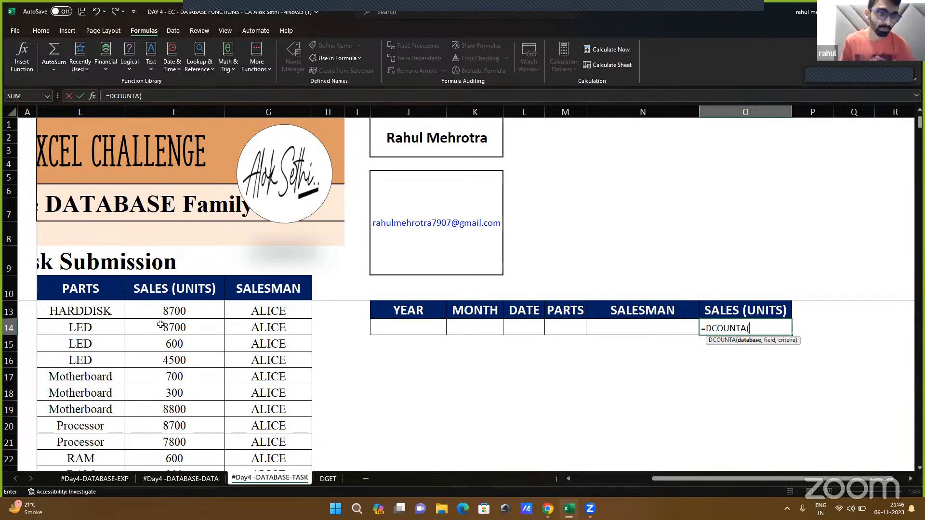
pyautogui.click(154, 297)
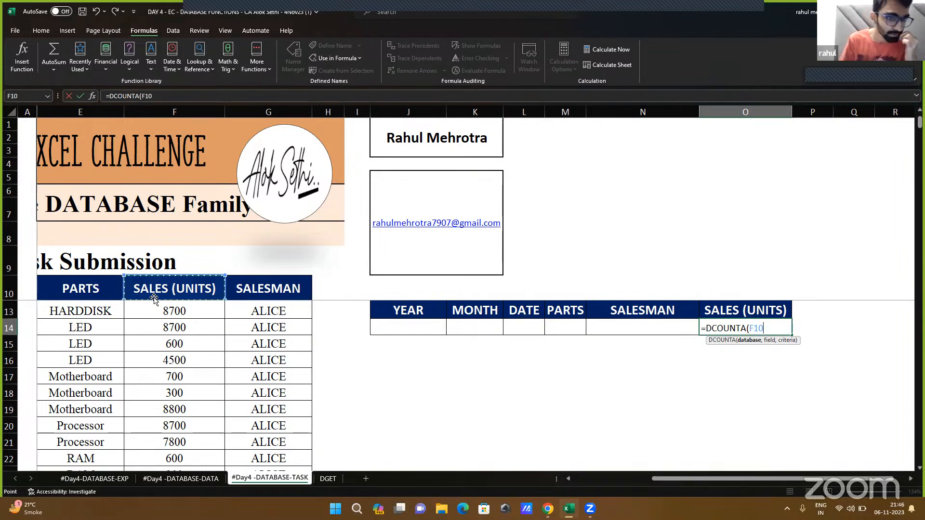
pyautogui.press('BackSpace')
pyautogui.press('BackSpace')
pyautogui.press('BackSpace')
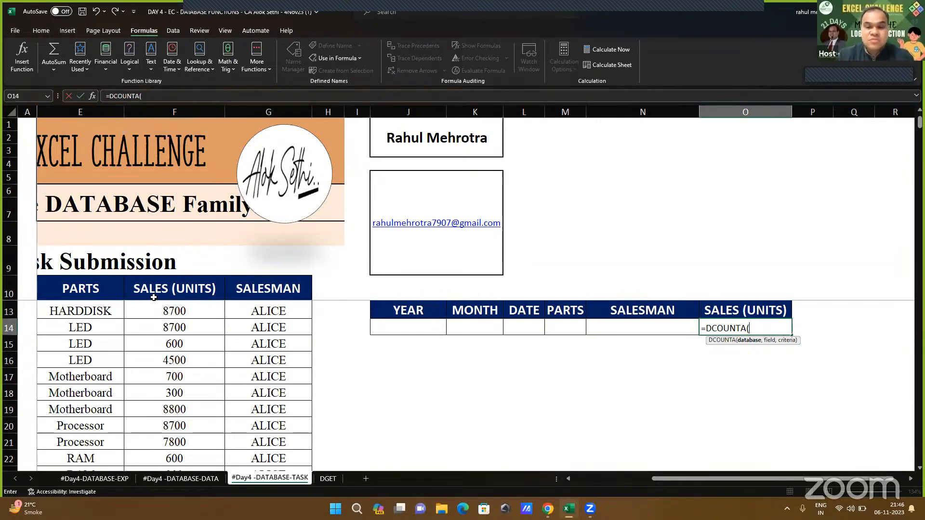
pyautogui.write('Sheet')
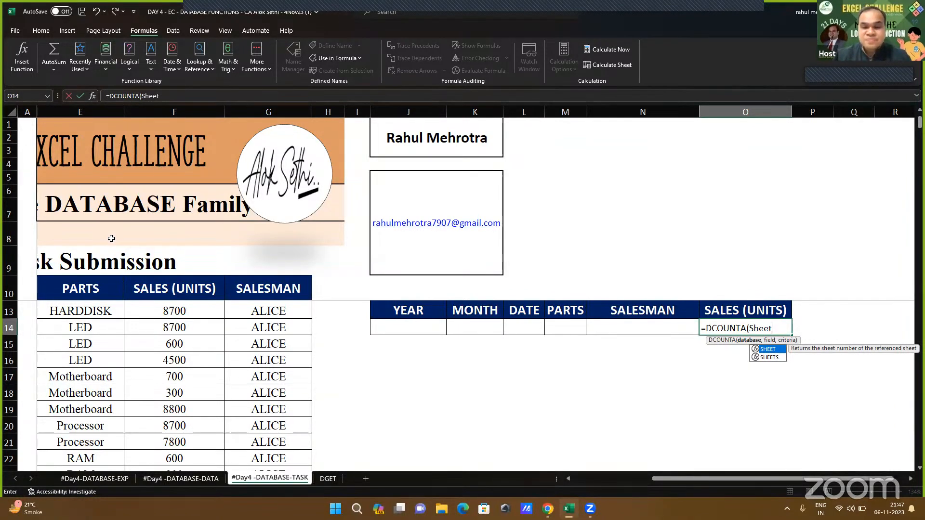
pyautogui.press('BackSpace')
pyautogui.press('BackSpace')
pyautogui.press('BackSpace')
pyautogui.press('BackSpace')
pyautogui.press('BackSpace')
pyautogui.press('BackSpace')
pyautogui.press('BackSpace')
pyautogui.press('BackSpace')
pyautogui.press('BackSpace')
pyautogui.press('BackSpace')
pyautogui.press('BackSpace')
pyautogui.press('BackSpace')
pyautogui.press('BackSpace')
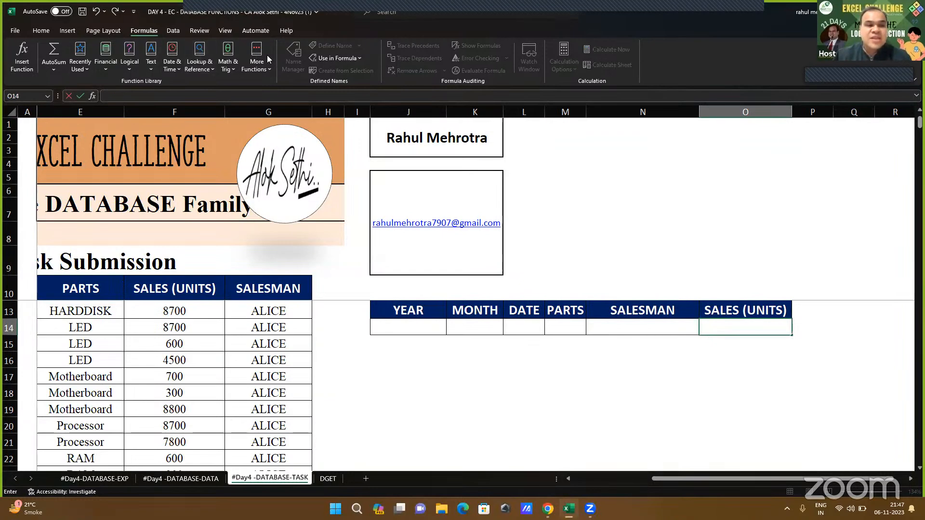
# Step: Leave O14 and try selecting the table from the headers, leaving the YEAR header unchanged
pyautogui.click(201, 317)
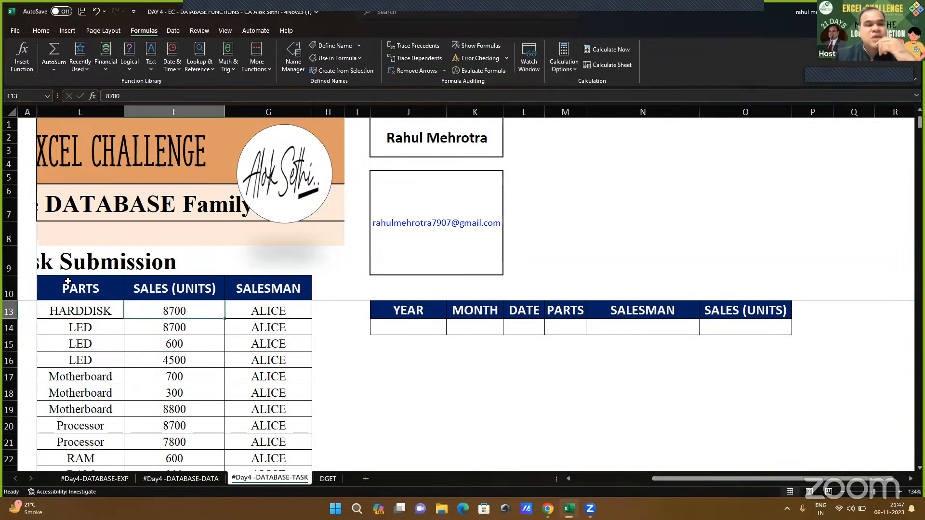
pyautogui.click(68, 282)
pyautogui.hotkey('ctrl', 'a')
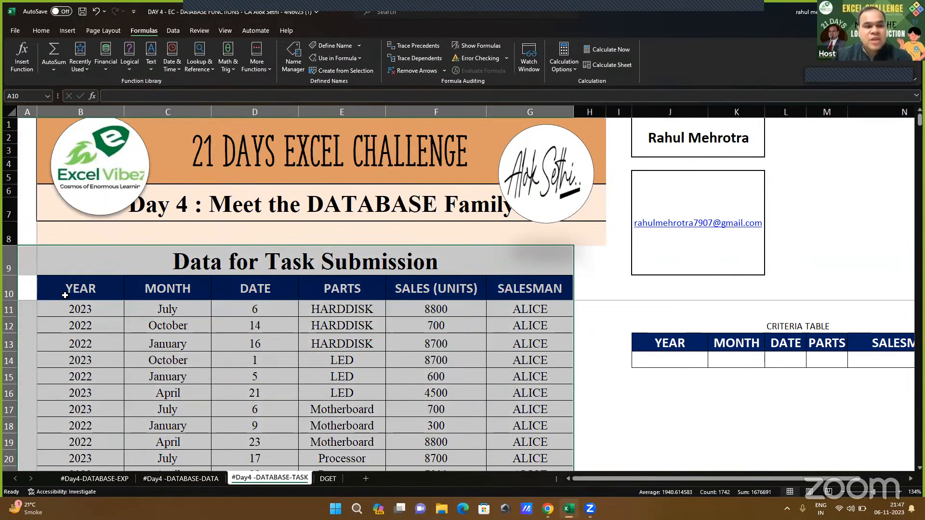
pyautogui.click(65, 295)
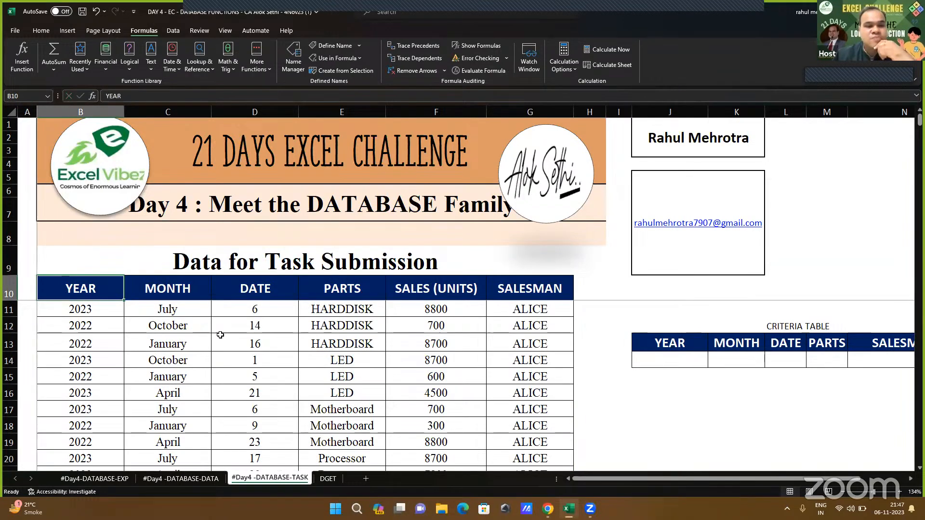
pyautogui.click(37, 289)
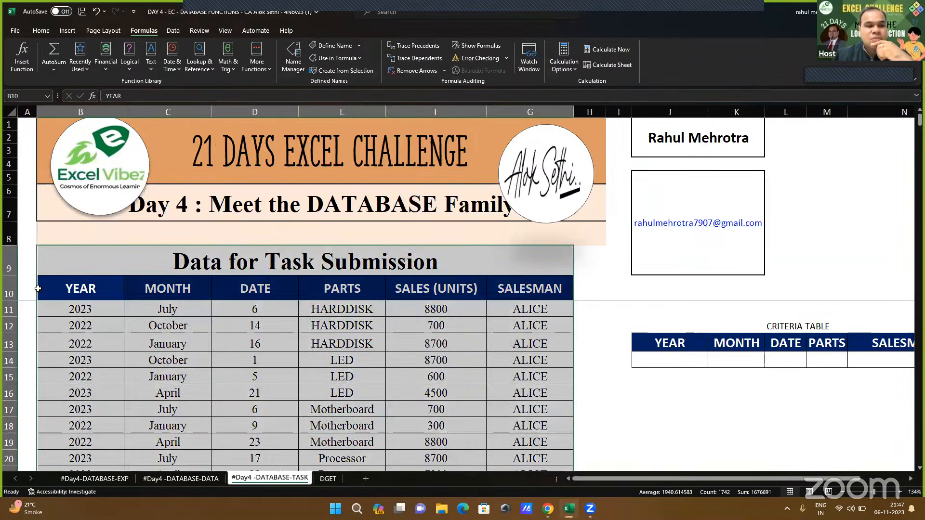
pyautogui.doubleClick(69, 288)
pyautogui.hotkey('shift', 'Home')
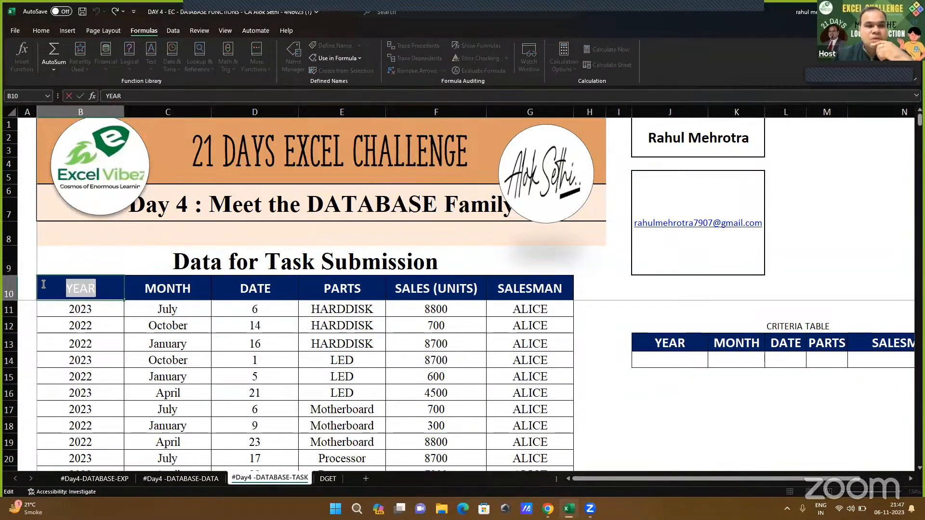
pyautogui.press('Left')
pyautogui.click(36, 285)
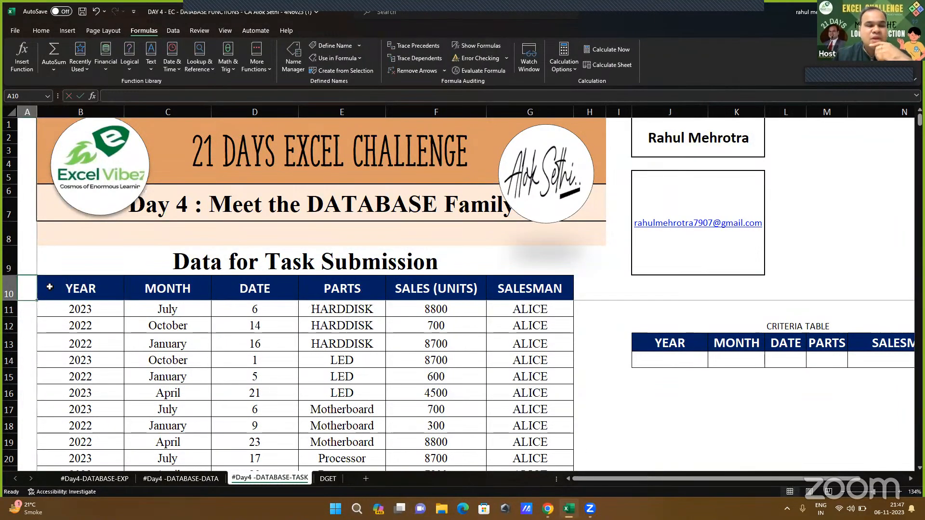
# Step: Select the sales table from header row 10 through row 304 (B10:G304)
pyautogui.moveTo(50, 287)
pyautogui.mouseDown()
pyautogui.moveTo(299, 375)
pyautogui.moveTo(380, 445)
pyautogui.mouseUp()
pyautogui.moveTo(414, 508); pyautogui.dragTo(525, 475)
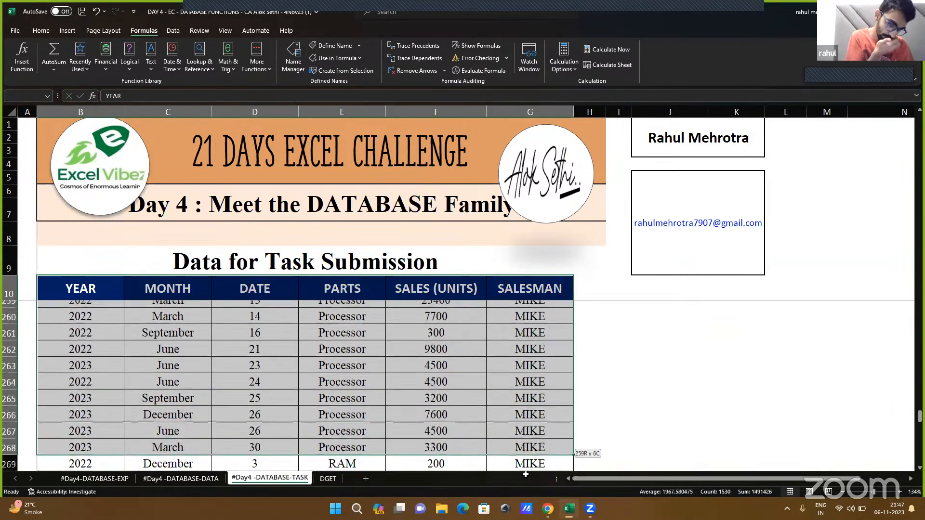
pyautogui.moveTo(525, 475); pyautogui.dragTo(506, 395)
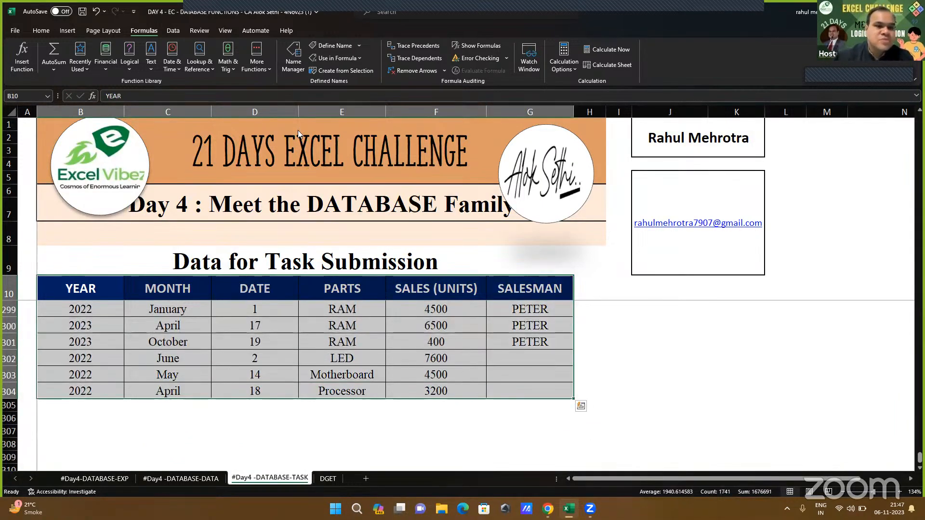
# Step: Define a new workbook-scoped name for B10:G304 through the Name Manager
pyautogui.click(292, 60)
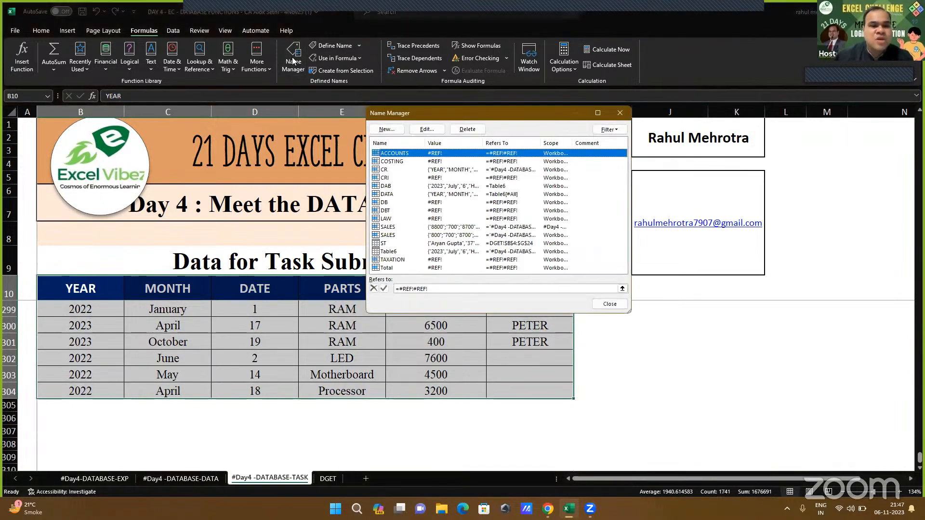
pyautogui.click(387, 129)
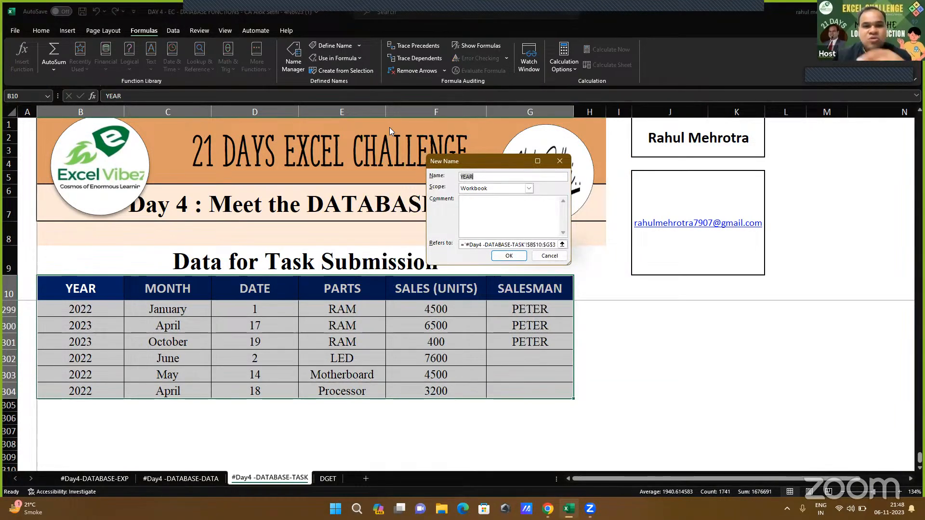
pyautogui.write('SHEET')
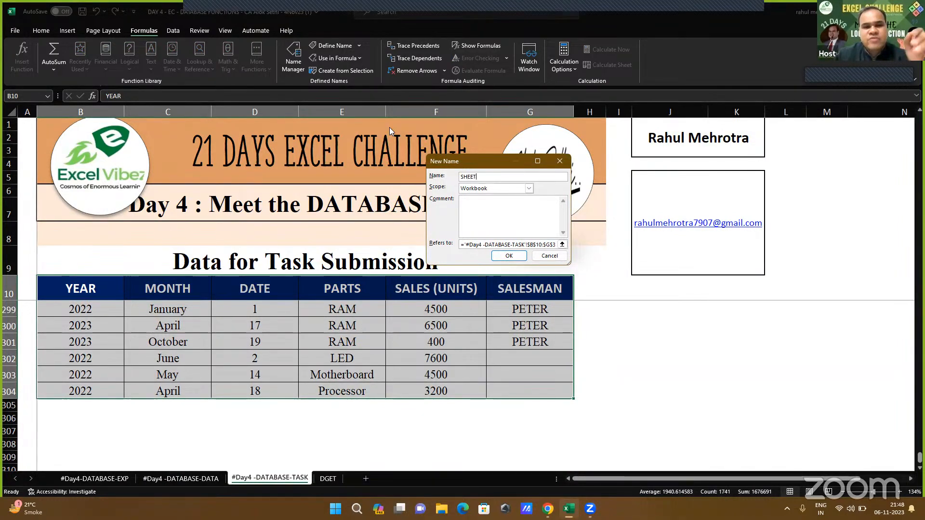
pyautogui.press('BackSpace')
pyautogui.press('BackSpace')
pyautogui.press('BackSpace')
pyautogui.press('BackSpace')
pyautogui.press('BackSpace')
pyautogui.write('RAH')
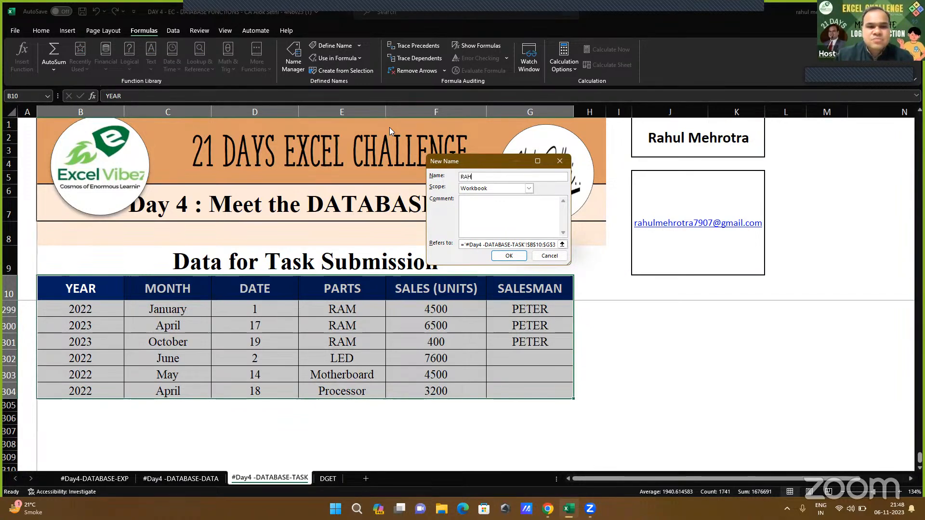
pyautogui.write('UL')
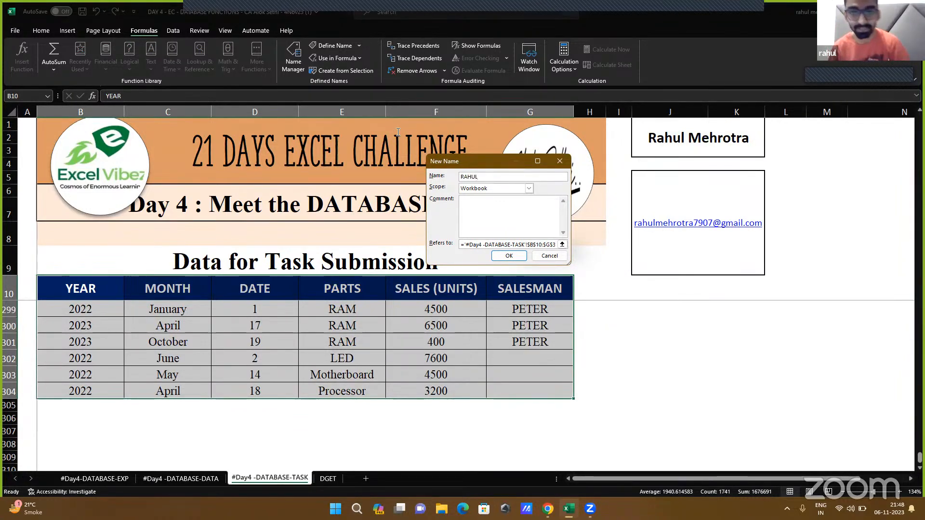
pyautogui.click(502, 256)
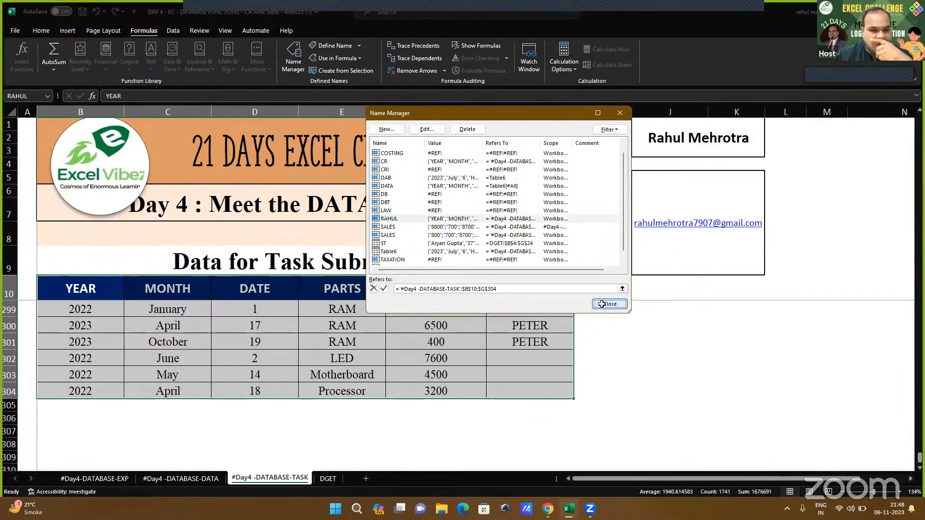
# Step: Close the Name Manager and scroll back to the criteria table and question area
pyautogui.click(602, 304)
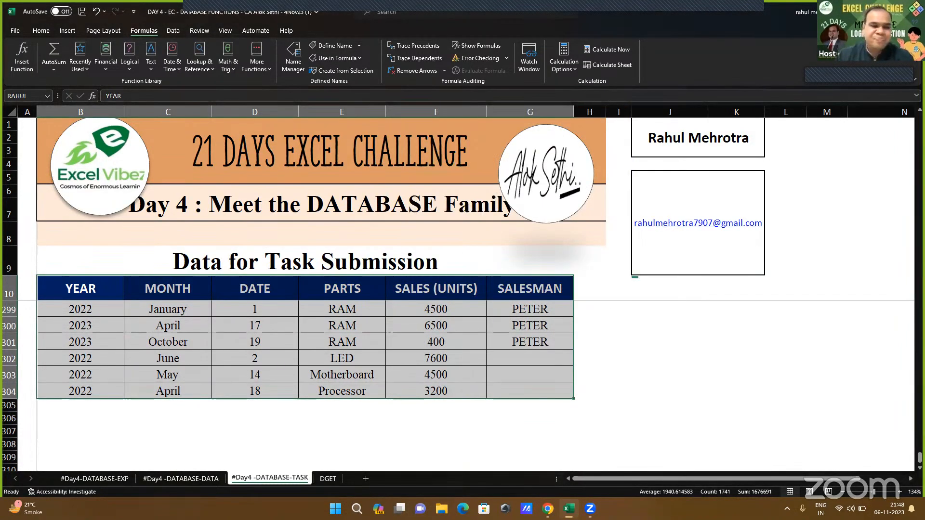
pyautogui.scroll(20, 306, 386)
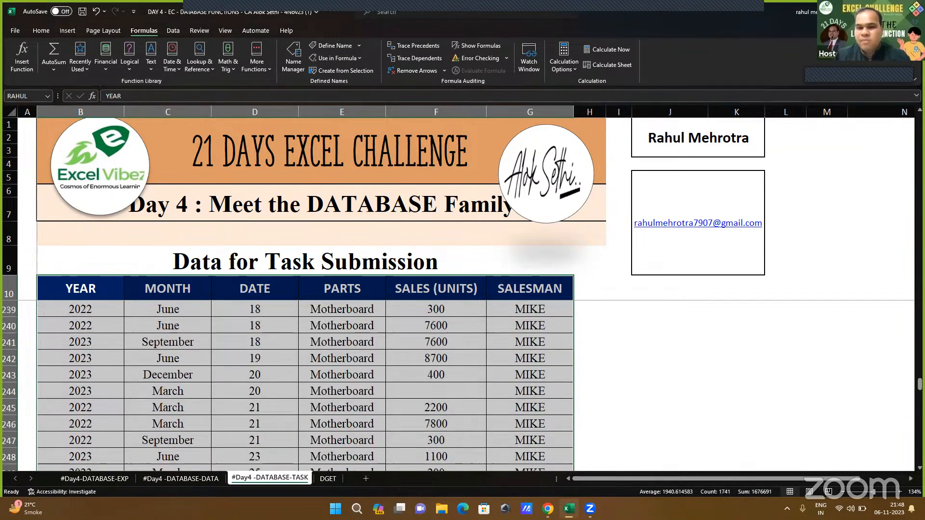
pyautogui.scroll(20, 305, 385)
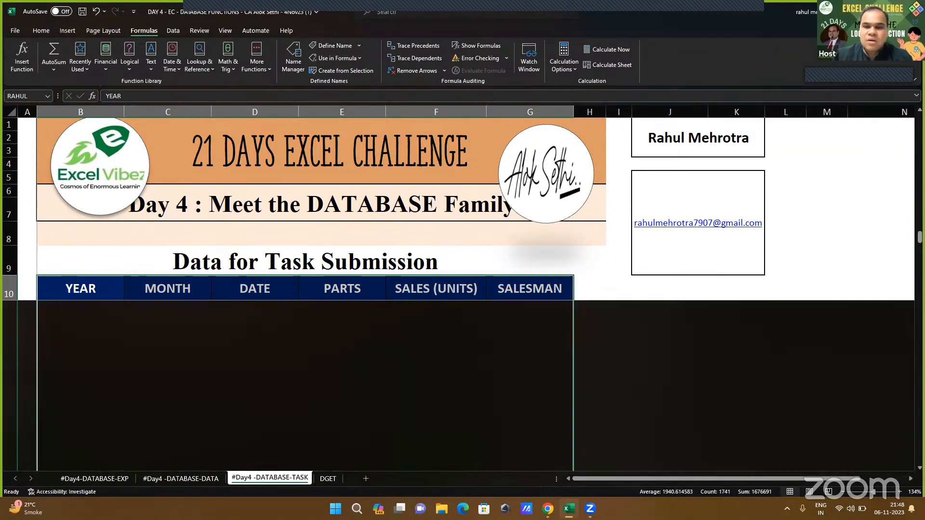
pyautogui.scroll(15, 305, 385)
pyautogui.scroll(-20, 888, 265)
pyautogui.scroll(10, 306, 385)
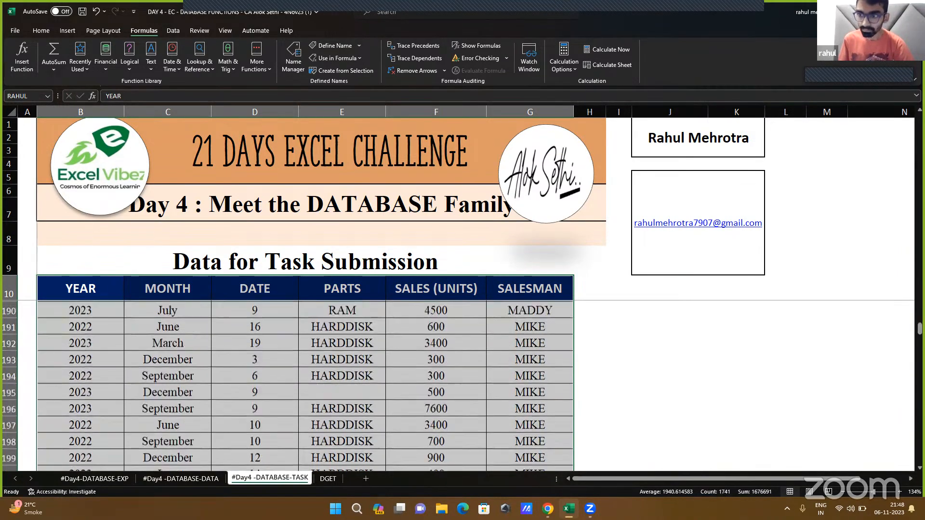
pyautogui.scroll(20, 305, 385)
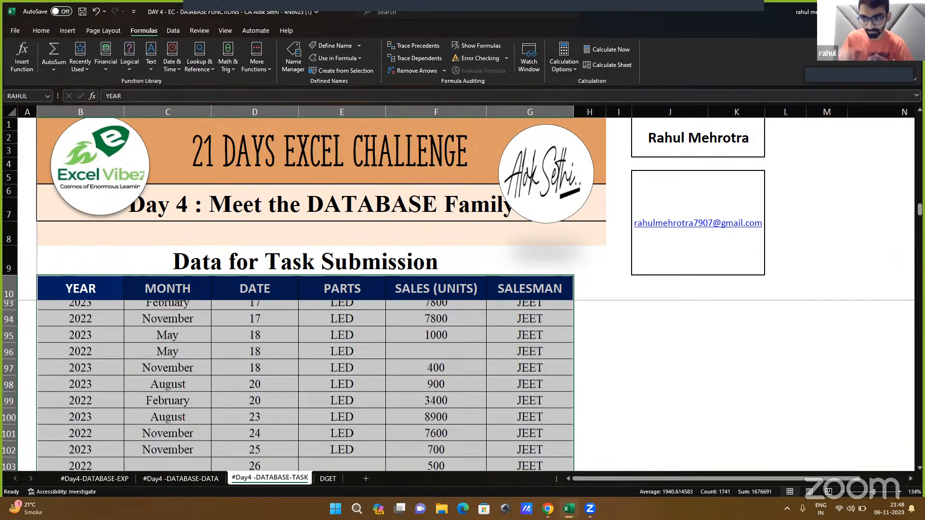
pyautogui.scroll(6, 814, 347)
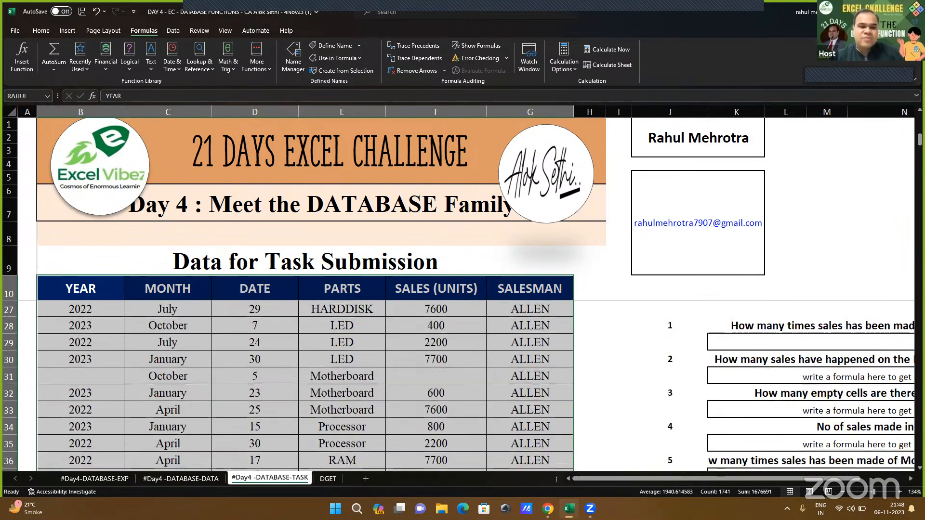
pyautogui.click(814, 346)
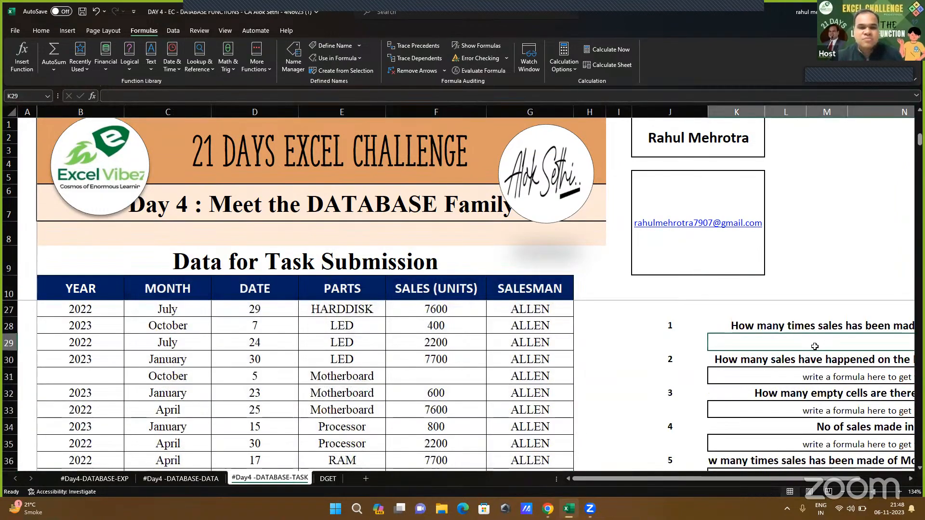
pyautogui.hscroll(2, 814, 346)
pyautogui.press('Up')
pyautogui.press('Up')
pyautogui.press('Up')
pyautogui.press('Up')
pyautogui.press('Up')
pyautogui.press('Up')
pyautogui.press('Up')
pyautogui.press('Up')
pyautogui.press('Up')
pyautogui.press('Up')
pyautogui.press('Up')
pyautogui.press('Up')
pyautogui.press('Up')
pyautogui.press('Up')
pyautogui.press('Up')
pyautogui.press('Up')
pyautogui.press('Up')
pyautogui.press('Up')
# Step: Enter =DCOUNTA(named table range, F10, J13:N14) in O14, returning 281
pyautogui.click(807, 361)
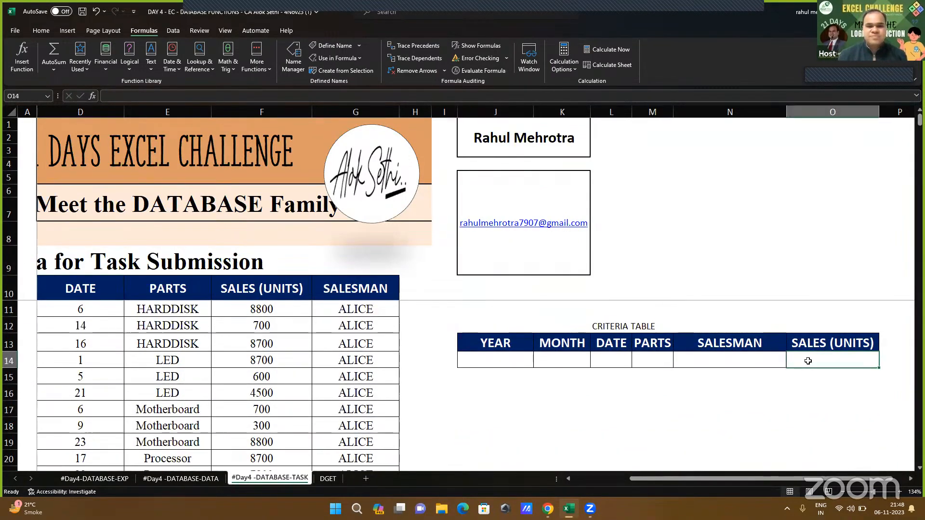
pyautogui.write('=')
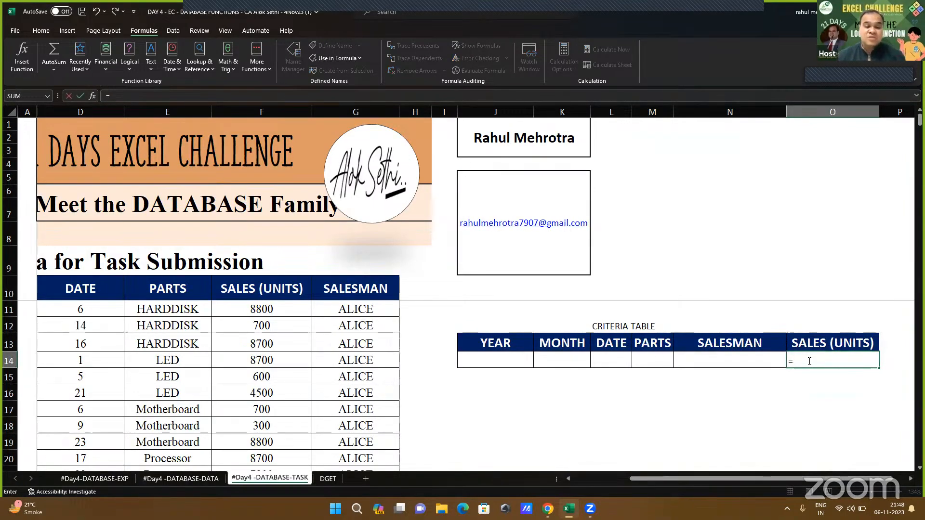
pyautogui.write('DCOUNTA')
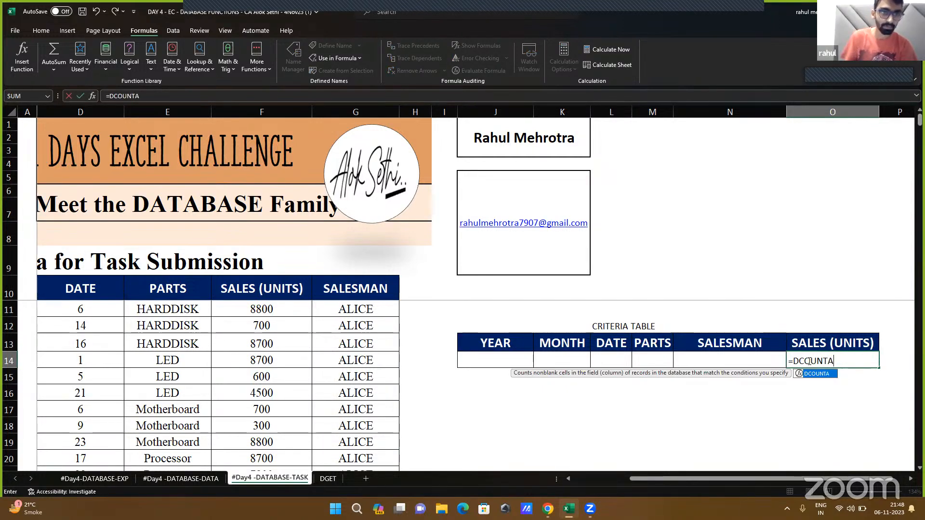
pyautogui.write('(SHE')
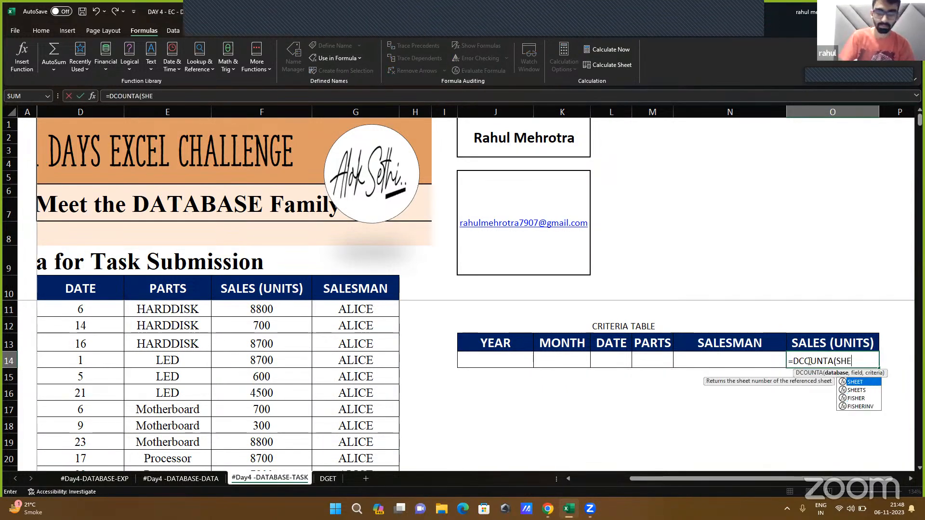
pyautogui.press('BackSpace')
pyautogui.press('BackSpace')
pyautogui.press('BackSpace')
pyautogui.write('RA')
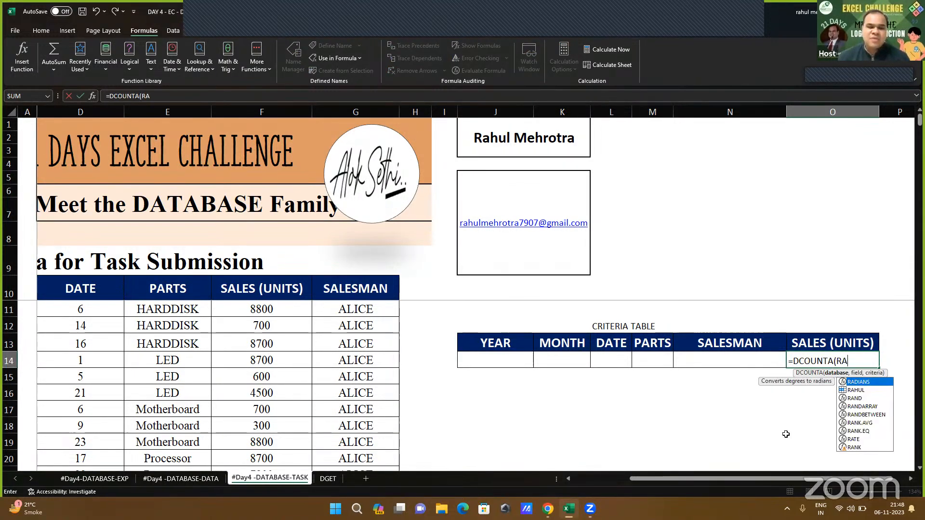
pyautogui.doubleClick(849, 390)
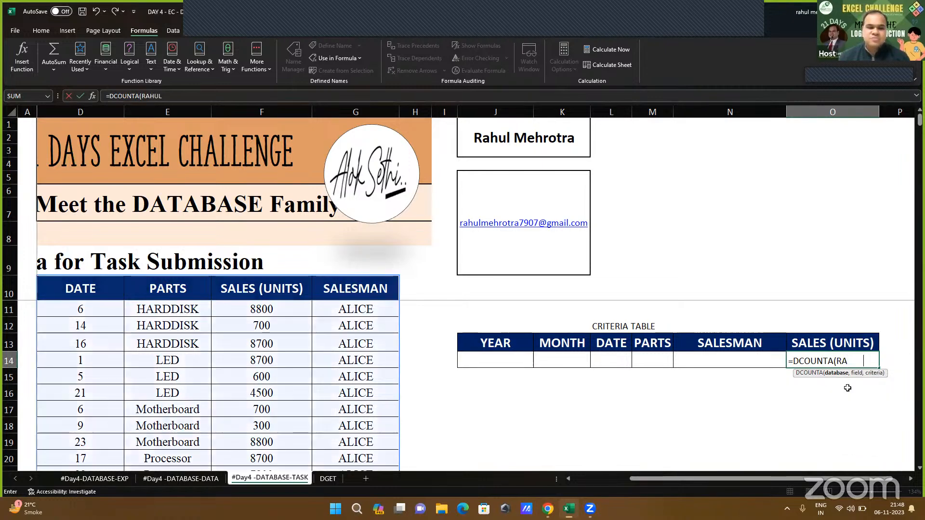
pyautogui.write(',')
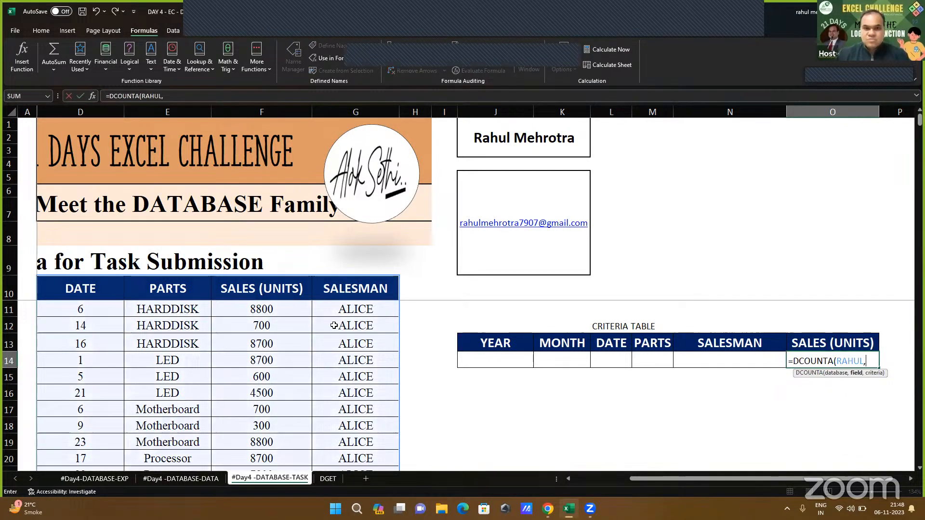
pyautogui.click(263, 288)
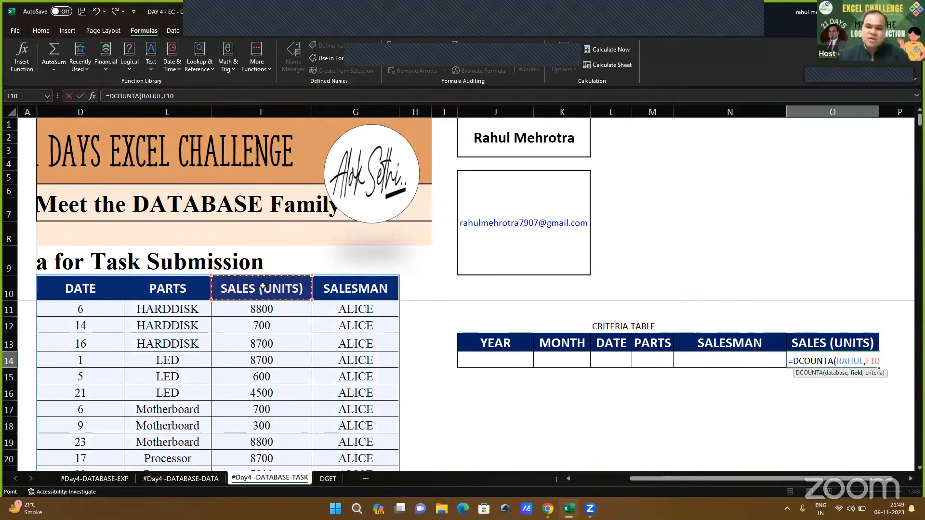
pyautogui.write(',')
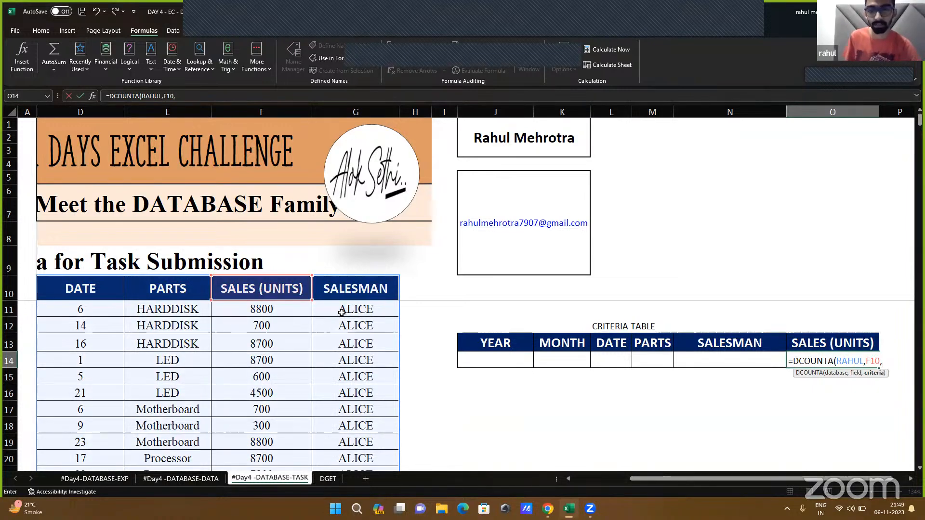
pyautogui.click(486, 343)
pyautogui.moveTo(551, 345); pyautogui.dragTo(719, 360)
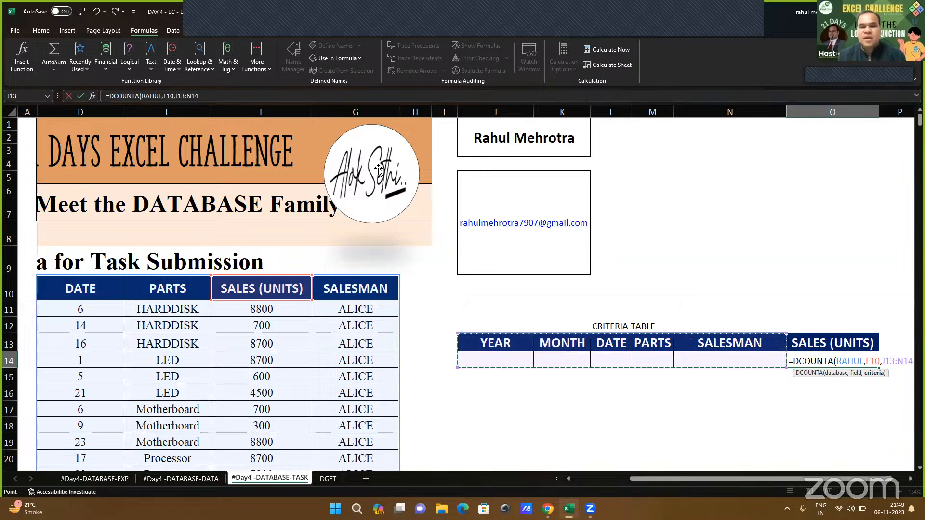
pyautogui.write(')')
pyautogui.press('Return')
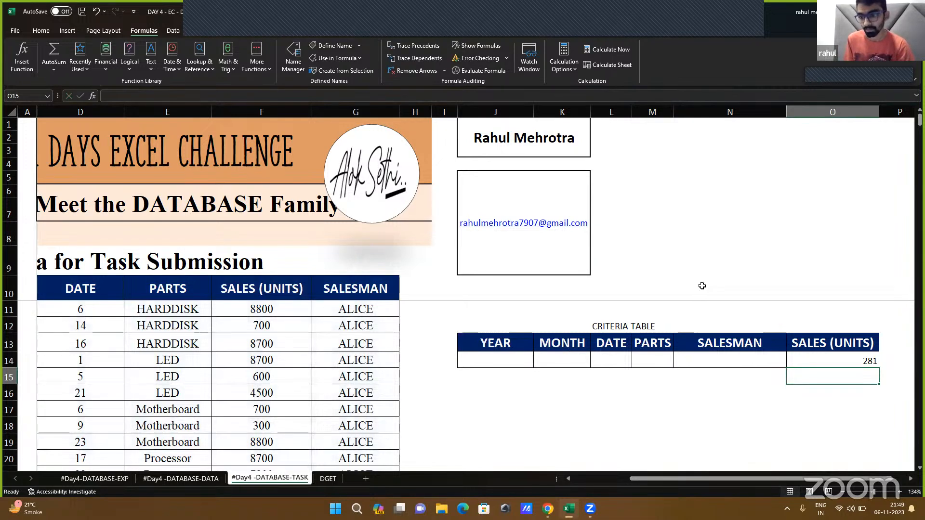
pyautogui.click(813, 355)
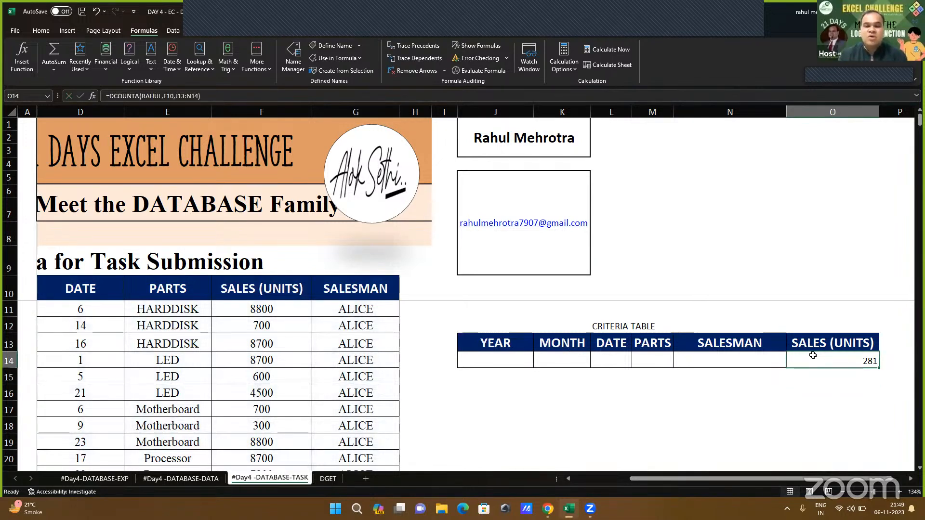
pyautogui.click(554, 355)
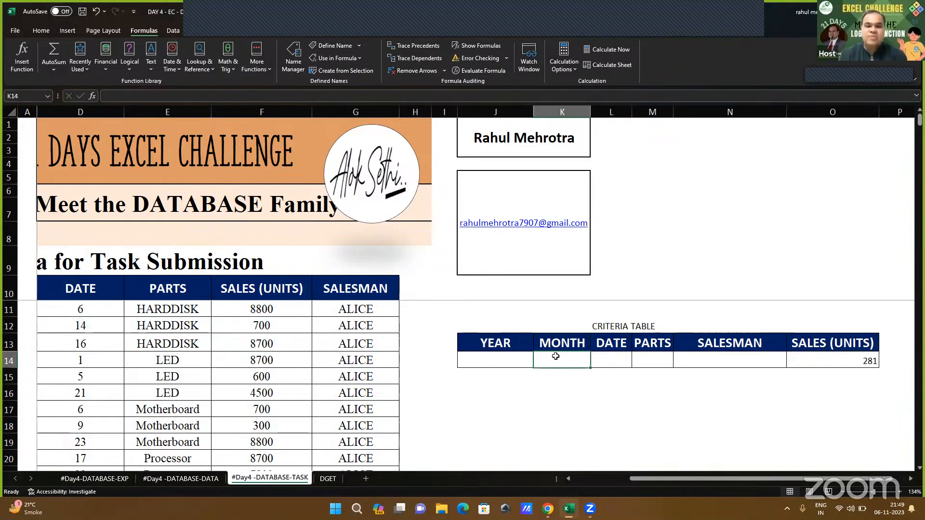
pyautogui.write('July')
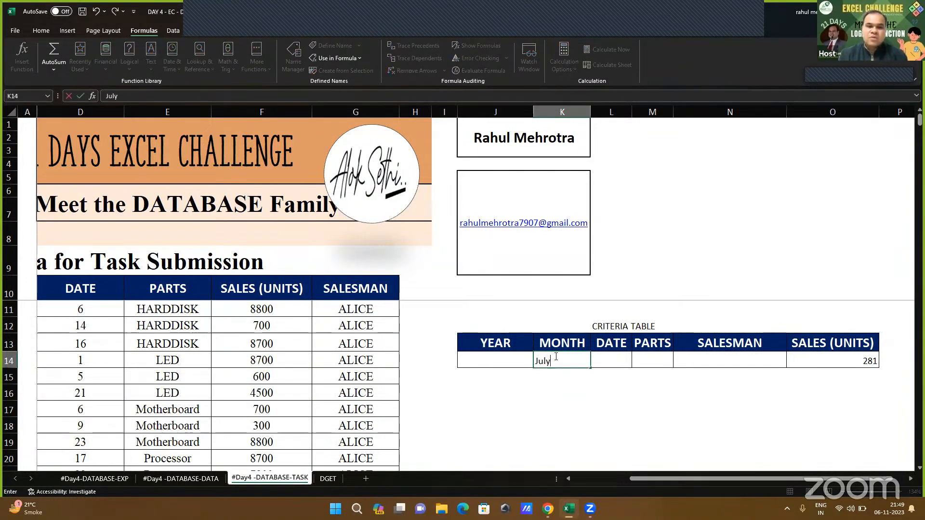
pyautogui.press('Return')
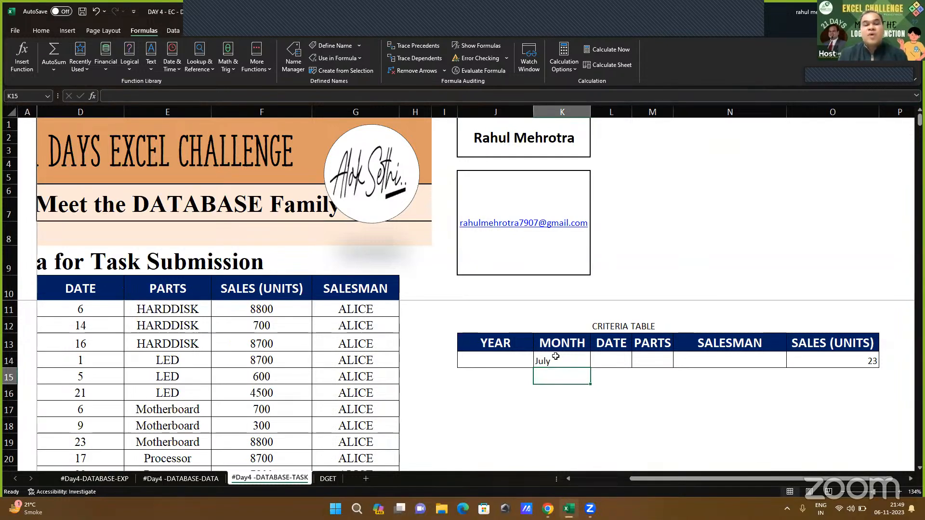
pyautogui.moveTo(592, 508)
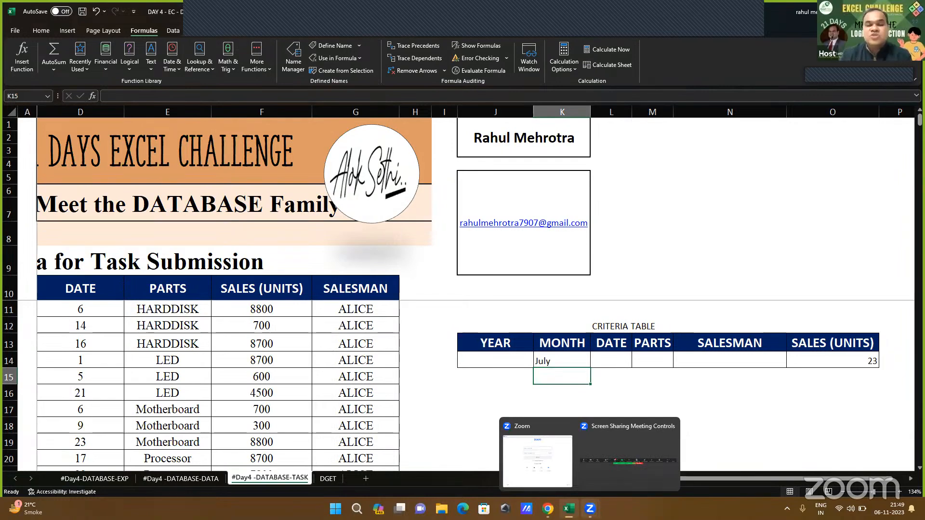
pyautogui.click(566, 361)
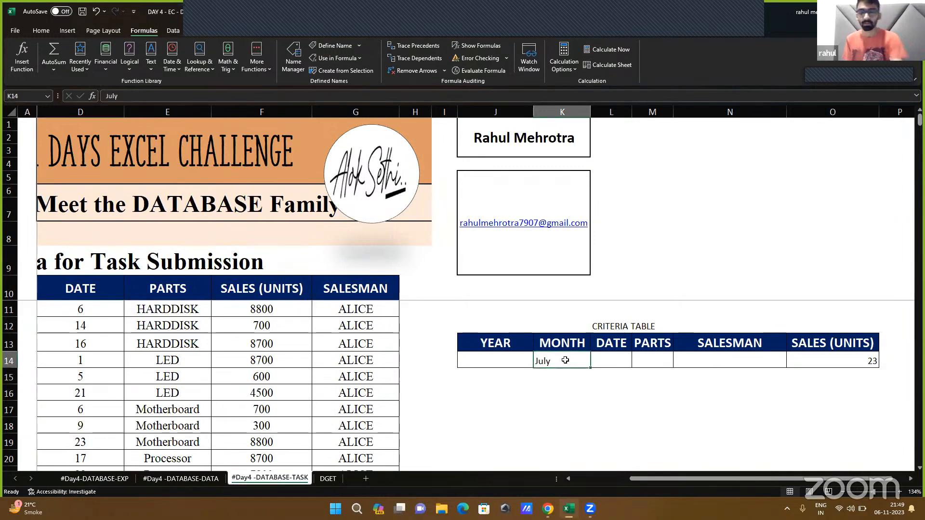
pyautogui.press('BackSpace')
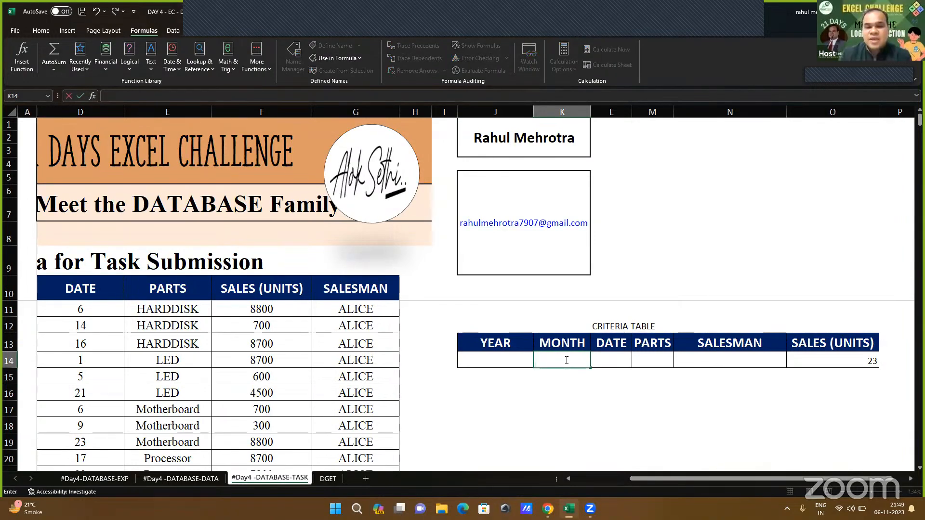
pyautogui.moveTo(501, 342); pyautogui.dragTo(714, 354)
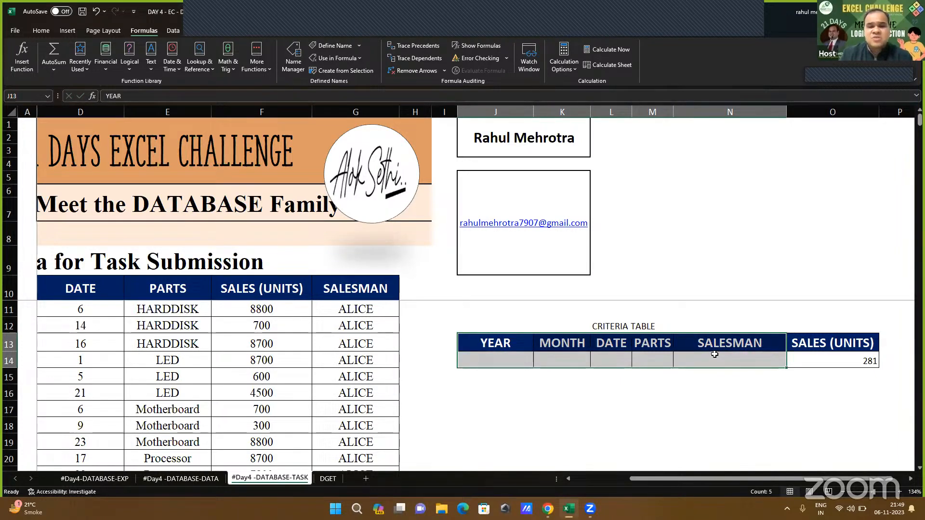
# Step: Define a new workbook-scoped name for the criteria range J13:N14
pyautogui.click(295, 57)
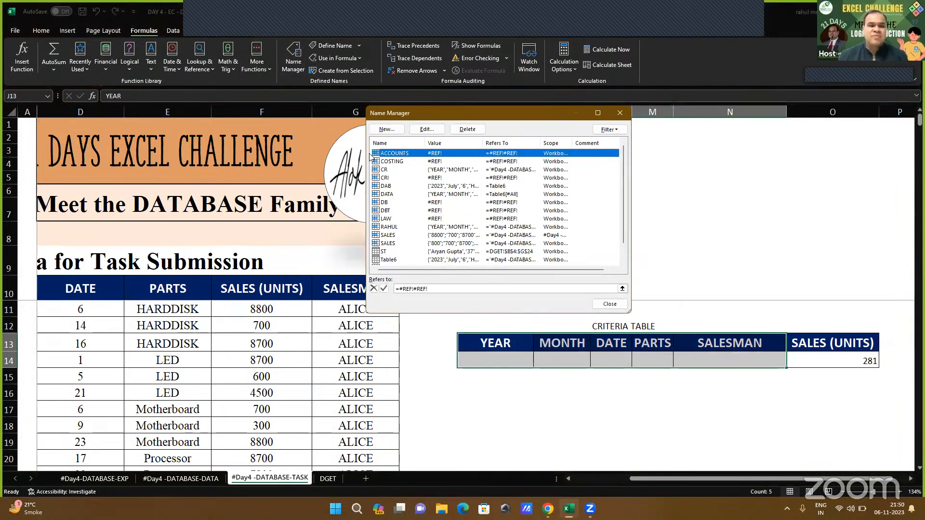
pyautogui.press('Escape')
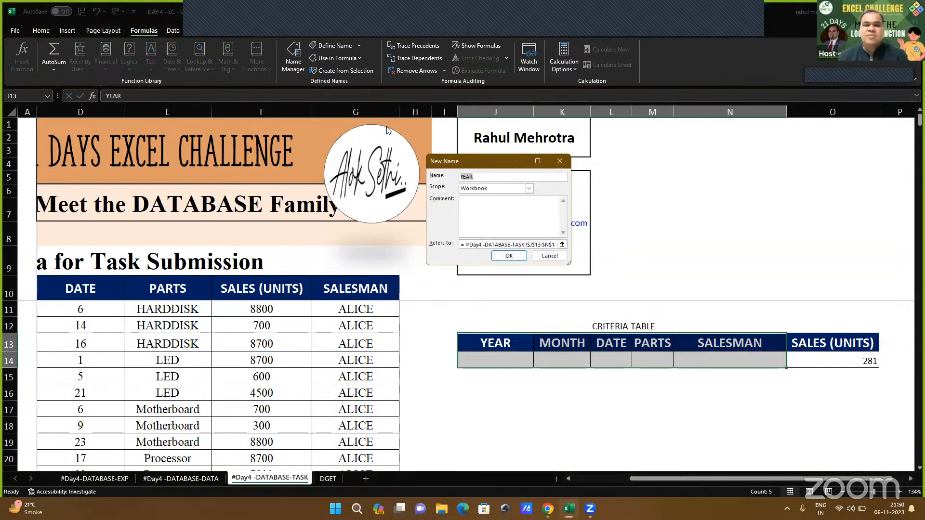
pyautogui.write('ce')
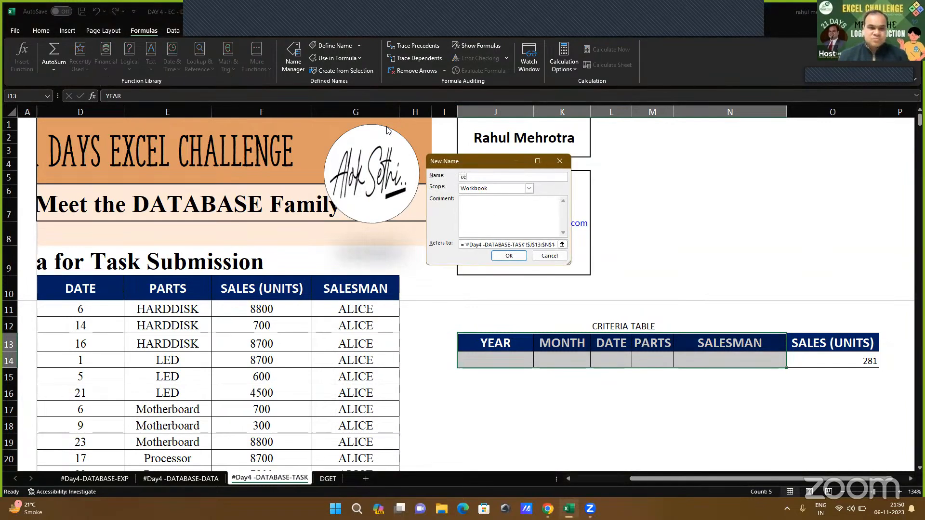
pyautogui.write('Mehrotra')
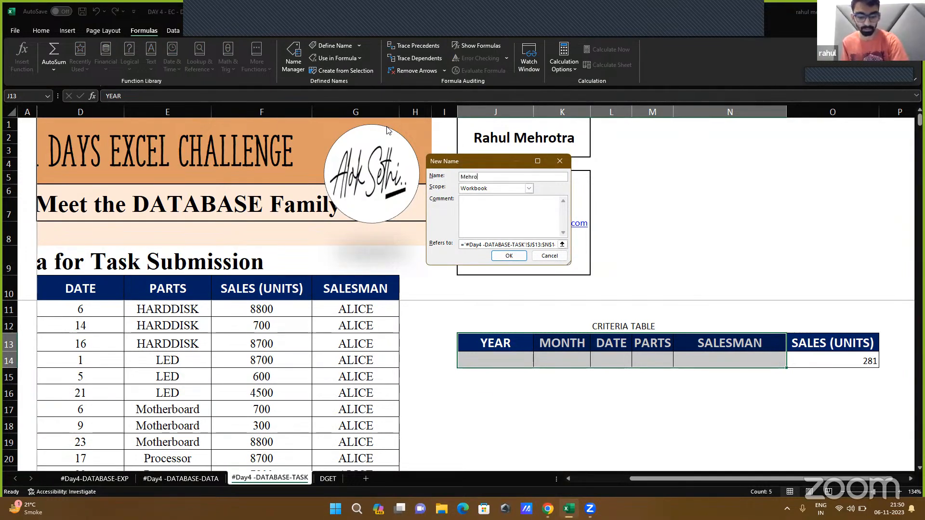
pyautogui.click(509, 256)
pyautogui.hotkey('ctrl', 'F3')
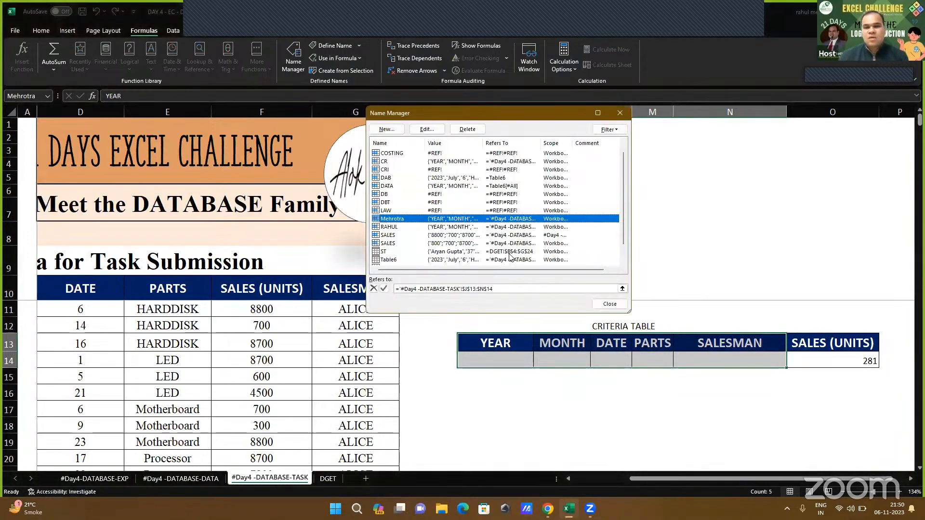
pyautogui.click(601, 303)
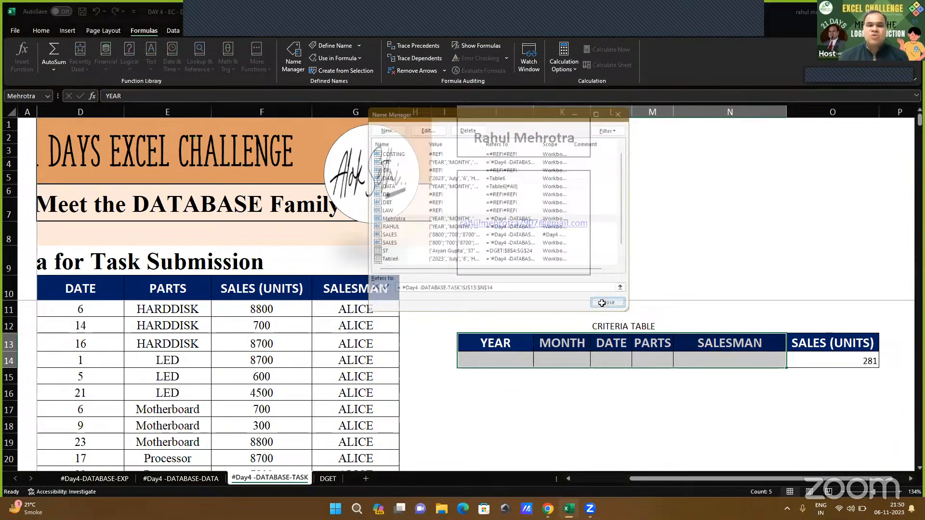
# Step: Reopen O14's DCOUNTA formula and delete its old criteria reference
pyautogui.click(833, 356)
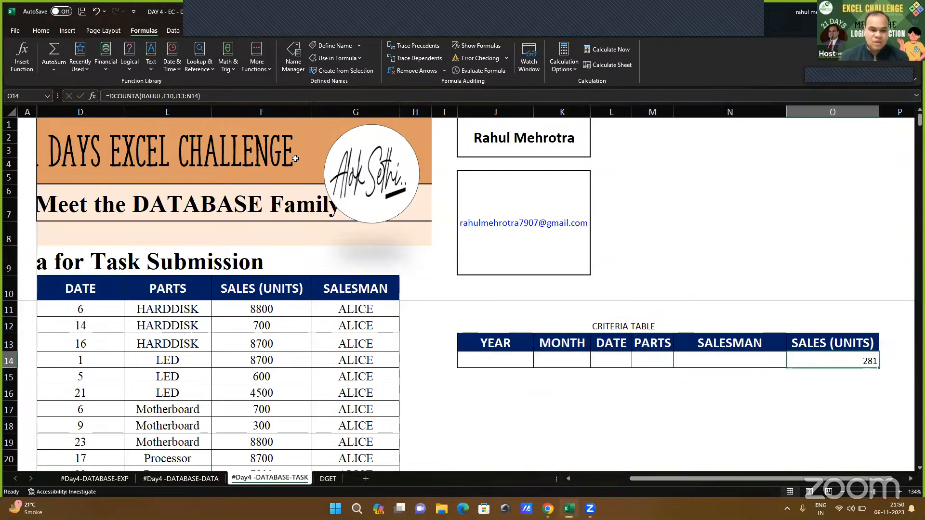
pyautogui.click(198, 96)
pyautogui.press('BackSpace')
pyautogui.press('BackSpace')
pyautogui.press('BackSpace')
pyautogui.press('BackSpace')
pyautogui.press('BackSpace')
pyautogui.press('BackSpace')
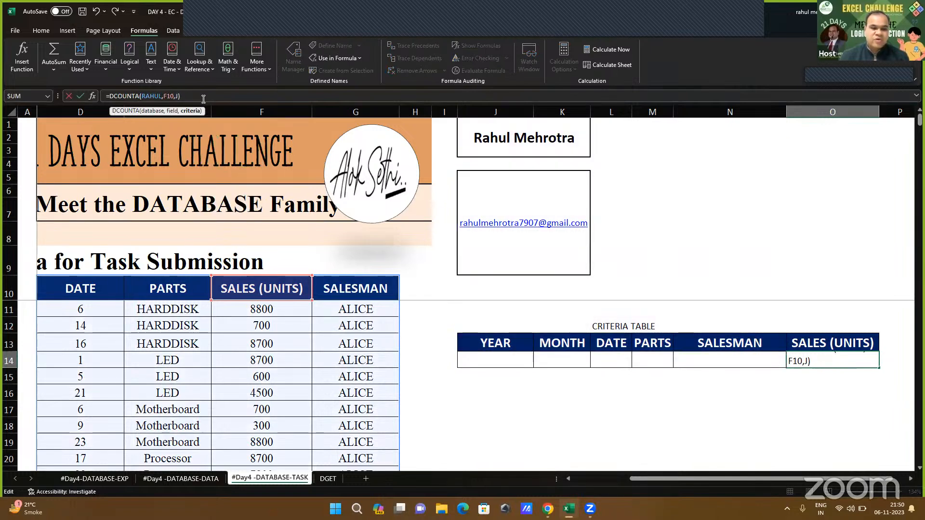
# Step: Put the new criteria name into O14's DCOUNTA formula in place of J13:N14, still giving 281
pyautogui.write('Mehrort')
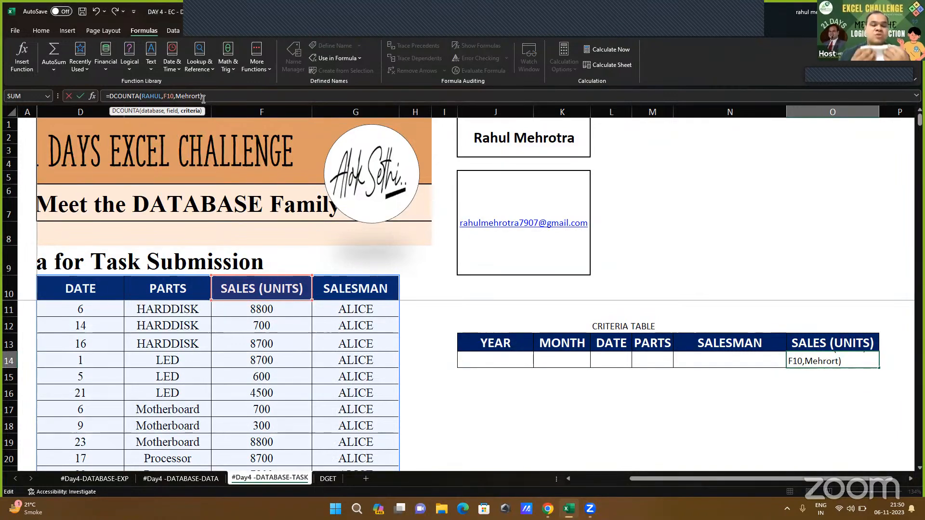
pyautogui.press('BackSpace')
pyautogui.press('BackSpace')
pyautogui.write('tra')
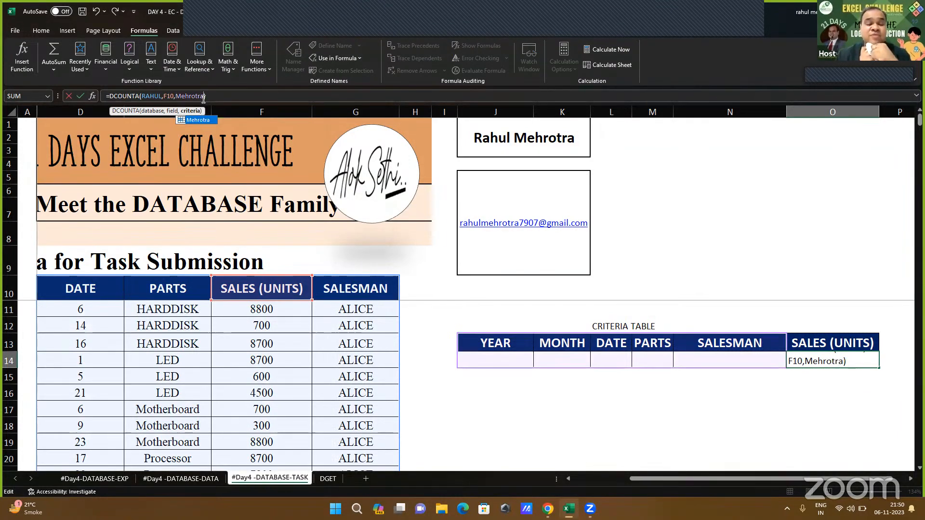
pyautogui.write(')')
pyautogui.press('Return')
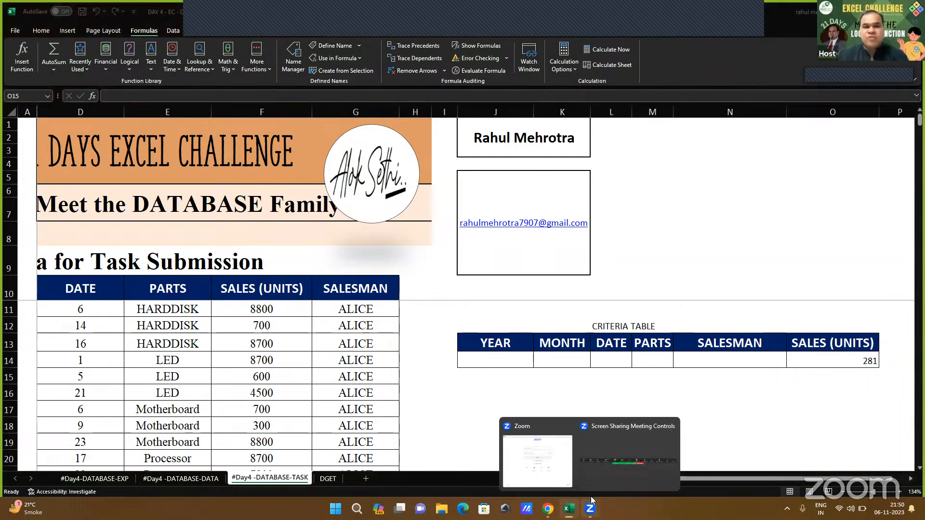
pyautogui.moveTo(590, 508)
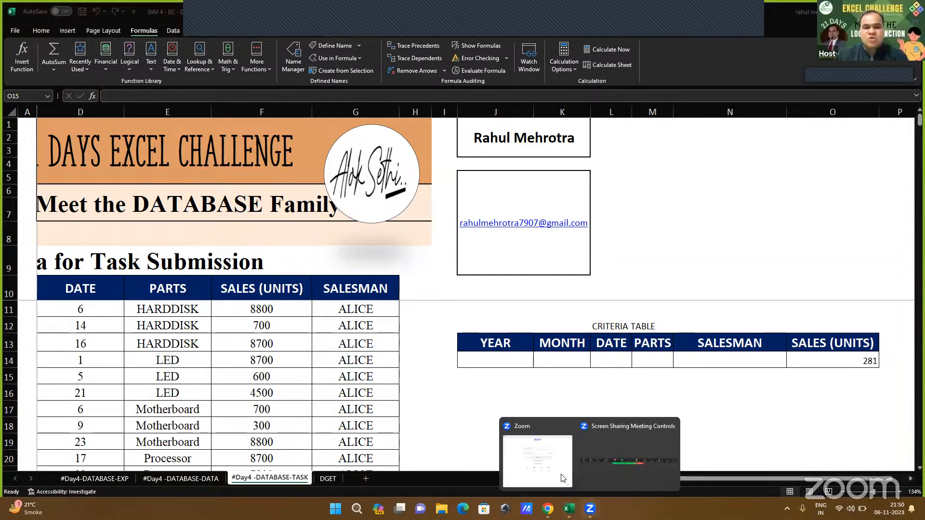
pyautogui.click(556, 473)
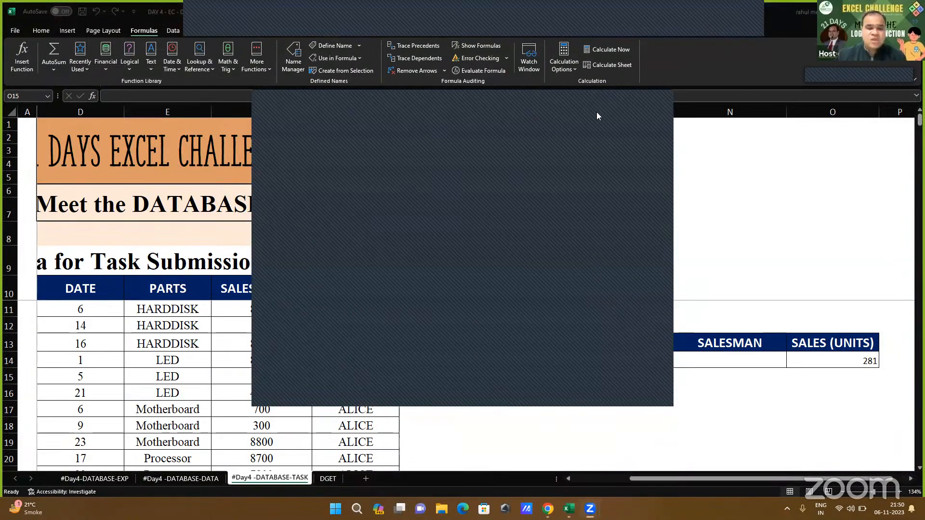
pyautogui.click(574, 73)
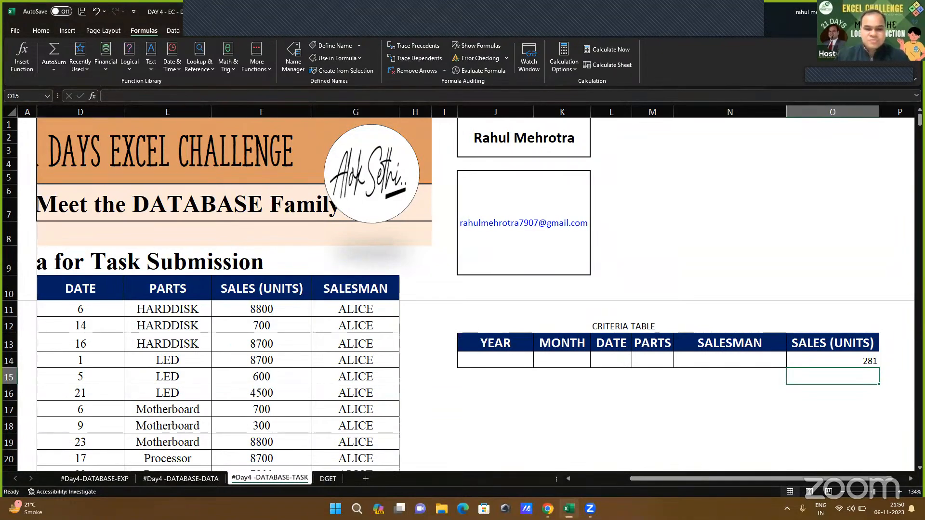
pyautogui.click(816, 72)
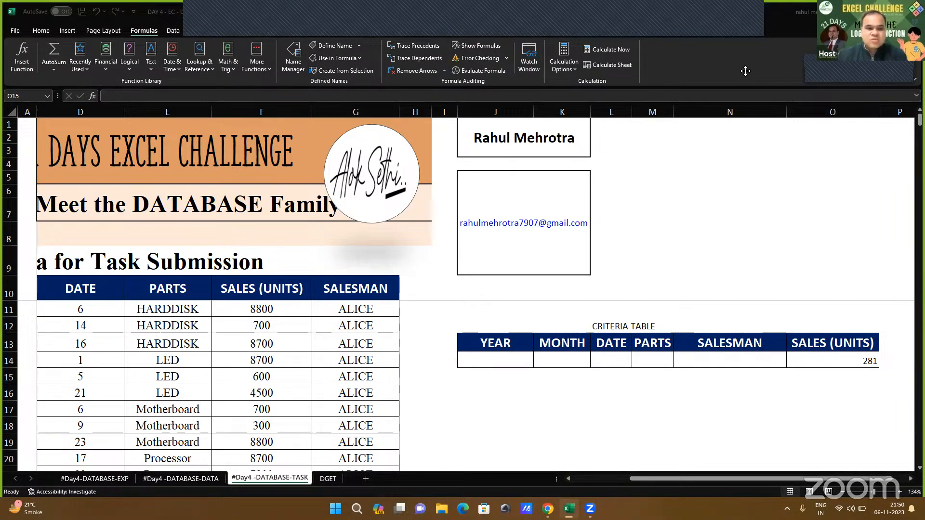
pyautogui.moveTo(847, 62)
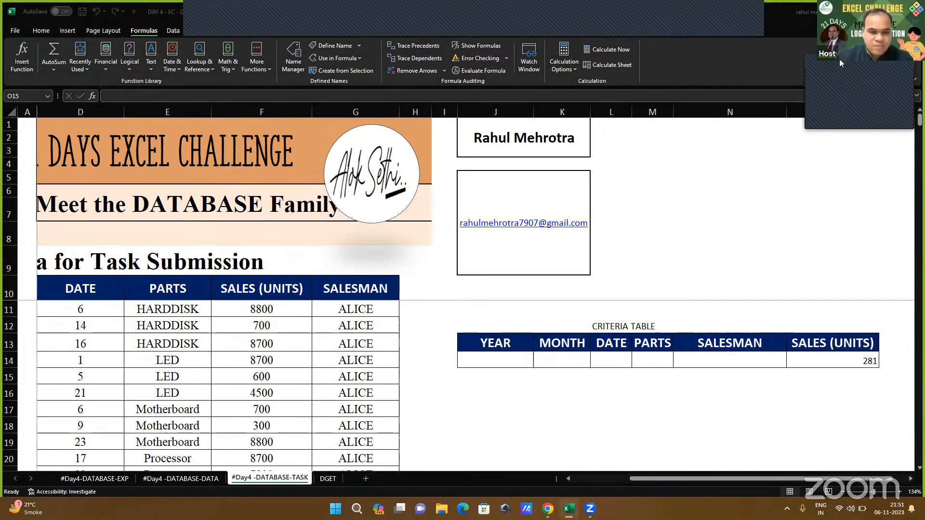
pyautogui.click(840, 60)
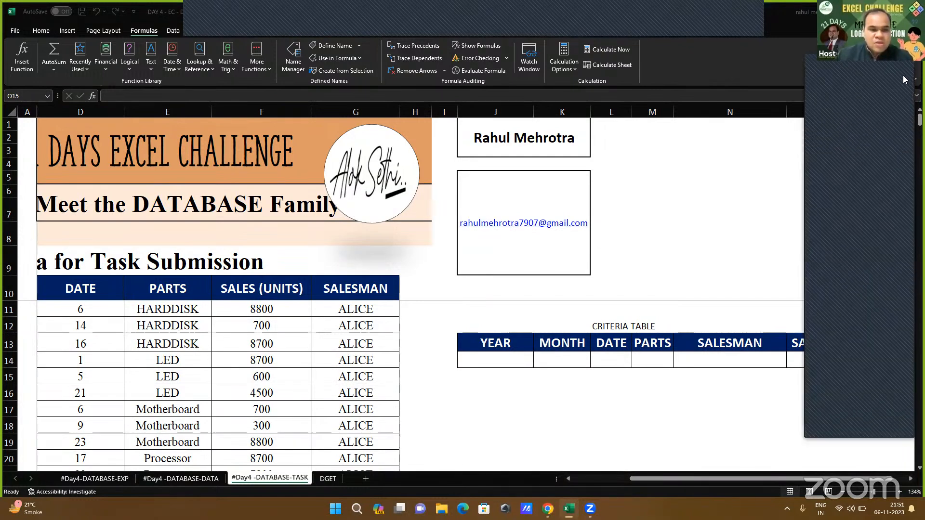
pyautogui.click(534, 31)
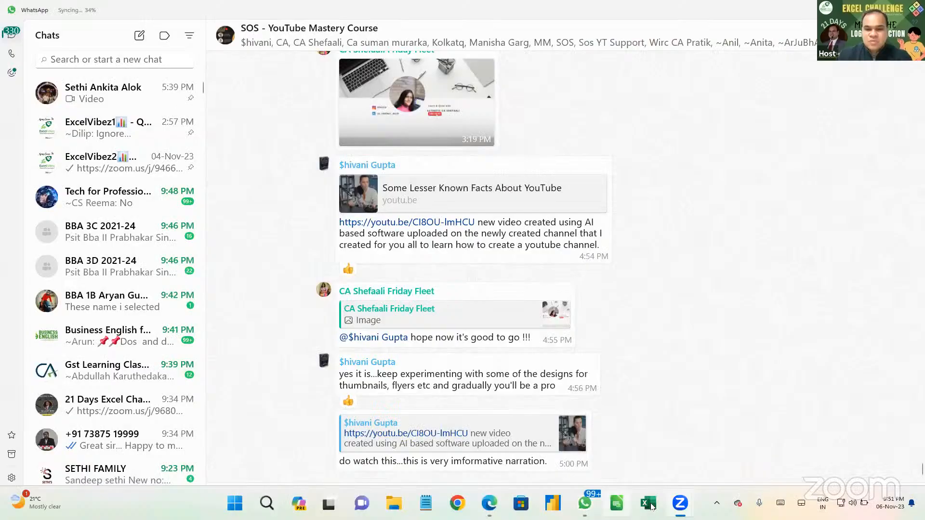
# Step: Launch Excel from the taskbar, opening blank Book1 with Document Recovery
pyautogui.click(650, 503)
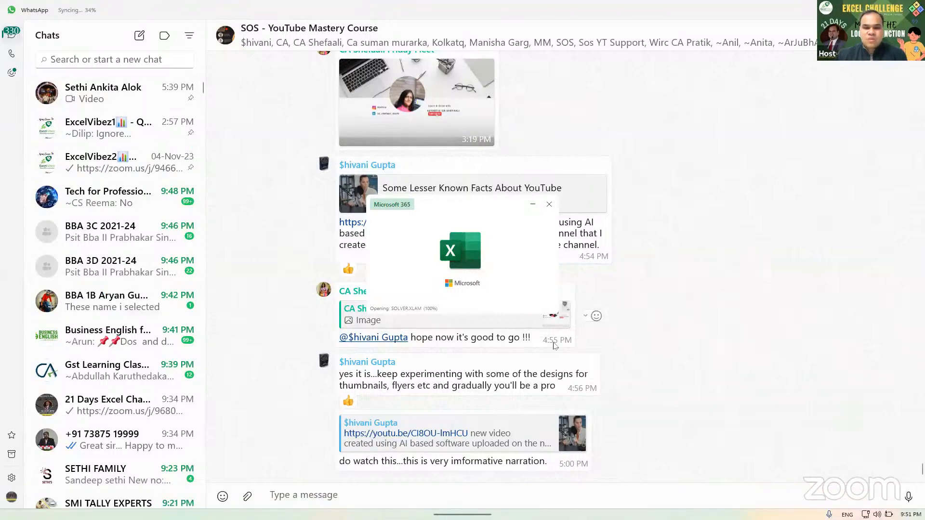
pyautogui.scroll(-3, 90, 407)
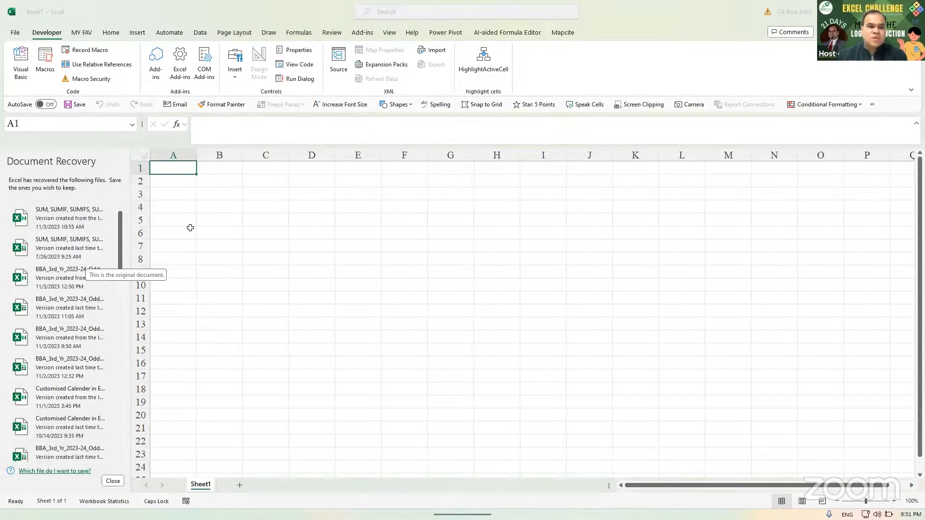
# Step: Dismiss Document Recovery, keeping the files for later, and go to the Home page's recent workbooks
pyautogui.click(112, 481)
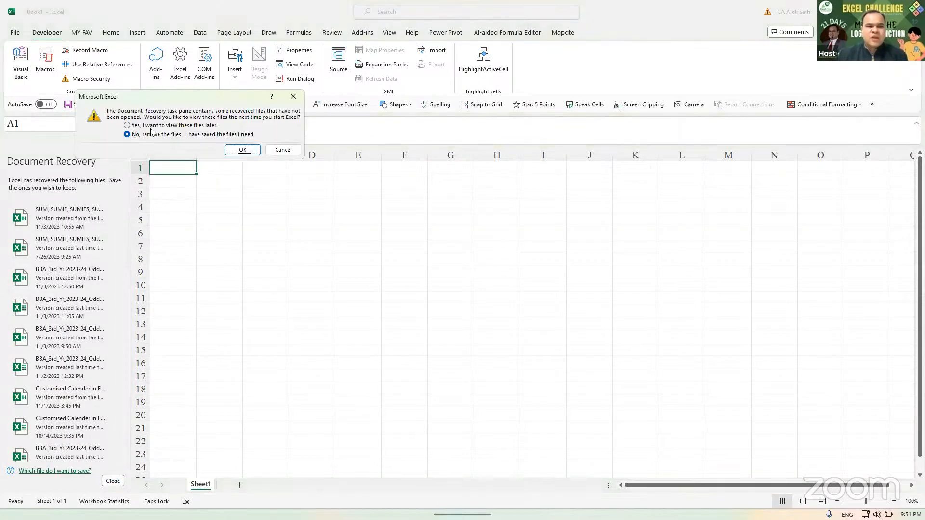
pyautogui.click(151, 126)
pyautogui.click(238, 150)
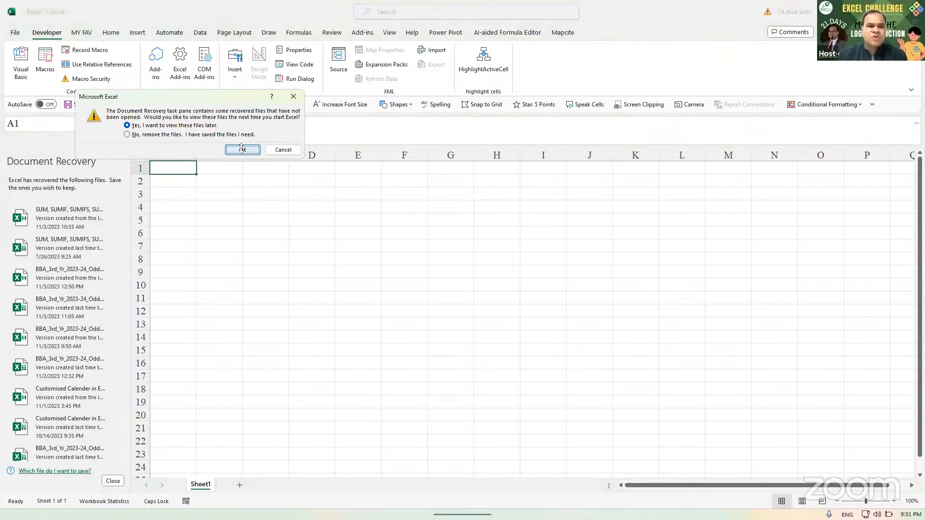
pyautogui.click(137, 247)
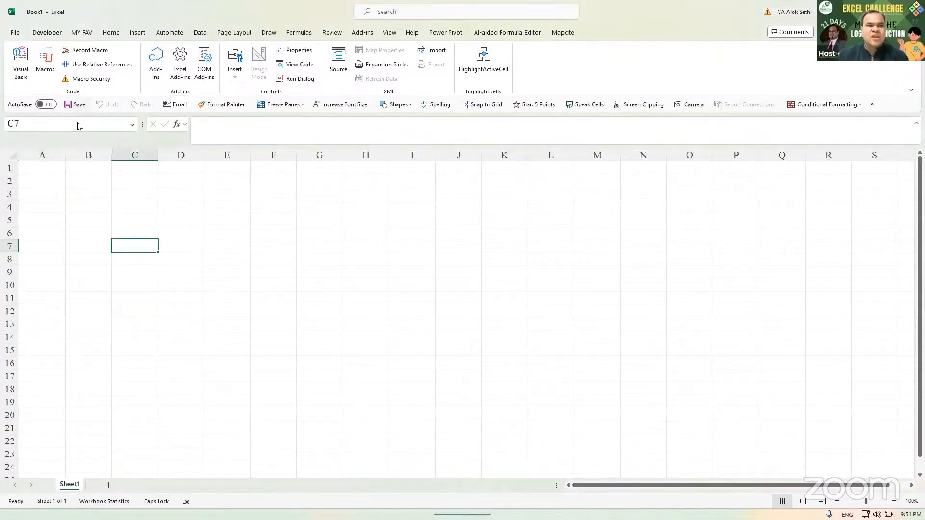
pyautogui.click(15, 33)
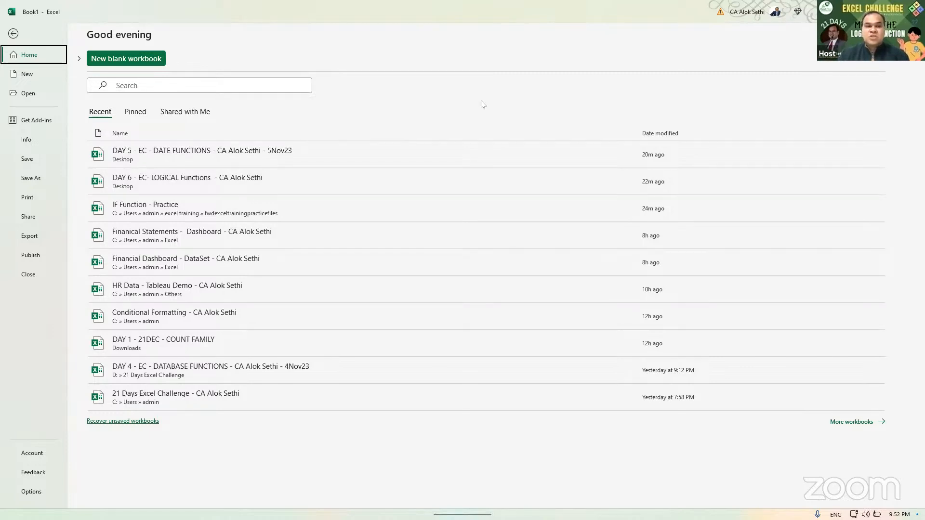
# Step: Open the DAY 6 - EC- LOGICAL Functions workbook from the recent files list
pyautogui.click(203, 175)
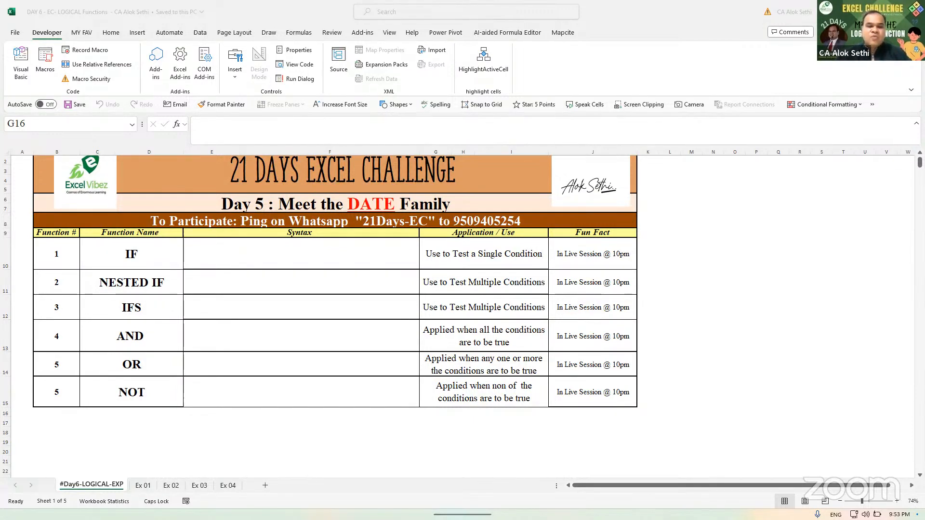
pyautogui.press('capslock')
pyautogui.click(224, 241)
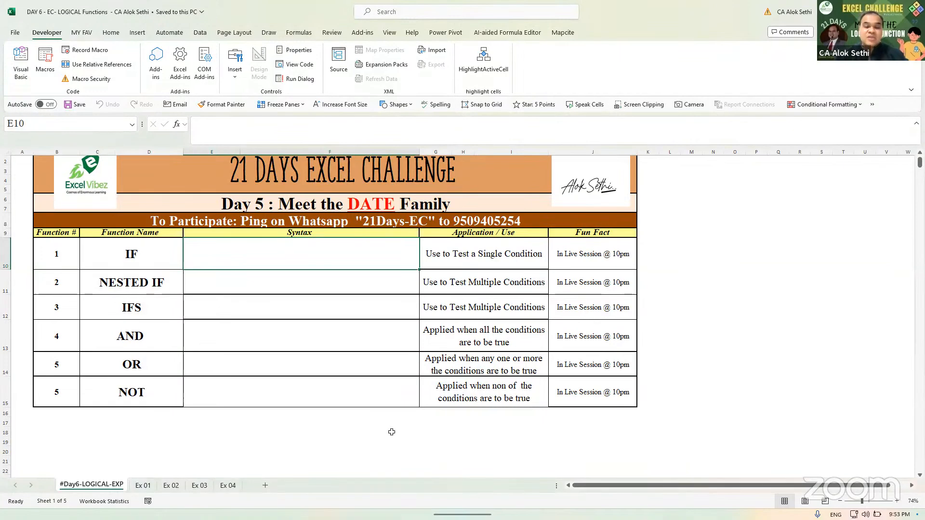
pyautogui.hotkey('alt', 'Tab')
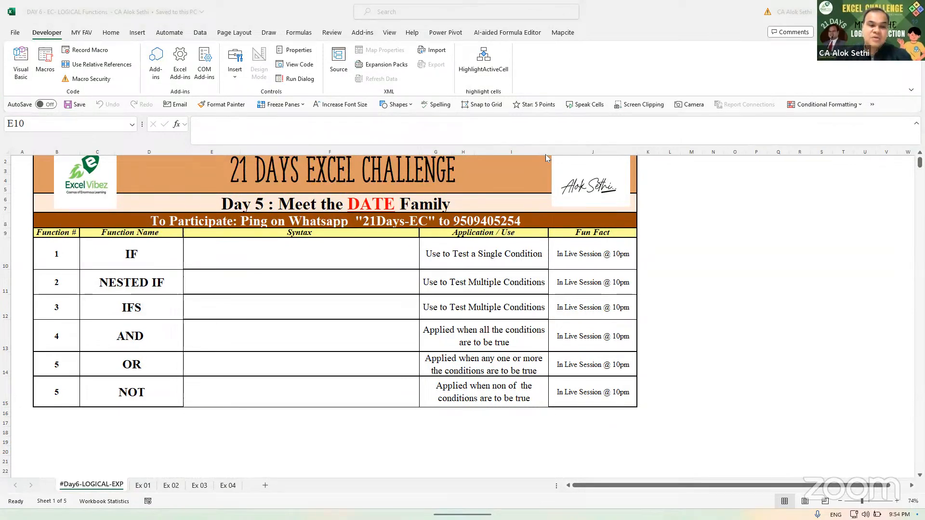
pyautogui.click(294, 256)
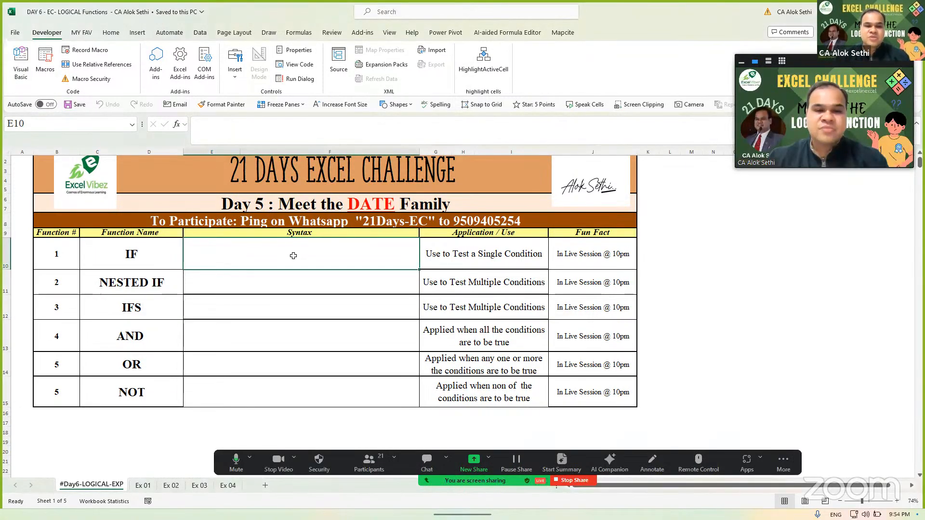
# Step: Start the IF syntax in cell E10 as =IF(Logical_test, fixing typos along the way
pyautogui.write('i')
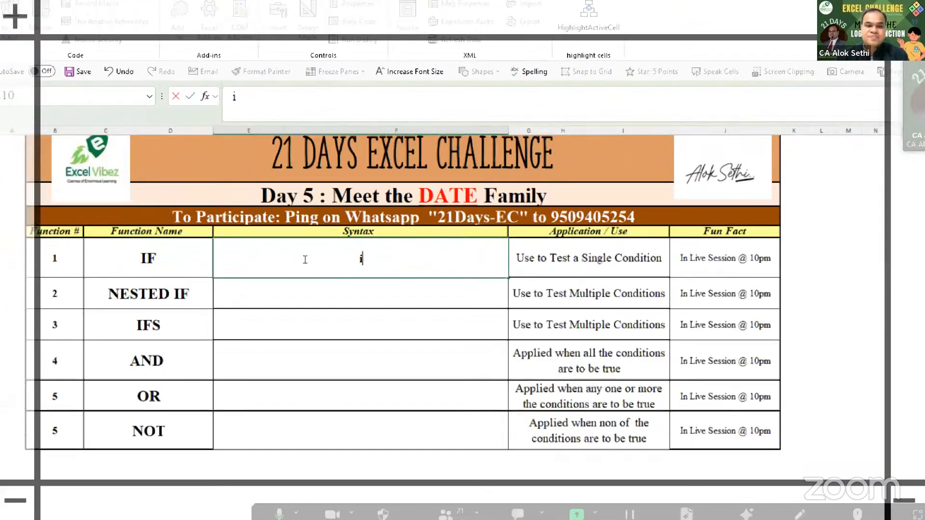
pyautogui.press('BackSpace')
pyautogui.write('=')
pyautogui.write('IOF')
pyautogui.press('BackSpace')
pyautogui.press('BackSpace')
pyautogui.write('F(')
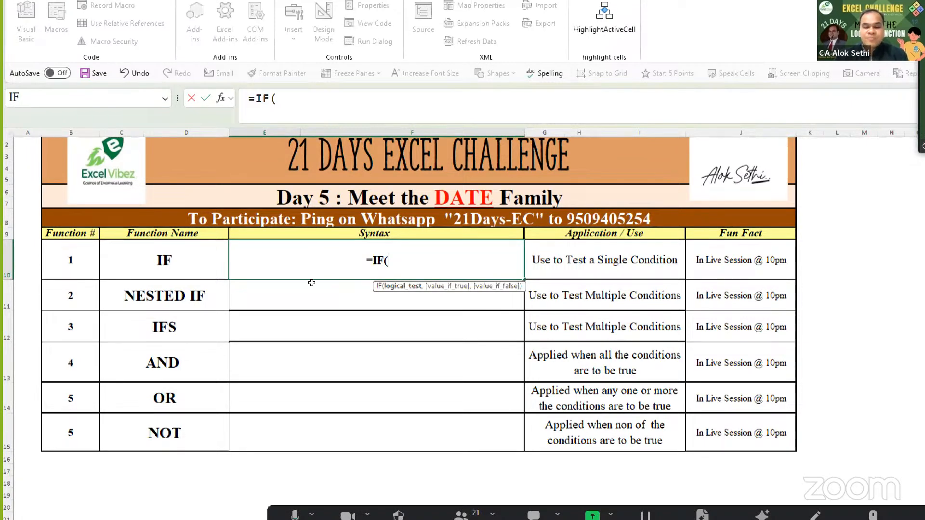
pyautogui.write('Logidcal')
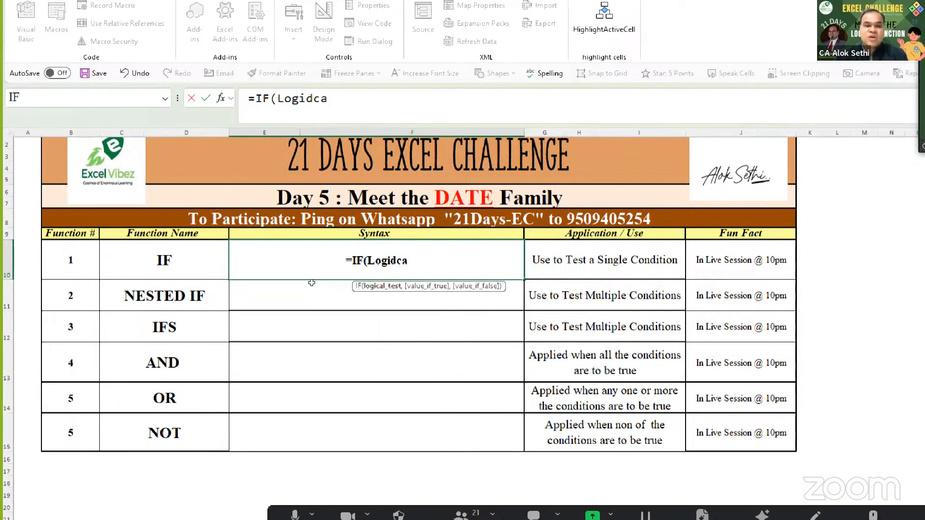
pyautogui.press('BackSpace')
pyautogui.press('BackSpace')
pyautogui.press('BackSpace')
pyautogui.press('BackSpace')
pyautogui.write('cal')
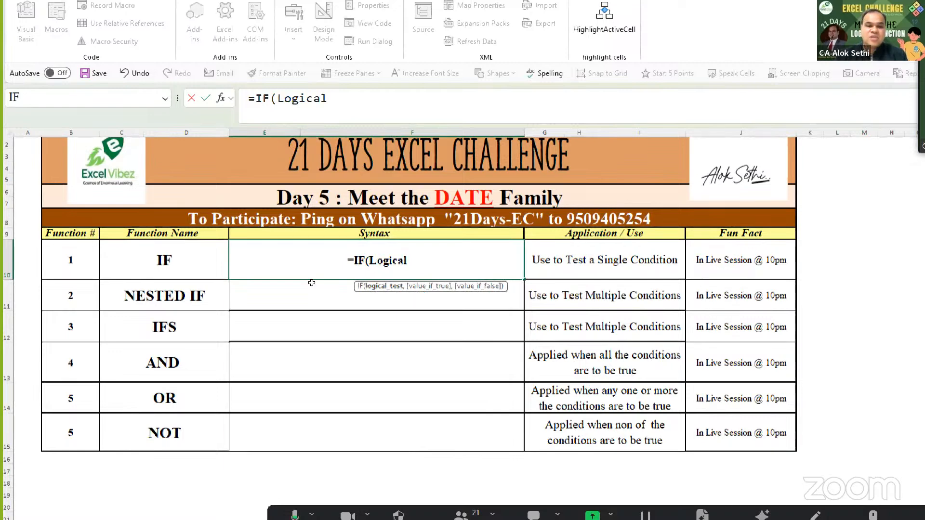
pyautogui.write(' Tst')
pyautogui.press('BackSpace')
pyautogui.press('BackSpace')
pyautogui.press('BackSpace')
pyautogui.press('BackSpace')
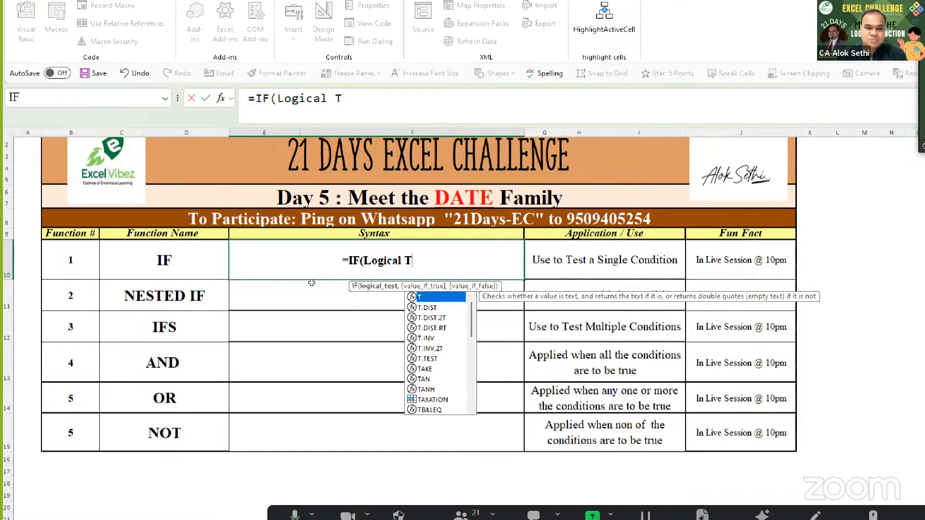
pyautogui.write('l_test')
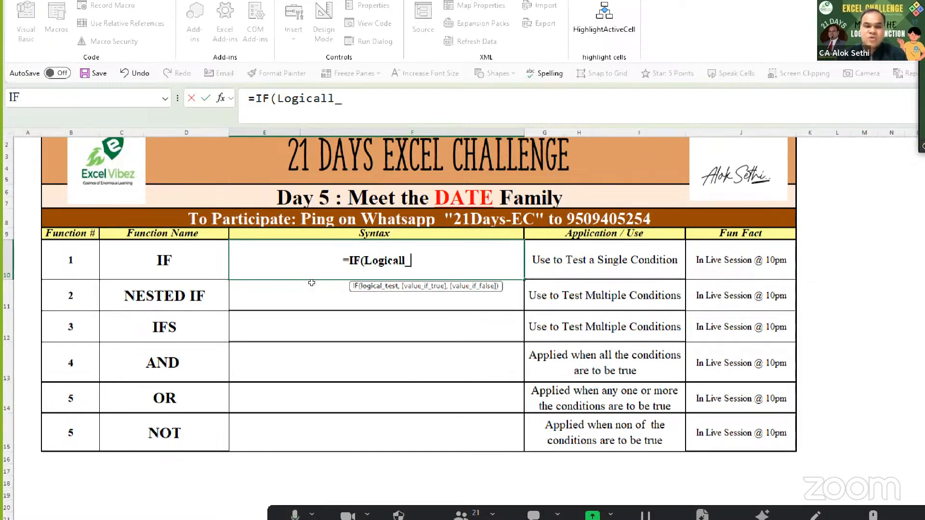
pyautogui.press('BackSpace')
pyautogui.press('BackSpace')
pyautogui.press('BackSpace')
pyautogui.press('BackSpace')
pyautogui.press('BackSpace')
pyautogui.press('BackSpace')
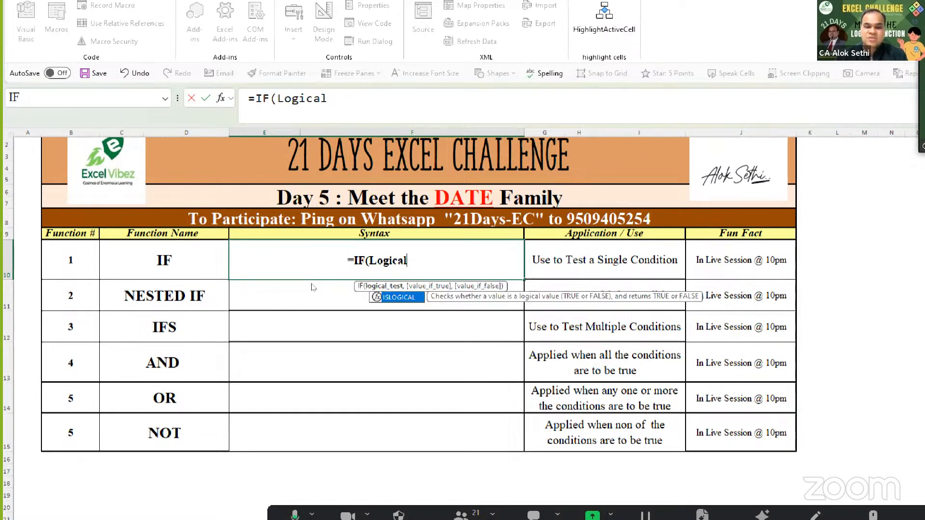
pyautogui.write('_test')
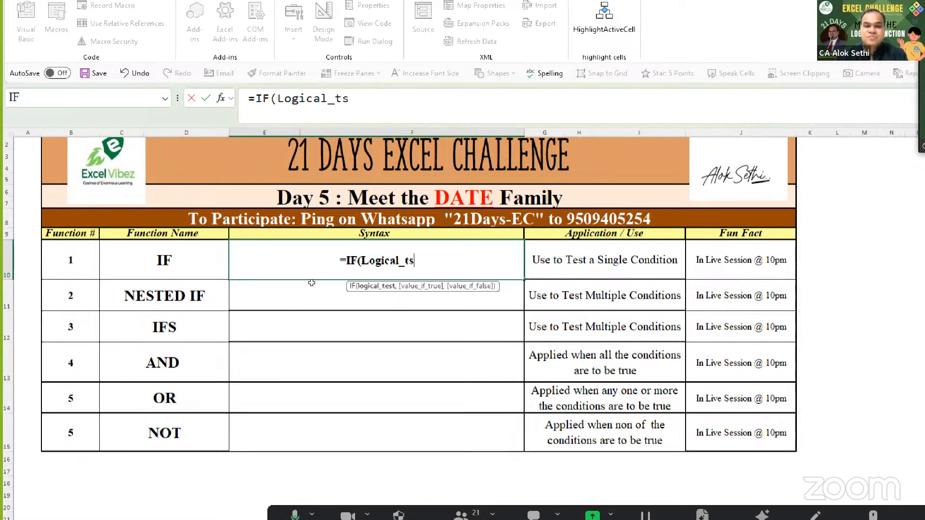
pyautogui.write(',')
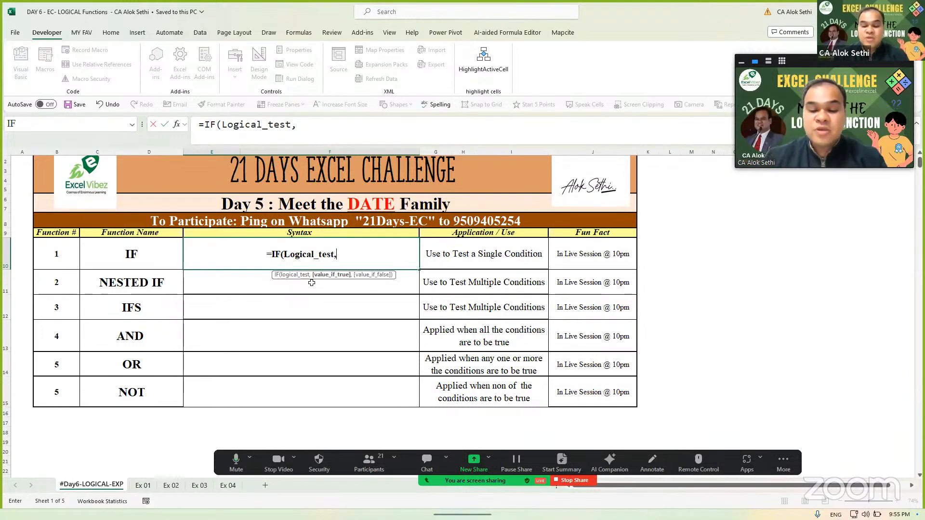
# Step: Add Value_if_true, so E10 reads =IF(Logical_test,Value_if_true, with spelling corrected
pyautogui.write('Vlaue')
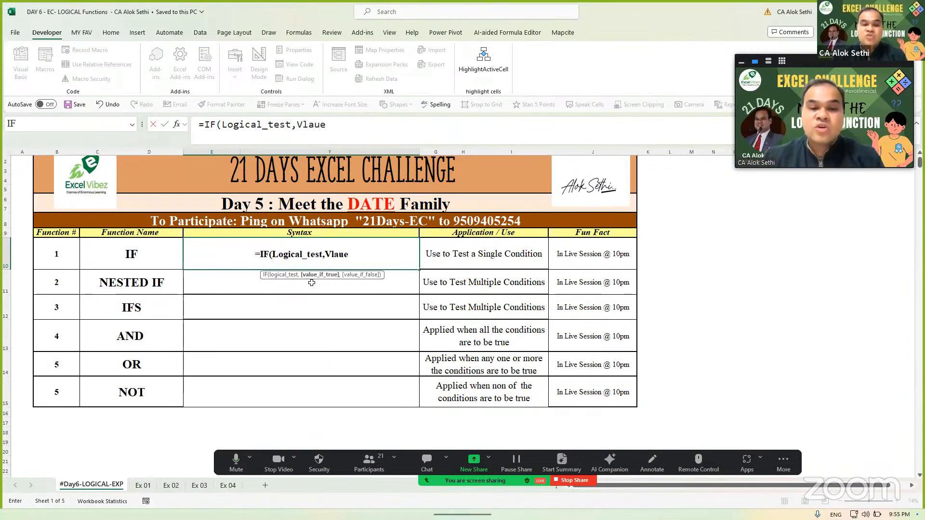
pyautogui.press('BackSpace')
pyautogui.press('BackSpace')
pyautogui.press('BackSpace')
pyautogui.press('BackSpace')
pyautogui.write('alue')
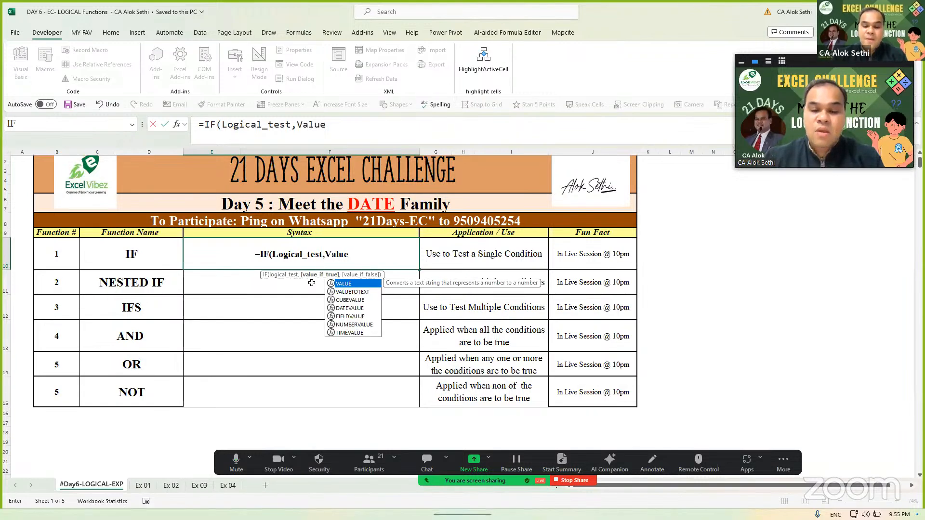
pyautogui.write('_if_ture')
pyautogui.press('BackSpace')
pyautogui.press('BackSpace')
pyautogui.press('BackSpace')
pyautogui.write('rue,')
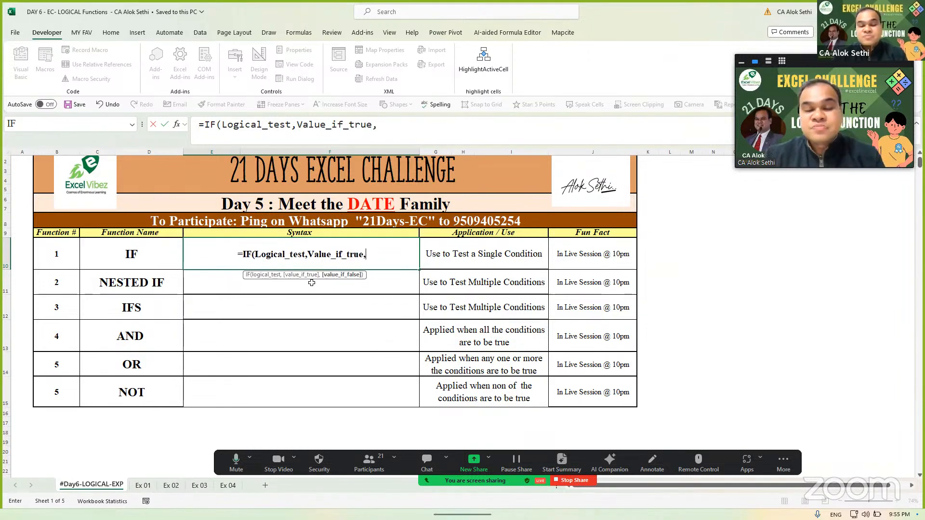
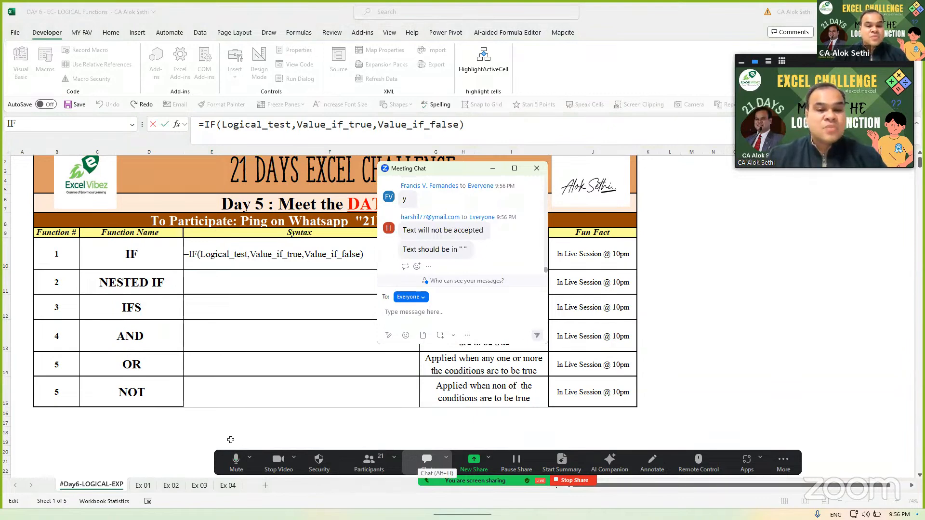
# Step: In E10, put double quotes around Value_if_true and start the quote before Value_if_false
pyautogui.click(252, 256)
pyautogui.doubleClick(252, 256)
pyautogui.click(252, 255)
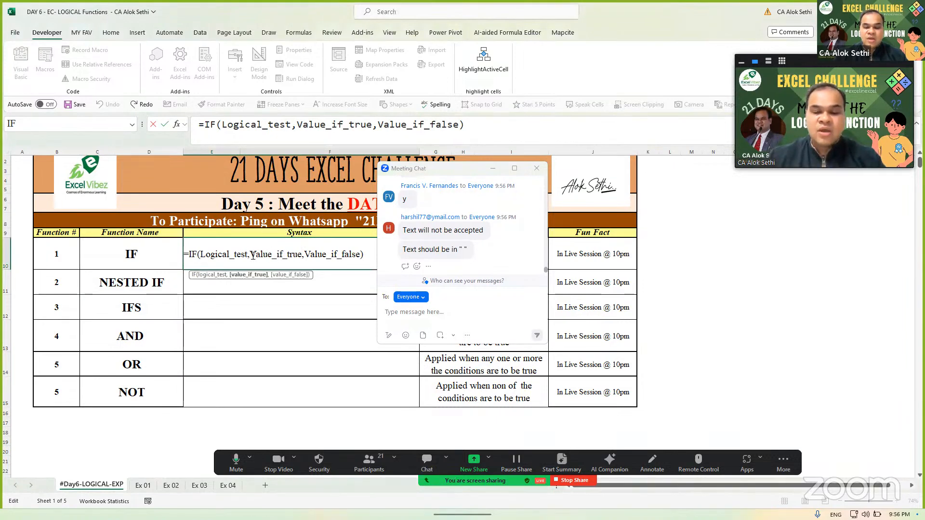
pyautogui.write('"')
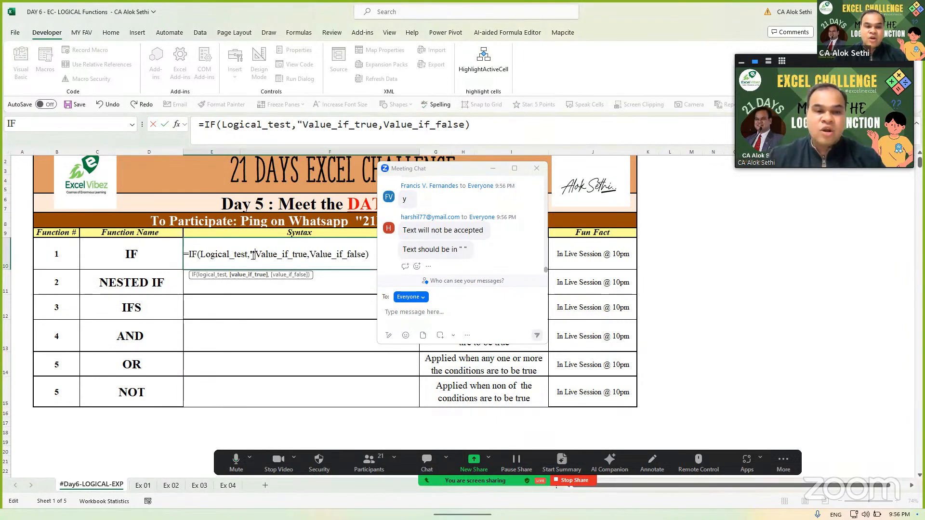
pyautogui.click(307, 254)
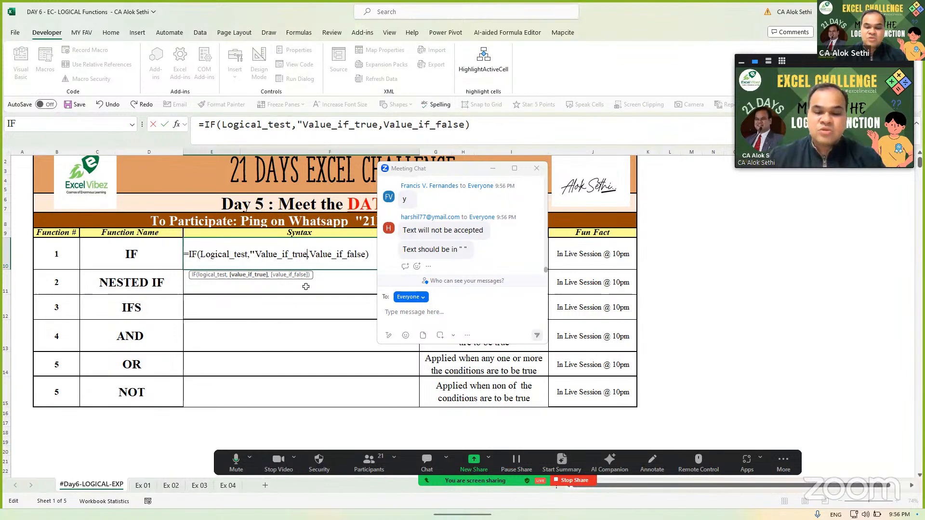
pyautogui.write('"')
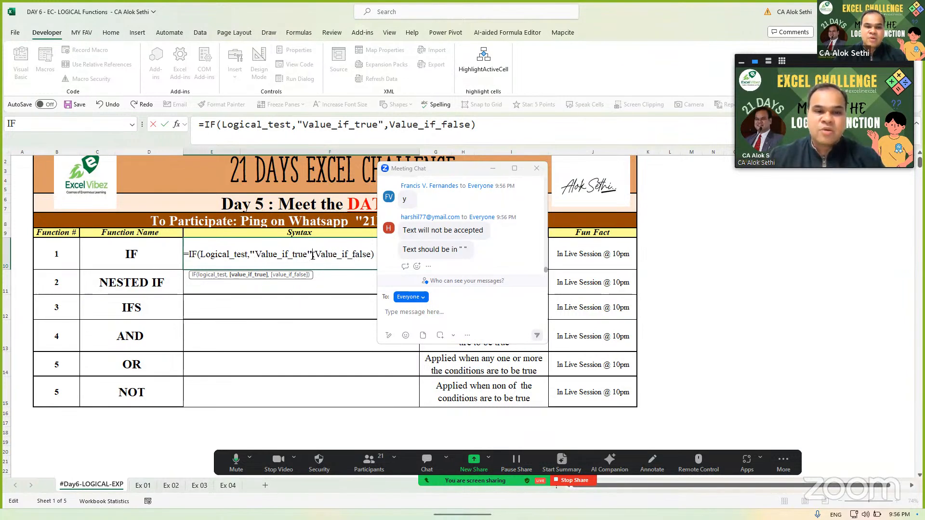
pyautogui.click(360, 253)
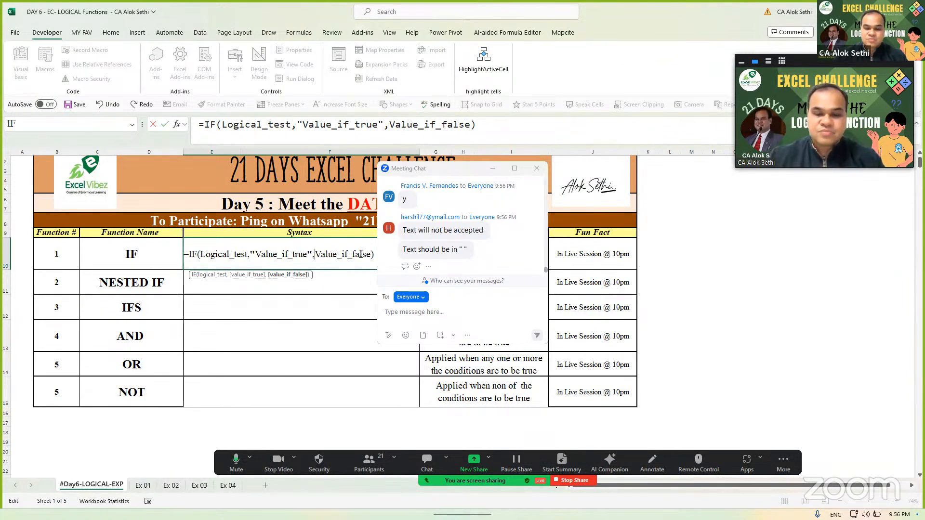
pyautogui.write('",')
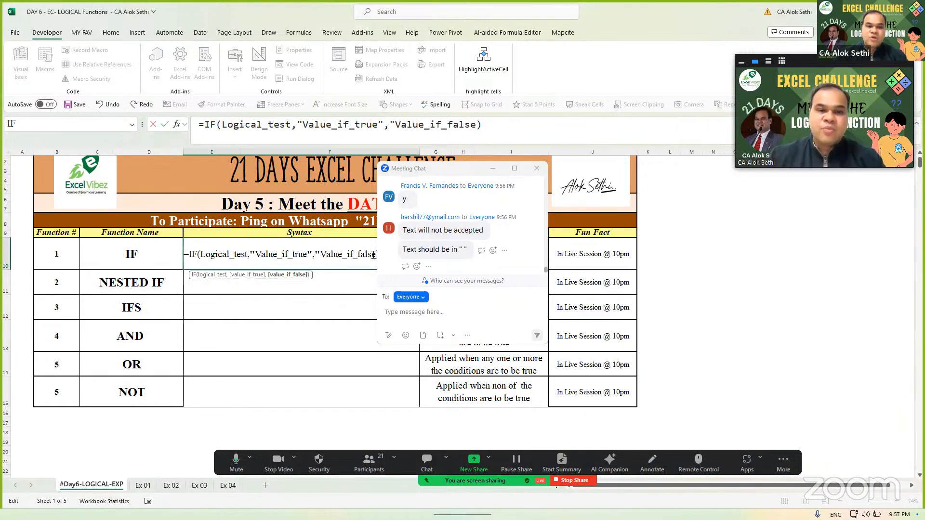
pyautogui.write('"')
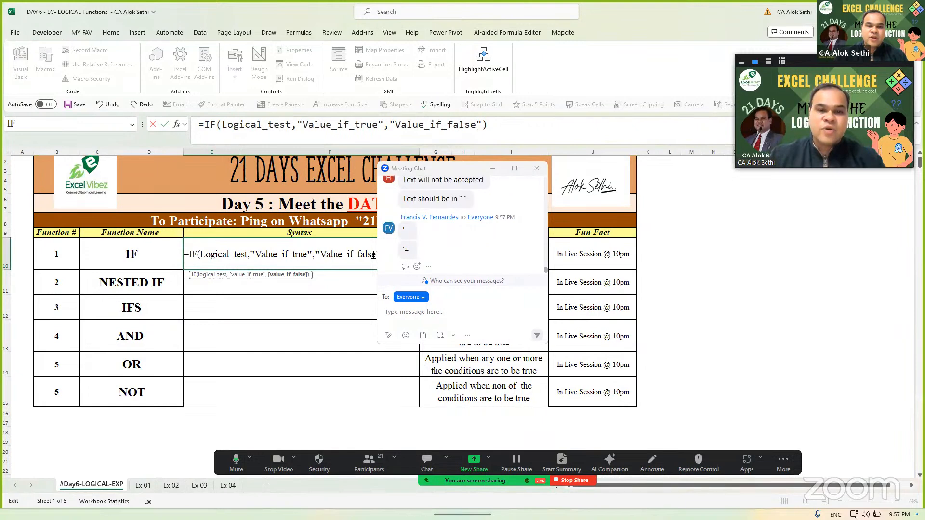
# Step: Quote Logical_test too and commit E10, which now shows #VALUE!
pyautogui.moveTo(415, 174); pyautogui.dragTo(765, 201)
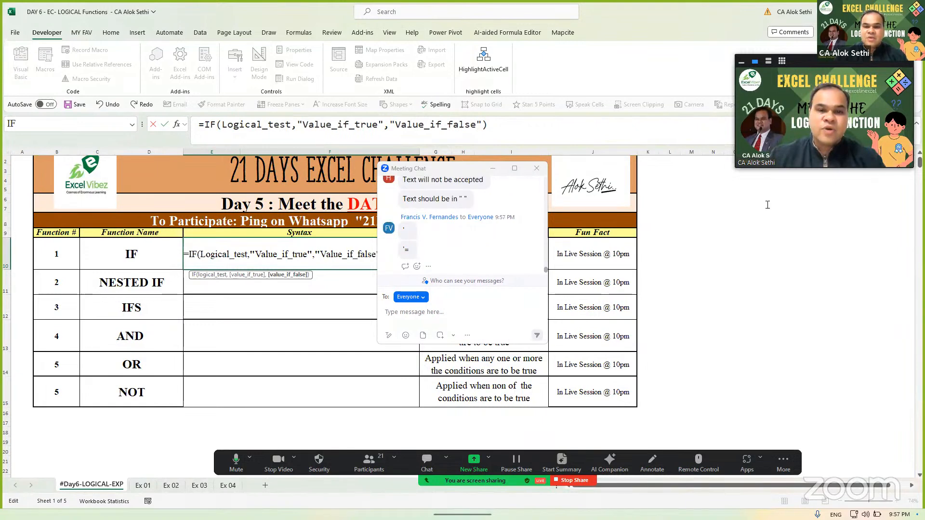
pyautogui.click(201, 254)
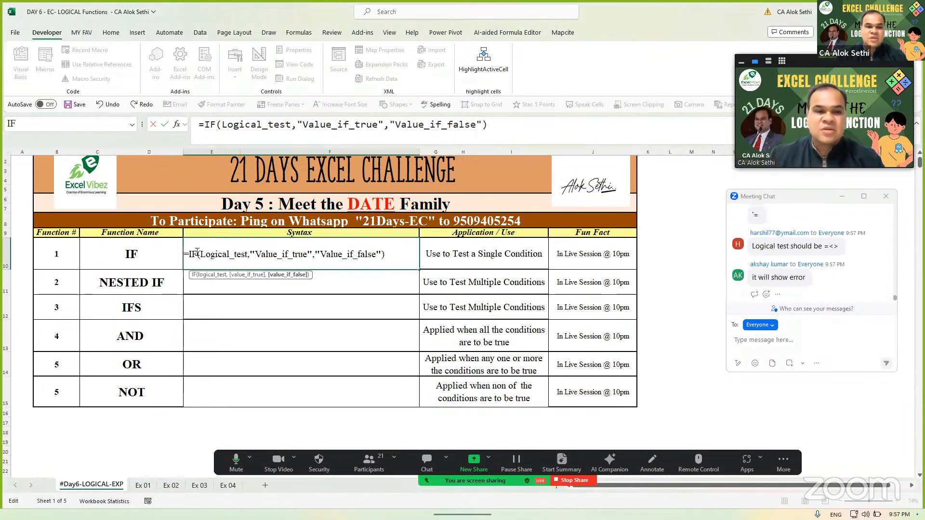
pyautogui.click(200, 254)
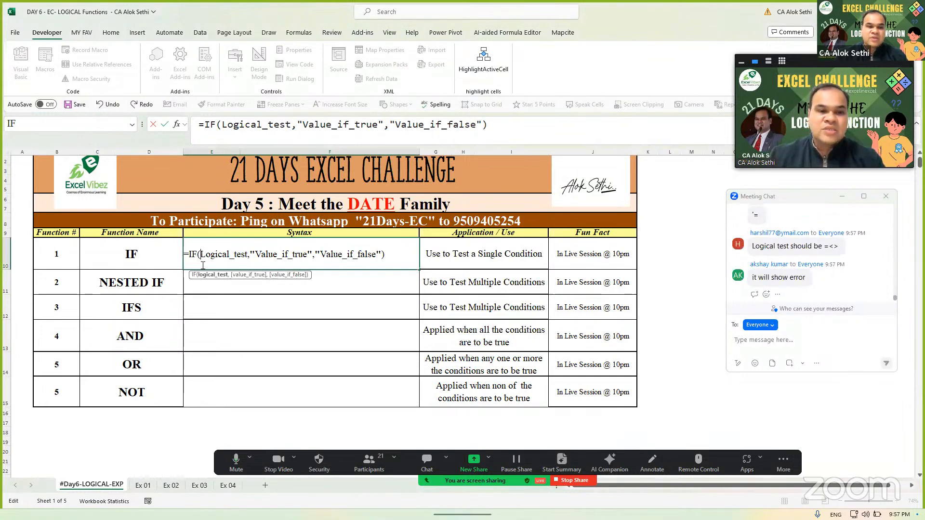
pyautogui.write('"')
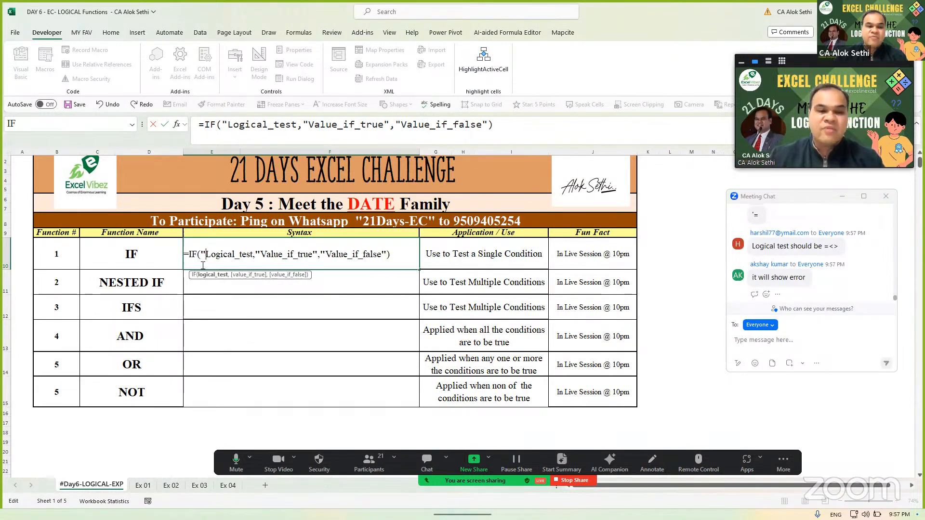
pyautogui.click(253, 255)
pyautogui.write('"')
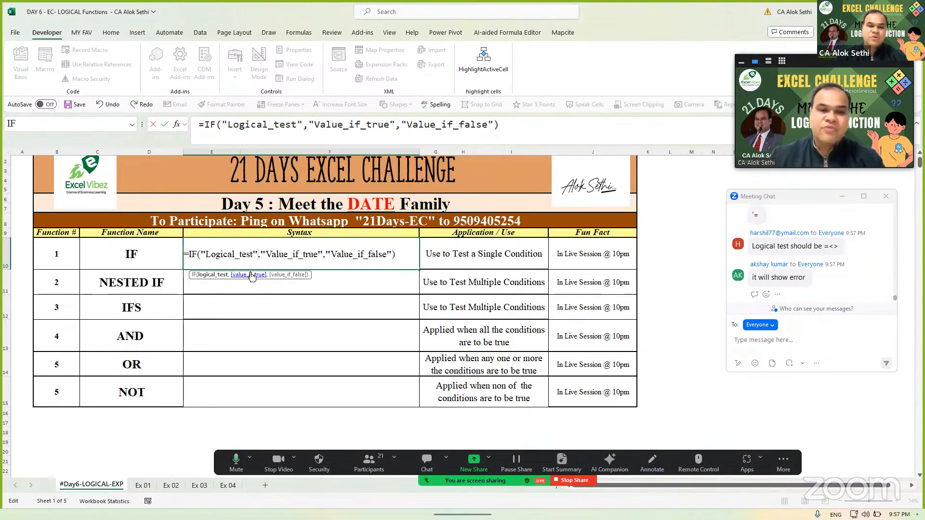
pyautogui.press('Return')
pyautogui.press('Up')
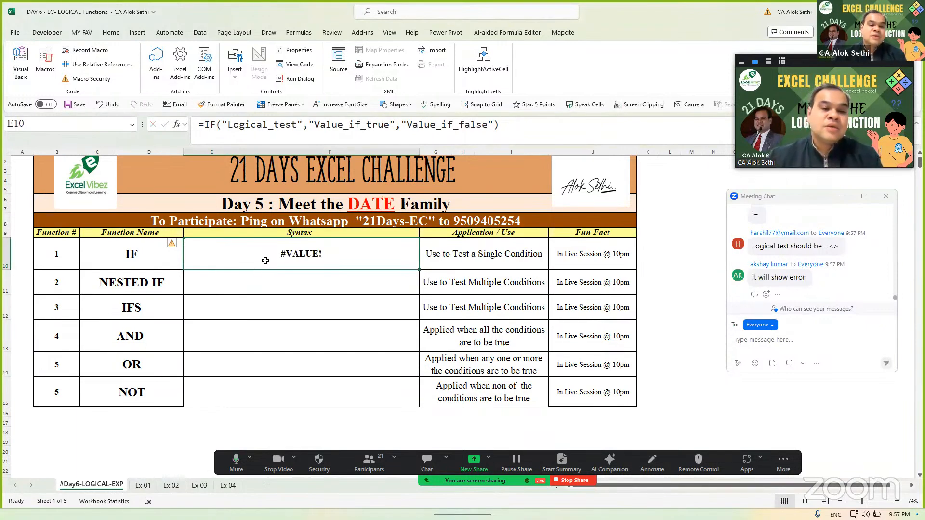
# Step: Reveal E10's formula =IF("Logical_test","Value_if_true","Value_if_false") in edit mode
pyautogui.doubleClick(265, 260)
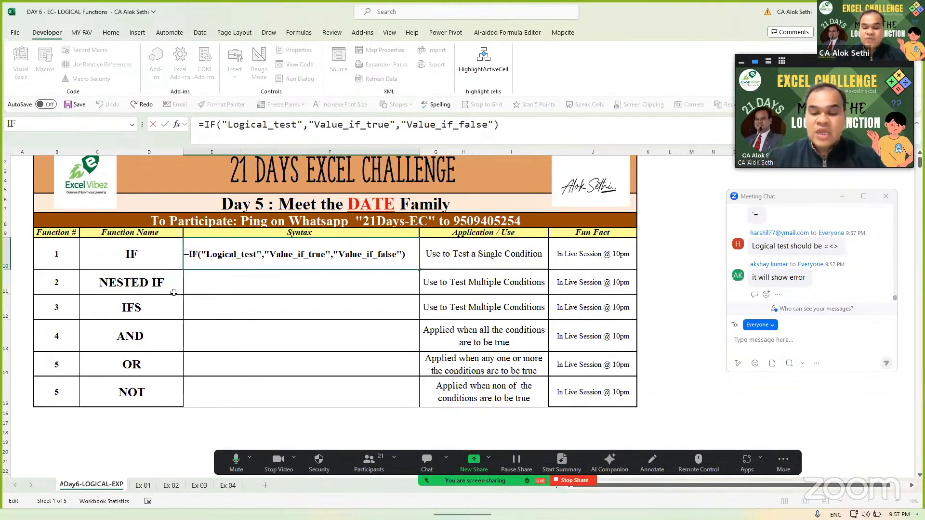
# Step: Prefix E10's quoted IF syntax with an apostrophe so it is stored as plain text
pyautogui.press('Home')
pyautogui.write("'")
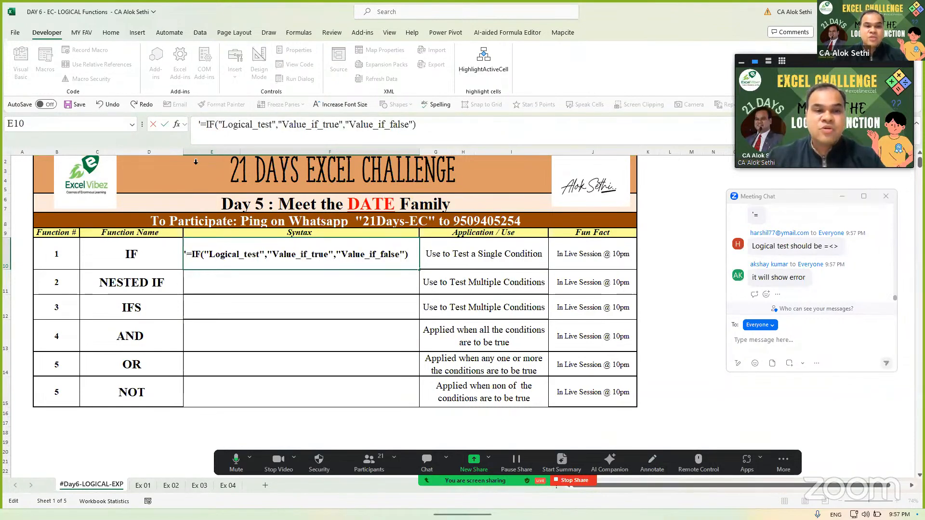
pyautogui.click(194, 125)
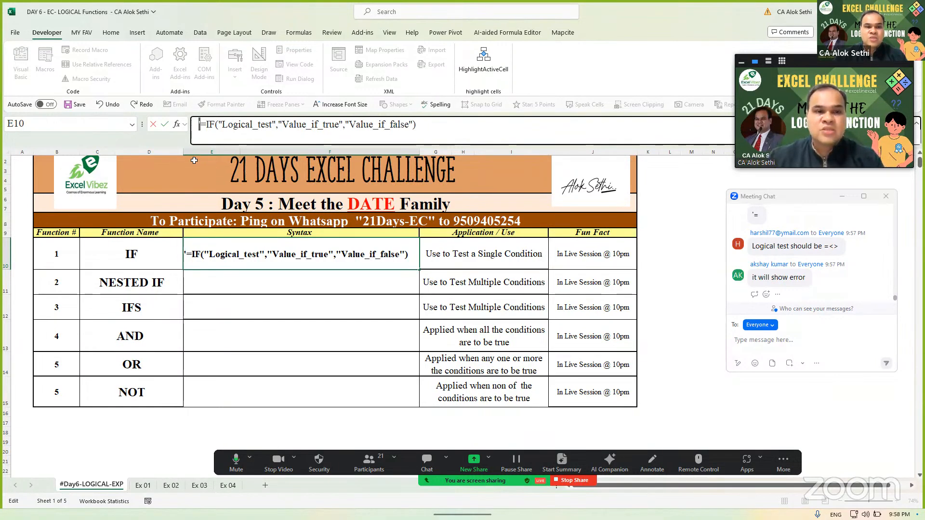
pyautogui.press('Return')
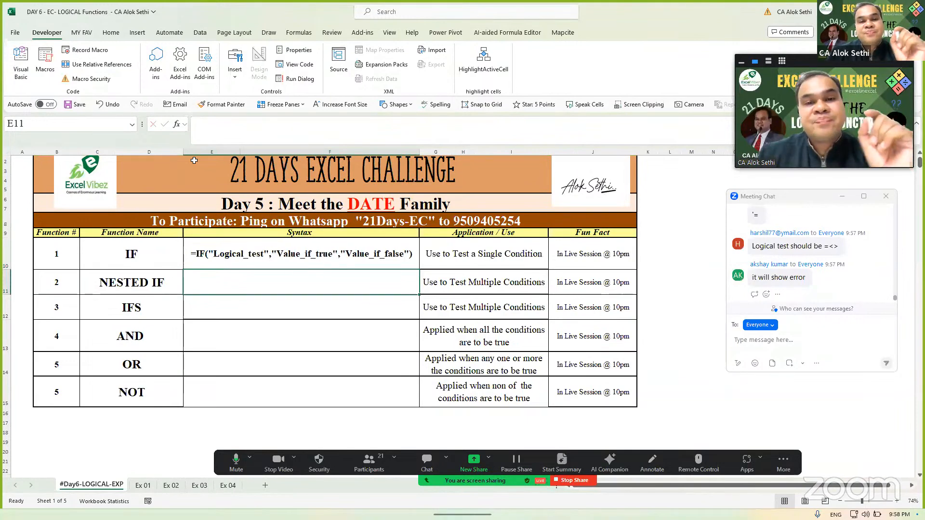
pyautogui.write('=')
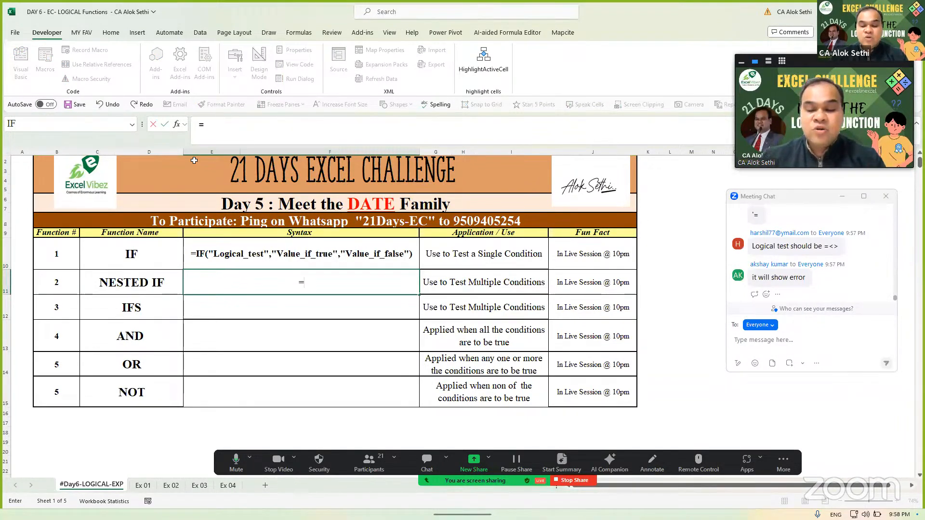
pyautogui.write('2+2')
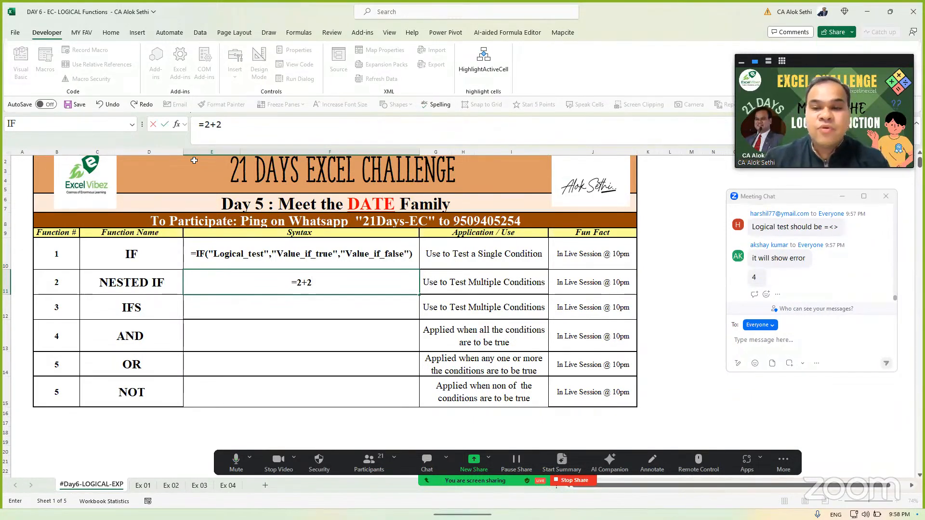
pyautogui.press('Return')
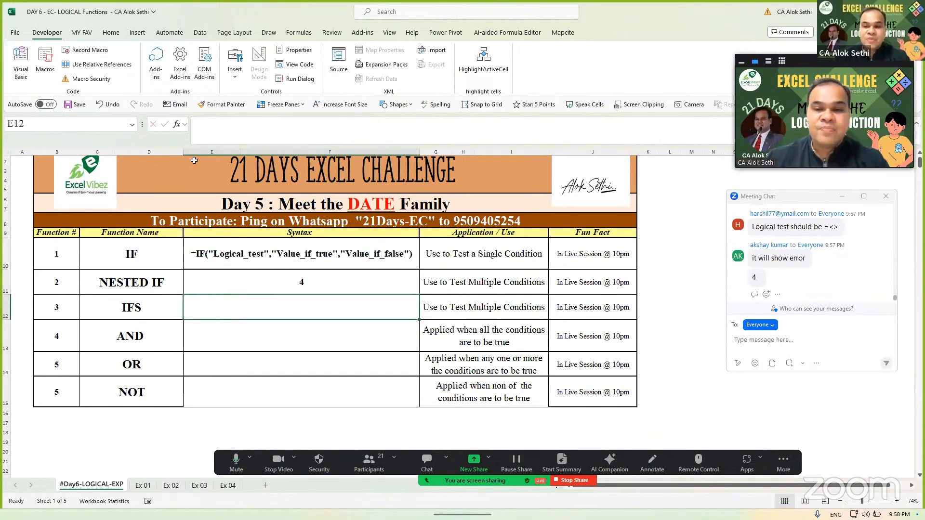
pyautogui.press('Up')
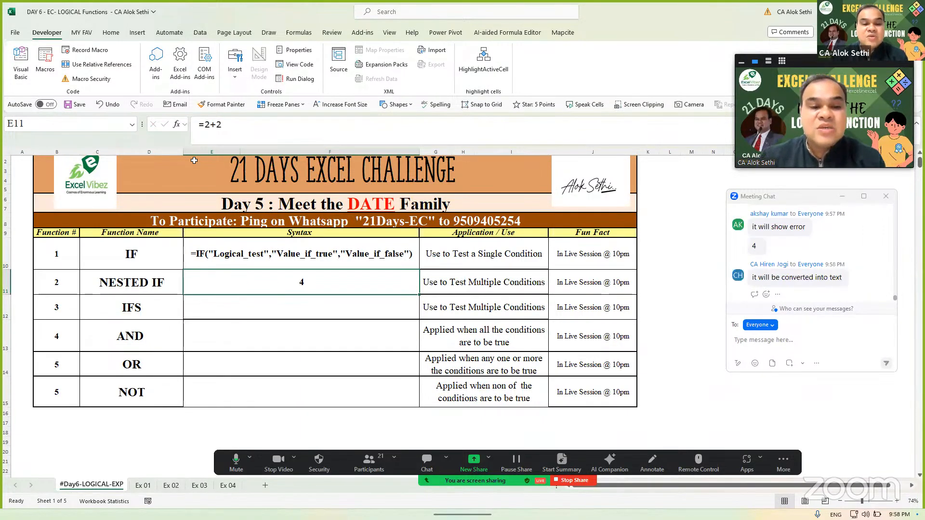
pyautogui.press('F2')
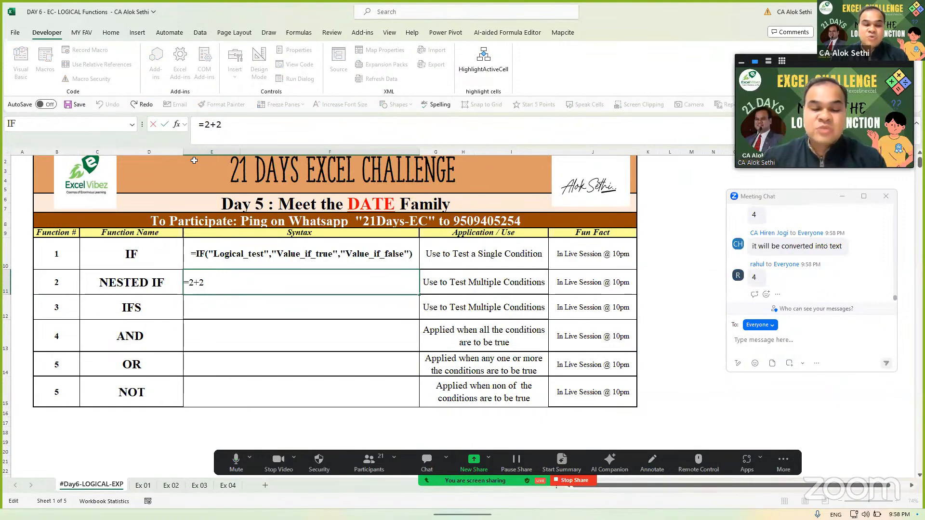
pyautogui.press('Home')
pyautogui.write("'")
pyautogui.press('Return')
pyautogui.press('Up')
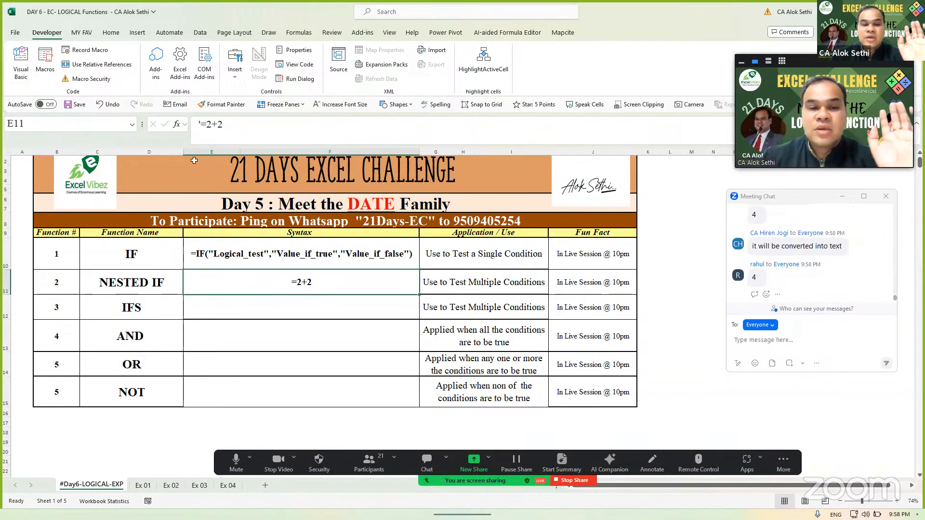
pyautogui.press('Delete')
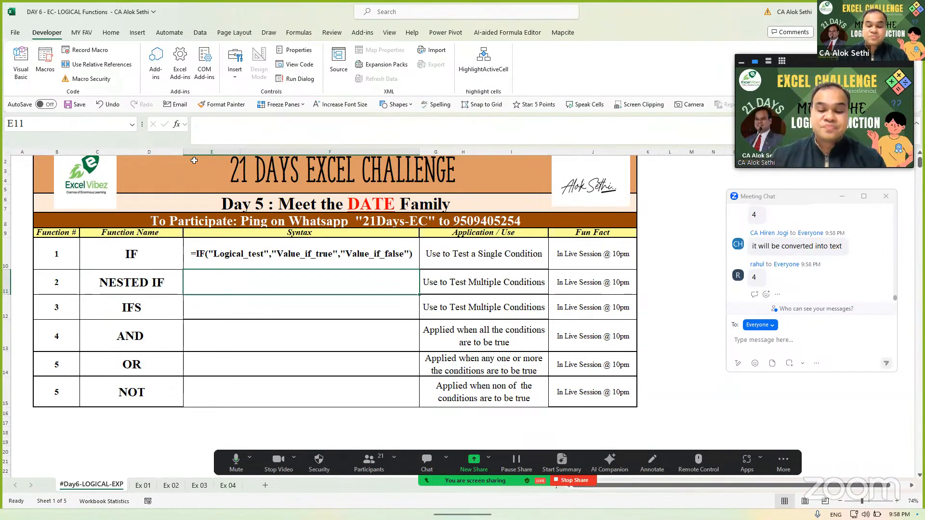
pyautogui.write('=if')
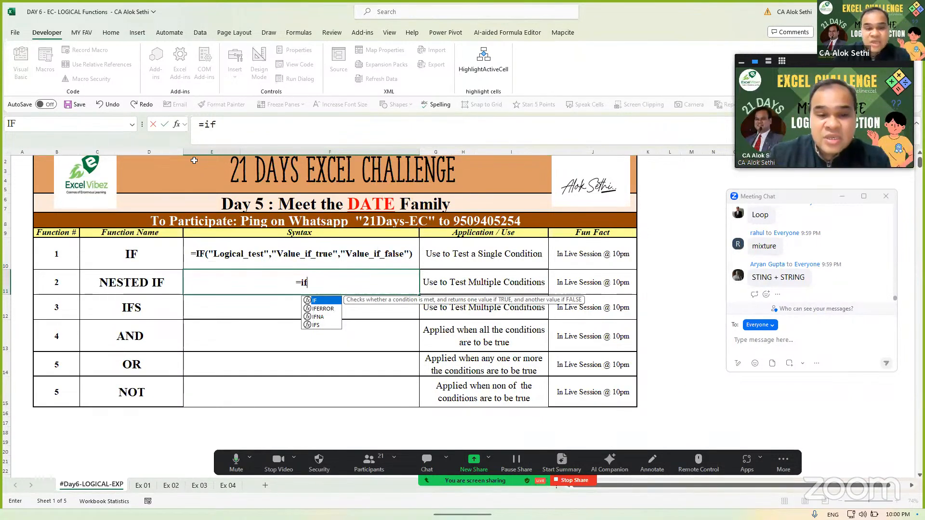
# Step: Clear the stray characters from E11 and retype the entry as =ifs
pyautogui.write('s')
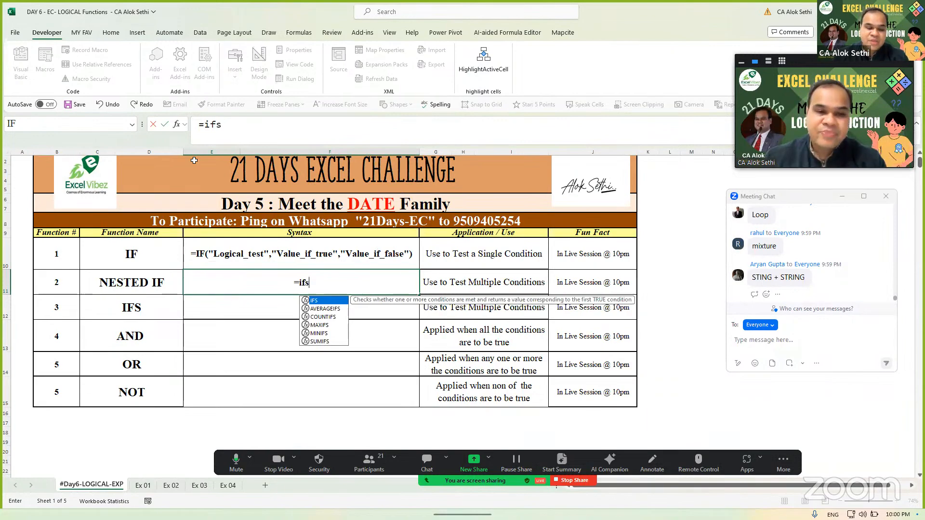
pyautogui.write('-')
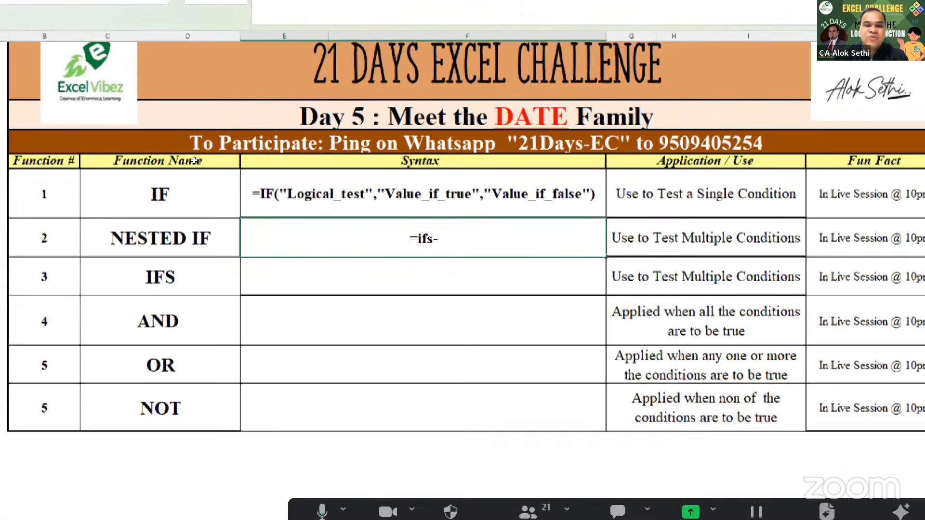
pyautogui.press('BackSpace')
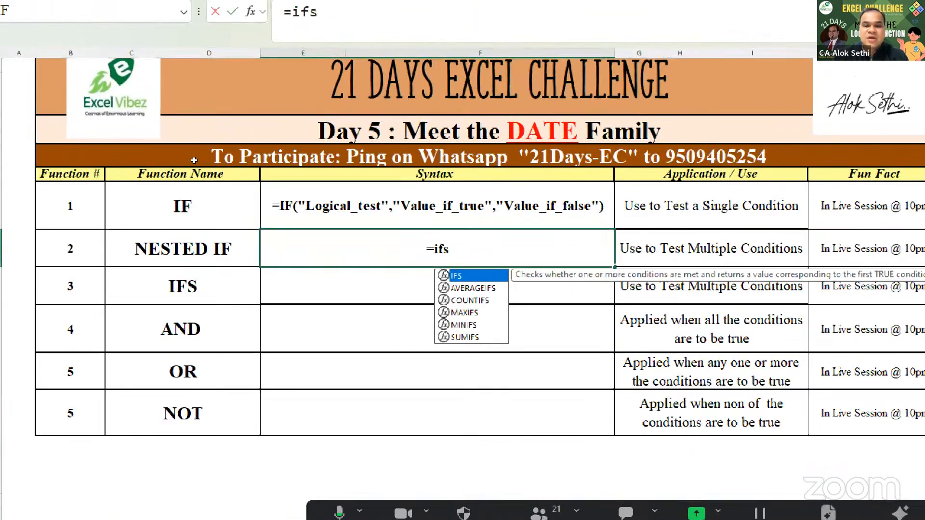
pyautogui.write('(')
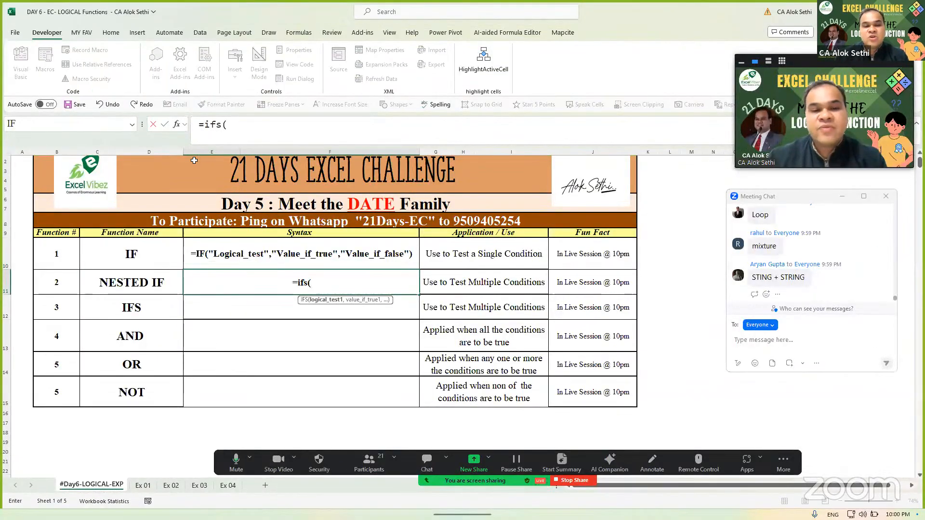
pyautogui.press('BackSpace')
pyautogui.press('BackSpace')
pyautogui.press('BackSpace')
pyautogui.press('BackSpace')
pyautogui.press('BackSpace')
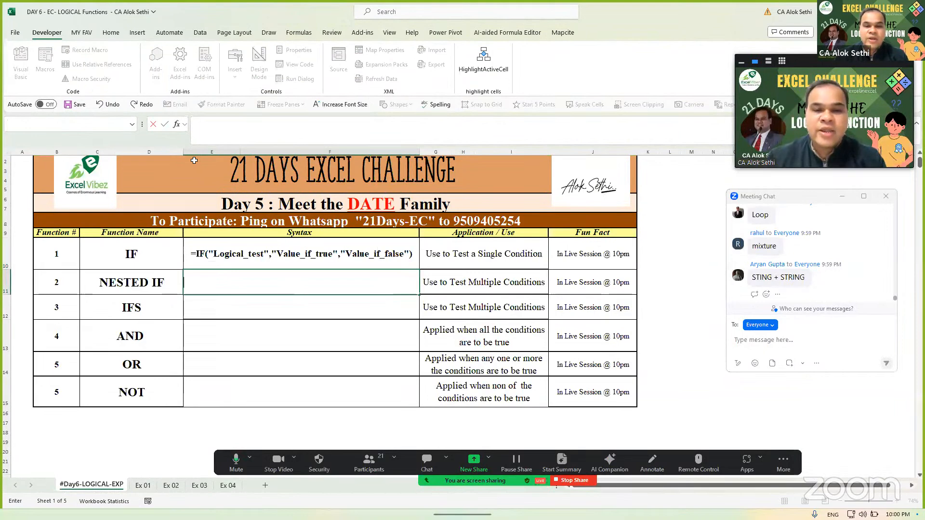
pyautogui.write('=ifs')
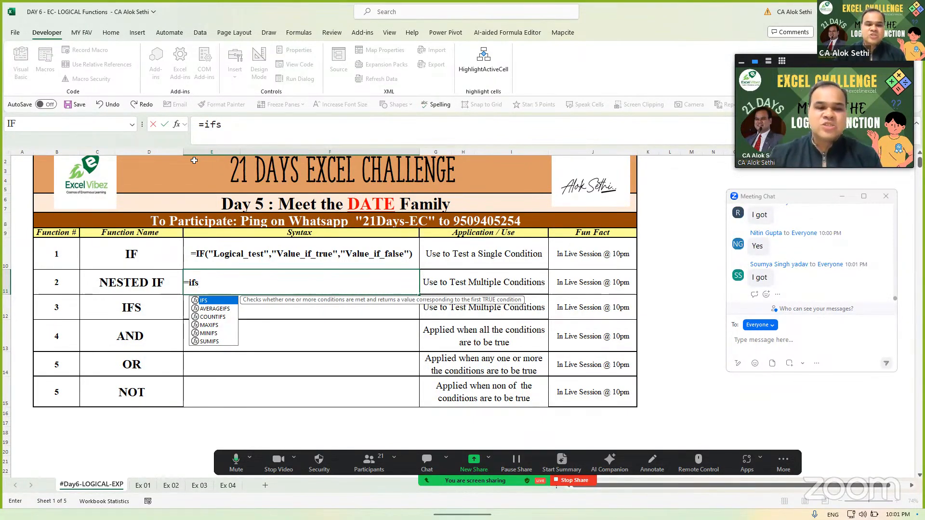
# Step: Type =if(logical test, if(logical test in E11 and try to commit it
pyautogui.write('(')
pyautogui.press('BackSpace')
pyautogui.press('BackSpace')
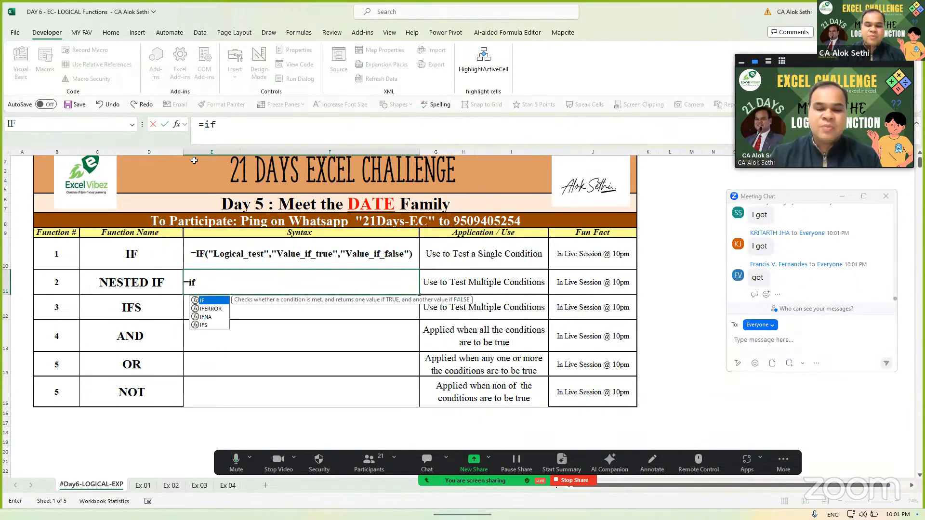
pyautogui.write('(logiaca')
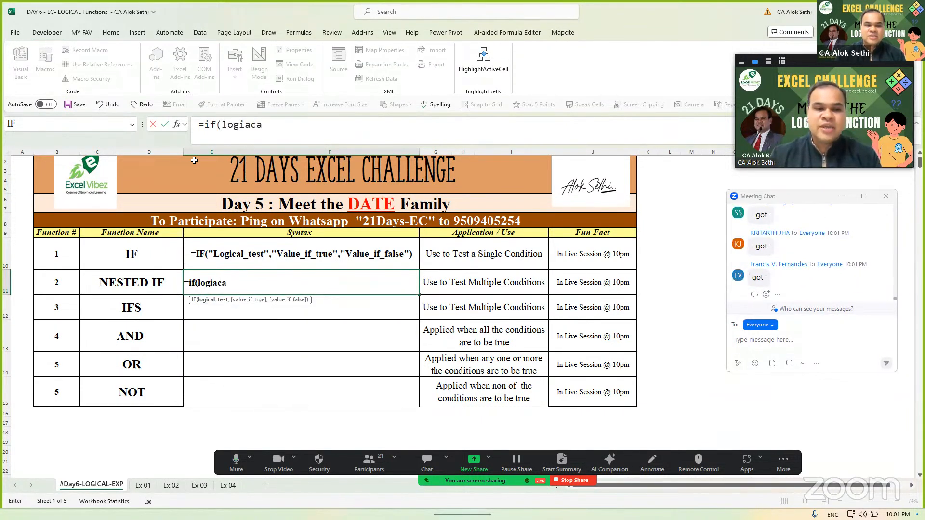
pyautogui.press('BackSpace')
pyautogui.write('al test,')
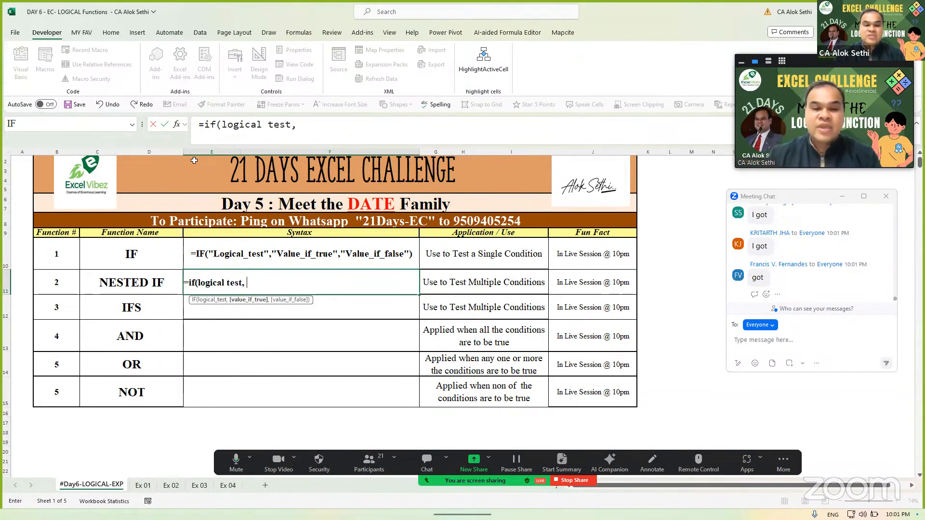
pyautogui.write(' if(')
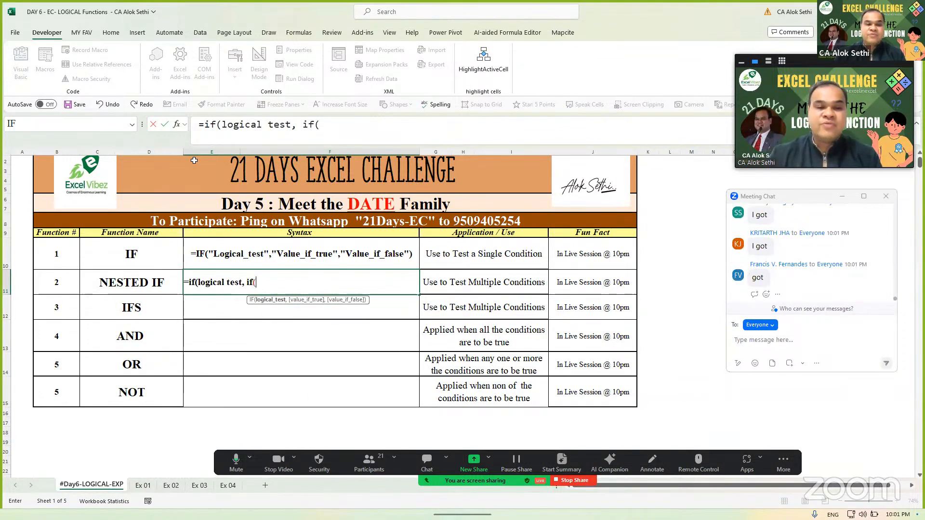
pyautogui.write('logcai')
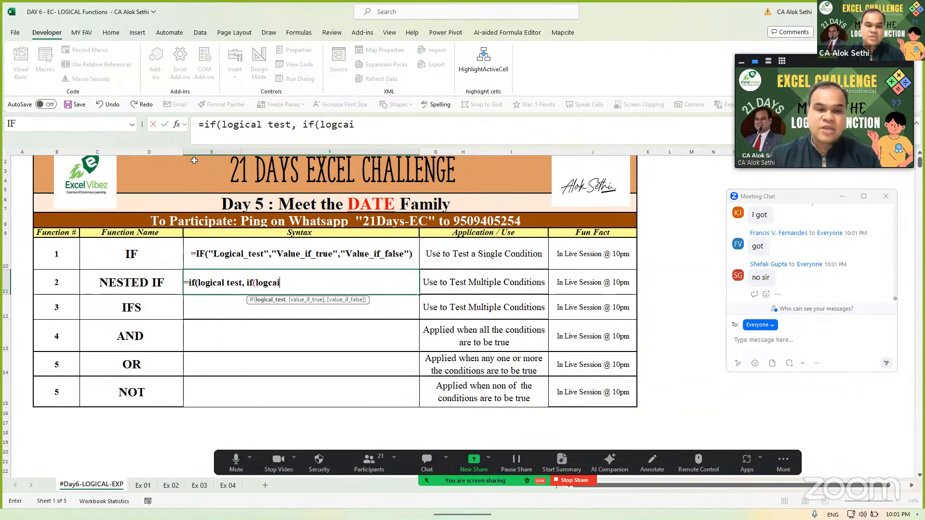
pyautogui.press('BackSpace')
pyautogui.press('BackSpace')
pyautogui.press('BackSpace')
pyautogui.write('ical test')
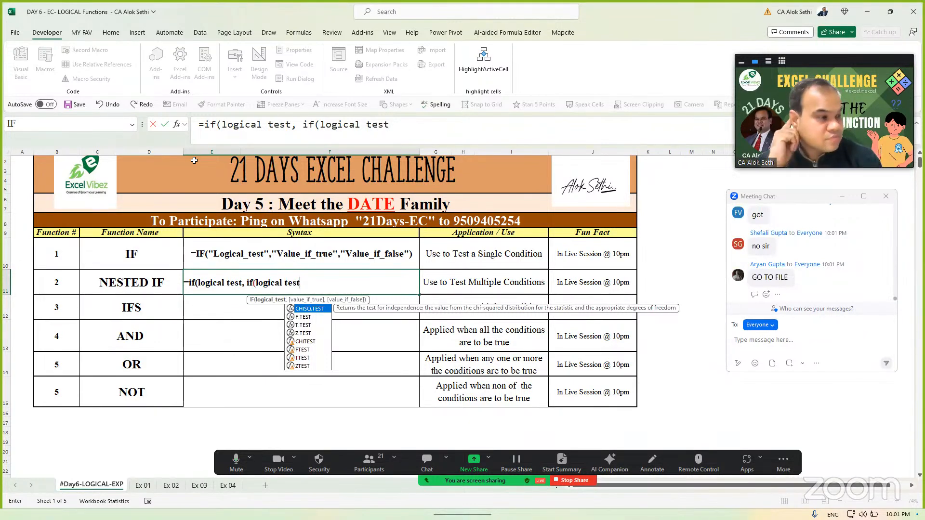
pyautogui.press('Escape')
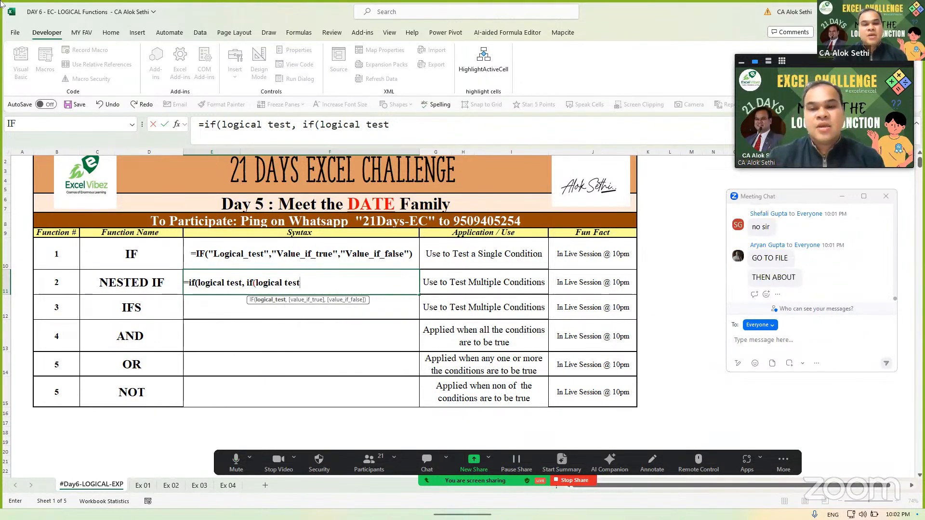
pyautogui.press('Return')
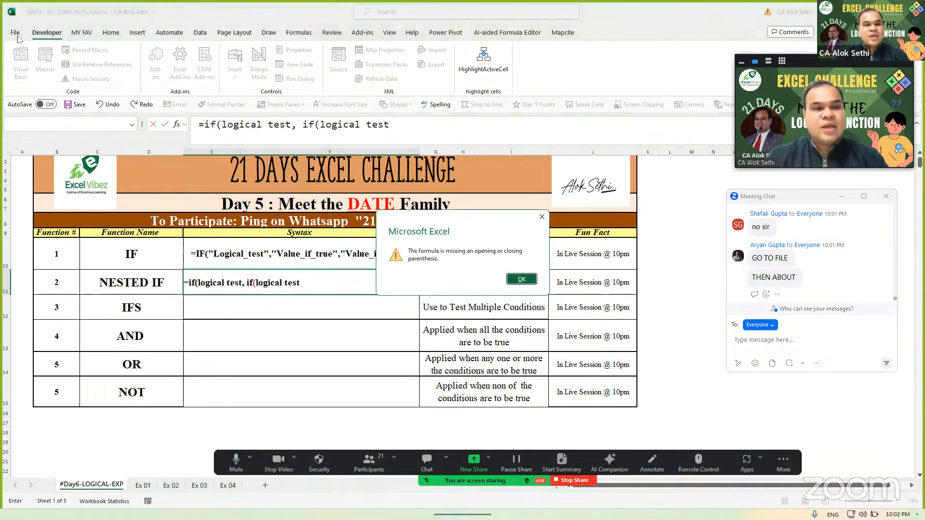
# Step: Dismiss the parenthesis error, cancel the E11 entry, and check the File > Account information
pyautogui.press('Return')
pyautogui.press('Escape')
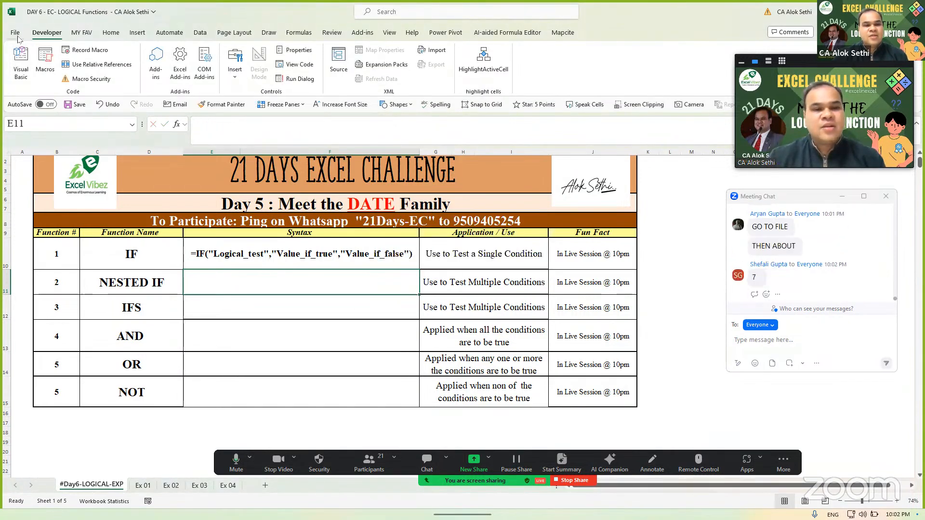
pyautogui.click(16, 34)
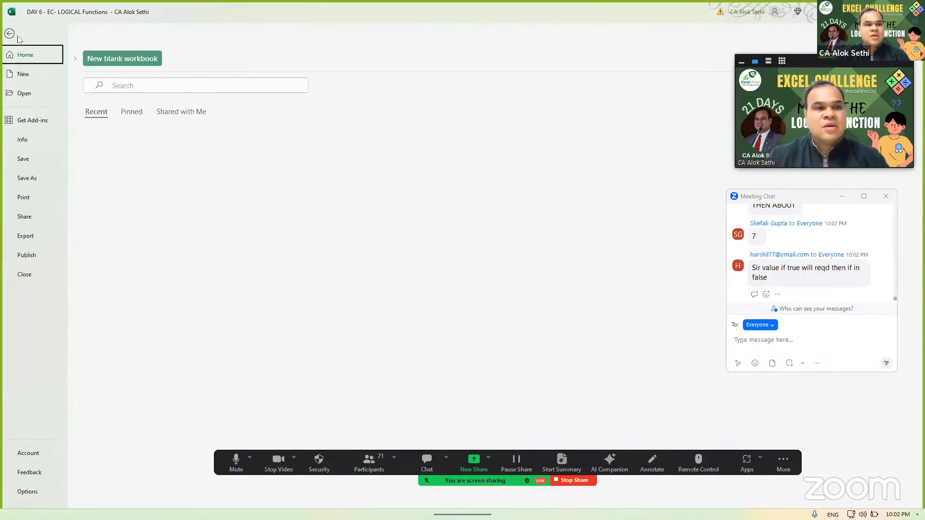
pyautogui.click(27, 456)
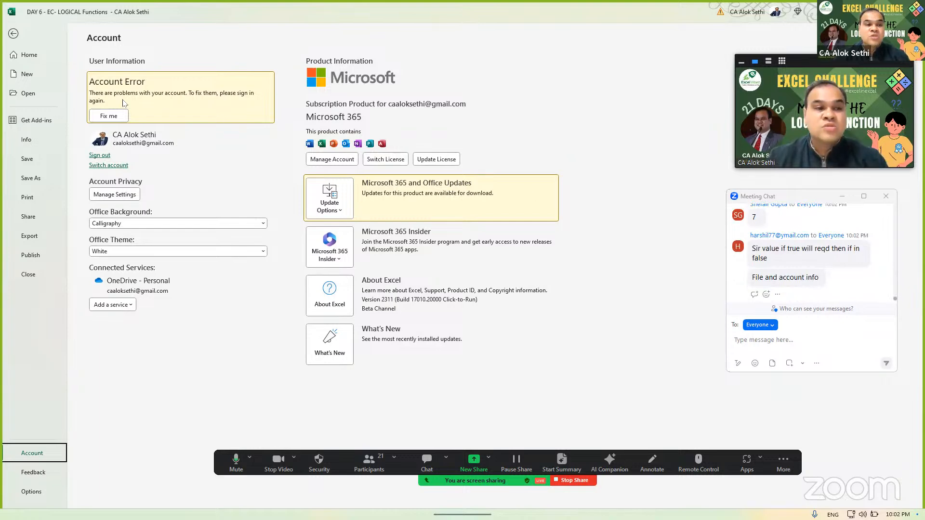
pyautogui.click(13, 34)
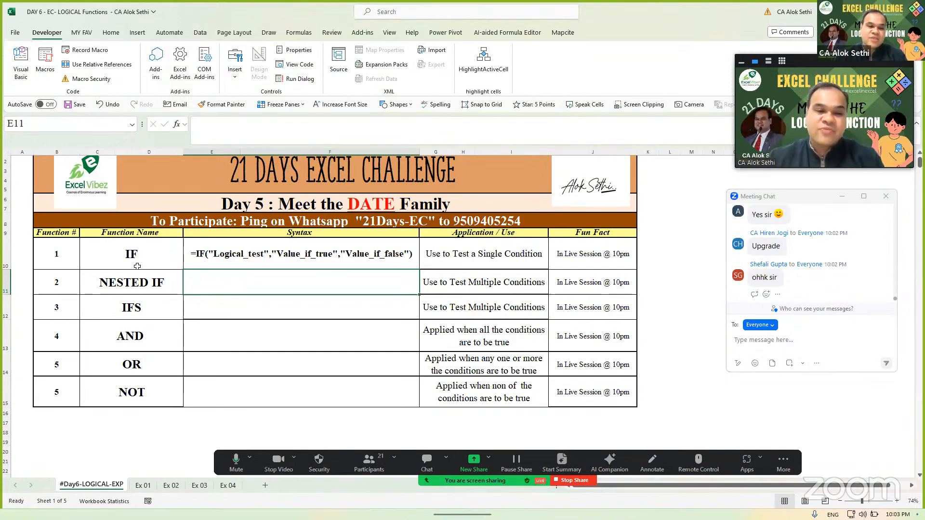
# Step: Enter '=ifs(logical_test1,true,false,logical test2, true, false) as text in E12
pyautogui.press('Down')
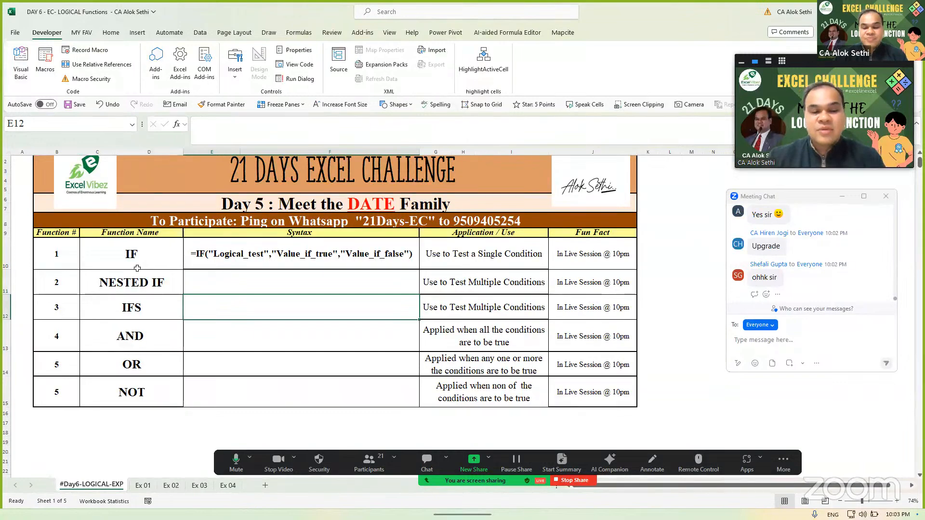
pyautogui.write('=ifs(')
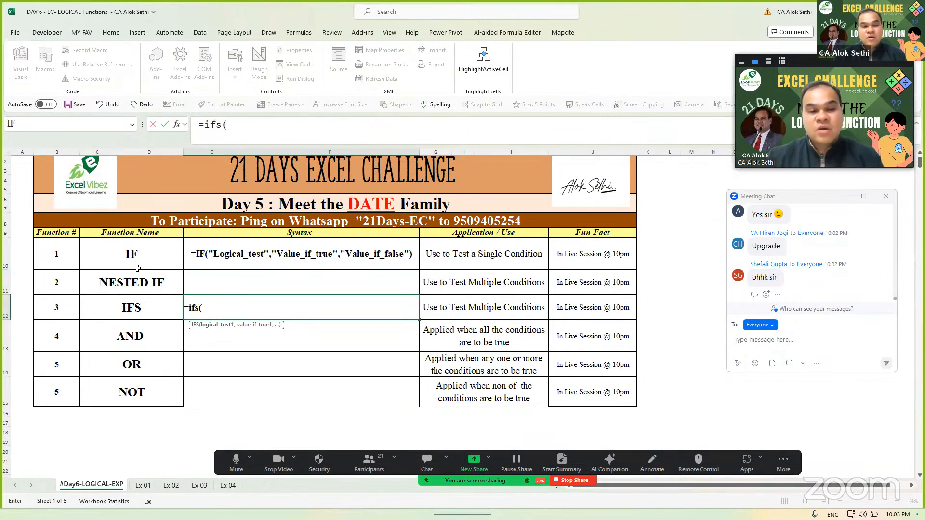
pyautogui.write('log')
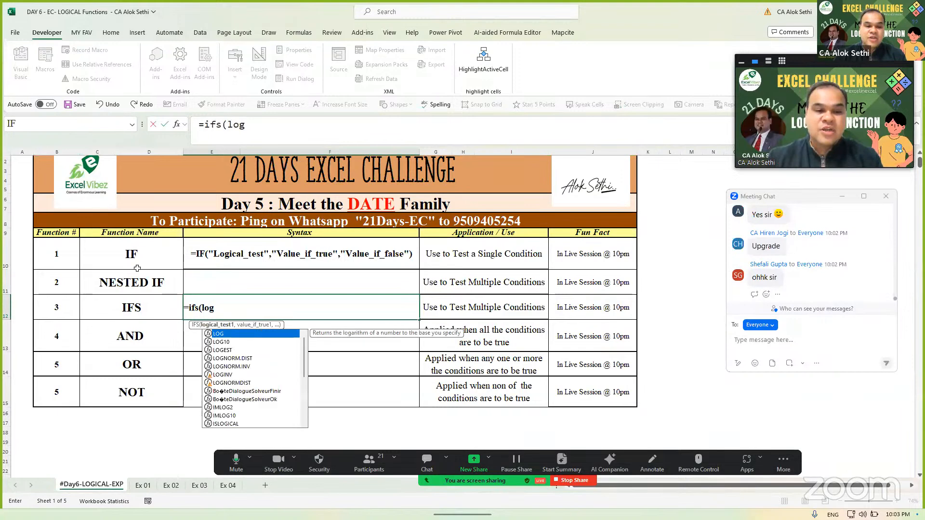
pyautogui.write('ical,')
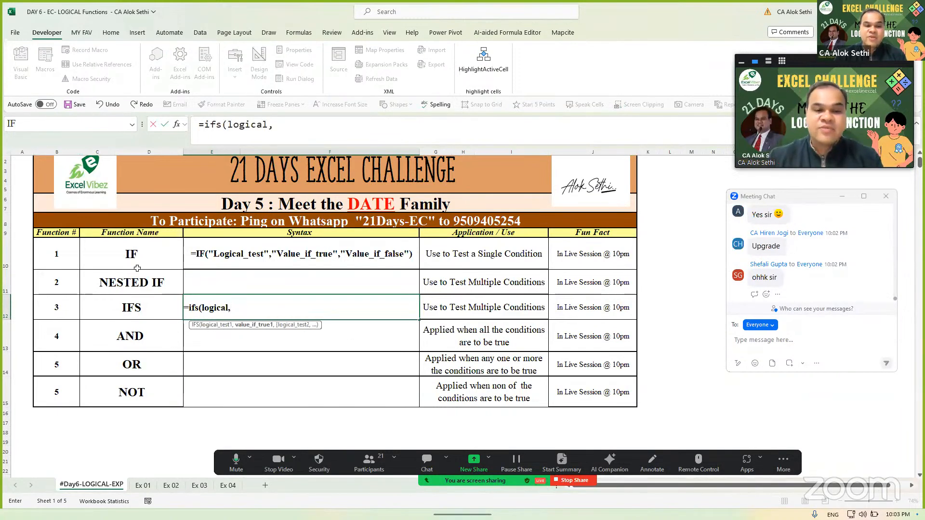
pyautogui.press('BackSpace')
pyautogui.write('_test')
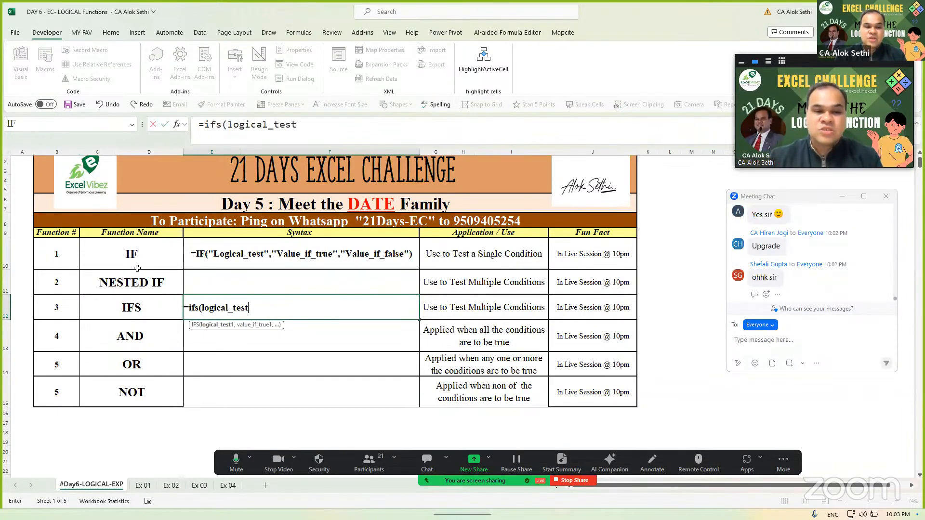
pyautogui.write('1,')
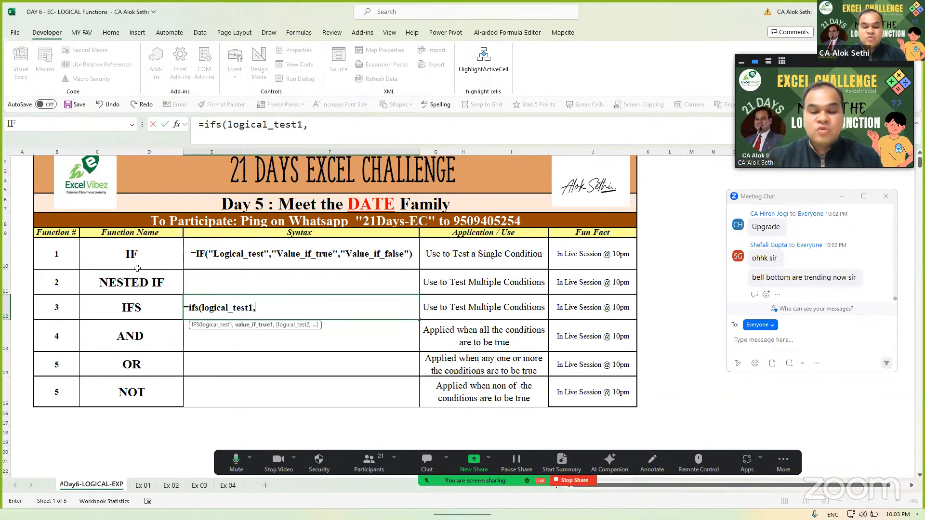
pyautogui.write('true,')
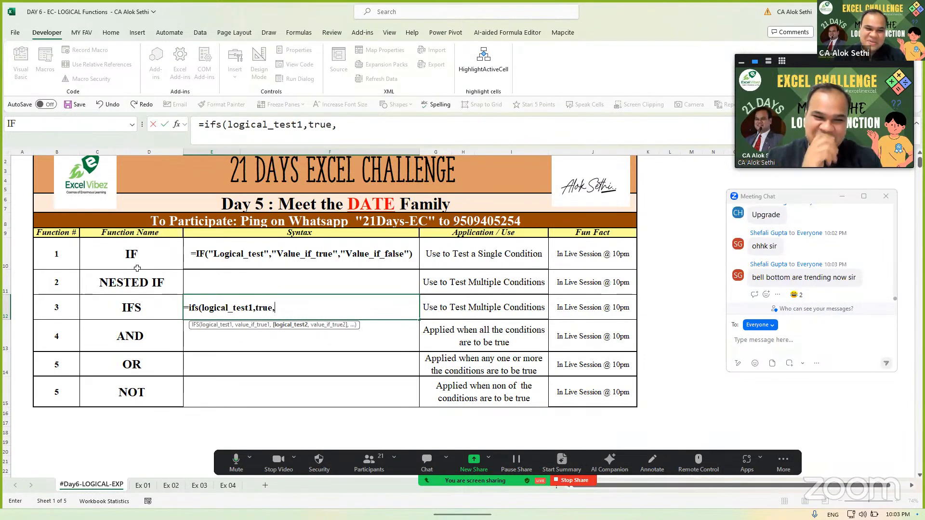
pyautogui.write('false')
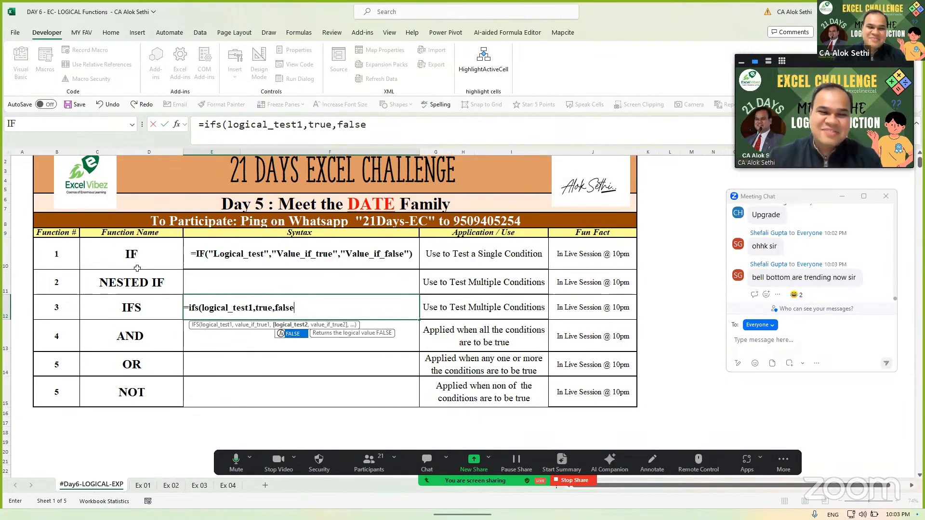
pyautogui.write(',')
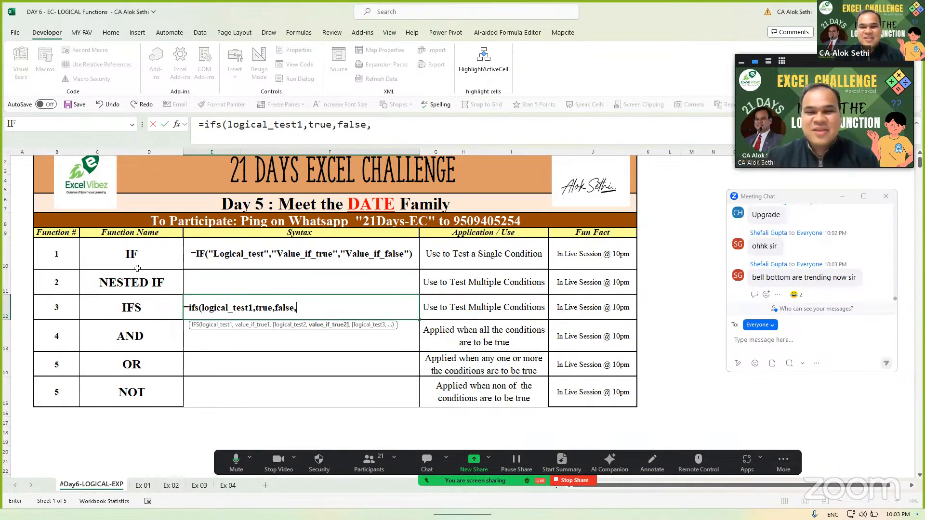
pyautogui.write('logical t')
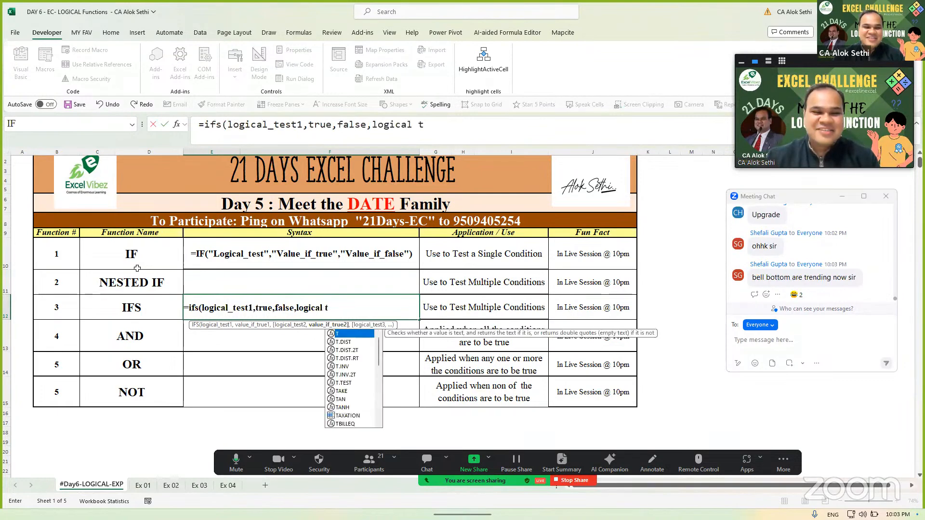
pyautogui.write('est2,')
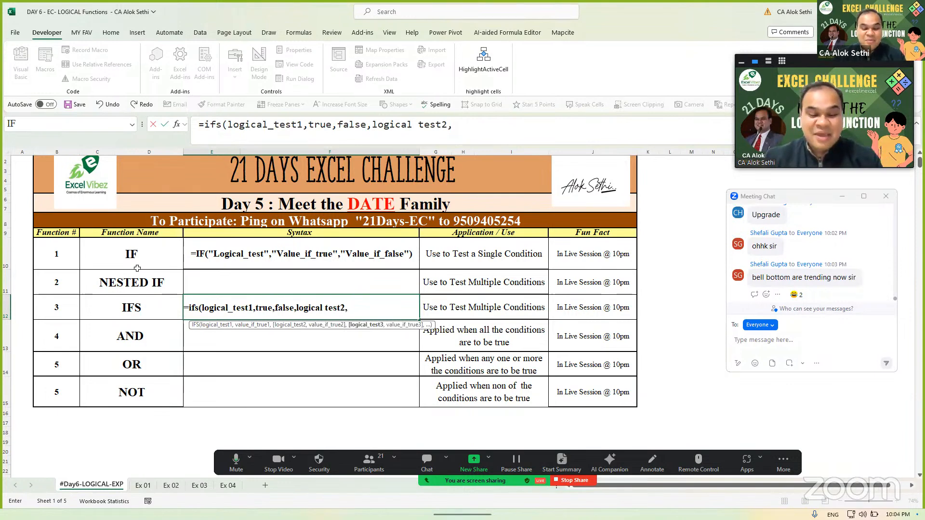
pyautogui.write('true, false)')
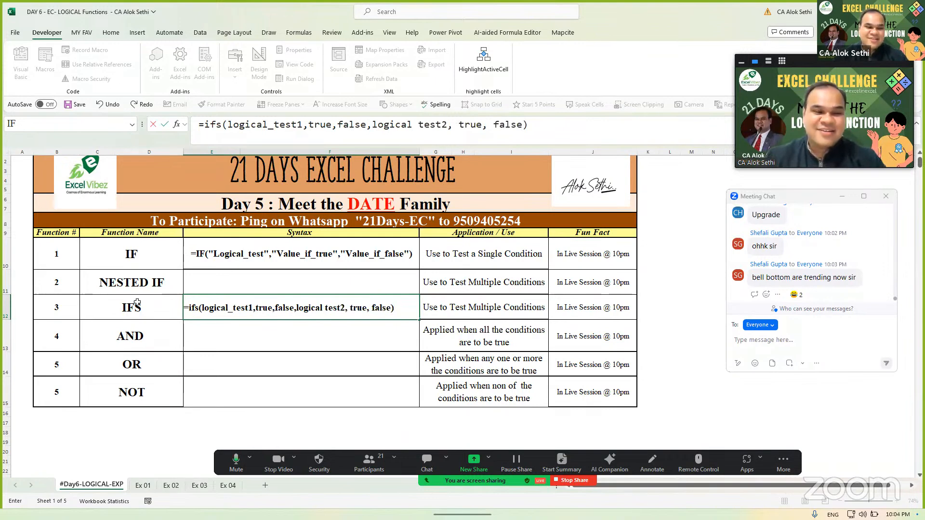
pyautogui.click(185, 309)
pyautogui.write("'")
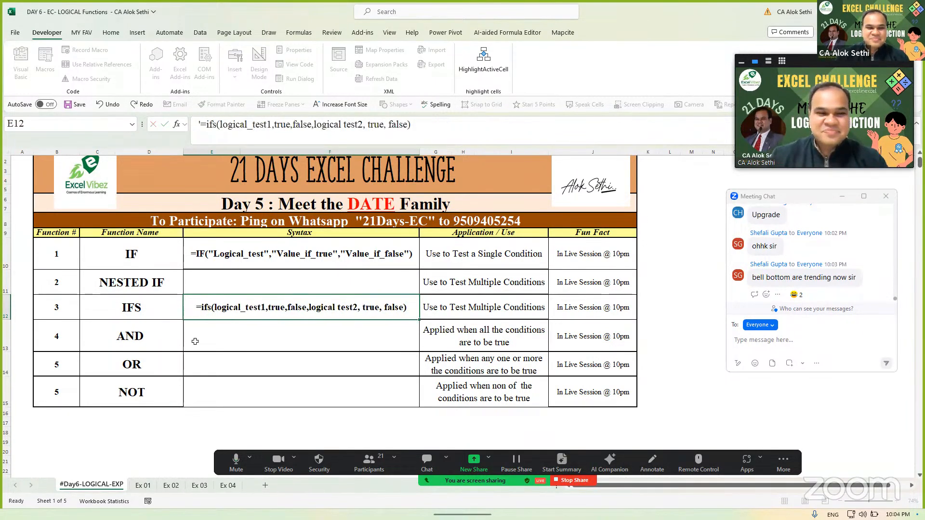
pyautogui.press('Return')
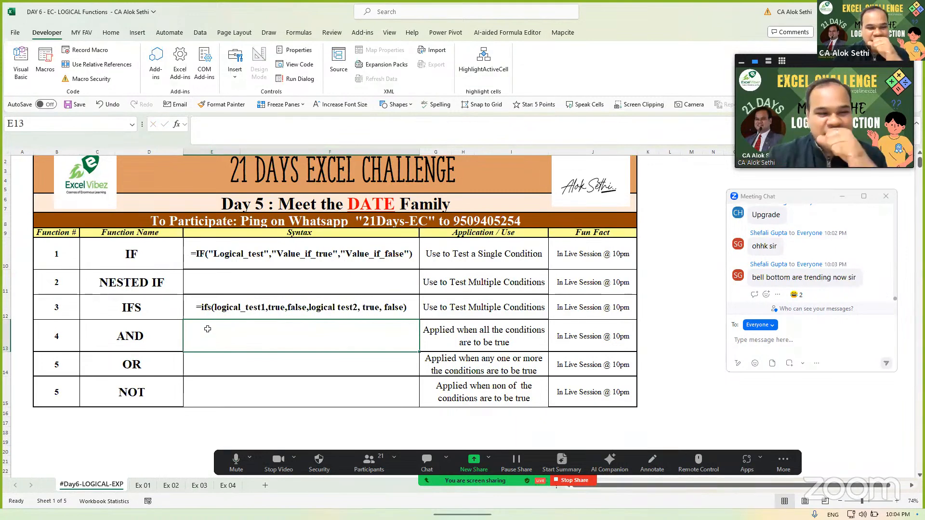
# Step: Enter an incomplete =and in E13 after abandoning an =and( attempt in E14
pyautogui.press('Down')
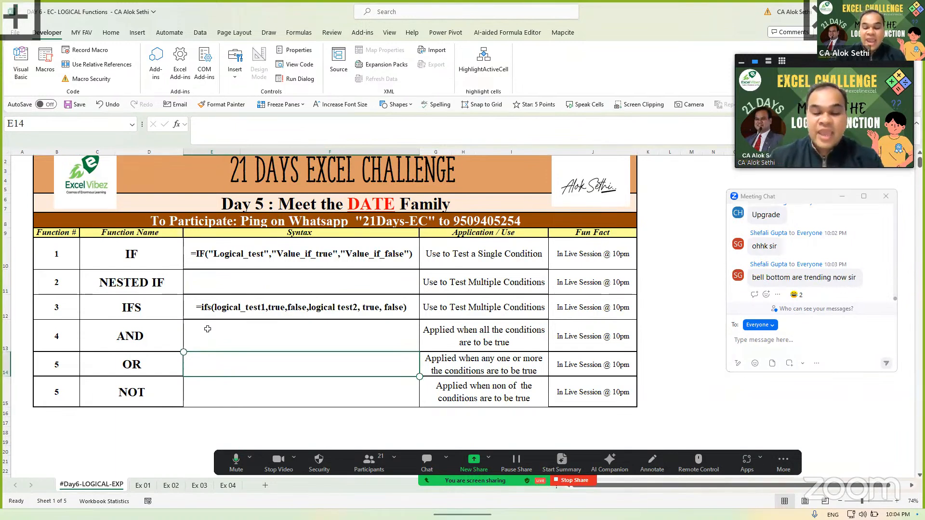
pyautogui.write('=and(')
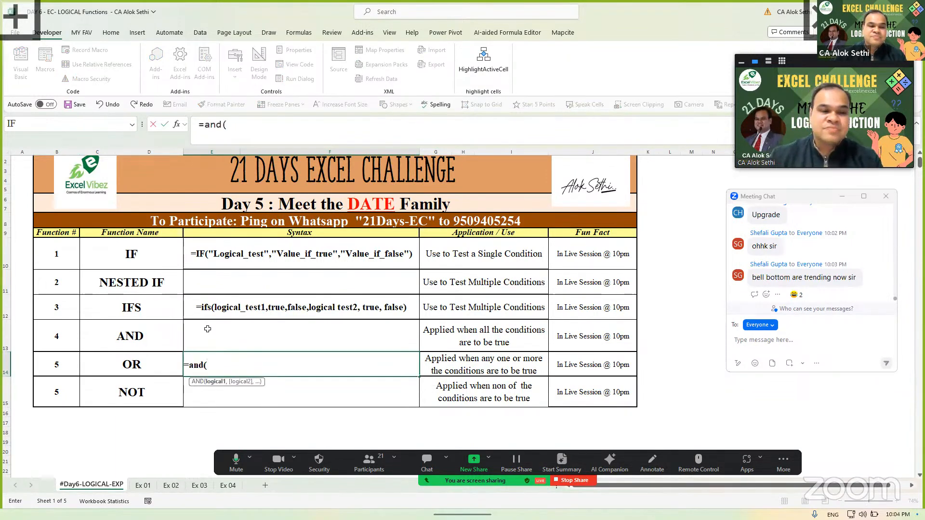
pyautogui.press('Escape')
pyautogui.click(208, 329)
pyautogui.write('=and')
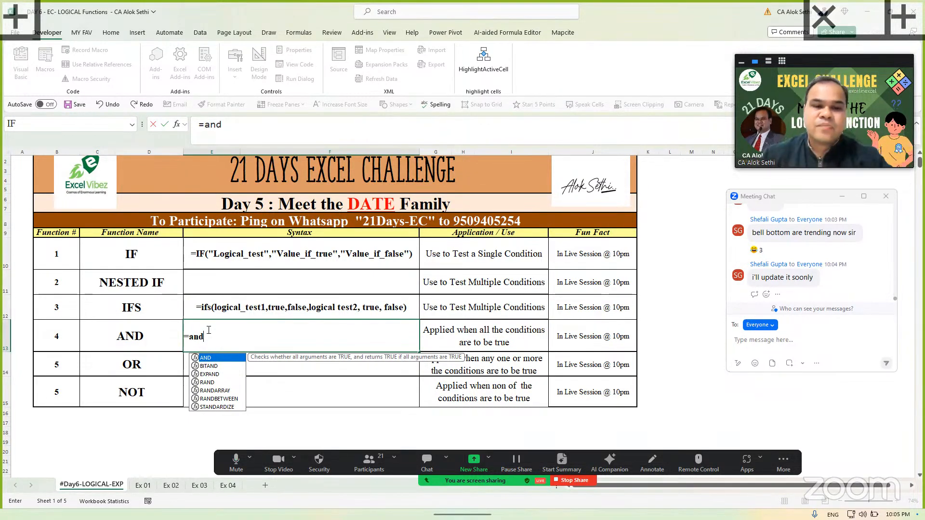
pyautogui.click(241, 311)
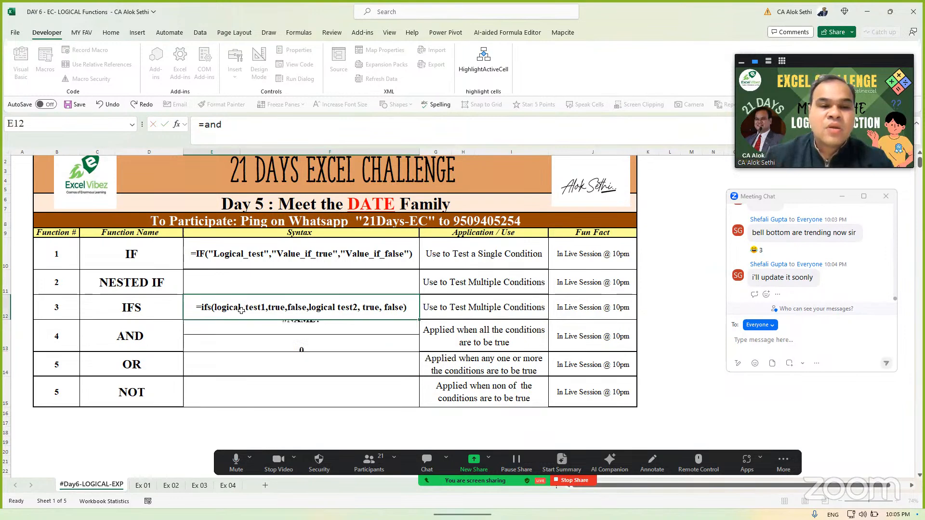
# Step: Shorten E12 to '=ifs(logical_test1,true,logical test2, true) by deleting both false arguments
pyautogui.doubleClick(274, 307)
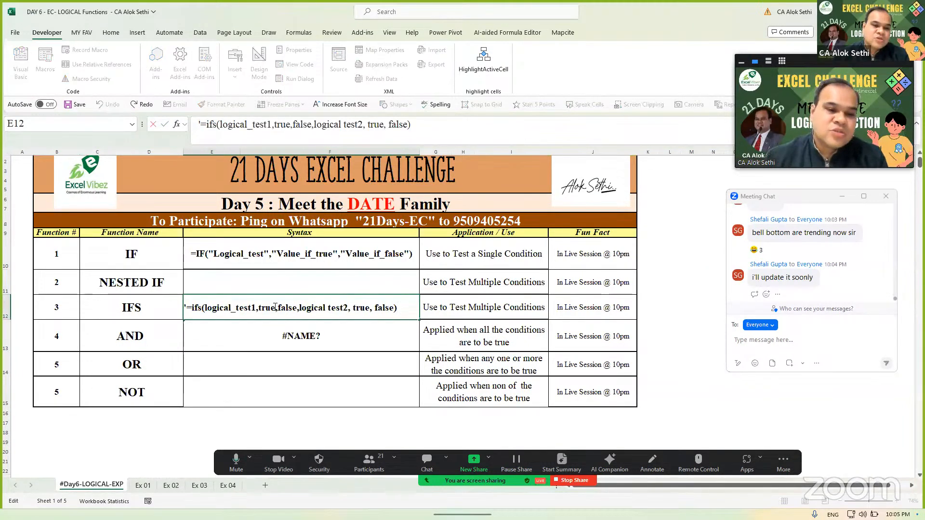
pyautogui.click(276, 307)
pyautogui.press('Delete')
pyautogui.press('Delete')
pyautogui.press('Delete')
pyautogui.press('Delete')
pyautogui.press('Delete')
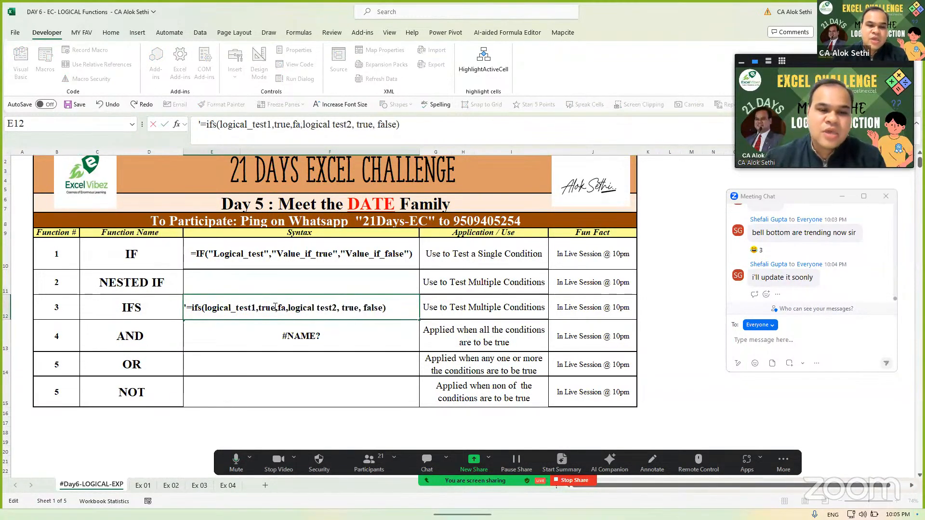
pyautogui.press('Delete')
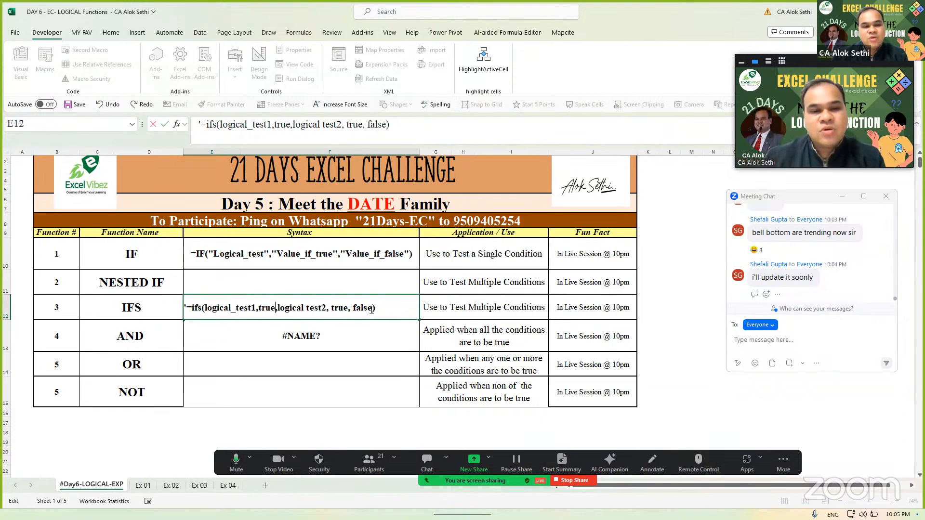
pyautogui.press('BackSpace')
pyautogui.press('BackSpace')
pyautogui.press('BackSpace')
pyautogui.press('BackSpace')
pyautogui.press('BackSpace')
pyautogui.press('BackSpace')
pyautogui.press('BackSpace')
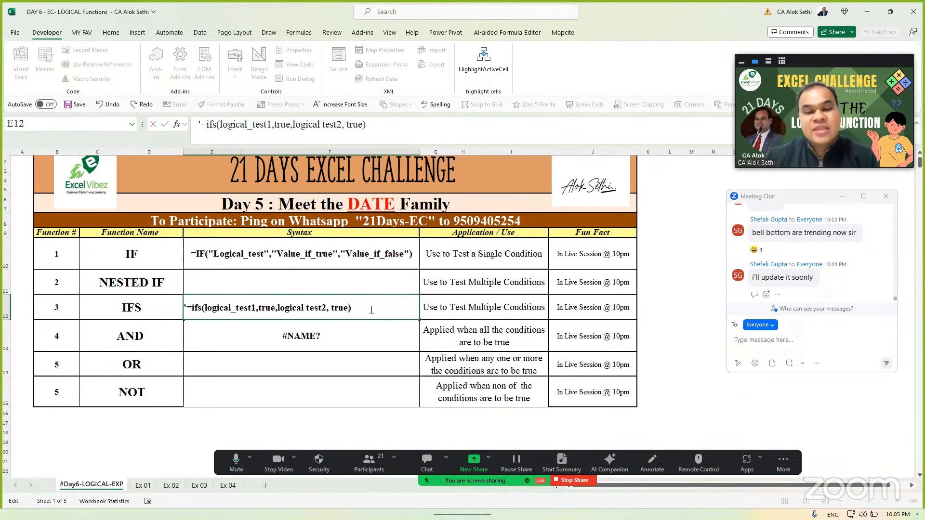
pyautogui.write(',false')
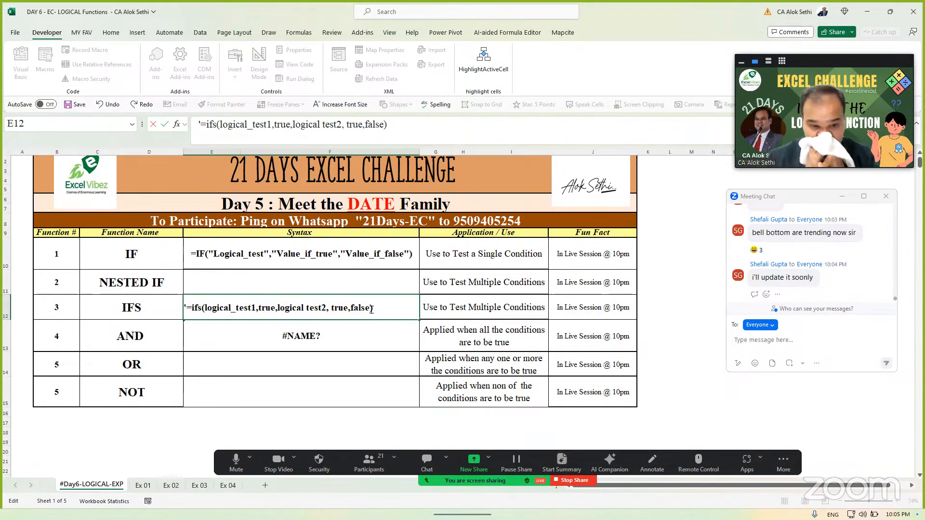
pyautogui.press('BackSpace')
pyautogui.press('BackSpace')
pyautogui.press('BackSpace')
pyautogui.press('BackSpace')
pyautogui.press('BackSpace')
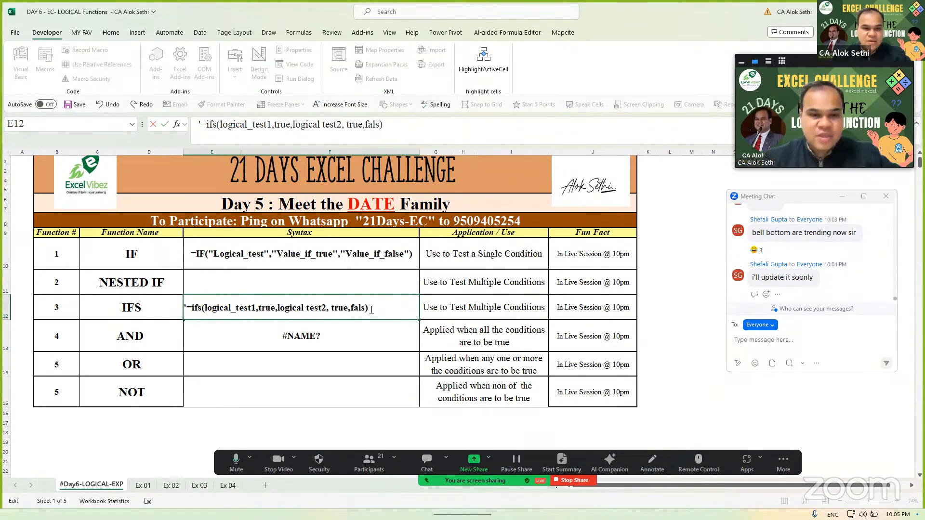
pyautogui.press('BackSpace')
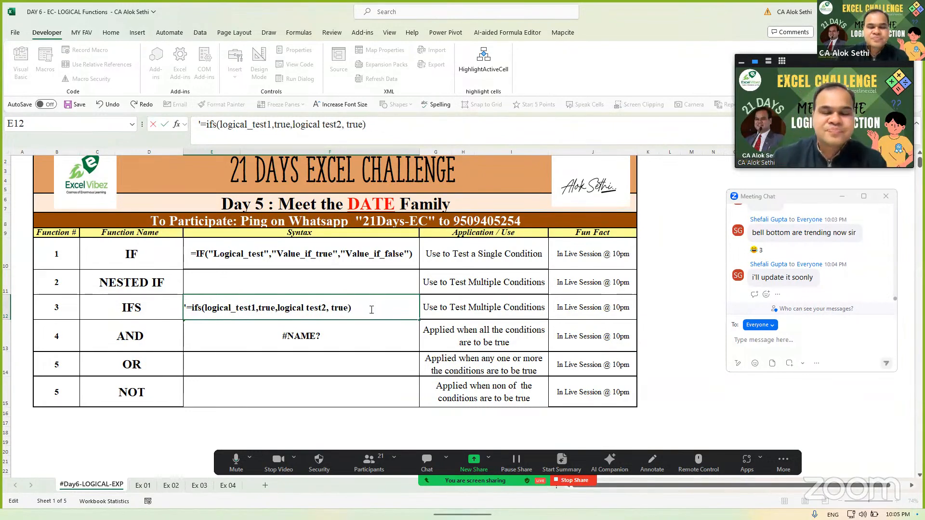
pyautogui.press('Return')
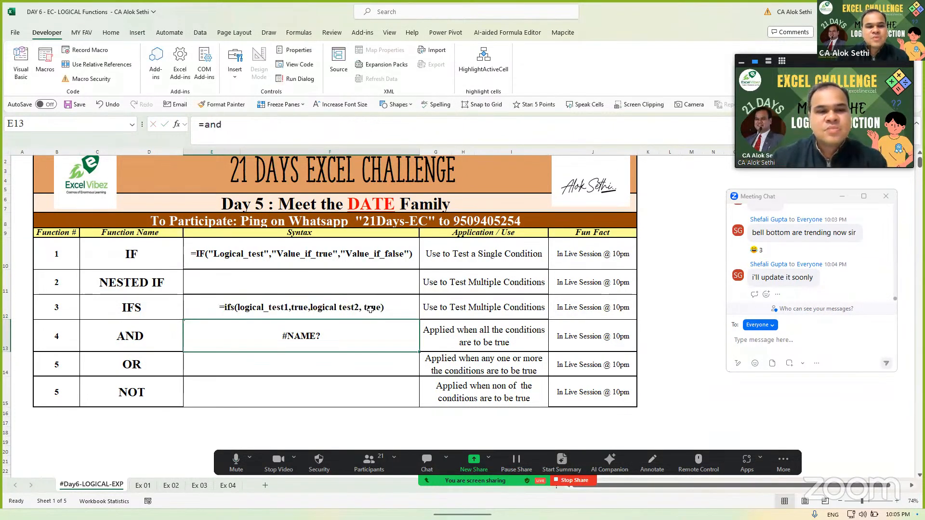
pyautogui.click(370, 309)
pyautogui.write('=ifs(')
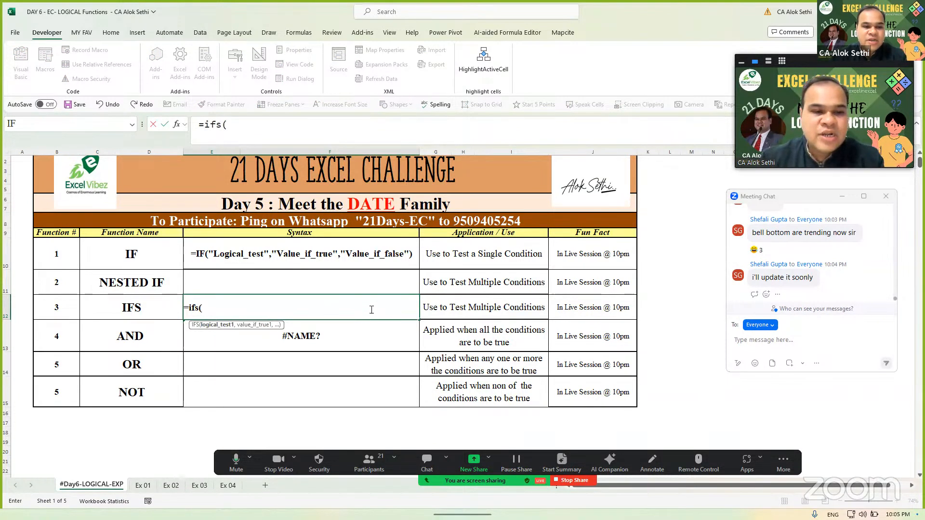
pyautogui.write('l,')
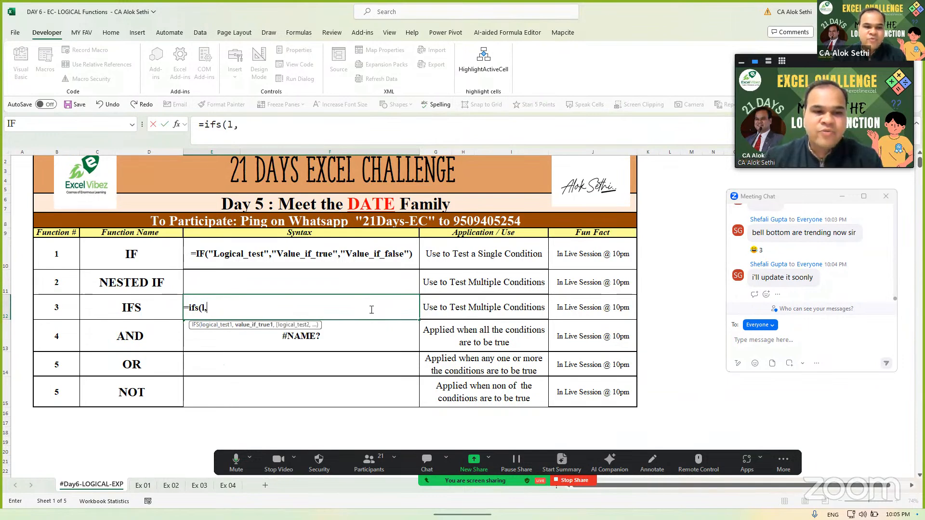
pyautogui.write('1,')
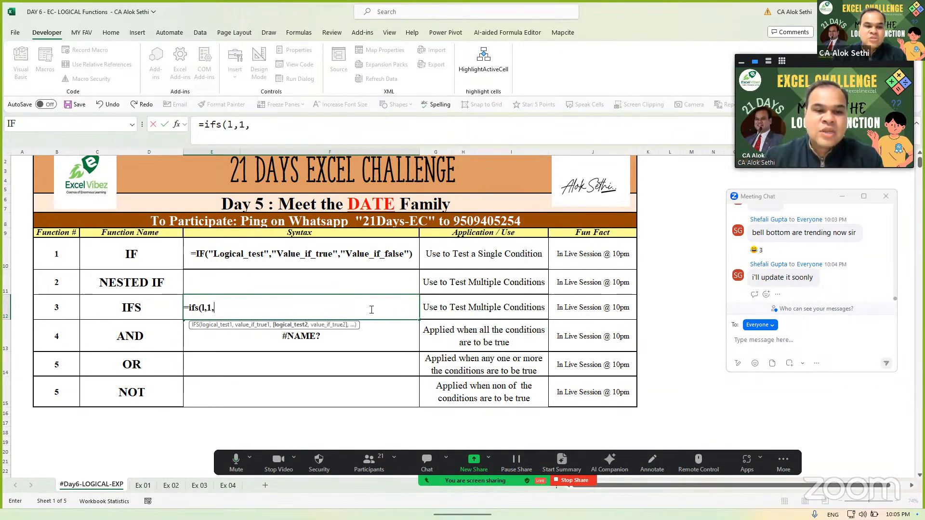
pyautogui.write('2,2')
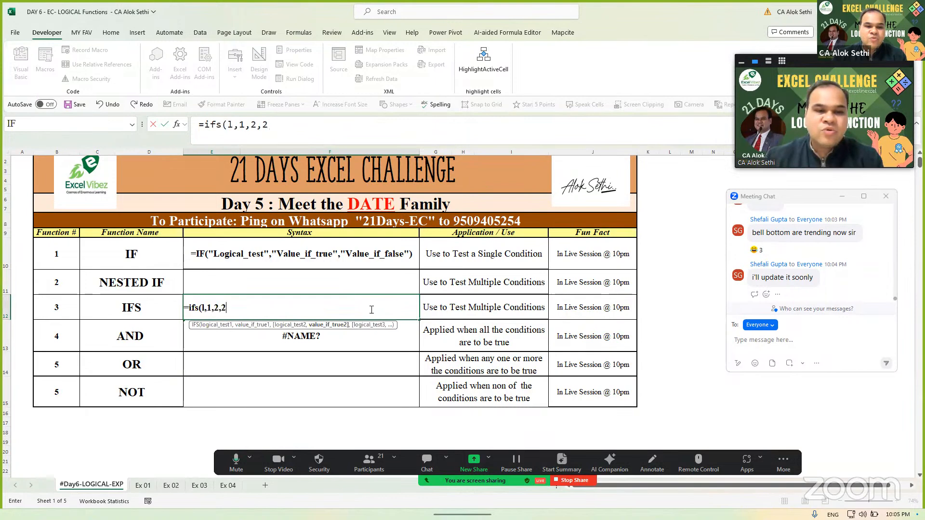
pyautogui.write(',3,')
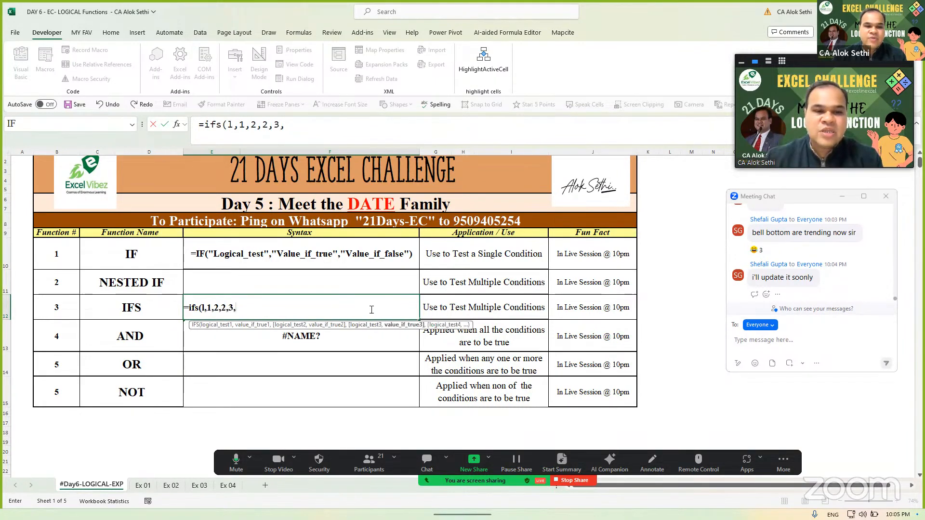
pyautogui.write('3,')
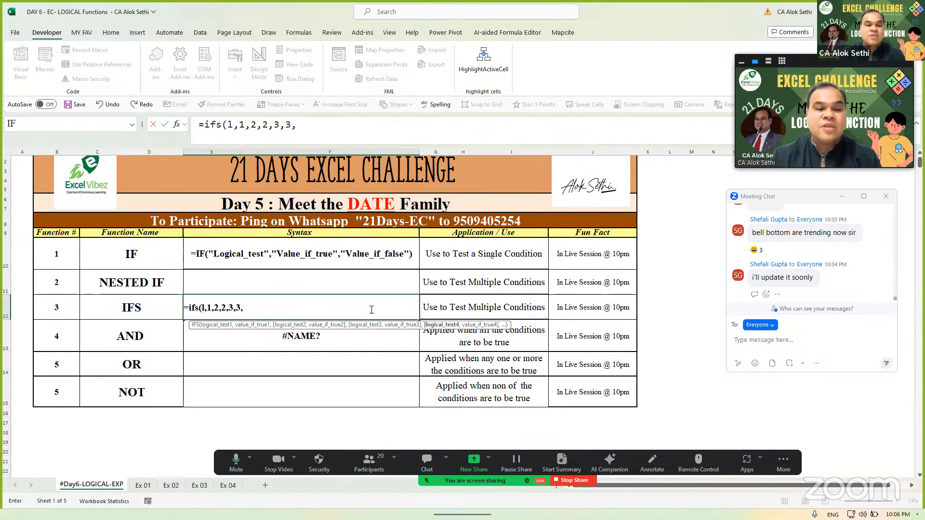
pyautogui.press('Escape')
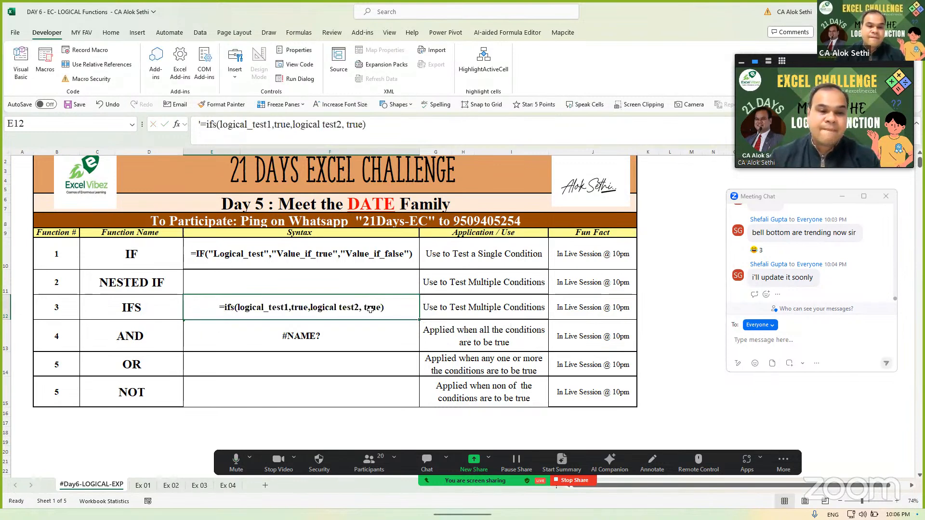
pyautogui.press('Down')
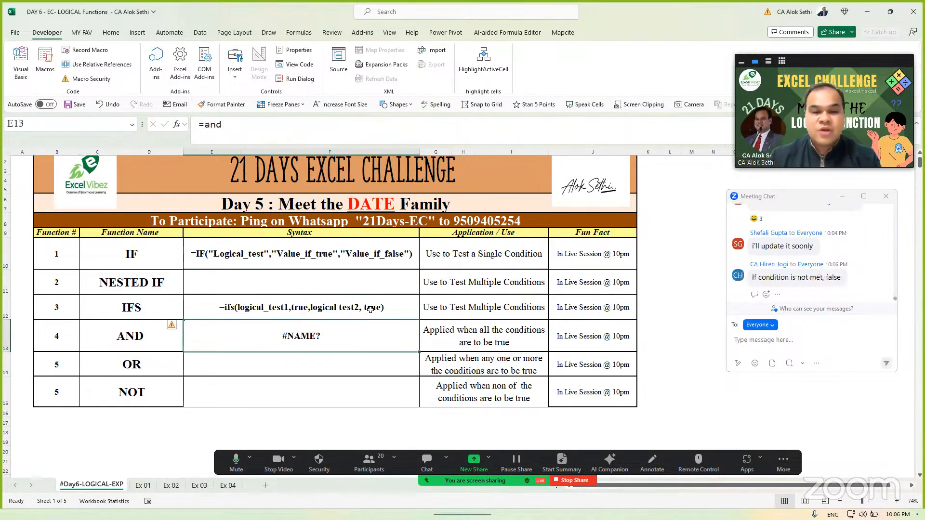
# Step: Extend E13's entry to =and(logical1,logical2,logical3, and commit it
pyautogui.press('F2')
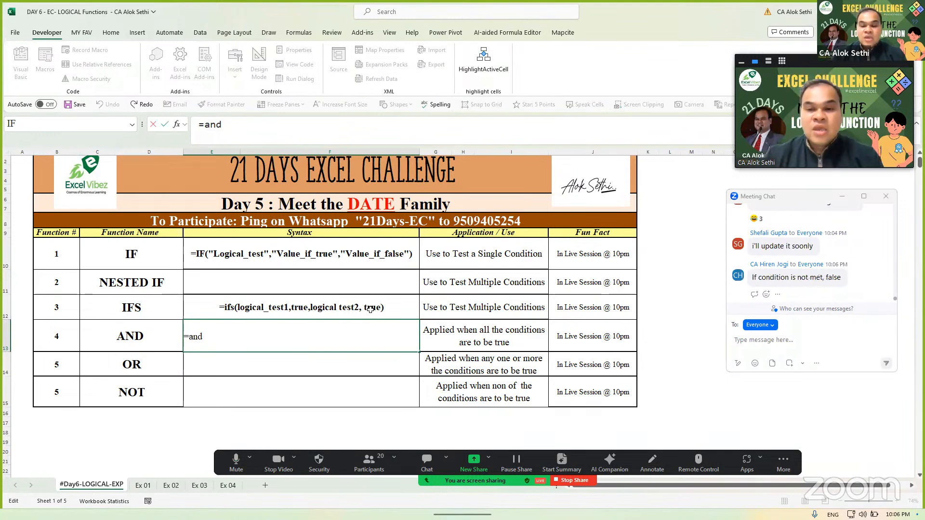
pyautogui.write('(l')
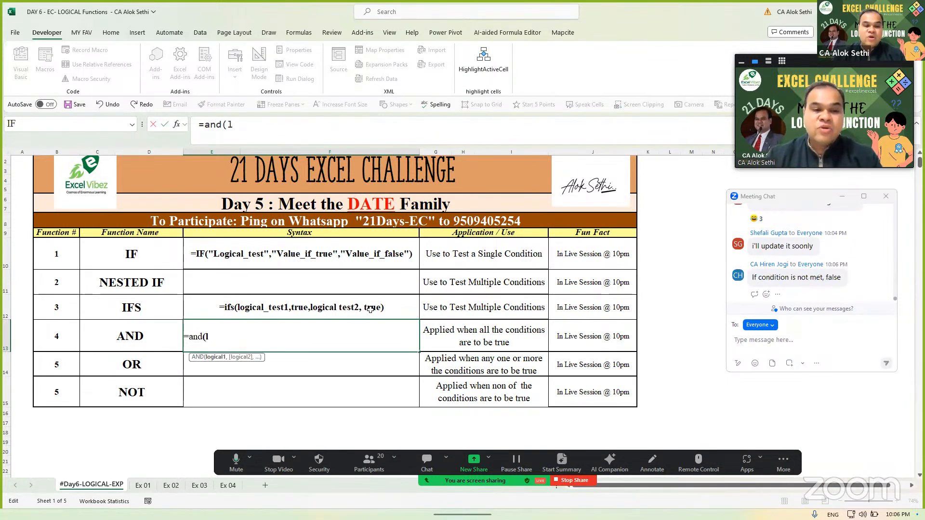
pyautogui.write('ogical1,')
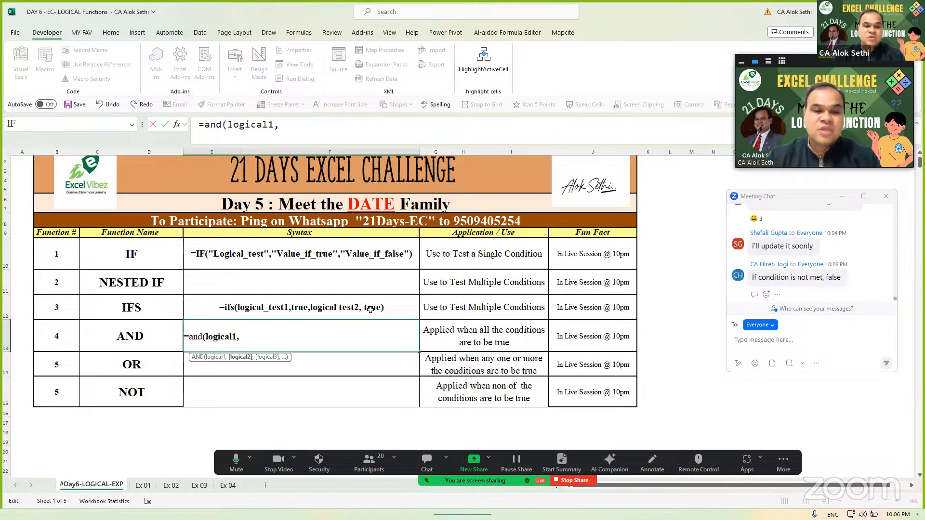
pyautogui.write('logical,')
pyautogui.press('BackSpace')
pyautogui.write('2')
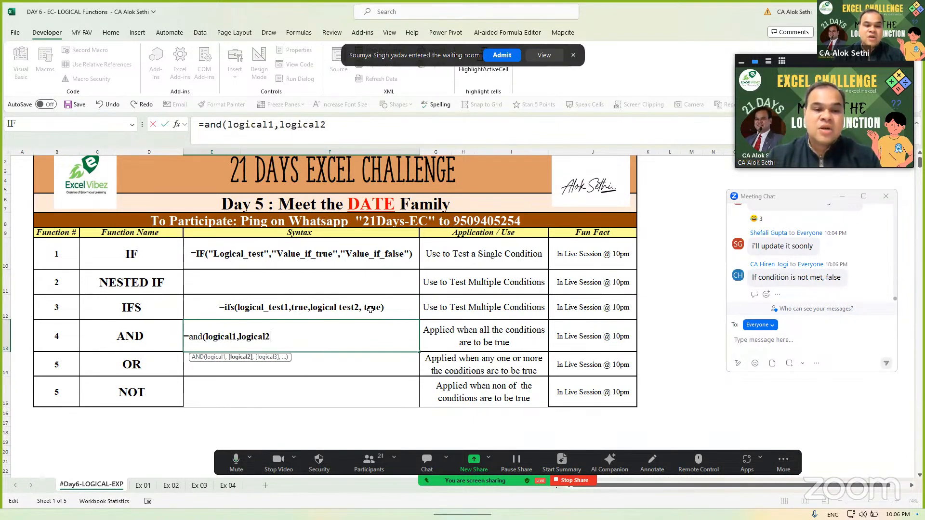
pyautogui.write(',logical3,.....')
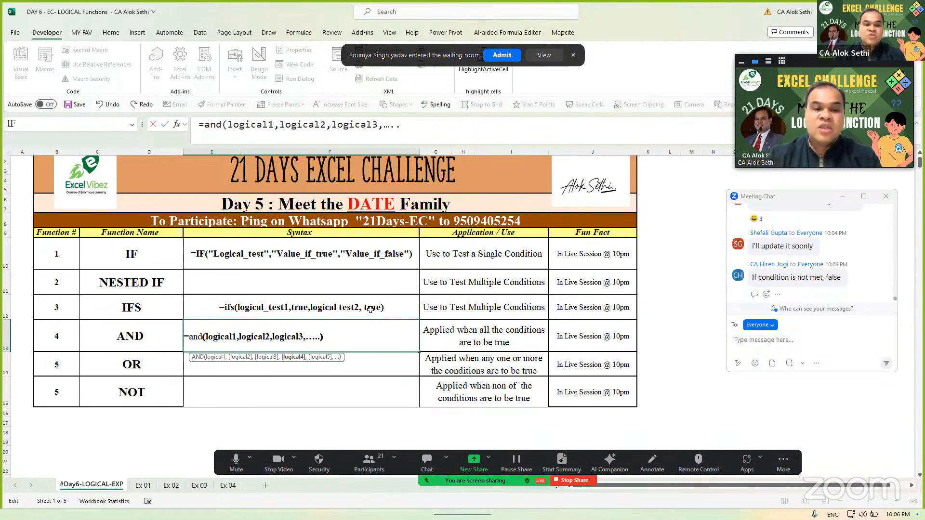
pyautogui.press('Return')
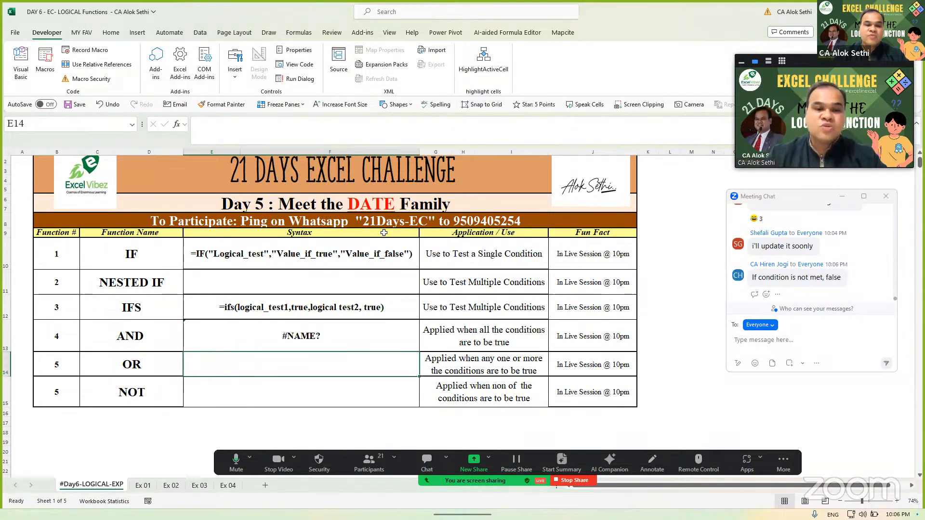
# Step: Add a leading apostrophe so E13 shows the AND syntax as plain text
pyautogui.click(338, 328)
pyautogui.doubleClick(338, 328)
pyautogui.press('Left')
pyautogui.press('Left')
pyautogui.press('Left')
pyautogui.press('Left')
pyautogui.press('Left')
pyautogui.press('Left')
pyautogui.press('Left')
pyautogui.press('Left')
pyautogui.press('Left')
pyautogui.press('Left')
pyautogui.press('Left')
pyautogui.press('Left')
pyautogui.press('Left')
pyautogui.press('Left')
pyautogui.press('Left')
pyautogui.press('Left')
pyautogui.press('Left')
pyautogui.press('Left')
pyautogui.press('Left')
pyautogui.press('Left')
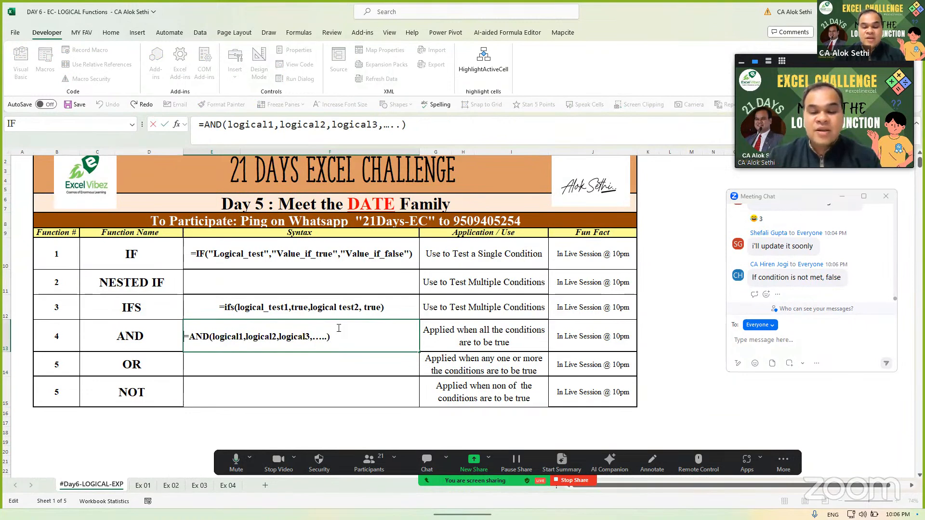
pyautogui.write("'")
pyautogui.press('Return')
pyautogui.click(338, 328)
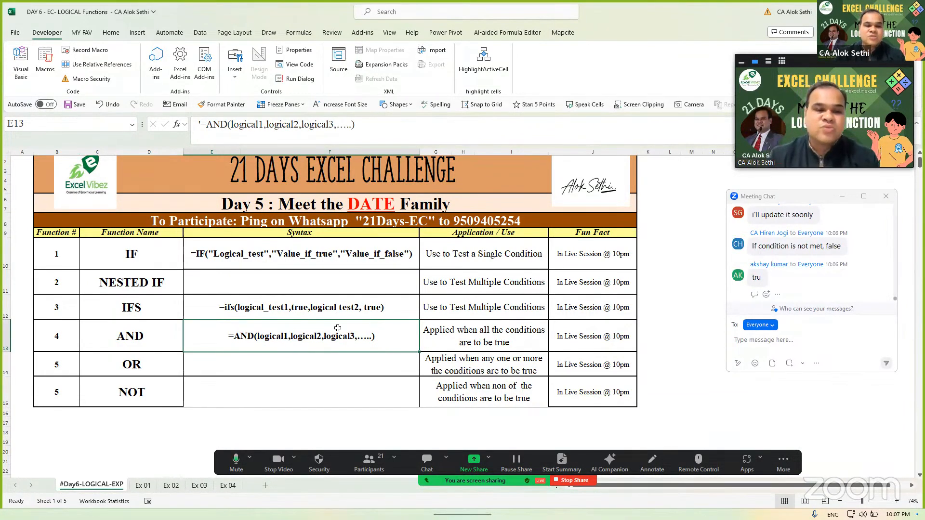
pyautogui.press('Down')
# Step: Fill the OR row's syntax by pasting the AND syntax and renaming its function to OR
pyautogui.write('=or')
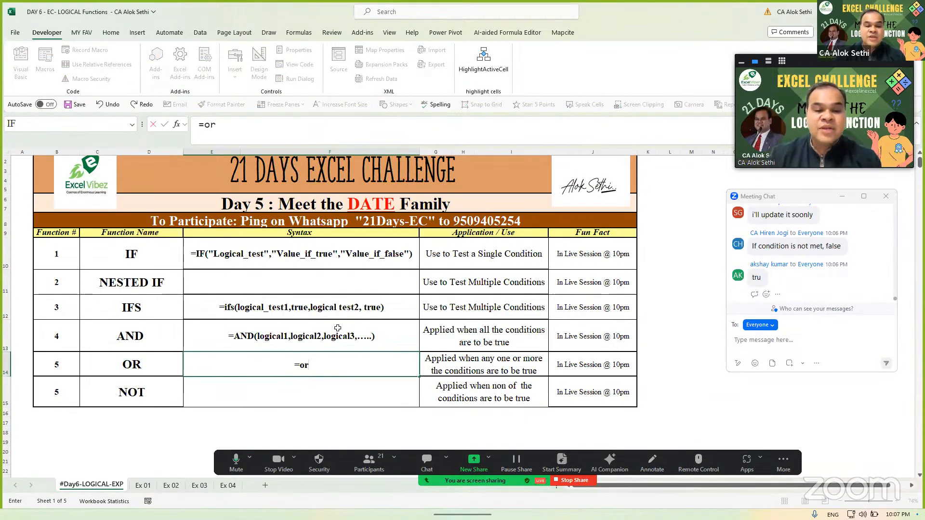
pyautogui.press('BackSpace')
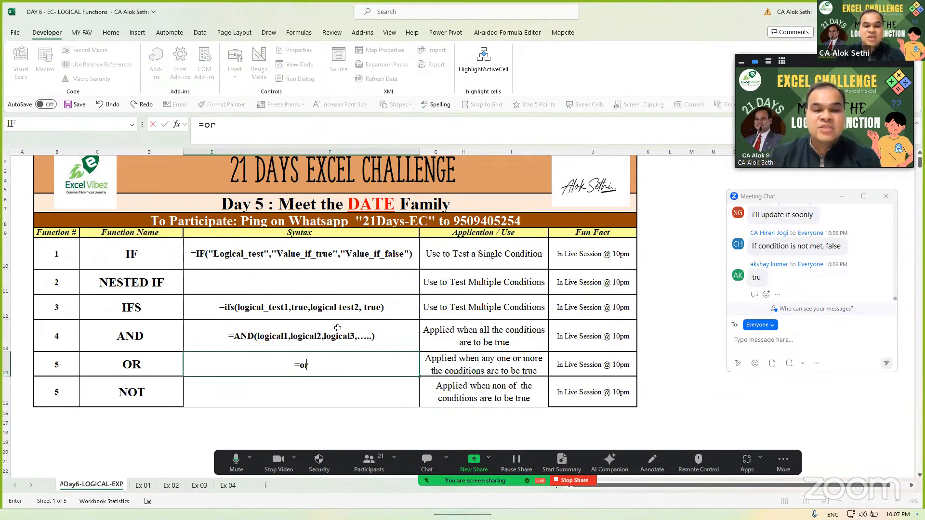
pyautogui.write('r(')
pyautogui.press('Escape')
pyautogui.press('Up')
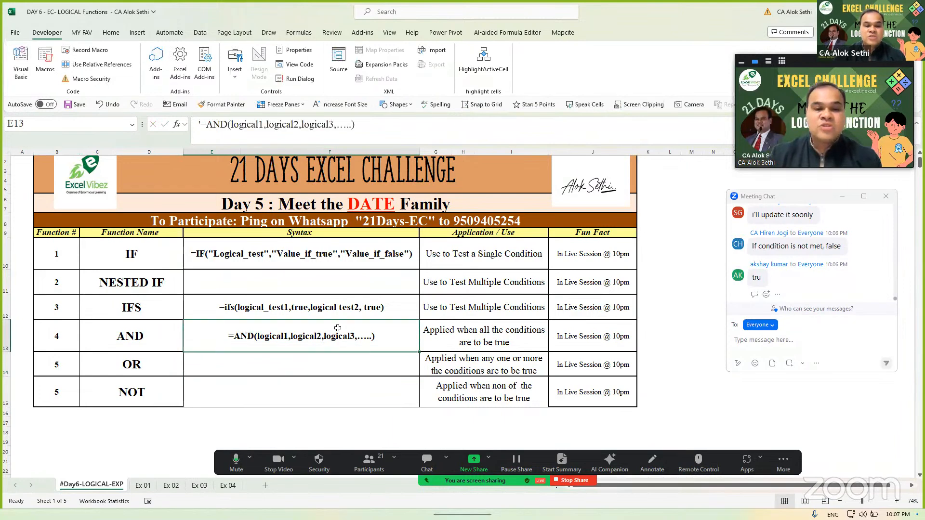
pyautogui.press('Down')
pyautogui.write('=AND(logical1,logical2,logical3,…..)')
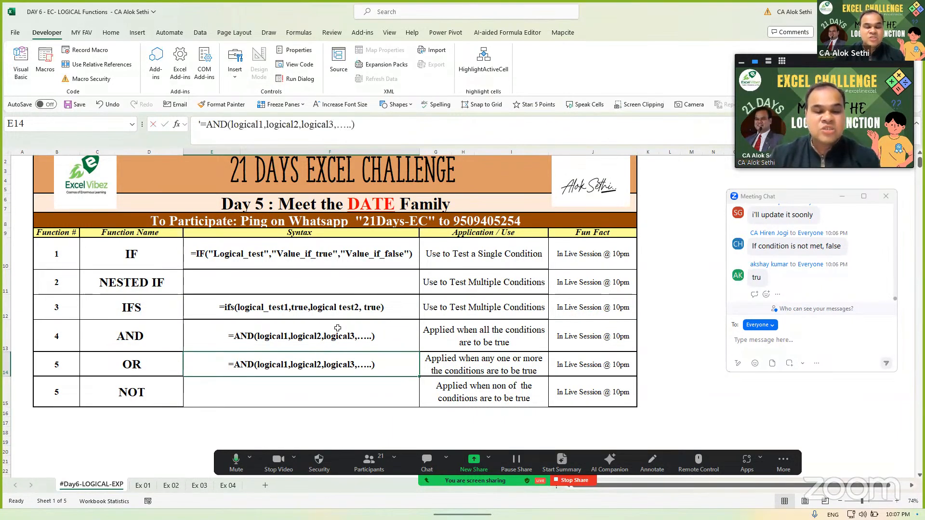
pyautogui.press('F2')
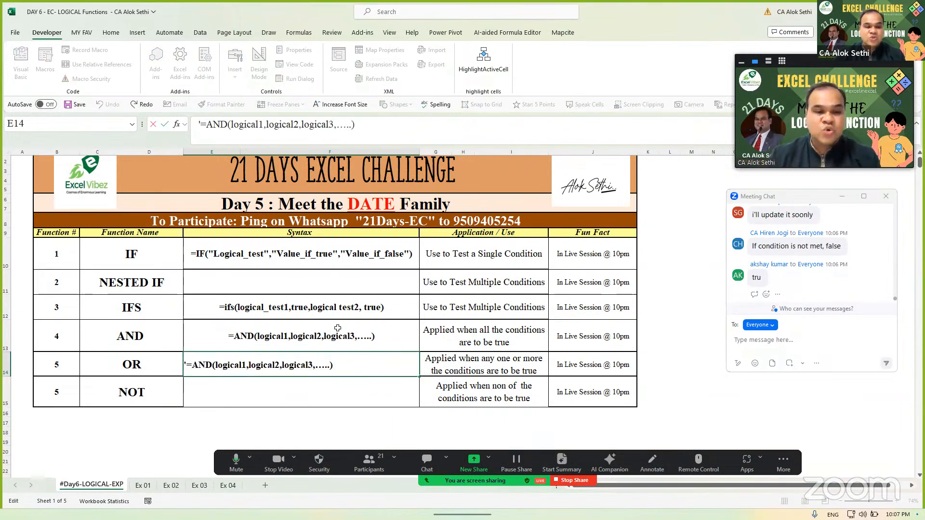
pyautogui.press('Delete')
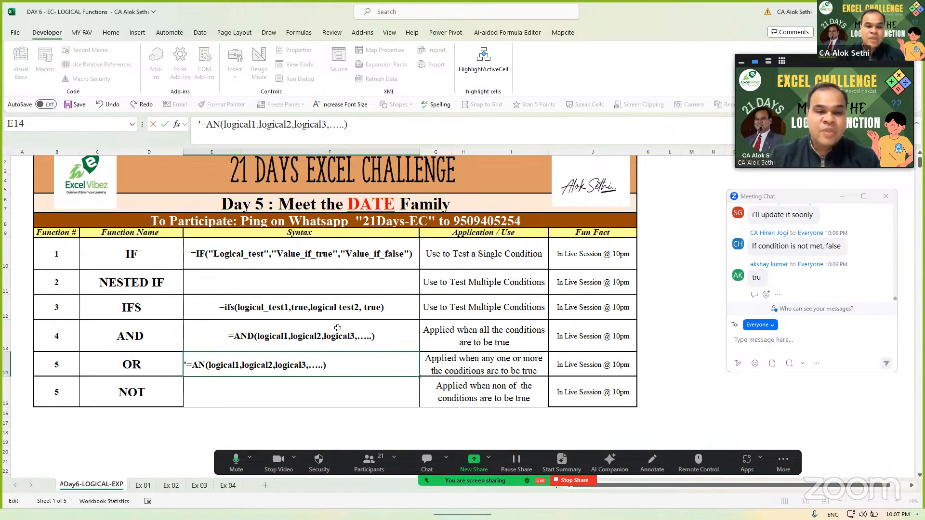
pyautogui.press('BackSpace')
pyautogui.press('BackSpace')
pyautogui.press('capslock')
pyautogui.write('OR')
pyautogui.press('Return')
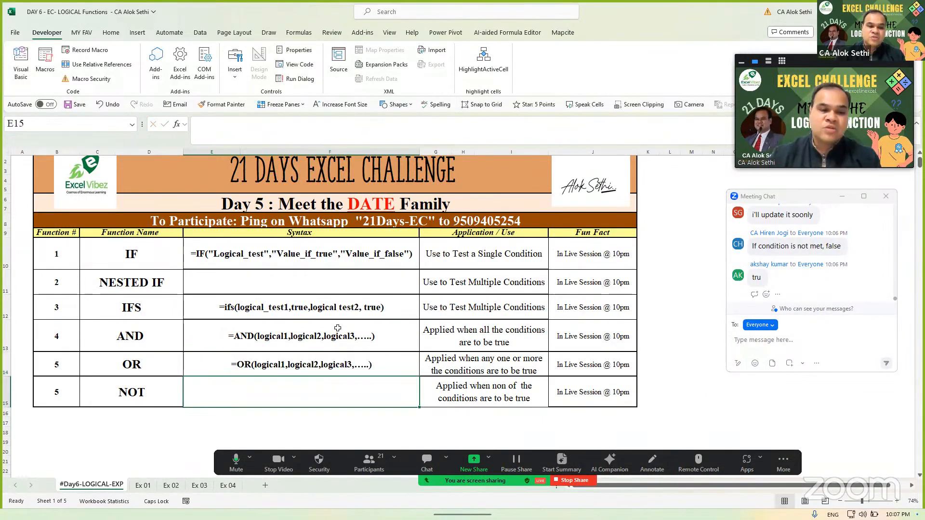
# Step: Enter =NOT(logical) in E15, then prefix it with an apostrophe so it shows as text
pyautogui.write('=NOT')
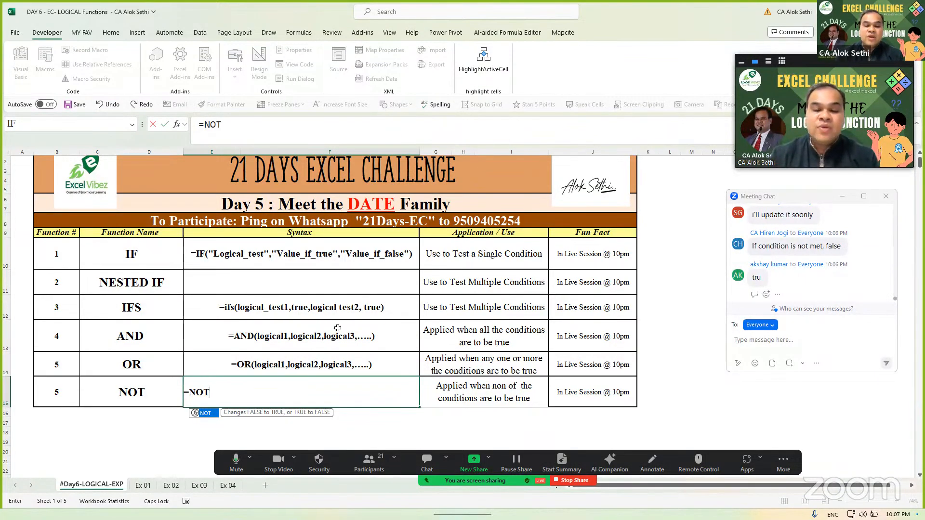
pyautogui.write('(')
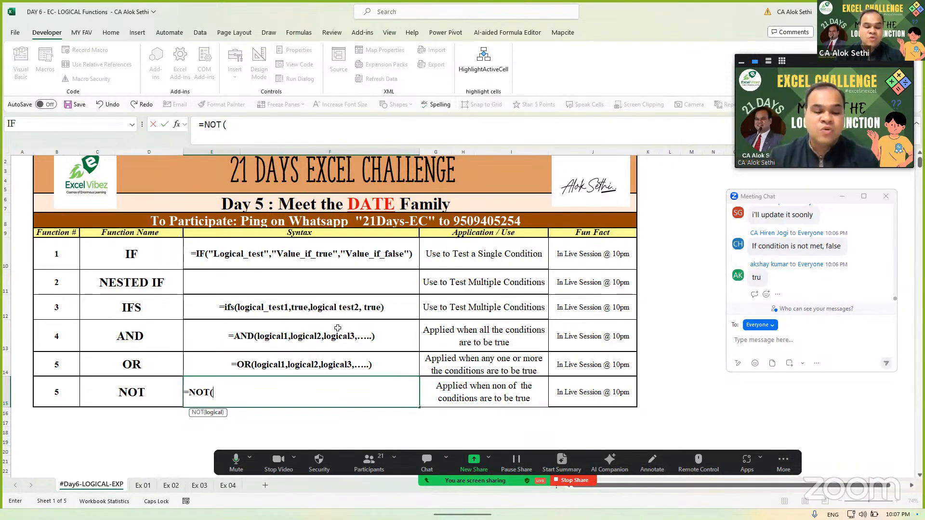
pyautogui.write('logical)')
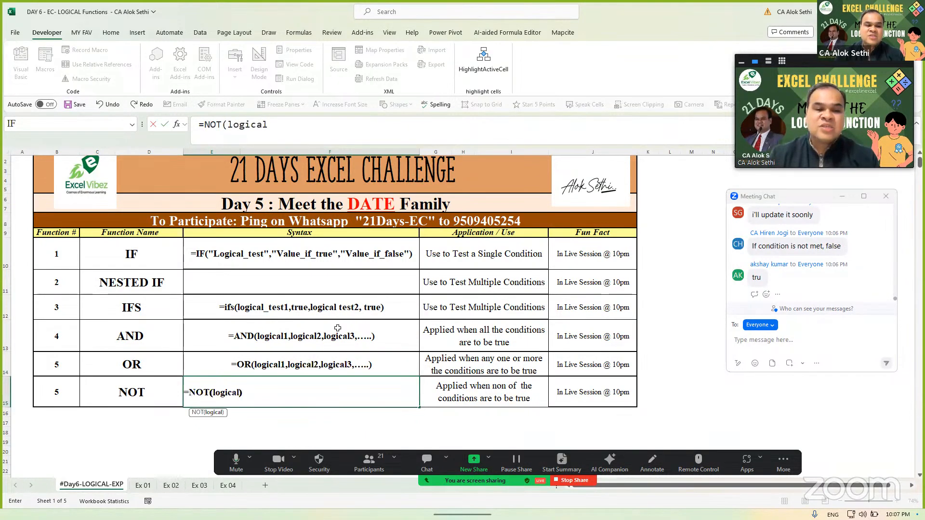
pyautogui.press('Left')
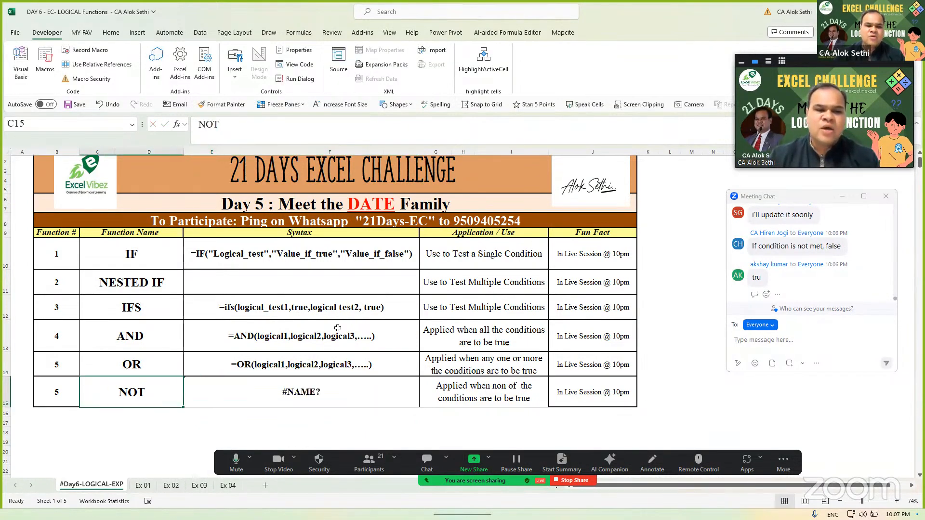
pyautogui.press('Right')
pyautogui.press('F2')
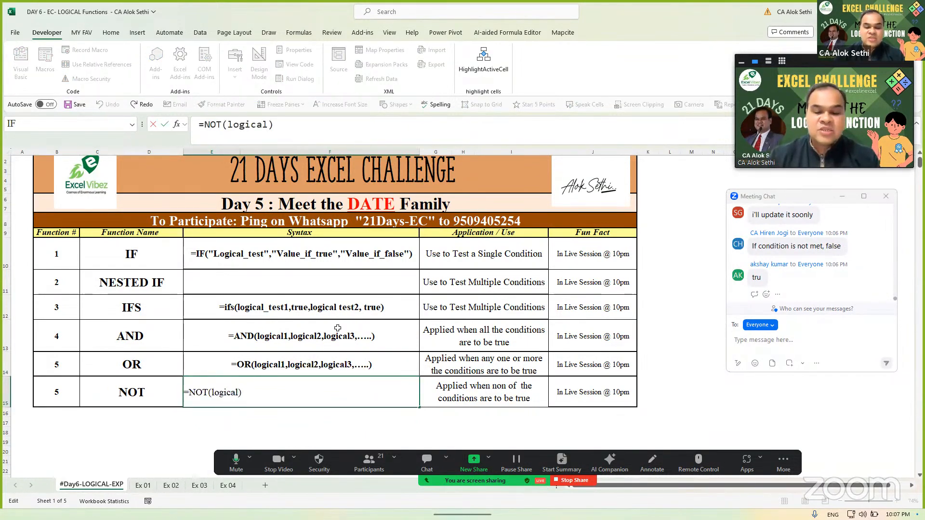
pyautogui.press('Home')
pyautogui.write("'")
pyautogui.press('Return')
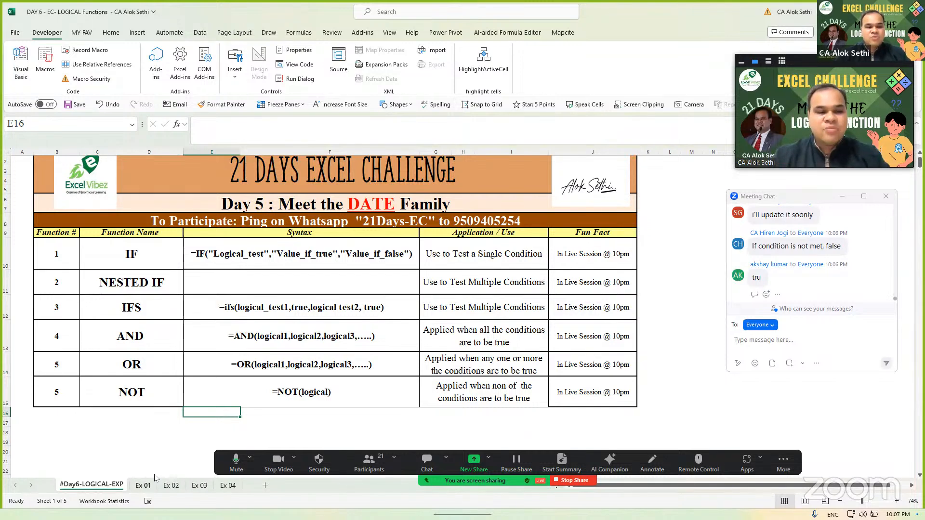
# Step: Open the Ex 01 sheet and select the first Bonus cell F7 of the employee table
pyautogui.click(149, 487)
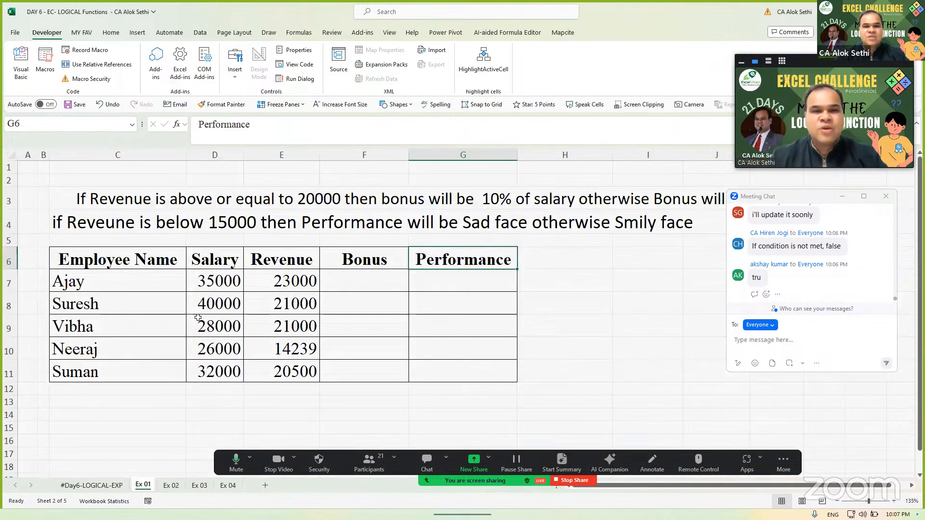
pyautogui.hscroll(1, 198, 318)
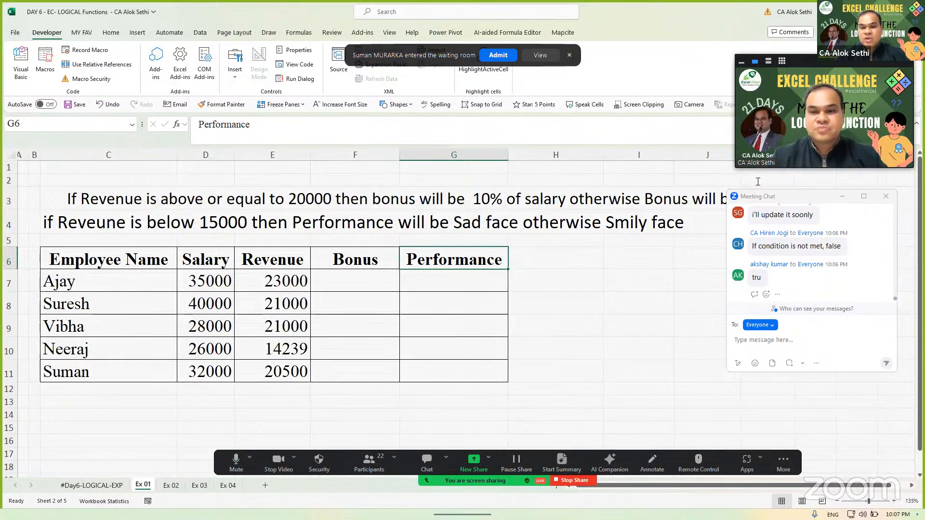
pyautogui.moveTo(771, 196); pyautogui.dragTo(842, 189)
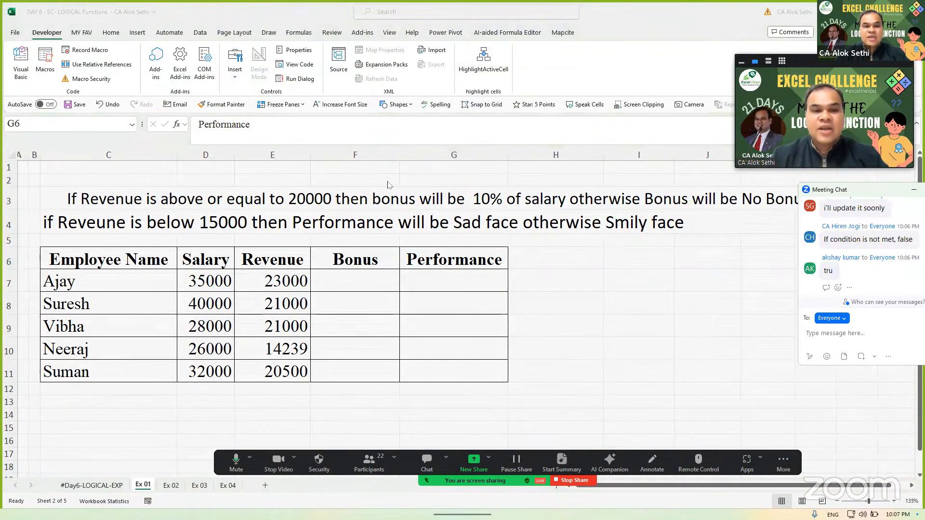
pyautogui.click(330, 207)
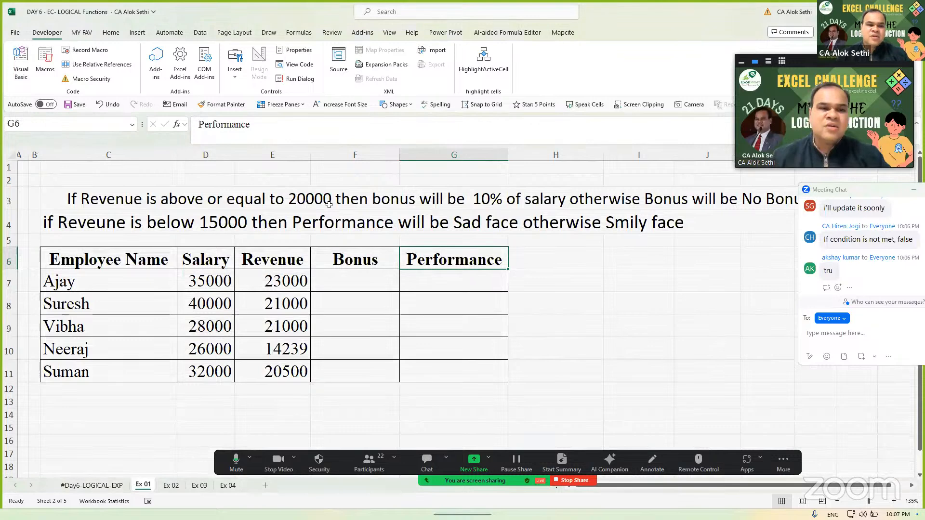
pyautogui.click(296, 203)
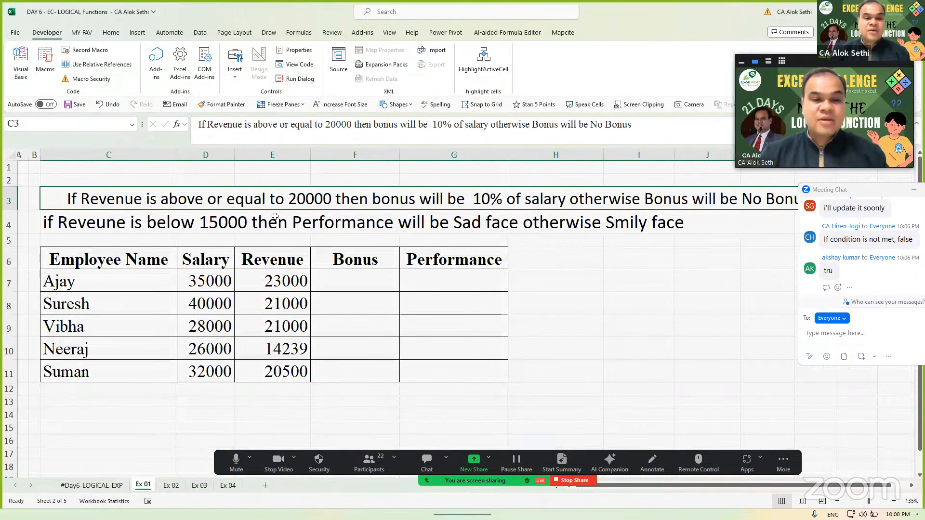
pyautogui.click(351, 285)
pyautogui.scroll(-3, 350, 285)
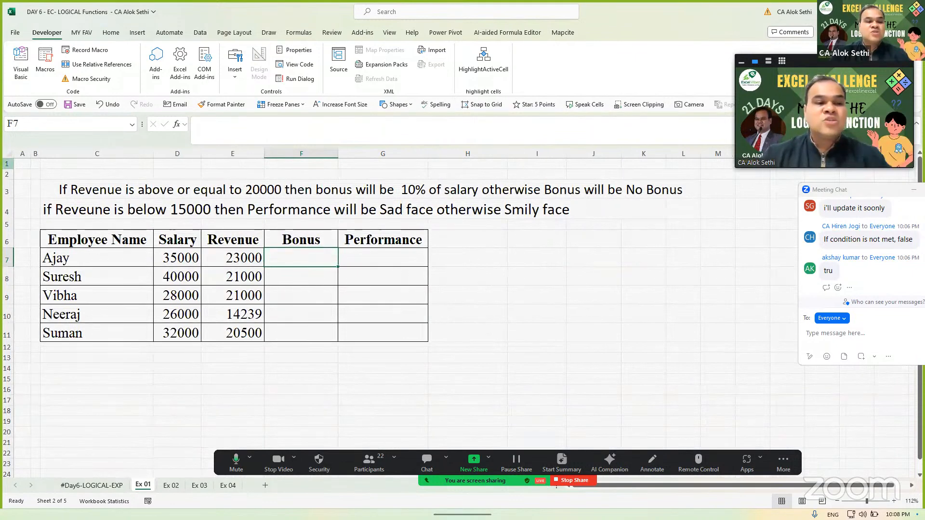
# Step: Widen column B and number the two rule sentences 1 and 2 in B3:B4
pyautogui.moveTo(41, 153); pyautogui.dragTo(63, 153)
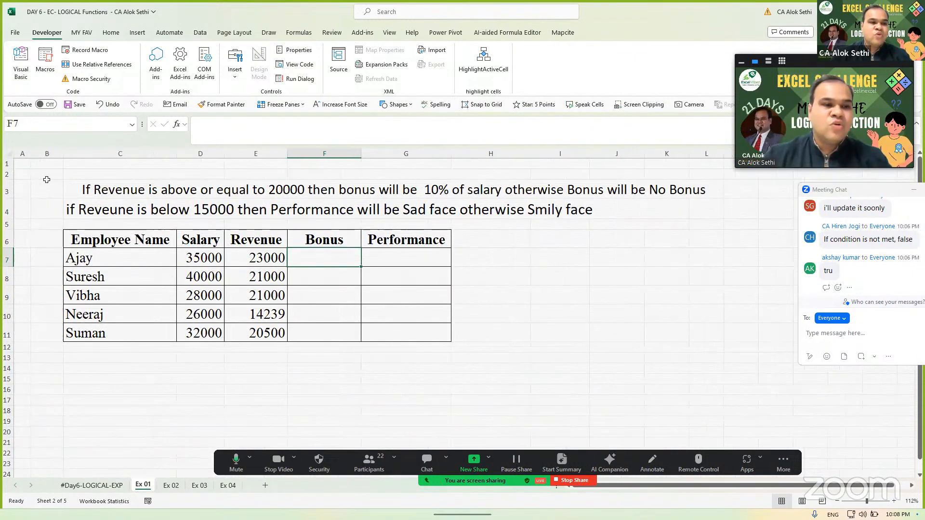
pyautogui.click(44, 186)
pyautogui.write('1')
pyautogui.press('Return')
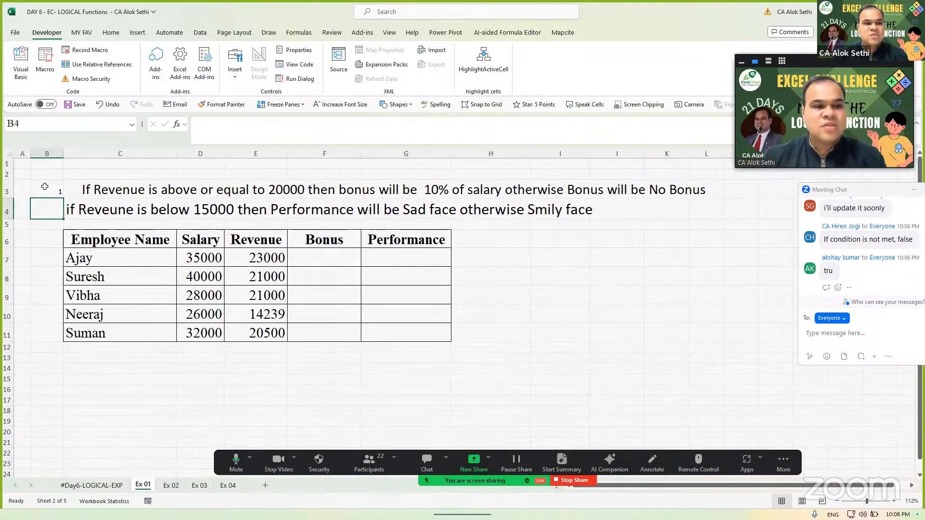
pyautogui.write('2')
pyautogui.press('Return')
pyautogui.press('Up')
pyautogui.press('Up')
pyautogui.press('Right')
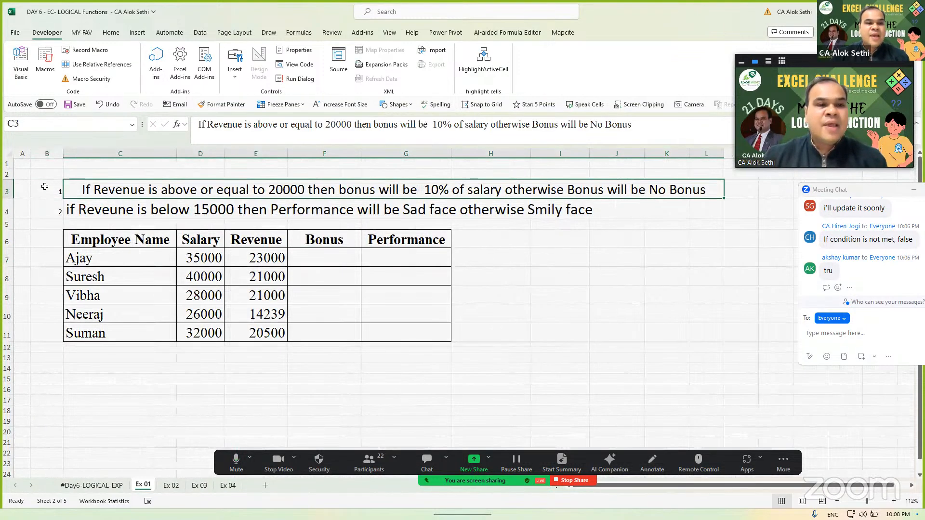
# Step: Left-align the first rule in C3 and shade Revenue cells E6:E11 light beige
pyautogui.click(111, 32)
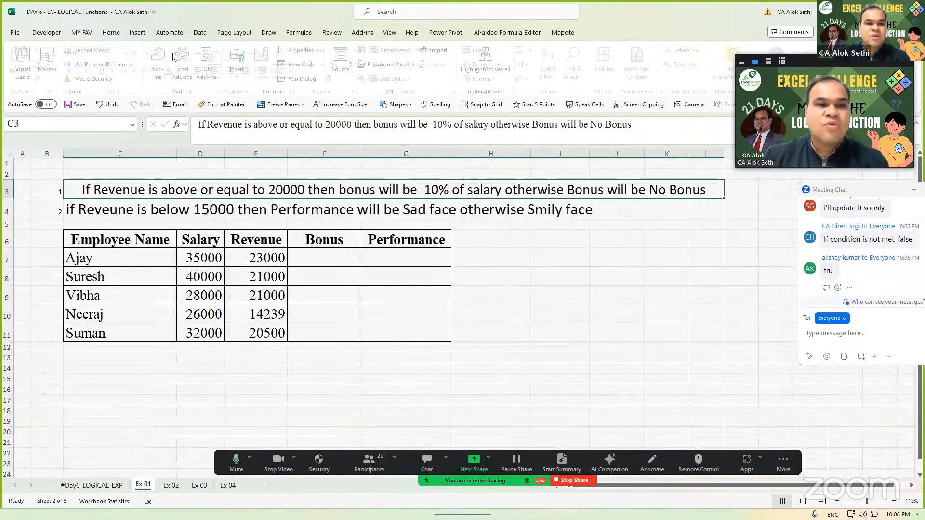
pyautogui.click(202, 71)
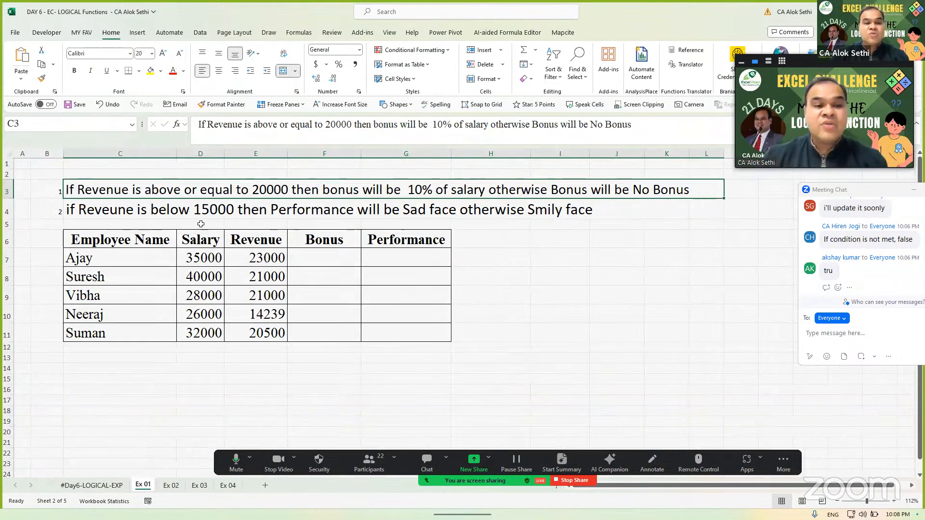
pyautogui.moveTo(245, 238); pyautogui.dragTo(249, 332)
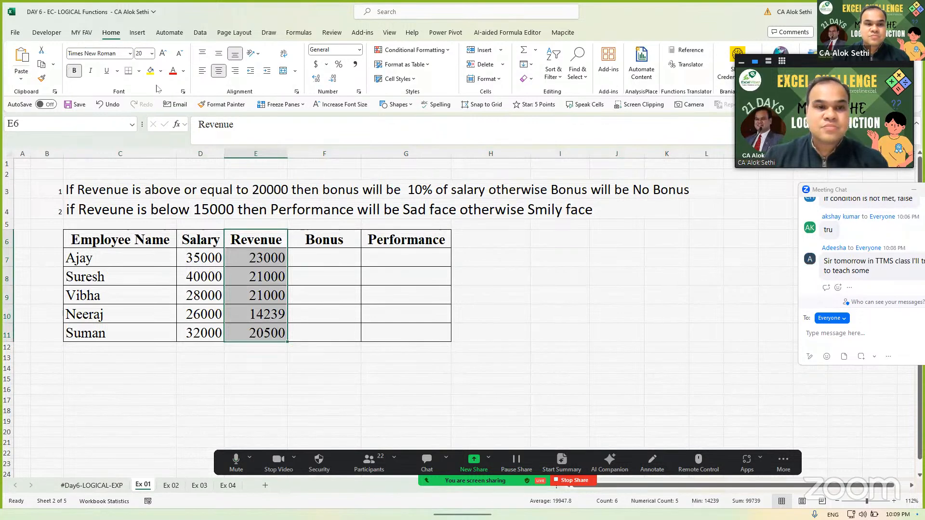
pyautogui.click(161, 71)
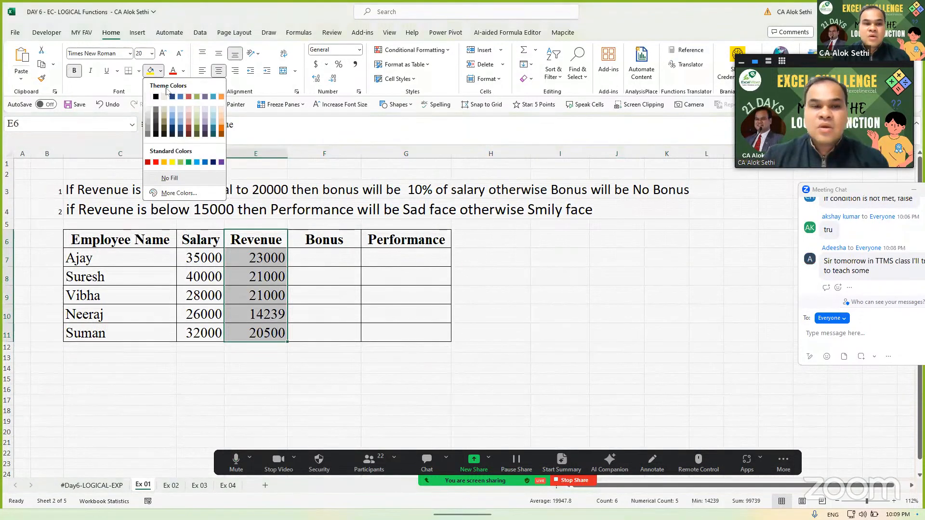
pyautogui.click(195, 108)
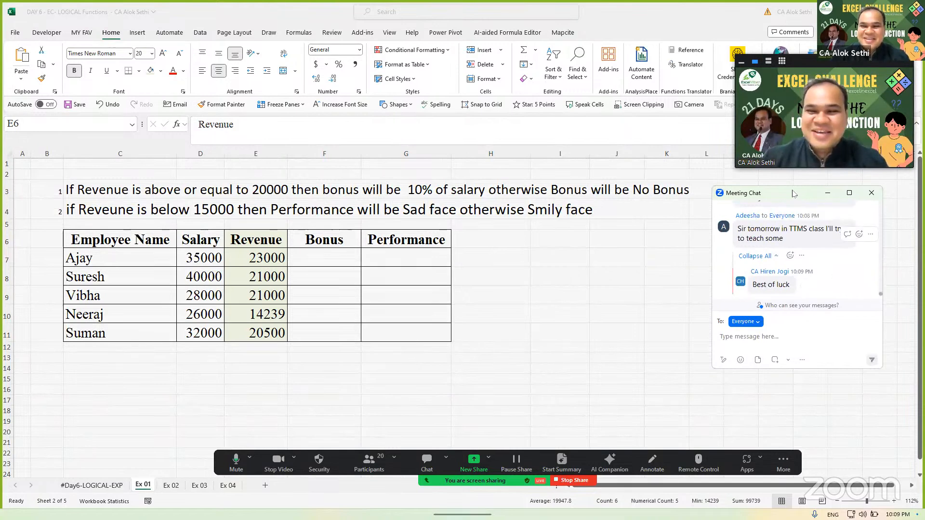
pyautogui.click(870, 193)
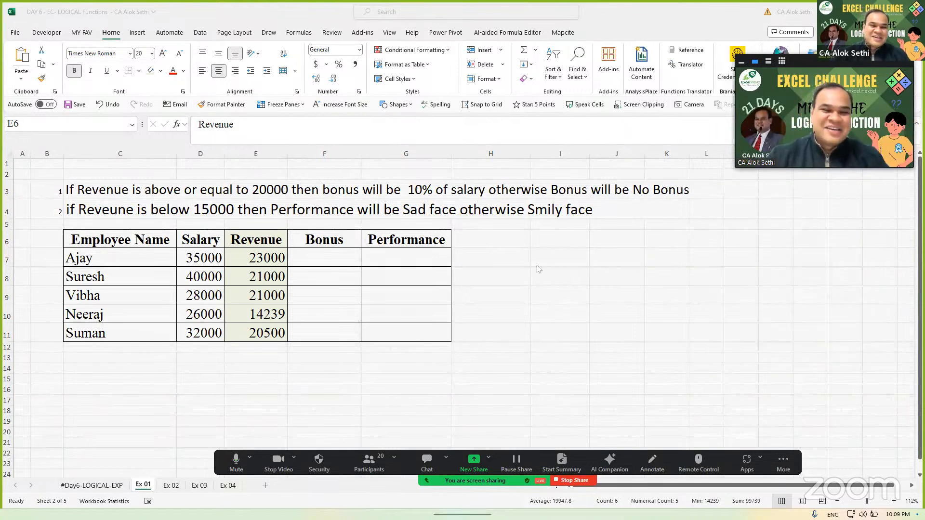
# Step: Enter =IF(E7>=20000,"10% Salary Hike","No Bonus") in F7 and autofit column F
pyautogui.click(308, 256)
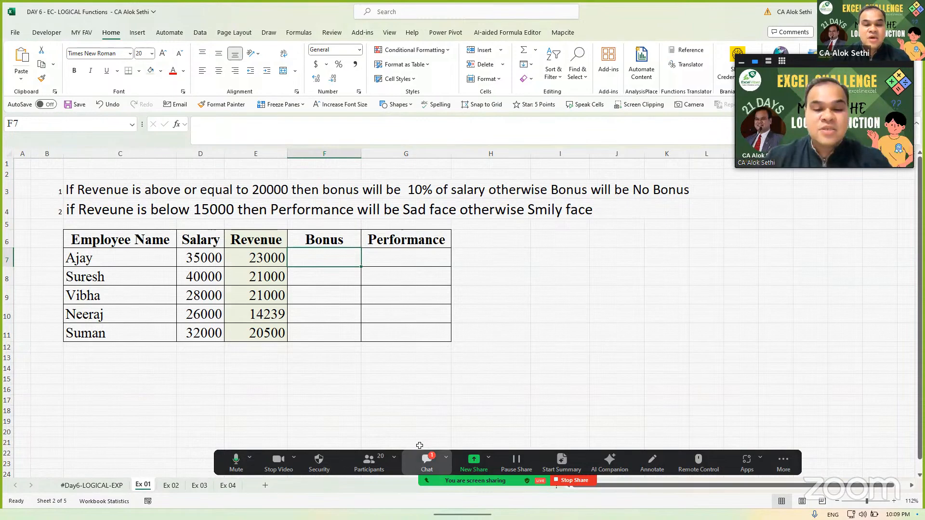
pyautogui.click(424, 457)
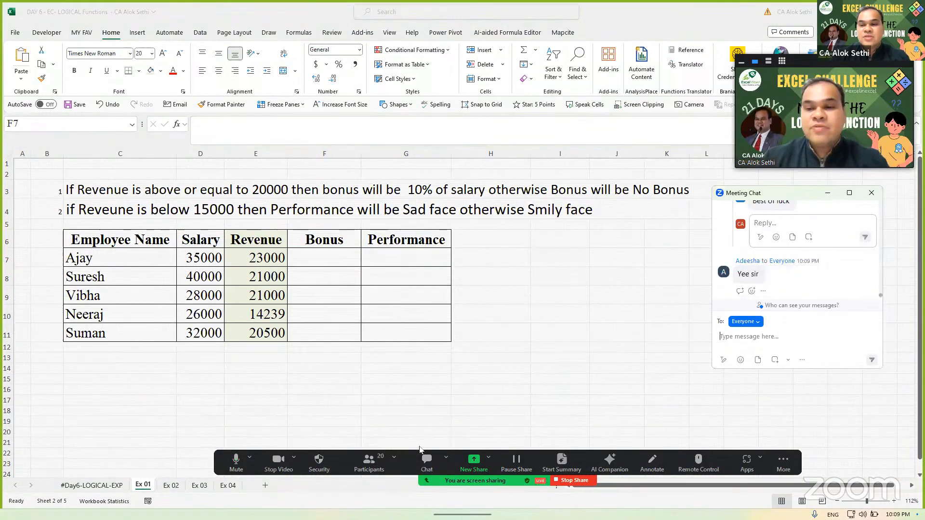
pyautogui.click(321, 255)
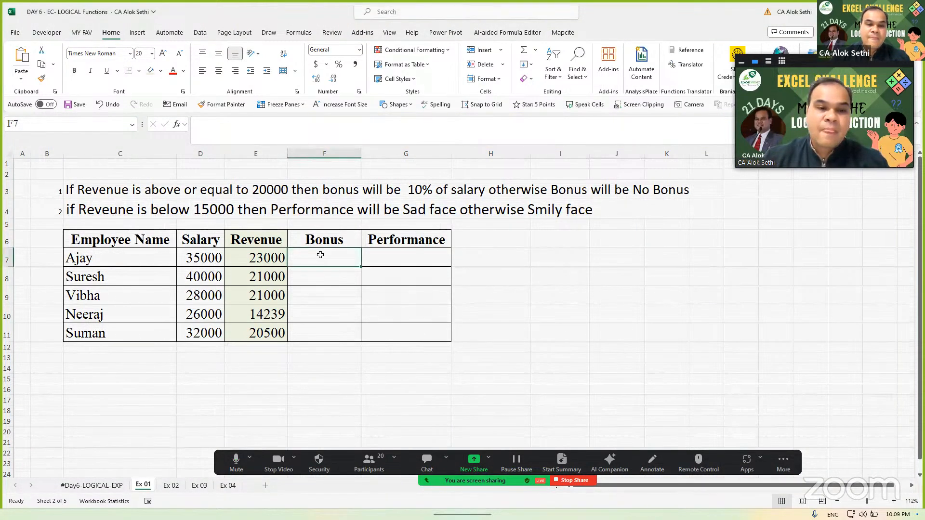
pyautogui.write('=if(')
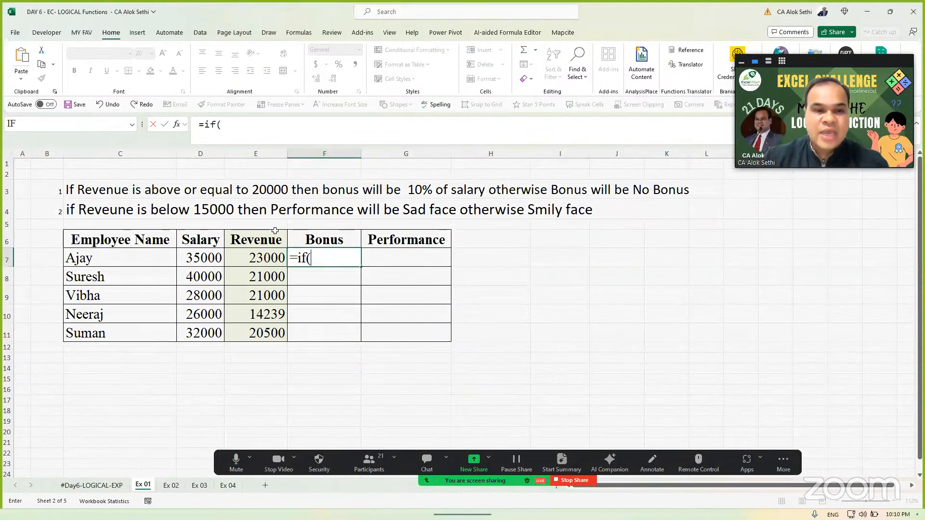
pyautogui.click(255, 257)
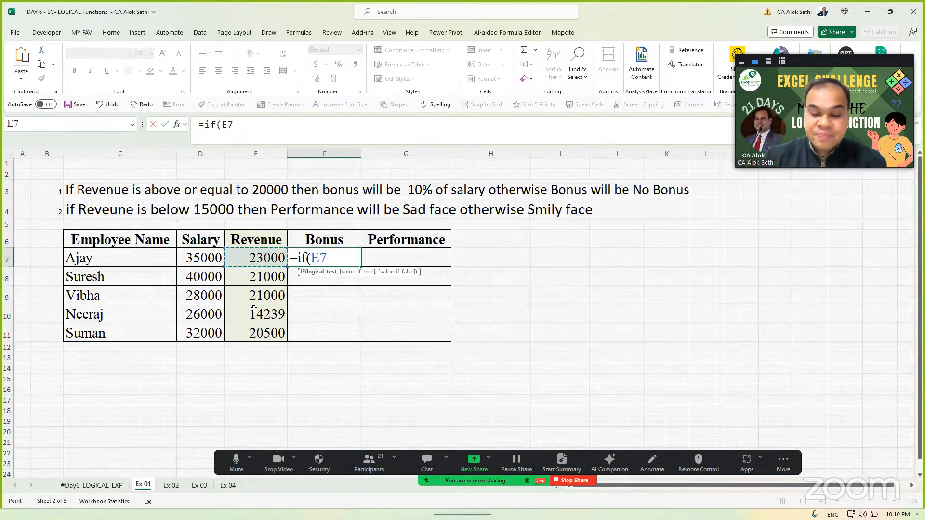
pyautogui.write('20000')
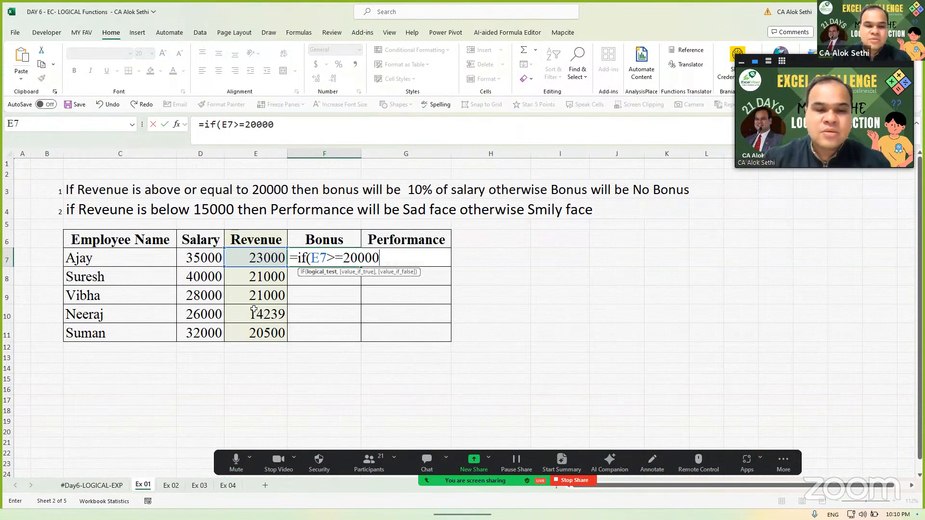
pyautogui.write(',')
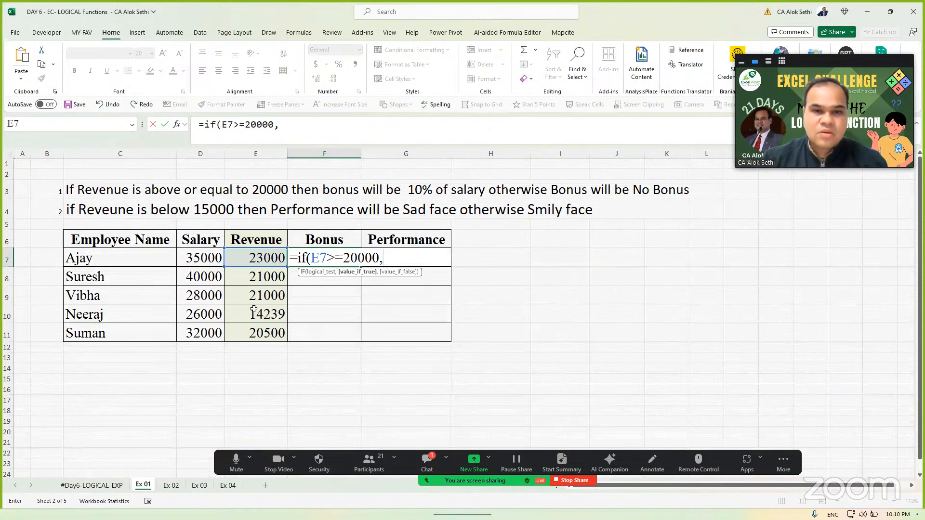
pyautogui.write('"10')
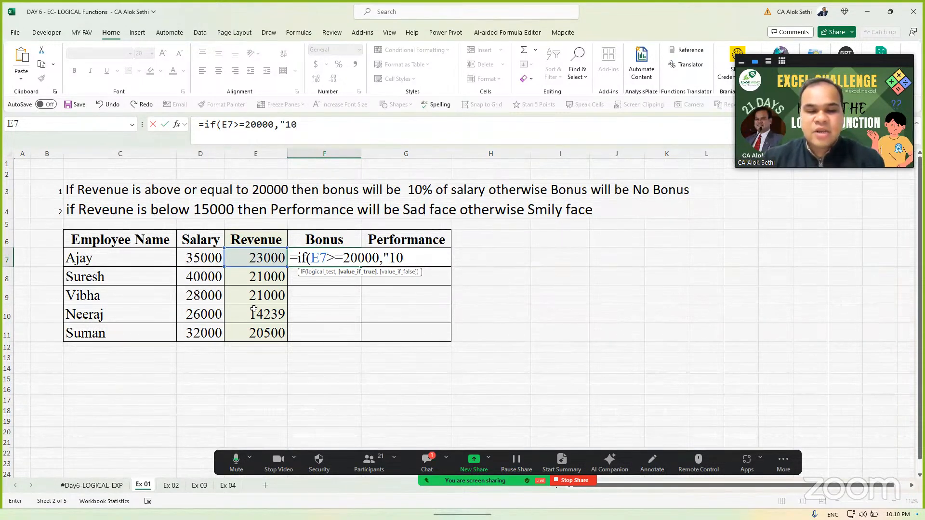
pyautogui.write('% Sala')
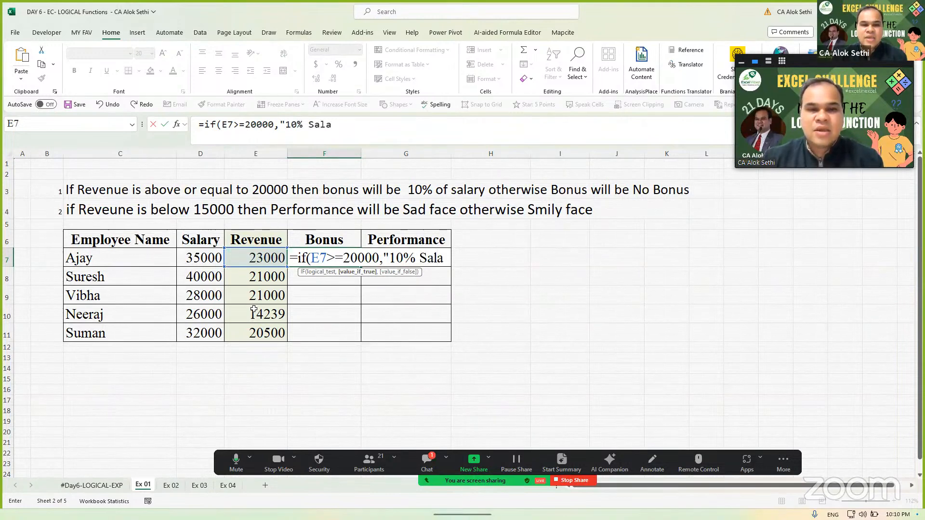
pyautogui.write('ry Hike",')
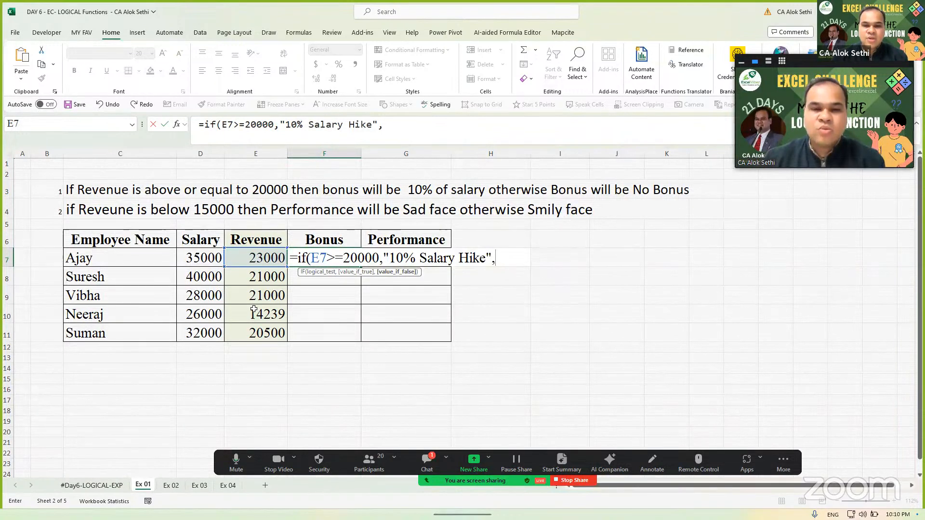
pyautogui.write('"')
pyautogui.write('No ')
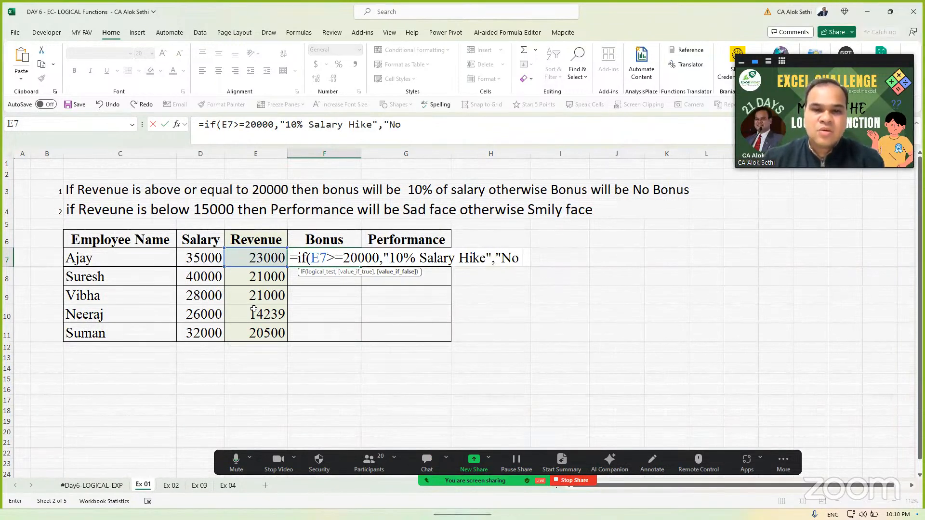
pyautogui.write('Bonus')
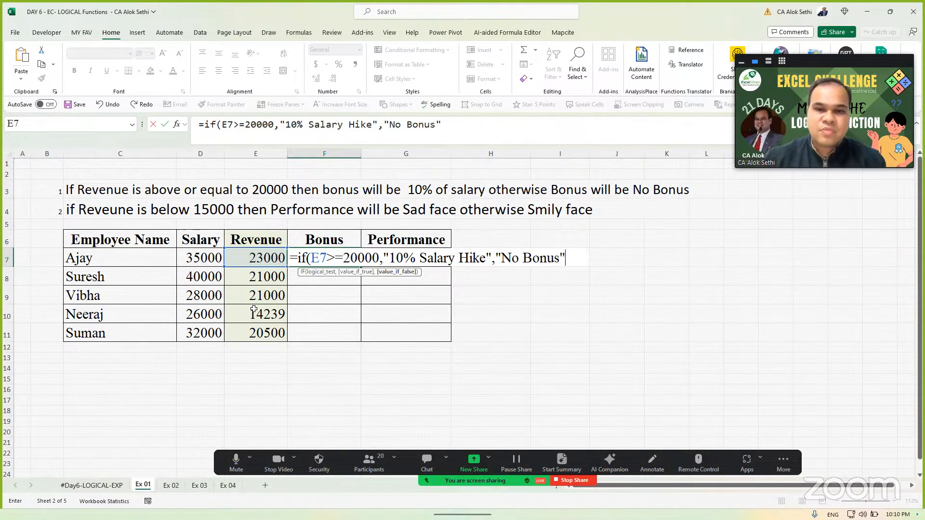
pyautogui.write(')')
pyautogui.press('Return')
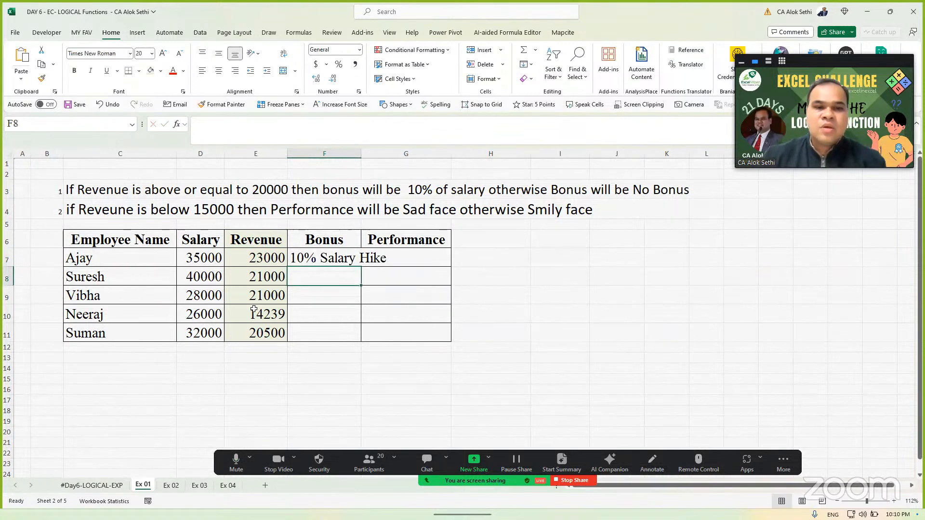
pyautogui.doubleClick(361, 154)
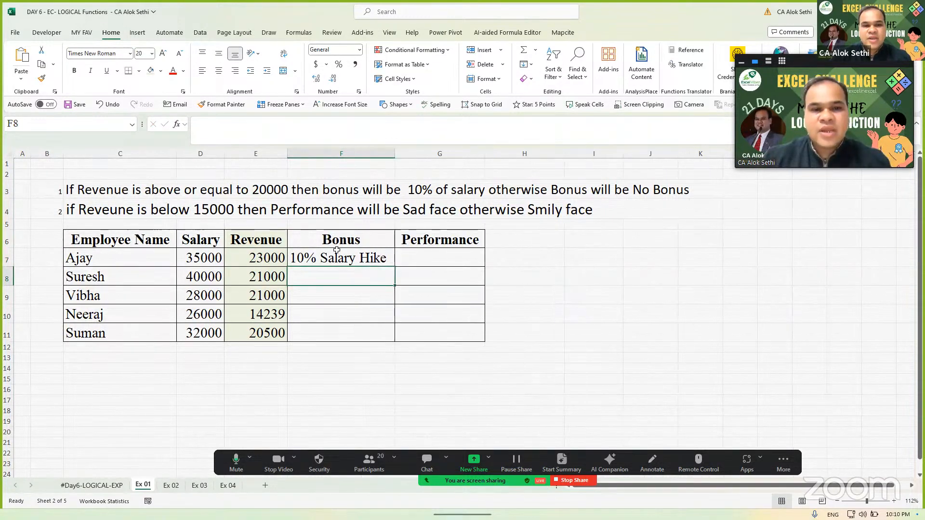
# Step: Fill F7's formula down to F11, then reopen F7 for editing
pyautogui.click(337, 259)
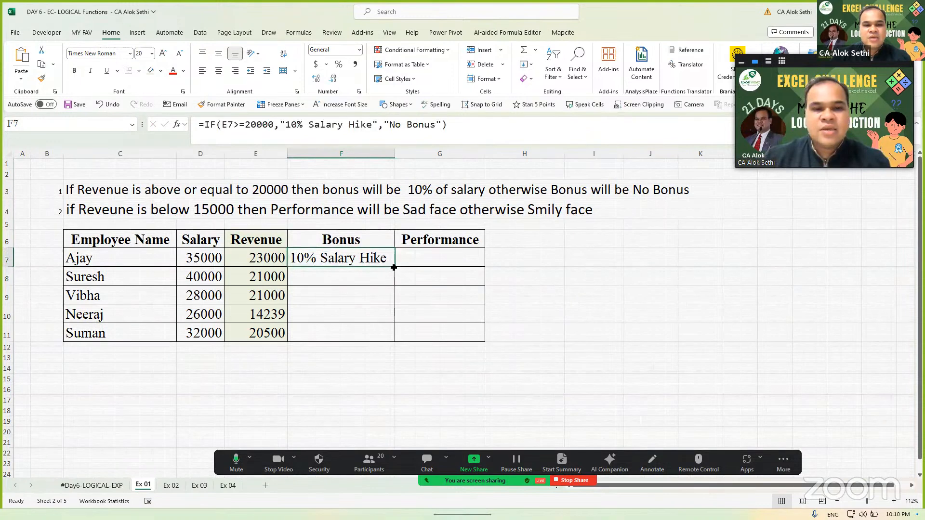
pyautogui.moveTo(394, 268); pyautogui.dragTo(389, 335)
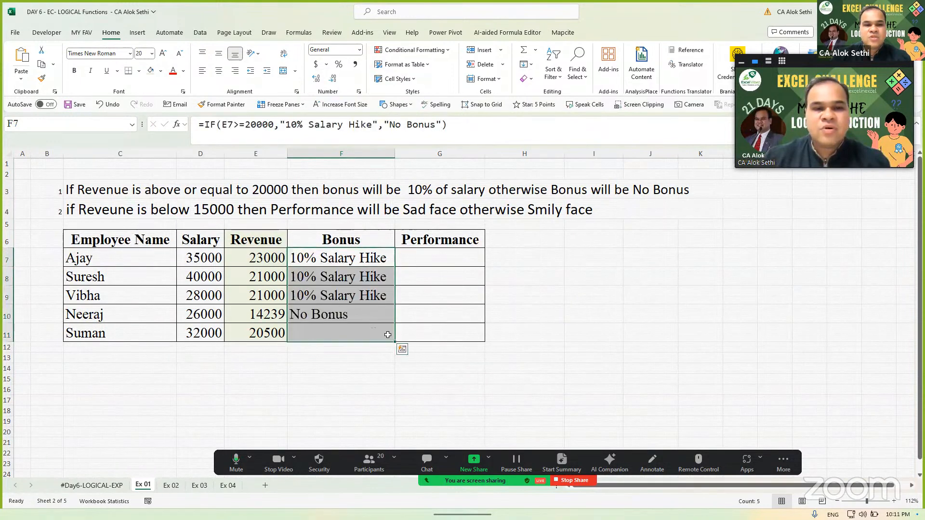
pyautogui.click(355, 258)
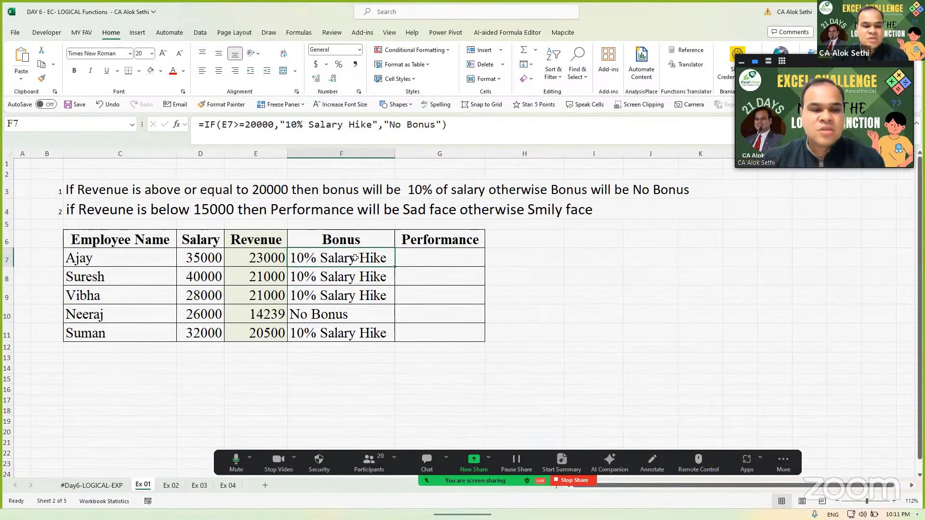
pyautogui.doubleClick(355, 258)
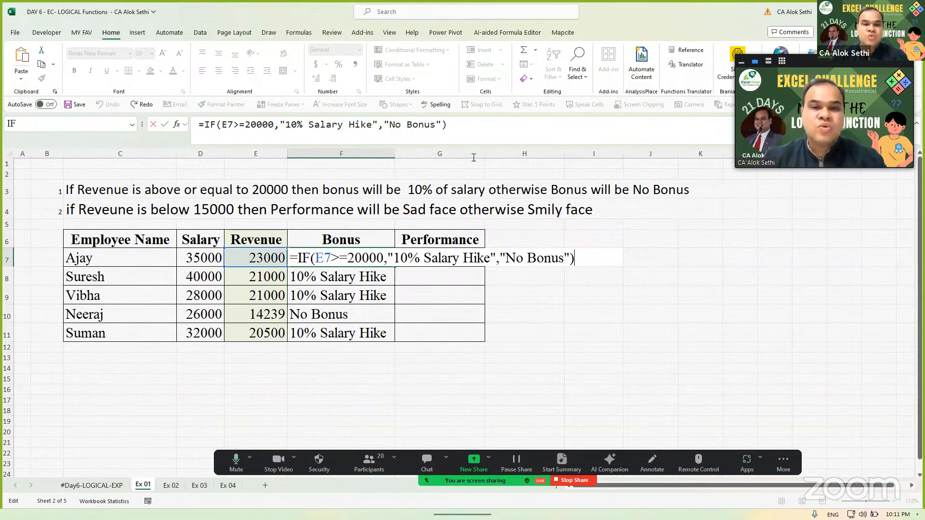
# Step: Copy F7's =IF(E7>=20000,"10% Salary Hike","No Bonus") text and send it in the meeting chat
pyautogui.moveTo(466, 133); pyautogui.dragTo(169, 155)
pyautogui.hotkey('ctrl', 'c')
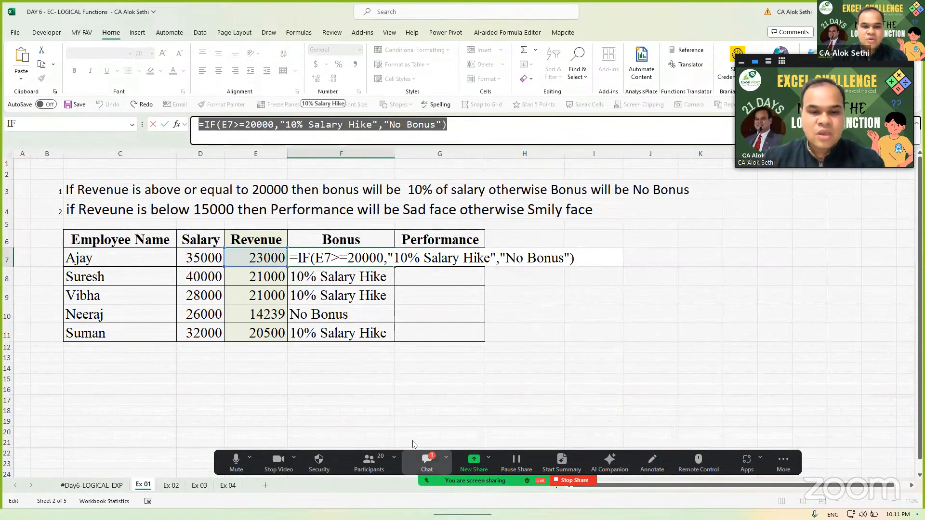
pyautogui.hotkey('alt', 'h')
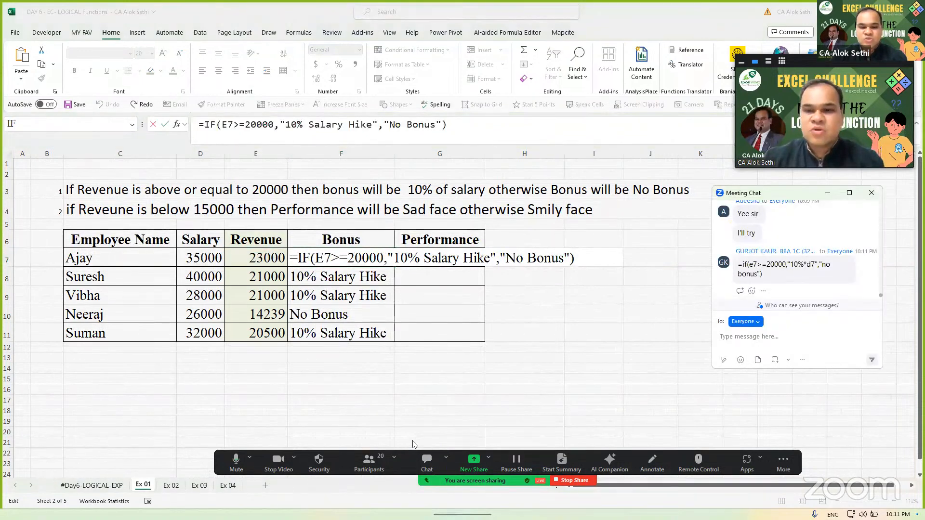
pyautogui.hotkey('ctrl', 'v')
pyautogui.press('Return')
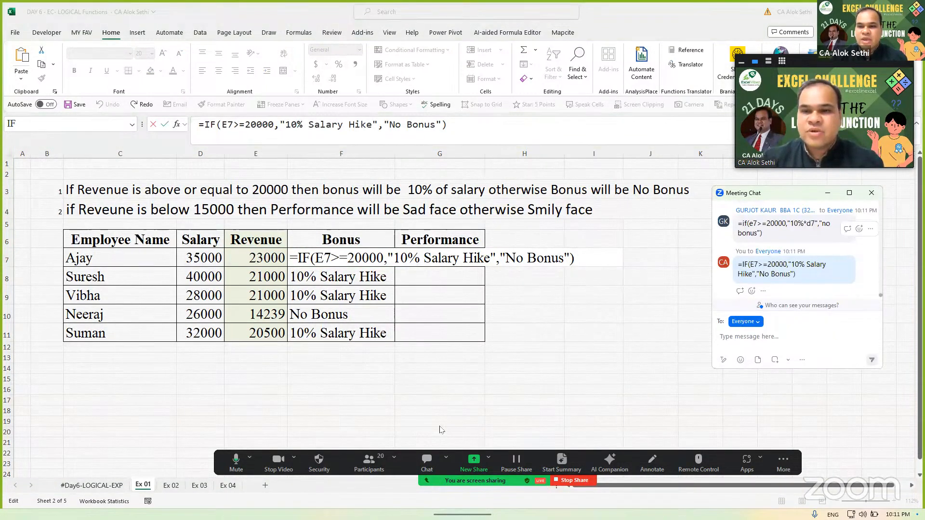
pyautogui.hotkey('alt', 'h')
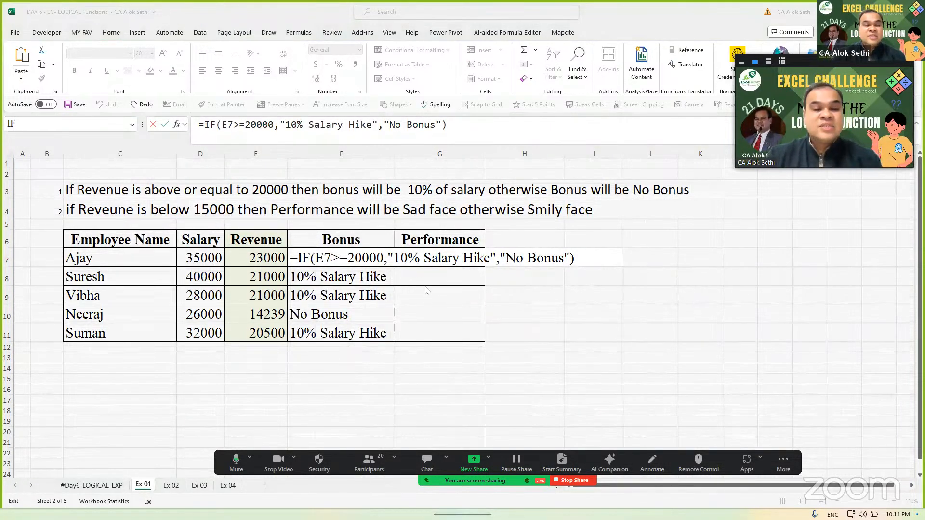
# Step: Rename the F6 header from Bonus to Bonus Status
pyautogui.hotkey('ctrl', 'a')
pyautogui.press('Return')
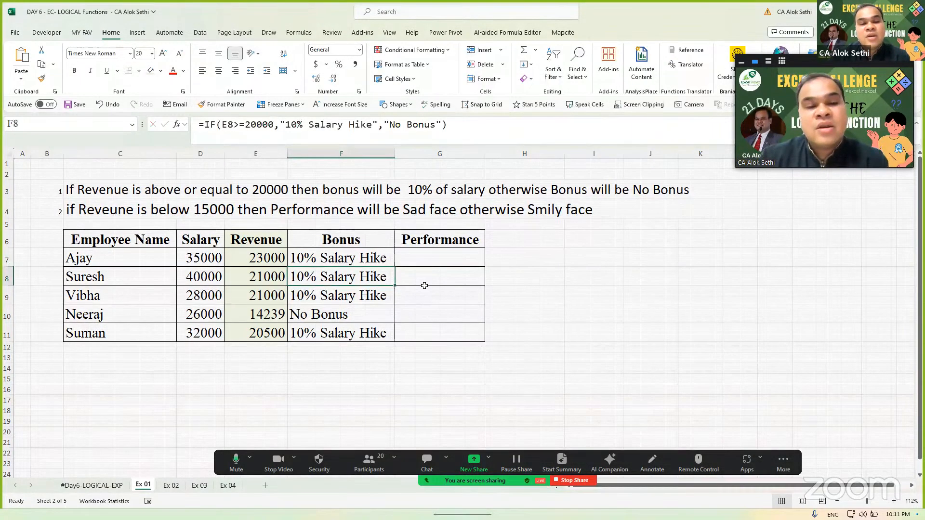
pyautogui.press('Up')
pyautogui.press('F2')
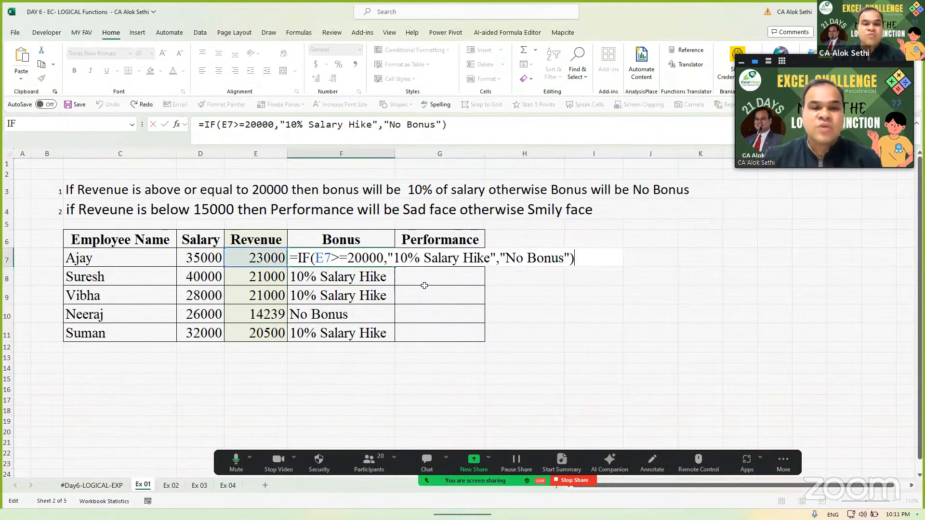
pyautogui.press('Escape')
pyautogui.press('Up')
pyautogui.press('F2')
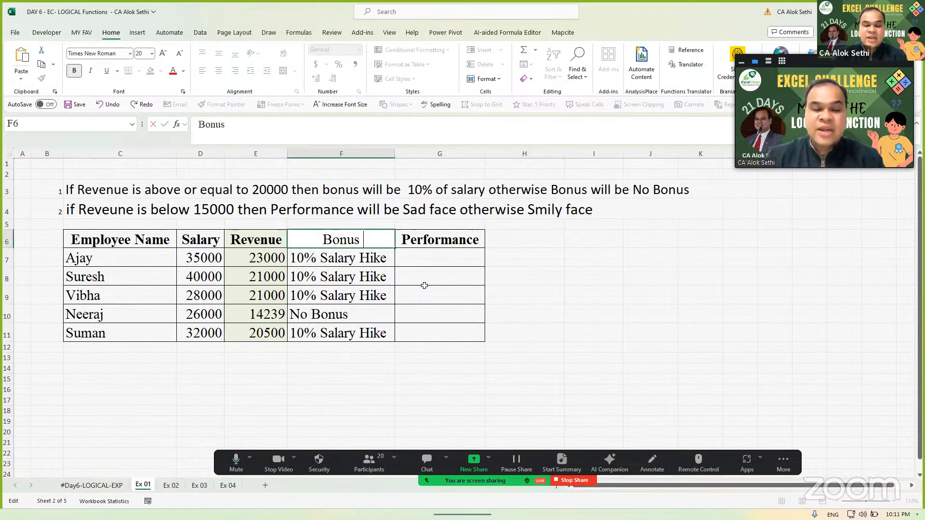
pyautogui.write('(Rs.)')
pyautogui.press('Return')
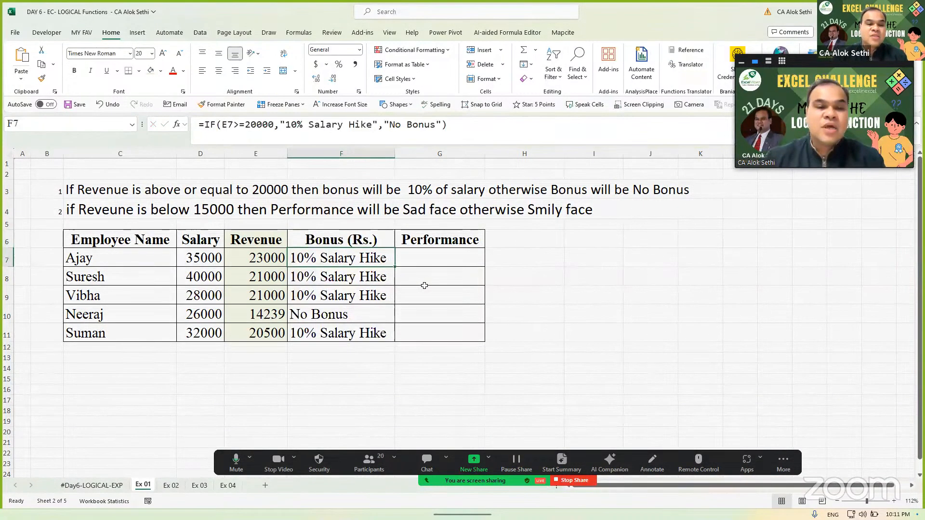
pyautogui.press('Right')
pyautogui.press('Right')
pyautogui.press('Up')
pyautogui.press('Left')
pyautogui.press('Left')
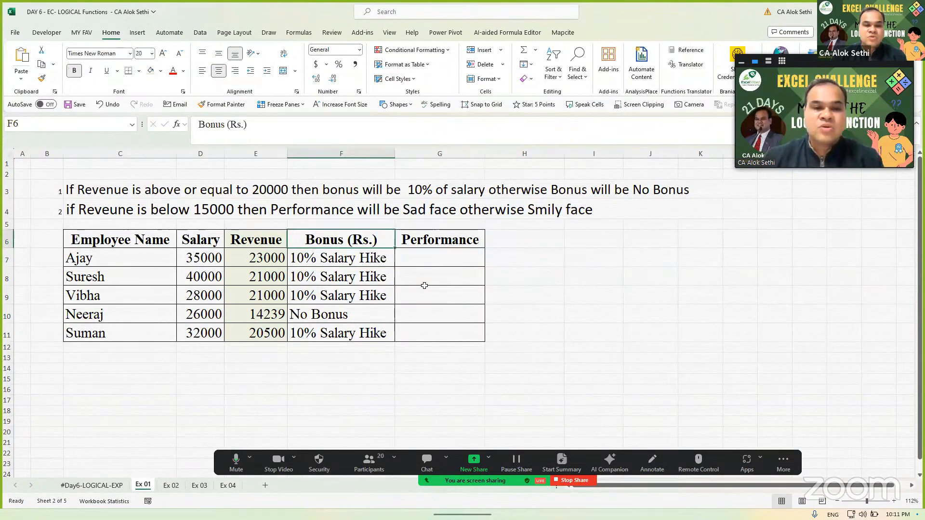
pyautogui.press('F2')
pyautogui.press('BackSpace')
pyautogui.press('BackSpace')
pyautogui.press('BackSpace')
pyautogui.press('BackSpace')
pyautogui.press('BackSpace')
pyautogui.write('S')
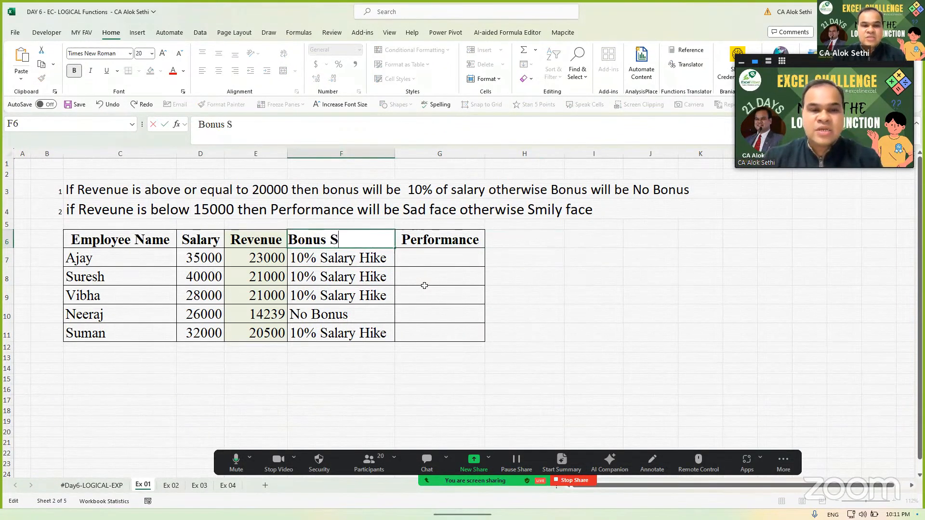
pyautogui.write('tatus')
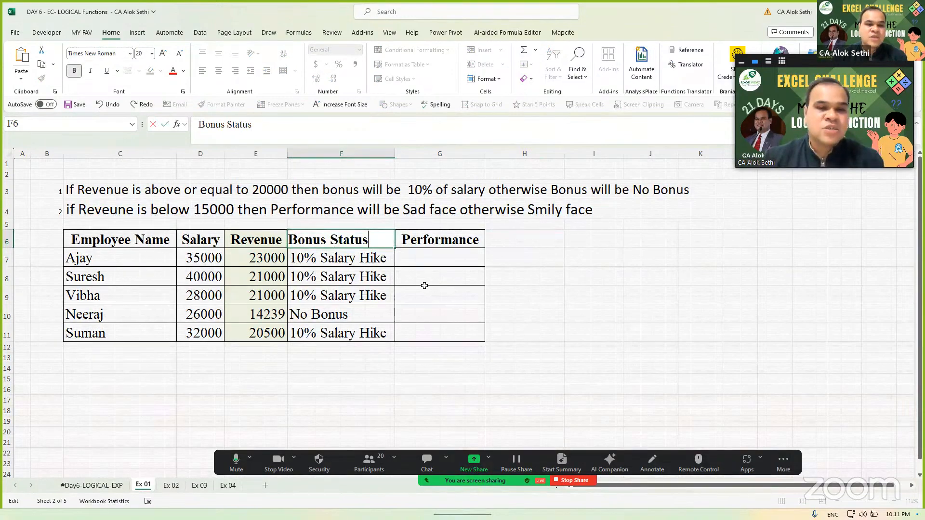
pyautogui.press('Tab')
pyautogui.press('Tab')
# Step: Copy the F6 header into H6 and retitle it Bonus in Rs
pyautogui.write('Bonsu')
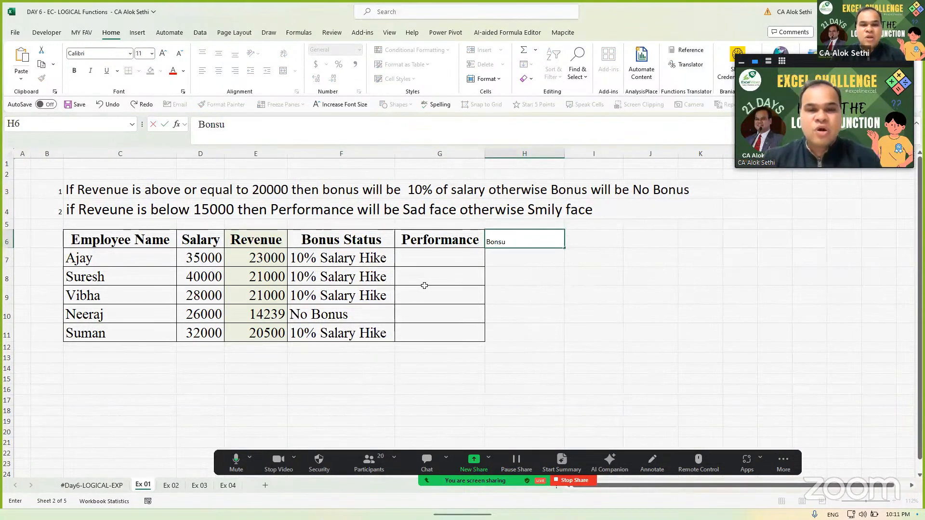
pyautogui.press('Escape')
pyautogui.press('Left')
pyautogui.press('Left')
pyautogui.press('Left')
pyautogui.press('Right')
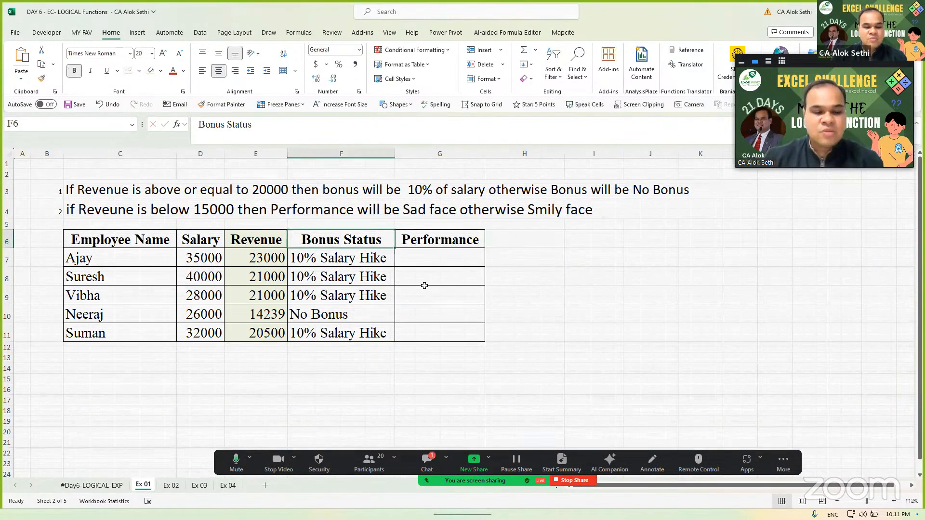
pyautogui.hotkey('ctrl', 'c')
pyautogui.press('Right')
pyautogui.press('Right')
pyautogui.press('Return')
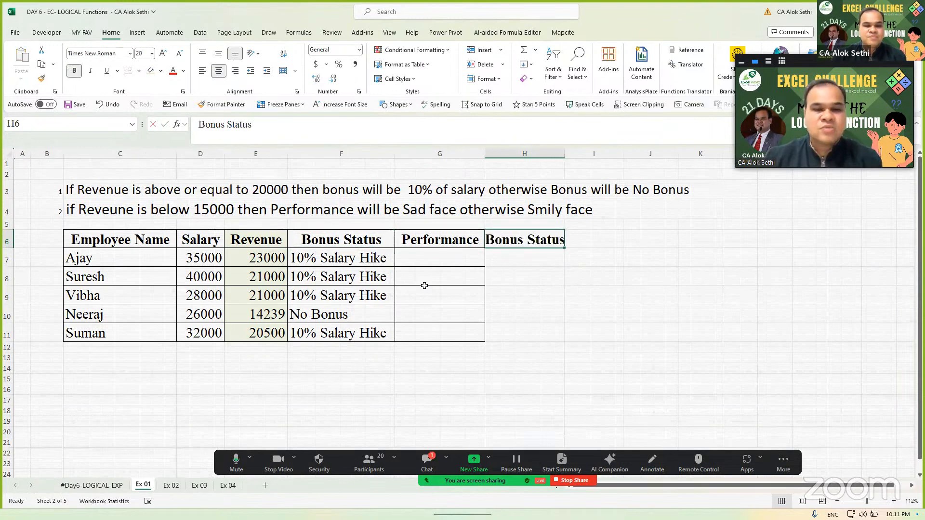
pyautogui.press('F2')
pyautogui.write('(RS.')
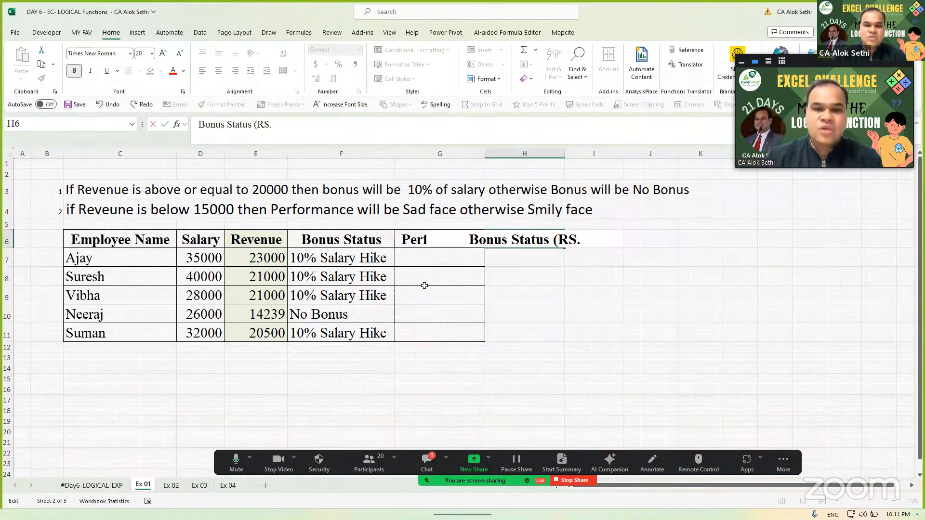
pyautogui.press('BackSpace')
pyautogui.press('BackSpace')
pyautogui.write('s')
pyautogui.press('BackSpace')
pyautogui.press('BackSpace')
pyautogui.press('BackSpace')
pyautogui.press('BackSpace')
pyautogui.press('BackSpace')
pyautogui.press('BackSpace')
pyautogui.press('BackSpace')
pyautogui.press('BackSpace')
pyautogui.press('BackSpace')
pyautogui.press('BackSpace')
pyautogui.press('BackSpace')
pyautogui.press('BackSpace')
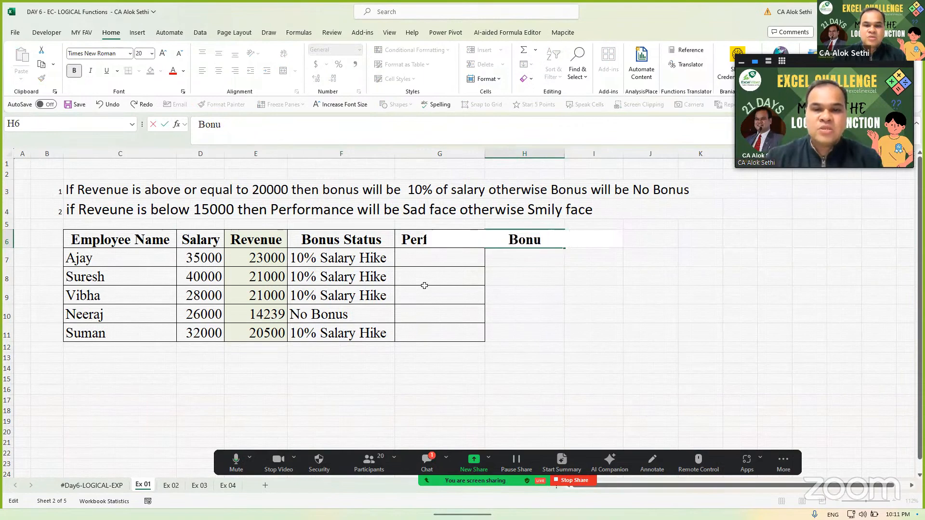
pyautogui.write('i')
pyautogui.press('BackSpace')
pyautogui.write('s inR')
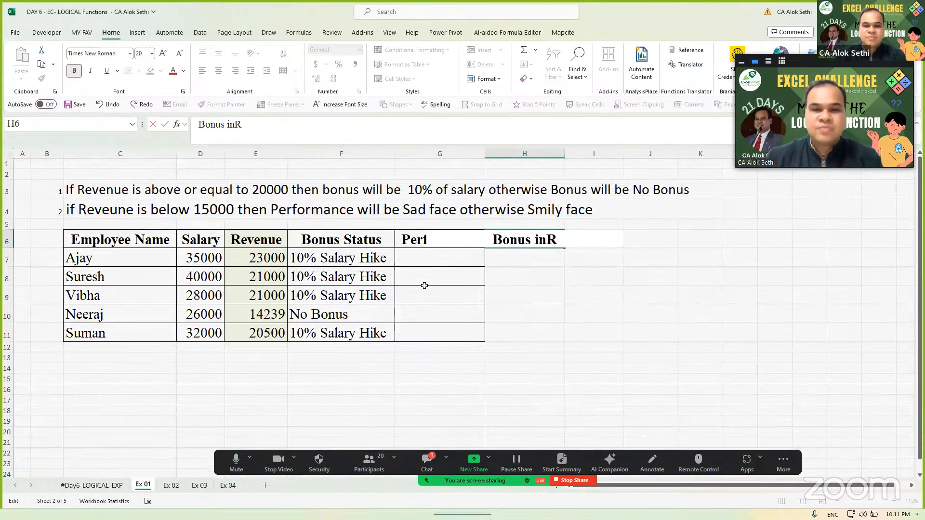
pyautogui.press('BackSpace')
pyautogui.write('Rs.')
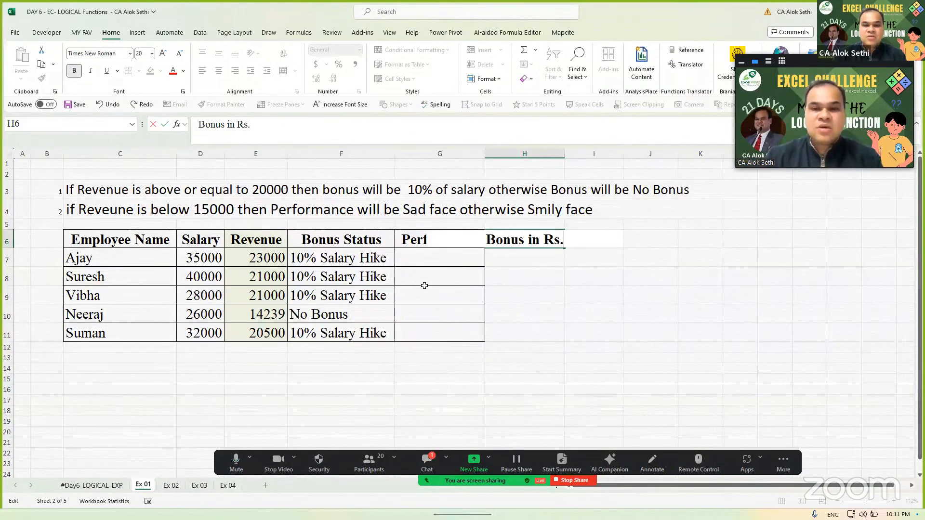
pyautogui.press('Return')
# Step: Widen column H and copy the bordered G7:G11 cells into H7:H11
pyautogui.moveTo(565, 154); pyautogui.dragTo(579, 154)
pyautogui.moveTo(451, 258); pyautogui.dragTo(461, 325)
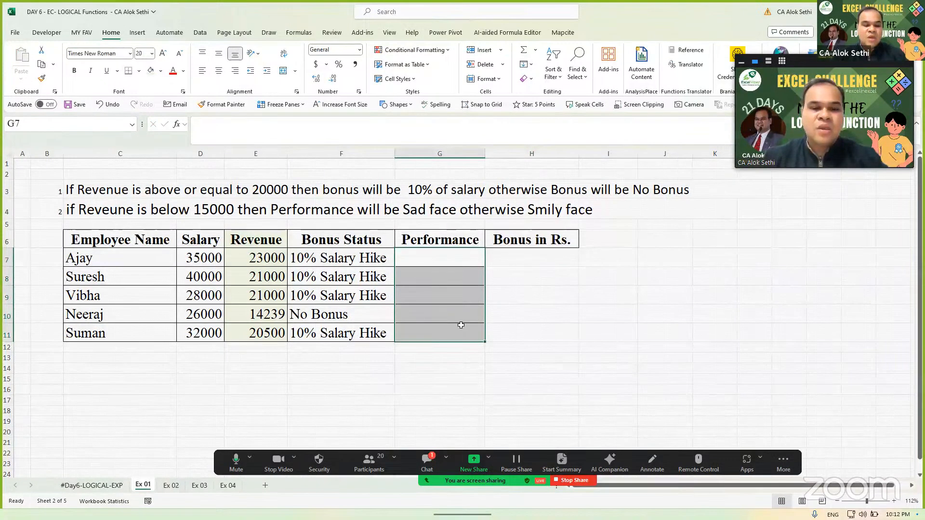
pyautogui.hotkey('ctrl', 'c')
pyautogui.press('Return')
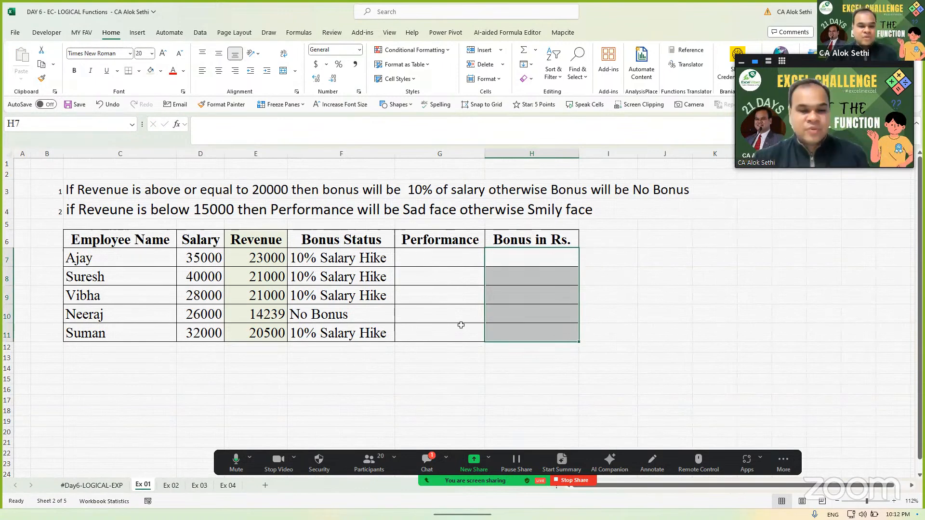
# Step: Select F7:F11 and delete the Bonus Status formulas
pyautogui.click(428, 455)
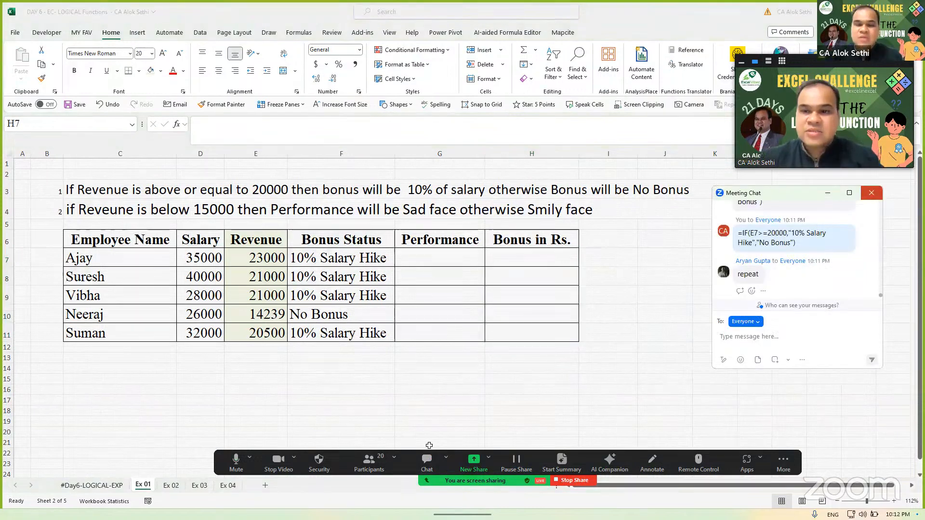
pyautogui.click(428, 458)
pyautogui.click(355, 252)
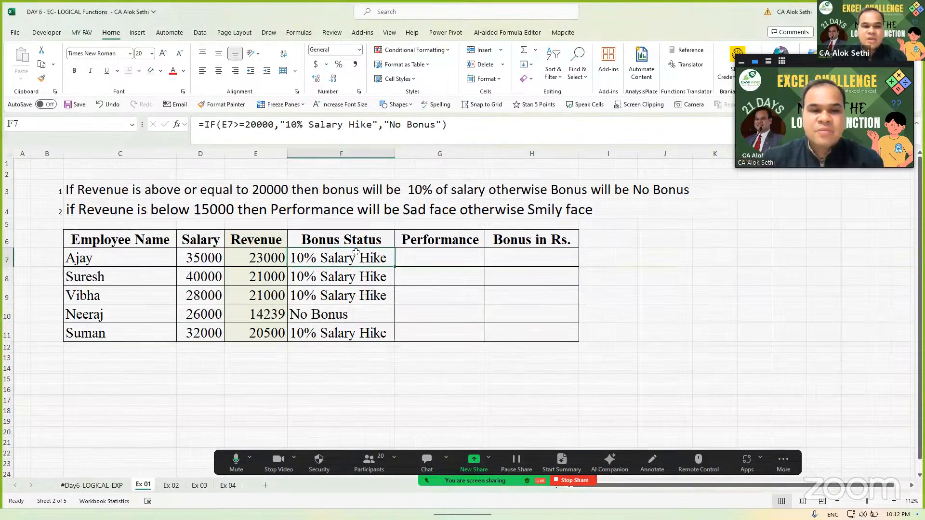
pyautogui.hotkey('shift', 'Down')
pyautogui.hotkey('shift', 'Down')
pyautogui.hotkey('shift', 'Down')
pyautogui.hotkey('shift', 'Down')
pyautogui.press('Delete')
pyautogui.click(355, 252)
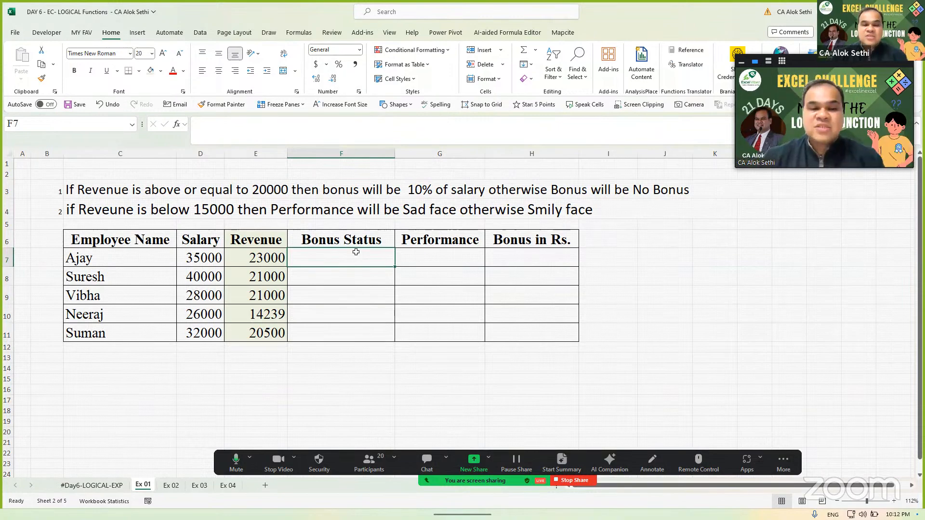
# Step: Enter =IF(E7>=20000,"Bonus @ 10% of Salary","No Bonus") in F7
pyautogui.write('=if(')
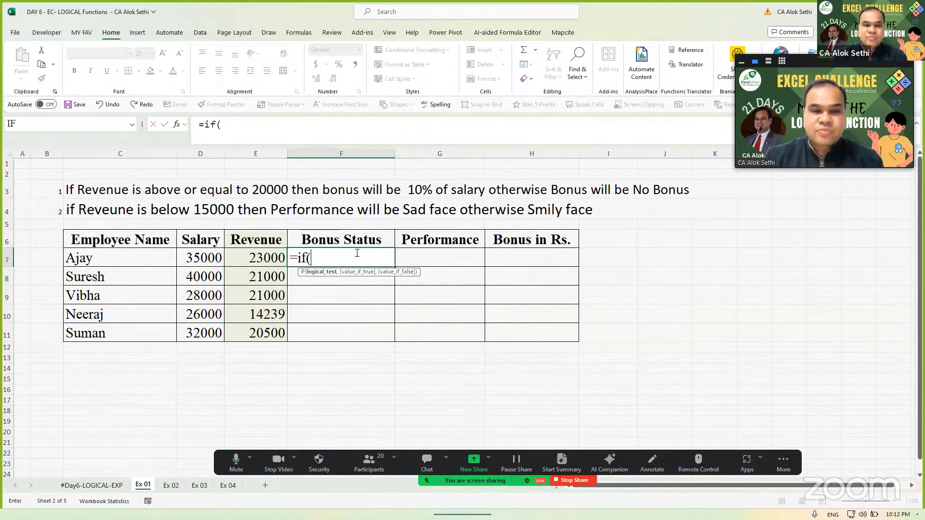
pyautogui.click(245, 251)
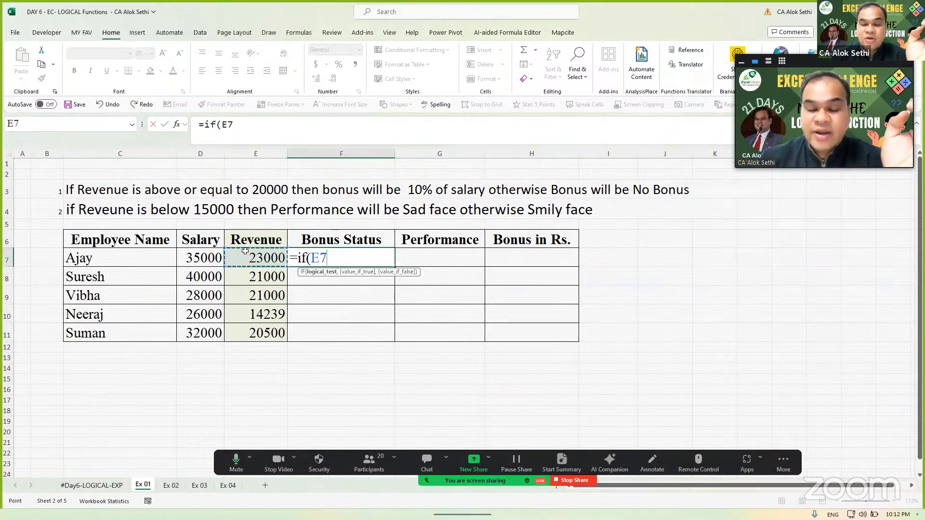
pyautogui.write('>')
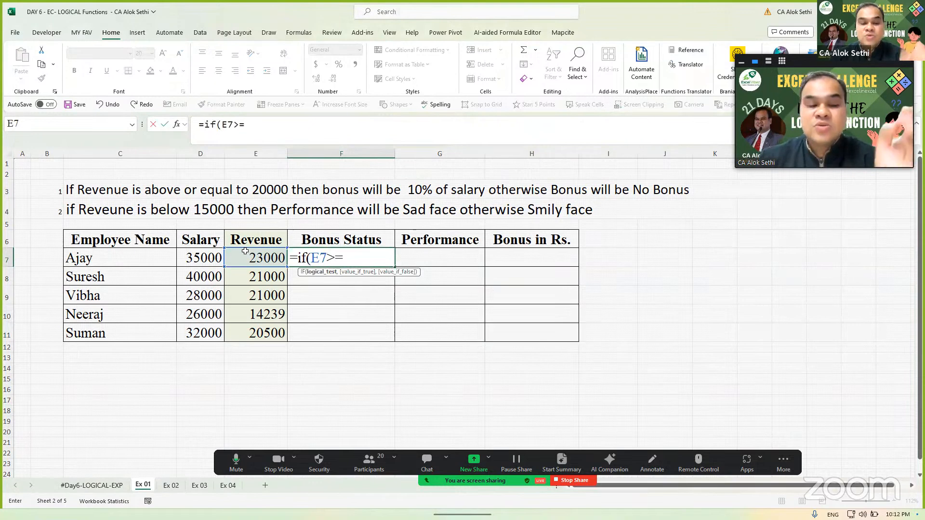
pyautogui.write('=20000')
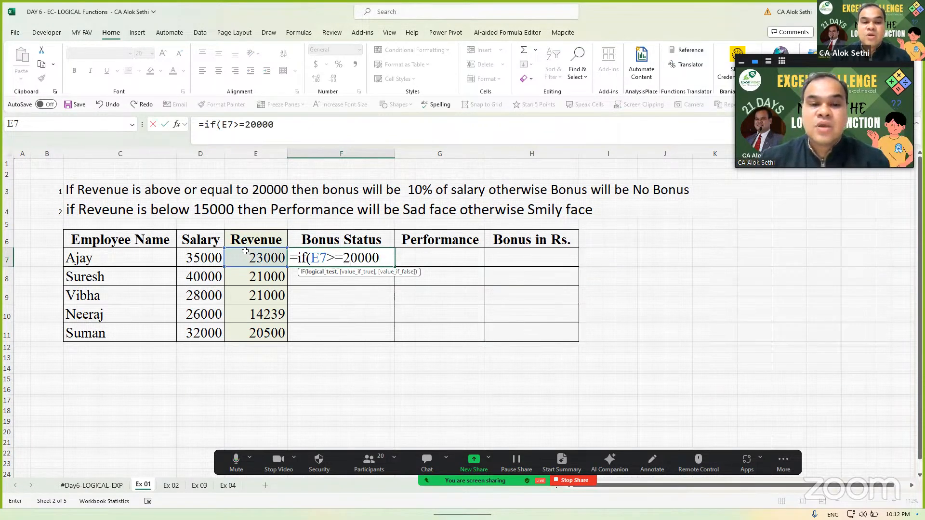
pyautogui.write(',')
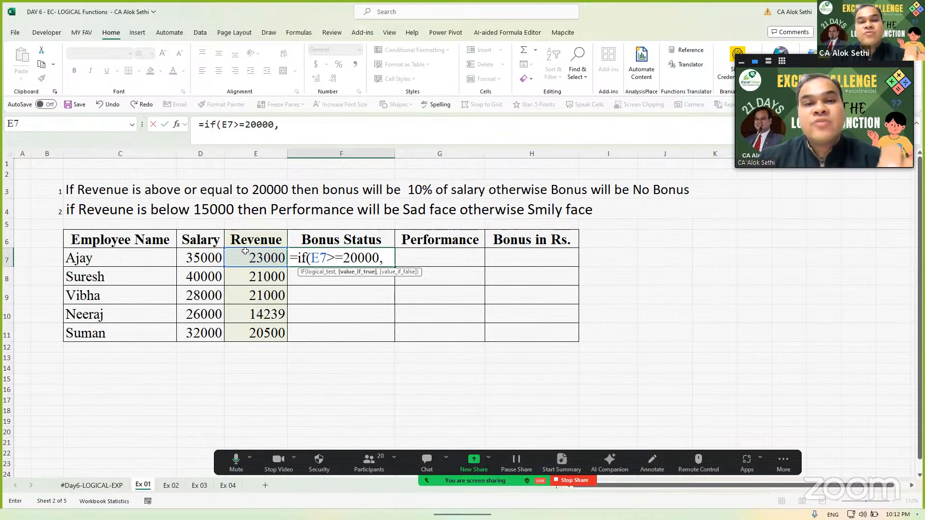
pyautogui.write('"')
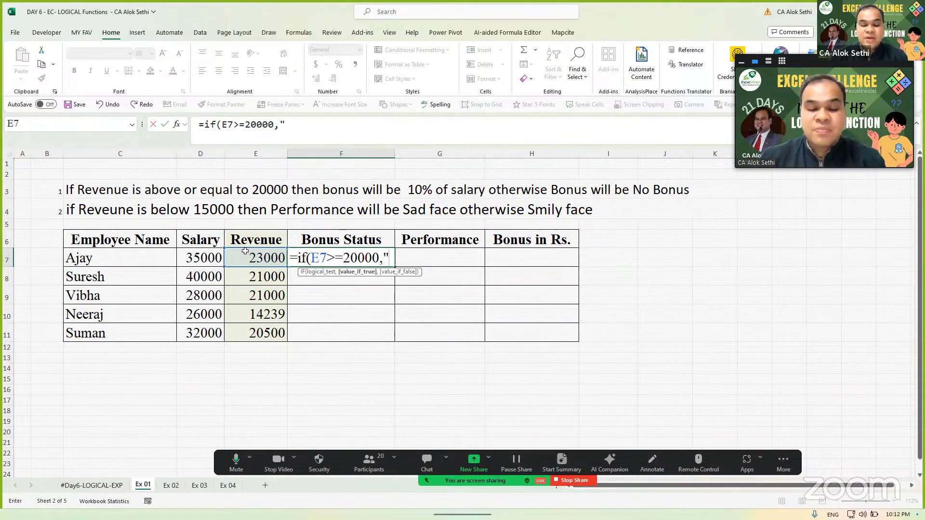
pyautogui.write('Salary')
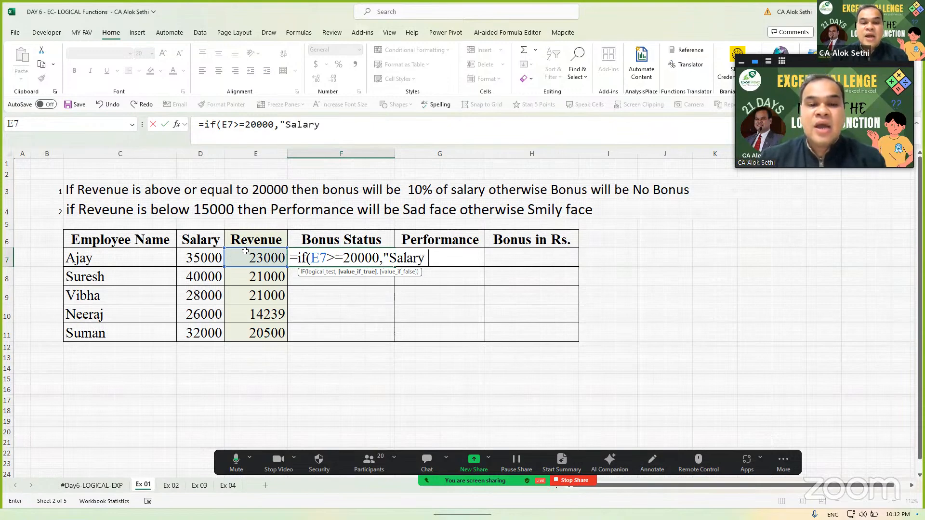
pyautogui.write(' hike @7:71')
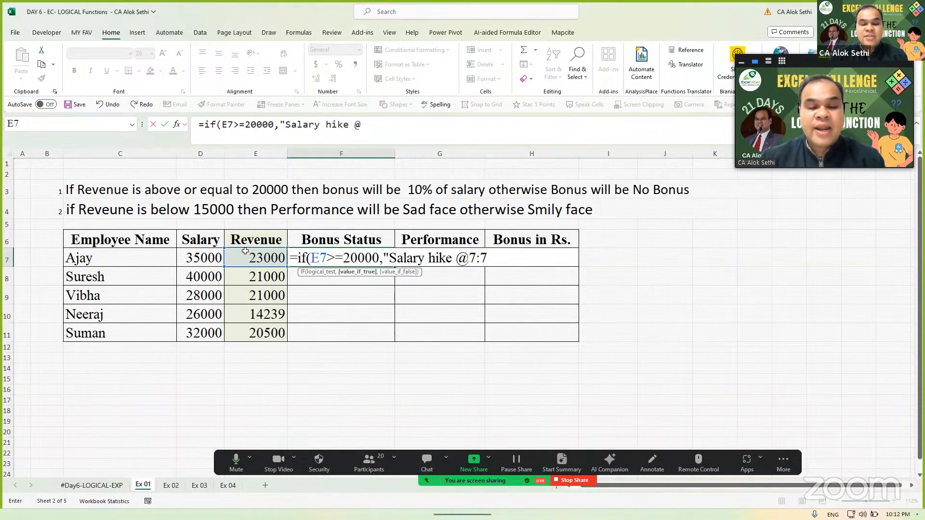
pyautogui.press('BackSpace')
pyautogui.press('BackSpace')
pyautogui.press('BackSpace')
pyautogui.press('BackSpace')
pyautogui.press('BackSpace')
pyautogui.press('BackSpace')
pyautogui.press('BackSpace')
pyautogui.press('BackSpace')
pyautogui.press('BackSpace')
pyautogui.press('BackSpace')
pyautogui.press('BackSpace')
pyautogui.press('BackSpace')
pyautogui.press('BackSpace')
pyautogui.press('BackSpace')
pyautogui.press('BackSpace')
pyautogui.press('BackSpace')
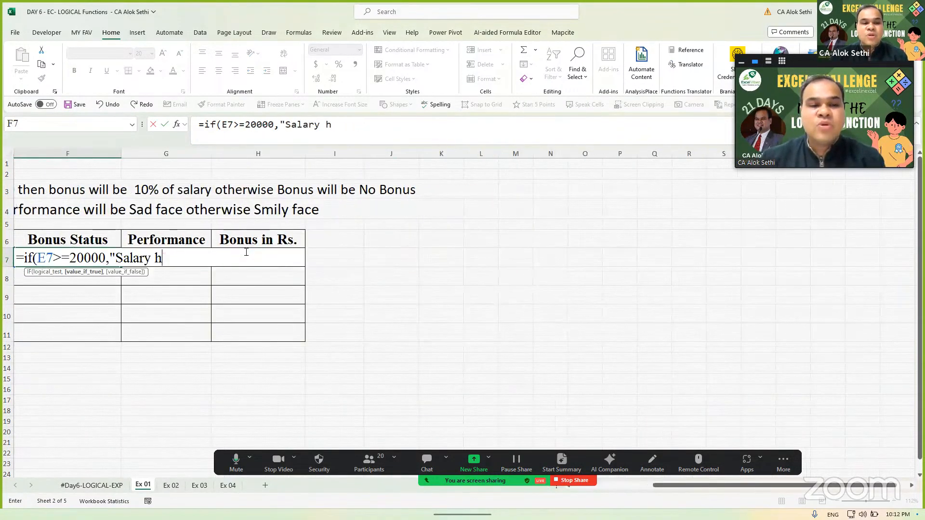
pyautogui.press('BackSpace')
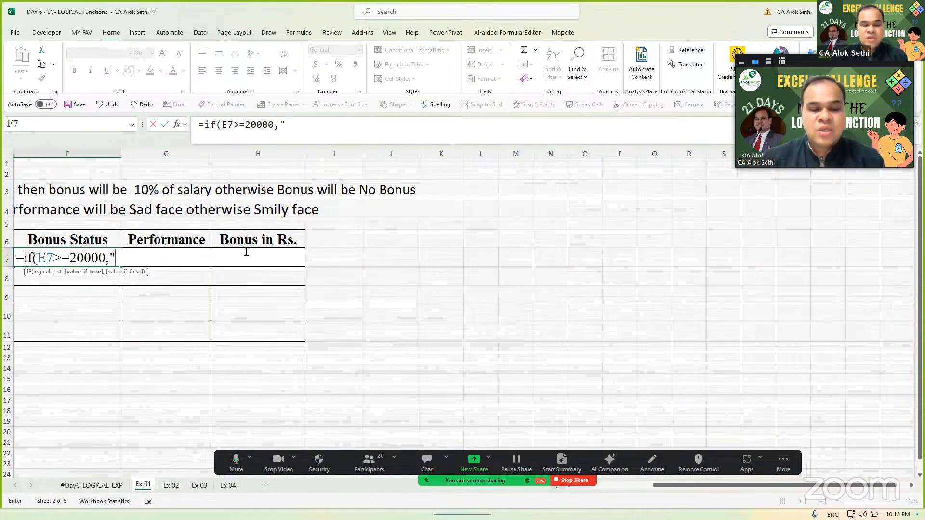
pyautogui.write('Bonus @')
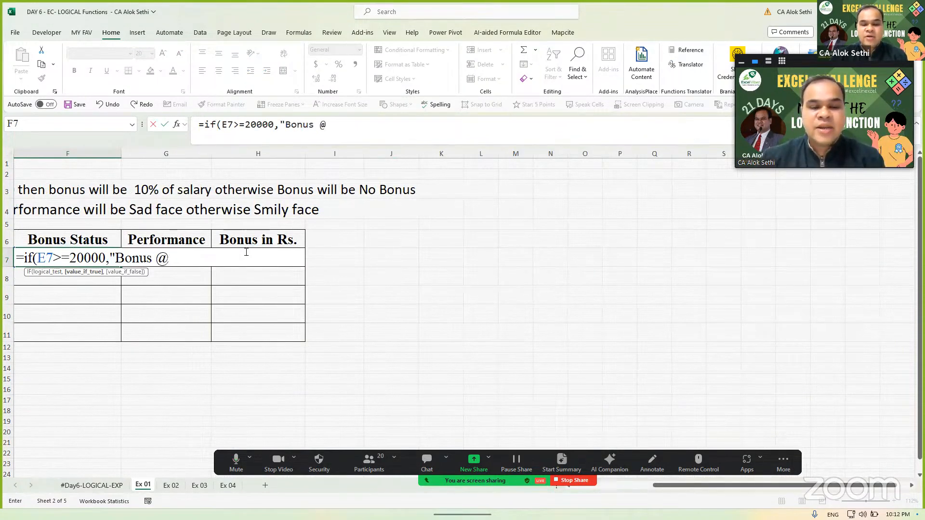
pyautogui.write(' 10% of Sa')
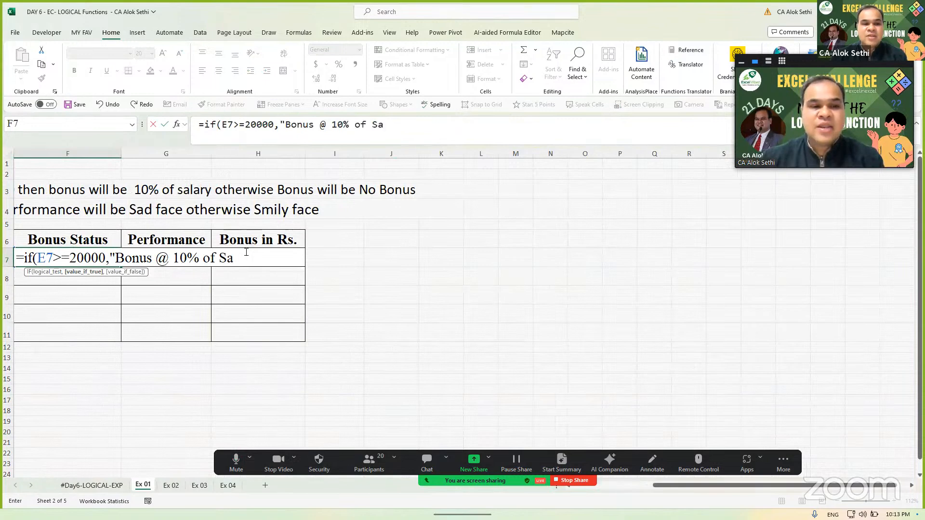
pyautogui.write('lary"')
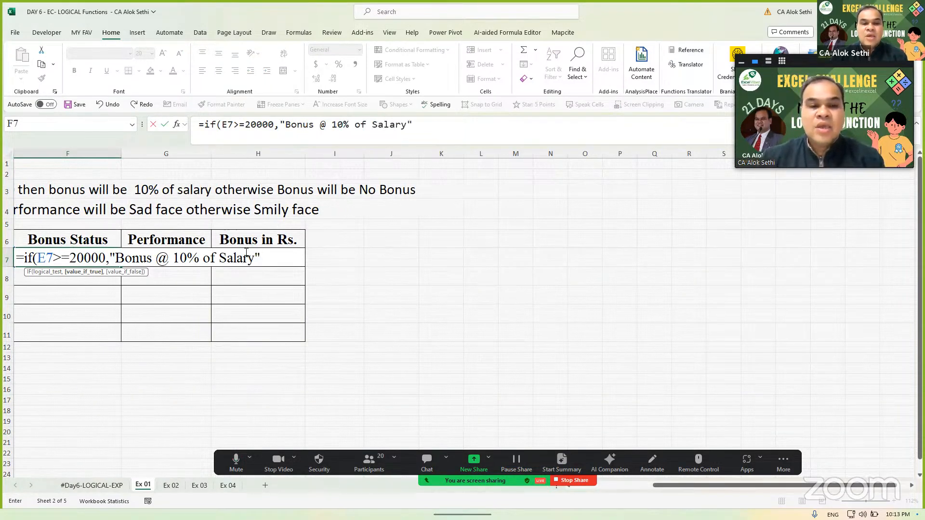
pyautogui.write(',')
pyautogui.write('"N')
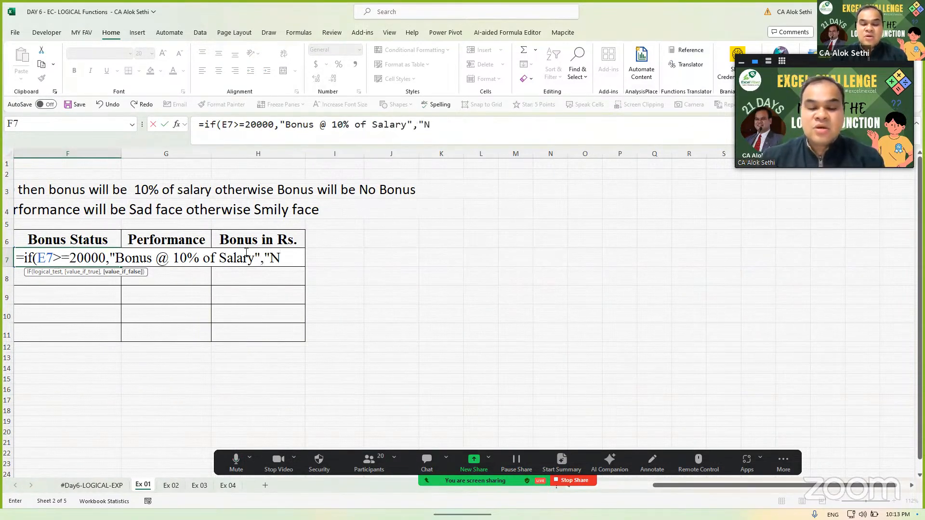
pyautogui.write('o Bonus')
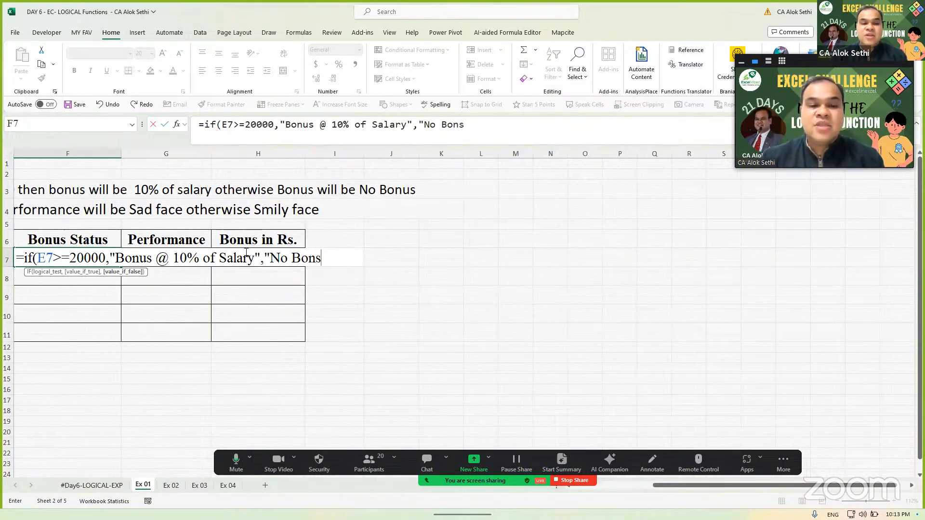
pyautogui.press('BackSpace')
pyautogui.press('BackSpace')
pyautogui.write('us')
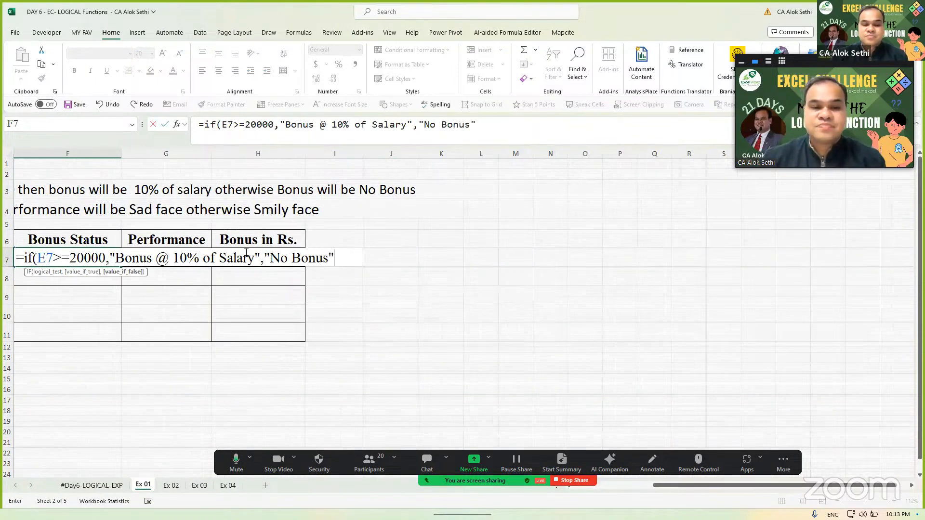
pyautogui.write(')')
pyautogui.press('Return')
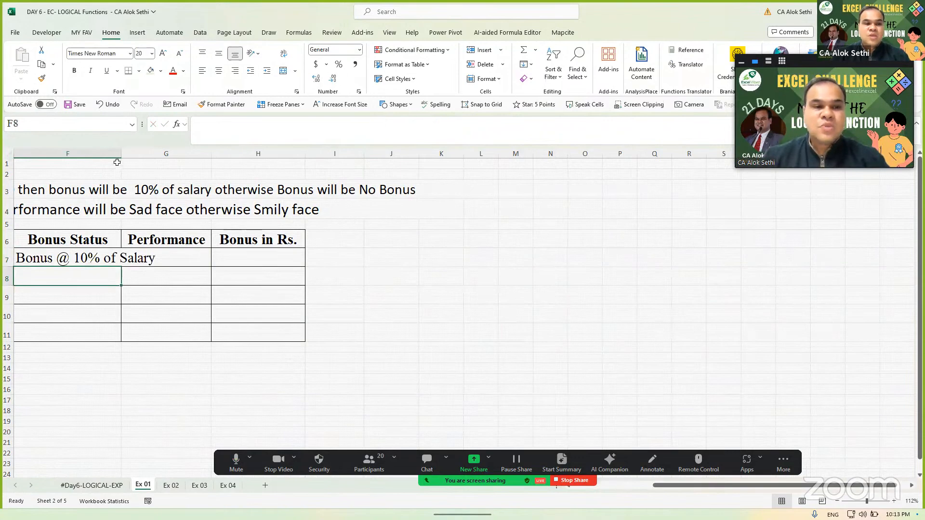
# Step: Widen the column and fill F7's formula down to F11
pyautogui.moveTo(117, 162); pyautogui.dragTo(164, 162)
pyautogui.hscroll(-3, 311, 283)
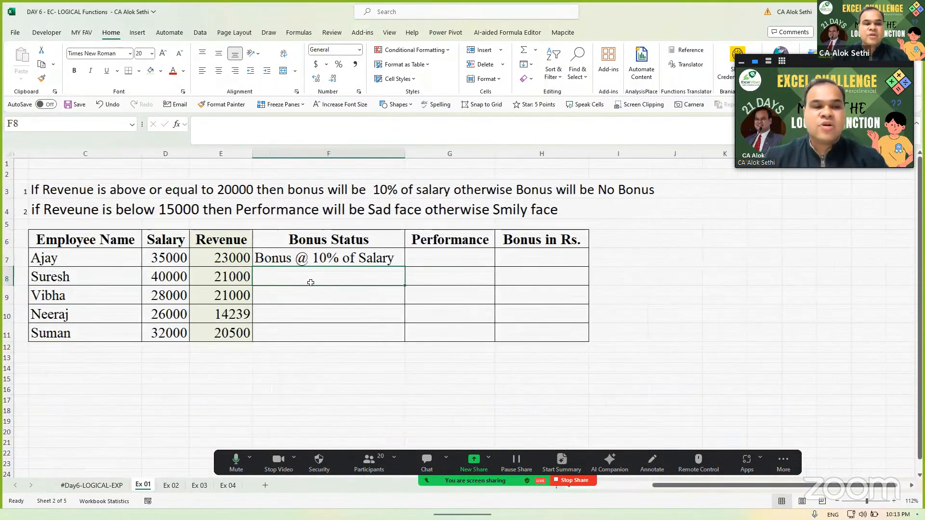
pyautogui.hscroll(-2, 310, 283)
pyautogui.click(371, 258)
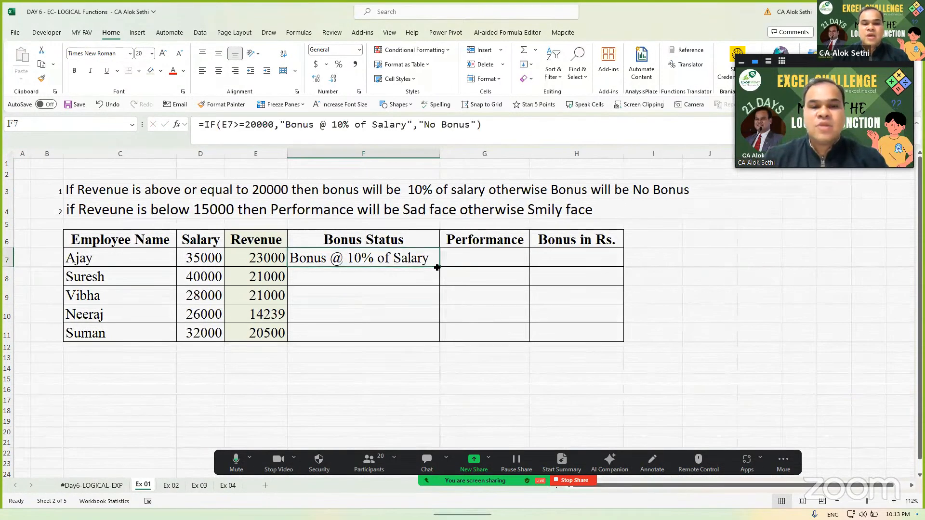
pyautogui.moveTo(437, 267); pyautogui.dragTo(424, 340)
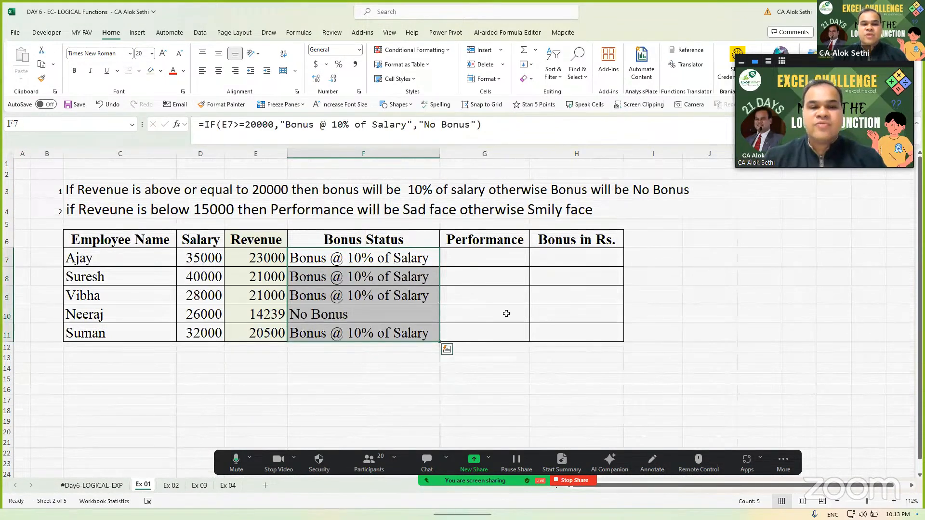
pyautogui.click(561, 264)
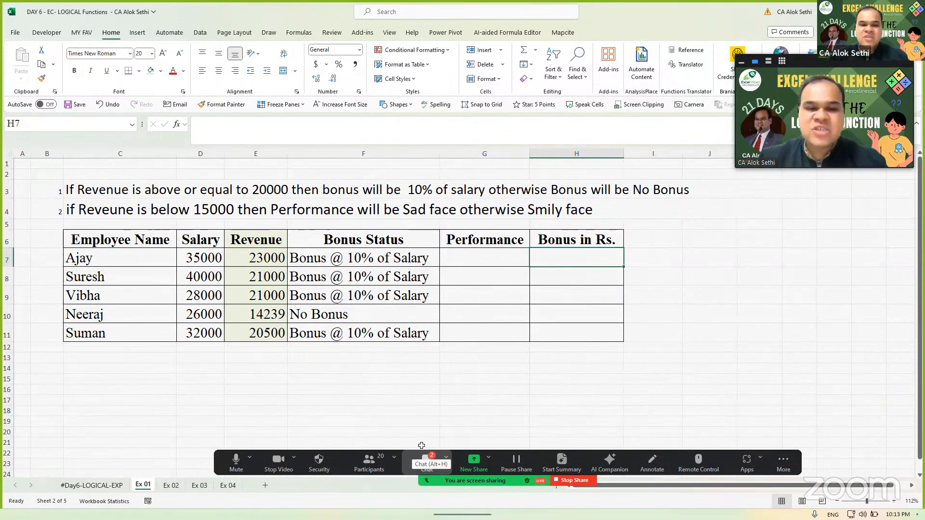
pyautogui.click(426, 463)
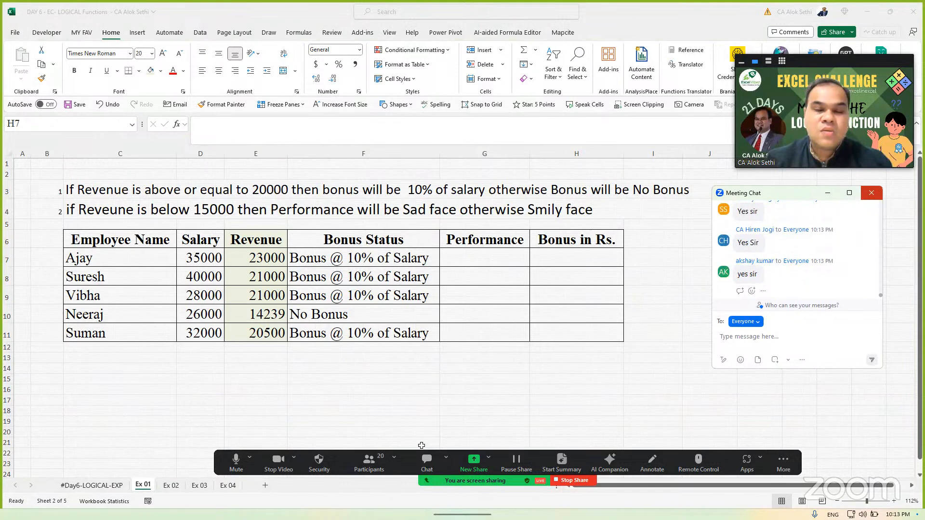
pyautogui.click(871, 193)
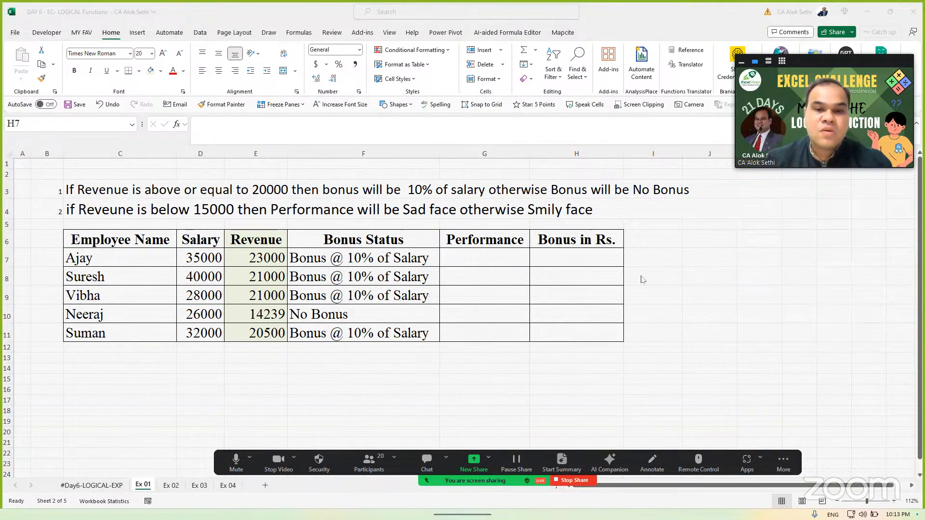
pyautogui.click(588, 252)
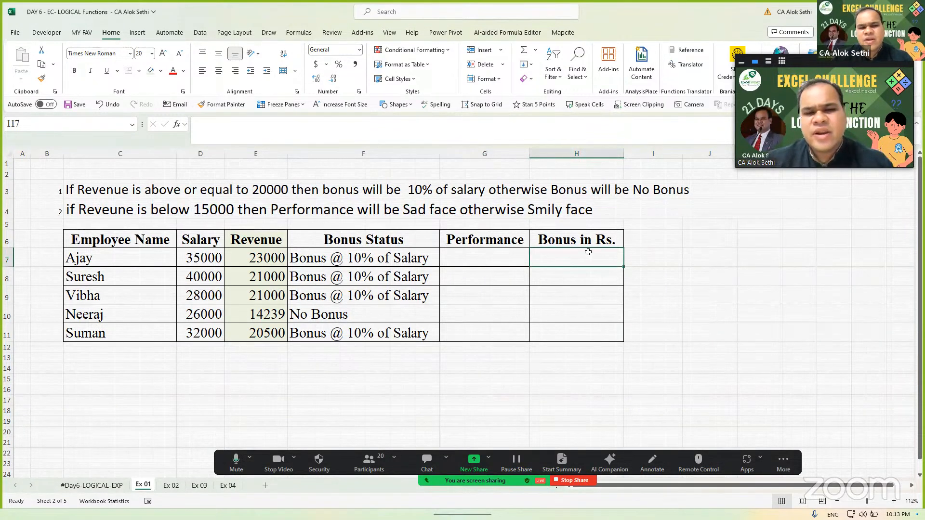
pyautogui.click(369, 260)
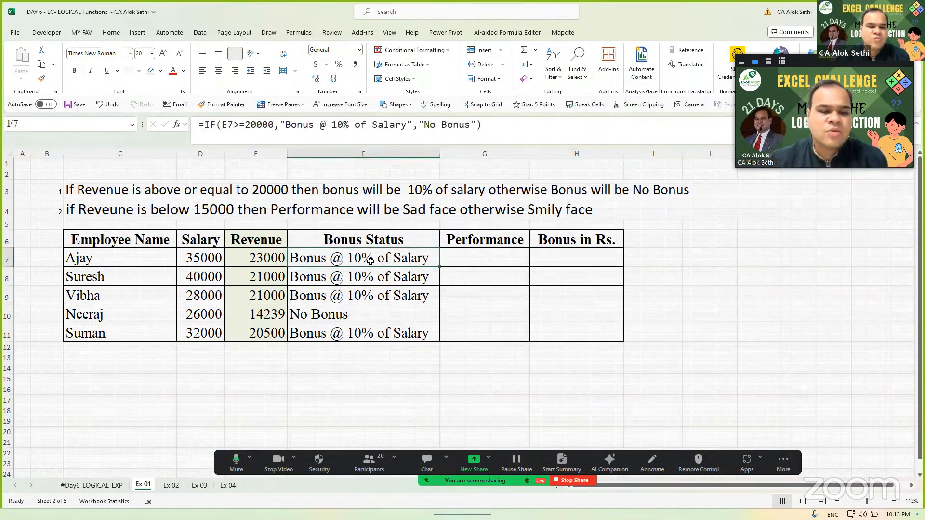
# Step: Shorten F7's true text to "Bonus" and fill the formula down F7:F11 with Ctrl+D
pyautogui.doubleClick(370, 261)
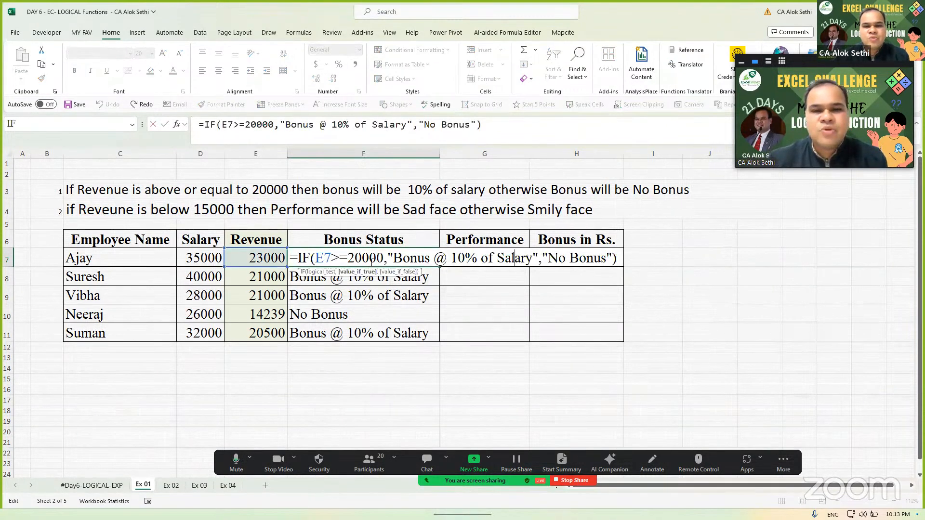
pyautogui.press('Delete')
pyautogui.press('Delete')
pyautogui.press('Delete')
pyautogui.press('BackSpace')
pyautogui.press('BackSpace')
pyautogui.press('BackSpace')
pyautogui.press('BackSpace')
pyautogui.press('BackSpace')
pyautogui.press('BackSpace')
pyautogui.press('BackSpace')
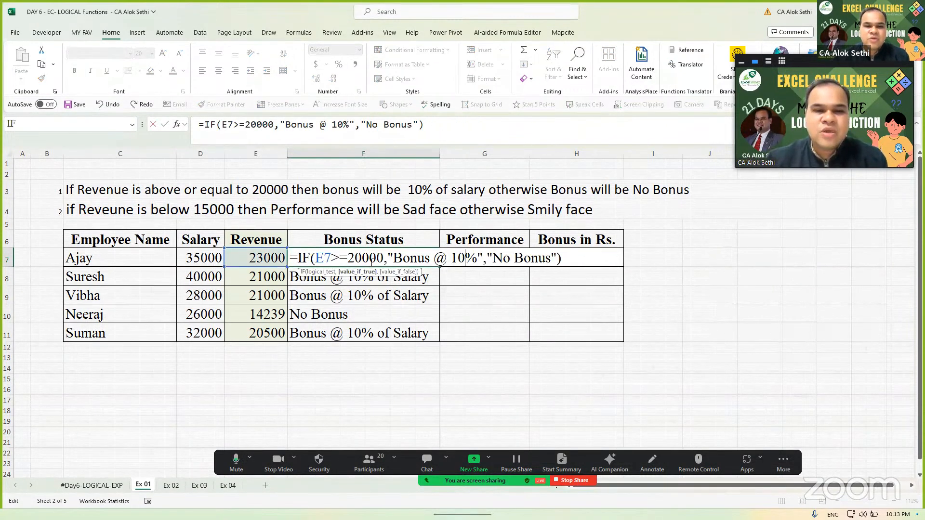
pyautogui.press('Delete')
pyautogui.press('BackSpace')
pyautogui.press('BackSpace')
pyautogui.press('BackSpace')
pyautogui.press('BackSpace')
pyautogui.press('BackSpace')
pyautogui.press('Return')
pyautogui.click(369, 261)
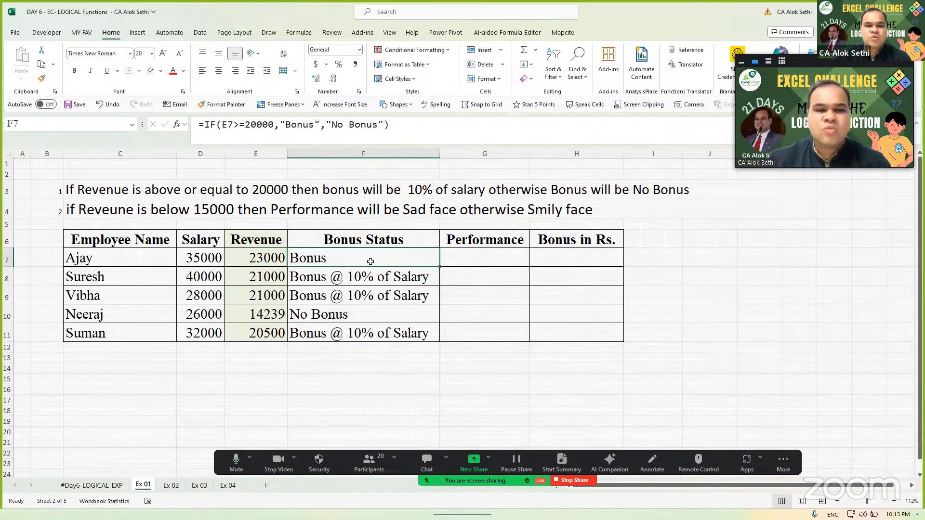
pyautogui.hotkey('shift', 'Down')
pyautogui.hotkey('shift', 'Down')
pyautogui.hotkey('shift', 'Down')
pyautogui.hotkey('shift', 'Down')
pyautogui.hotkey('ctrl', 'd')
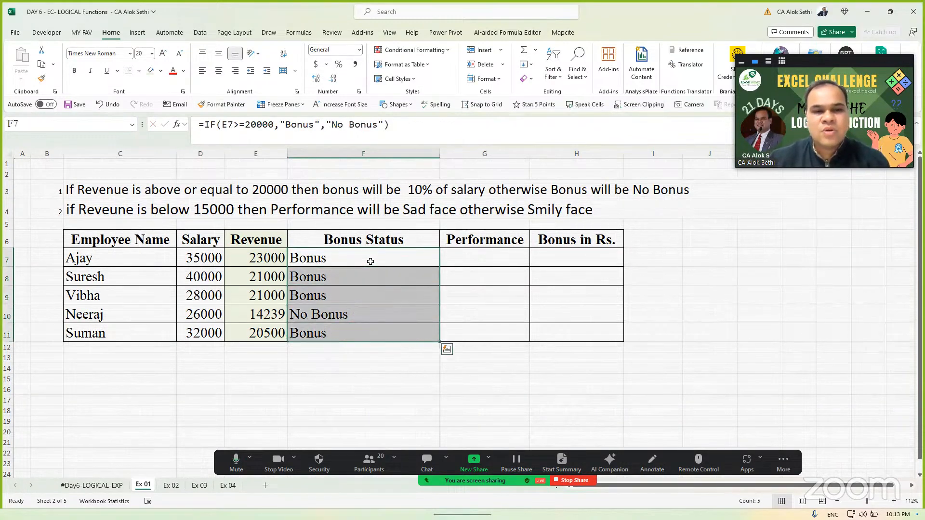
# Step: Start an IF formula in Bonus in Rs. cell H7, cancel it, and reselect F7
pyautogui.press('Right')
pyautogui.press('Right')
pyautogui.write('=')
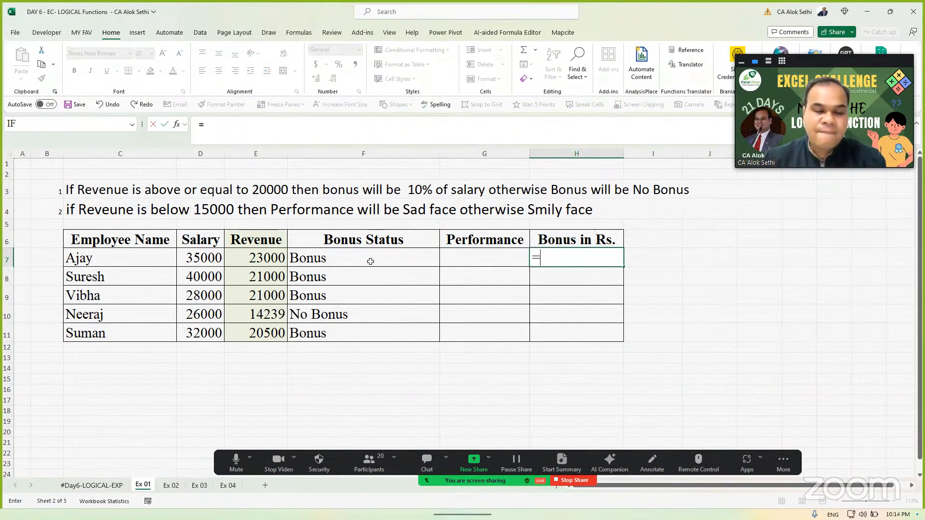
pyautogui.write('if(')
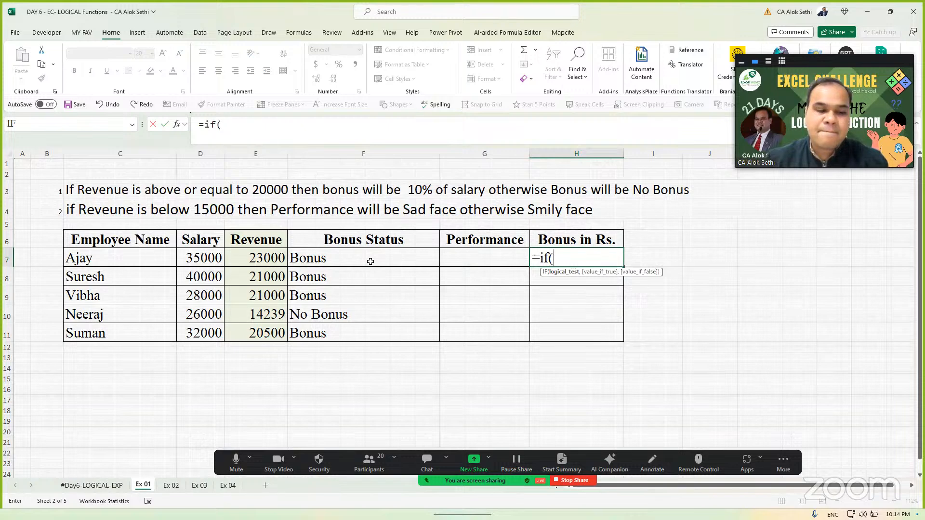
pyautogui.press('Escape')
pyautogui.click(371, 261)
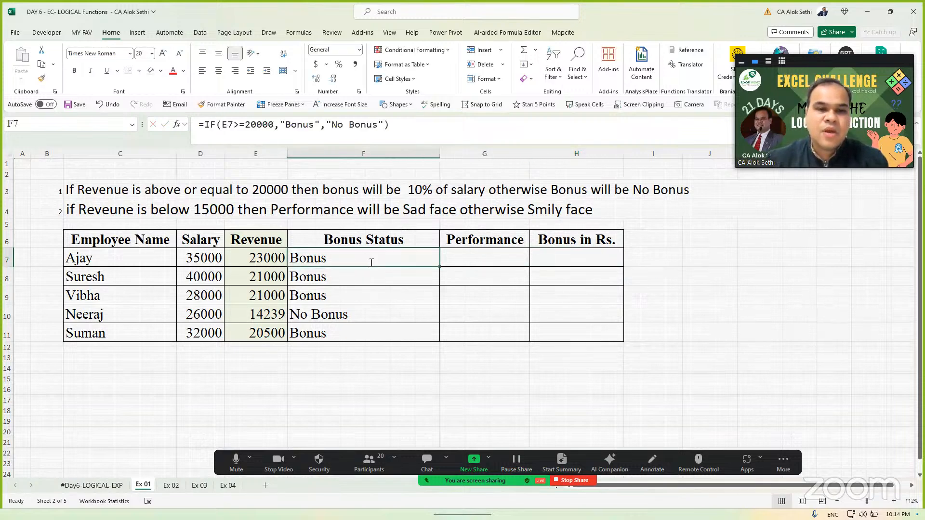
# Step: Change F7's Bonus Status condition from >=20000 to >20000 and select F7:F11
pyautogui.doubleClick(371, 261)
pyautogui.press('Left')
pyautogui.press('Left')
pyautogui.press('Left')
pyautogui.press('Left')
pyautogui.press('Left')
pyautogui.press('Left')
pyautogui.press('Left')
pyautogui.press('Left')
pyautogui.press('Left')
pyautogui.press('Left')
pyautogui.press('Left')
pyautogui.press('Left')
pyautogui.press('Left')
pyautogui.press('Left')
pyautogui.press('Left')
pyautogui.press('Left')
pyautogui.press('Left')
pyautogui.press('Left')
pyautogui.press('Left')
pyautogui.press('Left')
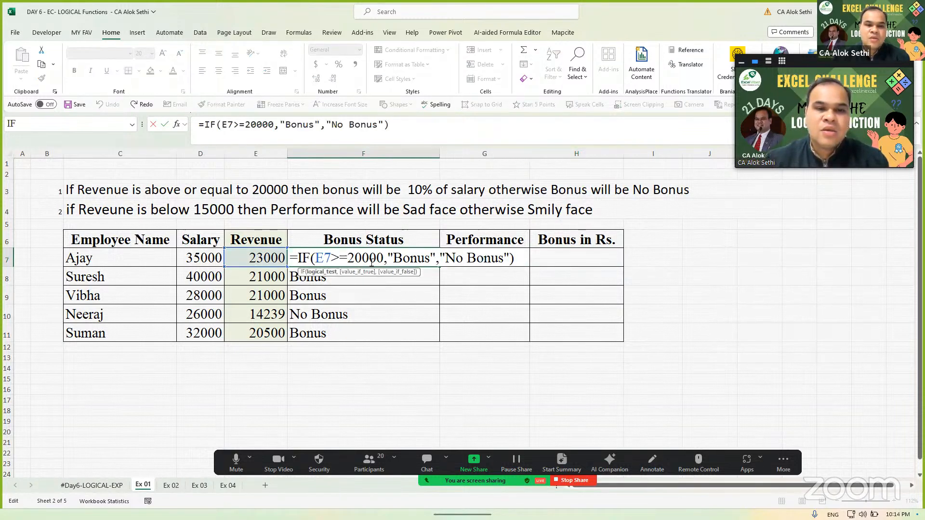
pyautogui.press('Right')
pyautogui.press('Right')
pyautogui.press('Right')
pyautogui.press('Right')
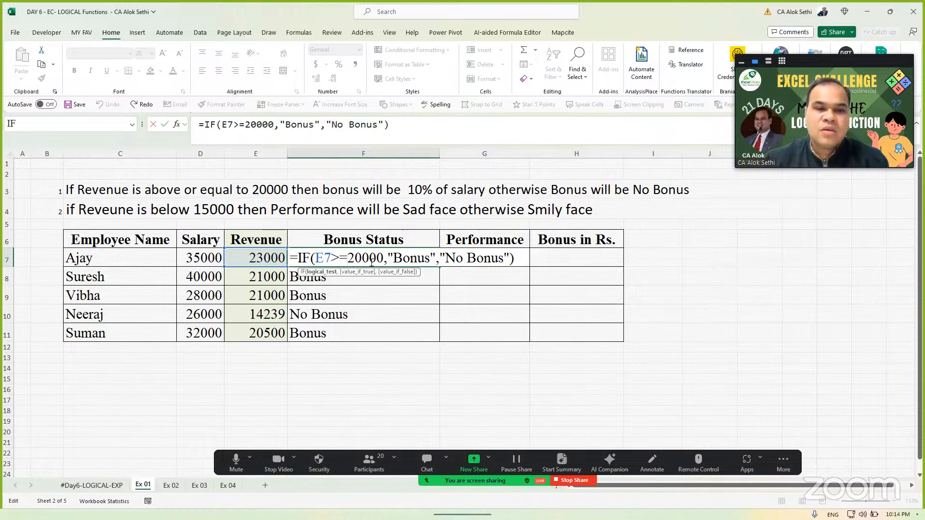
pyautogui.press('Left')
pyautogui.press('Left')
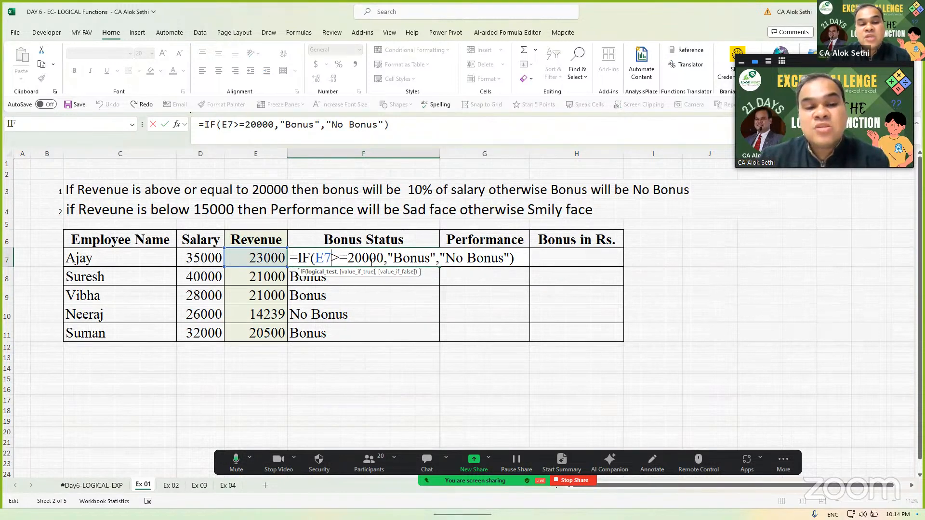
pyautogui.press('Right')
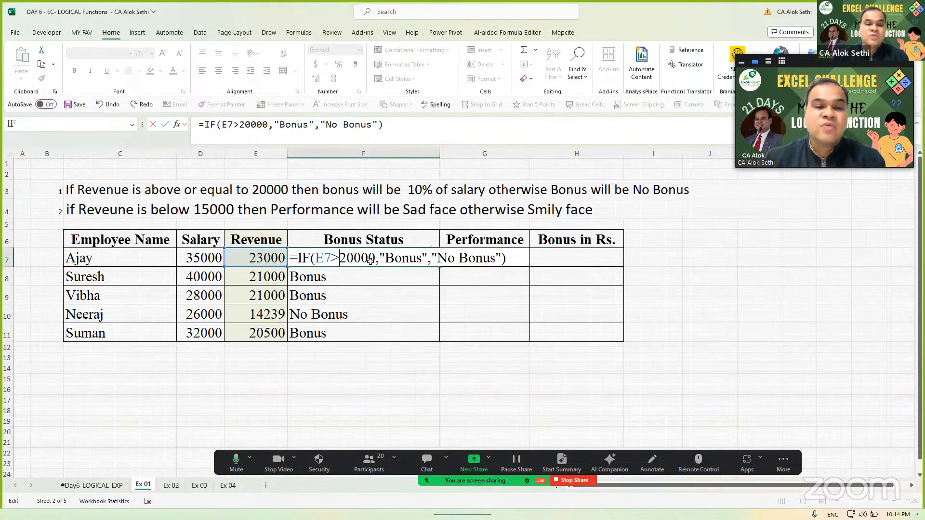
pyautogui.press('Return')
pyautogui.click(371, 261)
pyautogui.hotkey('shift', 'Down')
pyautogui.hotkey('shift', 'Down')
pyautogui.hotkey('shift', 'Down')
pyautogui.hotkey('shift', 'Down')
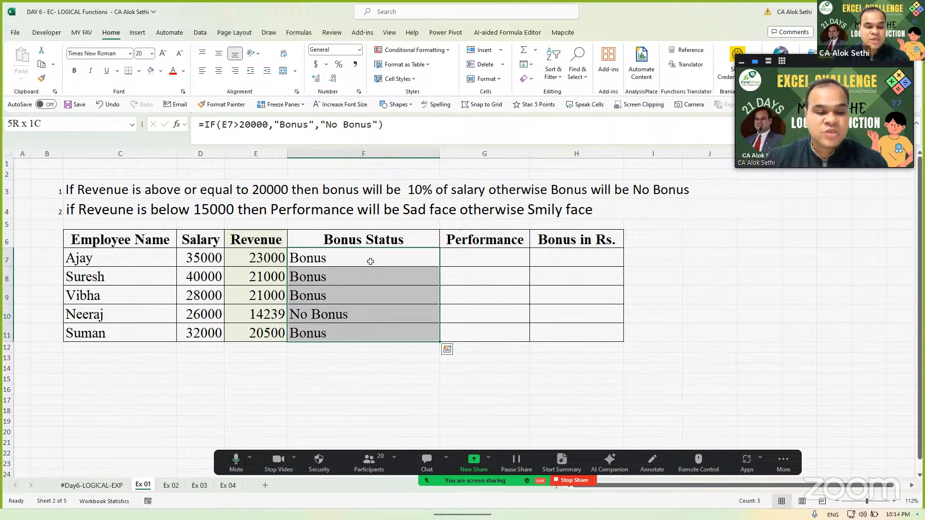
# Step: Enter 20000 as Suresh's revenue in E8, then check his Bonus Status formula in F8
pyautogui.press('Down')
pyautogui.press('Left')
pyautogui.write('2')
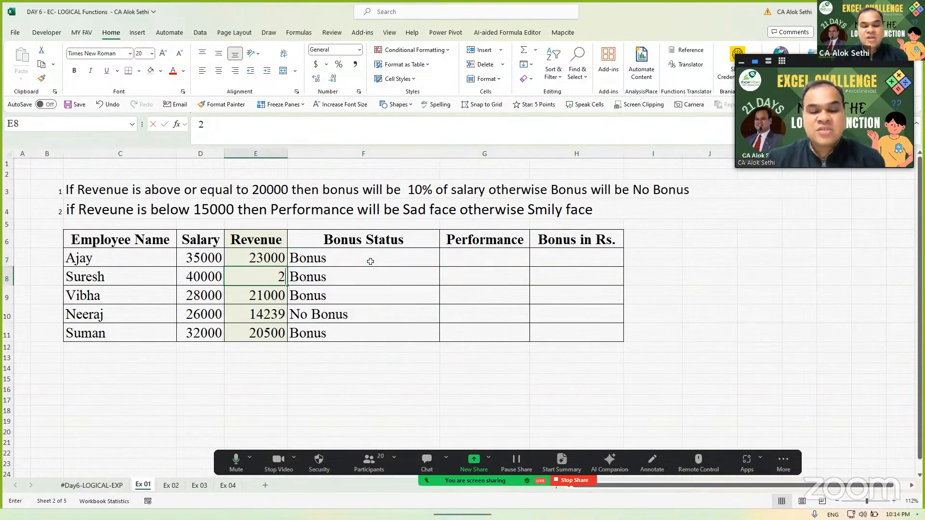
pyautogui.write('0000')
pyautogui.press('Return')
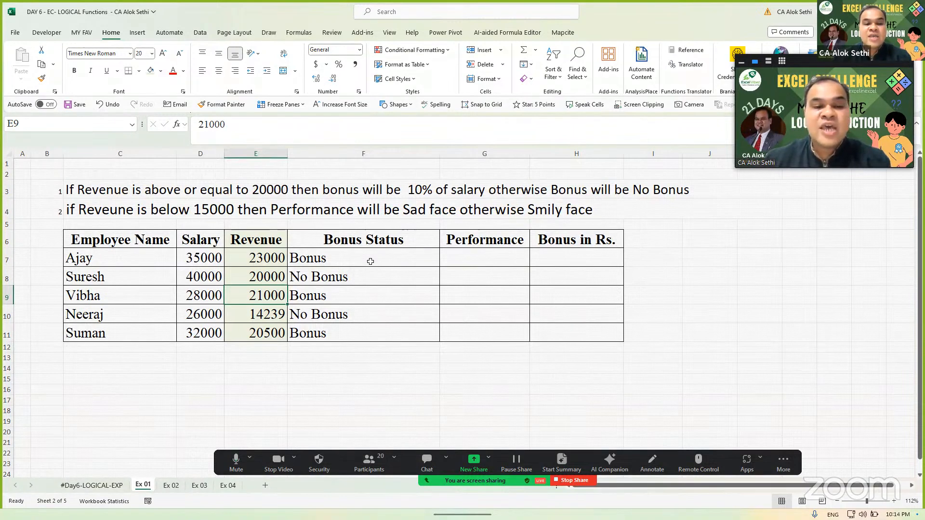
pyautogui.press('Down')
pyautogui.press('Up')
pyautogui.press('Up')
pyautogui.press('Up')
pyautogui.press('Right')
pyautogui.press('Down')
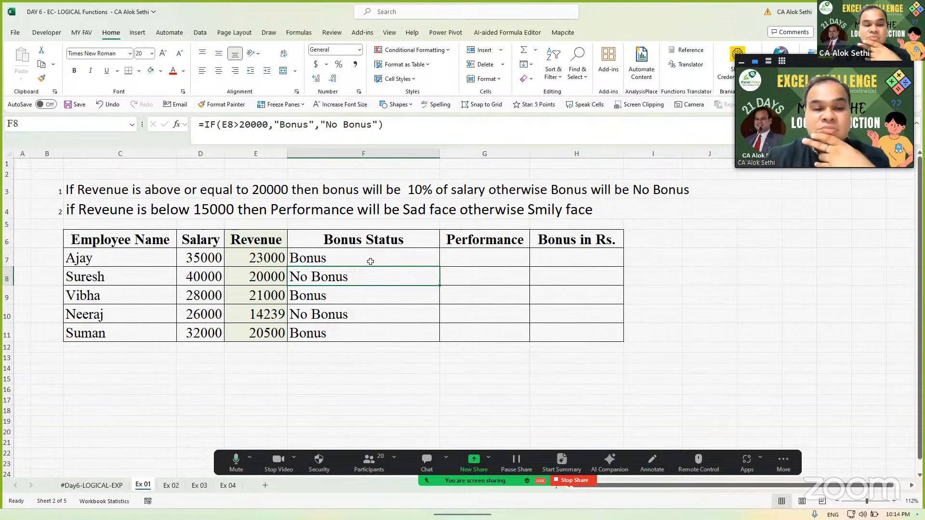
# Step: Change F8's Bonus Status condition back to >=20000
pyautogui.press('F2')
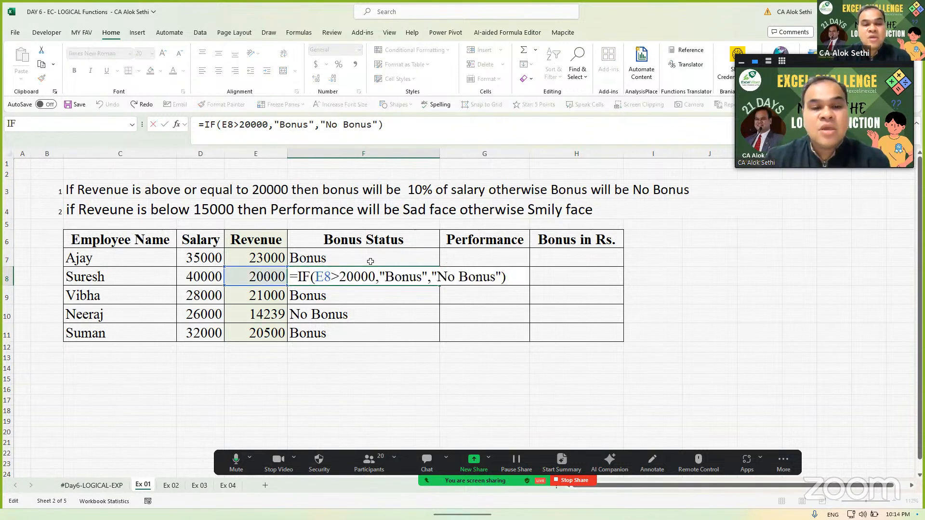
pyautogui.click(341, 275)
pyautogui.write('=')
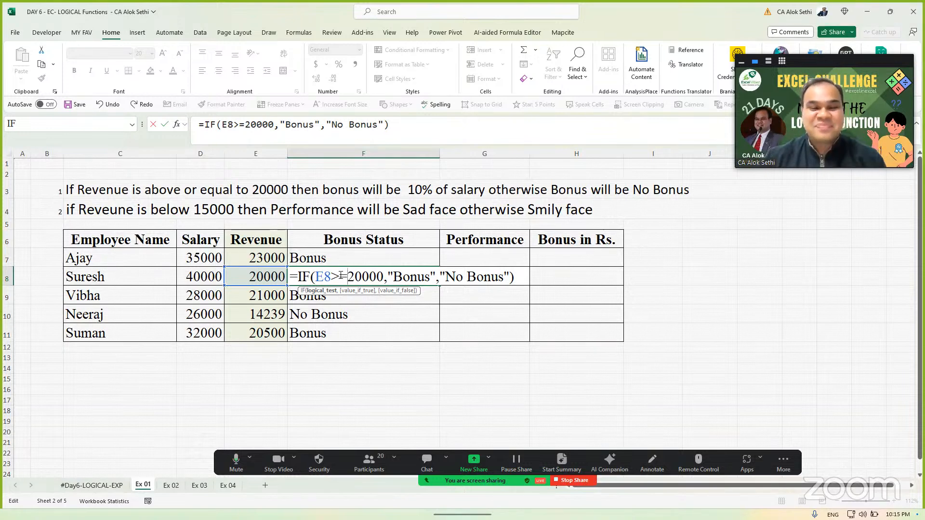
pyautogui.press('Return')
# Step: Copy the corrected F8 formula over the Bonus Status cells F7:F11
pyautogui.click(340, 275)
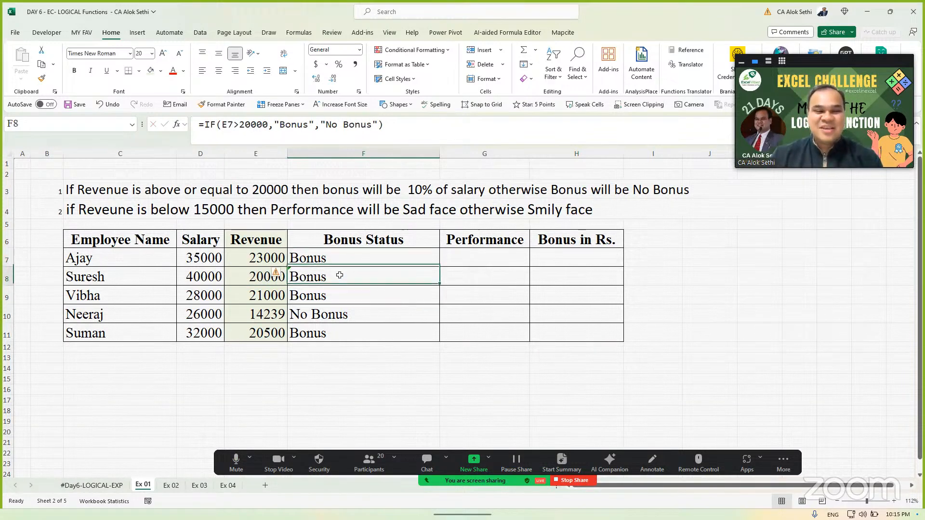
pyautogui.hotkey('ctrl', 'c')
pyautogui.press('Up')
pyautogui.hotkey('shift', 'Down')
pyautogui.hotkey('shift', 'Down')
pyautogui.hotkey('shift', 'Down')
pyautogui.hotkey('shift', 'Down')
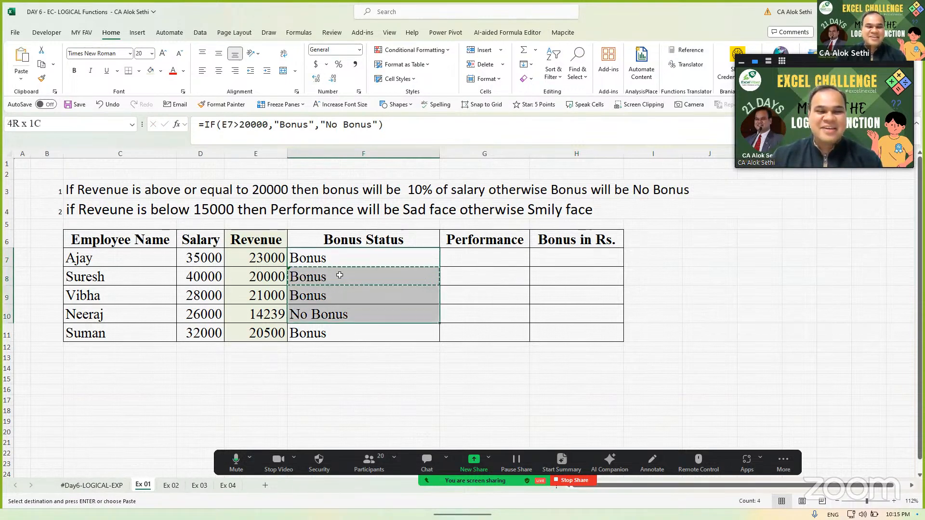
pyautogui.hotkey('ctrl', 'v')
# Step: Verify F7's pasted formula, leaving it unchanged
pyautogui.press('Up')
pyautogui.press('Down')
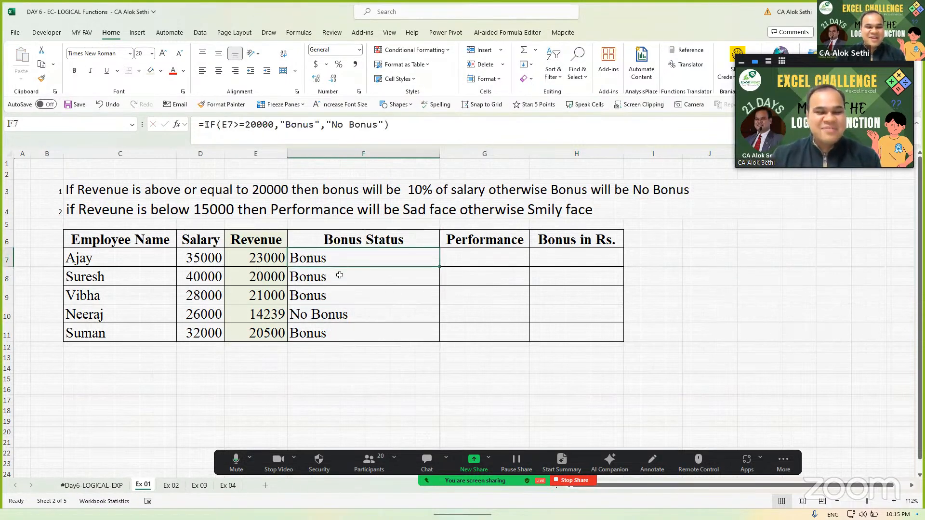
pyautogui.press('F2')
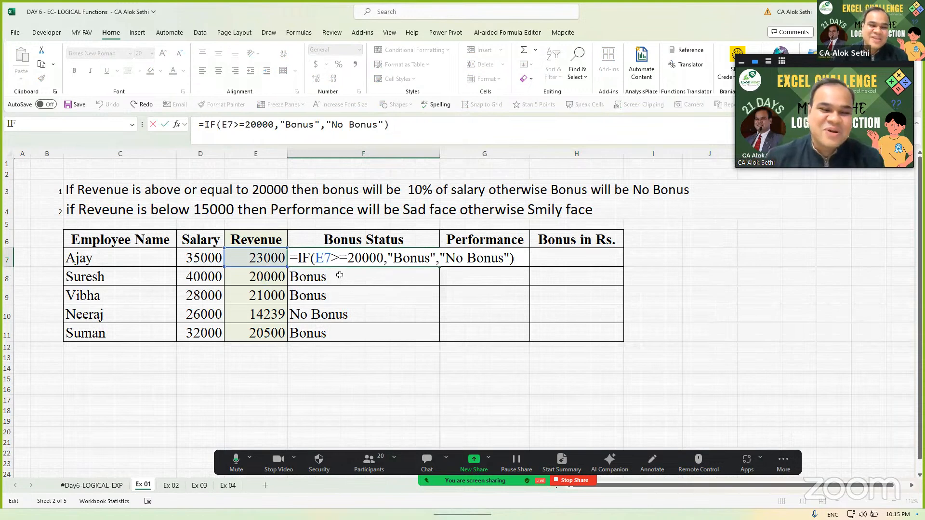
pyautogui.press('Escape')
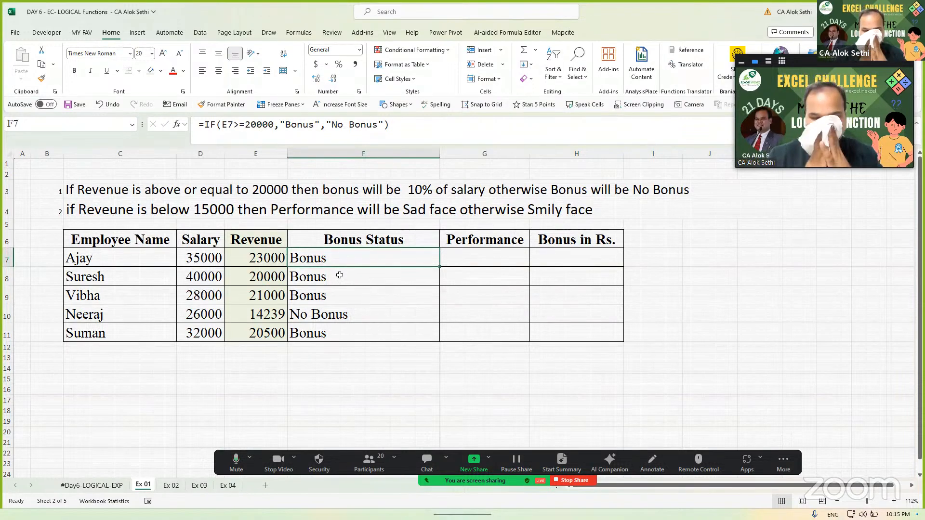
pyautogui.press('Right')
pyautogui.press('Right')
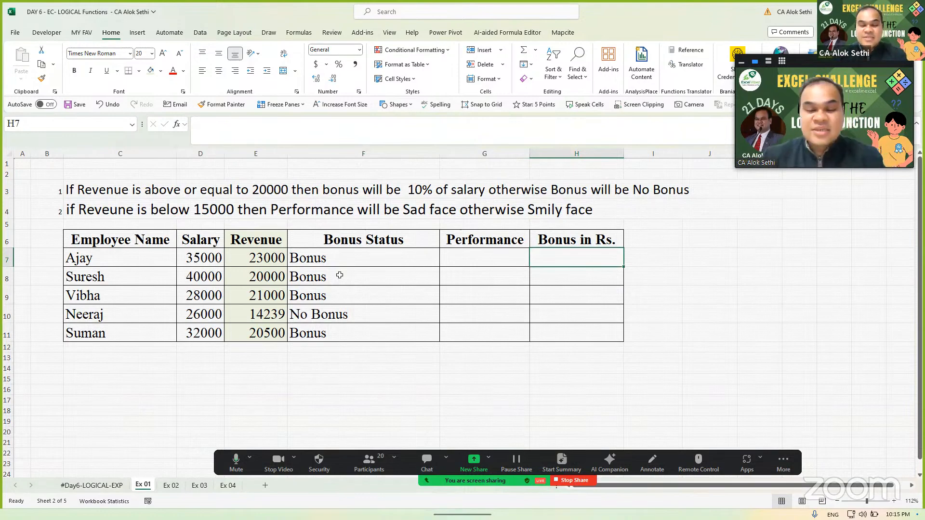
# Step: Paste the bonus formula suggested in the meeting chat into H7
pyautogui.write('=')
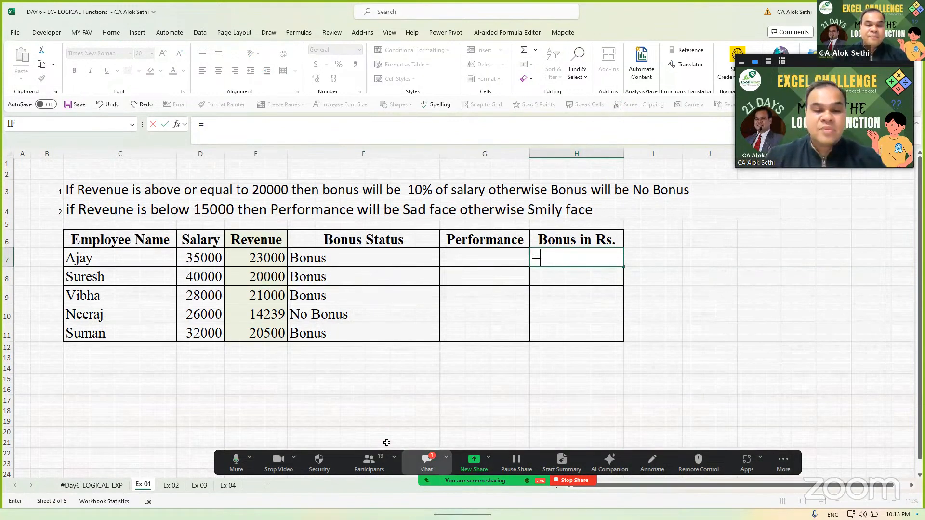
pyautogui.click(427, 460)
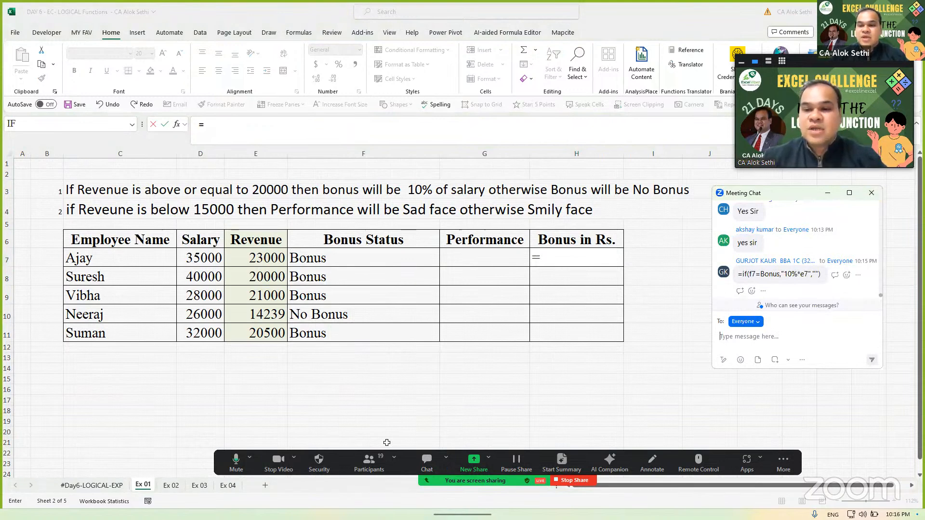
pyautogui.moveTo(738, 274); pyautogui.dragTo(821, 275)
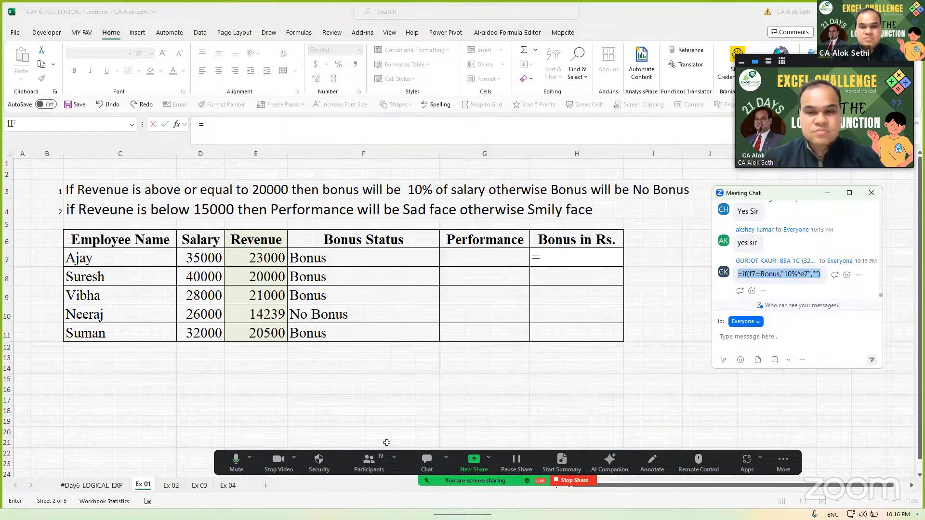
pyautogui.click(871, 193)
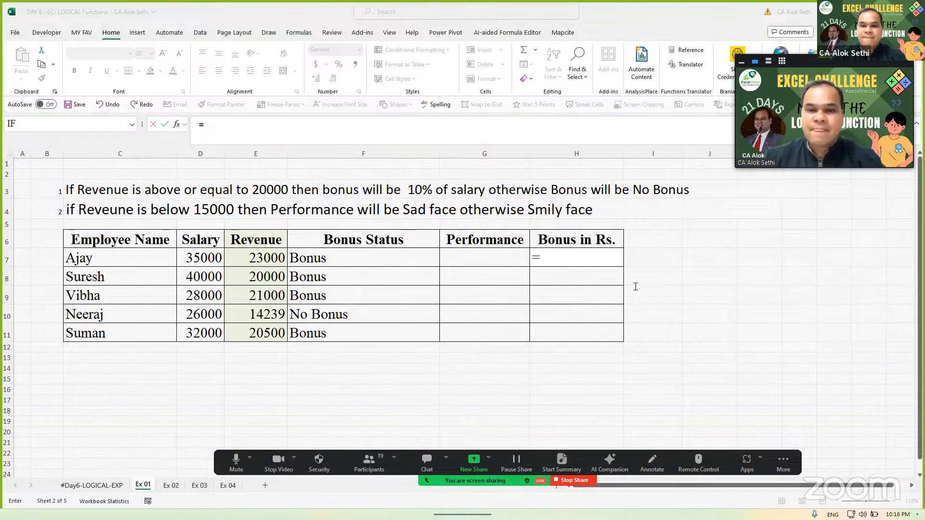
pyautogui.press('BackSpace')
pyautogui.hotkey('ctrl', 'v')
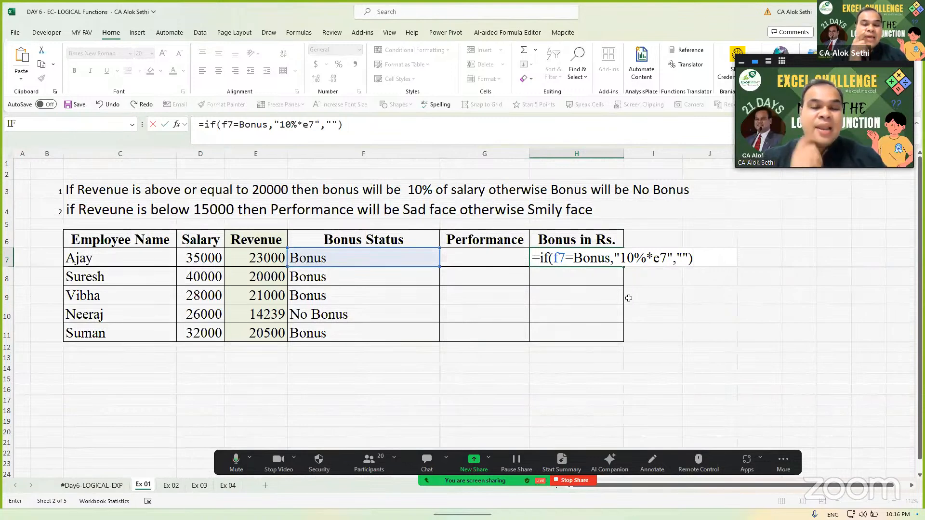
# Step: Fix H7's pasted formula to read =IF(F7="Bonus",10%*E7,"")
pyautogui.click(560, 255)
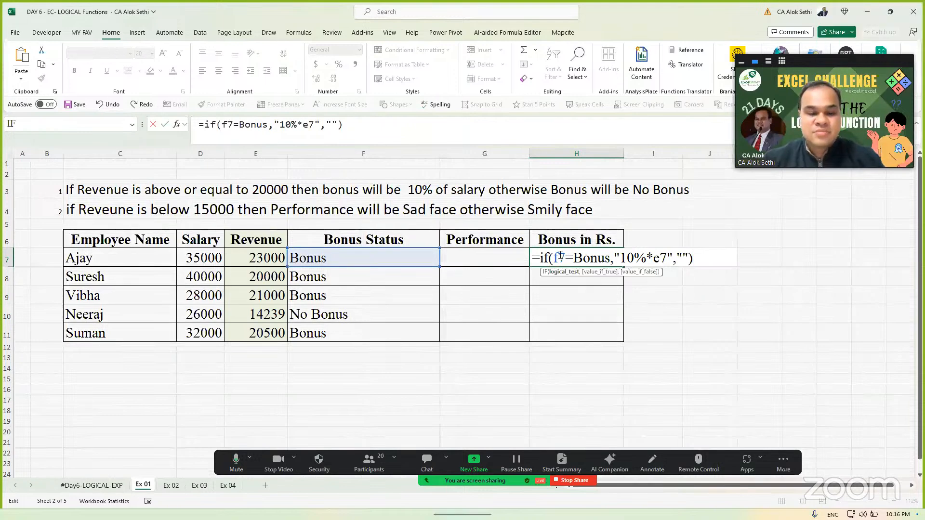
pyautogui.press('capslock')
pyautogui.press('BackSpace')
pyautogui.write('F')
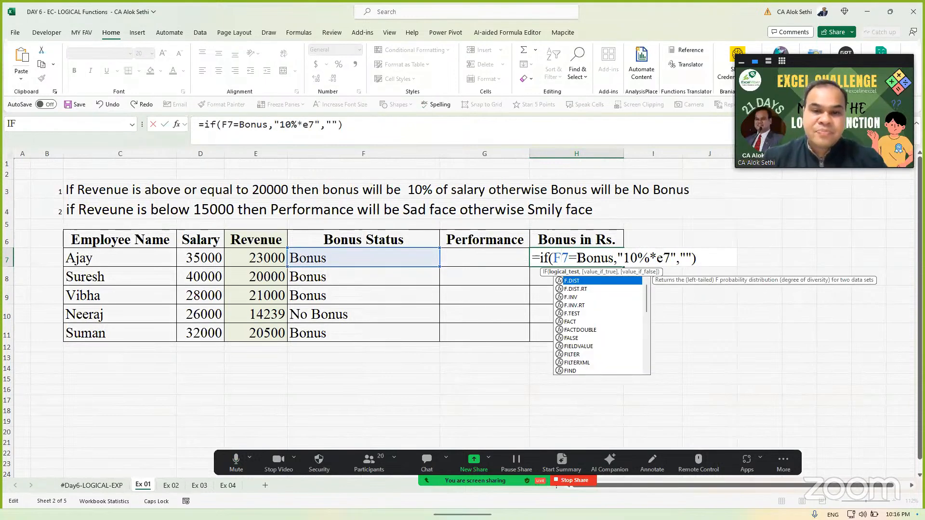
pyautogui.click(576, 257)
pyautogui.write('"')
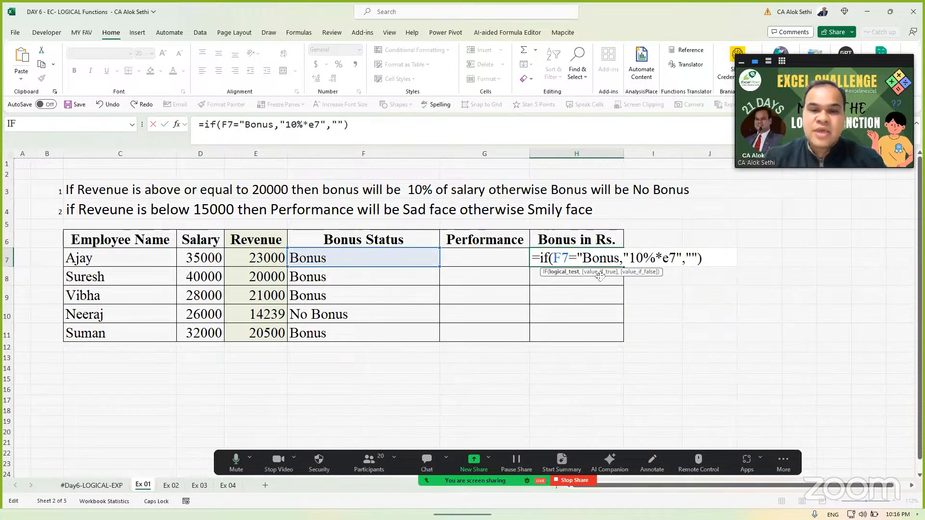
pyautogui.click(620, 259)
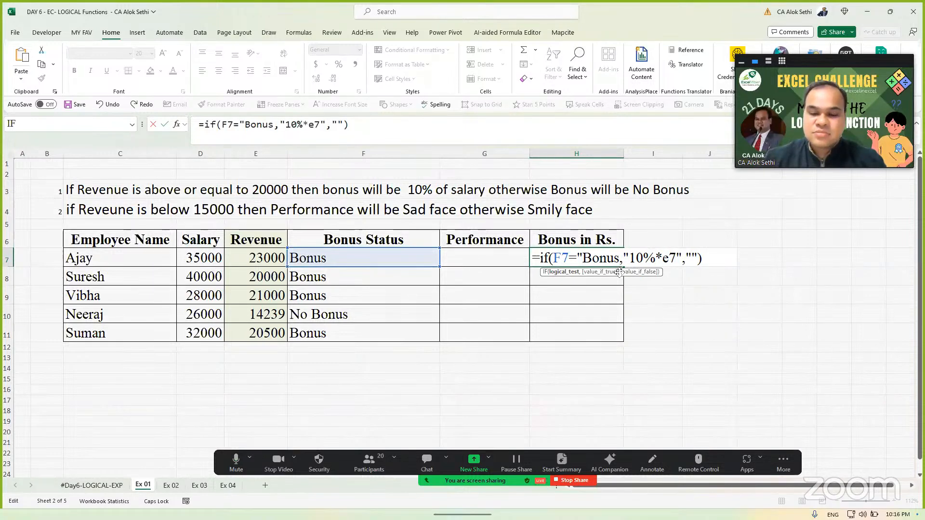
pyautogui.write('"')
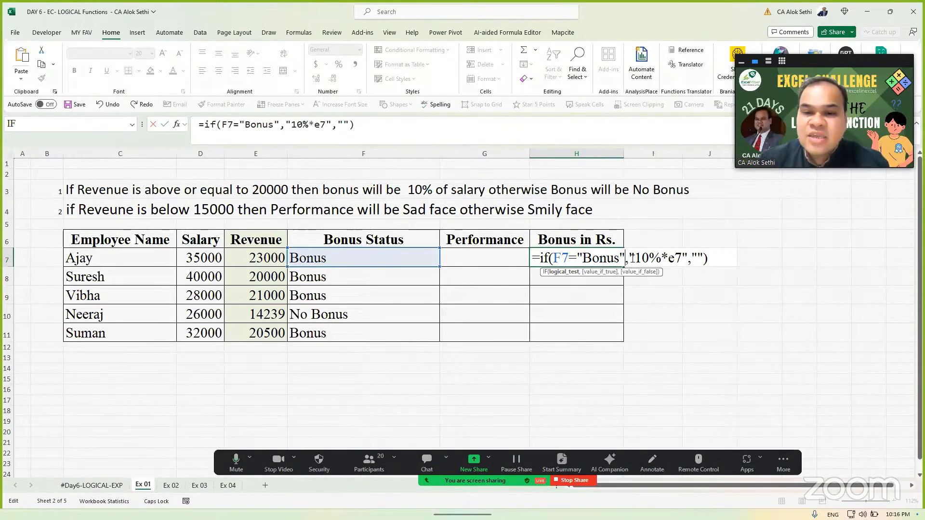
pyautogui.click(630, 260)
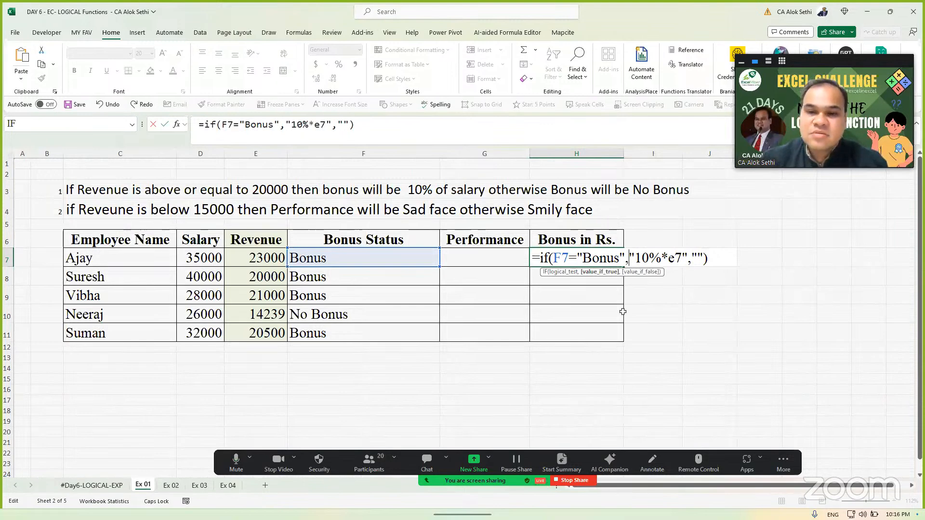
pyautogui.press('Delete')
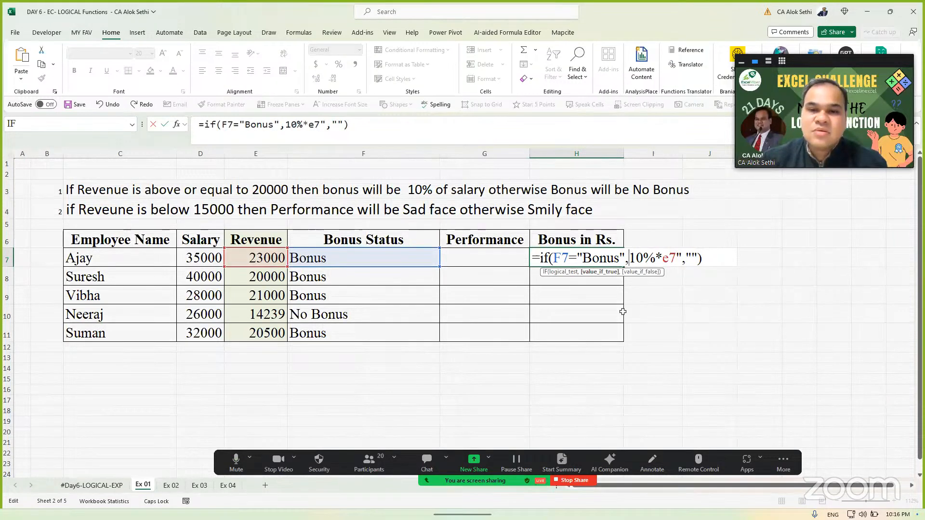
pyautogui.click(678, 258)
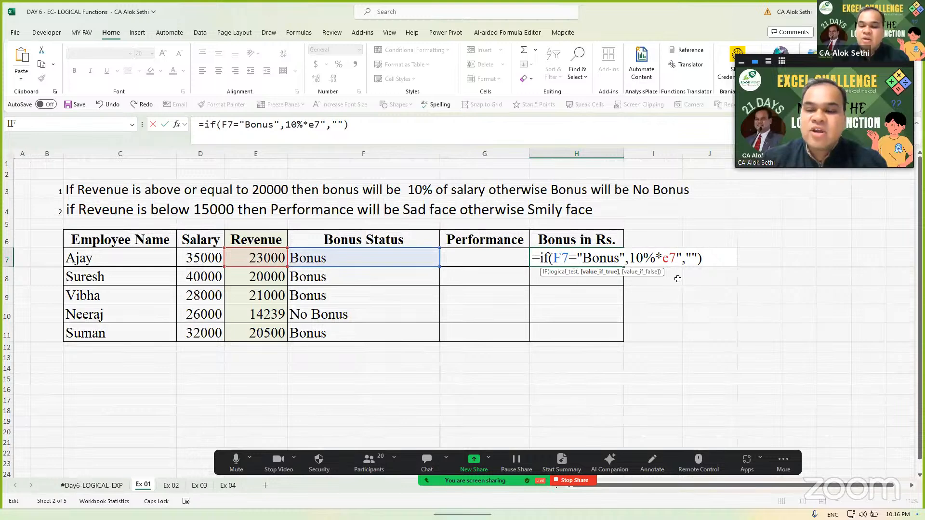
pyautogui.press('Delete')
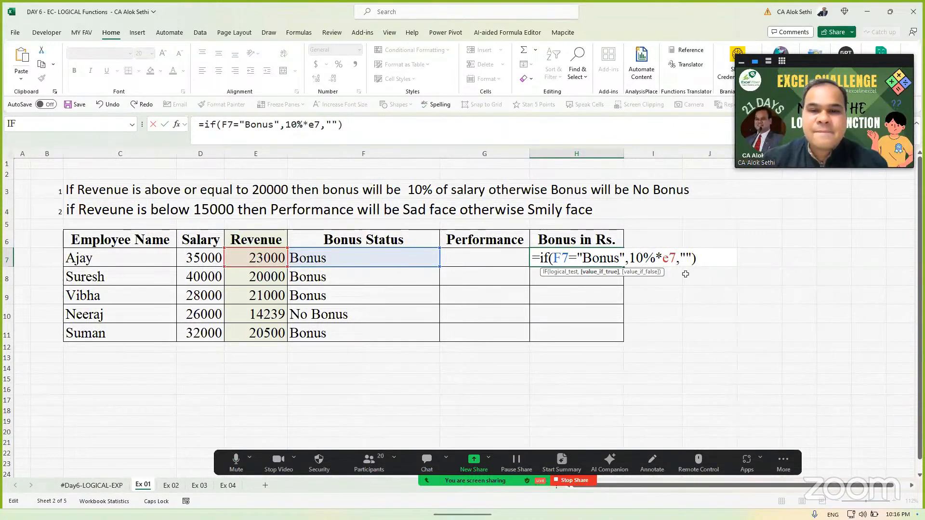
pyautogui.press('Return')
# Step: Fill the bonus formula down H7:H11 and open Neeraj's blank H10 formula
pyautogui.press('Up')
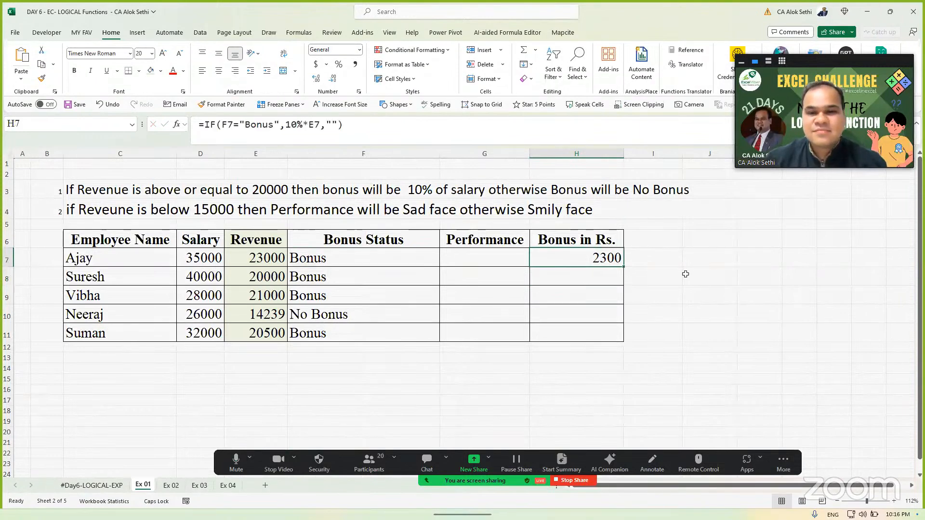
pyautogui.hotkey('shift', 'Down')
pyautogui.hotkey('shift', 'Down')
pyautogui.hotkey('shift', 'Down')
pyautogui.hotkey('shift', 'Down')
pyautogui.hotkey('shift', 'Down')
pyautogui.hotkey('shift', 'Up')
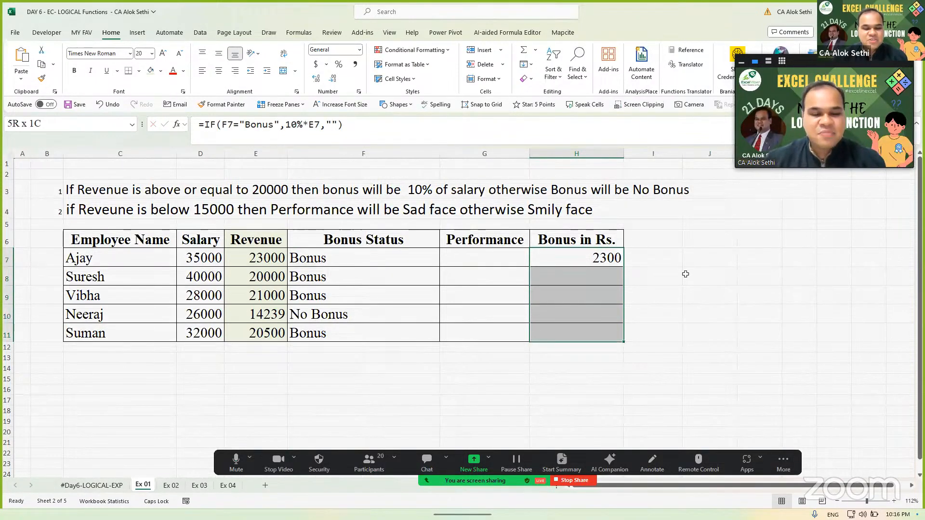
pyautogui.hotkey('ctrl', 'd')
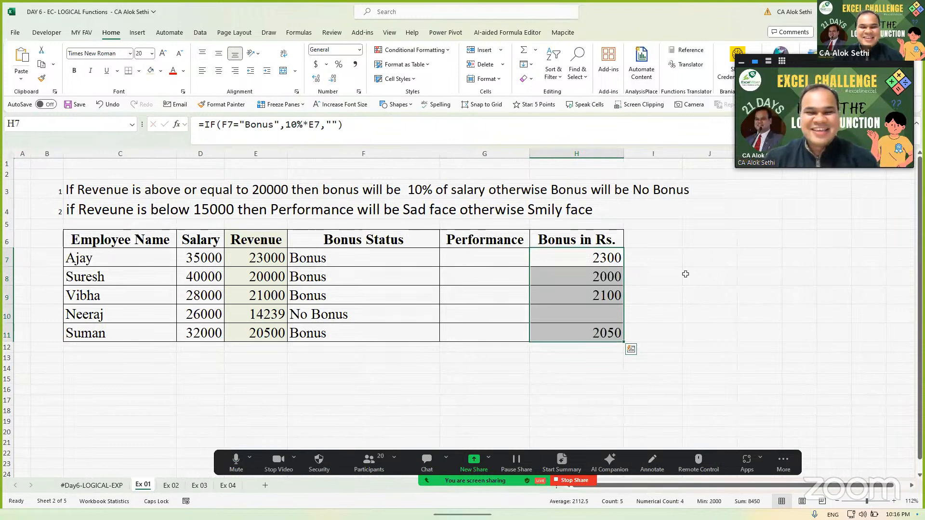
pyautogui.press('Down')
pyautogui.press('Down')
pyautogui.press('Down')
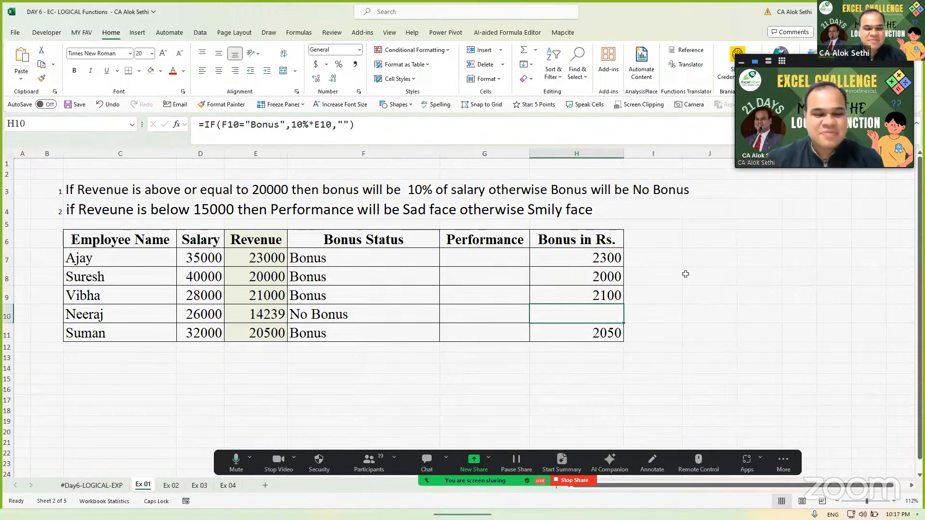
pyautogui.press('F2')
# Step: Replace the empty-string result with 0 in the H10 and H7 bonus formulas
pyautogui.press('Left')
pyautogui.press('Left')
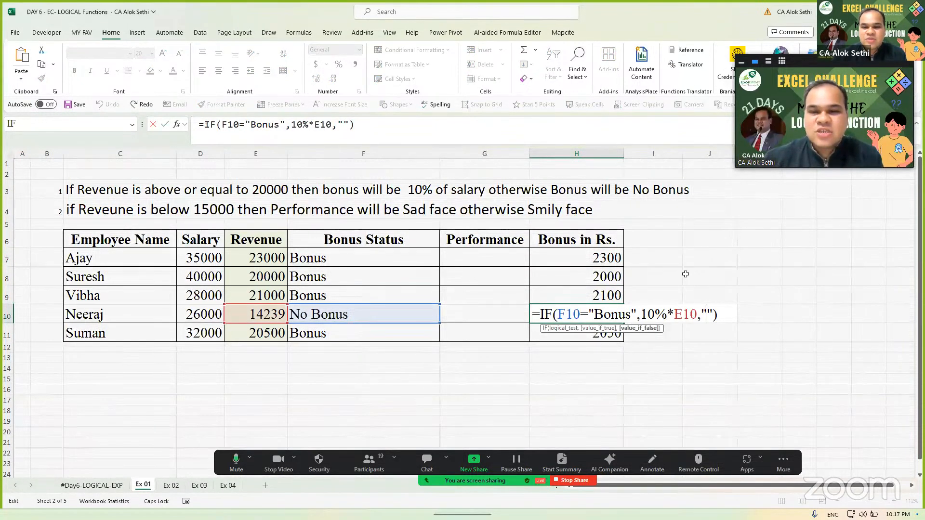
pyautogui.write('0')
pyautogui.press('Return')
pyautogui.press('Up')
pyautogui.press('Up')
pyautogui.press('Up')
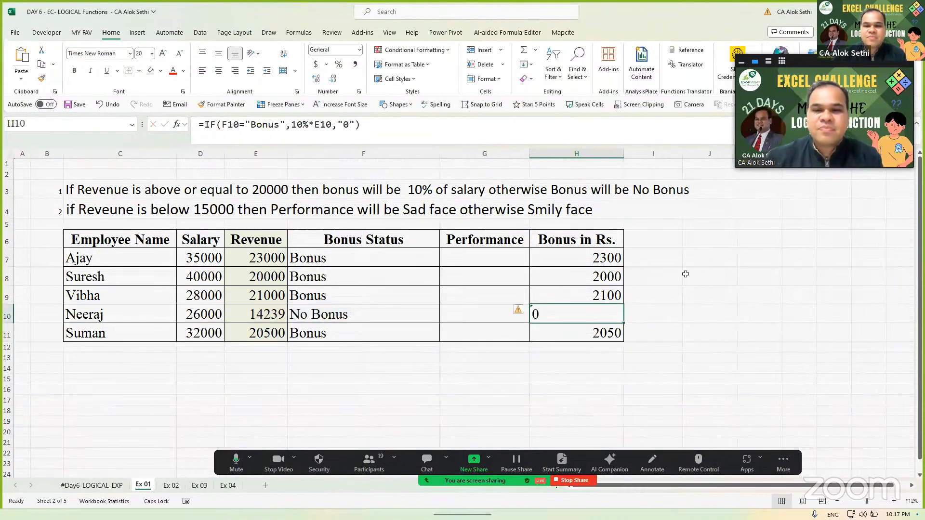
pyautogui.press('Up')
pyautogui.press('F2')
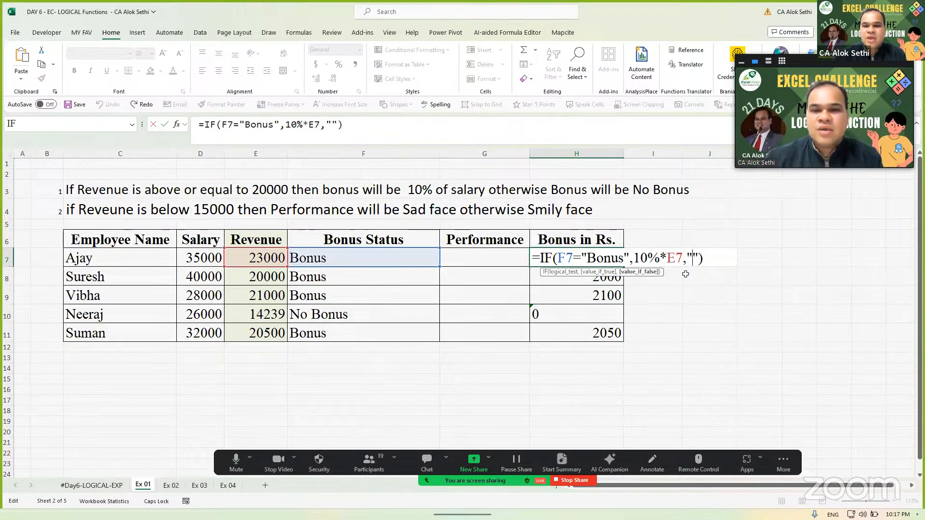
pyautogui.press('Left')
pyautogui.press('BackSpace')
pyautogui.press('BackSpace')
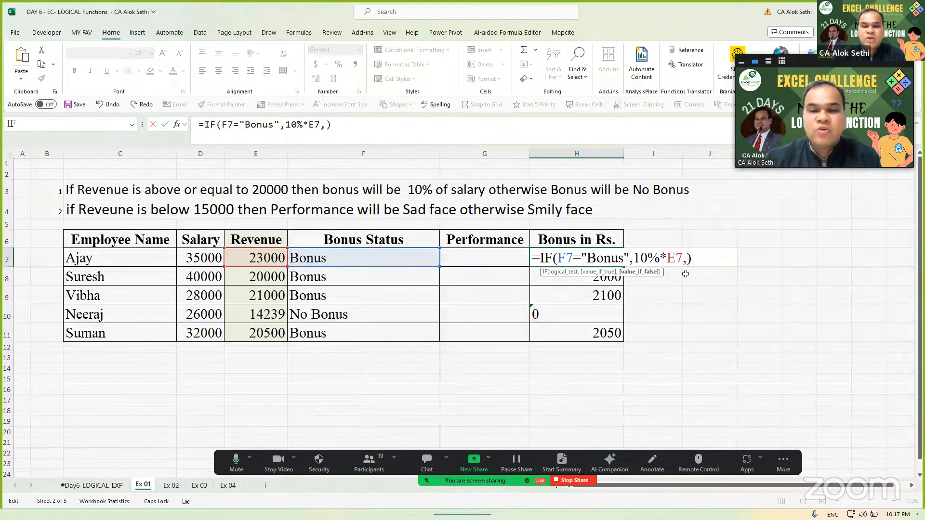
pyautogui.write('0')
pyautogui.press('Return')
# Step: Drag H7's formula down to H11 and review the H10 and H7 formulas
pyautogui.press('Up')
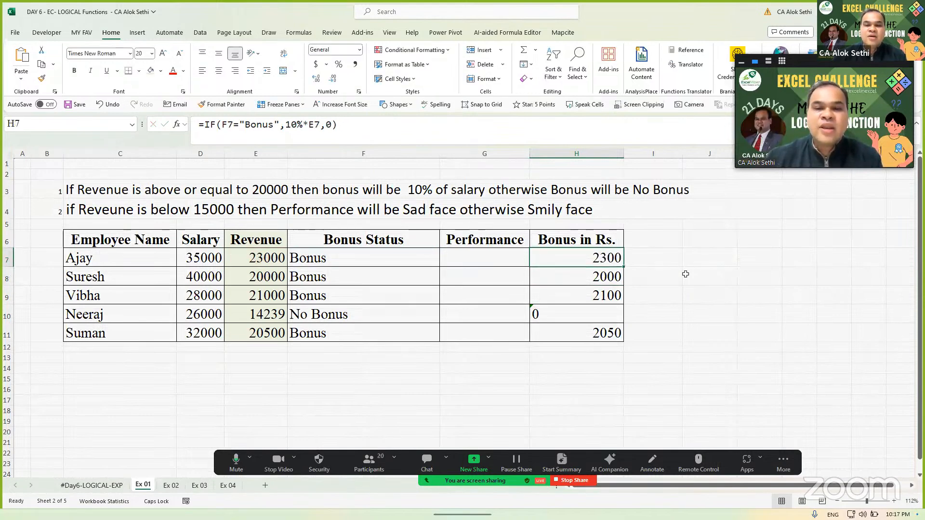
pyautogui.moveTo(624, 267); pyautogui.dragTo(621, 338)
pyautogui.click(591, 317)
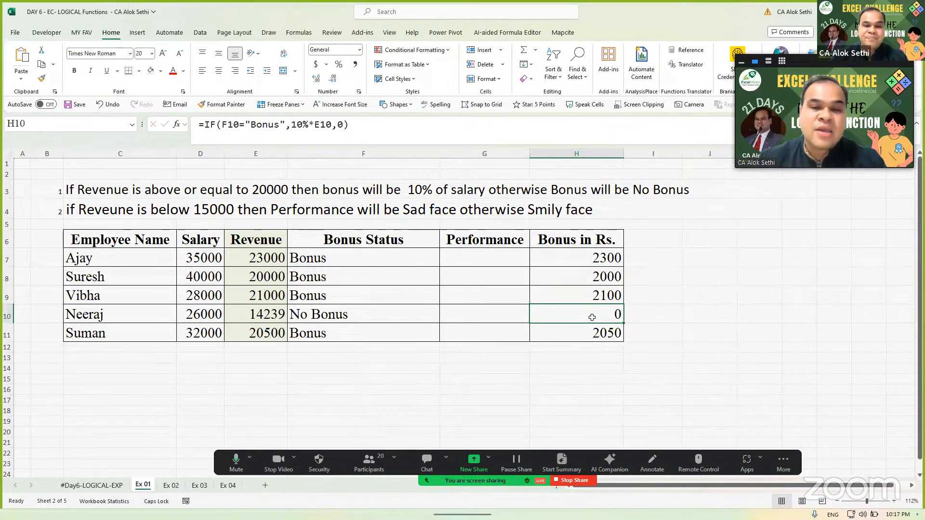
pyautogui.click(570, 260)
pyautogui.doubleClick(569, 260)
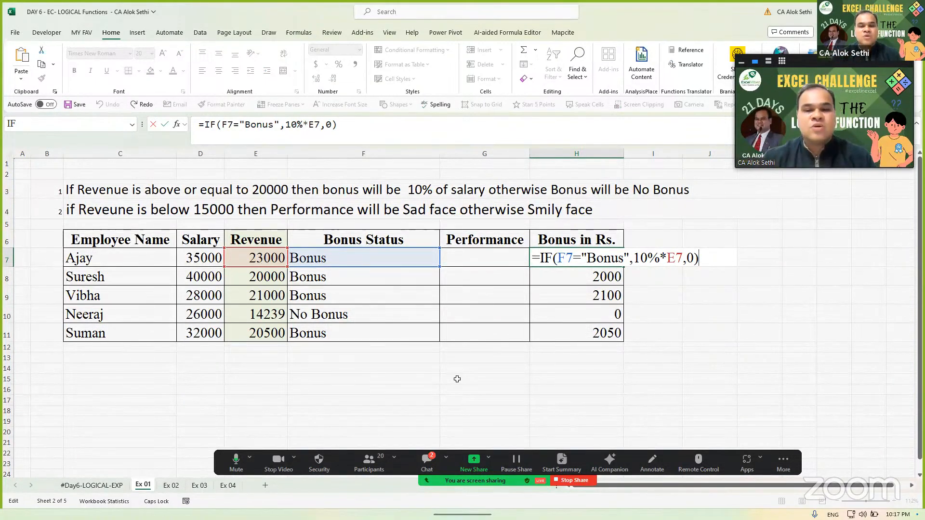
pyautogui.hotkey('ctrl', 'Return')
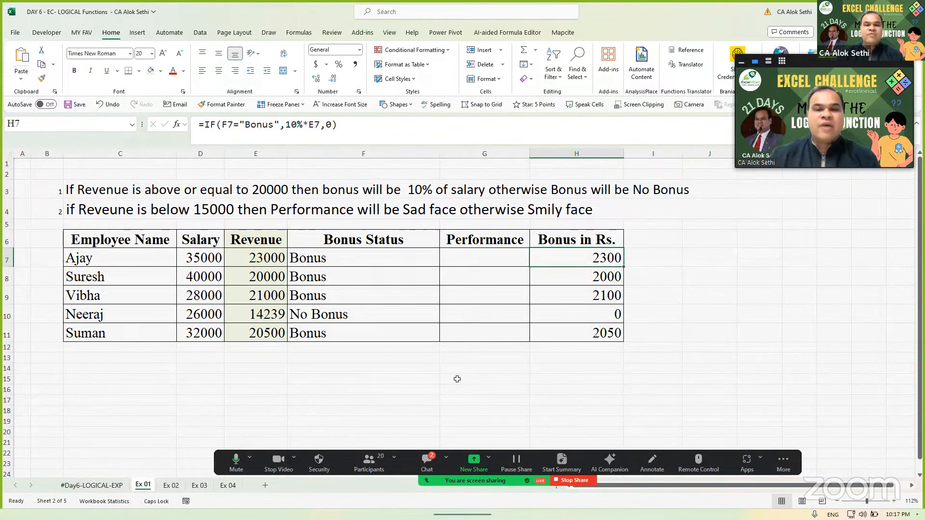
pyautogui.click(419, 452)
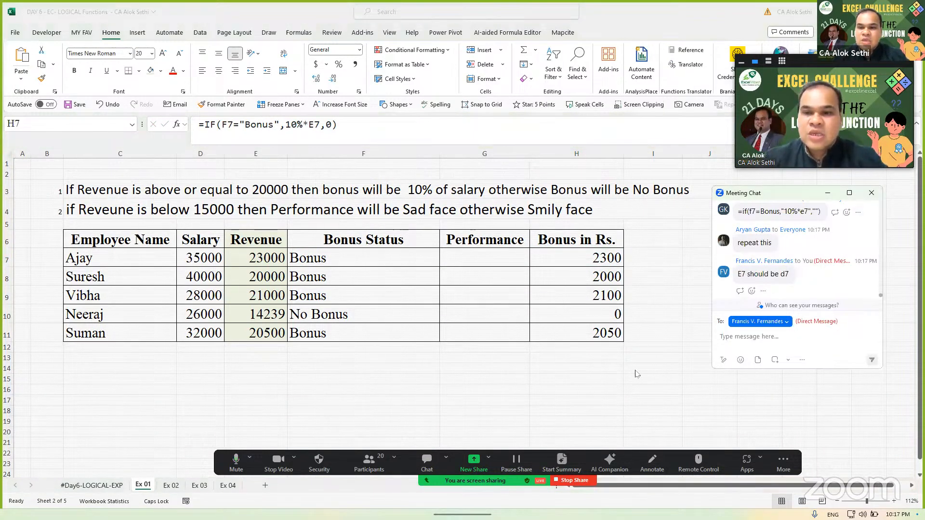
pyautogui.hotkey('alt', 'h')
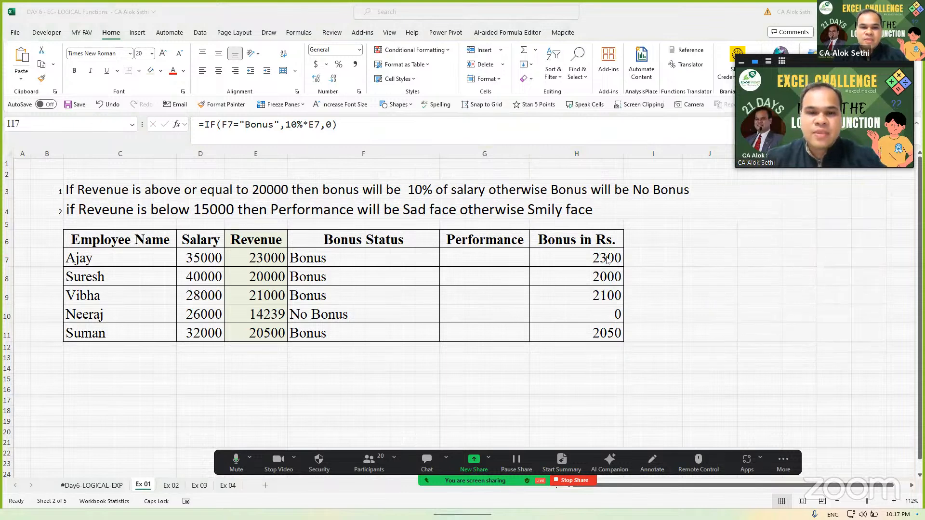
pyautogui.click(607, 257)
pyautogui.doubleClick(606, 258)
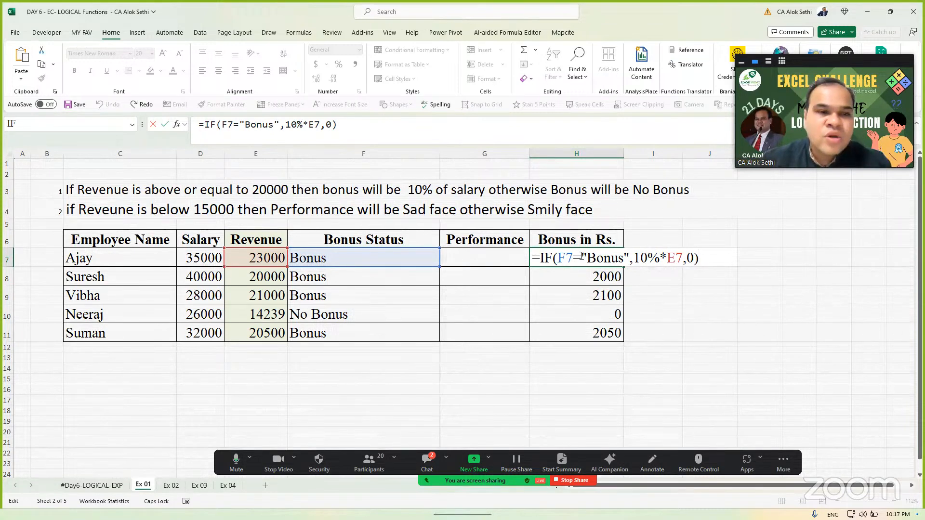
# Step: Change H7's bonus to 10% of Salary (D7) and fill it down to H11
pyautogui.click(673, 258)
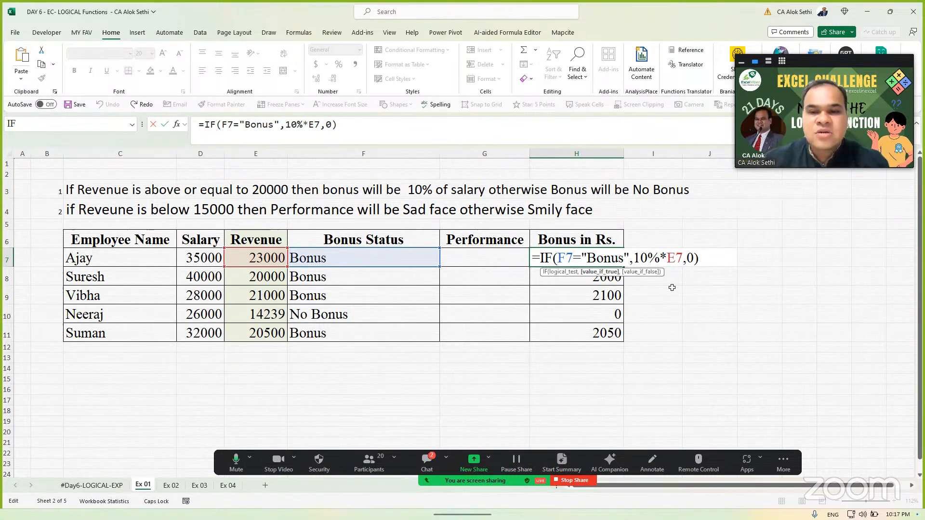
pyautogui.press('BackSpace')
pyautogui.write('D')
pyautogui.press('Return')
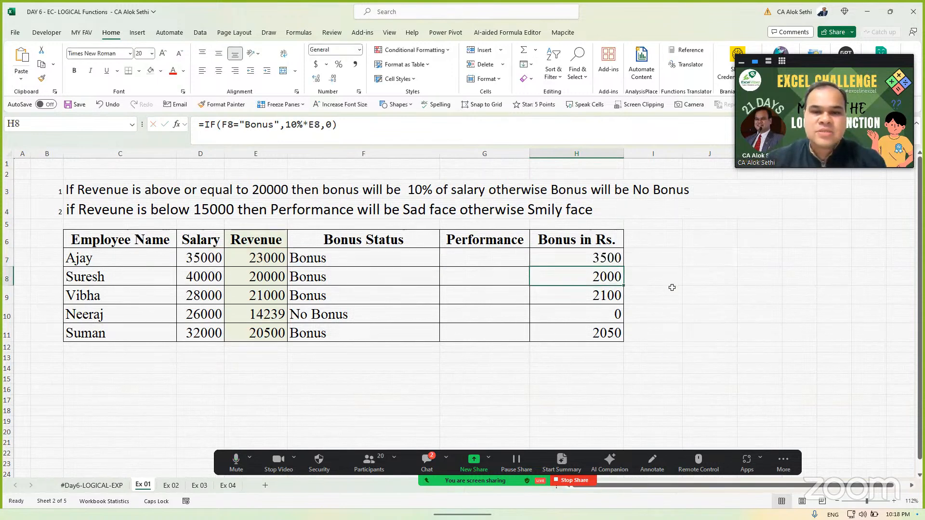
pyautogui.press('Up')
pyautogui.hotkey('shift', 'Down')
pyautogui.hotkey('shift', 'Down')
pyautogui.hotkey('shift', 'Down')
pyautogui.hotkey('shift', 'Down')
pyautogui.hotkey('shift', 'Down')
pyautogui.hotkey('shift', 'Up')
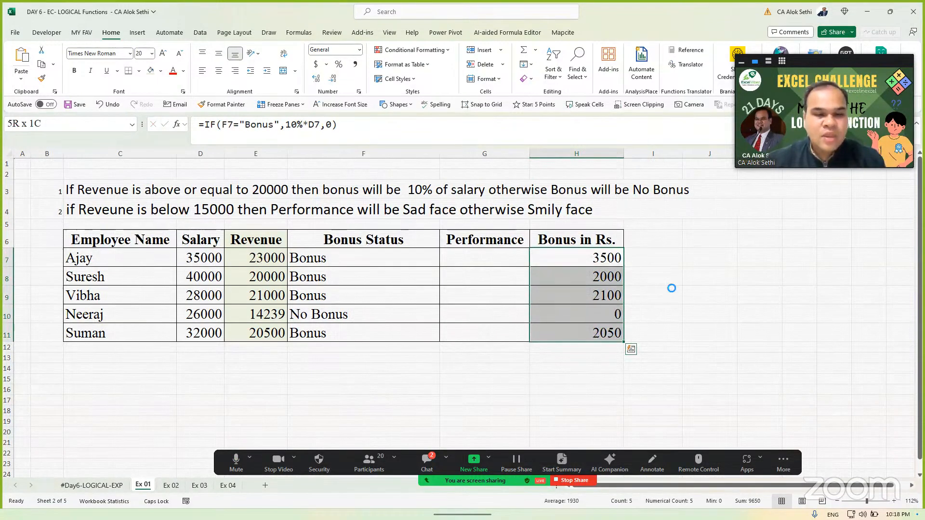
pyautogui.hotkey('ctrl', 'd')
# Step: Check each bonus formula H7–H11, giving 3500, 4000, 2800, 0 and 3200
pyautogui.press('Down')
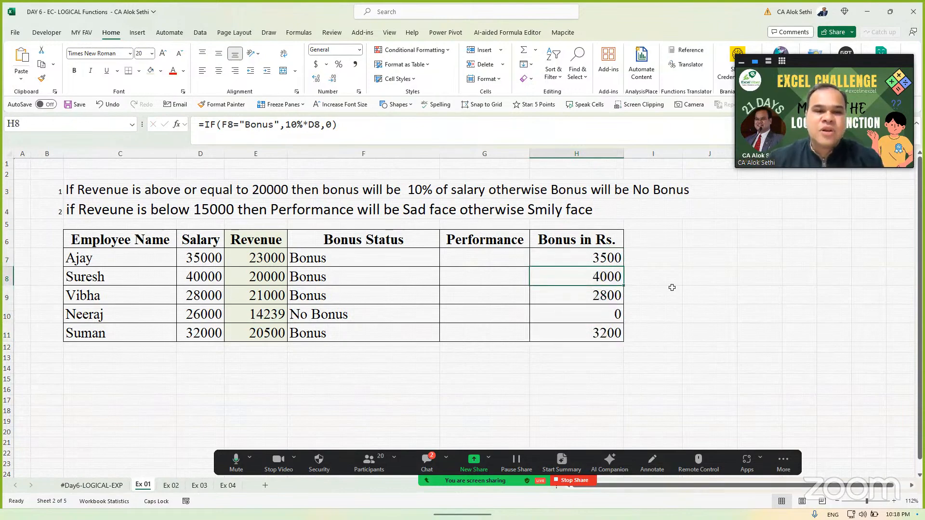
pyautogui.press('Up')
pyautogui.press('F2')
pyautogui.press('Return')
pyautogui.press('F2')
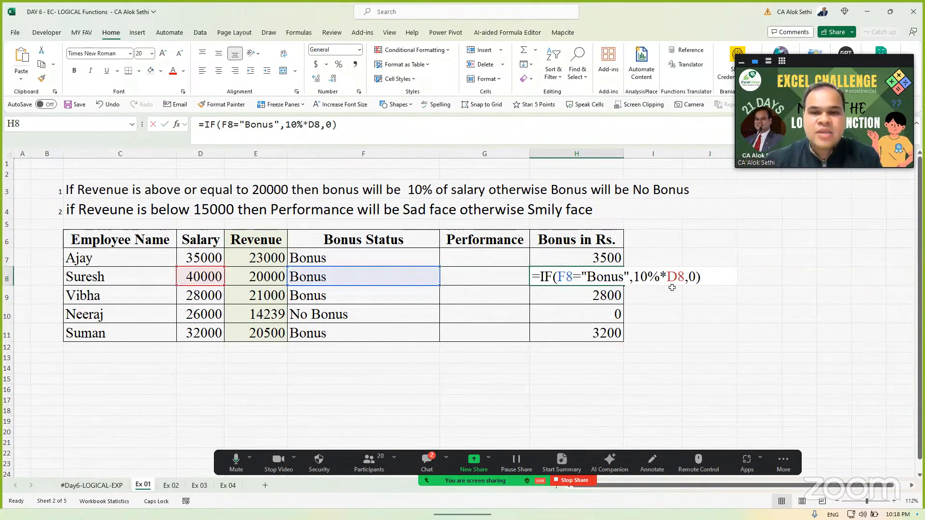
pyautogui.press('Return')
pyautogui.press('F2')
pyautogui.press('Return')
pyautogui.press('F2')
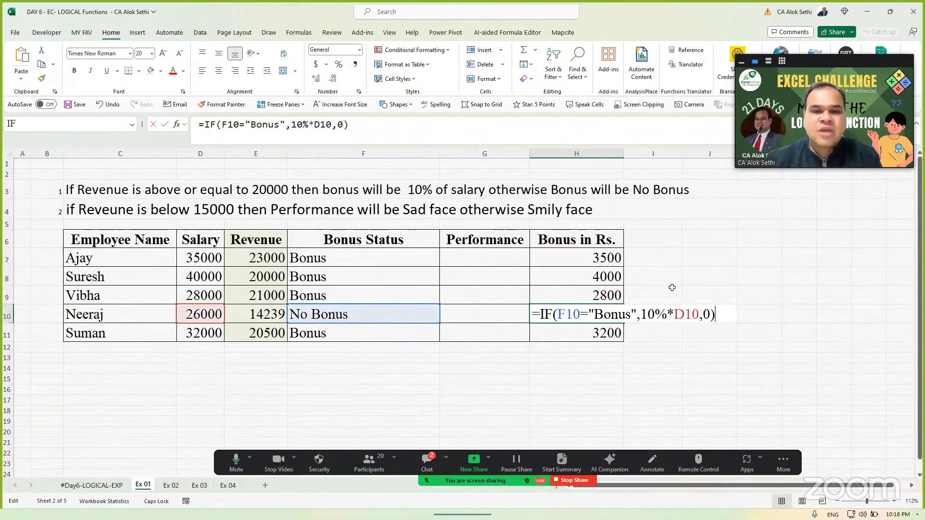
pyautogui.press('Return')
pyautogui.press('F2')
pyautogui.press('Escape')
pyautogui.press('Up')
pyautogui.press('Up')
pyautogui.press('Up')
pyautogui.press('Up')
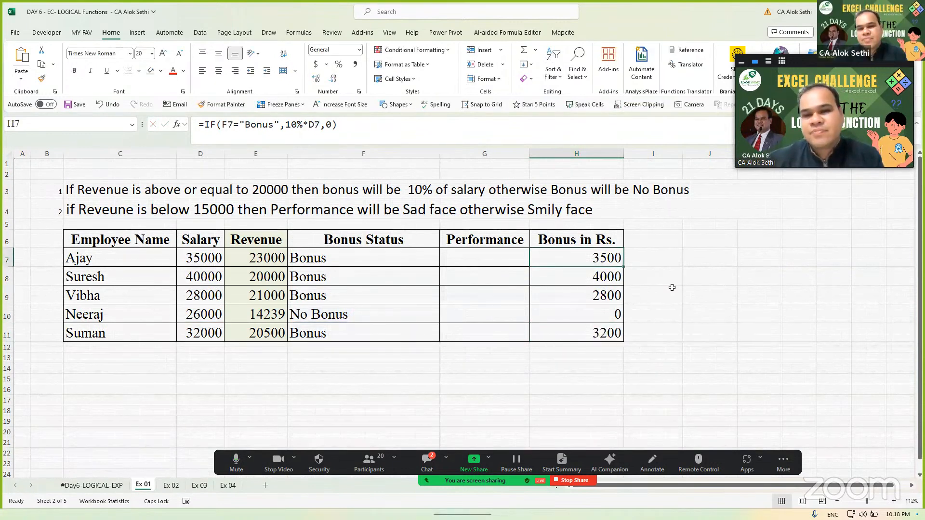
pyautogui.press('Left')
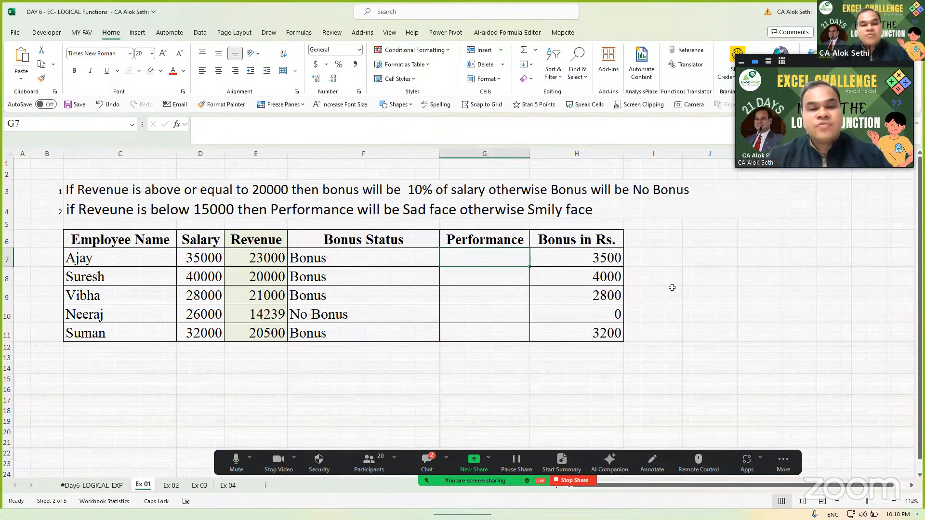
# Step: Make the row 3 revenue-above-20000 condition sentence bold
pyautogui.click(134, 190)
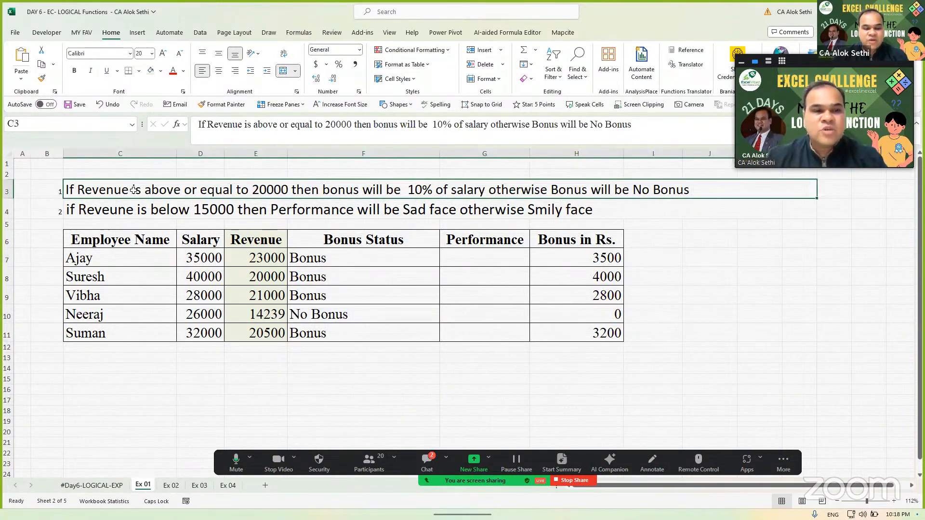
pyautogui.hotkey('ctrl', 'b')
pyautogui.click(75, 213)
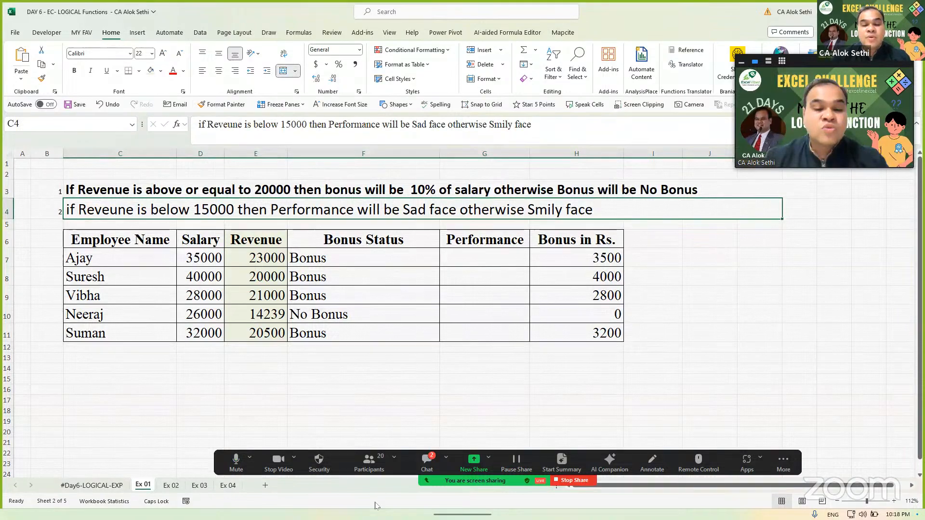
# Step: Send the emoji shortcut tip 'win + (.)' to Everyone in the meeting chat
pyautogui.click(426, 461)
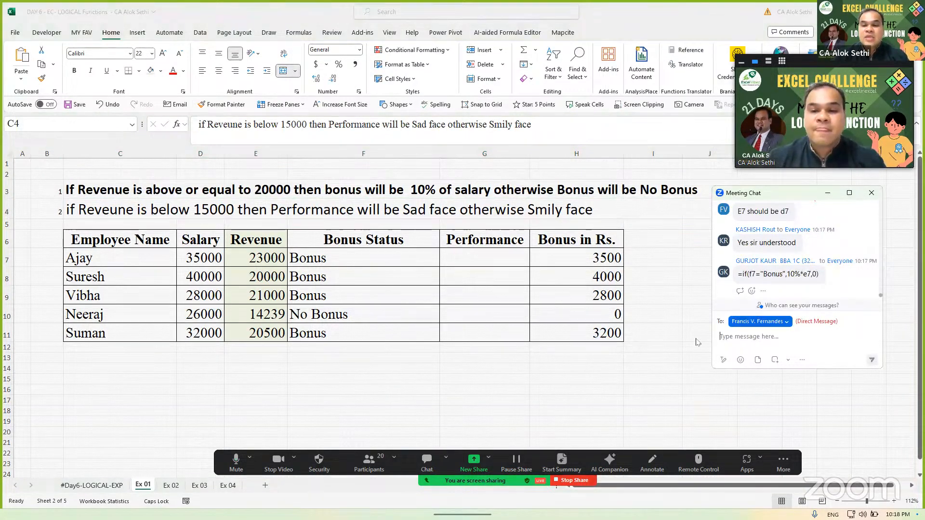
pyautogui.click(760, 322)
pyautogui.click(789, 353)
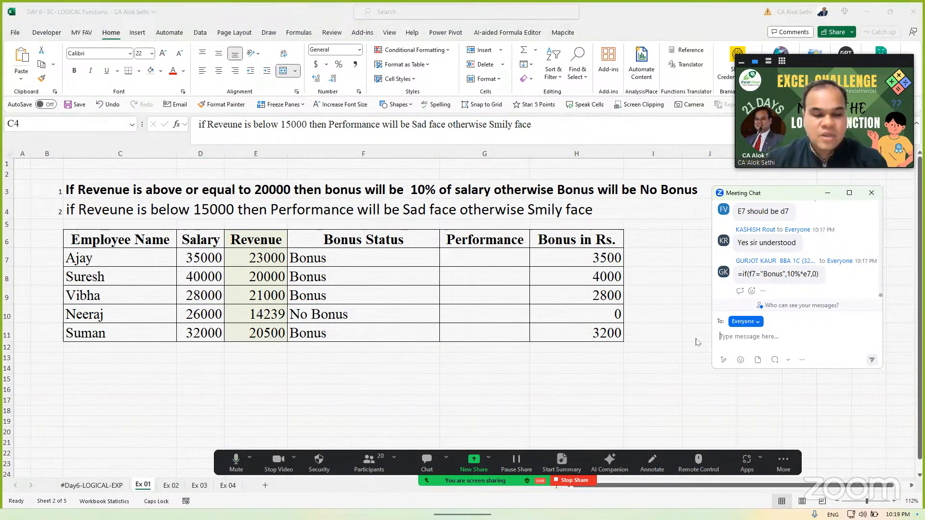
pyautogui.write('win')
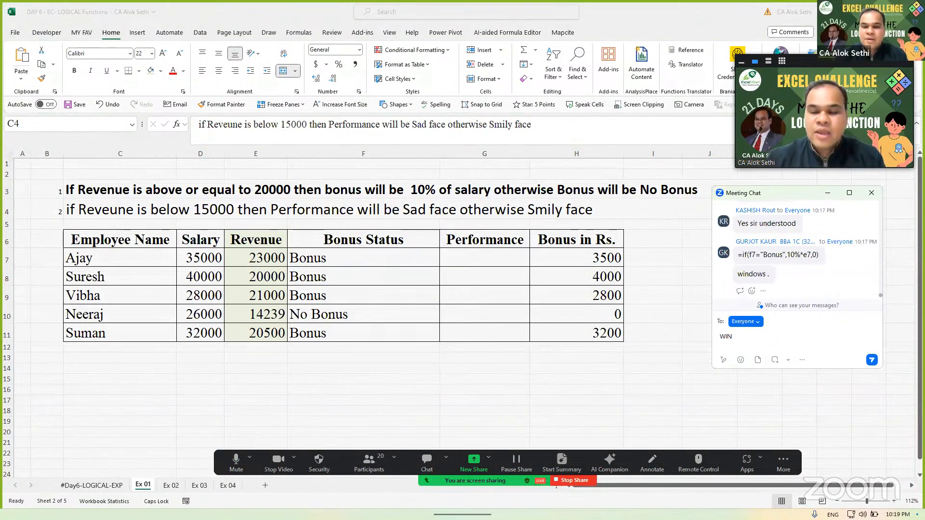
pyautogui.write(' + ')
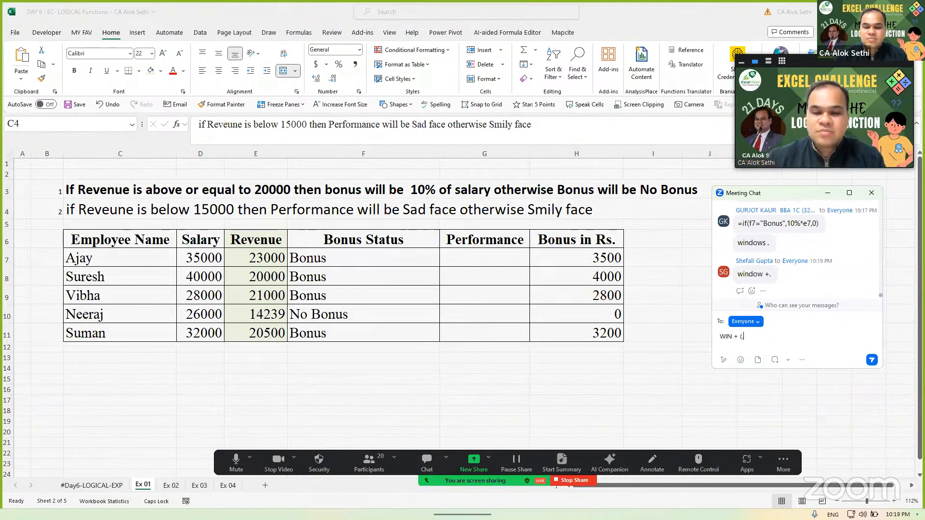
pyautogui.write('(.)')
pyautogui.press('Return')
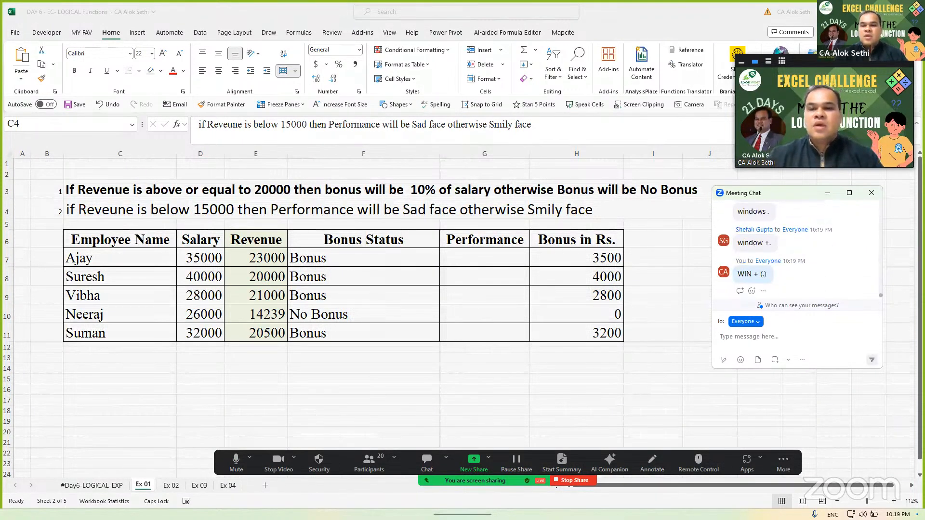
pyautogui.click(474, 258)
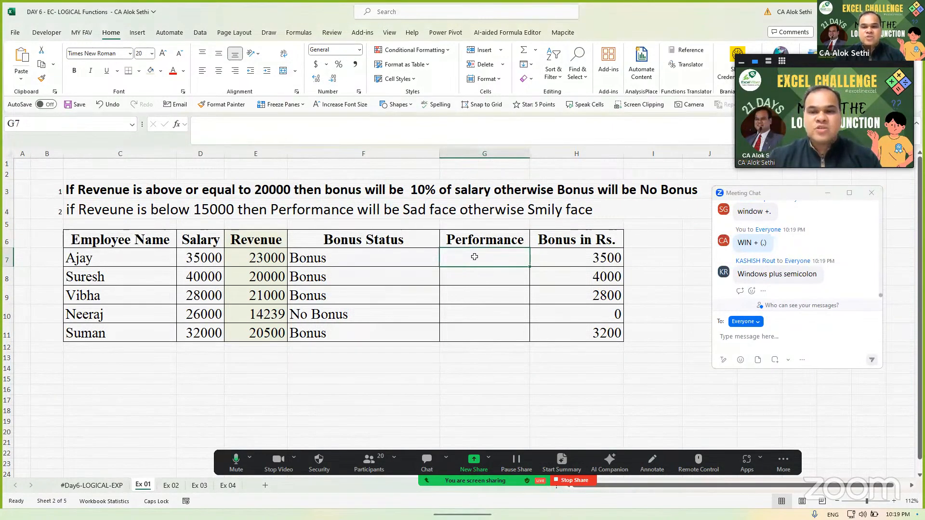
# Step: Open the Windows emoji panel for G7 with the Windows-key shortcut
pyautogui.press('super+semicolon')
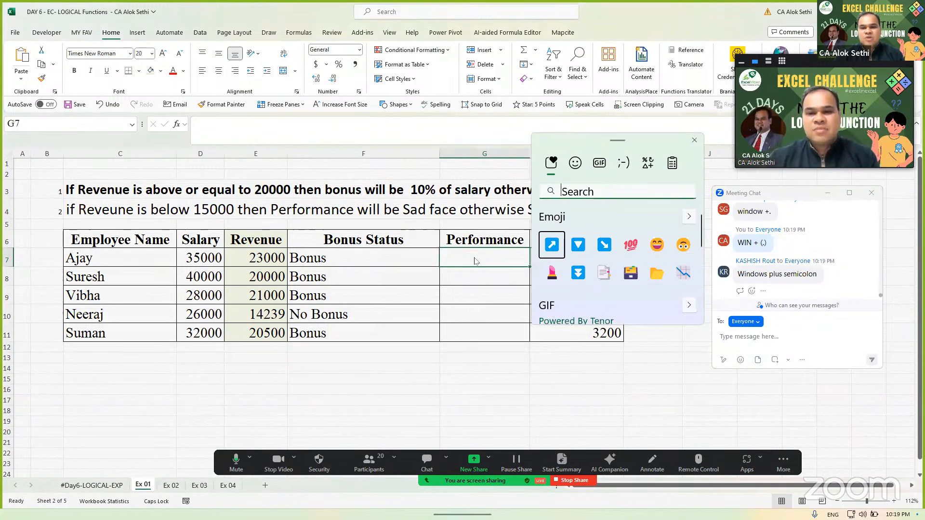
pyautogui.press('Escape')
pyautogui.press('super+semicolon')
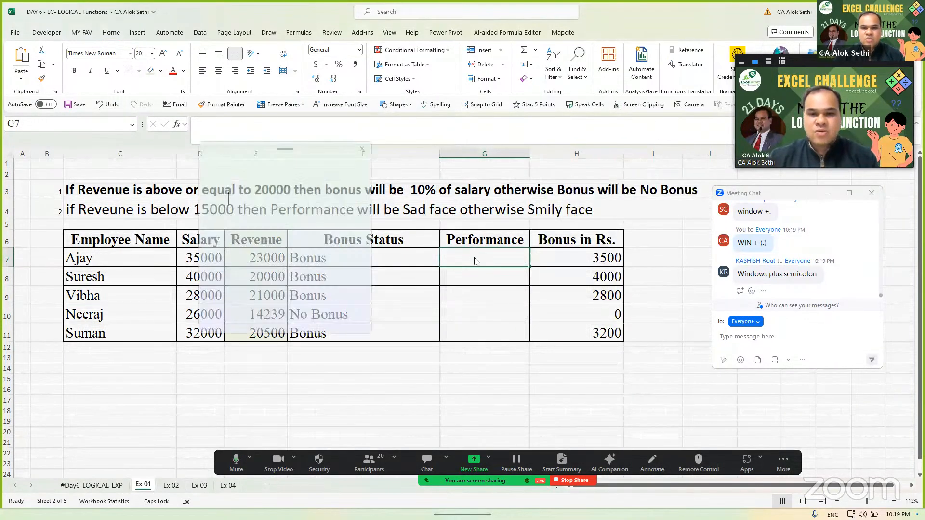
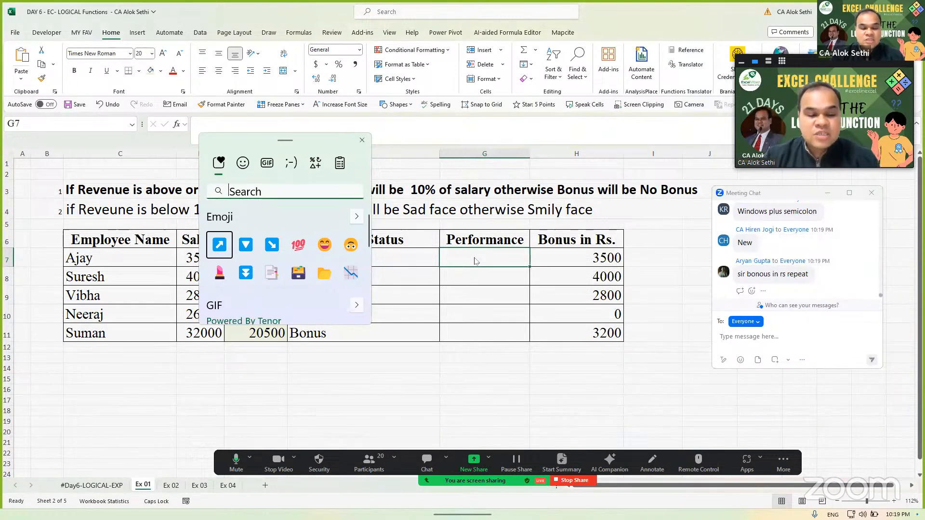
# Step: Search the emoji panel for SMILE and insert the grinning smiley into G7
pyautogui.write('SlMIL')
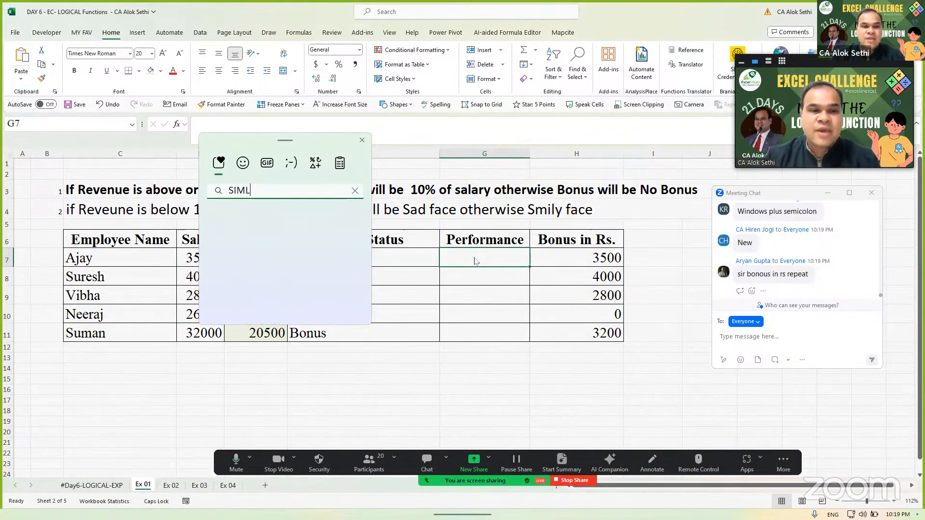
pyautogui.press('BackSpace')
pyautogui.press('BackSpace')
pyautogui.press('BackSpace')
pyautogui.press('BackSpace')
pyautogui.write('MILE')
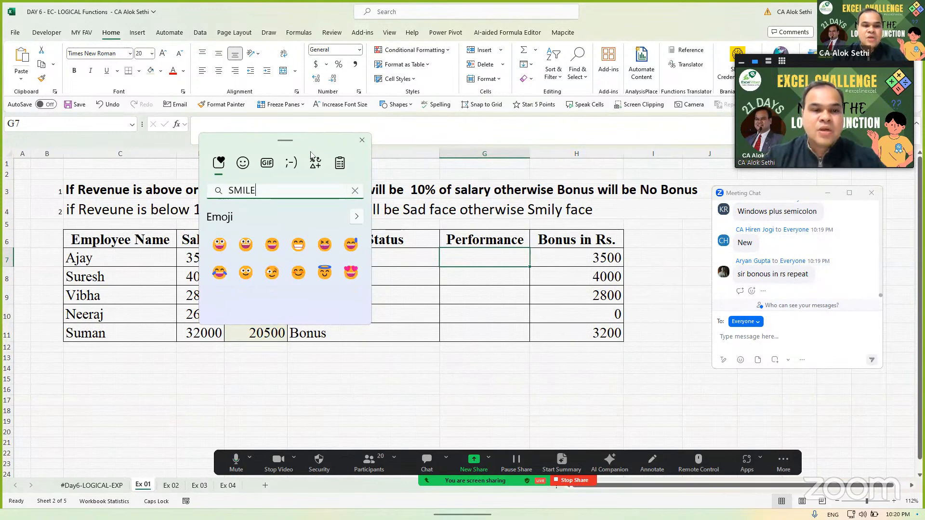
pyautogui.click(220, 244)
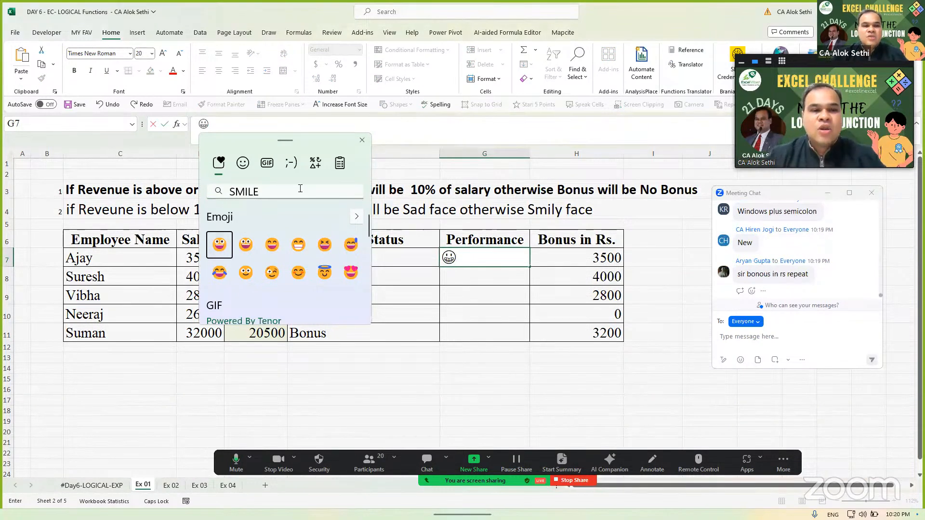
# Step: Search SAD and add one pensive sad-face emoji after the smiley in G7
pyautogui.press('BackSpace')
pyautogui.press('BackSpace')
pyautogui.press('BackSpace')
pyautogui.press('BackSpace')
pyautogui.press('BackSpace')
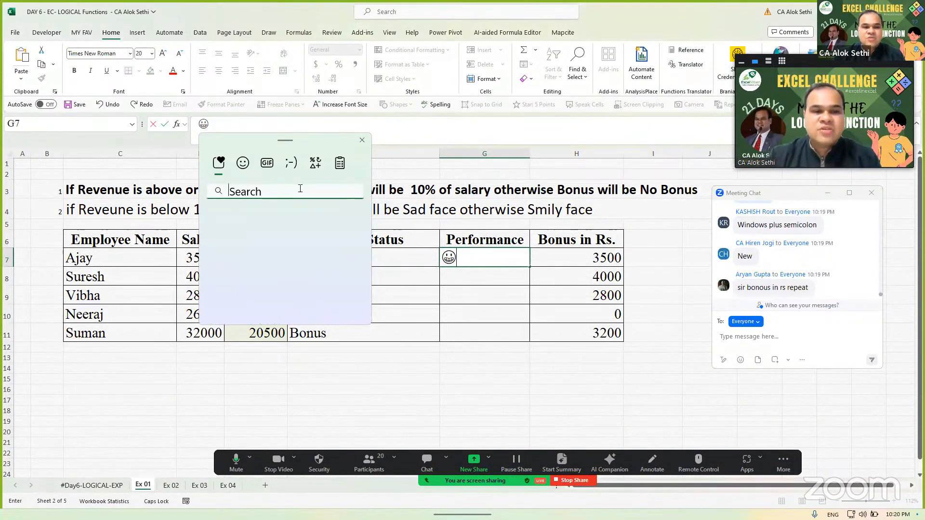
pyautogui.write('SAD')
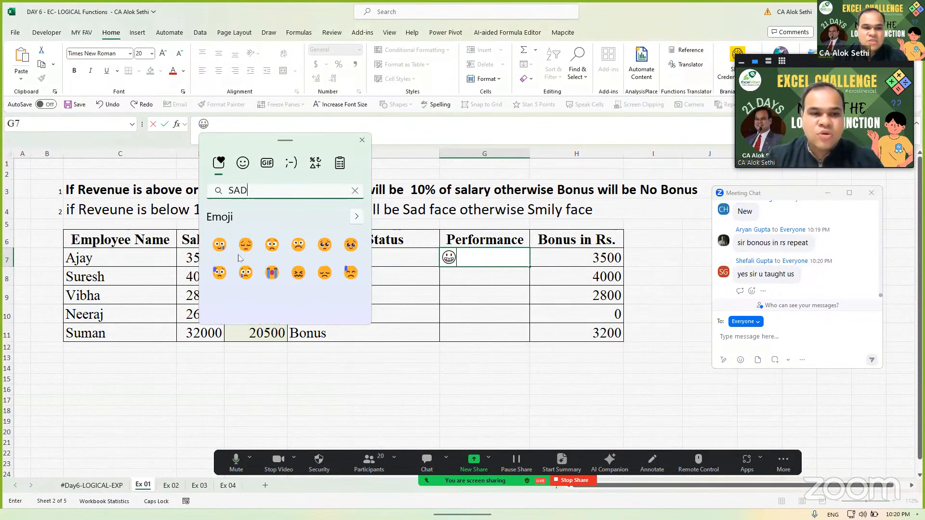
pyautogui.click(244, 257)
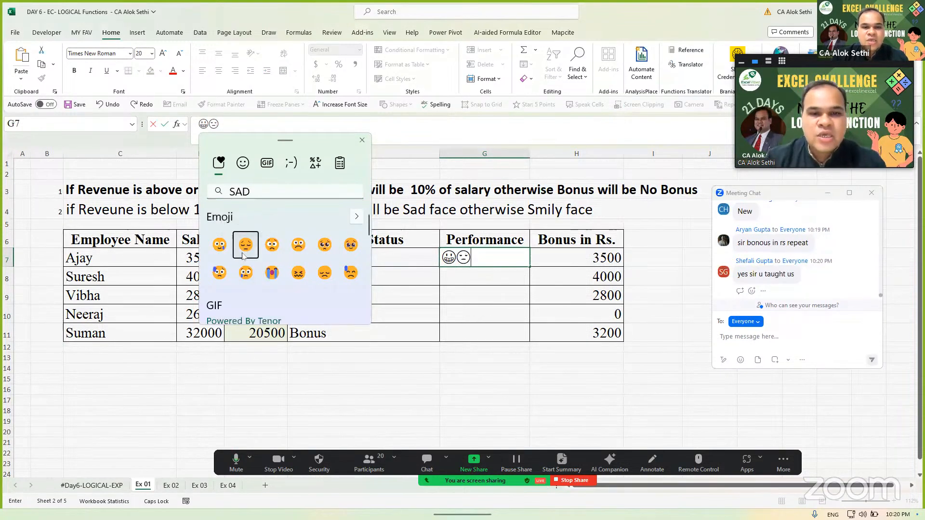
pyautogui.click(243, 256)
pyautogui.press('BackSpace')
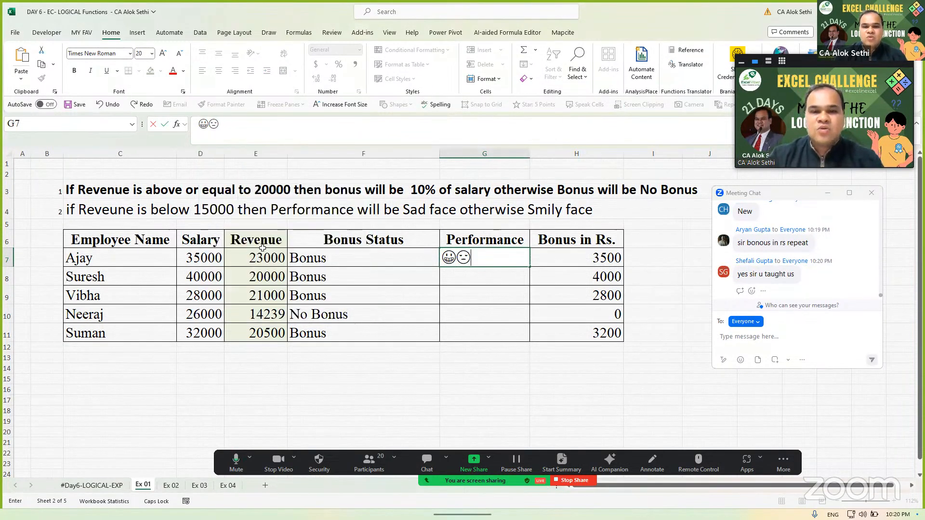
pyautogui.click(459, 290)
pyautogui.click(462, 263)
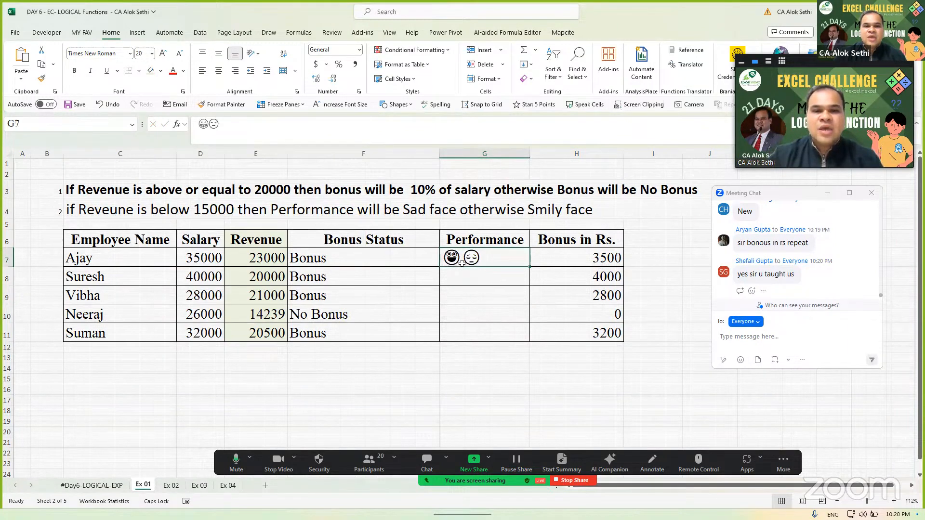
# Step: Move the emoji from G7 to J7, leaving only the smiley in J7
pyautogui.hotkey('ctrl', 'c')
pyautogui.press('Right')
pyautogui.press('Right')
pyautogui.press('Right')
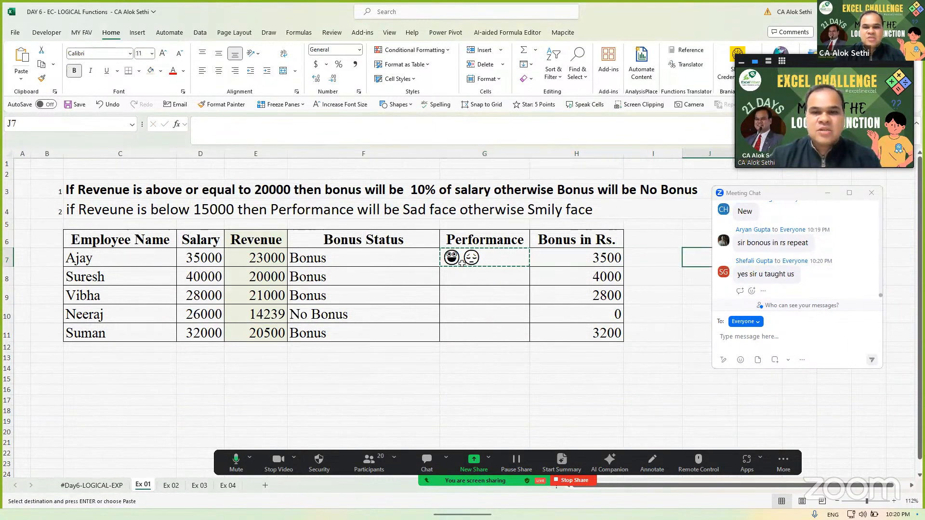
pyautogui.hscroll(2, 462, 262)
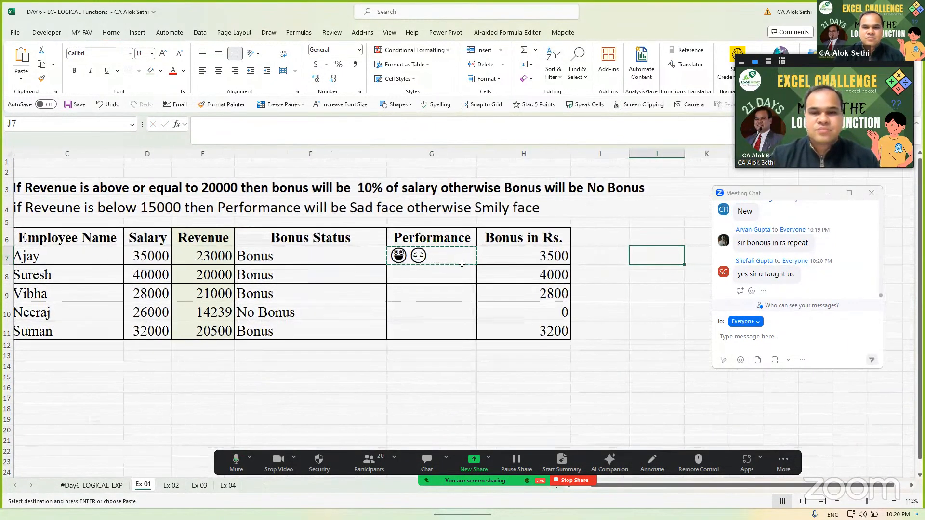
pyautogui.hotkey('ctrl', 'v')
pyautogui.press('F2')
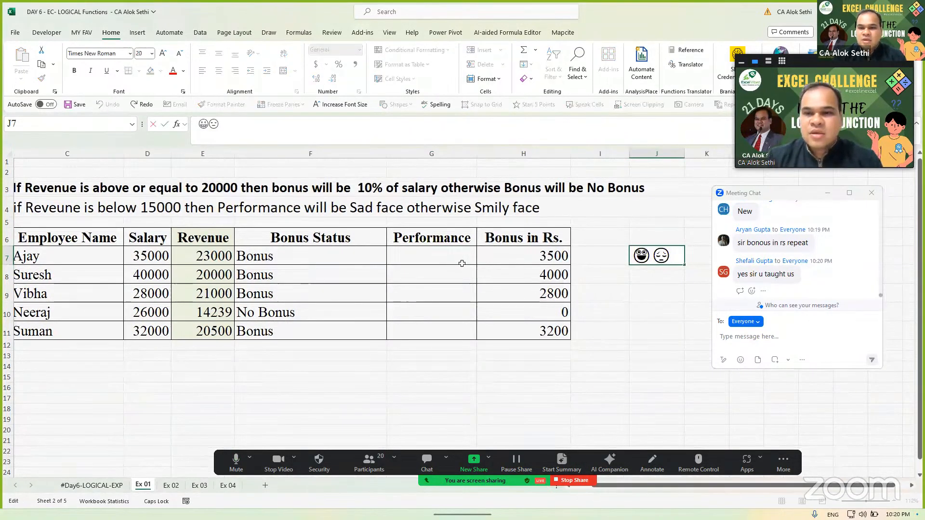
pyautogui.press('BackSpace')
pyautogui.press('Return')
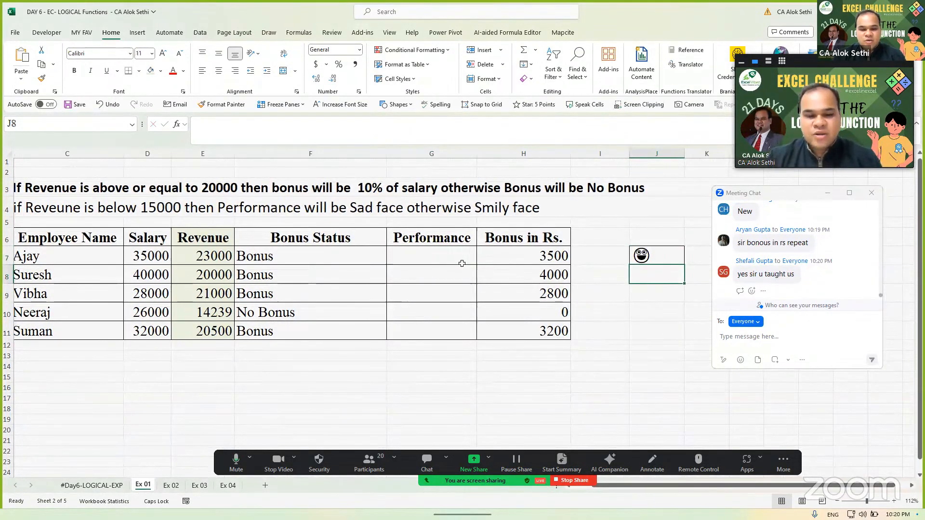
# Step: Put the sad-face emoji in J8, enlarge it to size 18 and middle-align it
pyautogui.write('😞')
pyautogui.press('Return')
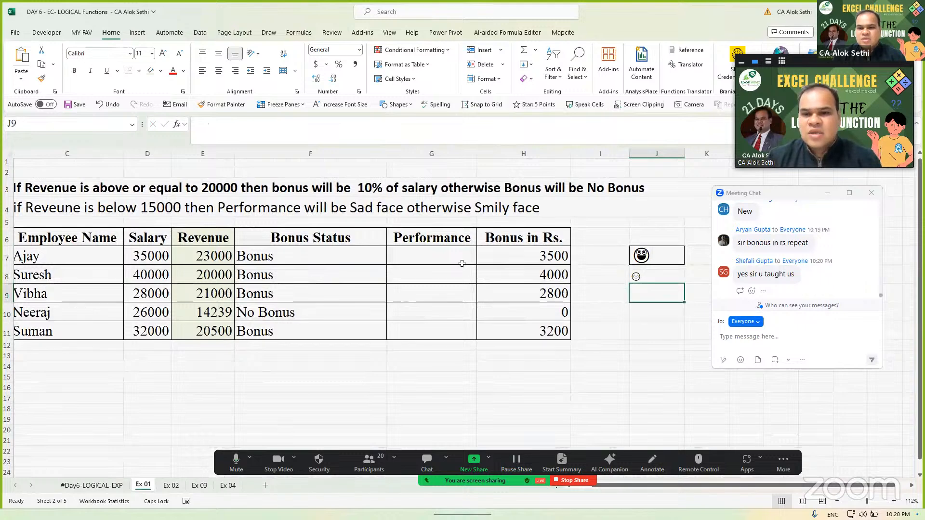
pyautogui.press('Up')
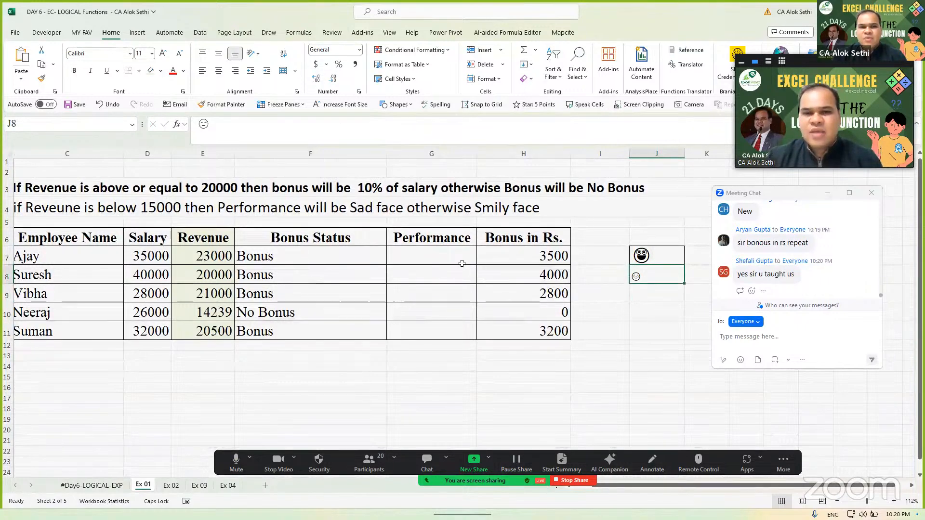
pyautogui.click(163, 53)
pyautogui.click(163, 53)
pyautogui.click(164, 53)
pyautogui.click(163, 53)
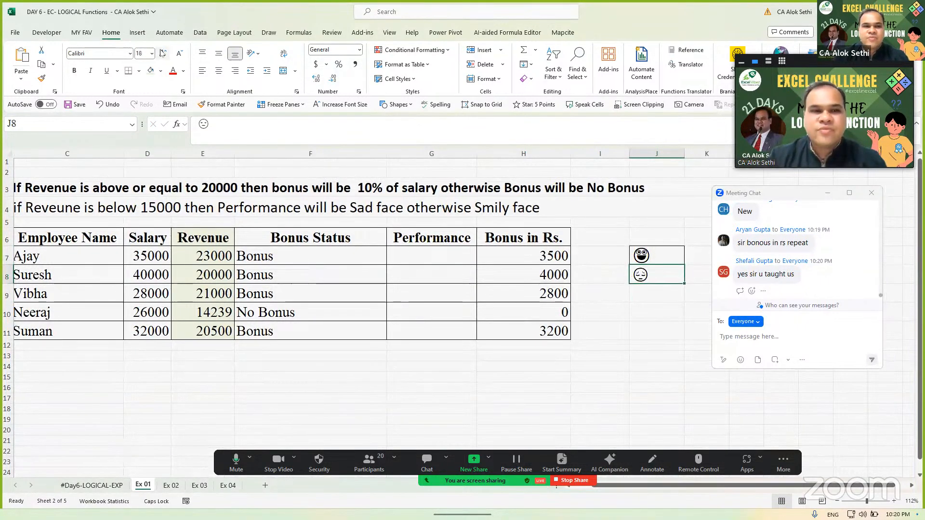
pyautogui.click(218, 53)
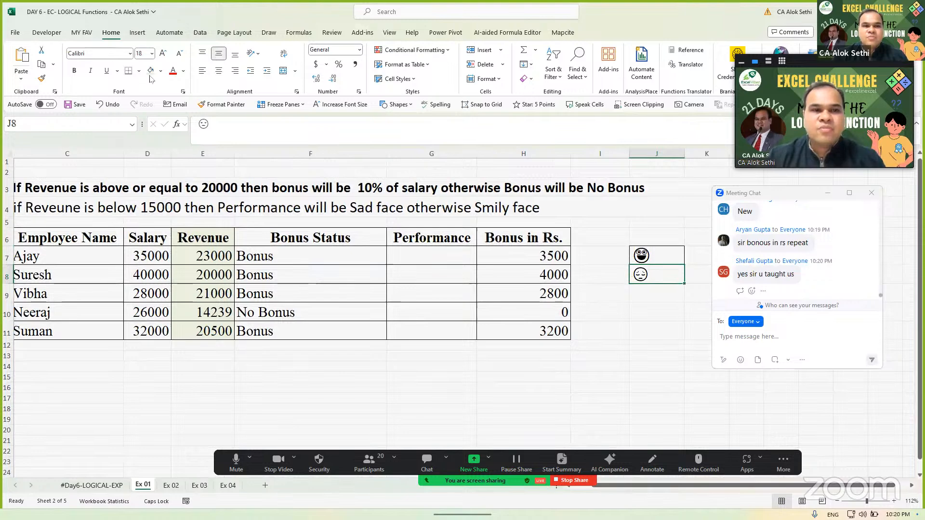
# Step: Make the J7 smiley and the J8 sad face red from Standard Colors
pyautogui.click(183, 70)
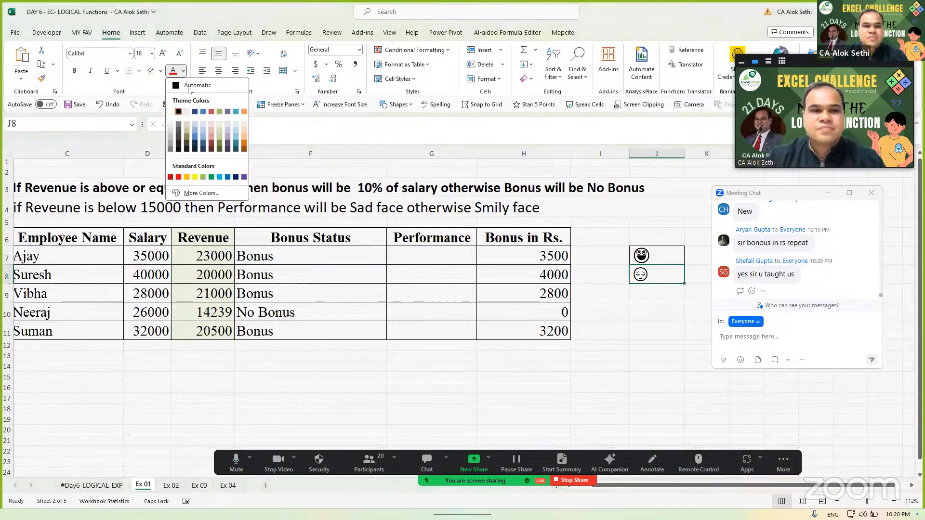
pyautogui.click(203, 112)
pyautogui.press('Up')
pyautogui.click(198, 110)
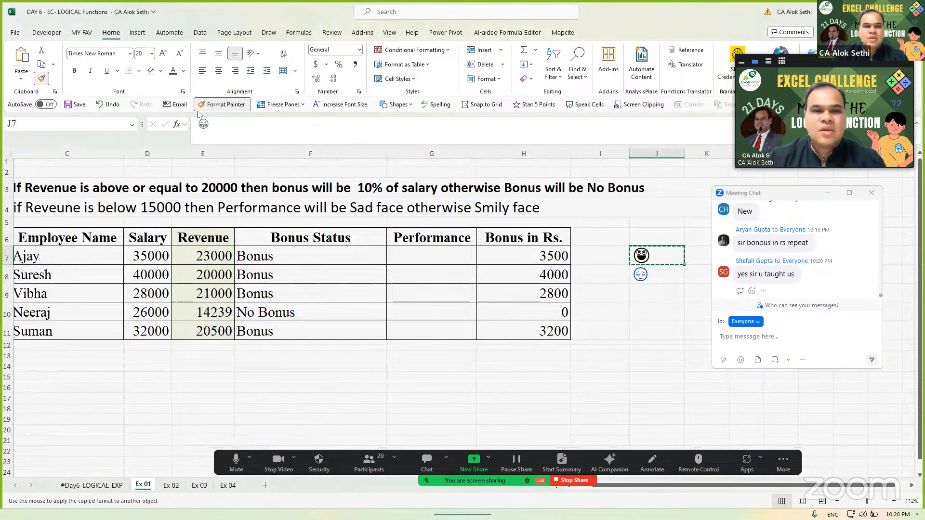
pyautogui.press('Escape')
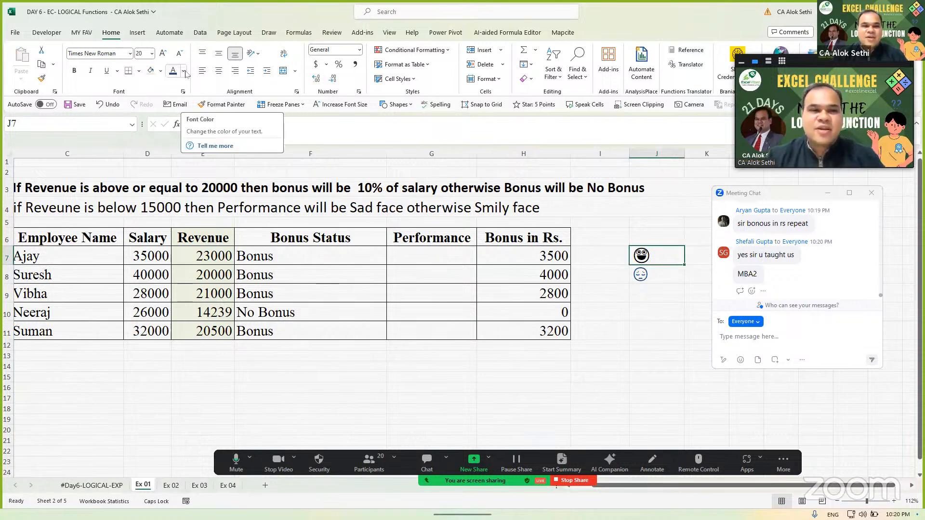
pyautogui.click(184, 72)
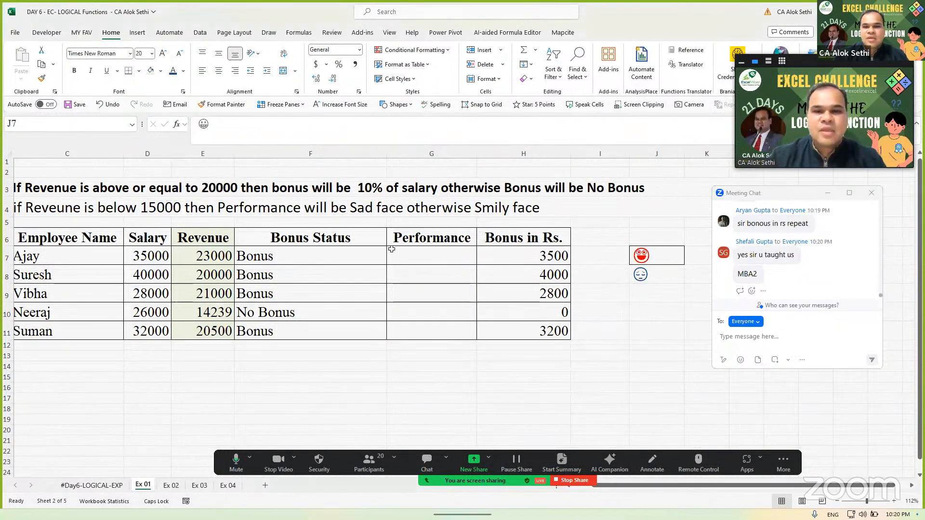
pyautogui.click(178, 177)
pyautogui.click(637, 277)
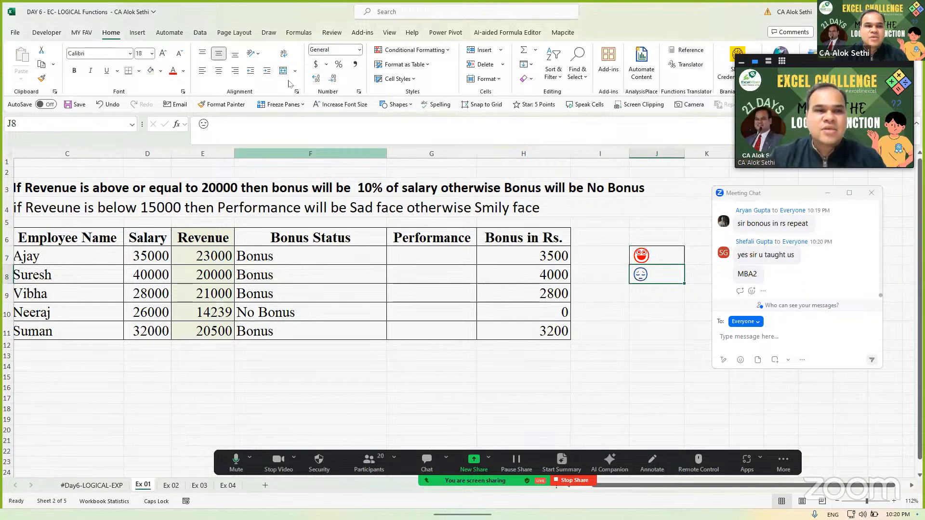
pyautogui.click(175, 71)
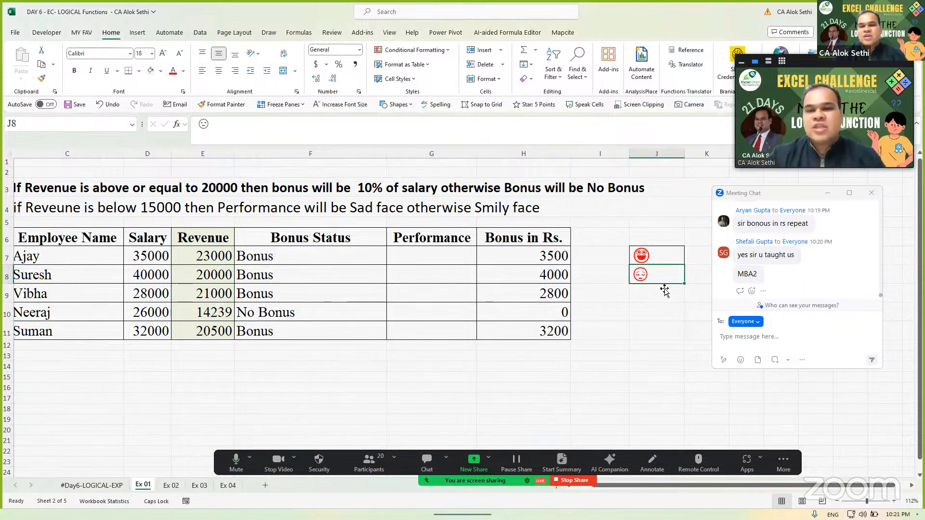
# Step: Enlarge the J8 sad face to size 20 and the J7 smiley to 24
pyautogui.click(401, 260)
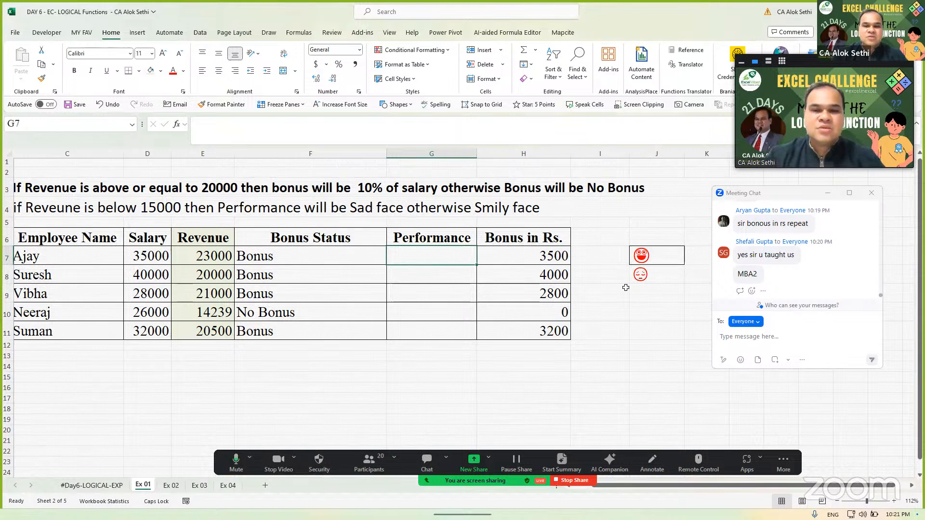
pyautogui.click(635, 281)
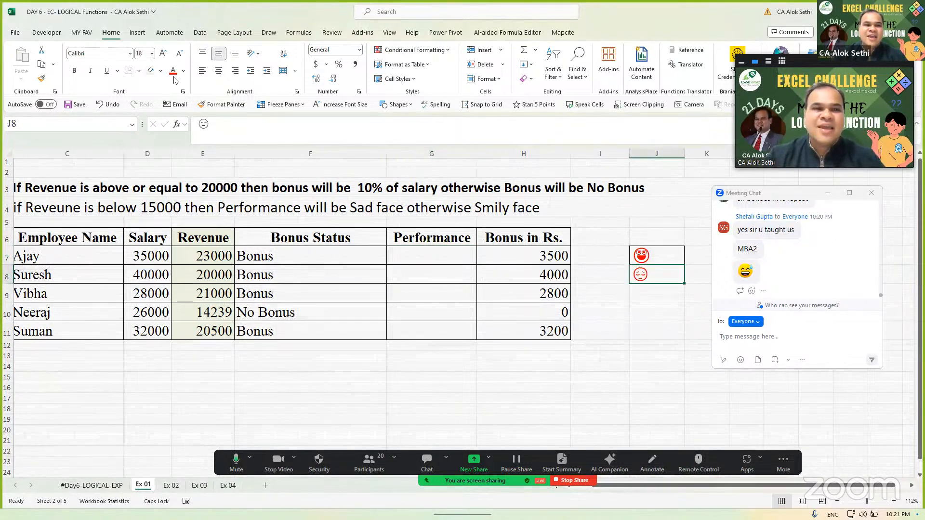
pyautogui.click(164, 54)
pyautogui.press('Up')
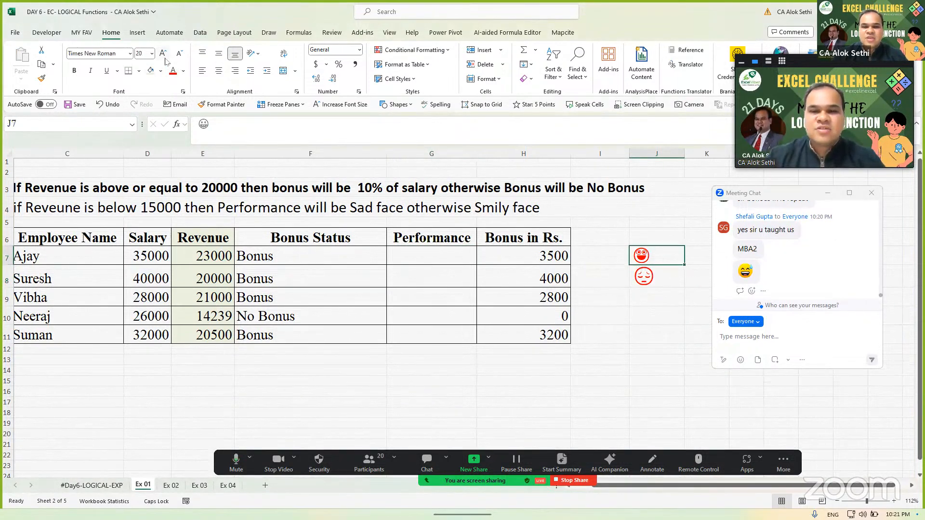
pyautogui.click(163, 54)
pyautogui.click(163, 53)
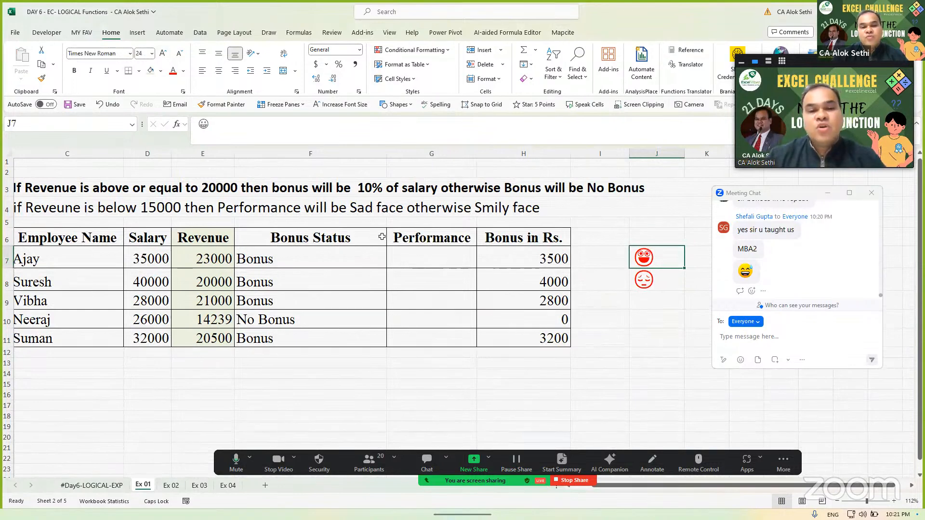
pyautogui.click(403, 250)
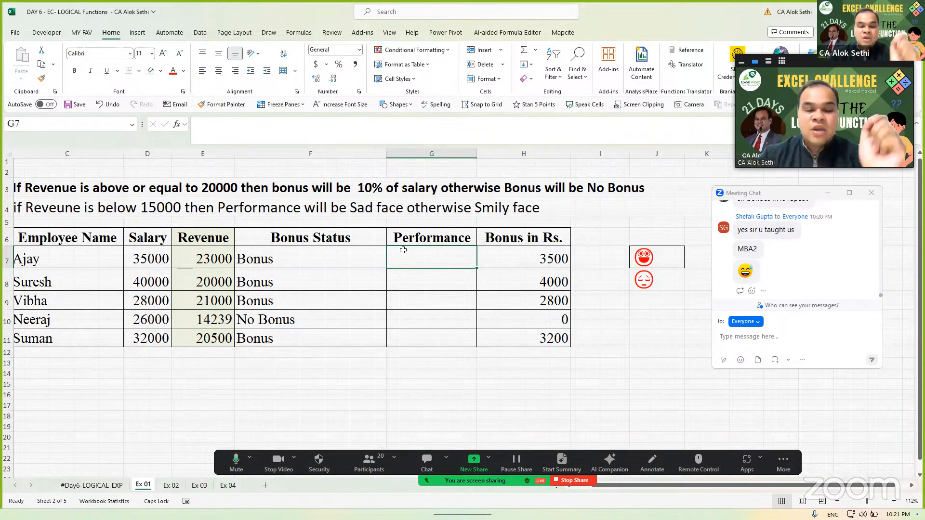
# Step: Start G7's formula as =IF(E7<=15000,"" testing Ajay's revenue
pyautogui.write('=IF')
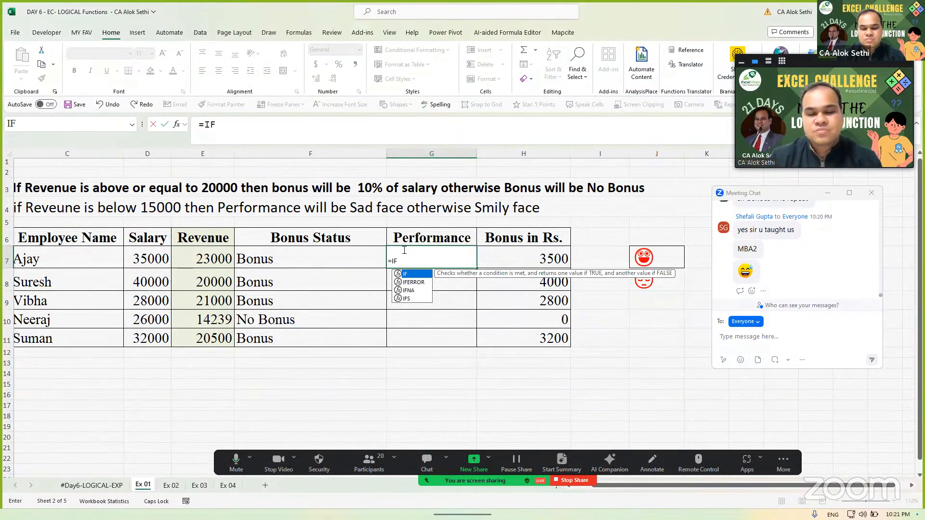
pyautogui.write('(')
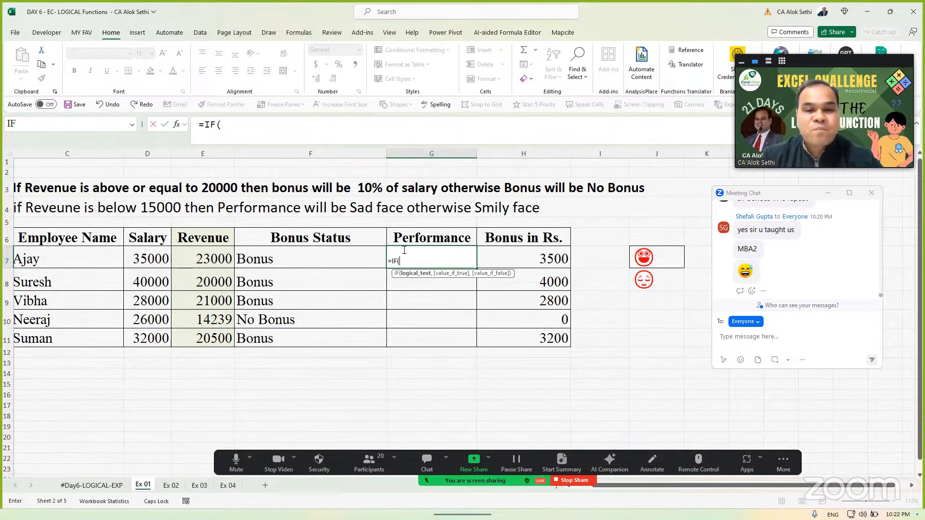
pyautogui.click(202, 261)
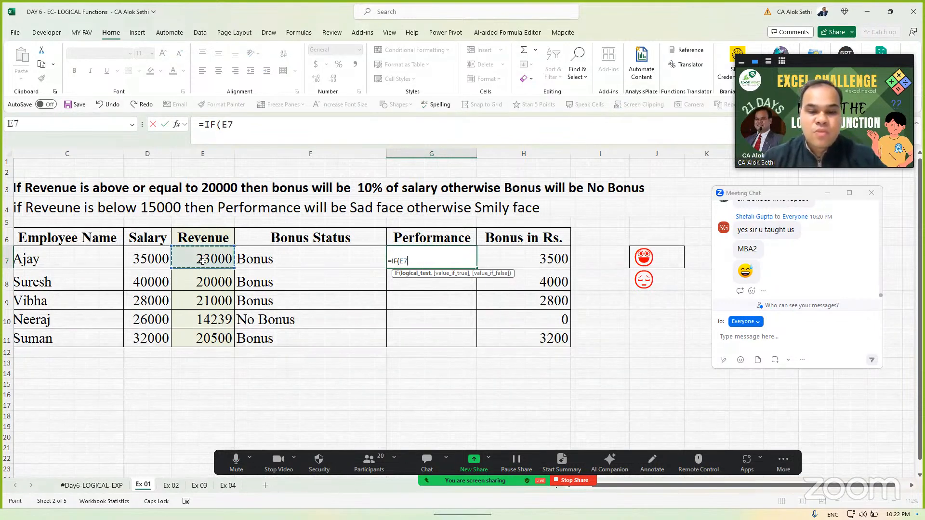
pyautogui.write('<=14')
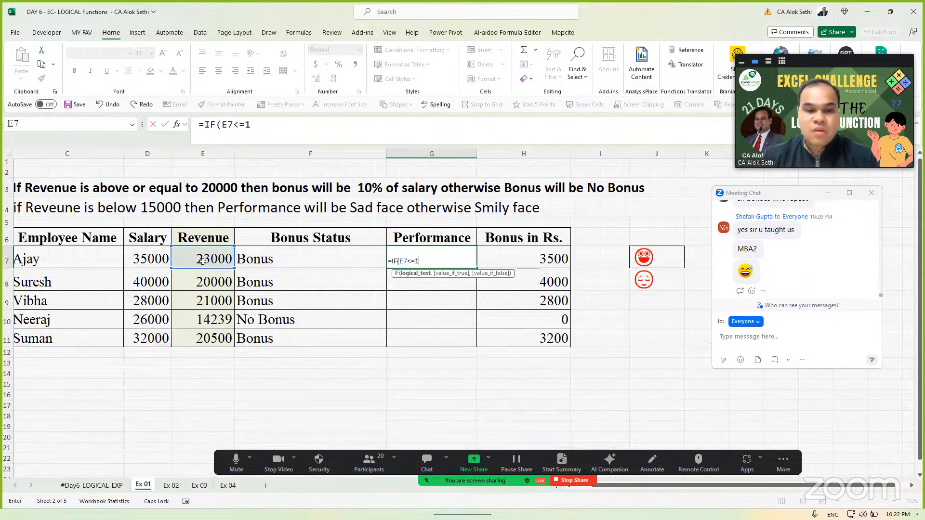
pyautogui.press('BackSpace')
pyautogui.write('5000')
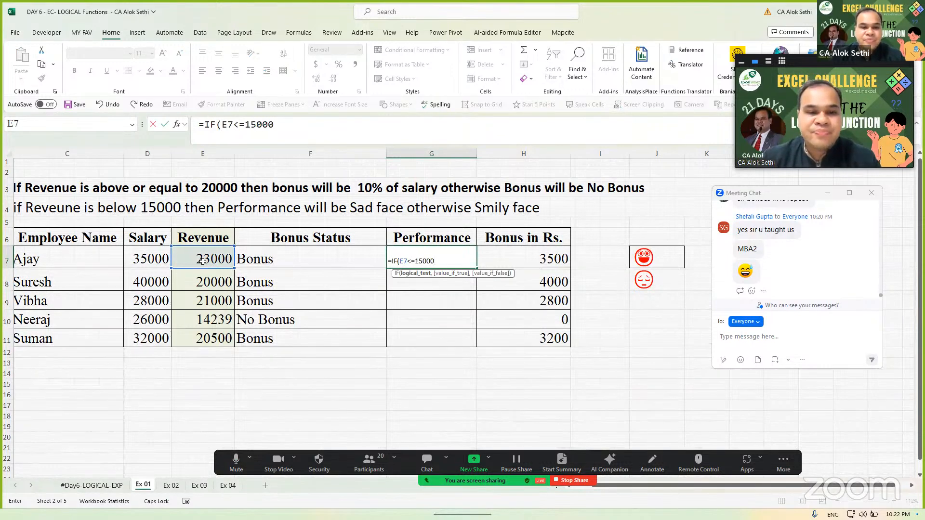
pyautogui.write(',')
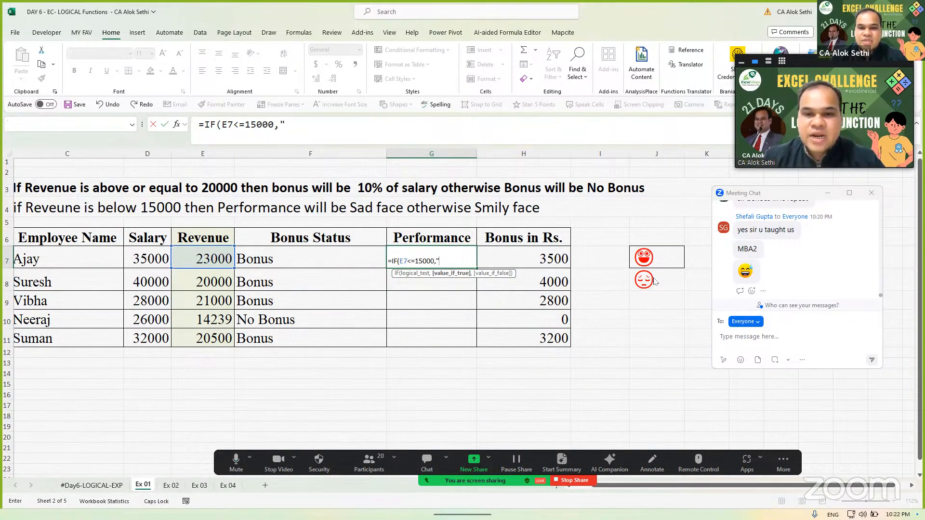
pyautogui.press('Return')
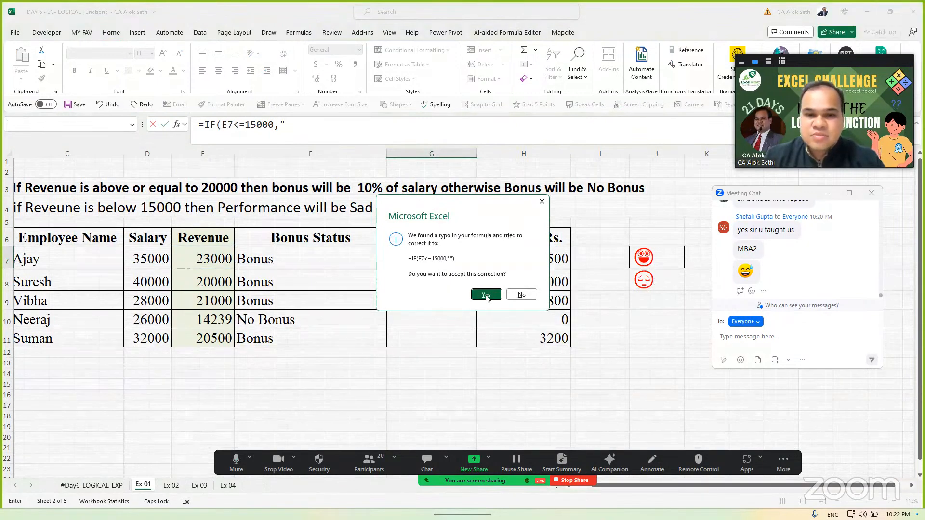
# Step: Accept Excel's correction so G7 holds =IF(E7<=15000,"") and shows FALSE
pyautogui.click(511, 297)
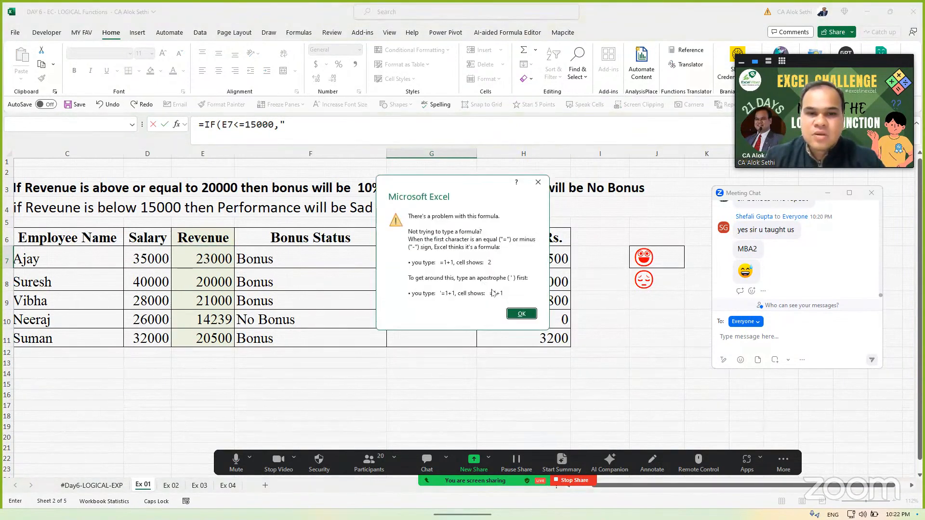
pyautogui.click(522, 314)
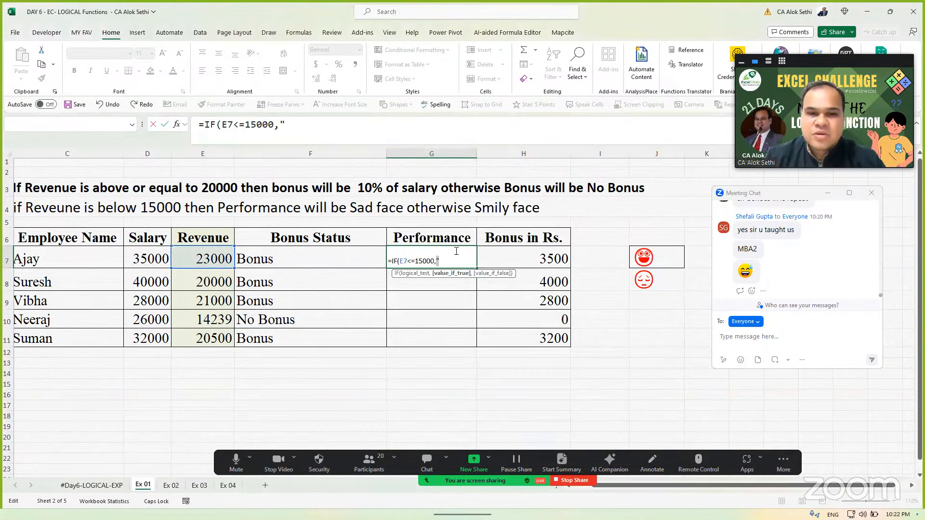
pyautogui.click(639, 281)
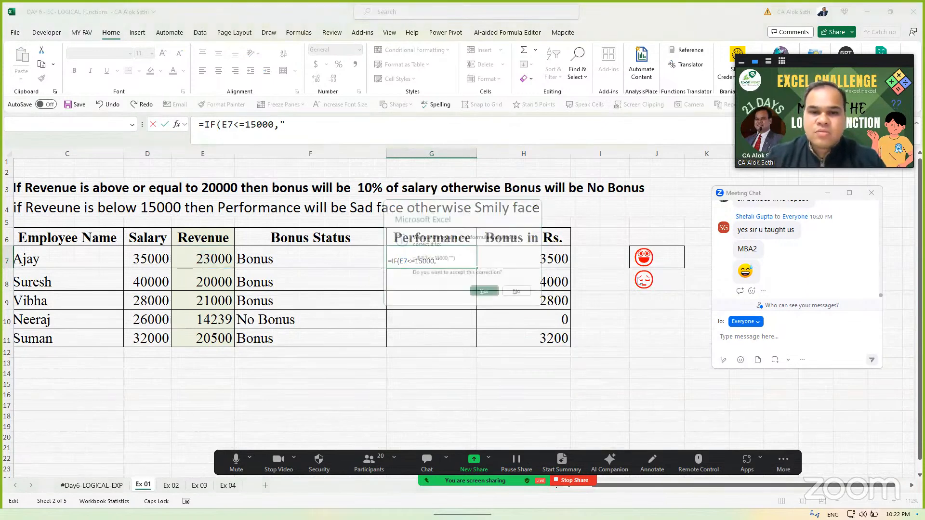
pyautogui.press('Return')
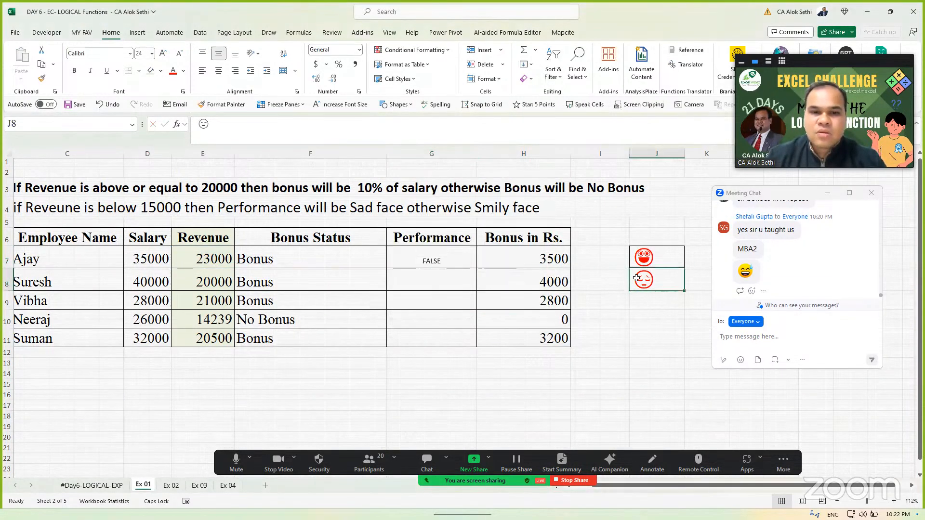
pyautogui.hotkey('ctrl', 'z')
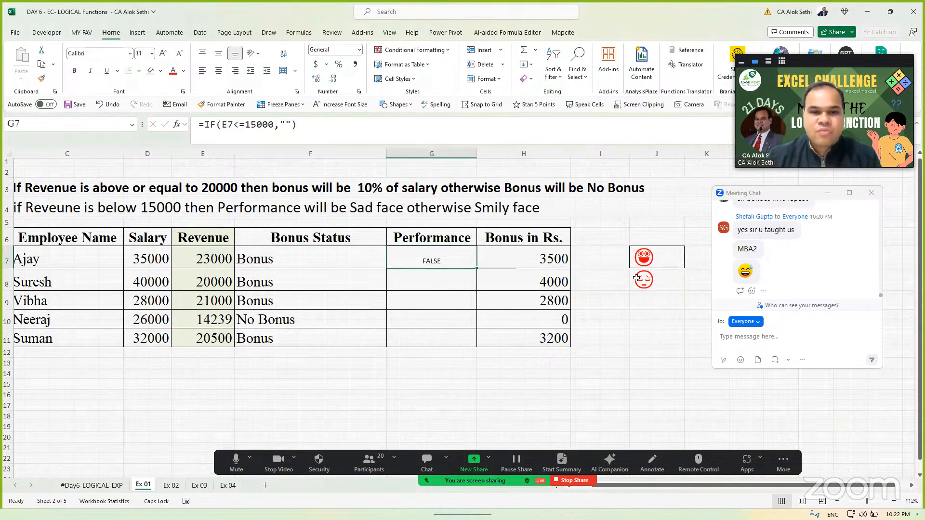
pyautogui.press('Left')
pyautogui.press('Left')
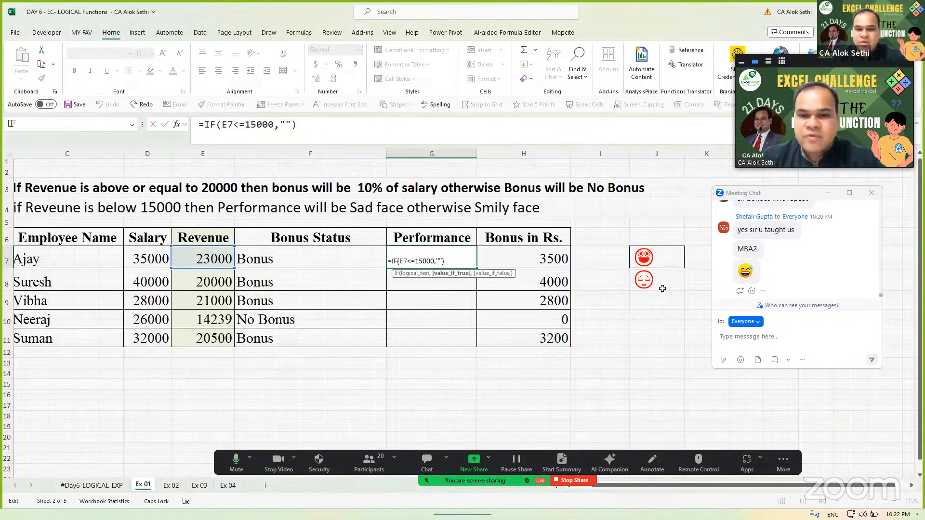
pyautogui.click(647, 283)
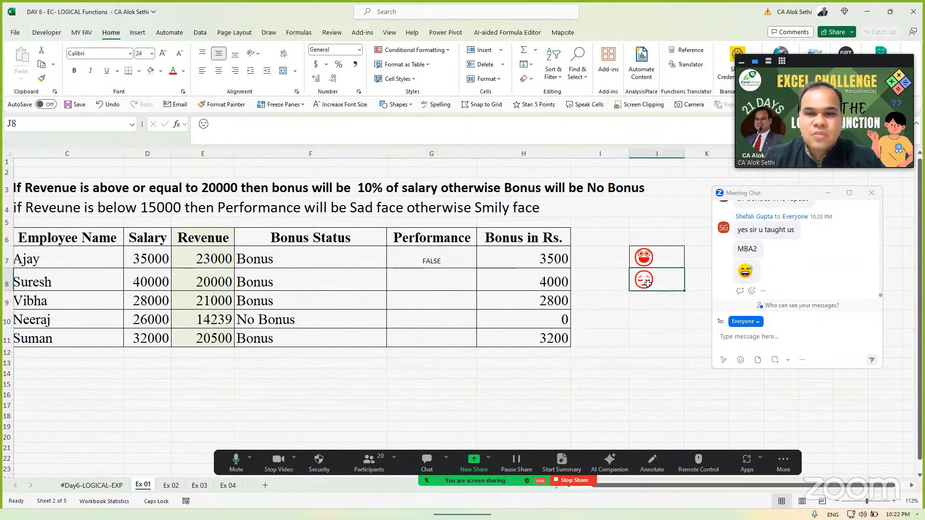
pyautogui.click(463, 260)
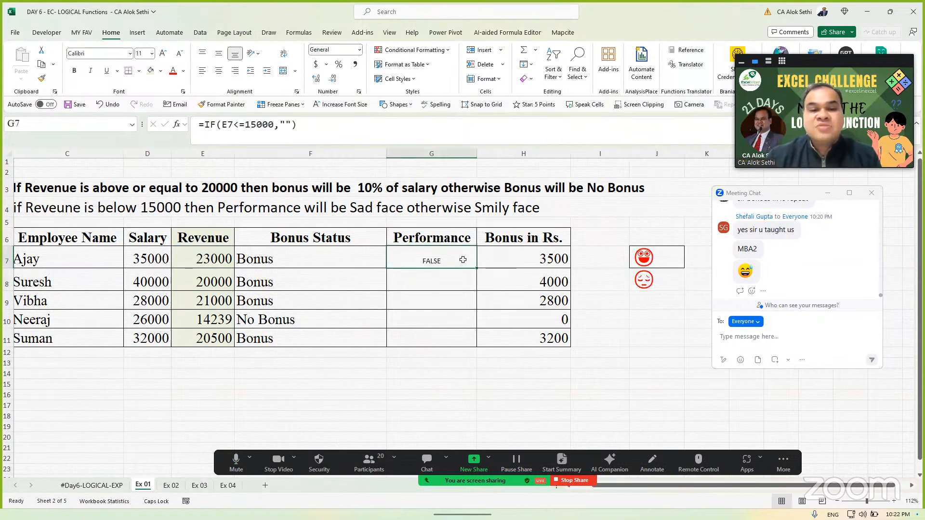
# Step: Replace the empty quotes so G7 reads =IF(E7<=15000,J8,J7)
pyautogui.doubleClick(463, 261)
pyautogui.press('Left')
pyautogui.press('BackSpace')
pyautogui.press('BackSpace')
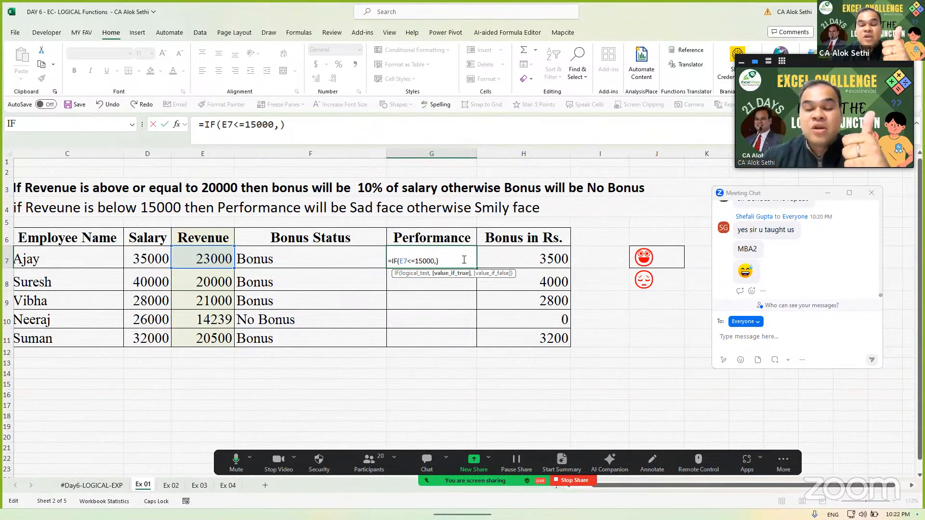
pyautogui.click(656, 286)
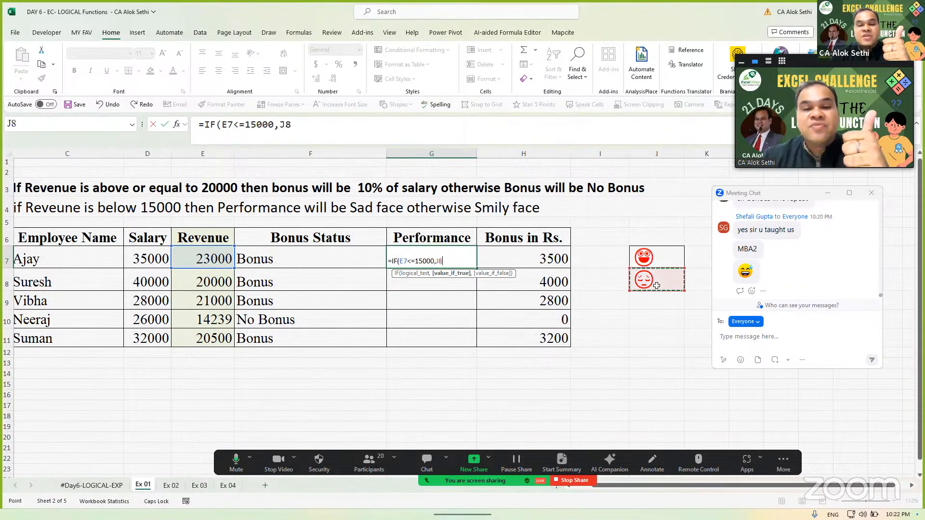
pyautogui.write(',')
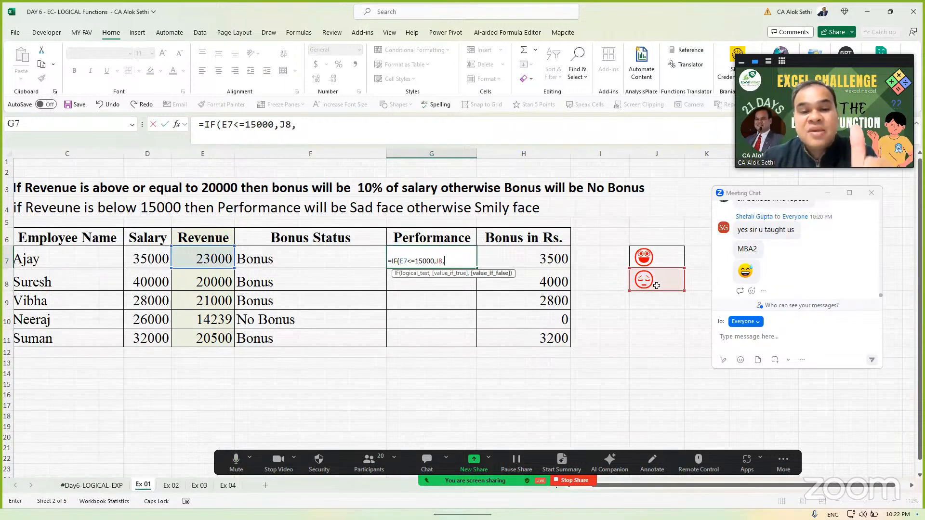
pyautogui.click(664, 258)
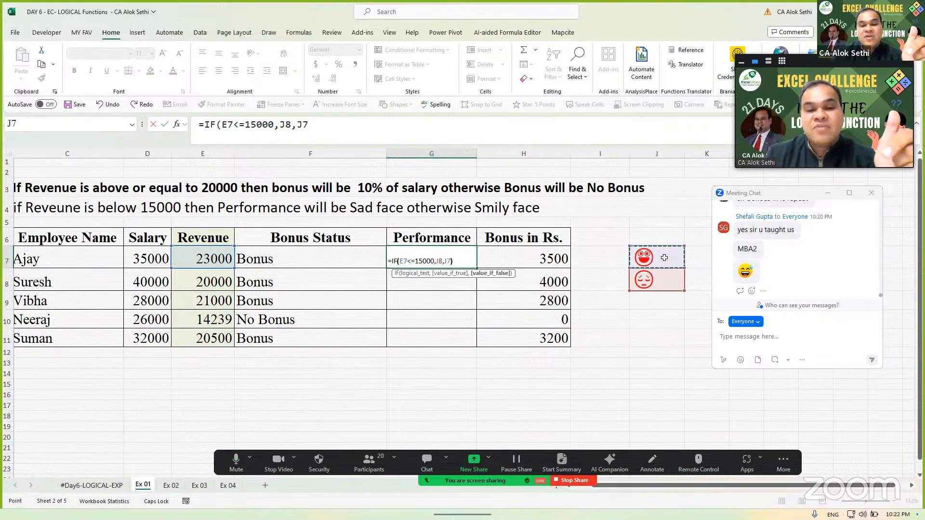
pyautogui.write(')')
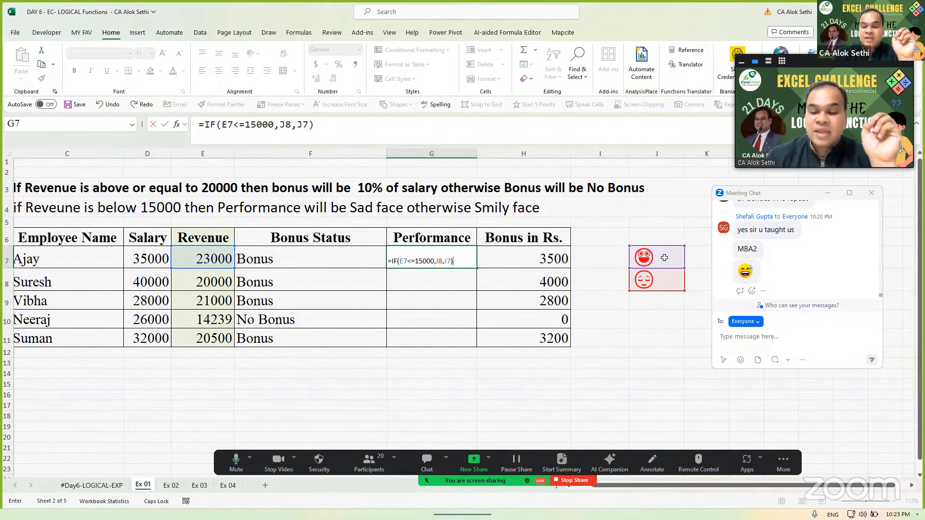
pyautogui.press('Return')
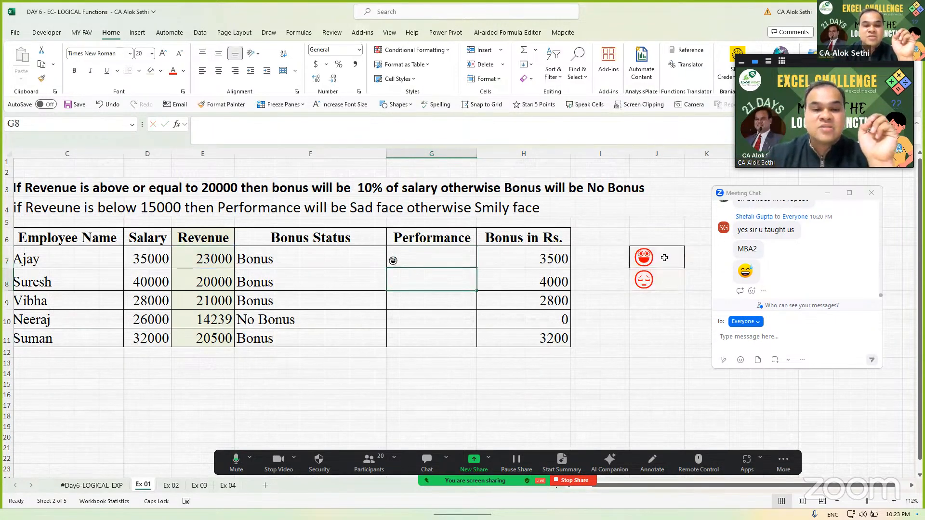
# Step: Middle-align, enlarge and centre the face shown in G7
pyautogui.click(456, 249)
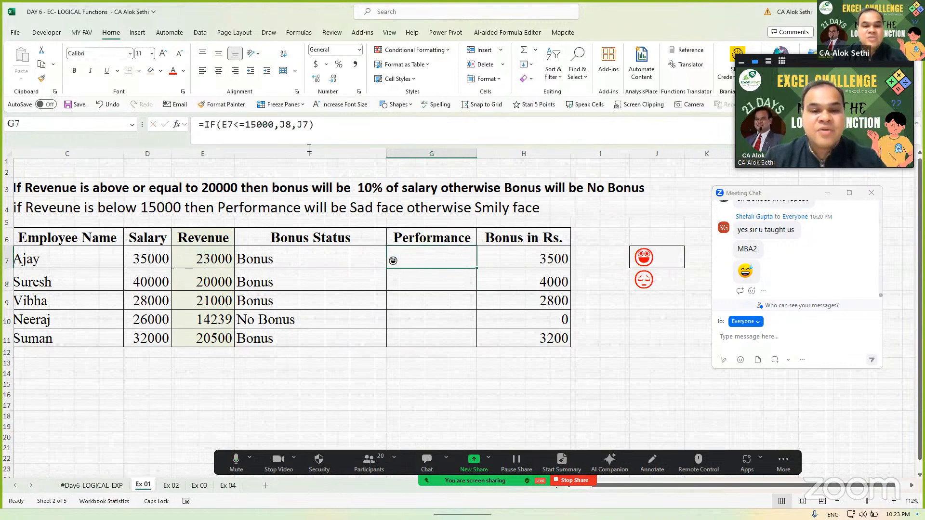
pyautogui.click(219, 54)
pyautogui.click(164, 54)
pyautogui.click(163, 54)
pyautogui.click(164, 53)
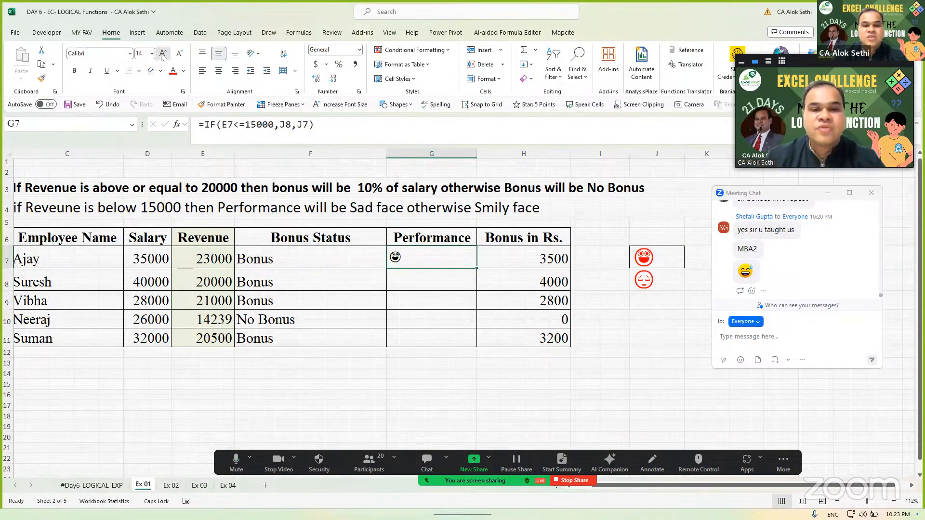
pyautogui.click(164, 54)
pyautogui.click(163, 54)
pyautogui.click(164, 53)
pyautogui.click(163, 53)
pyautogui.click(163, 54)
pyautogui.click(163, 54)
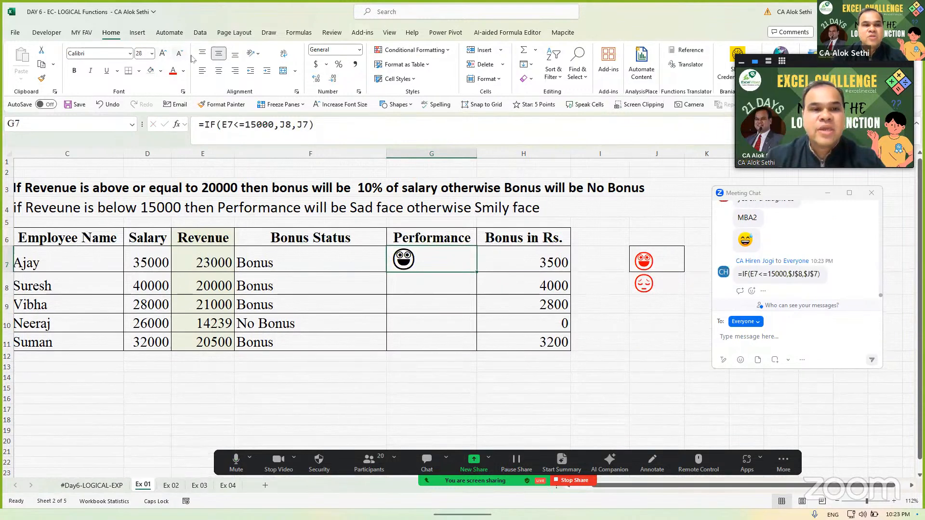
pyautogui.click(218, 71)
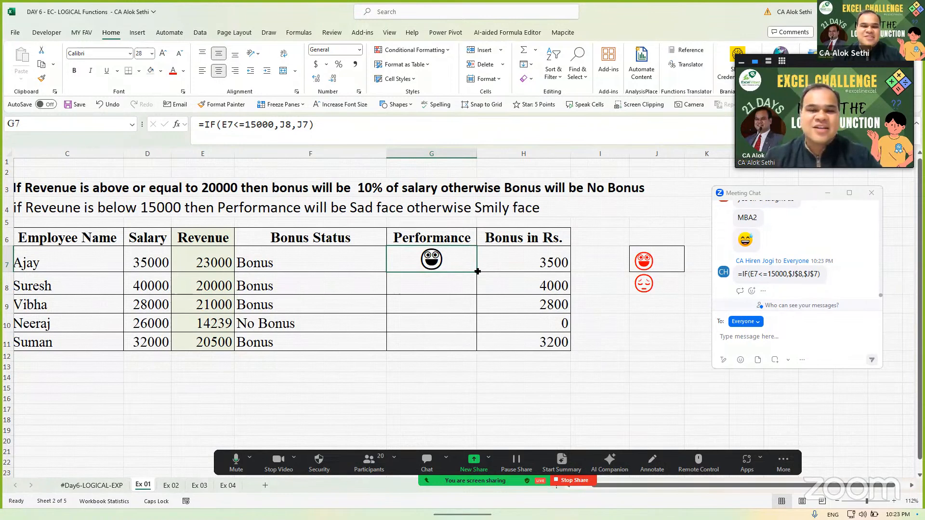
# Step: Fill G7's formula down to G11 and inspect the shifted J7/J8 references
pyautogui.moveTo(477, 271); pyautogui.dragTo(460, 346)
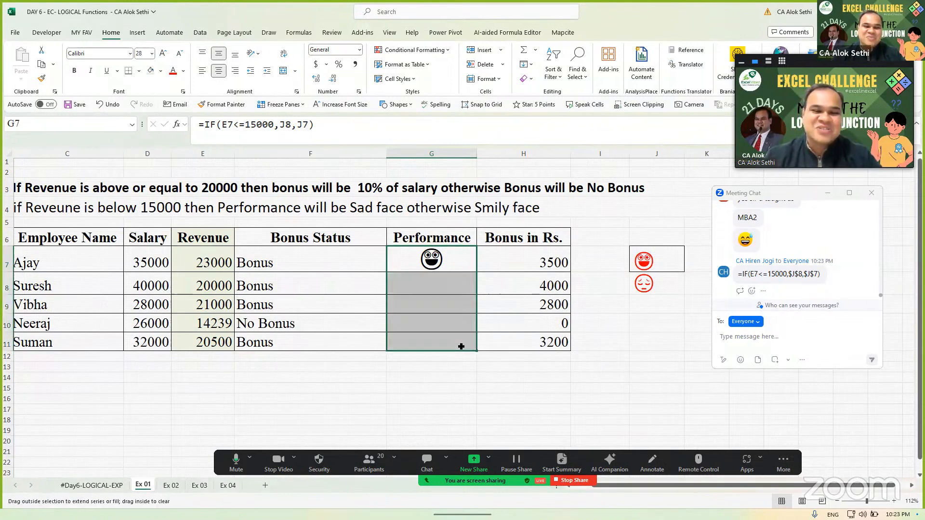
pyautogui.click(447, 300)
pyautogui.press('Up')
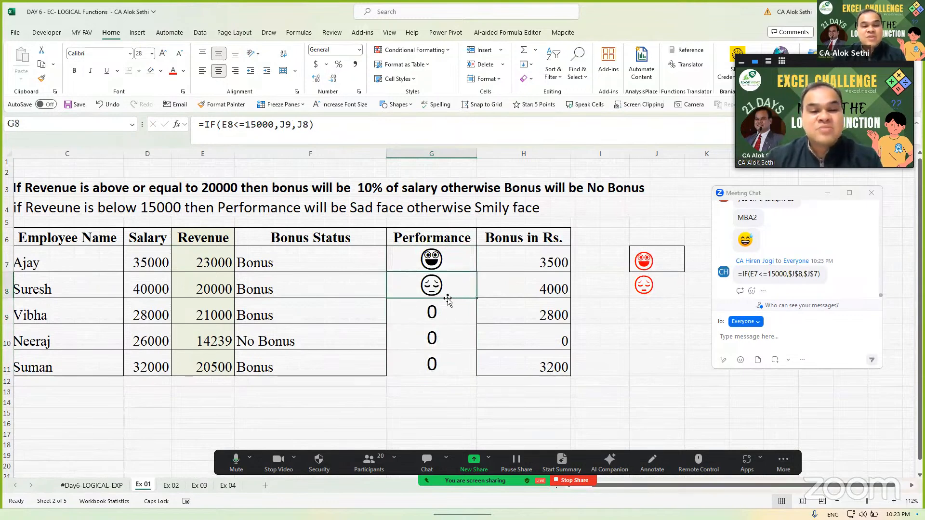
pyautogui.press('F2')
pyautogui.press('Return')
pyautogui.press('Return')
pyautogui.press('Return')
pyautogui.press('Return')
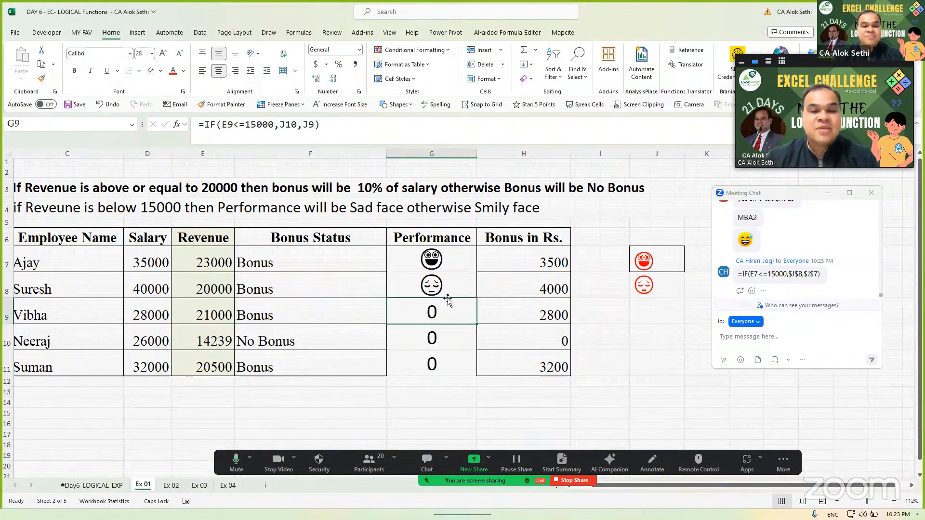
pyautogui.press('Up')
pyautogui.press('Up')
pyautogui.press('Up')
pyautogui.press('Up')
pyautogui.press('Up')
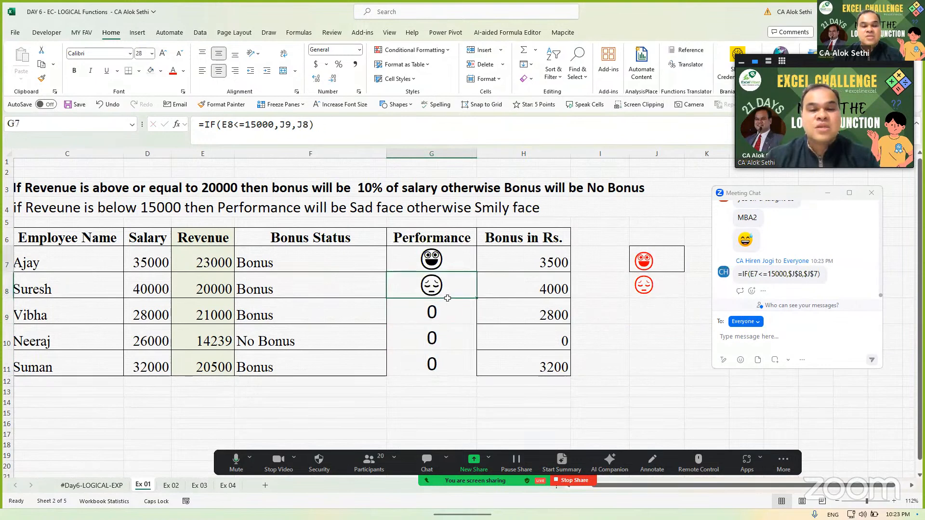
pyautogui.press('F2')
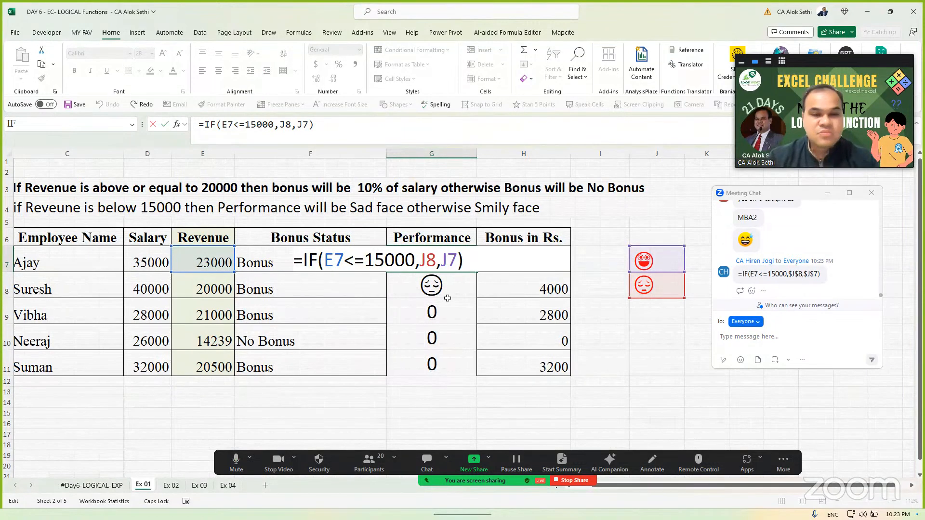
pyautogui.moveTo(419, 261); pyautogui.dragTo(454, 264)
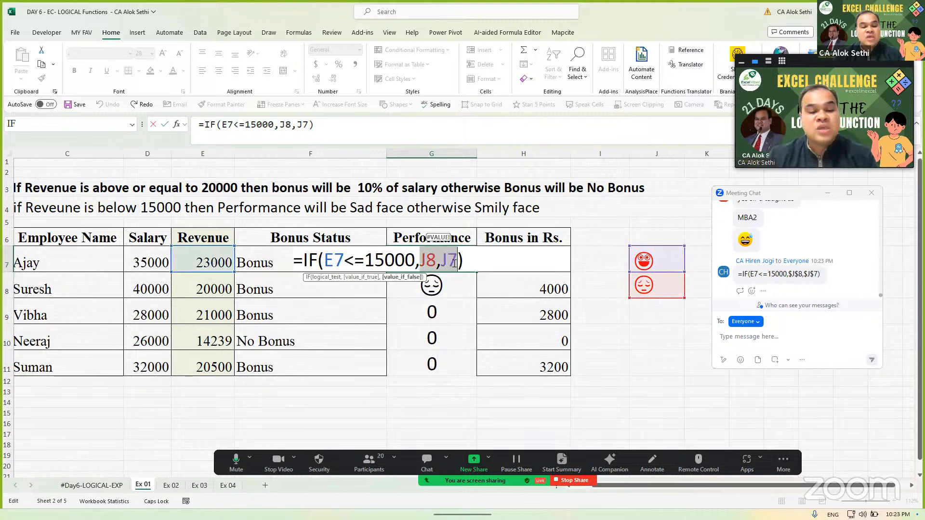
# Step: Lock the emoji references so G7 holds =IF(E7<=15000,$J$8,$J$7)
pyautogui.press('F4')
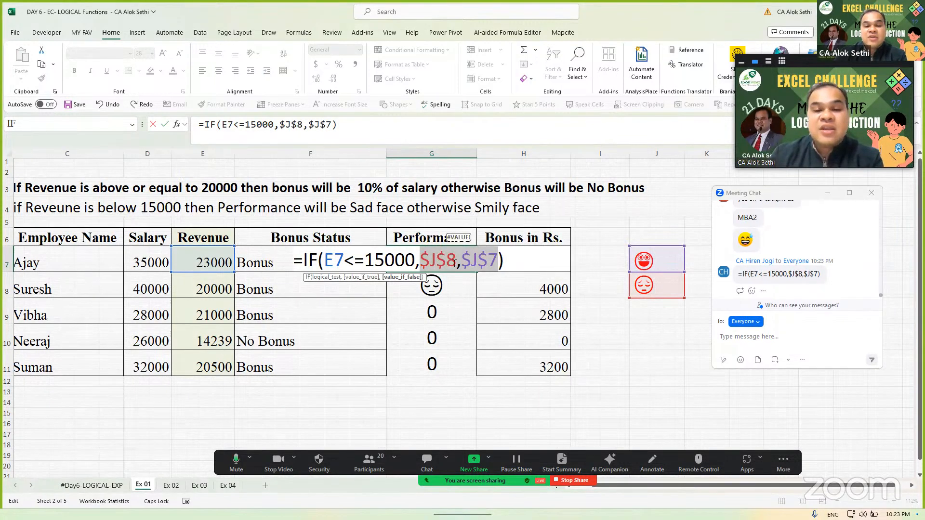
pyautogui.press('Return')
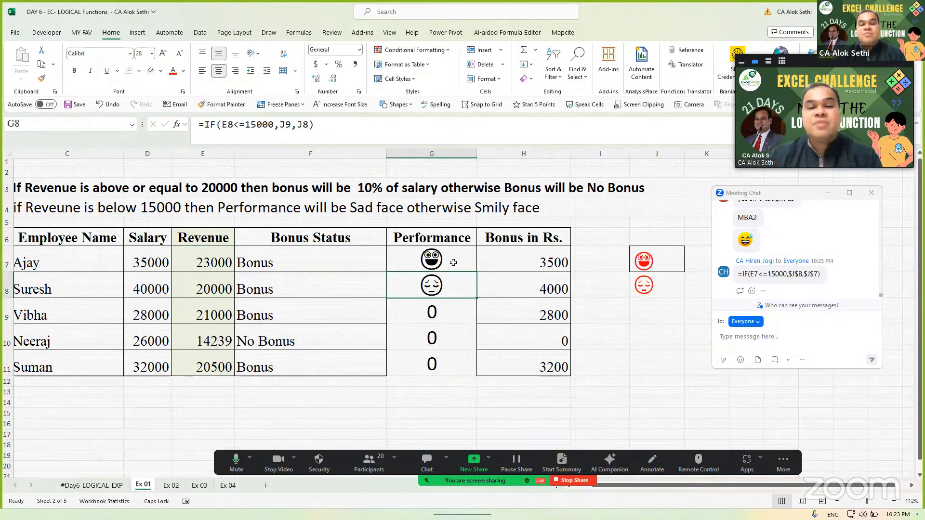
pyautogui.press('Down')
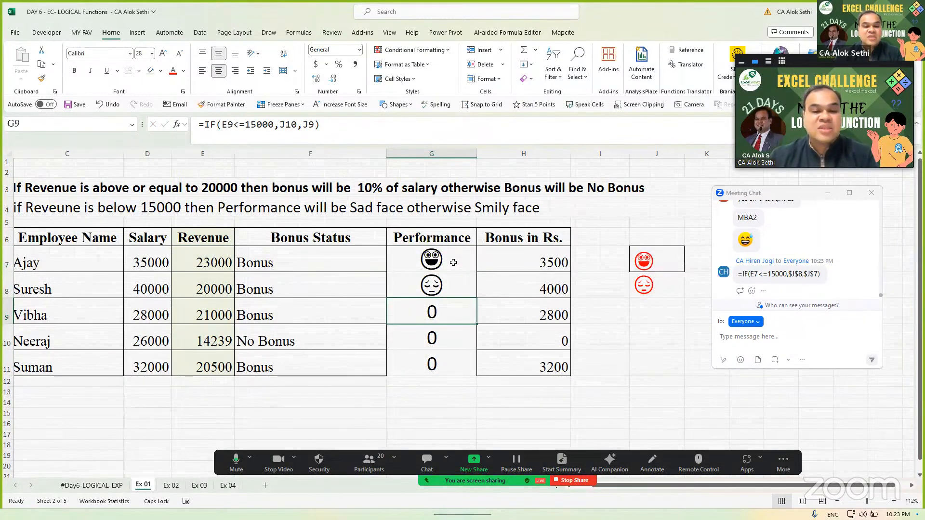
pyautogui.press('Down')
pyautogui.press('F2')
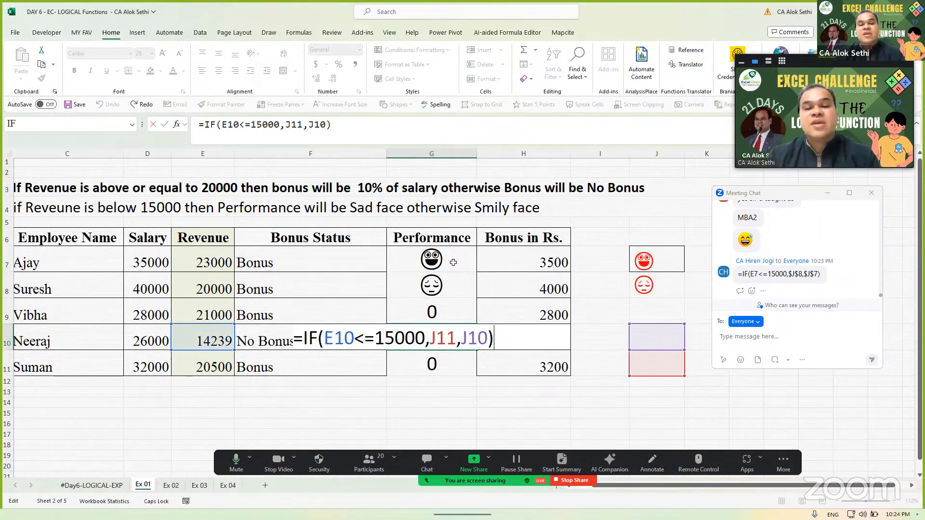
pyautogui.press('Escape')
pyautogui.press('Up')
pyautogui.press('Up')
pyautogui.press('Up')
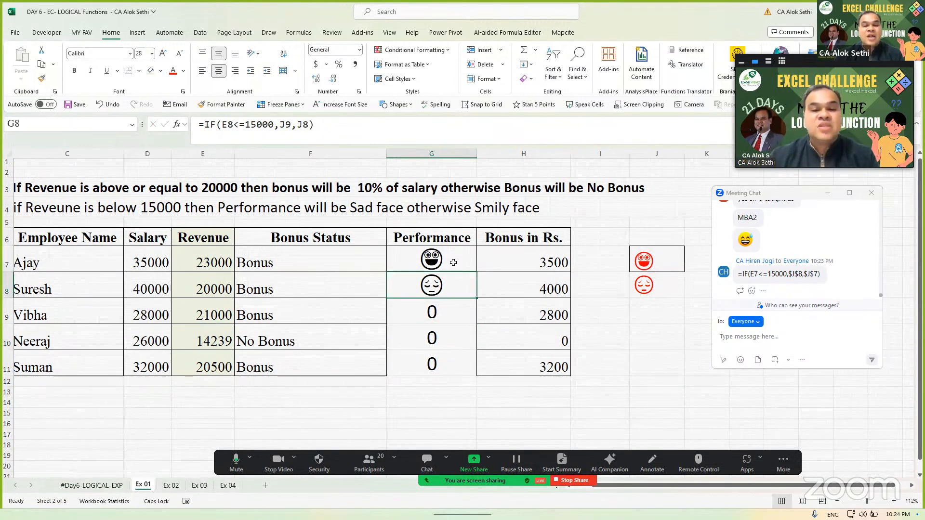
pyautogui.press('F2')
pyautogui.hotkey('ctrl', 'Return')
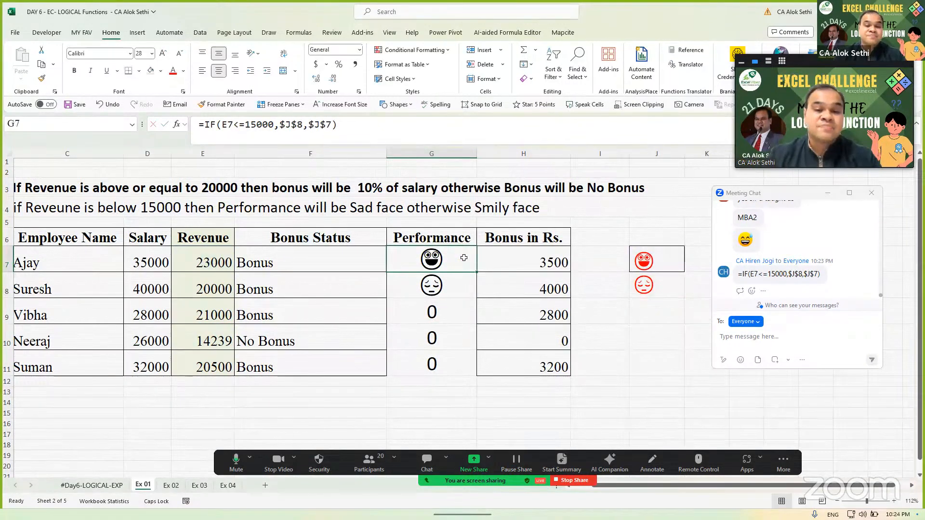
# Step: Fill the fixed performance formula from G7 down to G11 and check each row
pyautogui.moveTo(476, 272); pyautogui.dragTo(468, 372)
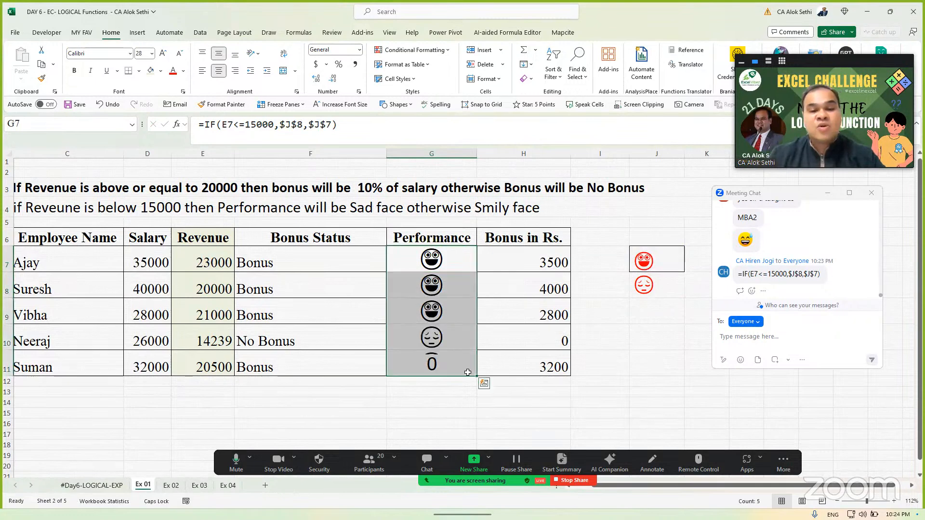
pyautogui.click(437, 276)
pyautogui.press('Down')
pyautogui.press('Down')
pyautogui.press('Down')
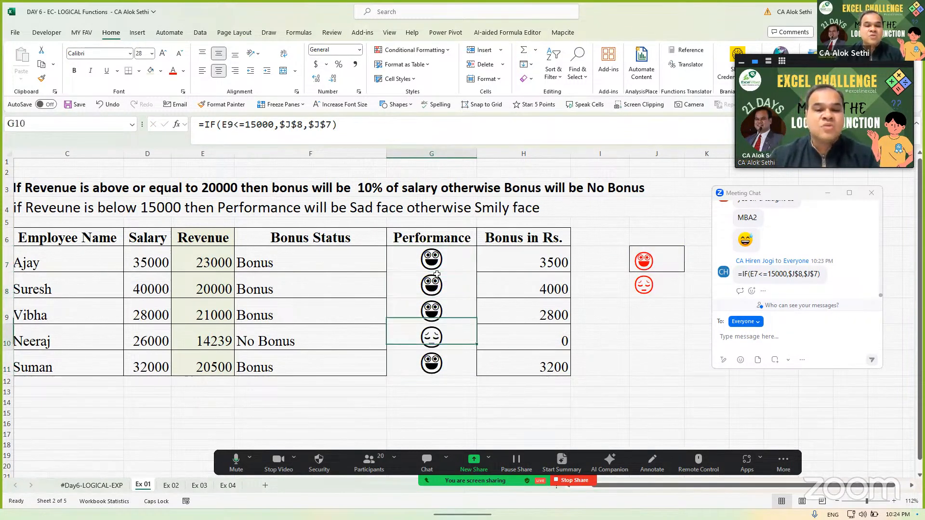
pyautogui.press('Up')
pyautogui.press('Left')
pyautogui.press('Left')
pyautogui.press('Left')
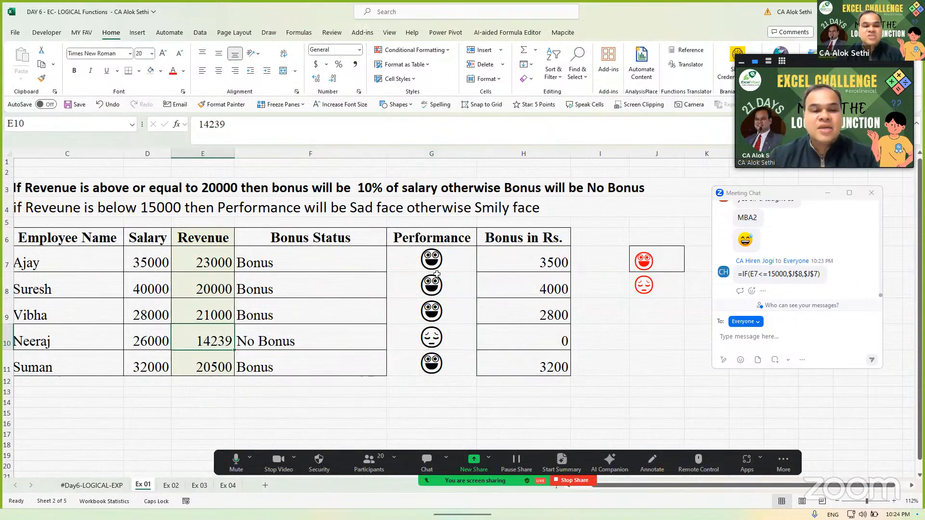
pyautogui.press('Right')
pyautogui.press('Right')
pyautogui.press('Right')
pyautogui.press('Right')
pyautogui.press('Left')
pyautogui.press('Up')
pyautogui.press('Up')
pyautogui.press('Up')
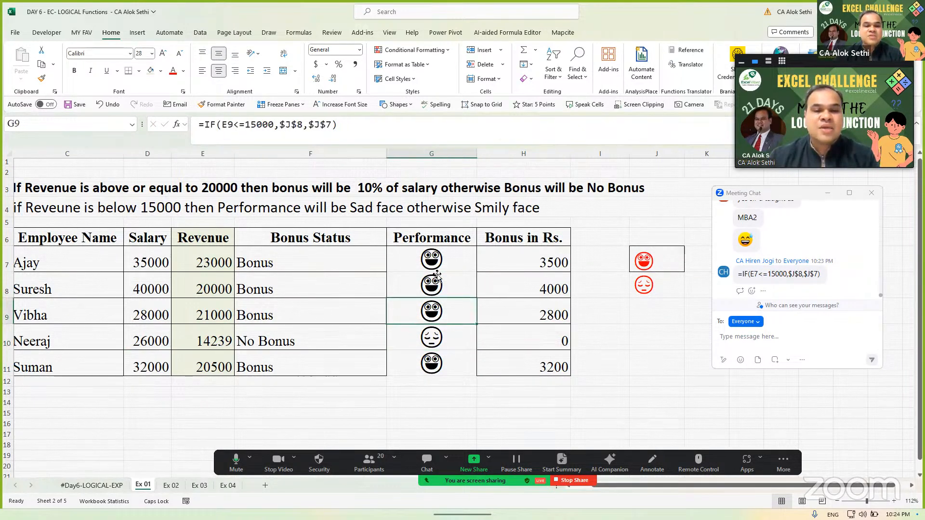
pyautogui.press('Down')
pyautogui.press('Down')
pyautogui.press('Left')
pyautogui.press('Left')
pyautogui.press('Left')
pyautogui.press('Right')
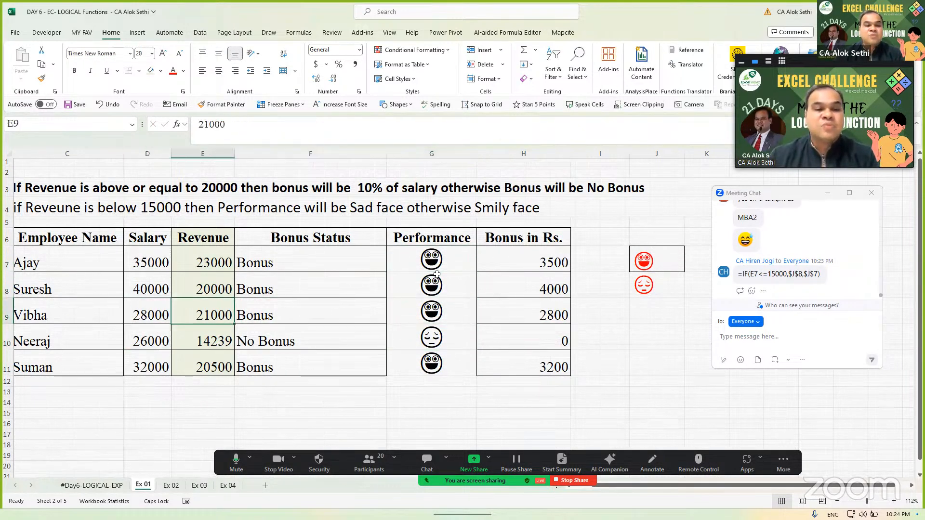
pyautogui.press('Up')
# Step: Change Suresh's revenue in E8 to 12000 so G8 shows the sad face
pyautogui.write('1800')
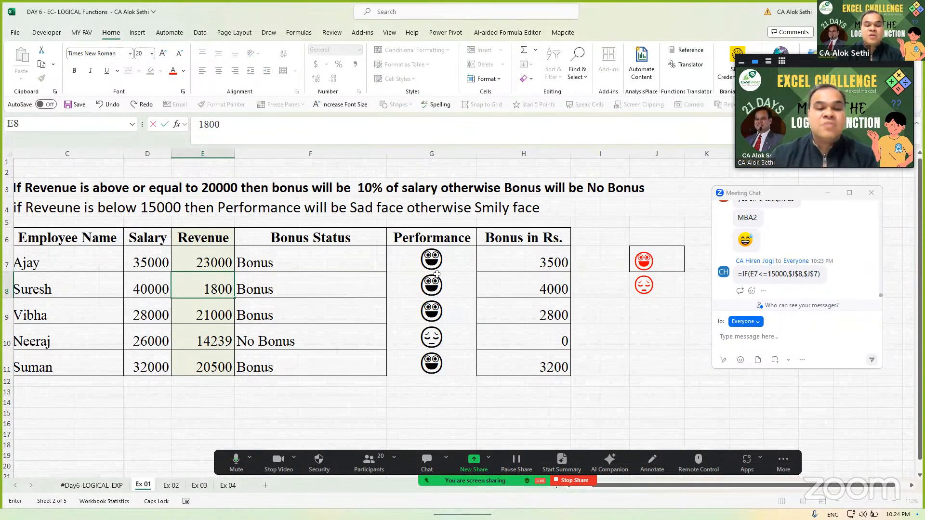
pyautogui.write('0')
pyautogui.hotkey('ctrl', 'Return')
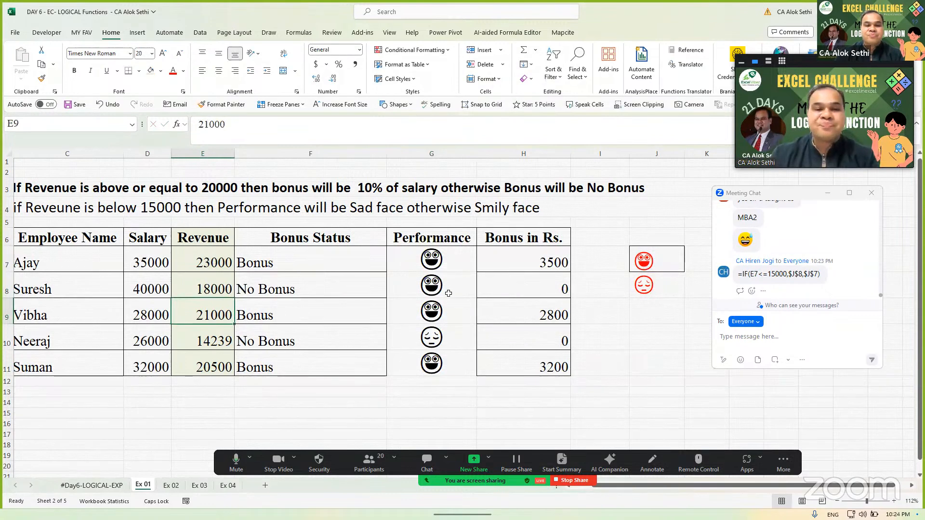
pyautogui.click(446, 284)
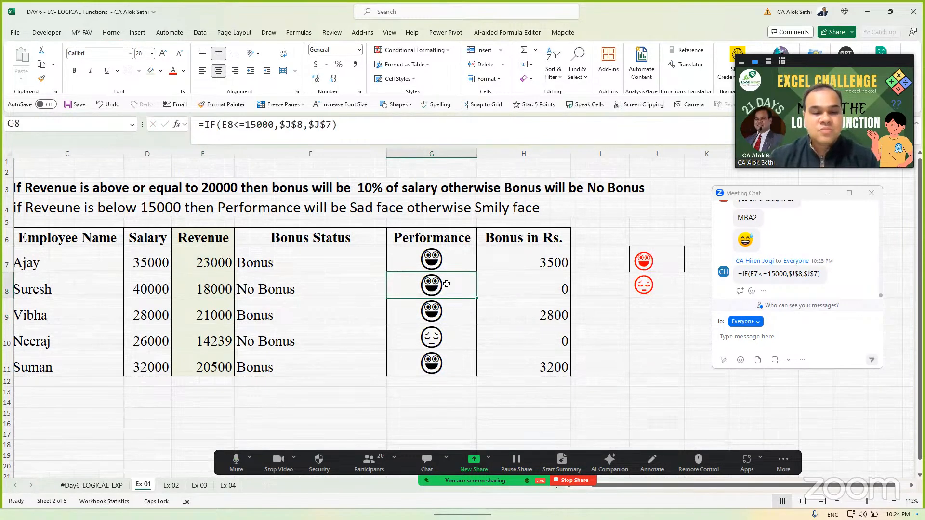
pyautogui.doubleClick(446, 284)
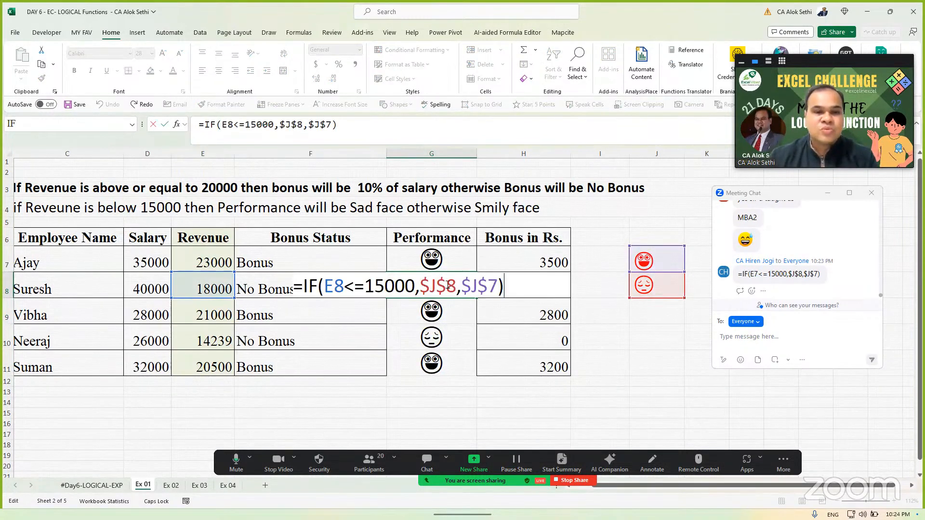
pyautogui.press('Escape')
pyautogui.press('Left')
pyautogui.press('Left')
pyautogui.press('Left')
pyautogui.press('Right')
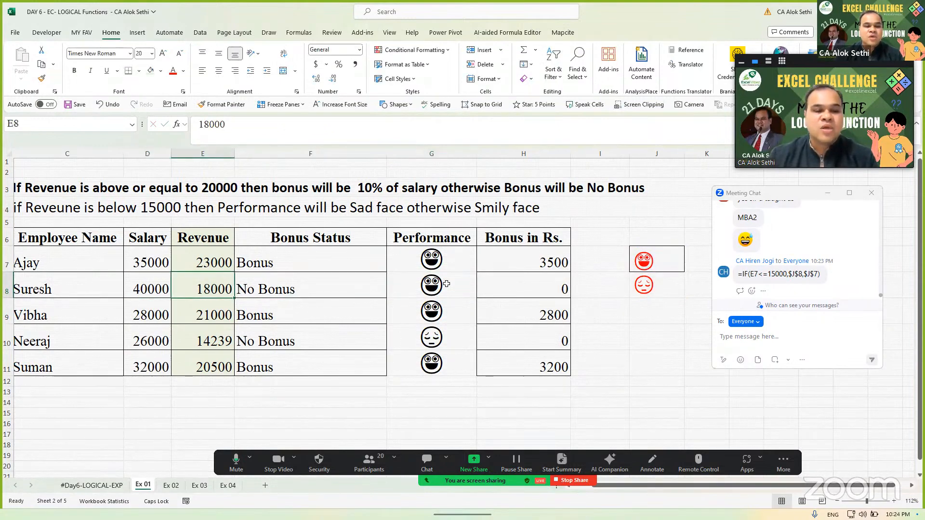
pyautogui.write('12000')
pyautogui.press('Return')
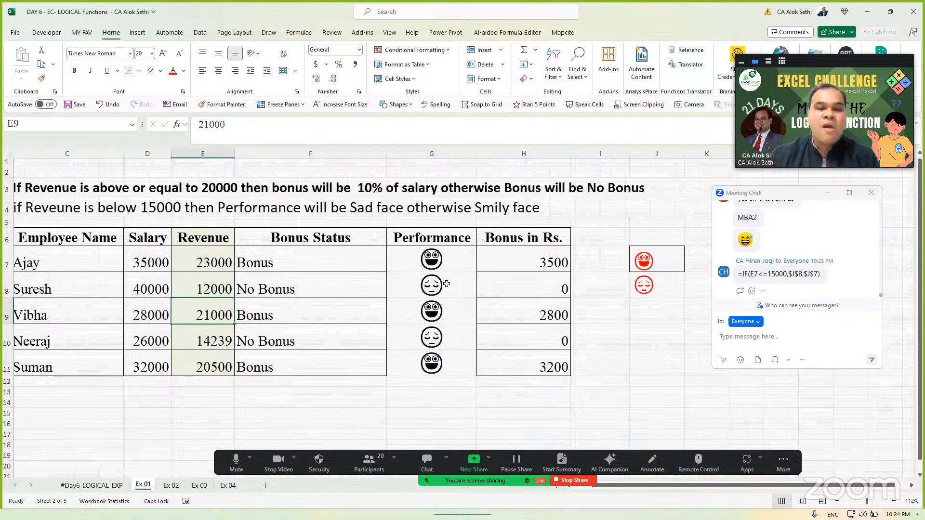
pyautogui.press('Right')
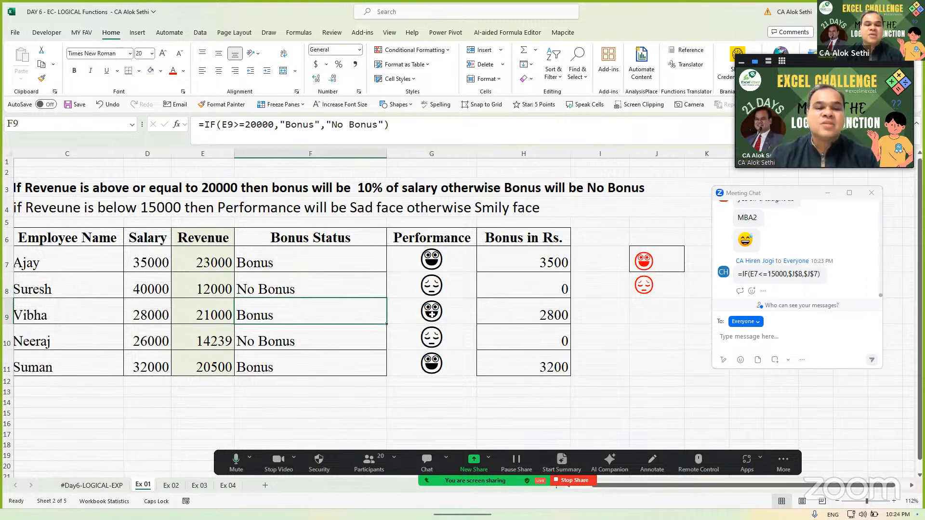
pyautogui.moveTo(405, 258); pyautogui.dragTo(412, 371)
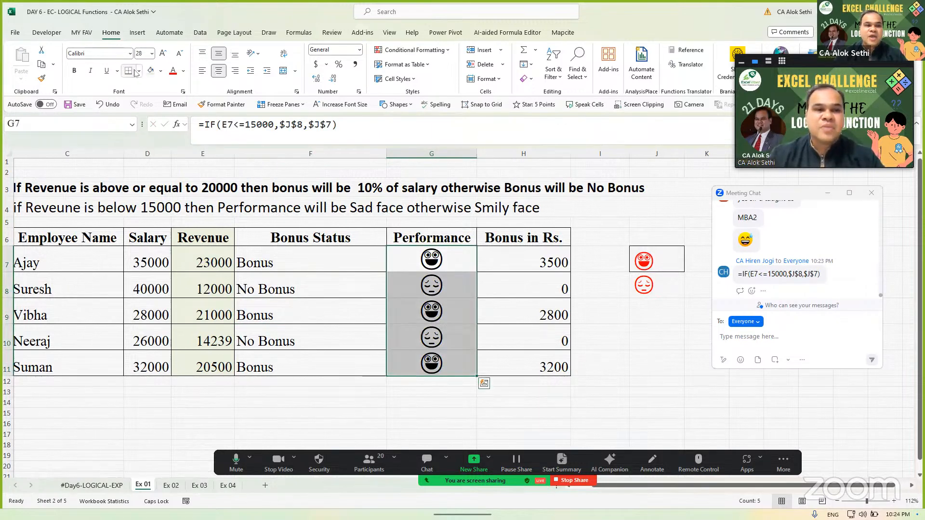
# Step: Apply All Borders to G7:G11, then review H7's bonus formula
pyautogui.click(139, 71)
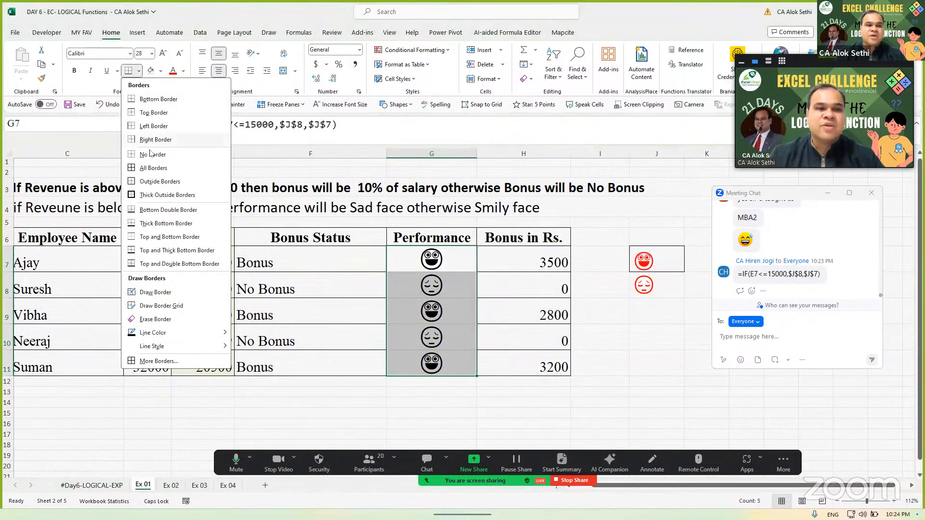
pyautogui.click(153, 168)
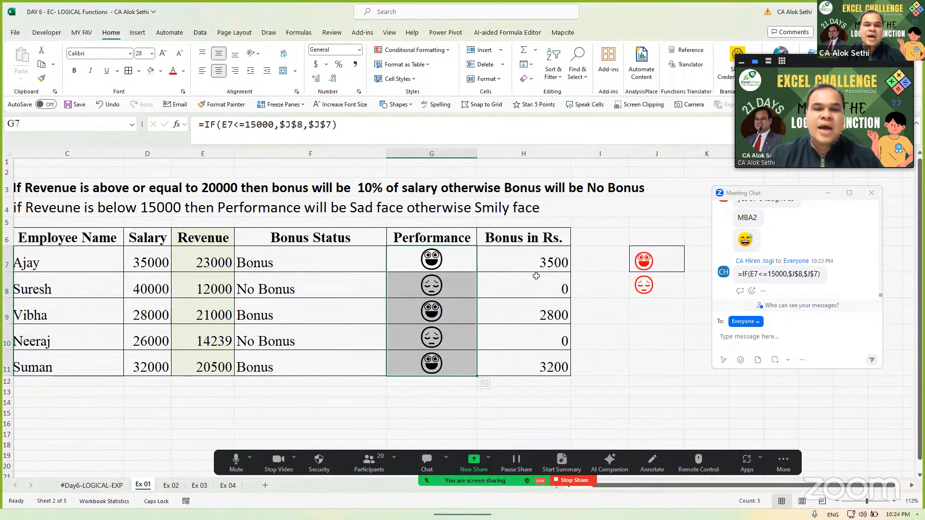
pyautogui.click(537, 271)
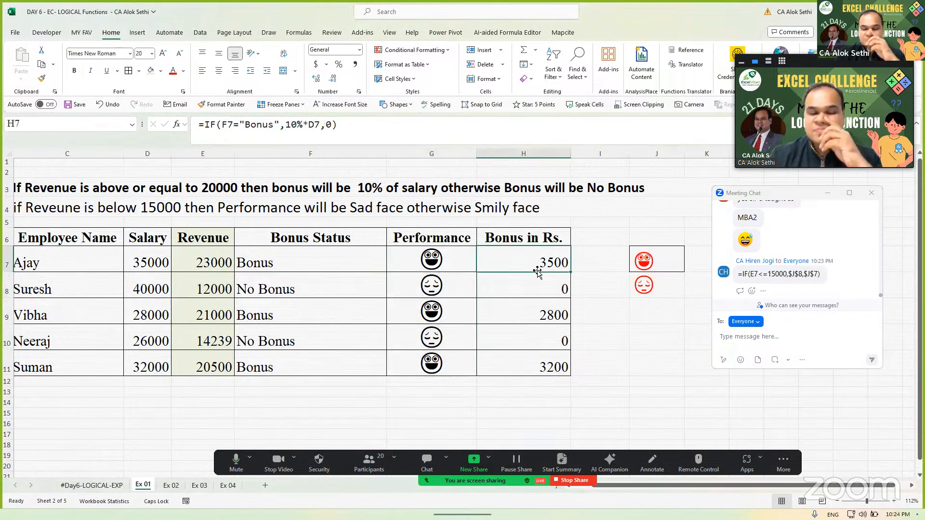
pyautogui.doubleClick(537, 271)
pyautogui.press('Escape')
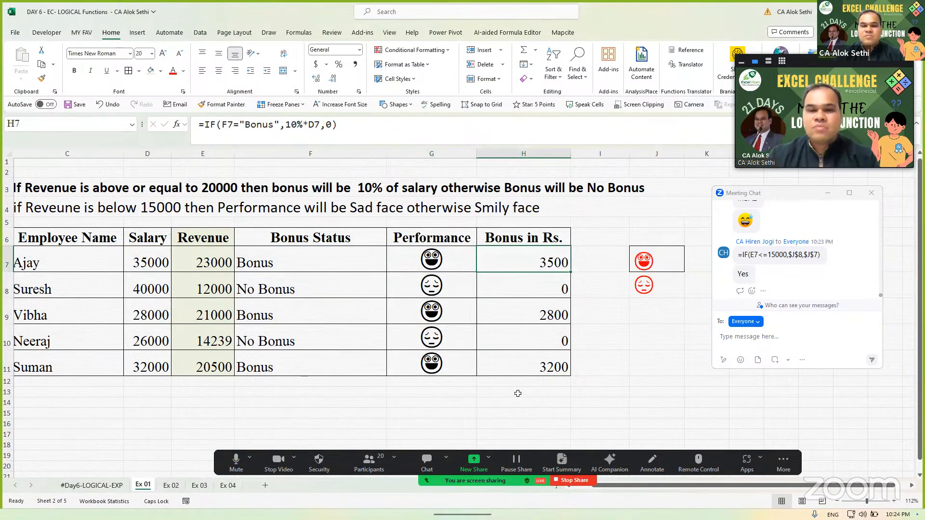
pyautogui.click(405, 400)
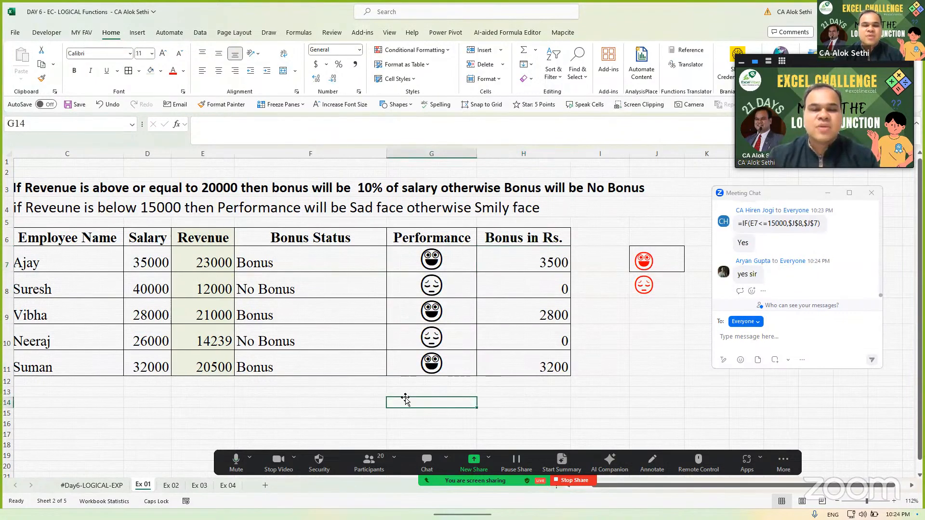
# Step: Open the Ex 02 sheet and zoom it to 120%
pyautogui.click(175, 486)
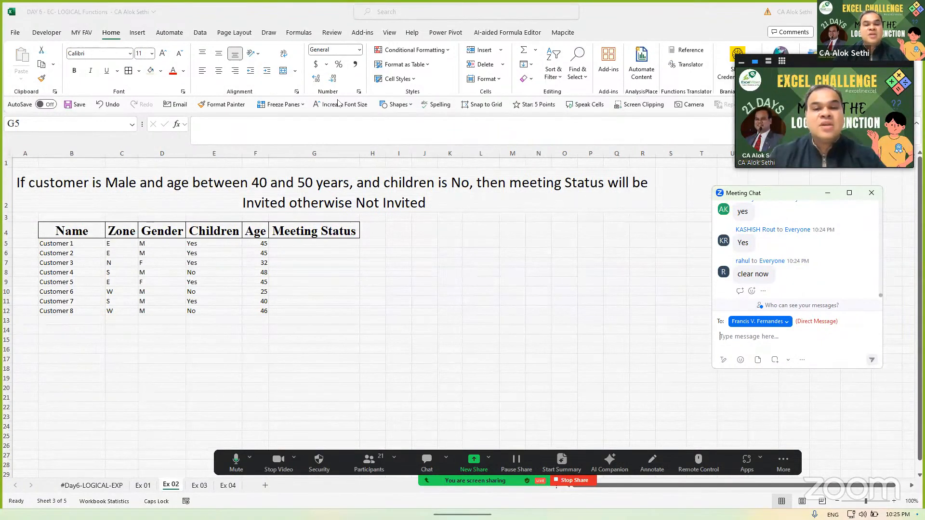
pyautogui.click(378, 451)
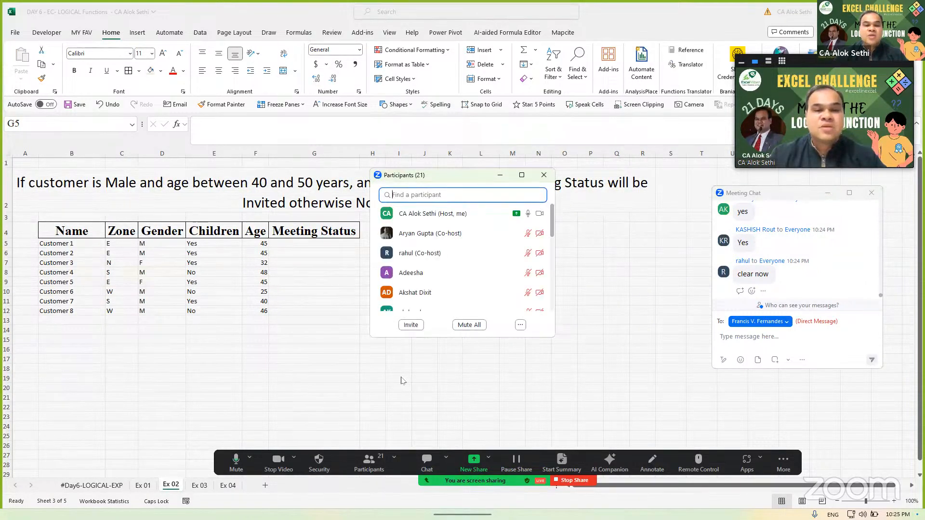
pyautogui.moveTo(453, 174); pyautogui.dragTo(827, 200)
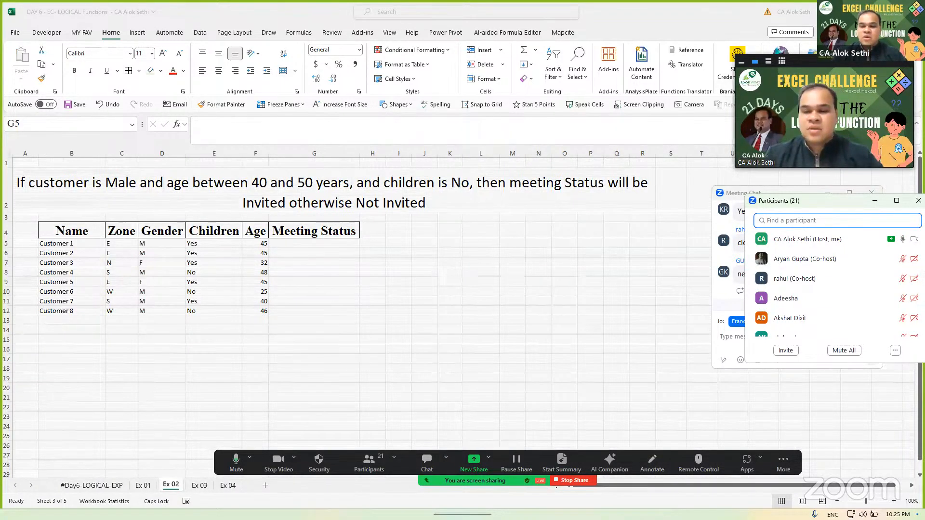
pyautogui.moveTo(463, 516)
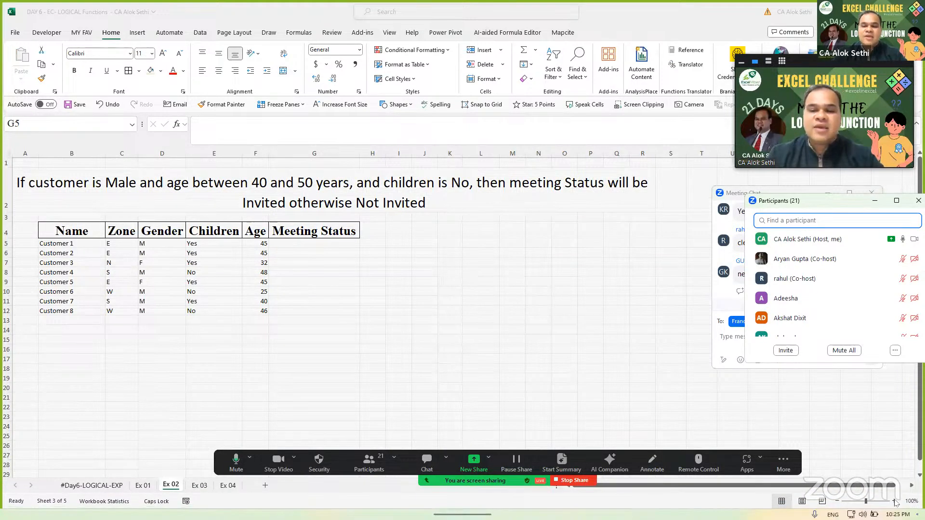
pyautogui.click(896, 504)
pyautogui.click(896, 503)
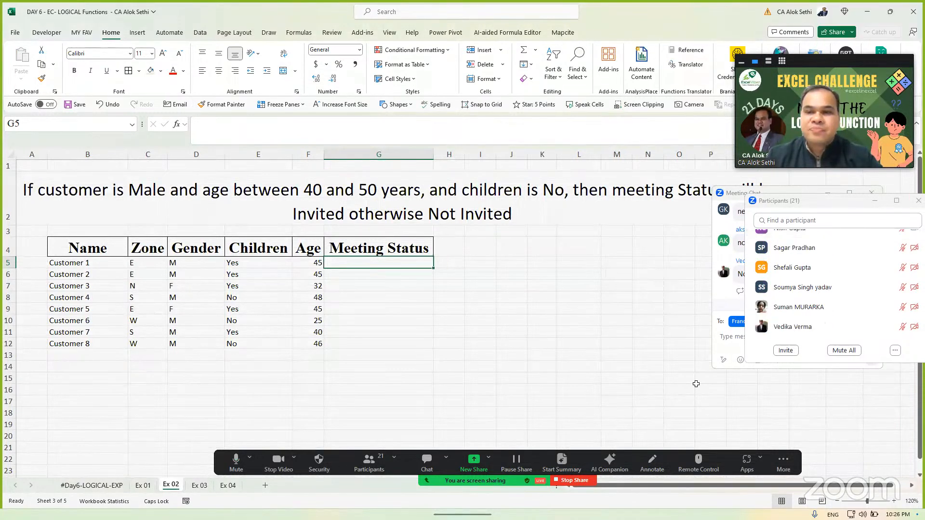
pyautogui.click(918, 201)
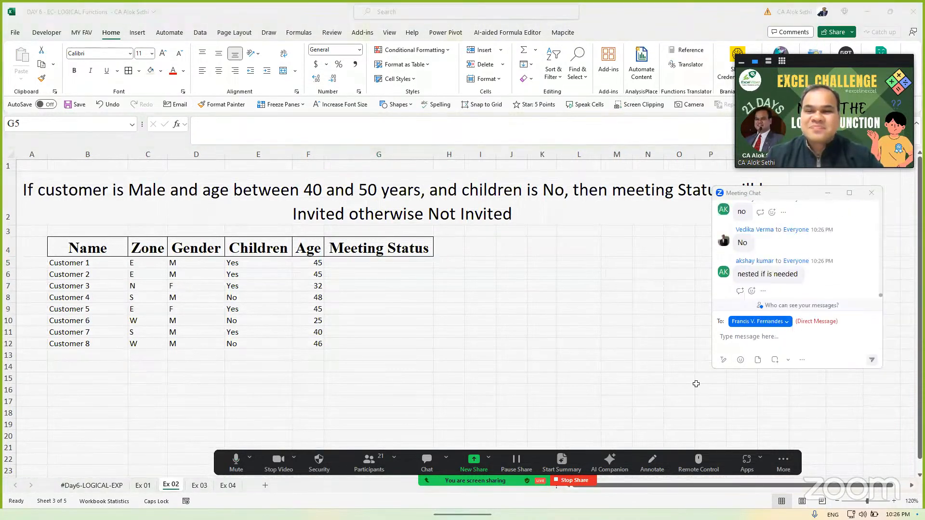
pyautogui.click(871, 192)
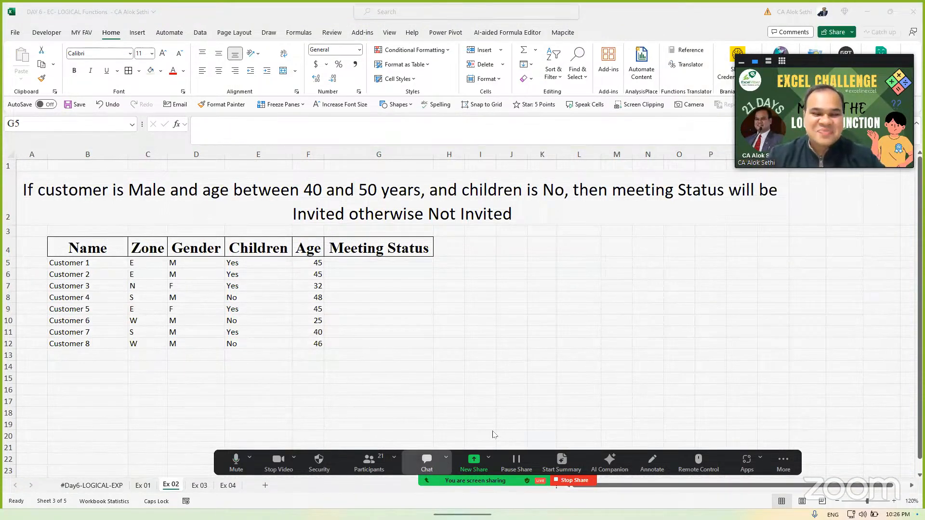
pyautogui.click(427, 463)
pyautogui.click(871, 193)
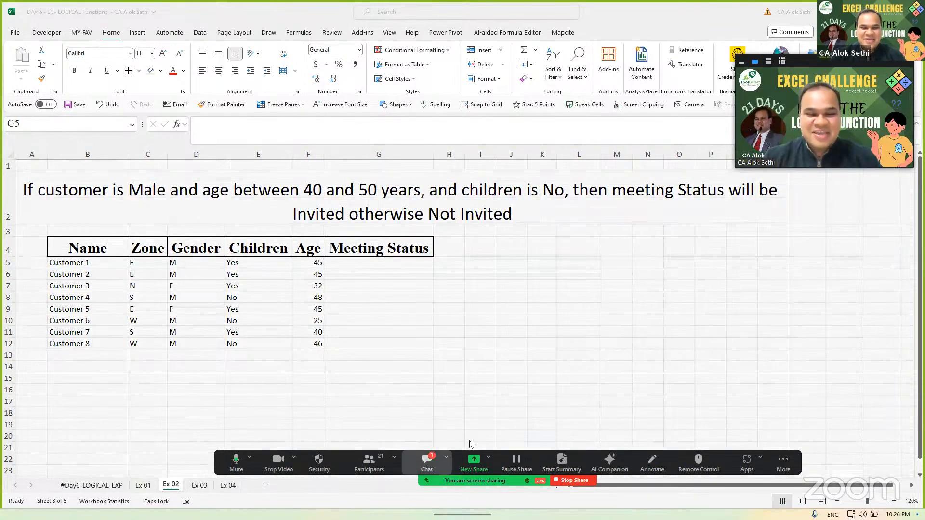
pyautogui.click(427, 463)
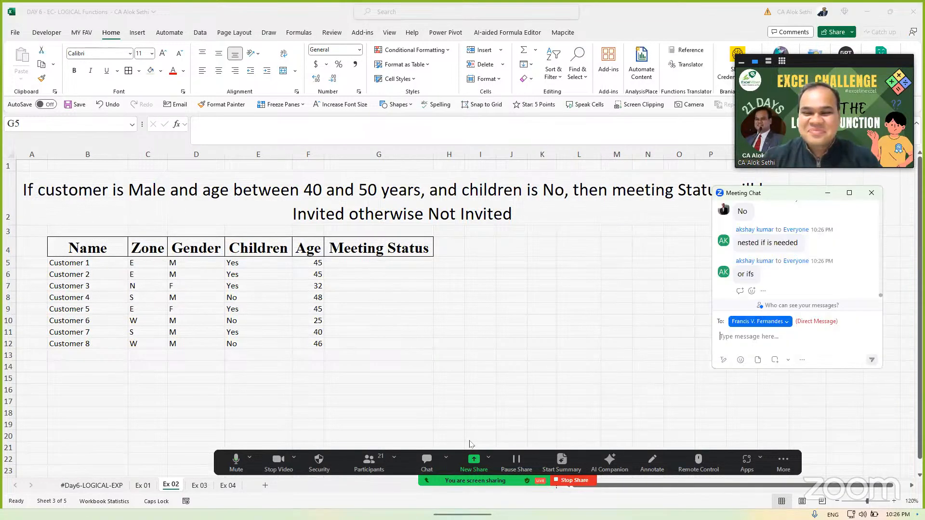
pyautogui.click(760, 322)
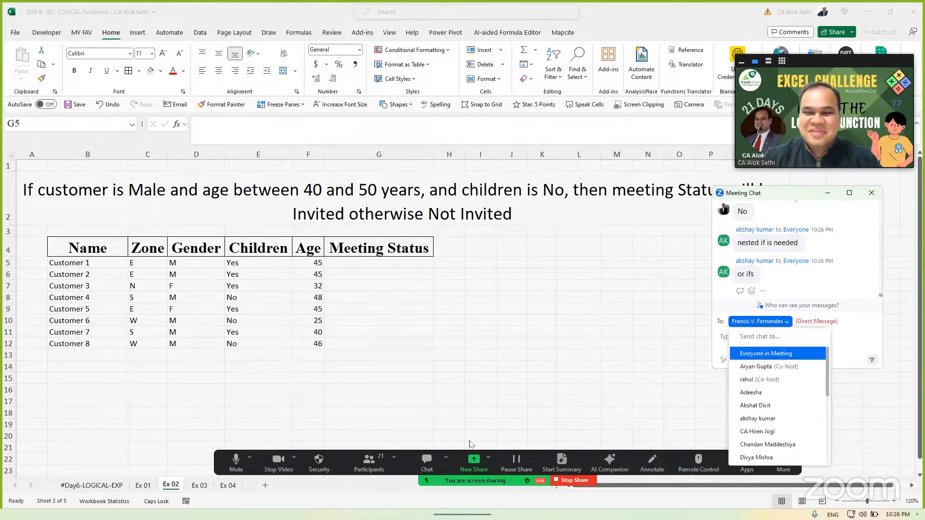
pyautogui.press('Return')
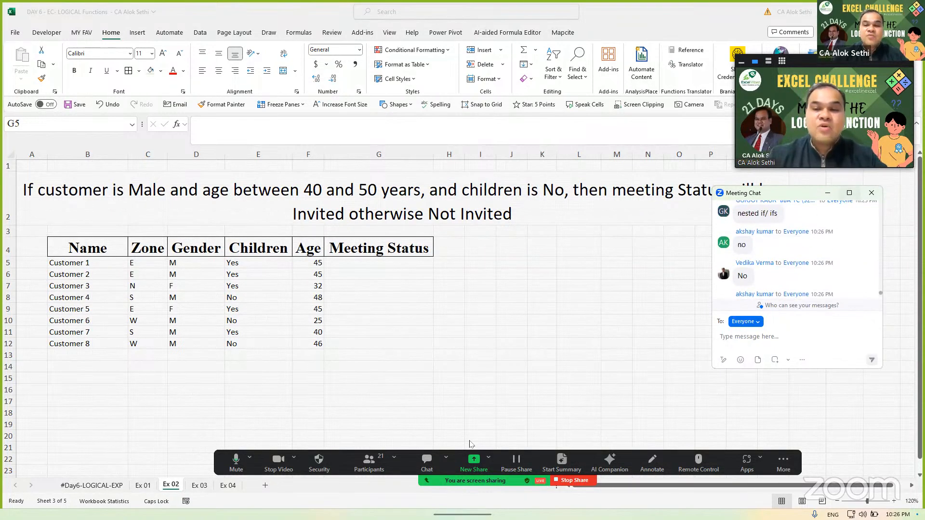
pyautogui.click(871, 192)
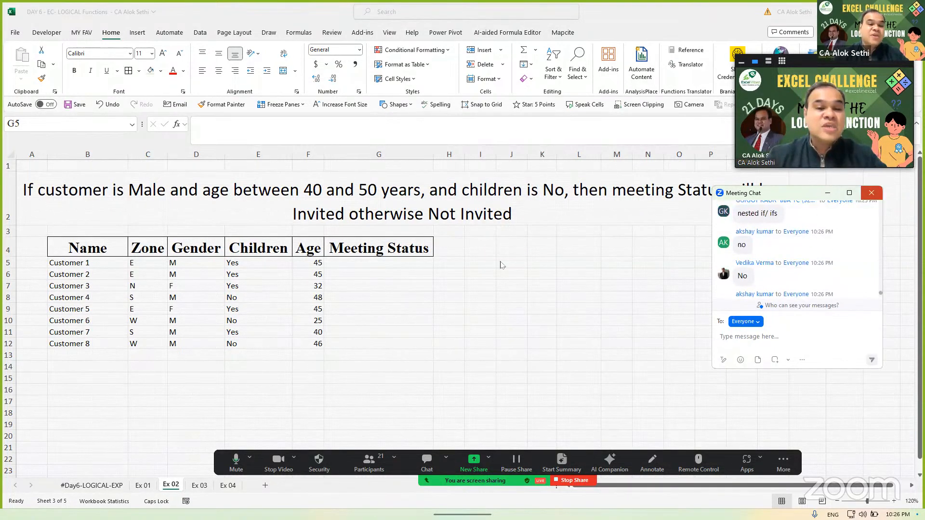
pyautogui.click(379, 264)
pyautogui.scroll(2, 379, 264)
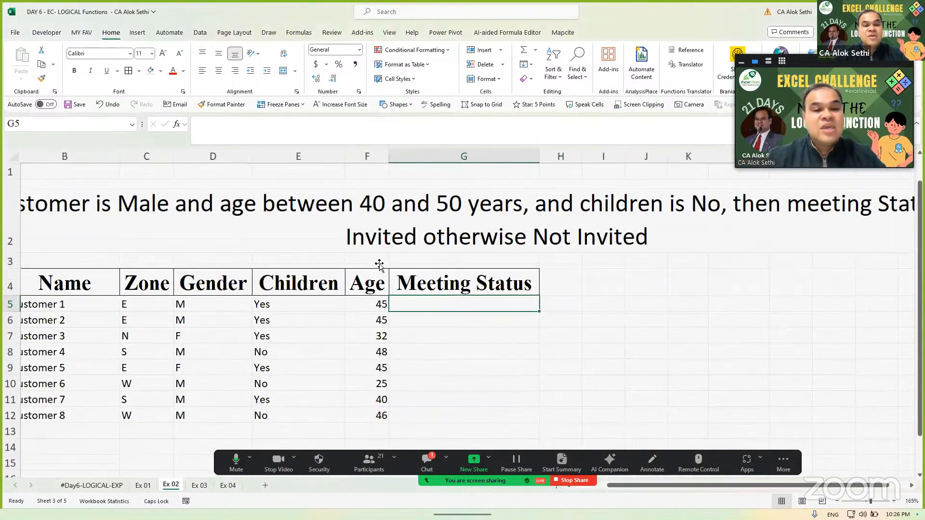
pyautogui.scroll(-1, 379, 264)
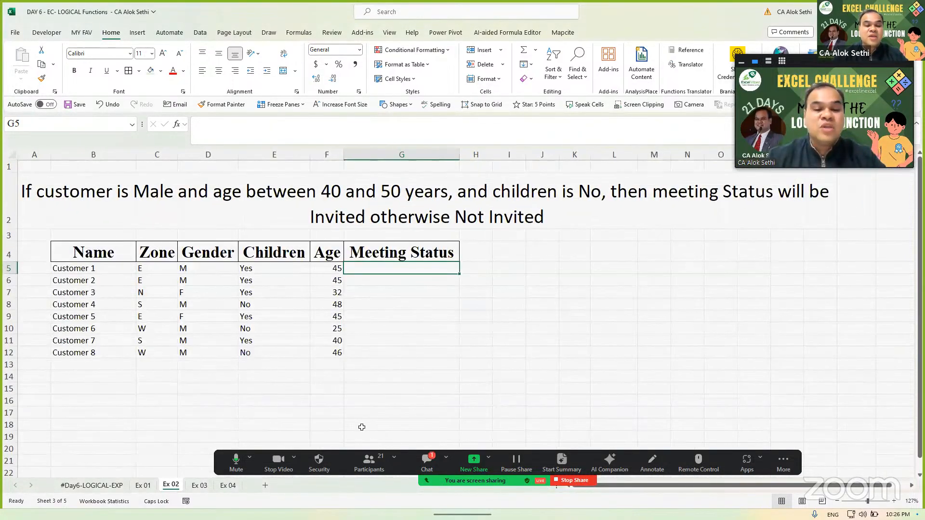
pyautogui.hotkey('alt', 'h')
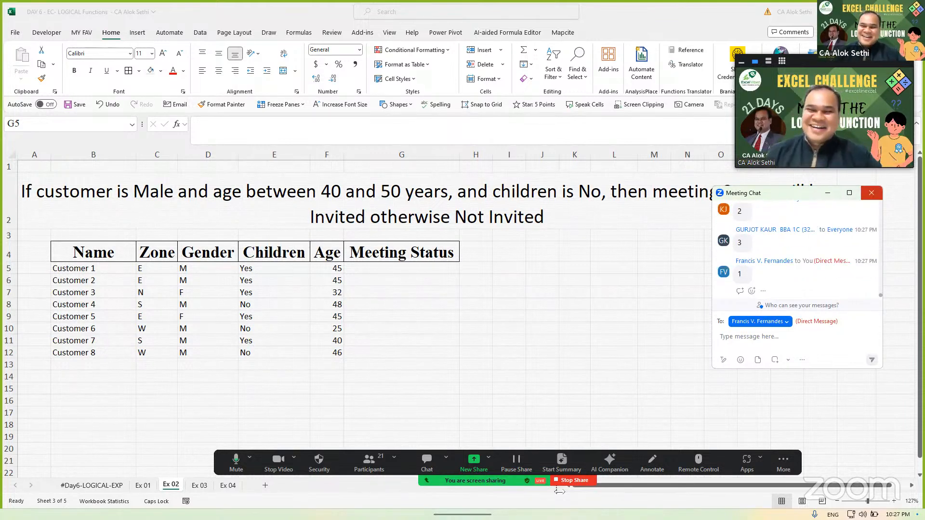
pyautogui.hotkey('alt', 'h')
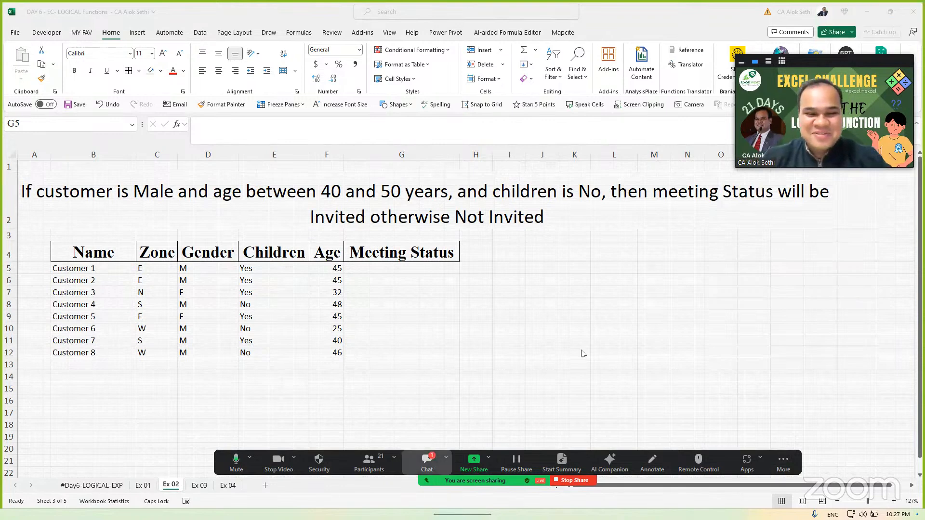
pyautogui.hotkey('alt', 'h')
pyautogui.hotkey('alt', 'h')
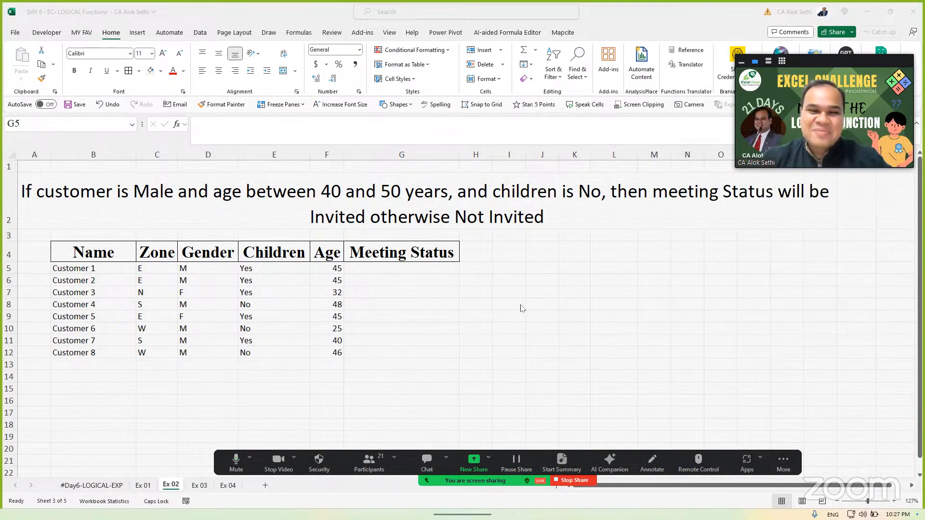
pyautogui.click(417, 265)
pyautogui.keyDown('ctrl'); pyautogui.scroll(3, 417, 265); pyautogui.keyUp('ctrl')
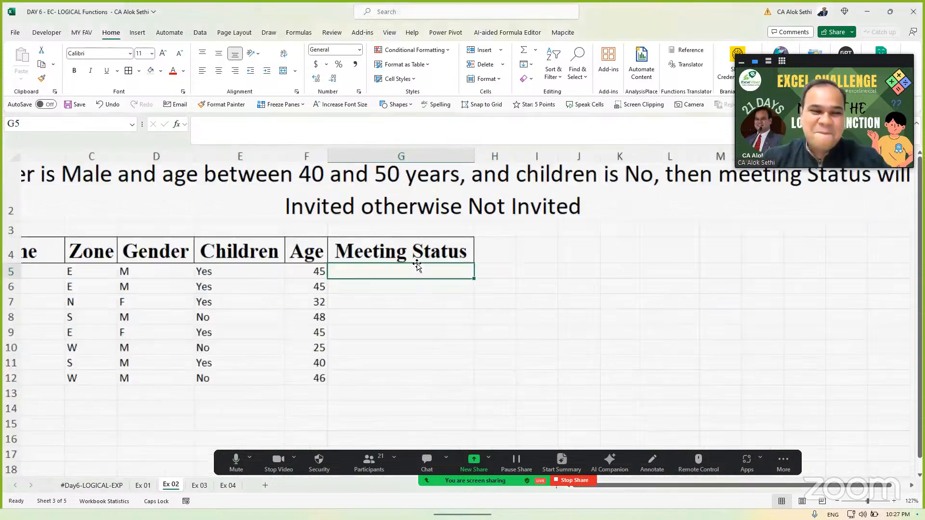
pyautogui.keyDown('ctrl'); pyautogui.scroll(-2, 417, 264); pyautogui.keyUp('ctrl')
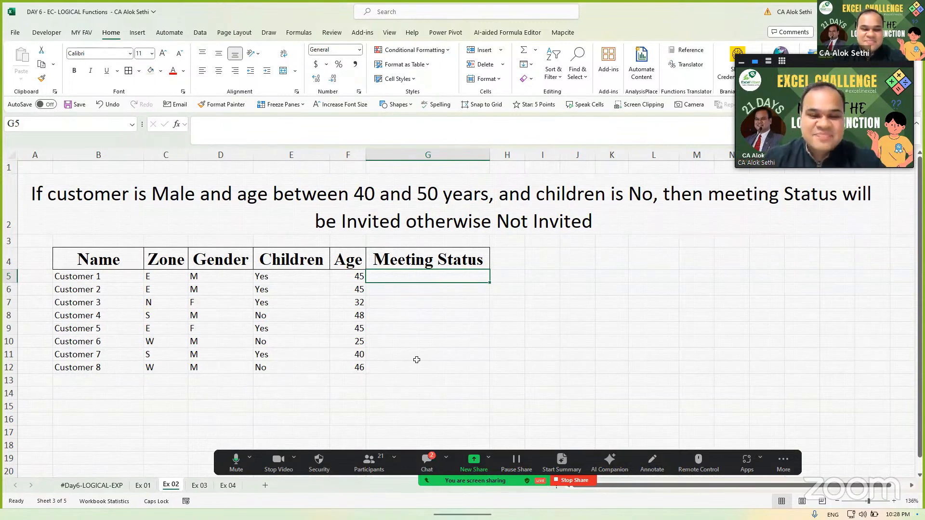
pyautogui.click(427, 461)
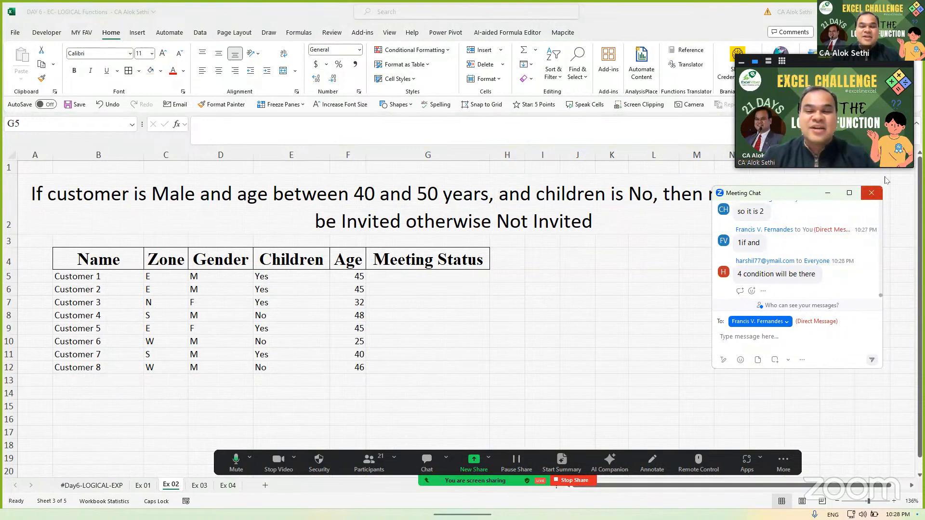
pyautogui.click(877, 194)
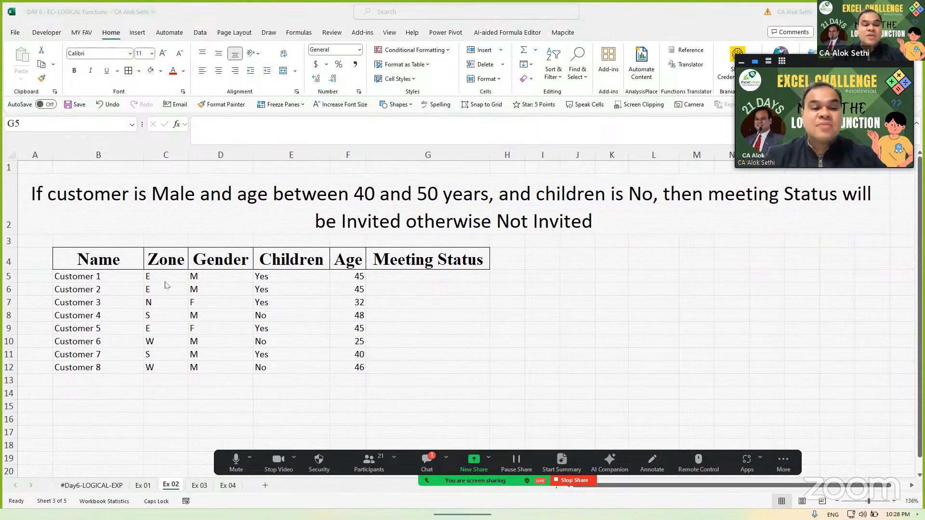
# Step: Enter the heading 'NESTED IF' in cell K4
pyautogui.click(594, 264)
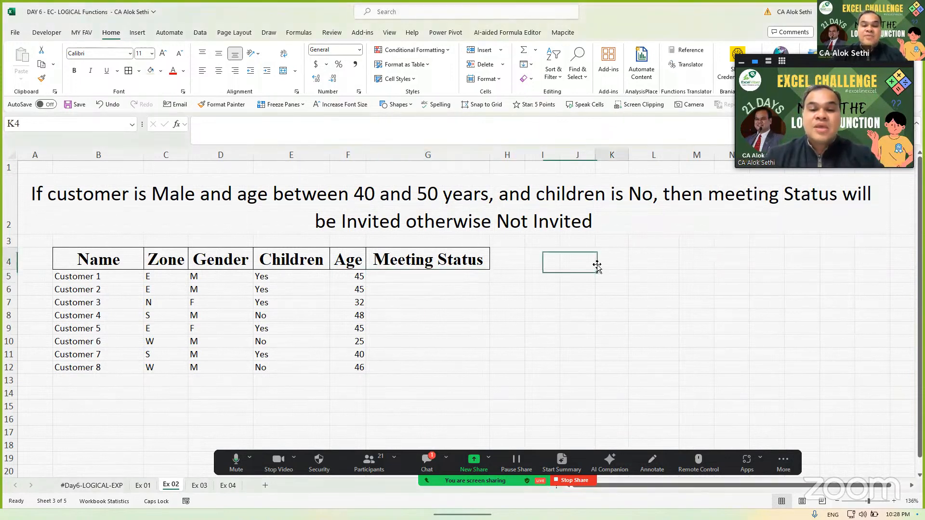
pyautogui.click(597, 267)
pyautogui.press('capslock')
pyautogui.write('nest')
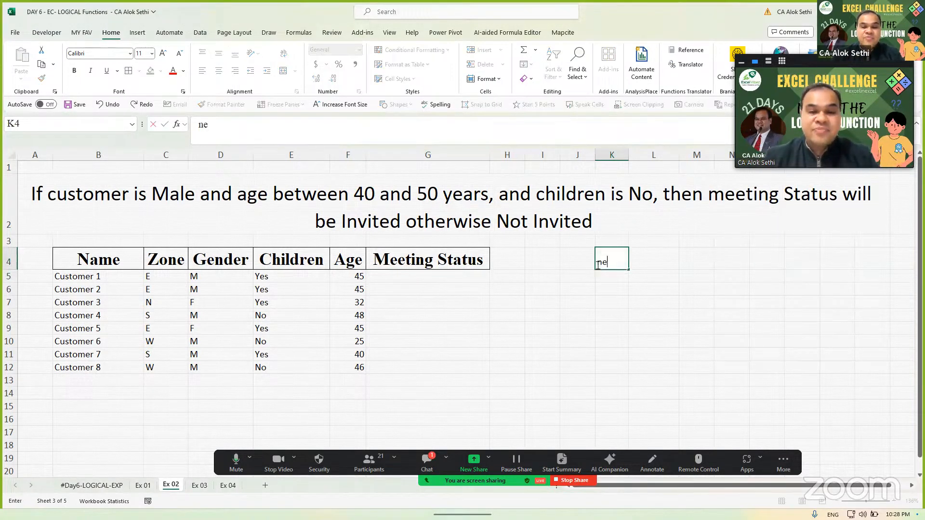
pyautogui.press('BackSpace')
pyautogui.press('BackSpace')
pyautogui.press('BackSpace')
pyautogui.press('capslock')
pyautogui.write('N')
pyautogui.press('BackSpace')
pyautogui.press('BackSpace')
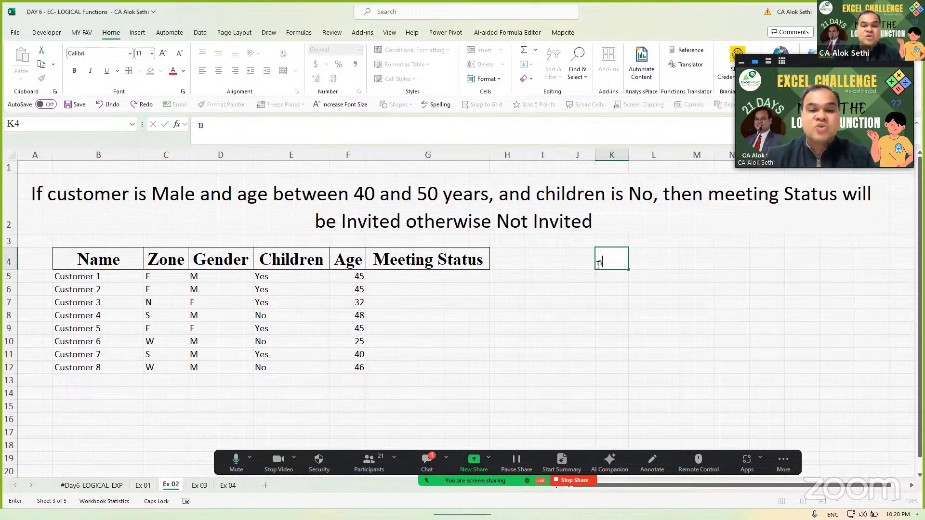
pyautogui.write('NESTED IF')
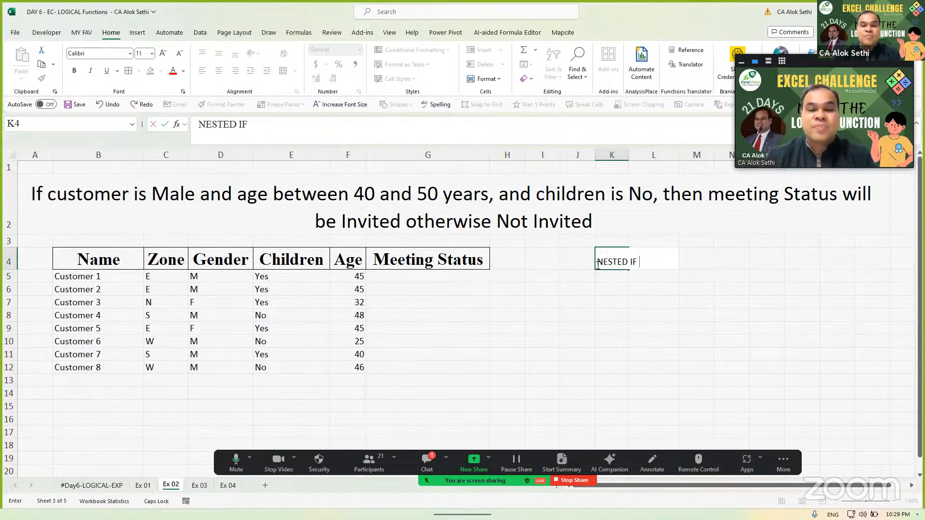
pyautogui.press('Return')
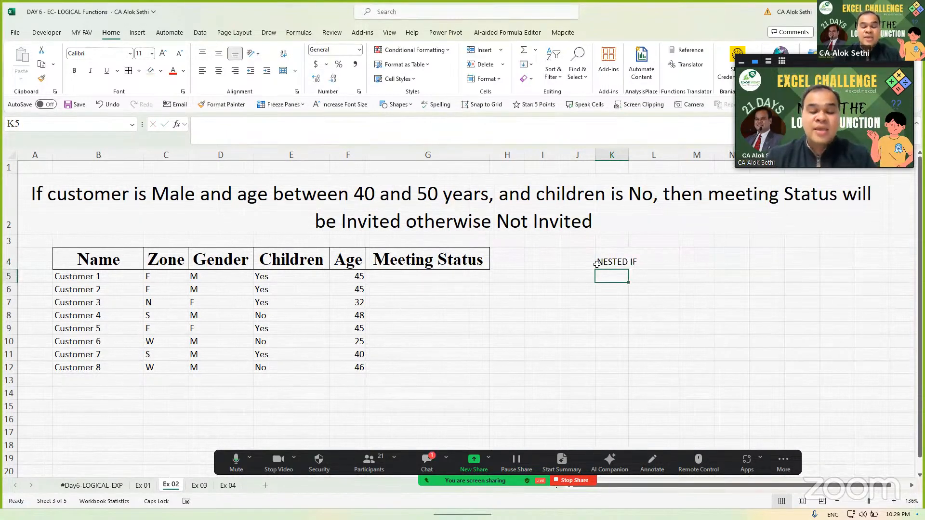
# Step: Enter the bold note 'NO OF CONDITION - 1 = NO IF IFS' in K5
pyautogui.write('NO OF CN')
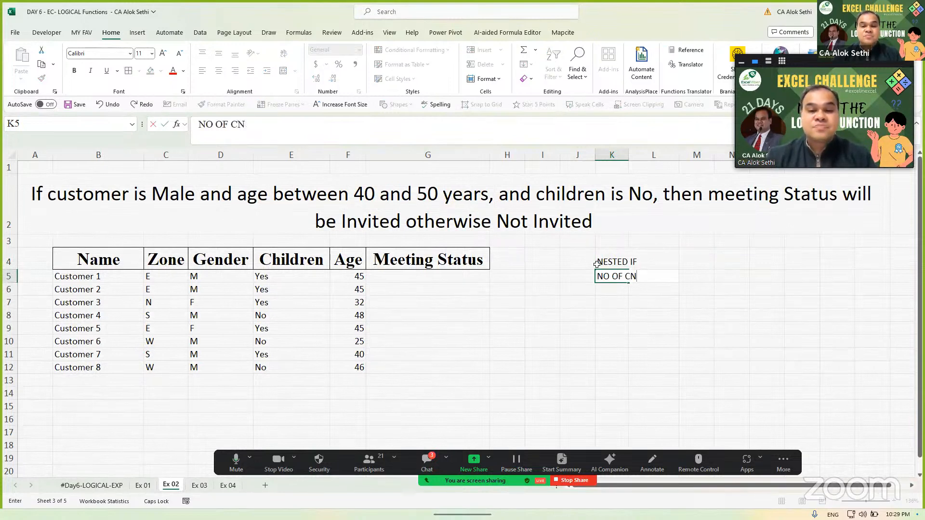
pyautogui.press('BackSpace')
pyautogui.write('OND')
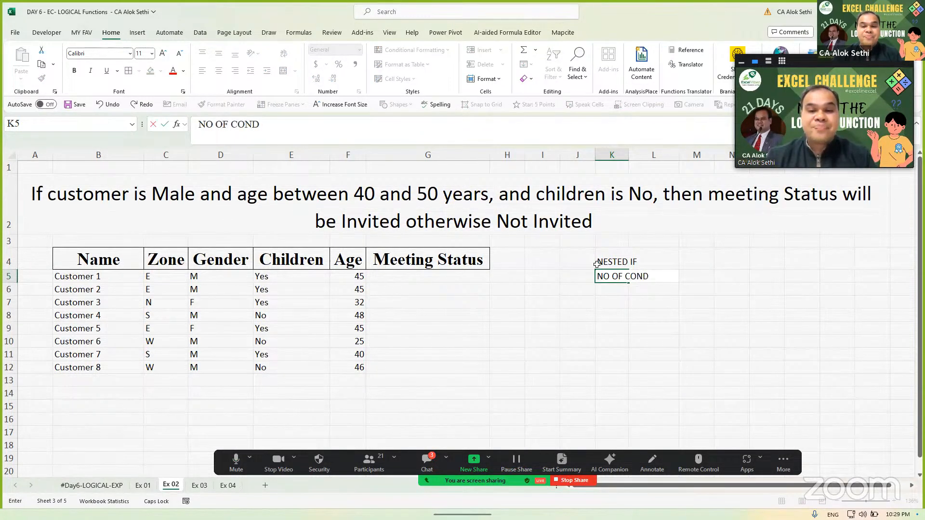
pyautogui.press('BackSpace')
pyautogui.write('ITION - 1')
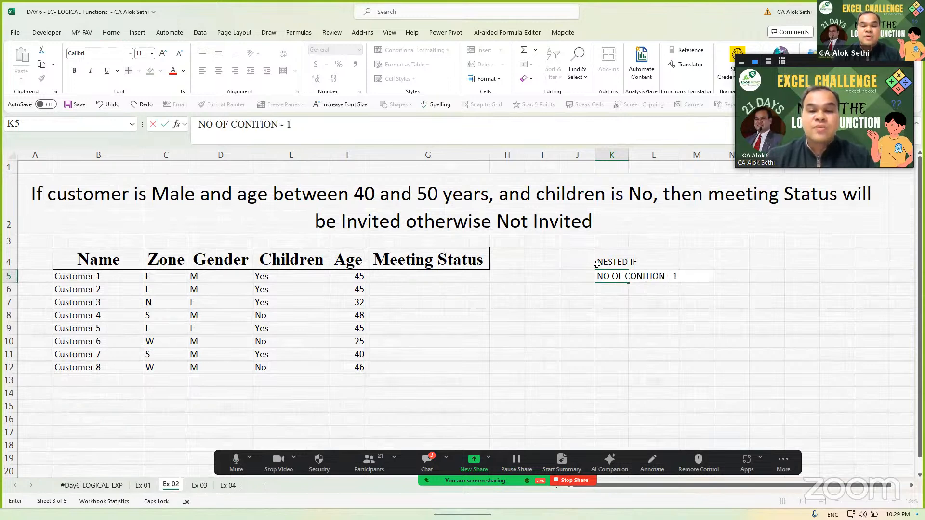
pyautogui.write(' = NO IF IFS')
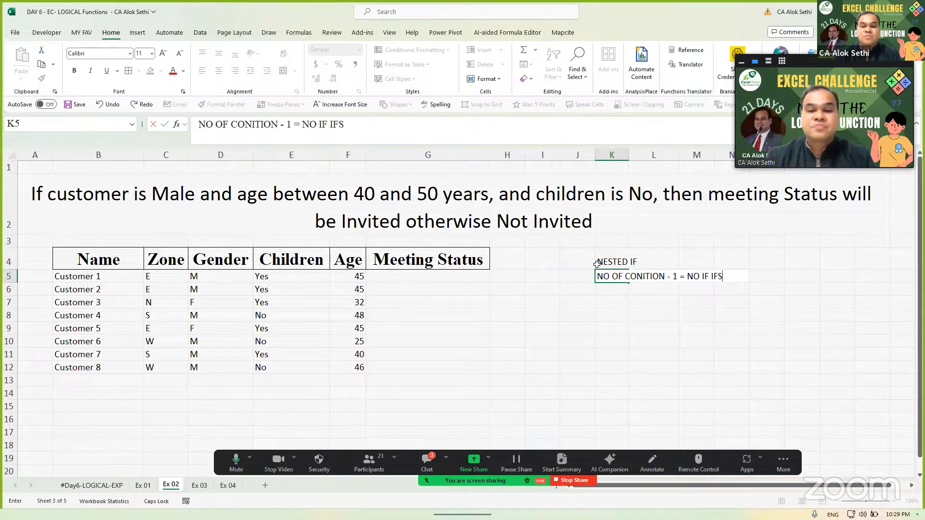
pyautogui.press('Return')
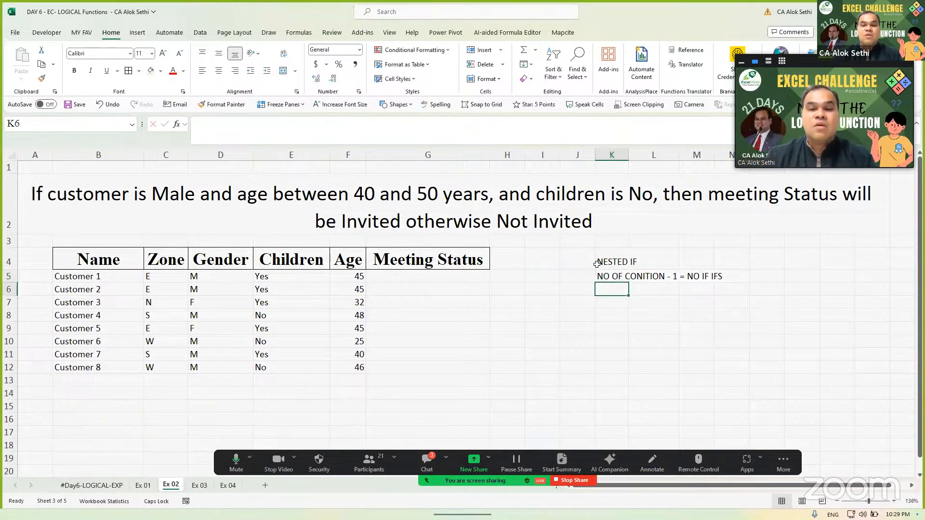
pyautogui.press('Up')
pyautogui.hotkey('ctrl', 'b')
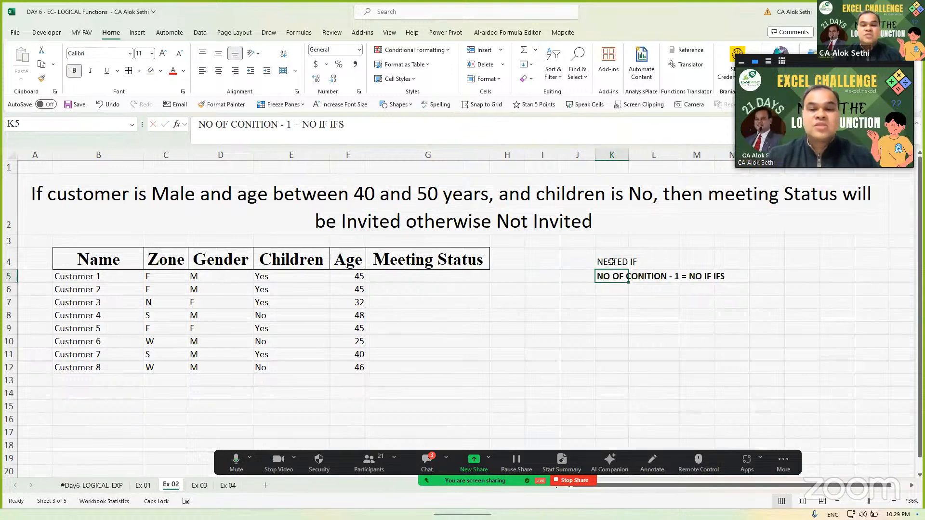
# Step: Merge and centre K4:N4, bold the heading, and enlarge it to 18 pt
pyautogui.moveTo(597, 264); pyautogui.dragTo(720, 258)
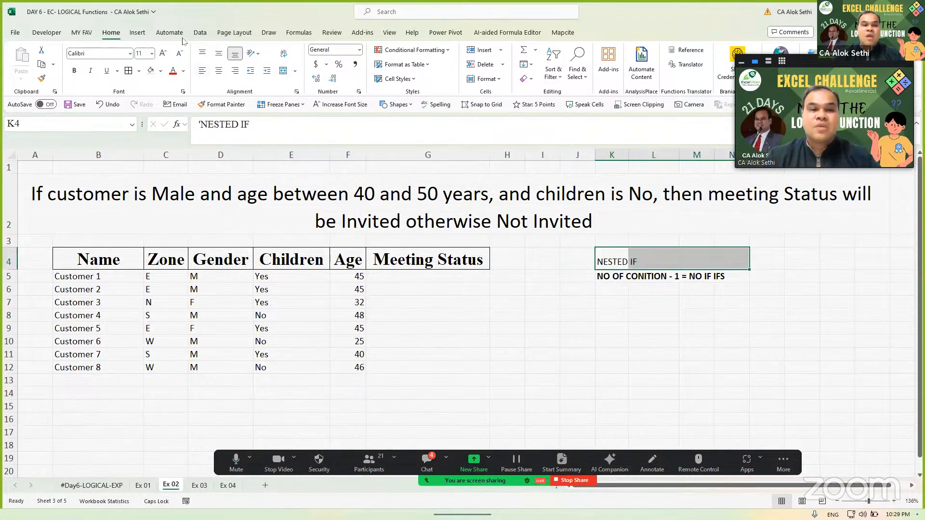
pyautogui.click(284, 72)
pyautogui.hotkey('ctrl', 'b')
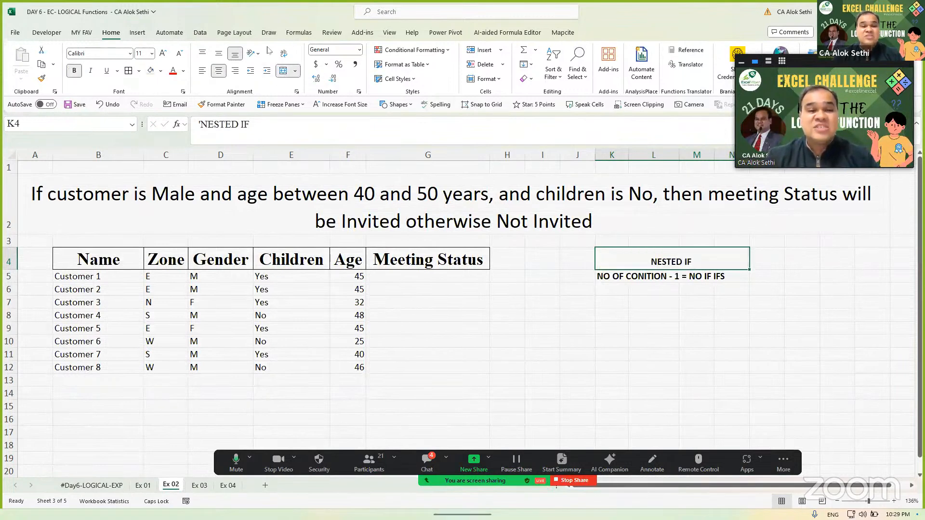
pyautogui.click(164, 54)
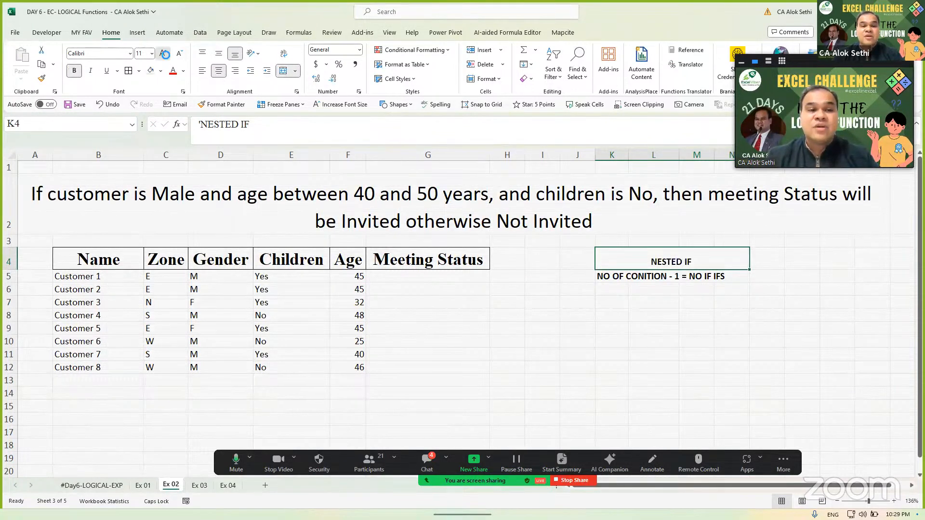
pyautogui.click(164, 54)
pyautogui.click(164, 54)
pyautogui.click(164, 54)
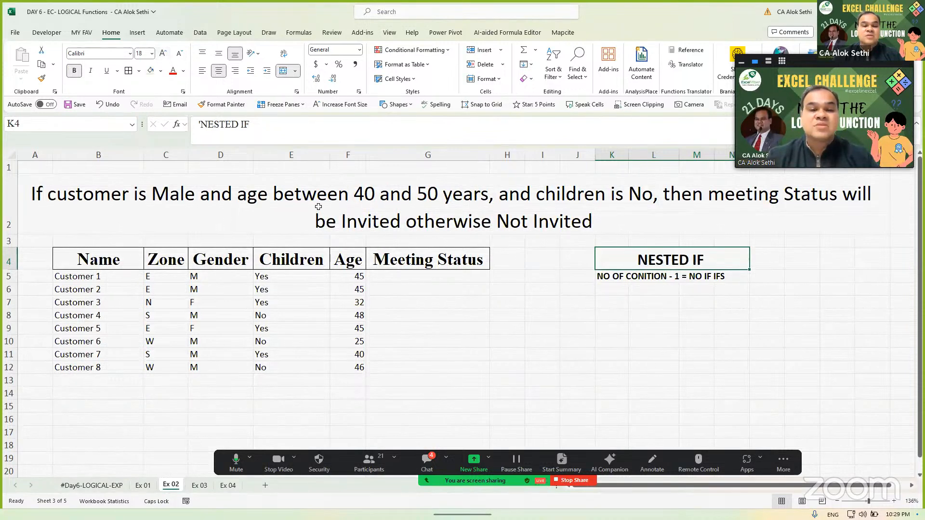
pyautogui.click(400, 278)
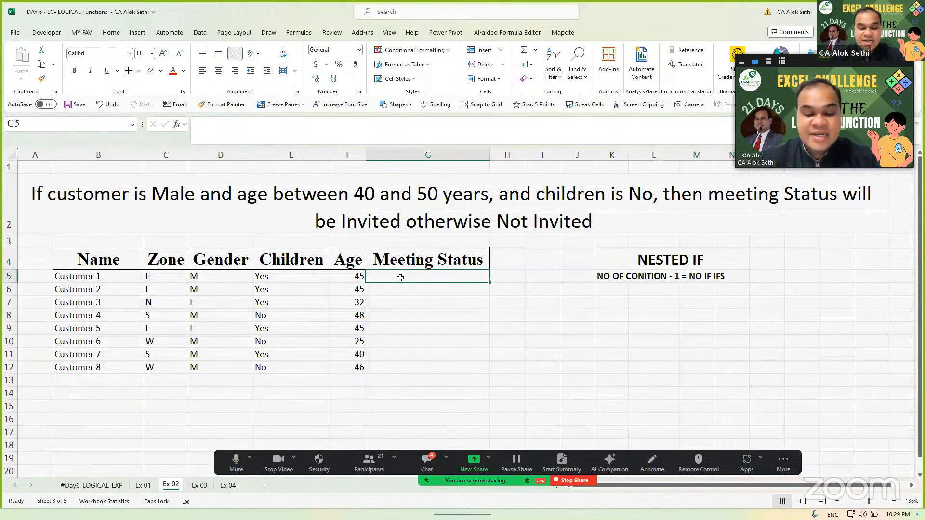
# Step: Start G5's formula as =IF(D5="M", testing for a male customer
pyautogui.write('=IF')
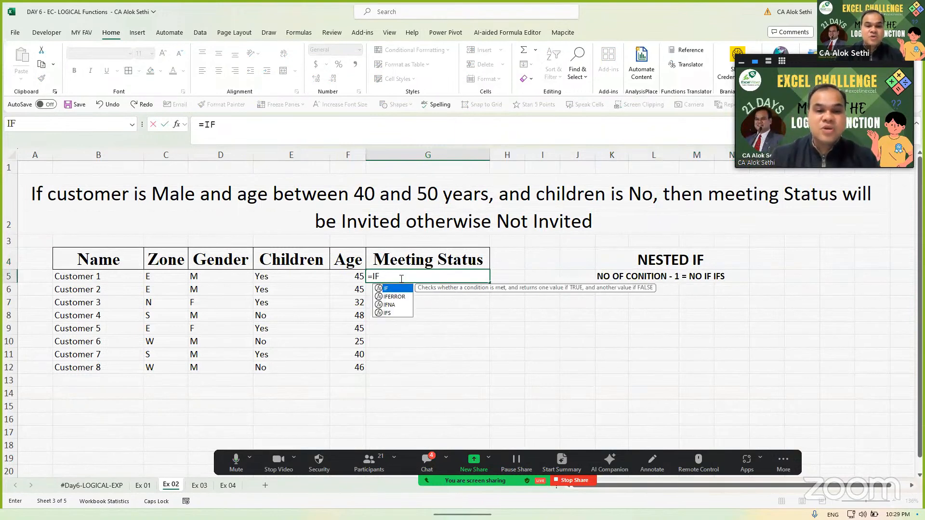
pyautogui.write('(')
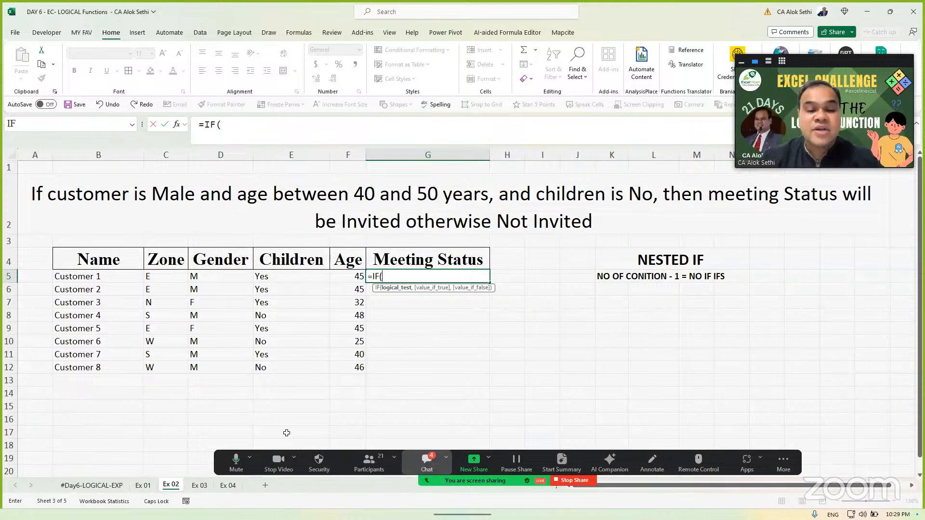
pyautogui.click(426, 463)
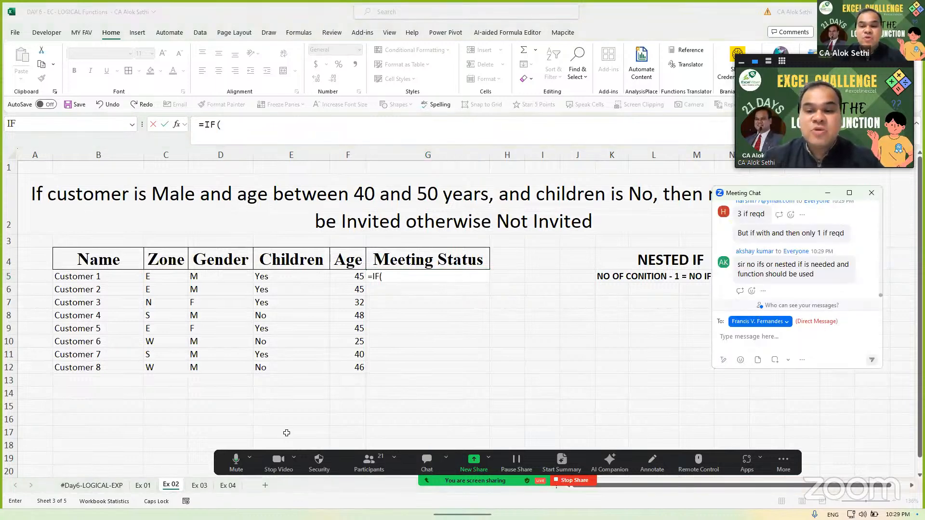
pyautogui.click(871, 193)
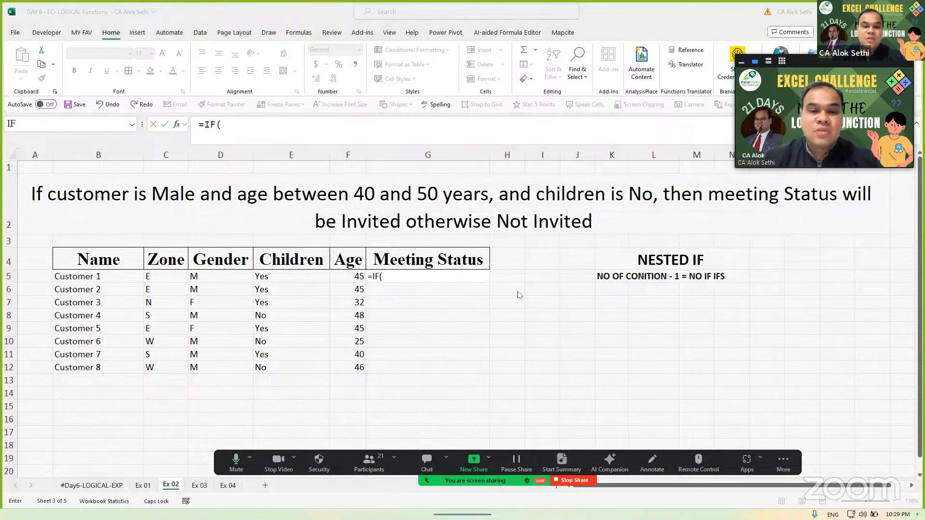
pyautogui.click(427, 275)
pyautogui.click(204, 278)
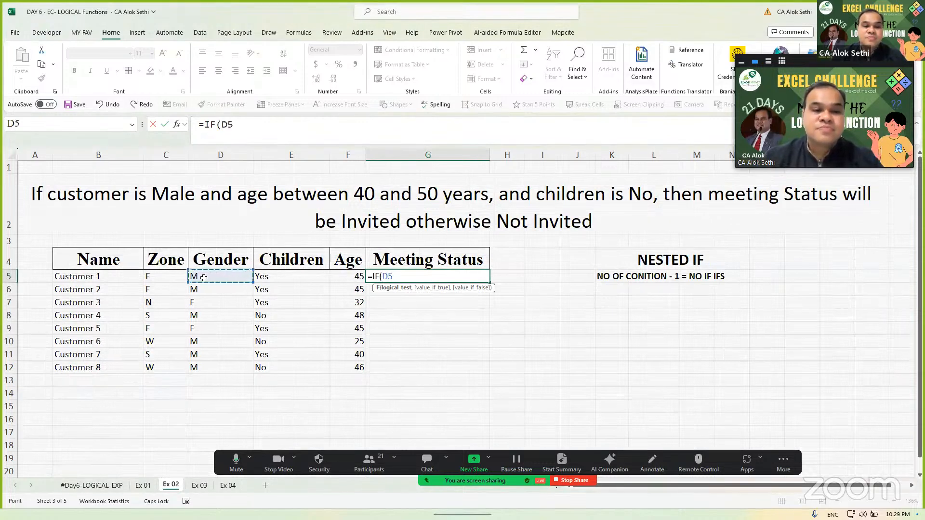
pyautogui.write('=')
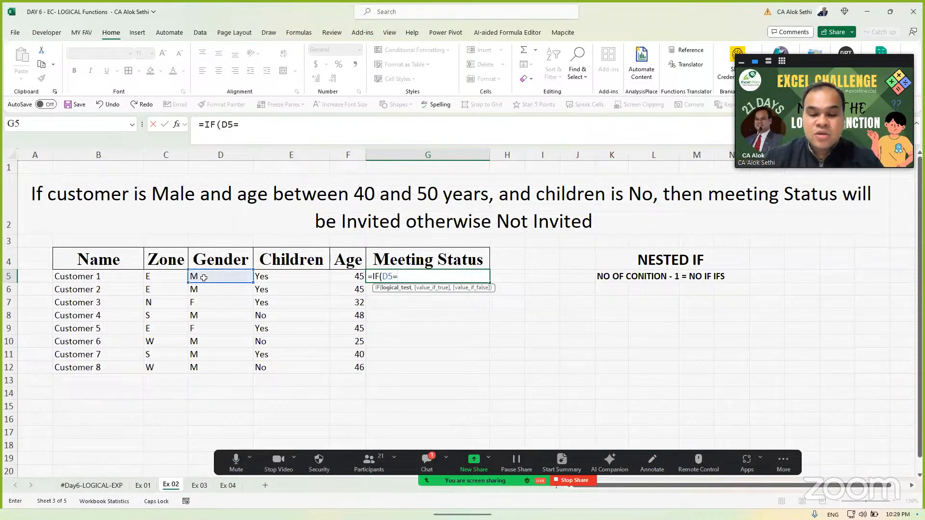
pyautogui.write('"M')
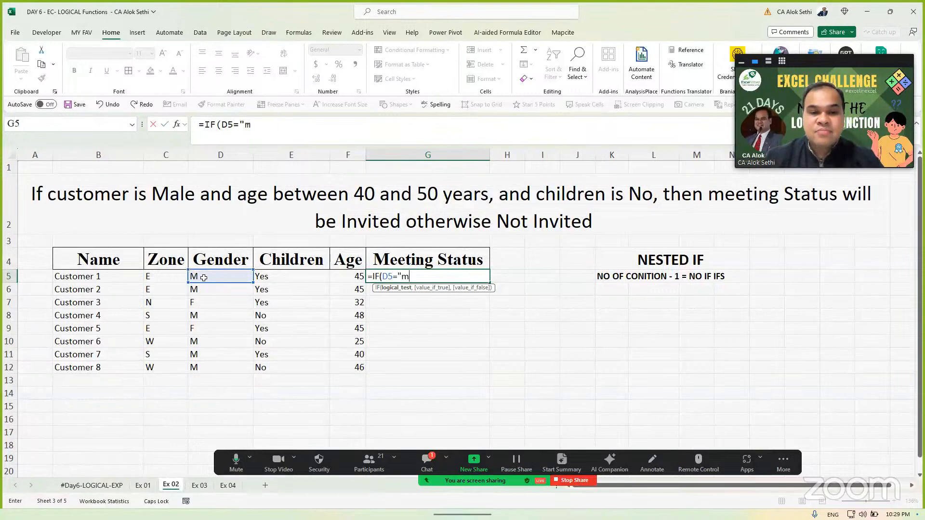
pyautogui.press('BackSpace')
pyautogui.write('M"')
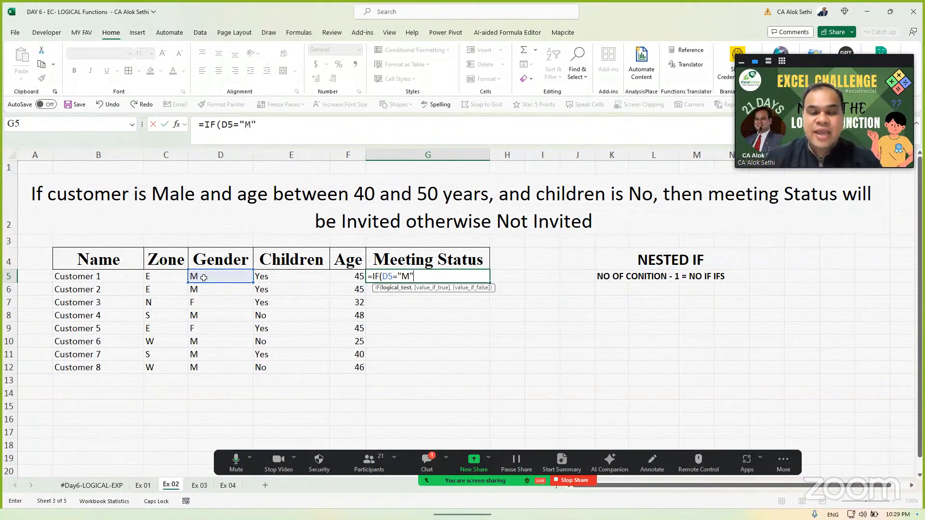
pyautogui.write(',')
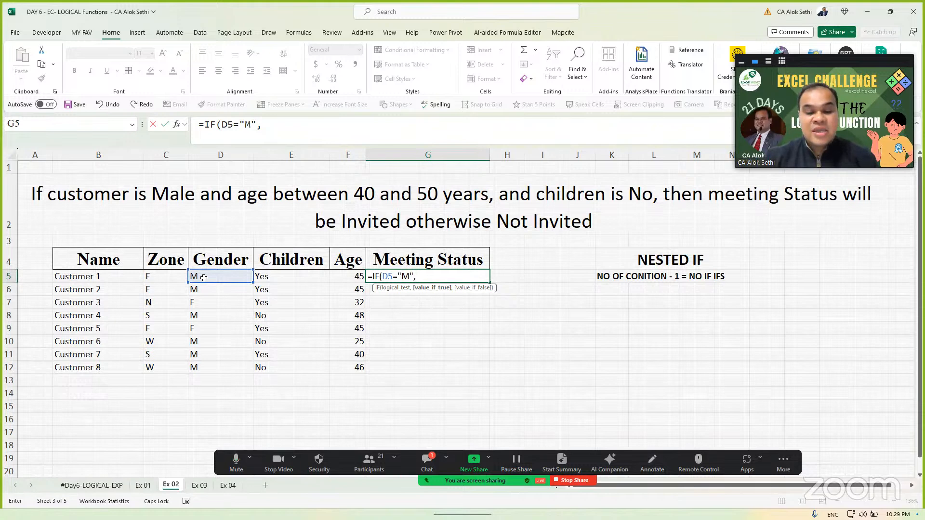
# Step: Nest a second IF testing whether age F5 is greater than 40
pyautogui.write('IF')
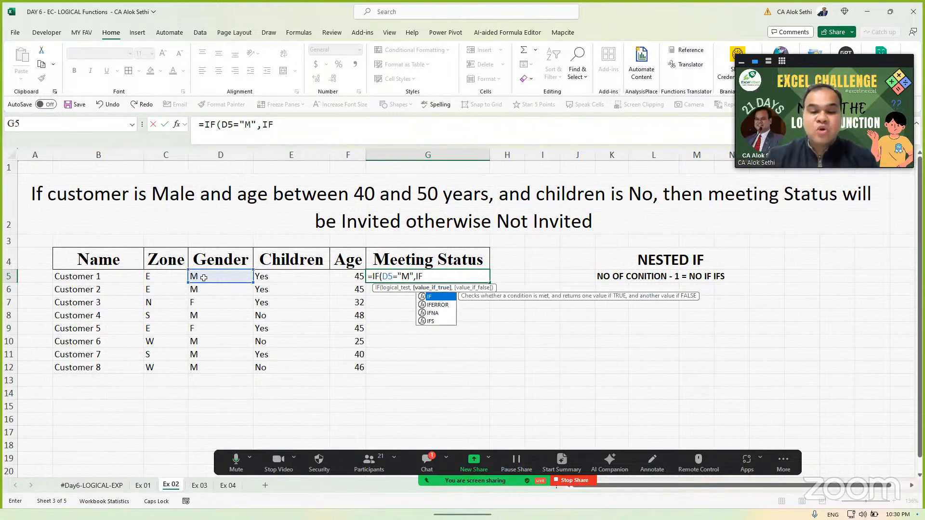
pyautogui.write('(')
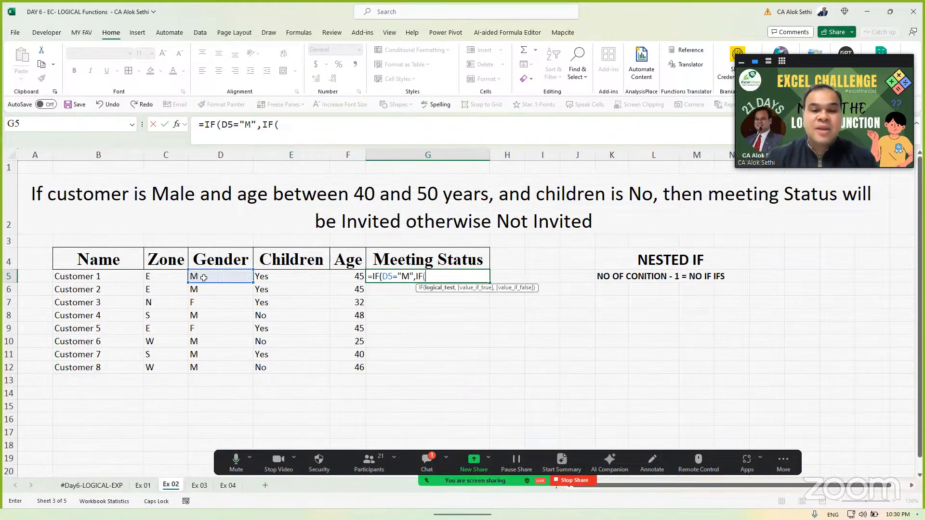
pyautogui.click(338, 278)
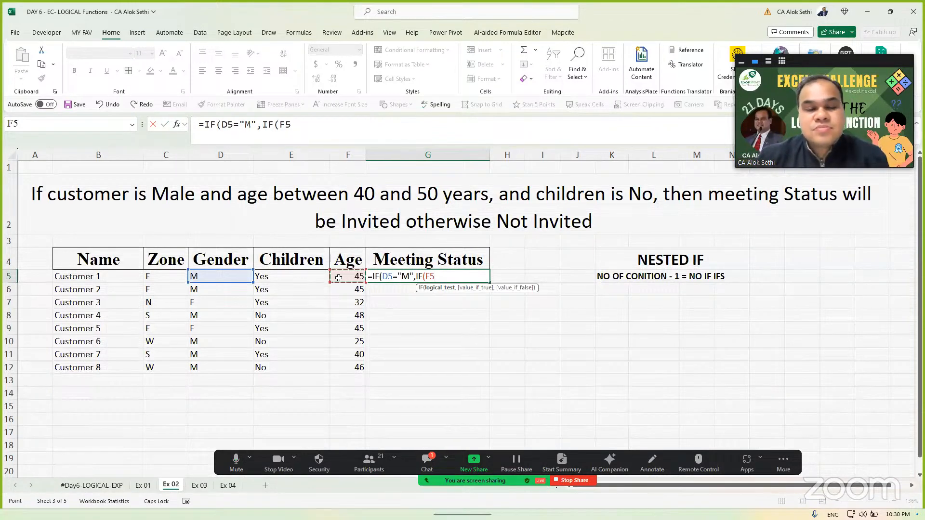
pyautogui.write('>')
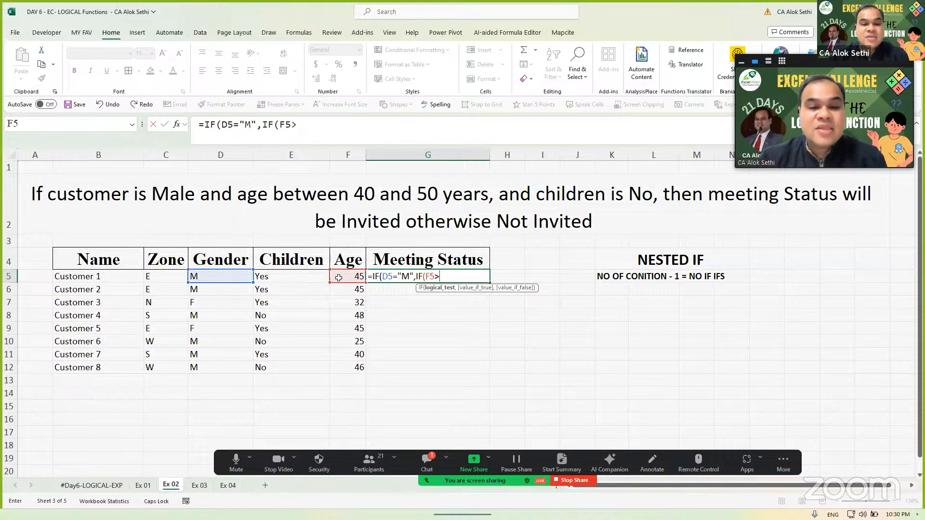
pyautogui.write('40')
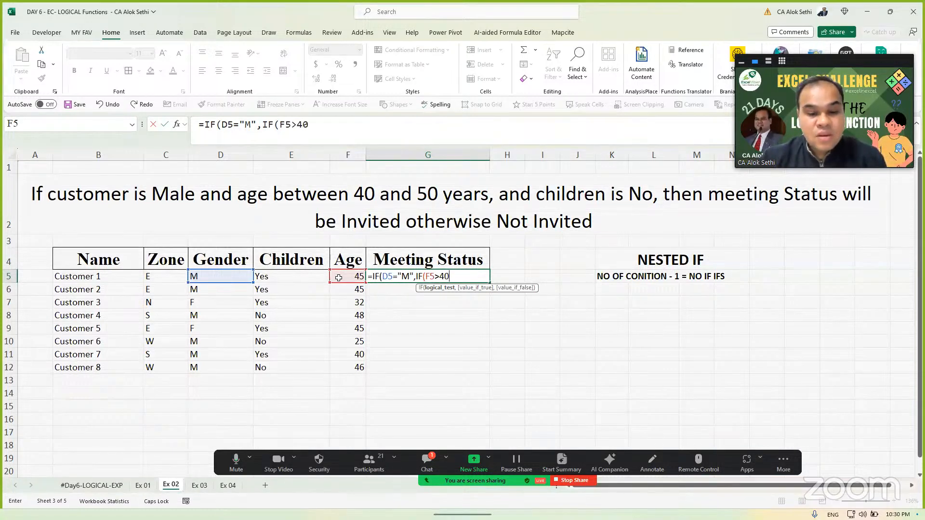
pyautogui.write(',')
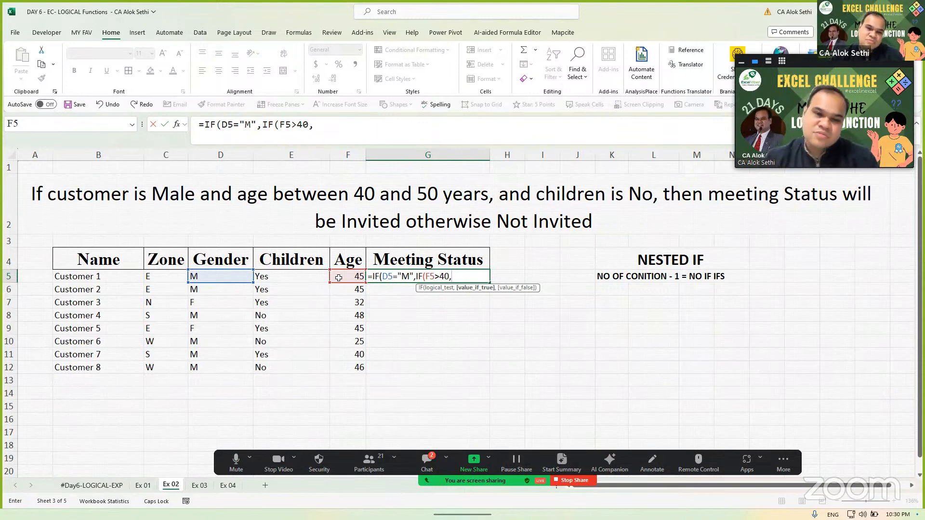
# Step: Re-enter the nested age test as F5>40 after abandoning BETW and AND attempts
pyautogui.press('BackSpace')
pyautogui.press('BackSpace')
pyautogui.press('BackSpace')
pyautogui.press('BackSpace')
pyautogui.press('BackSpace')
pyautogui.press('BackSpace')
pyautogui.write('BE')
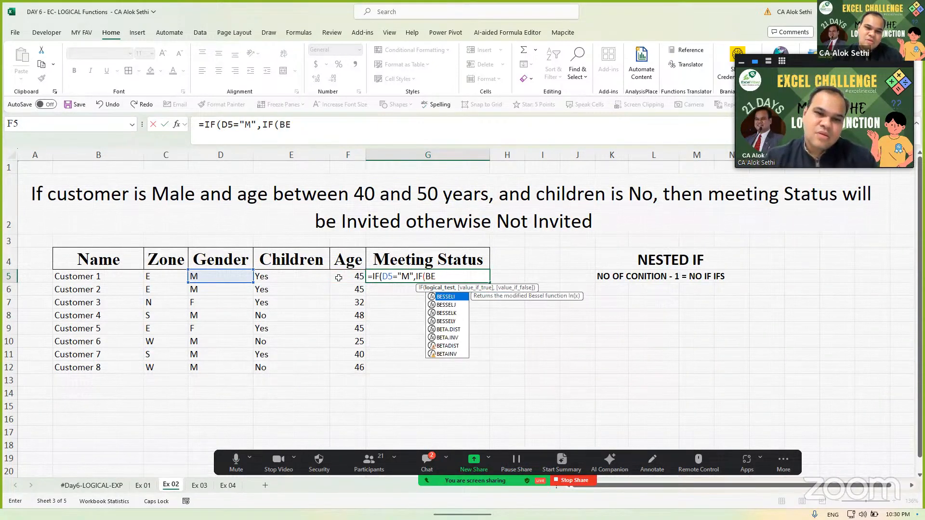
pyautogui.write('TW')
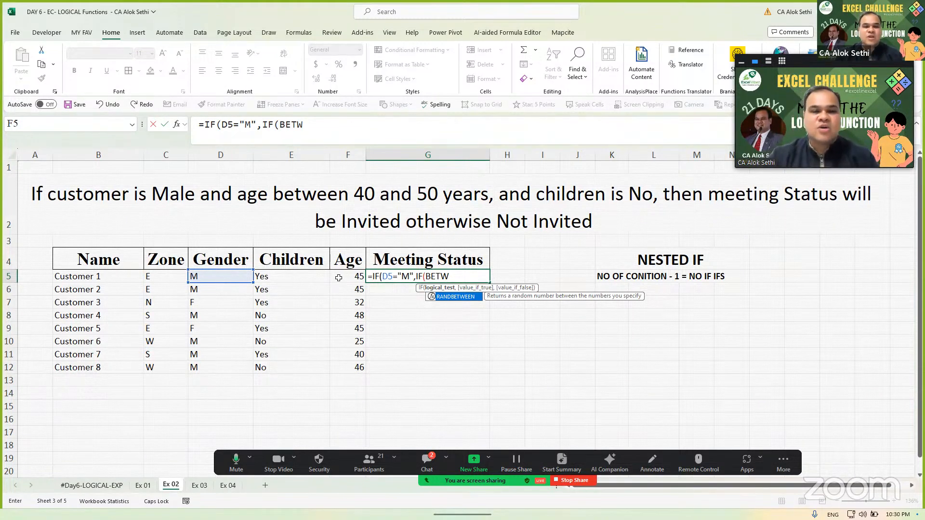
pyautogui.press('BackSpace')
pyautogui.press('BackSpace')
pyautogui.press('BackSpace')
pyautogui.press('BackSpace')
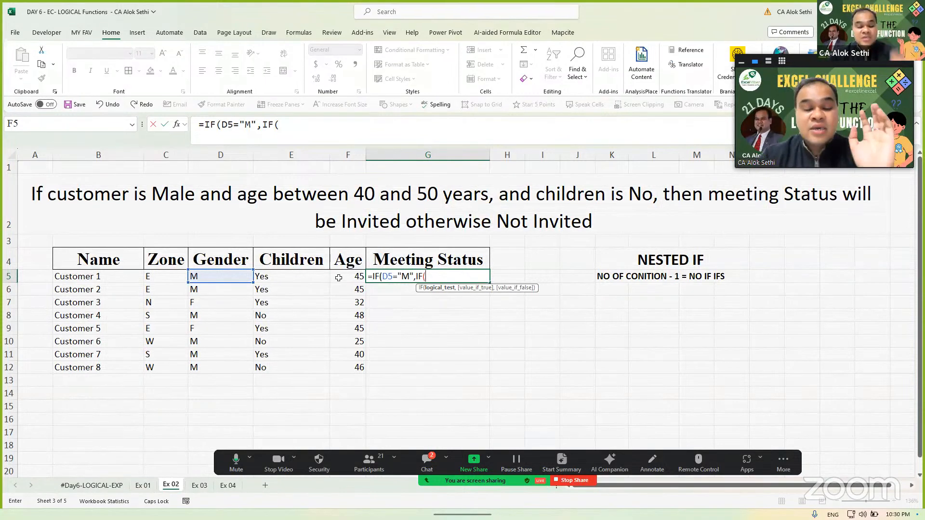
pyautogui.write('AND')
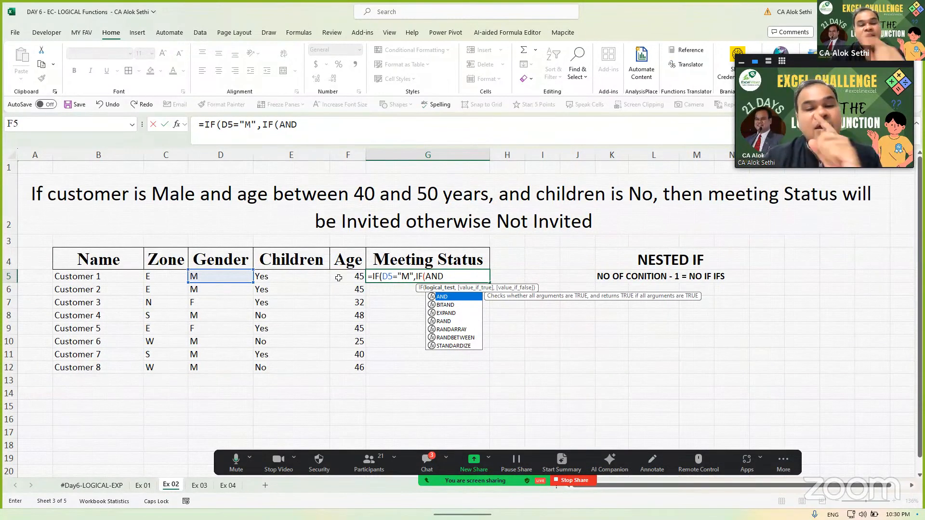
pyautogui.press('BackSpace')
pyautogui.press('BackSpace')
pyautogui.press('BackSpace')
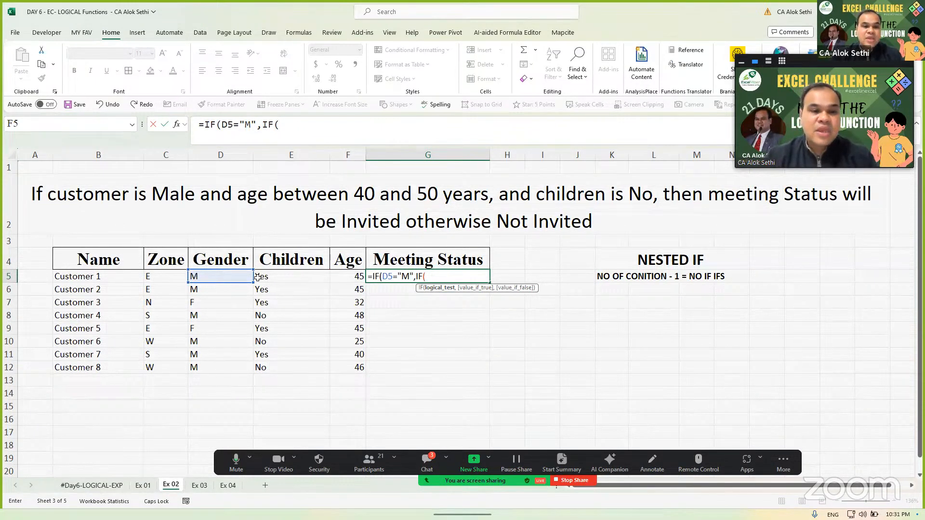
pyautogui.click(342, 278)
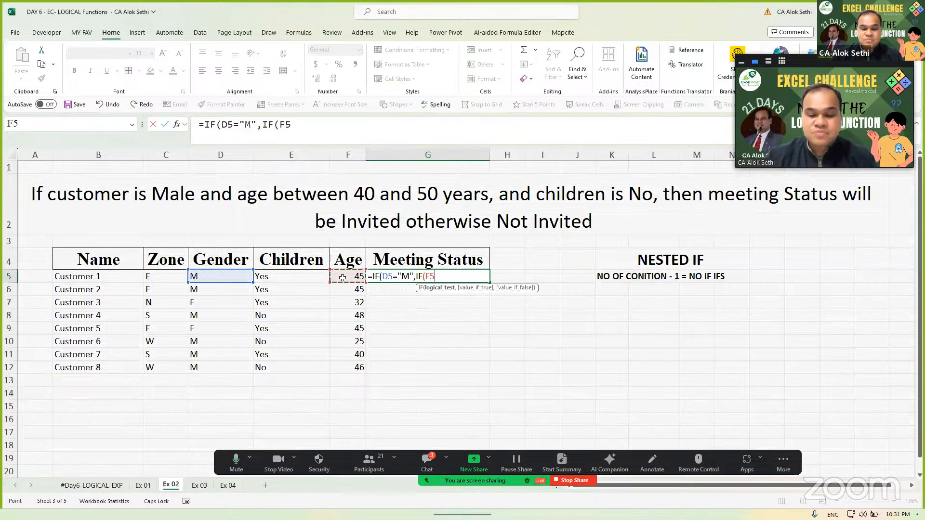
pyautogui.write('>40,')
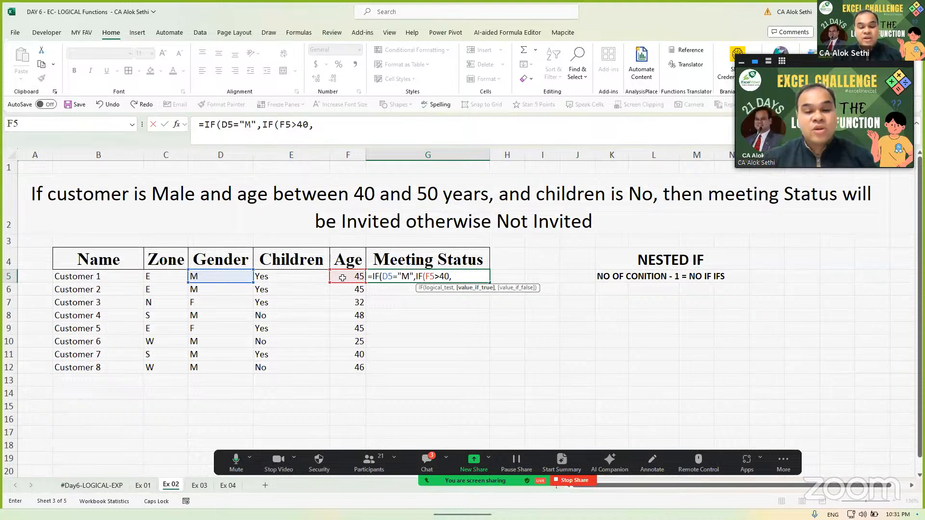
# Step: Add a third IF testing F5<=50 and change the first age test to =>40
pyautogui.write(',')
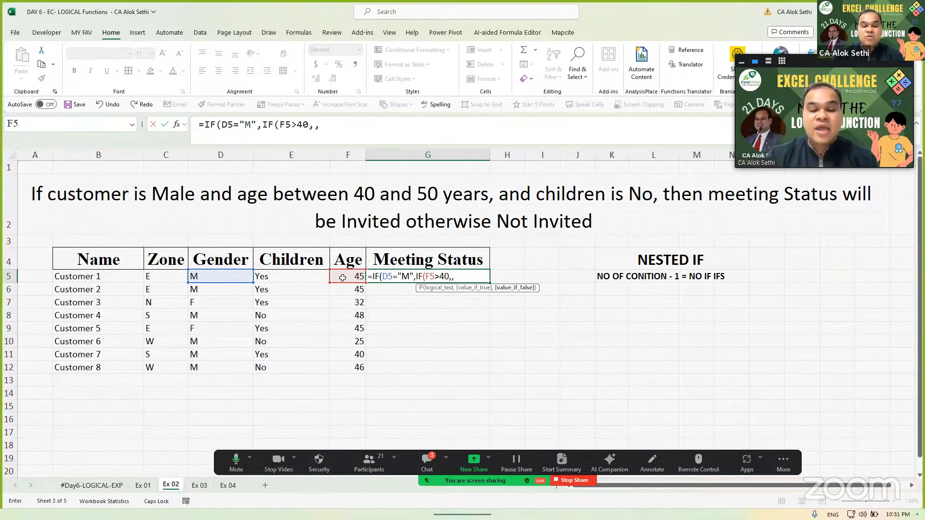
pyautogui.press('BackSpace')
pyautogui.write('IF(')
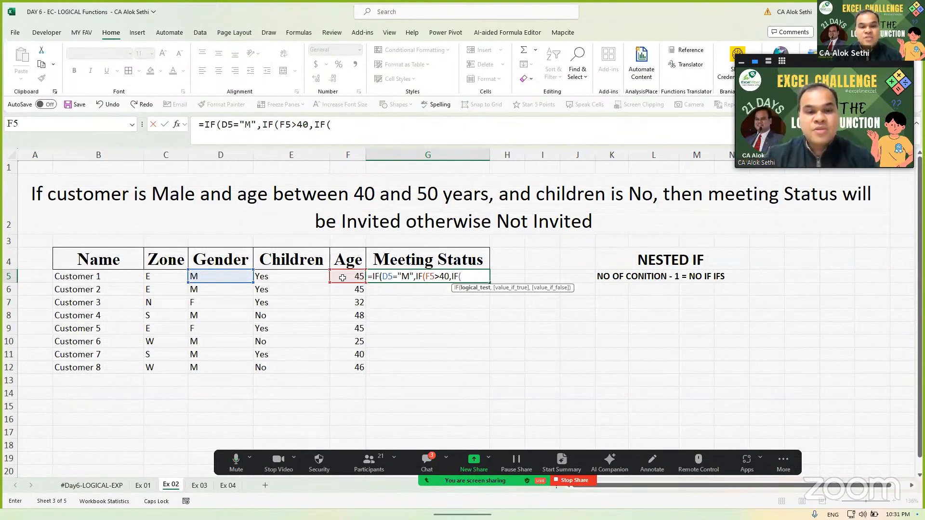
pyautogui.click(342, 278)
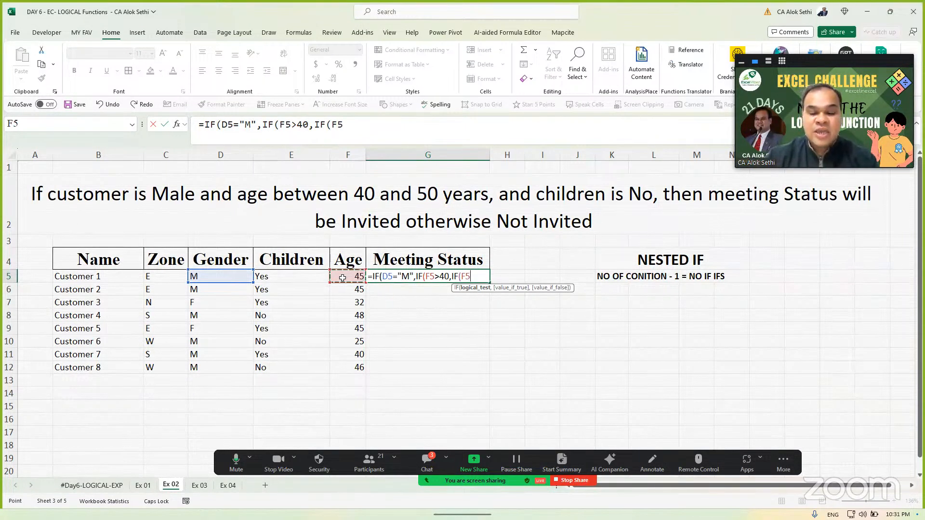
pyautogui.write('<50,')
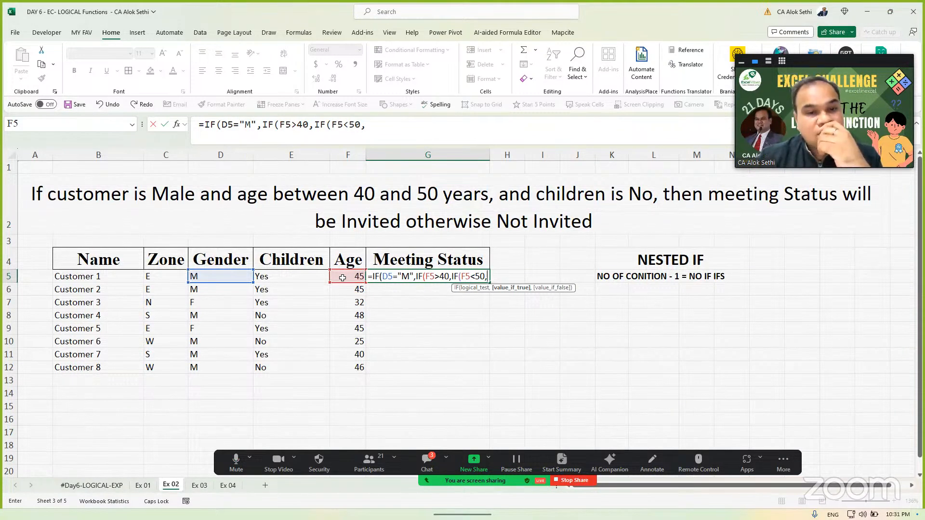
pyautogui.click(432, 278)
pyautogui.write('=')
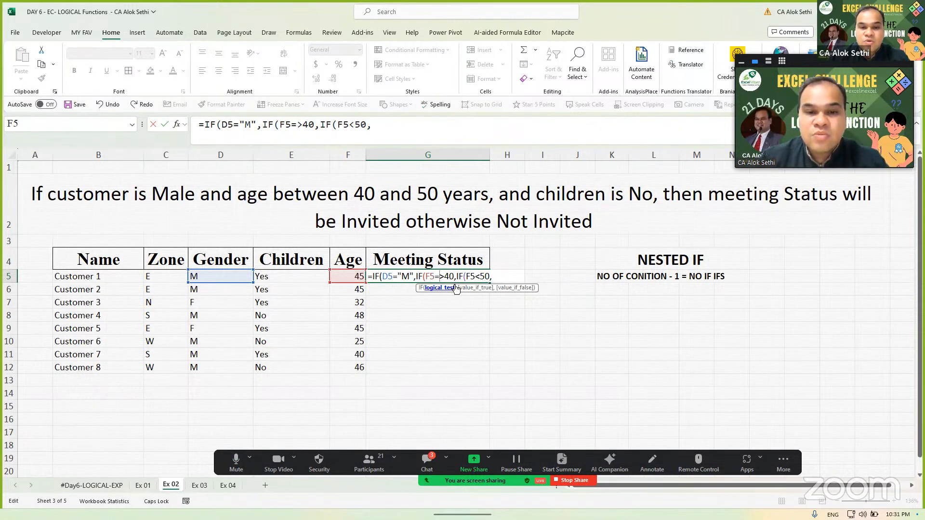
pyautogui.click(481, 278)
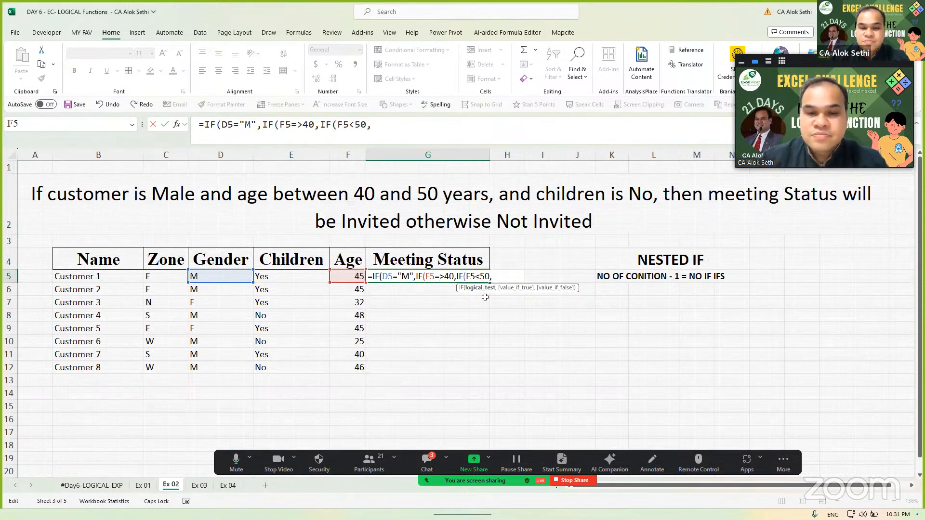
pyautogui.write('=')
pyautogui.click(505, 281)
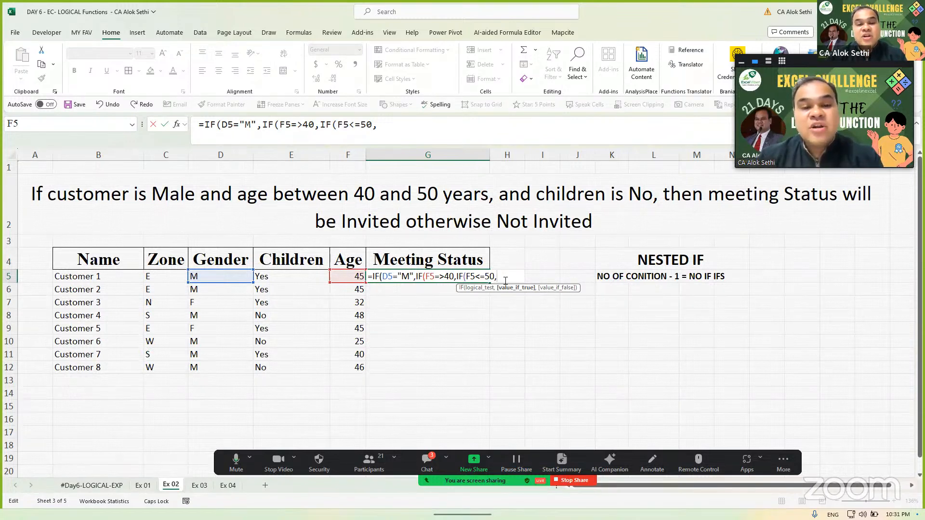
# Step: Add a fourth IF checking children E5="No" and enter the formula
pyautogui.write('IF(')
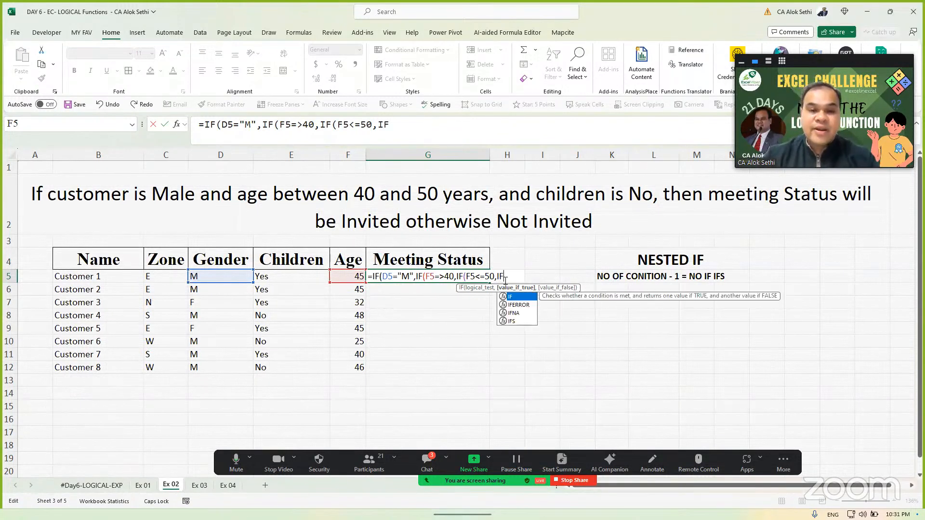
pyautogui.click(301, 276)
pyautogui.write('=')
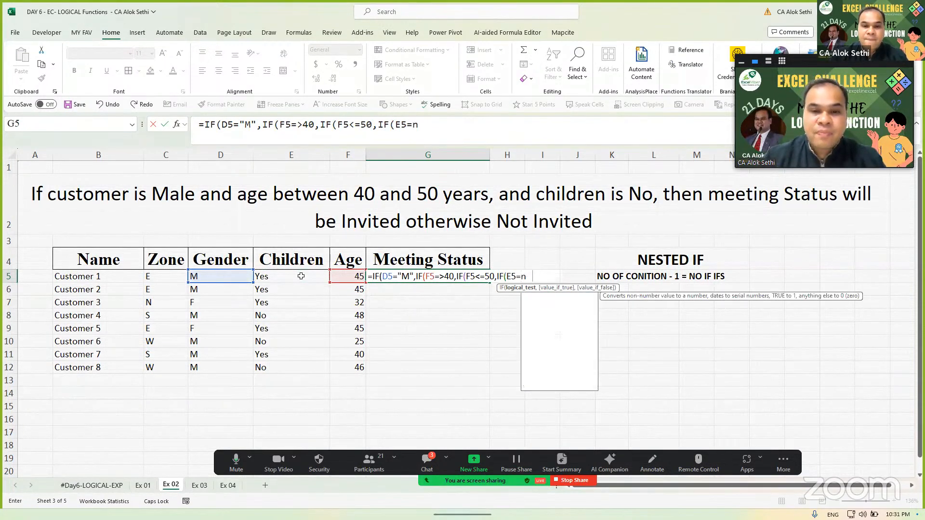
pyautogui.write('"N')
pyautogui.press('capslock')
pyautogui.write('i')
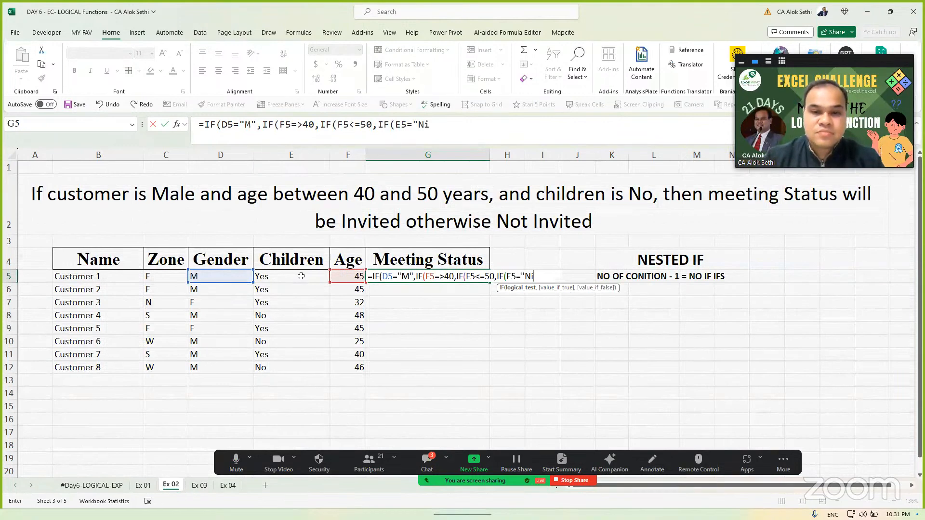
pyautogui.press('BackSpace')
pyautogui.write('o')
pyautogui.press('Return')
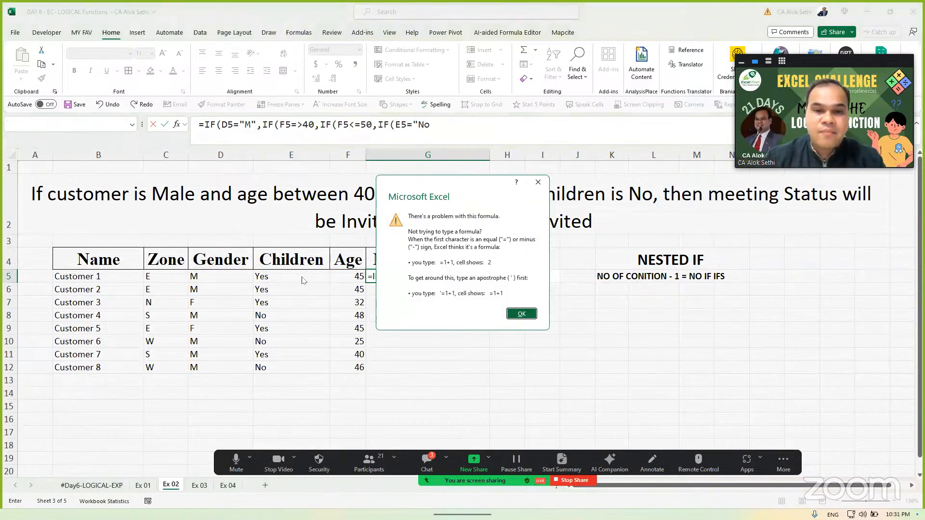
# Step: Dismiss the warning, remove the stray quote before >40, and add a comma after E5="No"
pyautogui.press('Return')
pyautogui.write('"M')
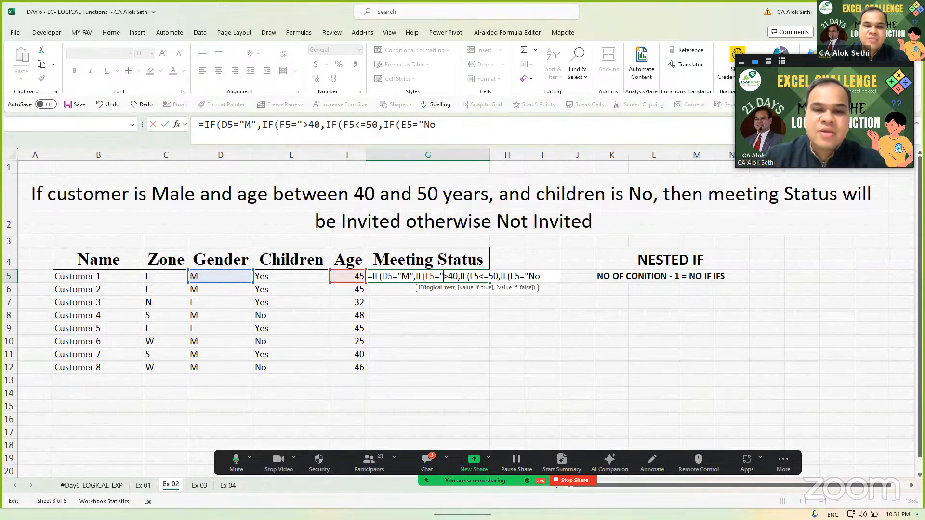
pyautogui.write('"')
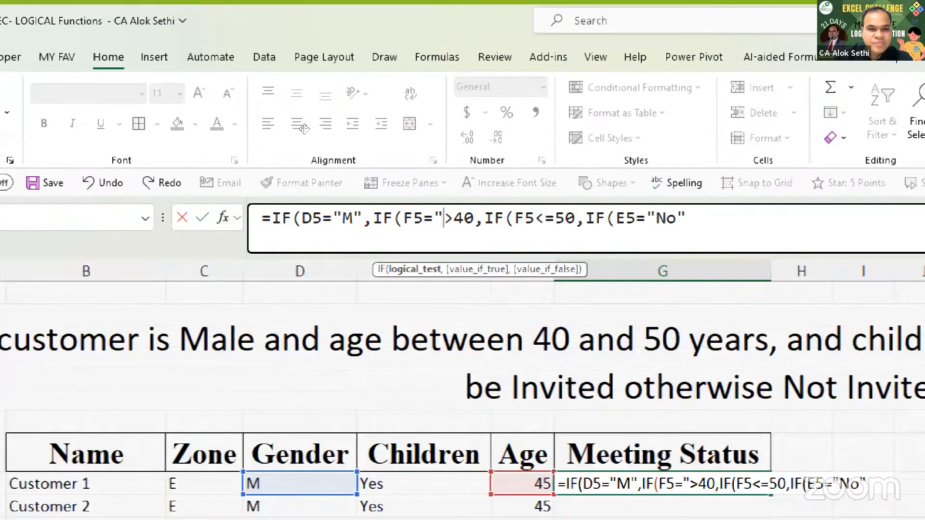
pyautogui.press('BackSpace')
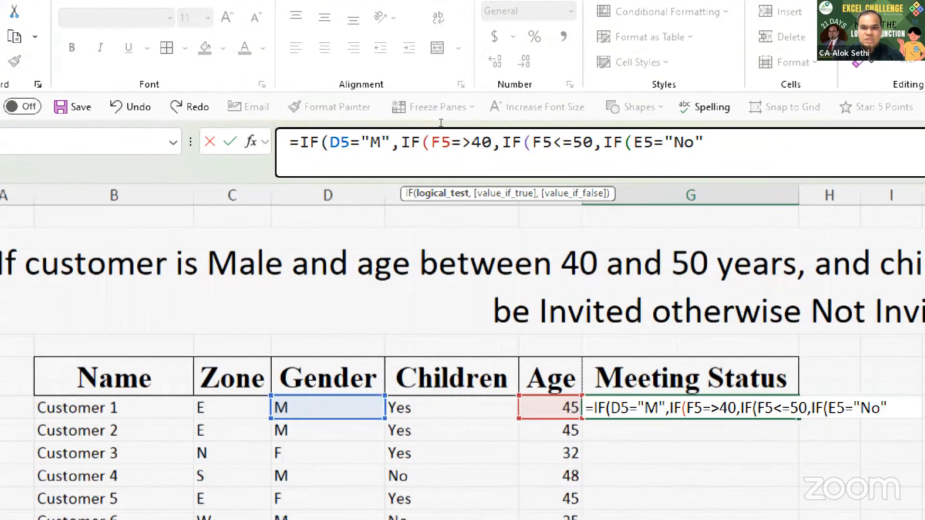
pyautogui.press('End')
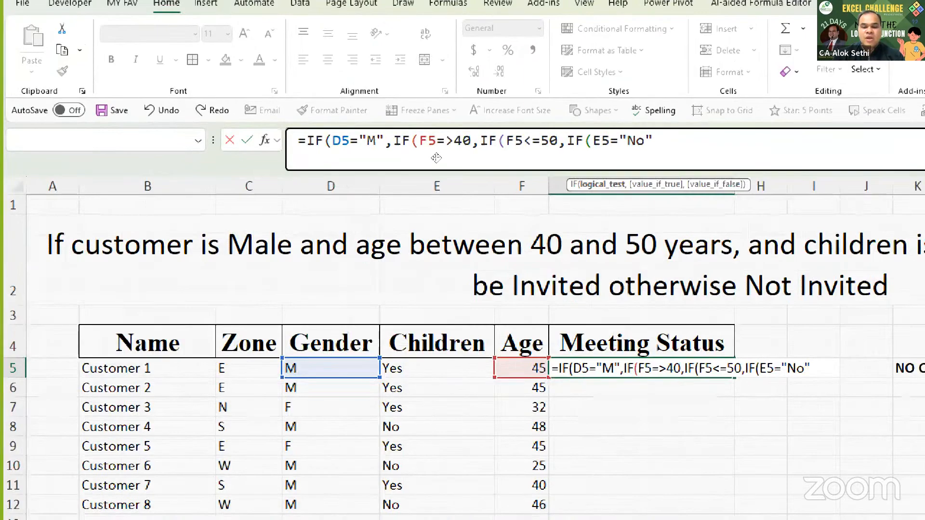
pyautogui.write(',')
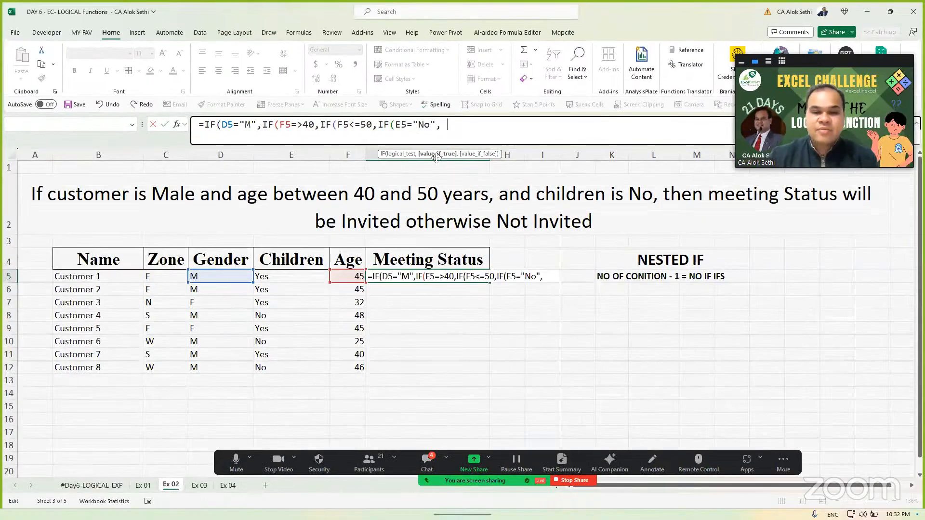
# Step: End G5's formula with "Invited","Not invited" and four closing brackets, then enter it
pyautogui.write('"')
pyautogui.write('In')
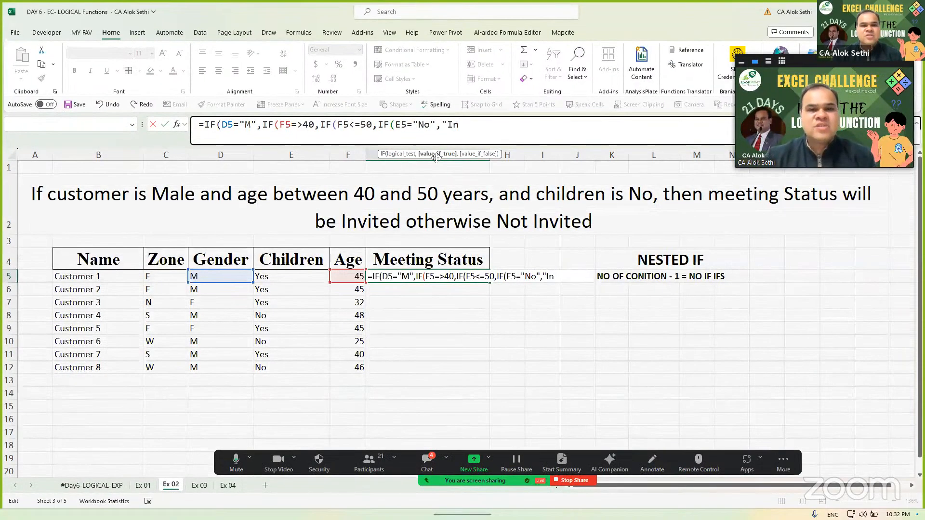
pyautogui.write('vited",')
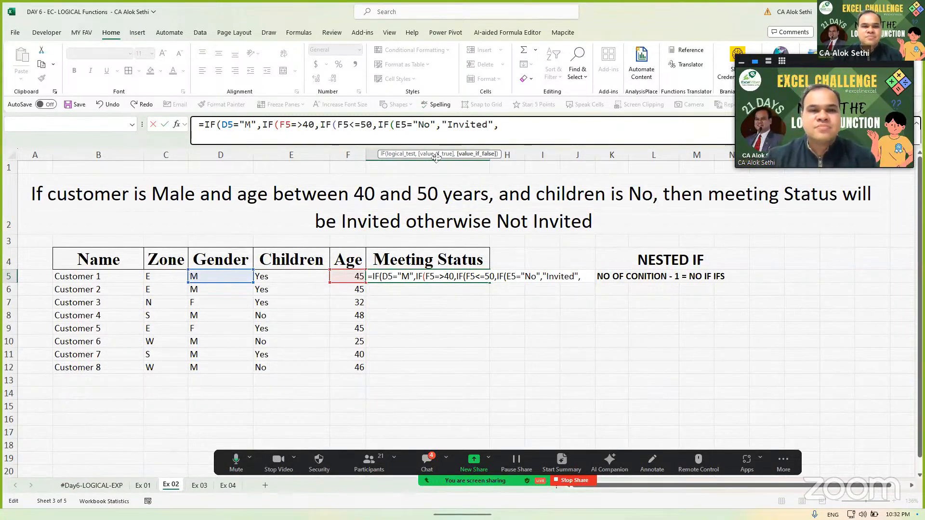
pyautogui.write('"Noto')
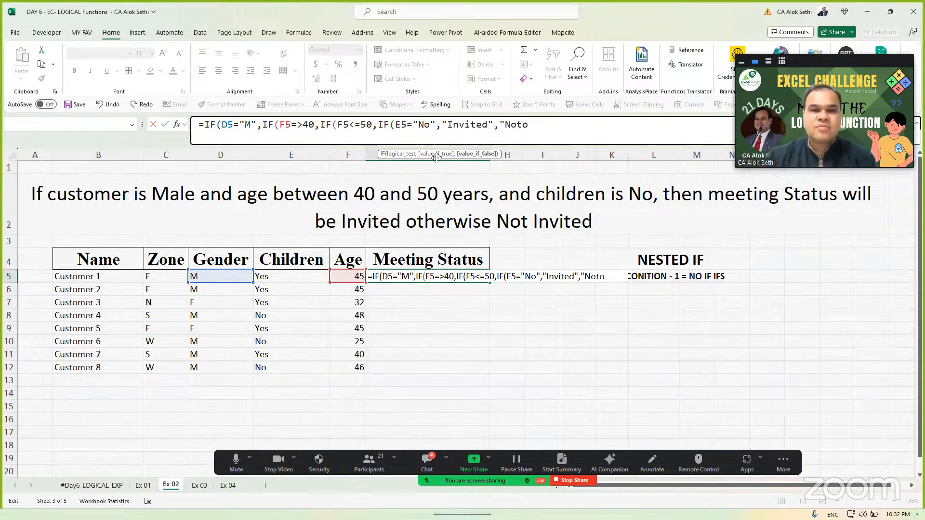
pyautogui.press('BackSpace')
pyautogui.write('invited')
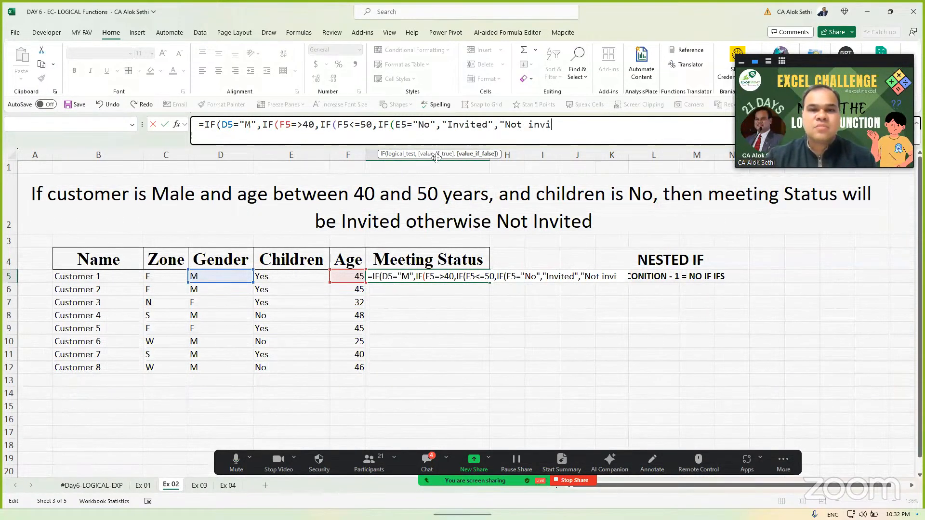
pyautogui.write('")')
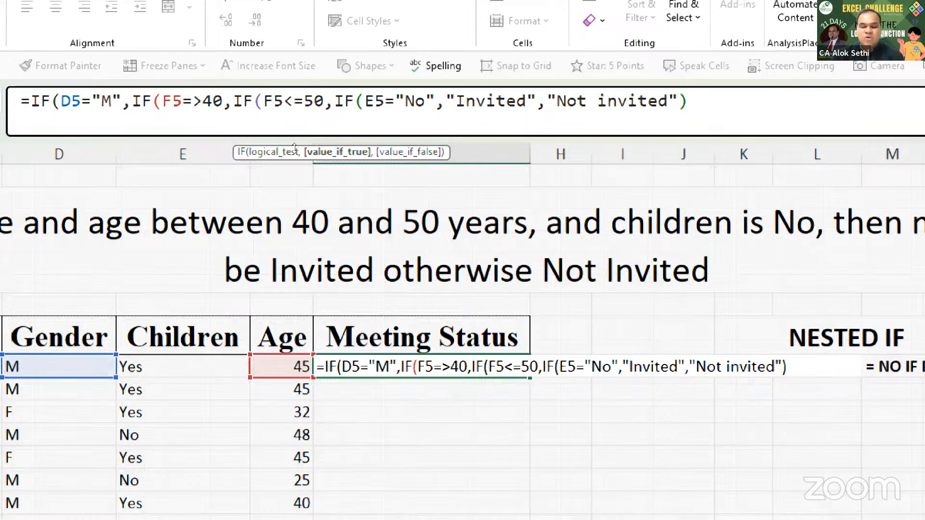
pyautogui.write(')')
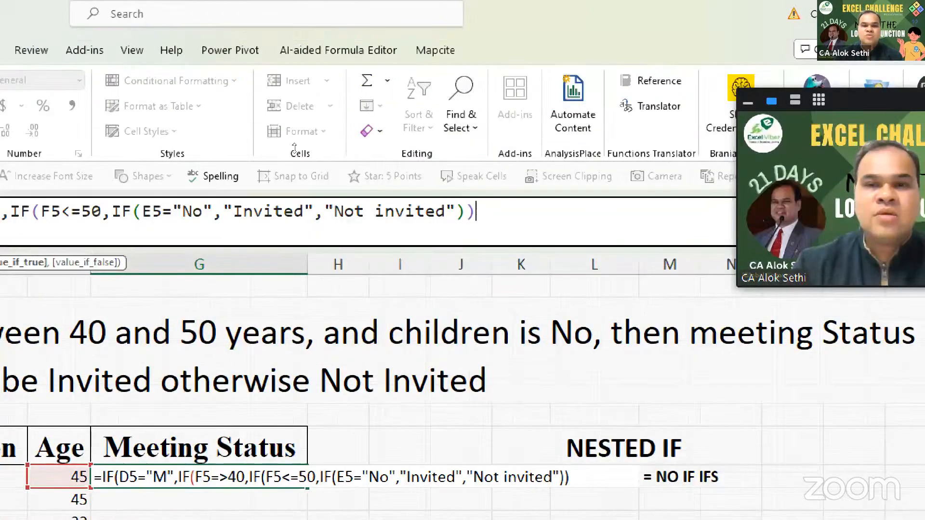
pyautogui.write('))')
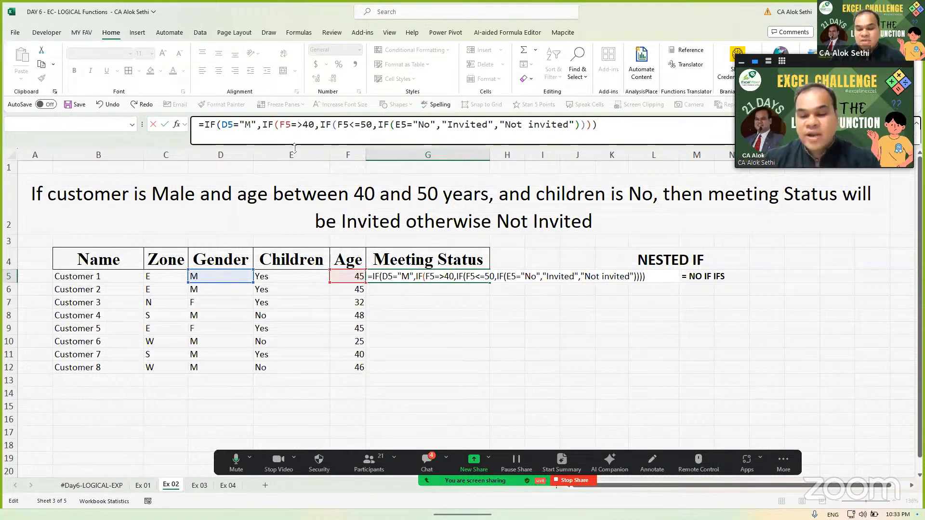
pyautogui.press('Return')
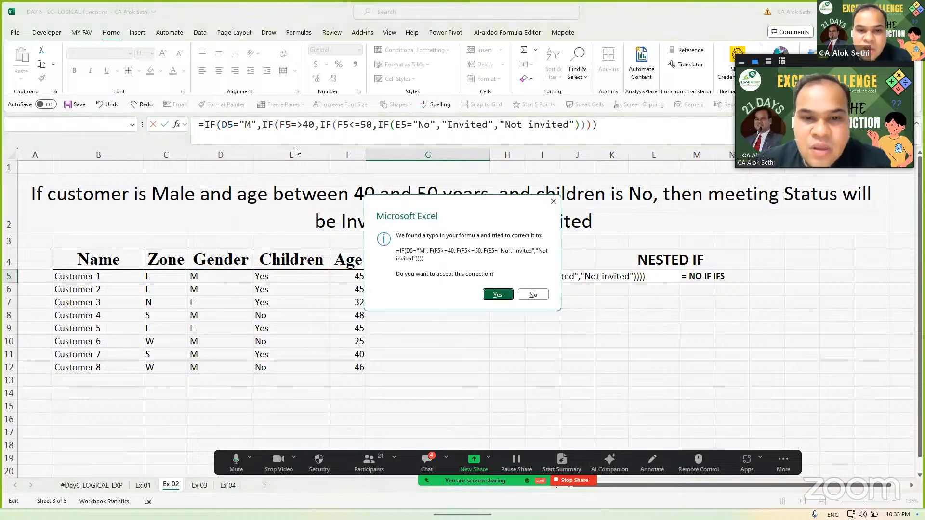
# Step: Accept the >=40 correction and fill the formula down G5:G12
pyautogui.press('Return')
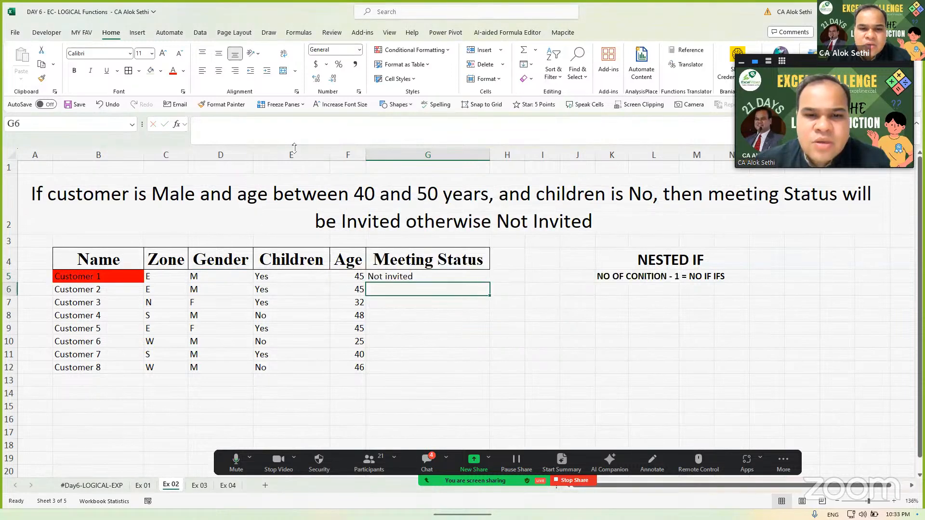
pyautogui.press('Up')
pyautogui.hotkey('shift', 'Down')
pyautogui.hotkey('shift', 'Down')
pyautogui.hotkey('shift', 'Down')
pyautogui.hotkey('shift', 'Down')
pyautogui.hotkey('shift', 'Down')
pyautogui.hotkey('shift', 'Down')
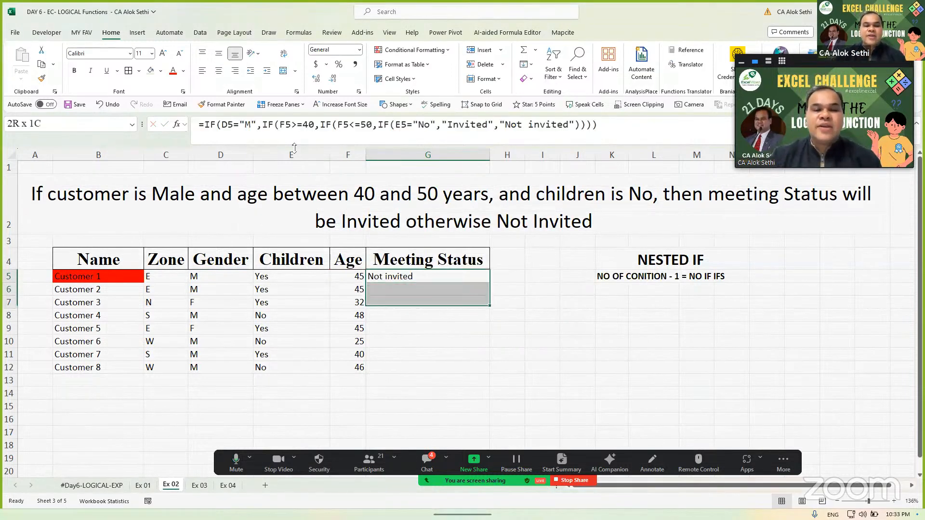
pyautogui.hotkey('shift', 'Down')
pyautogui.hotkey('ctrl', 'd')
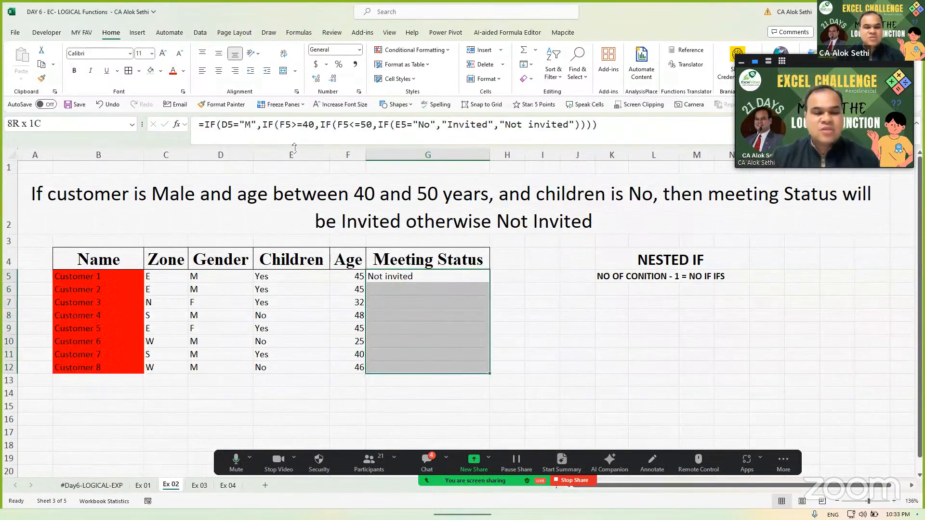
# Step: Check results for Customers 3, 4 and 8 against their gender, children and age
pyautogui.press('Down')
pyautogui.press('Down')
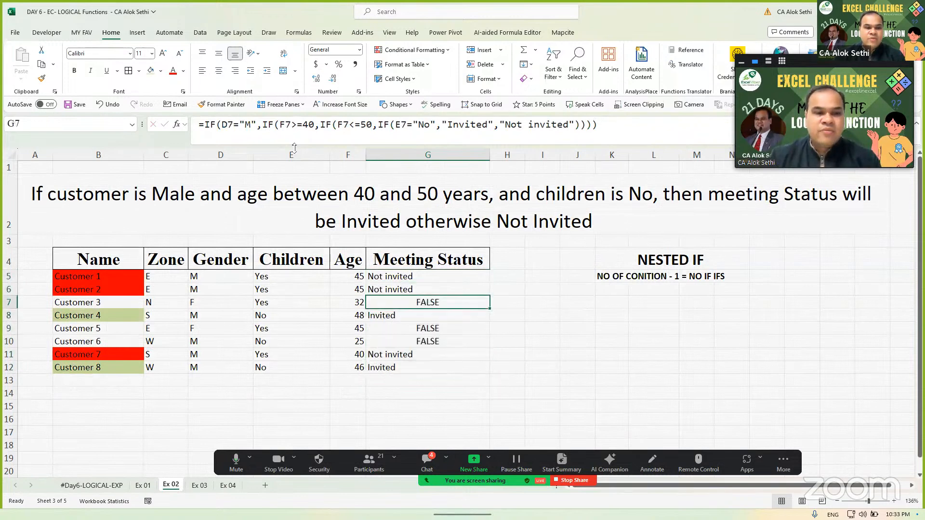
pyautogui.press('Down')
pyautogui.press('Down')
pyautogui.press('Down')
pyautogui.press('Down')
pyautogui.press('Up')
pyautogui.press('Up')
pyautogui.press('Up')
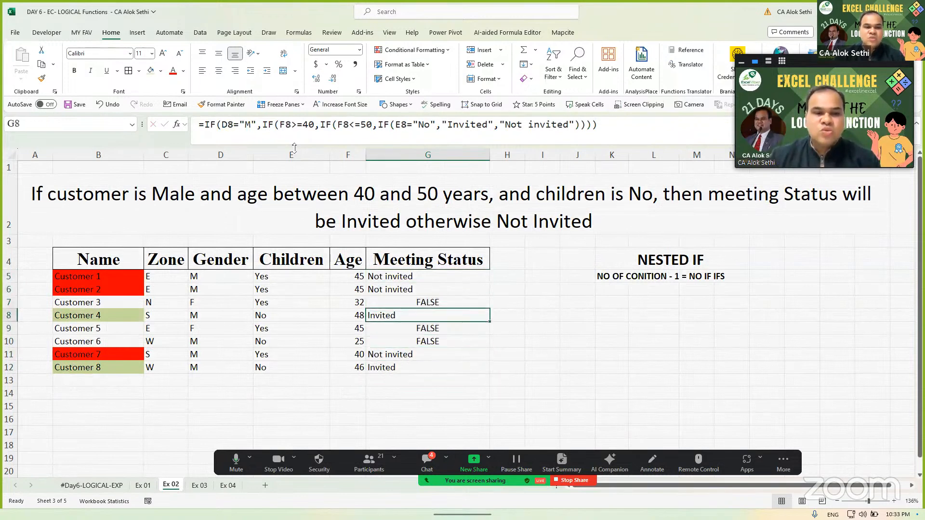
pyautogui.press('Left')
pyautogui.press('Left')
pyautogui.press('Left')
pyautogui.press('Left')
pyautogui.press('Left')
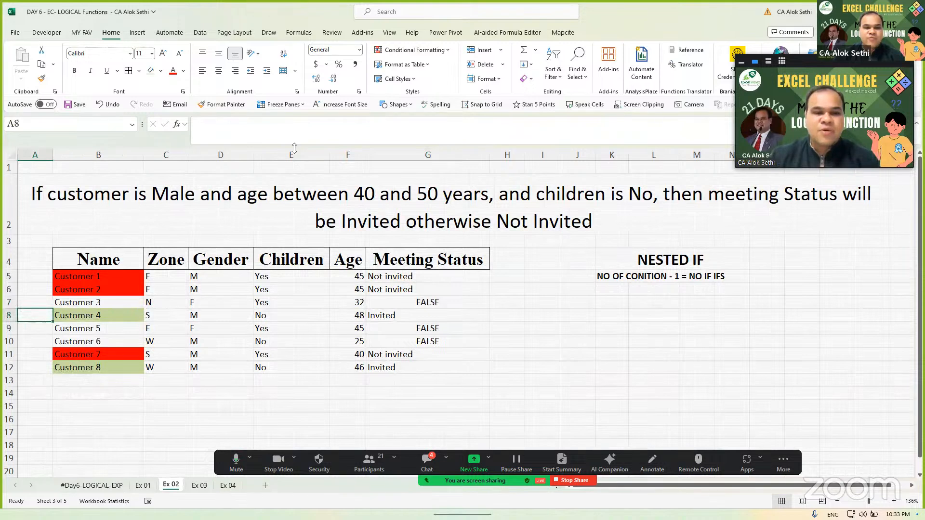
pyautogui.press('Right')
pyautogui.press('Right')
pyautogui.press('Right')
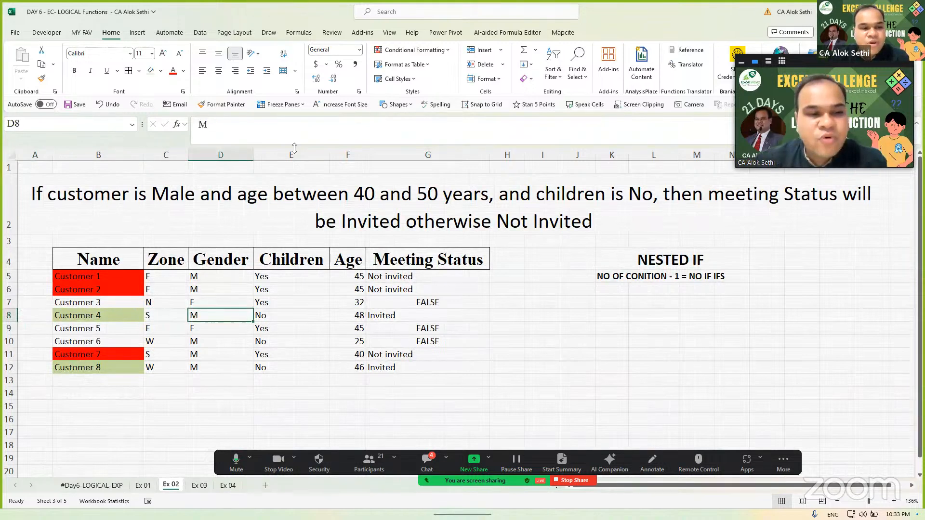
pyautogui.press('Right')
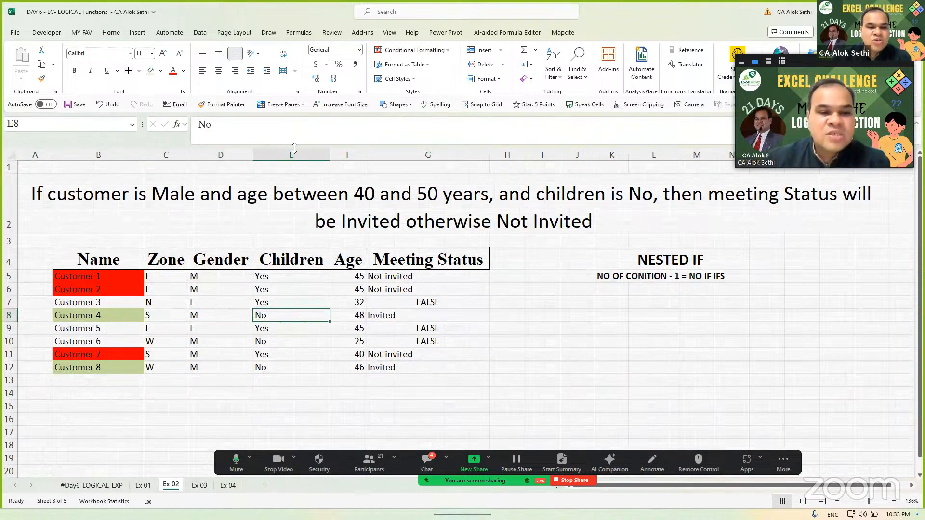
pyautogui.press('Right')
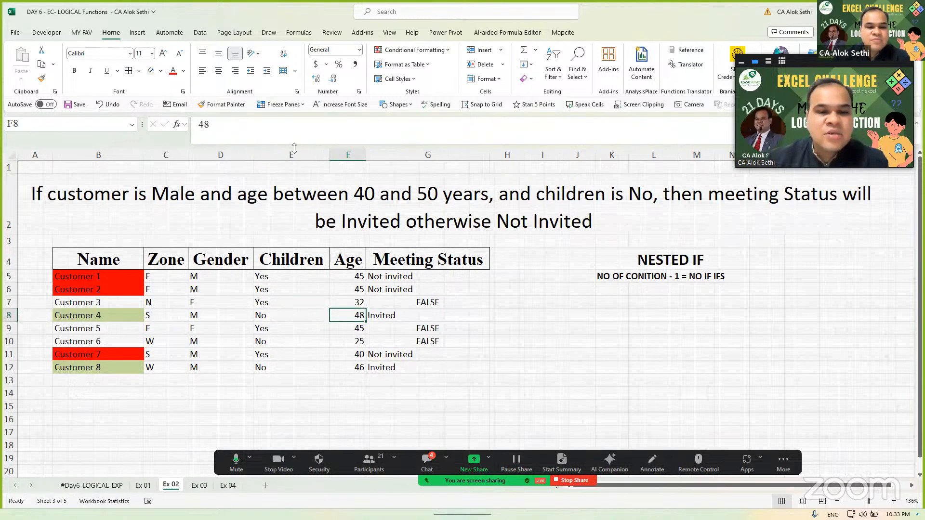
pyautogui.press('Down')
pyautogui.press('Down')
pyautogui.press('Down')
pyautogui.press('Down')
pyautogui.press('Left')
pyautogui.press('Left')
pyautogui.press('Left')
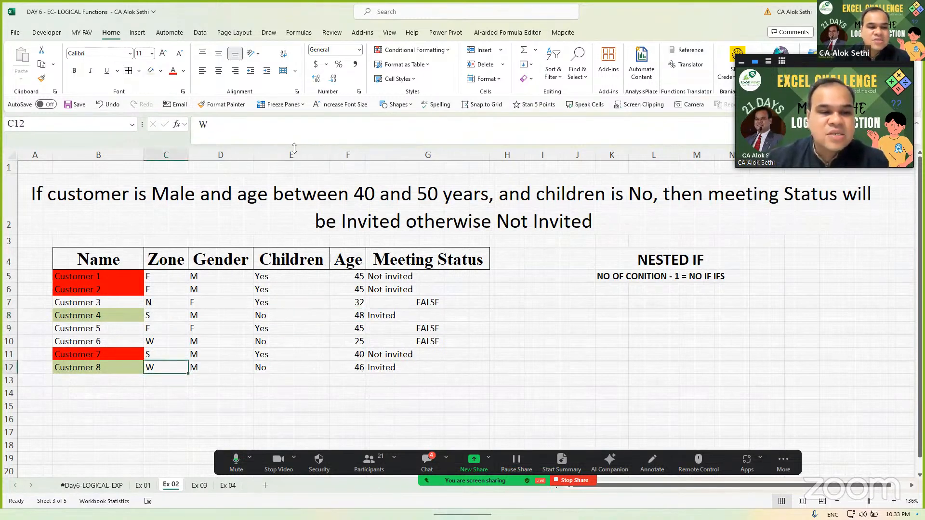
pyautogui.press('Right')
pyautogui.press('Right')
pyautogui.press('Left')
pyautogui.press('Right')
pyautogui.press('Right')
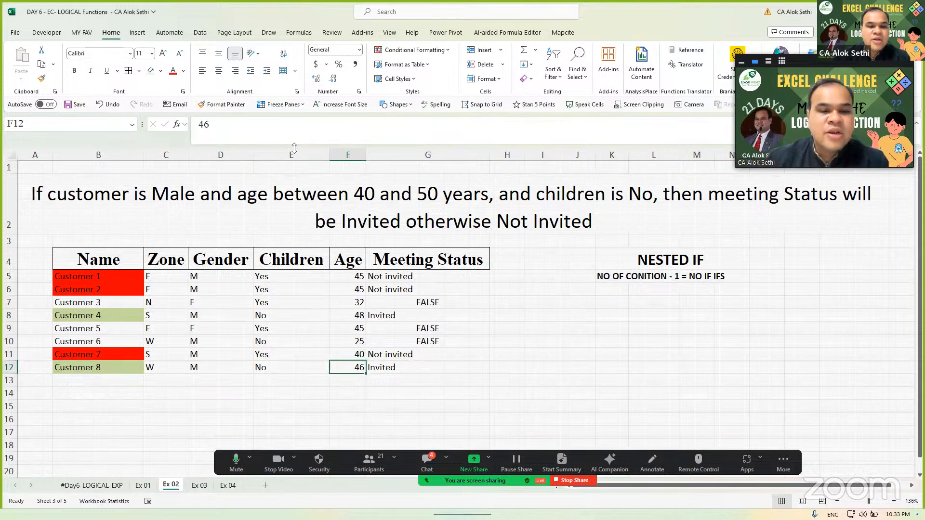
pyautogui.press('Right')
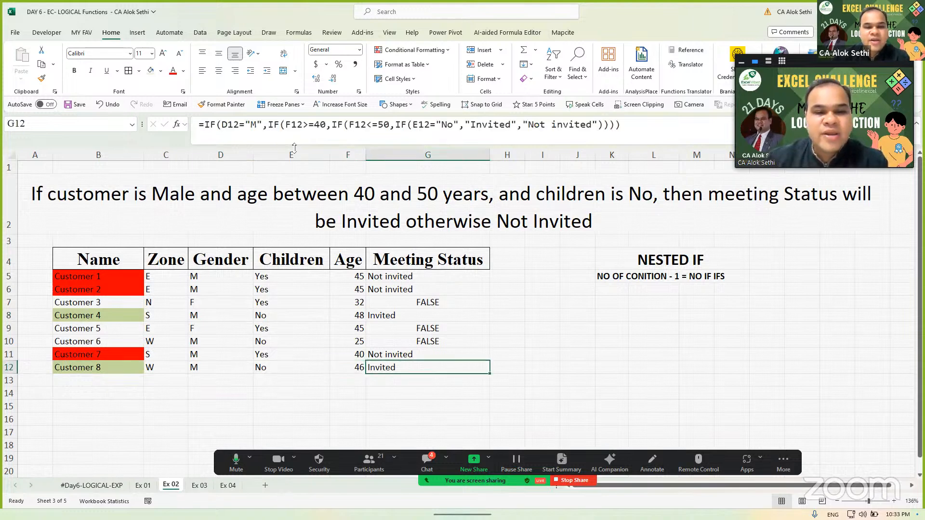
pyautogui.press('Up')
pyautogui.press('Up')
pyautogui.press('Up')
pyautogui.press('Up')
pyautogui.press('Up')
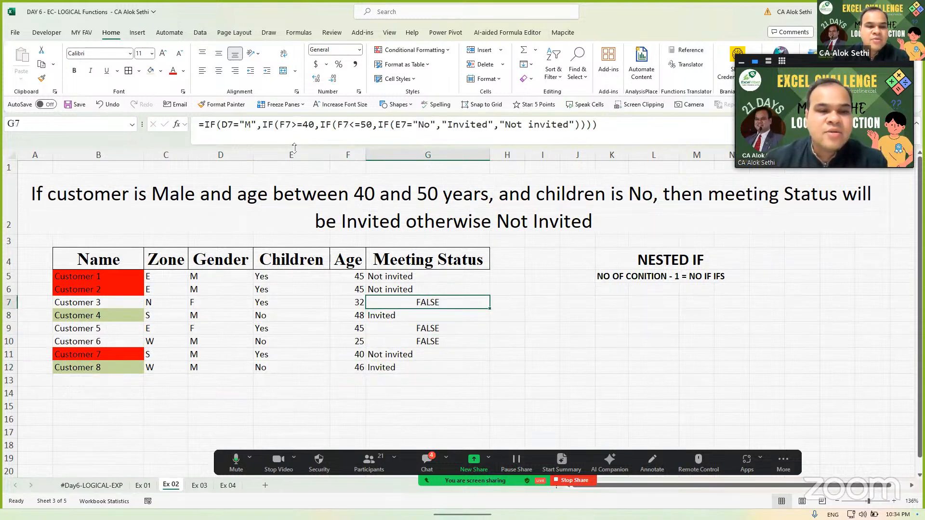
# Step: Add "Not Invited" false results to each nested IF in G7's formula
pyautogui.press('F2')
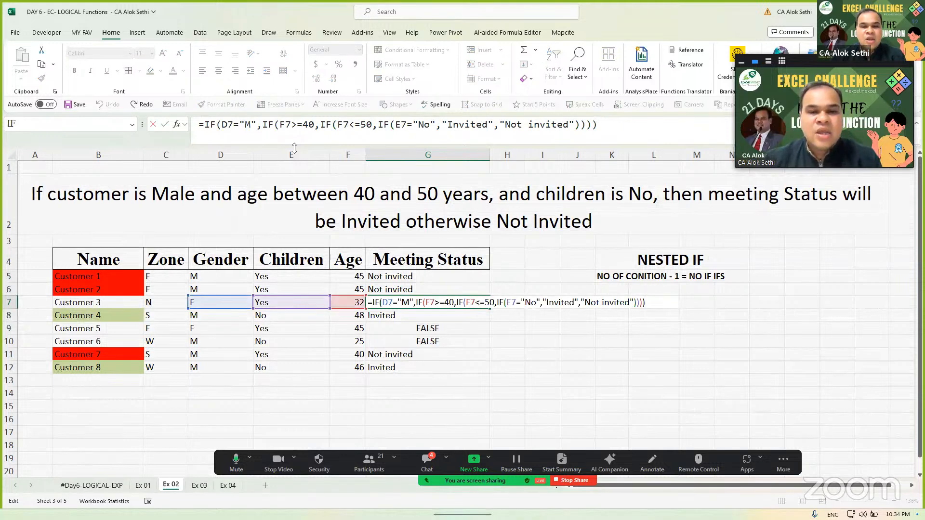
pyautogui.hotkey('ctrl', 'Return')
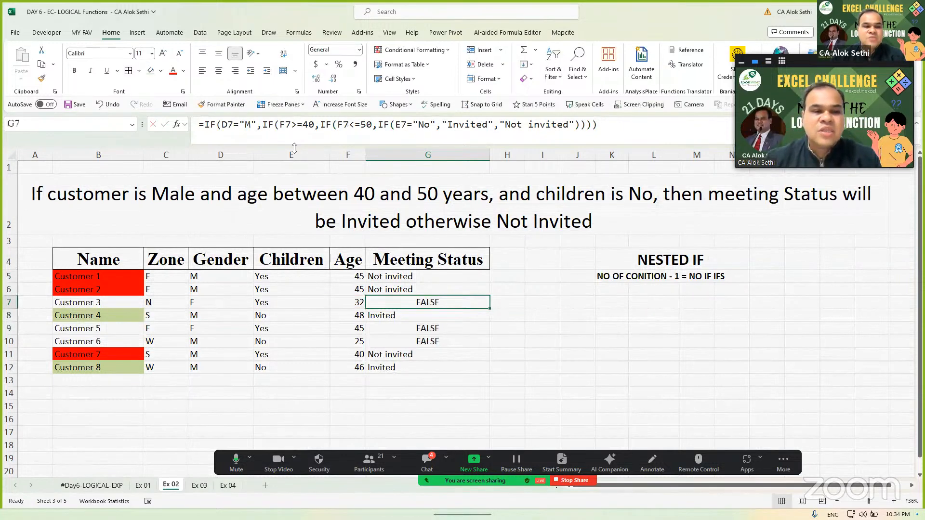
pyautogui.press('F2')
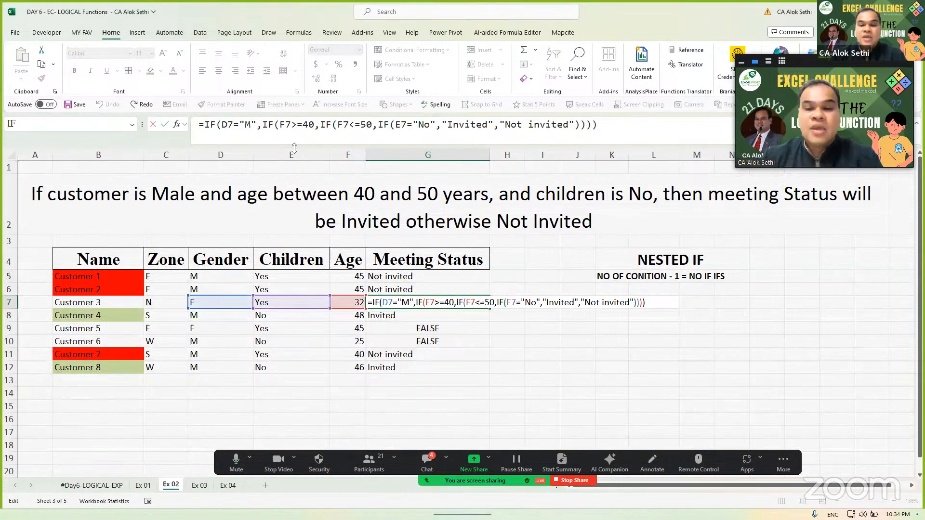
pyautogui.click(636, 303)
pyautogui.press('Right')
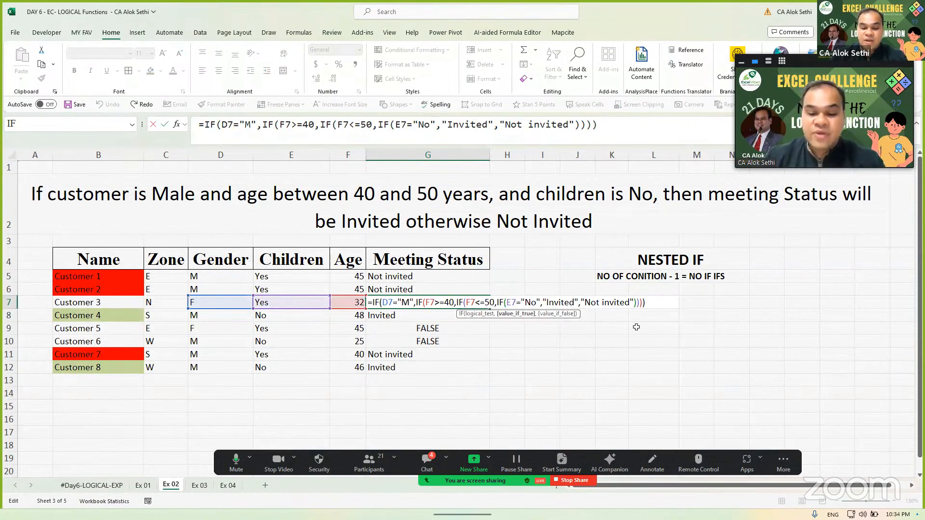
pyautogui.write(',"Not Invit')
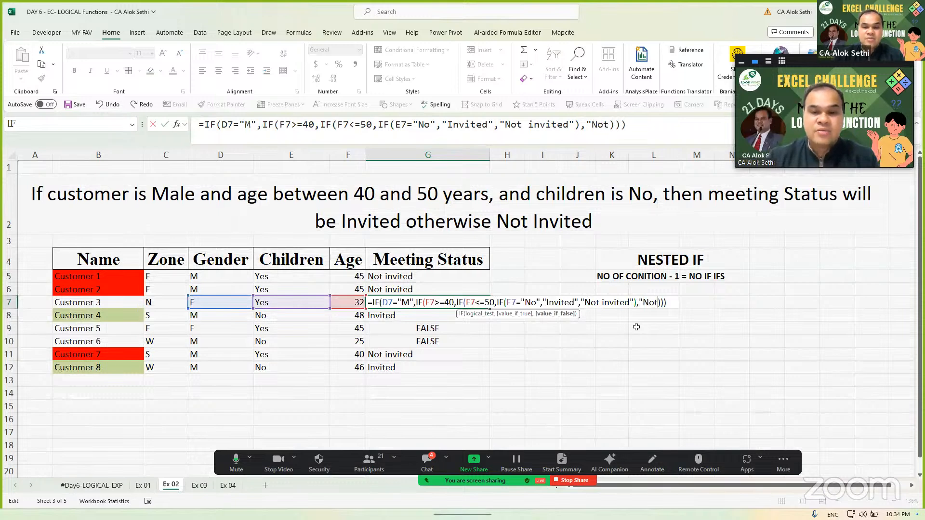
pyautogui.write('ed"')
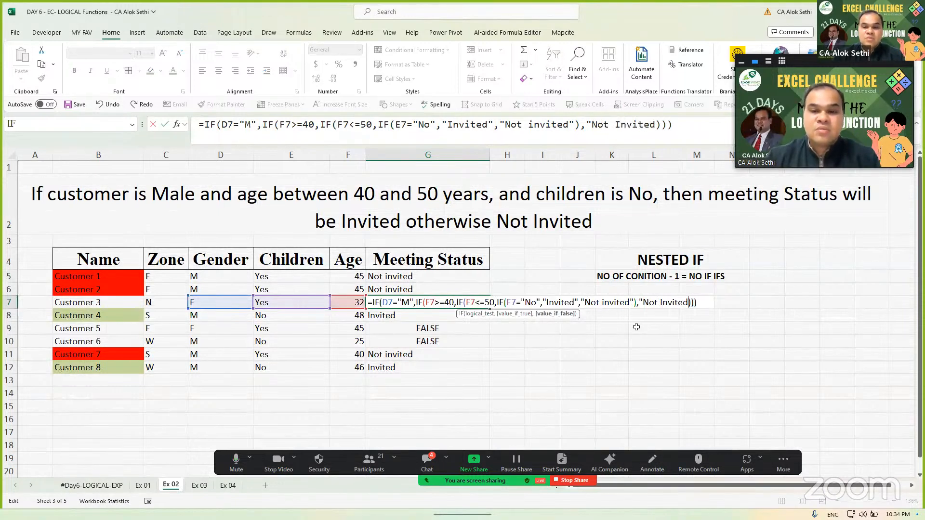
pyautogui.press('Right')
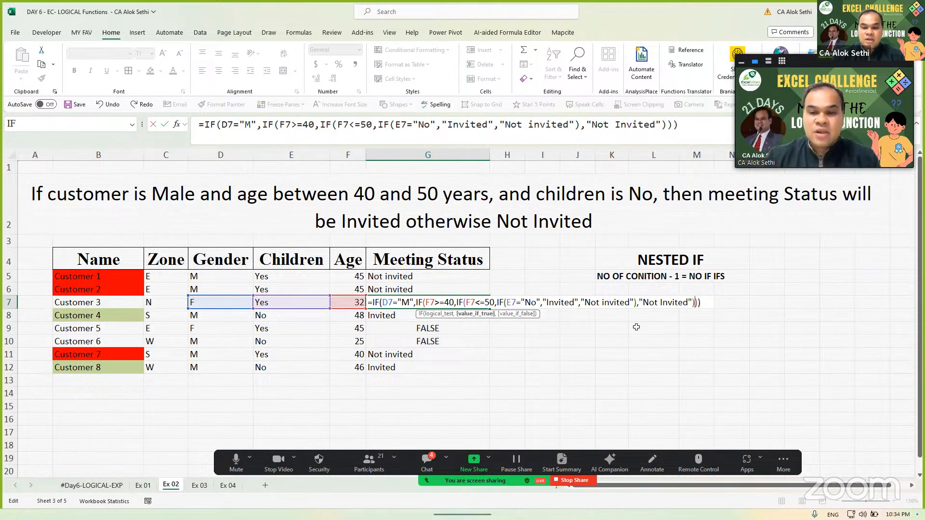
pyautogui.write(',"I')
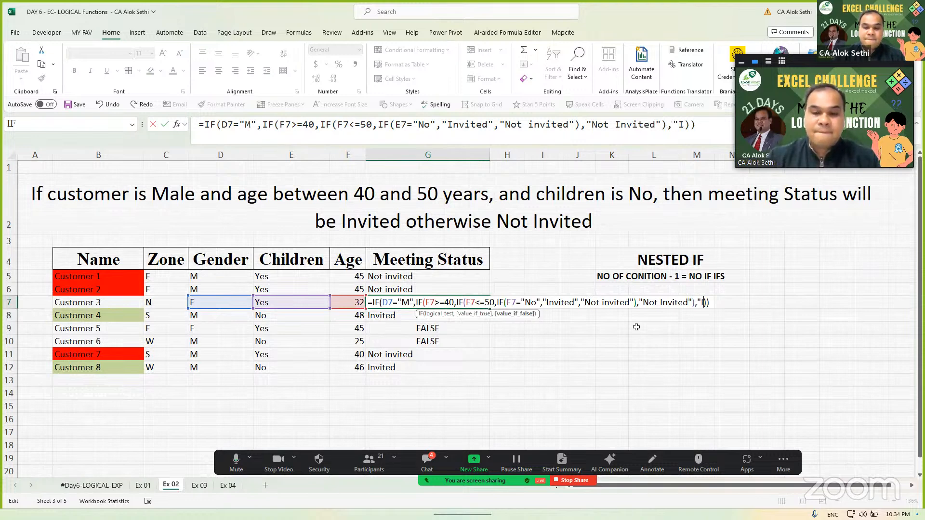
pyautogui.write('Not I')
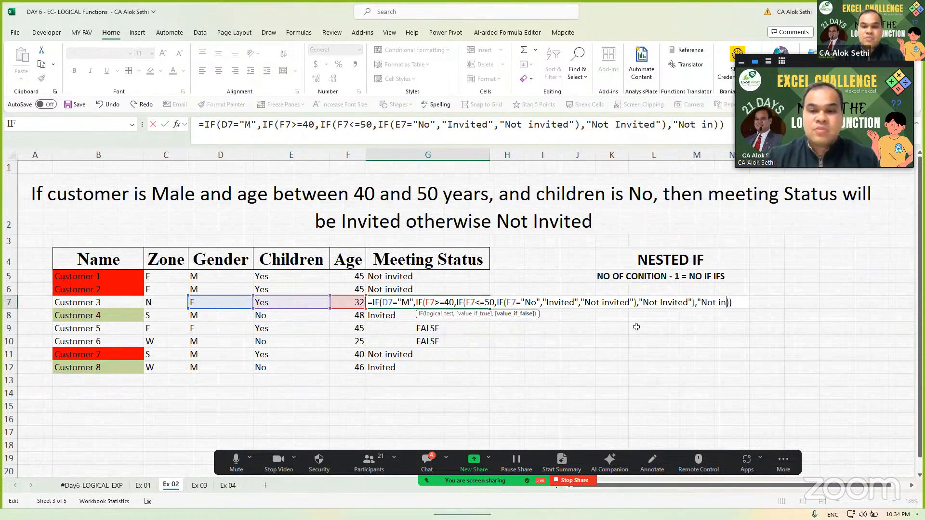
pyautogui.press('BackSpace')
pyautogui.write('invited"),')
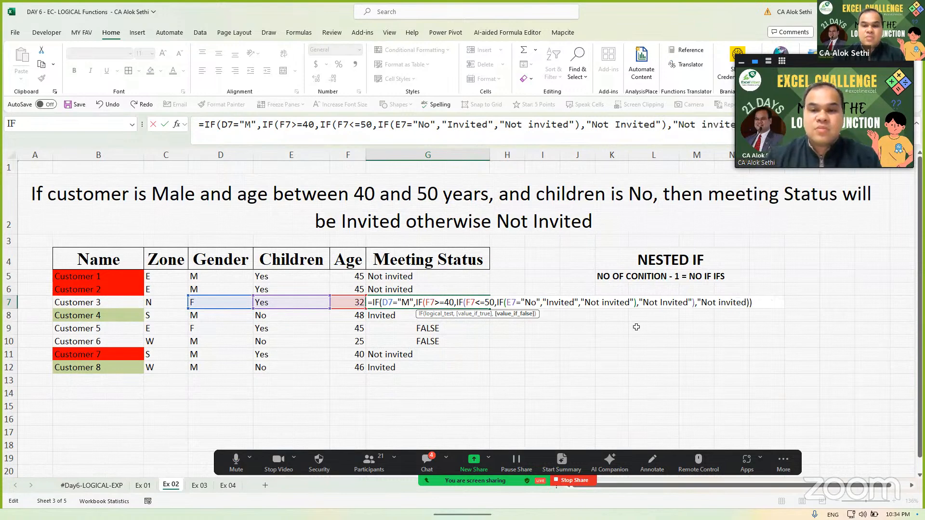
pyautogui.write('"')
pyautogui.press('Right')
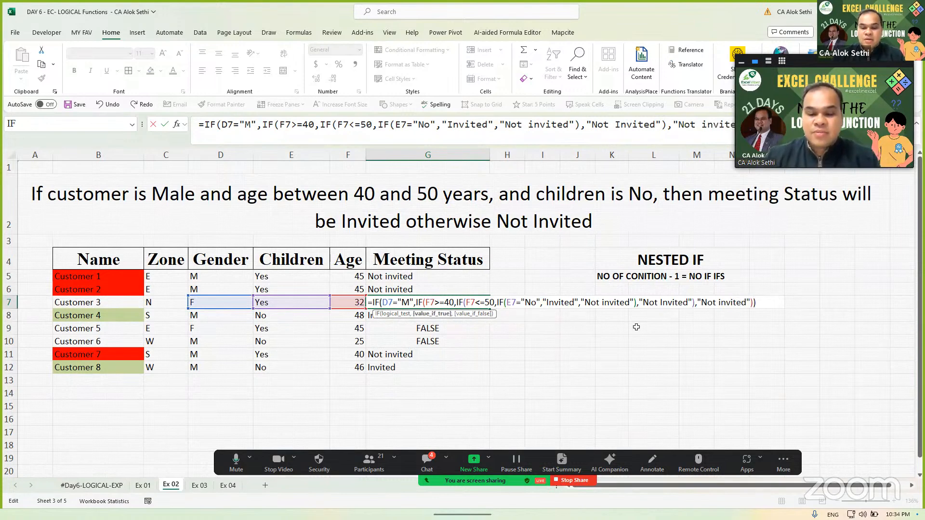
pyautogui.write(',')
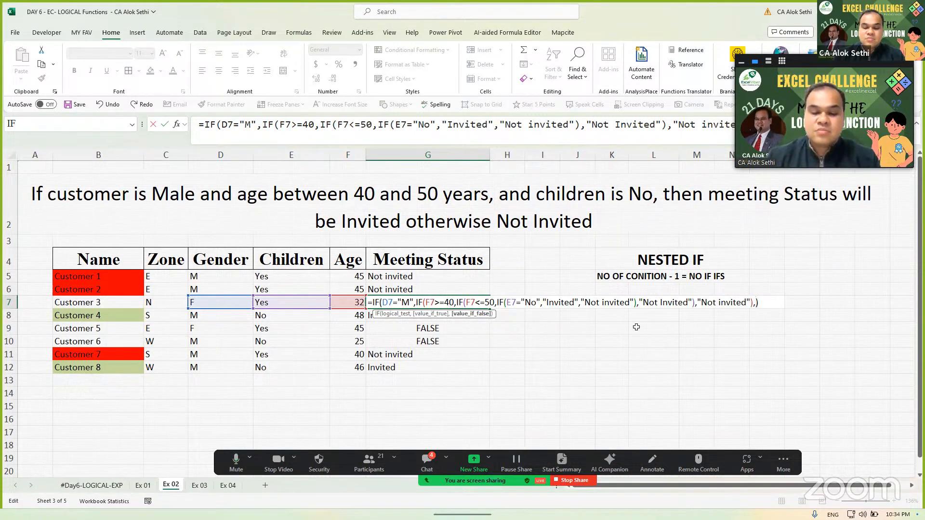
pyautogui.write('"Not In')
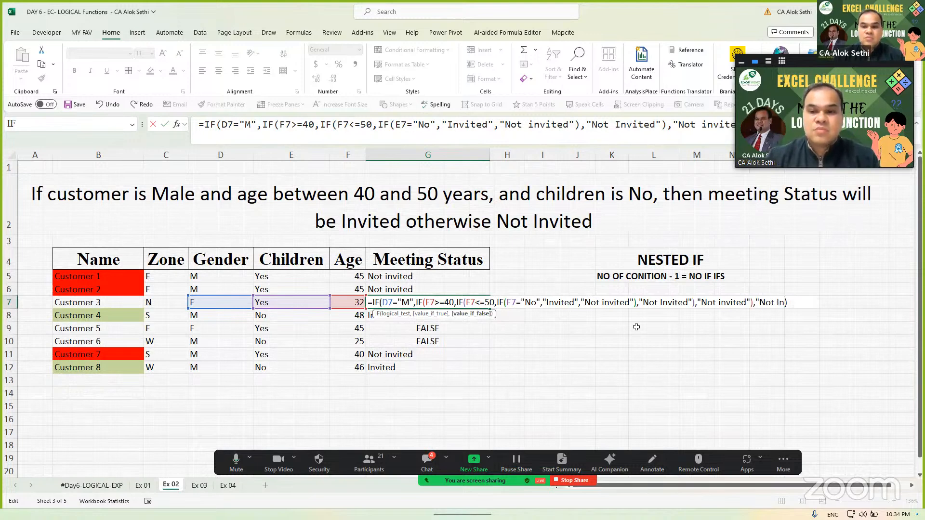
pyautogui.write('vited"')
pyautogui.press('Return')
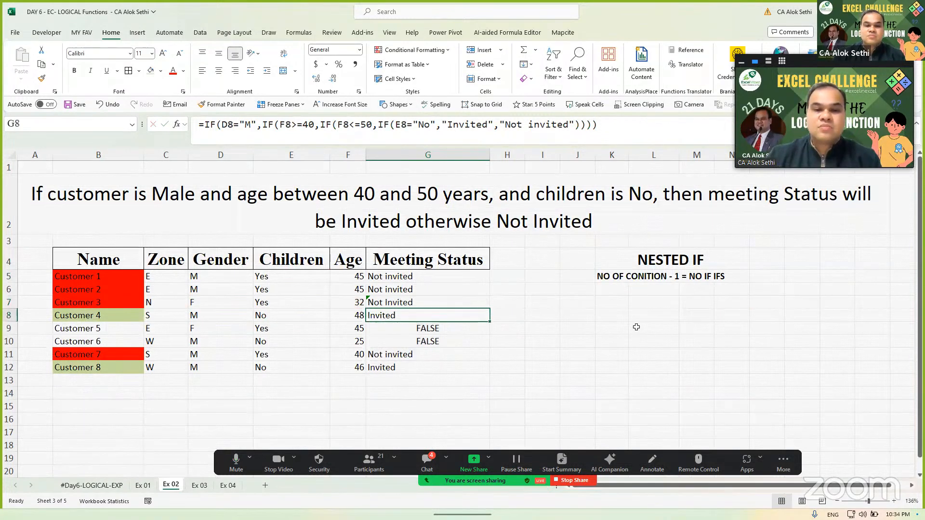
# Step: Paste the revised formula over G5:G12 and confirm the paste warning
pyautogui.press('Up')
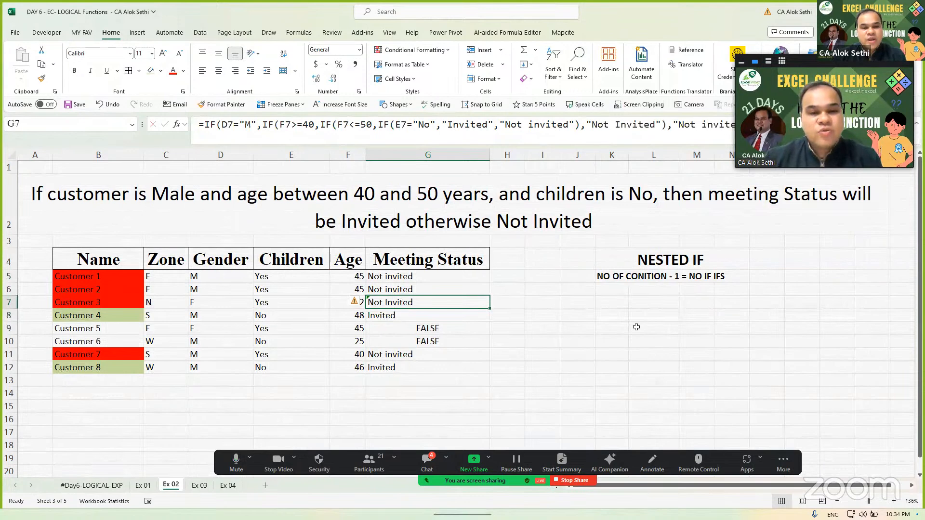
pyautogui.press('F2')
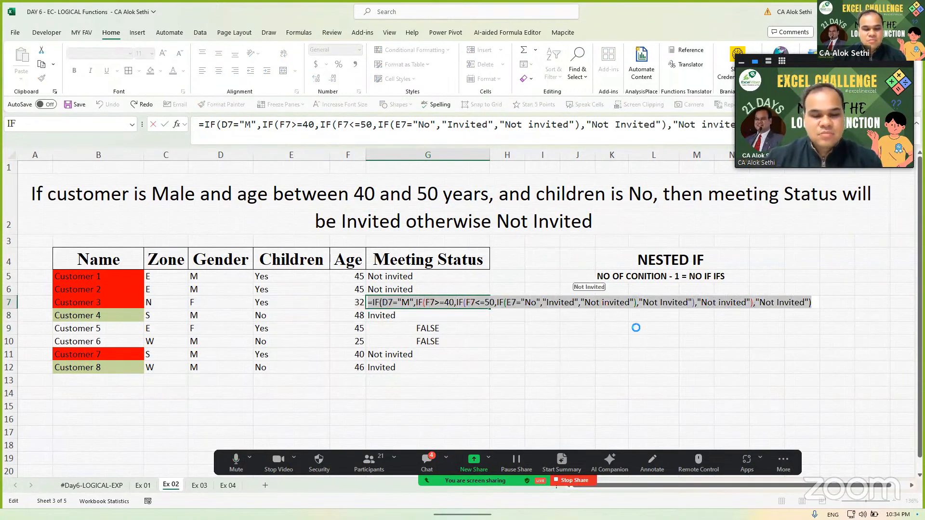
pyautogui.press('Escape')
pyautogui.press('Up')
pyautogui.press('Up')
pyautogui.hotkey('shift', 'Down')
pyautogui.hotkey('shift', 'Down')
pyautogui.hotkey('shift', 'Down')
pyautogui.hotkey('shift', 'Down')
pyautogui.hotkey('shift', 'Down')
pyautogui.hotkey('shift', 'Down')
pyautogui.hotkey('shift', 'Down')
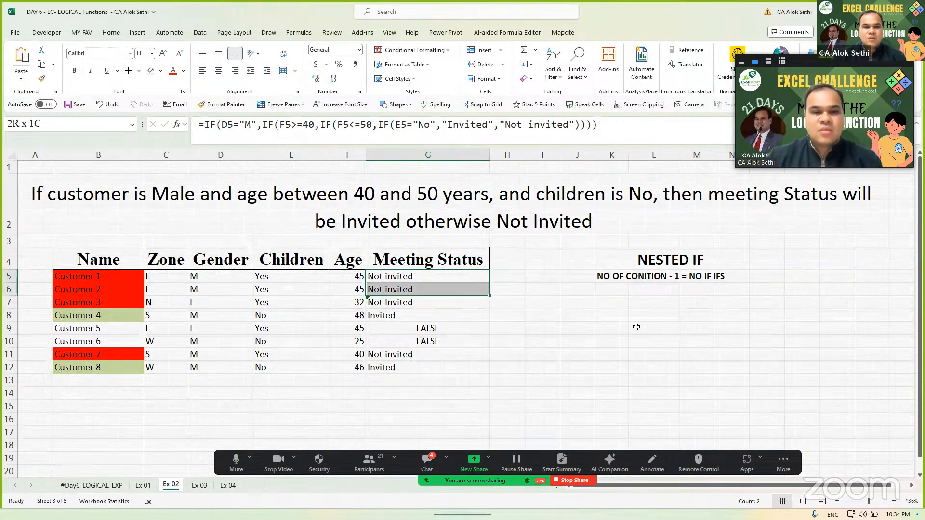
pyautogui.hotkey('ctrl', 'v')
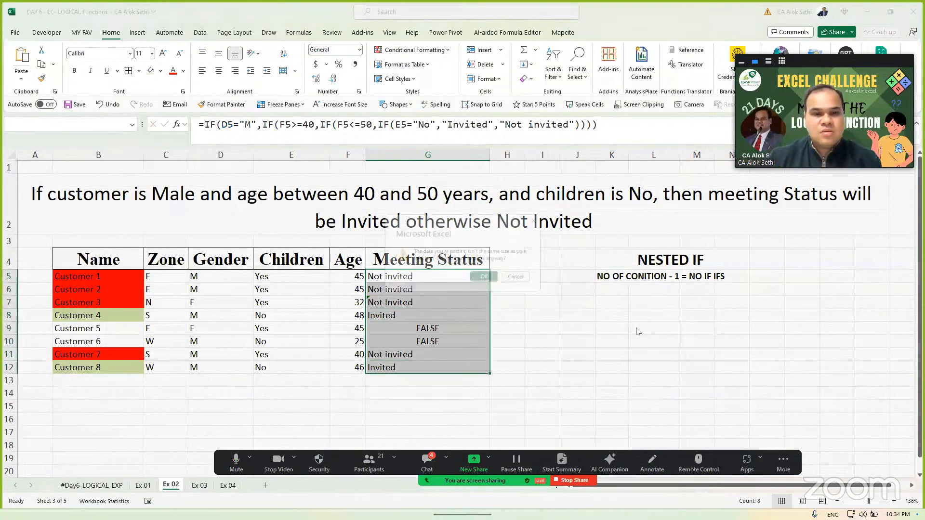
pyautogui.press('Return')
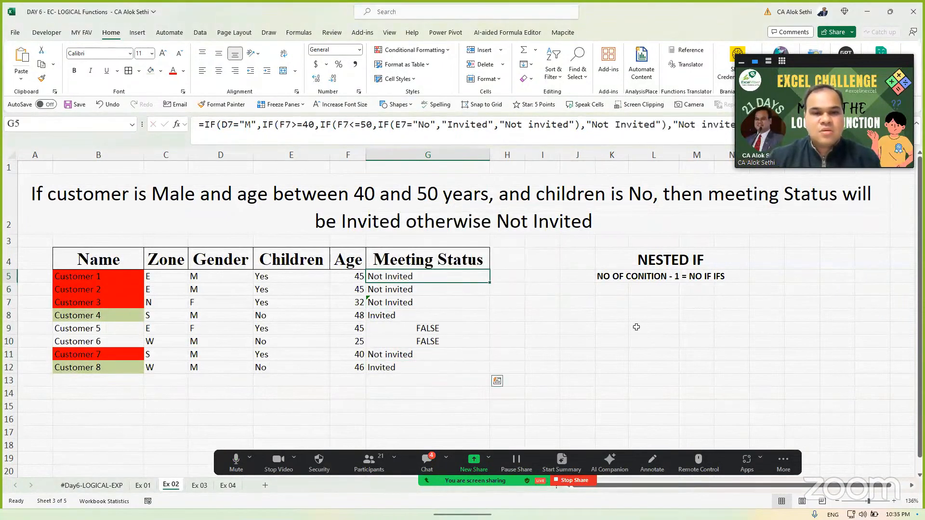
# Step: Copy G5's formula and paste it into G6:G12
pyautogui.press('Down')
pyautogui.press('Down')
pyautogui.press('Down')
pyautogui.press('Up')
pyautogui.press('Up')
pyautogui.press('Up')
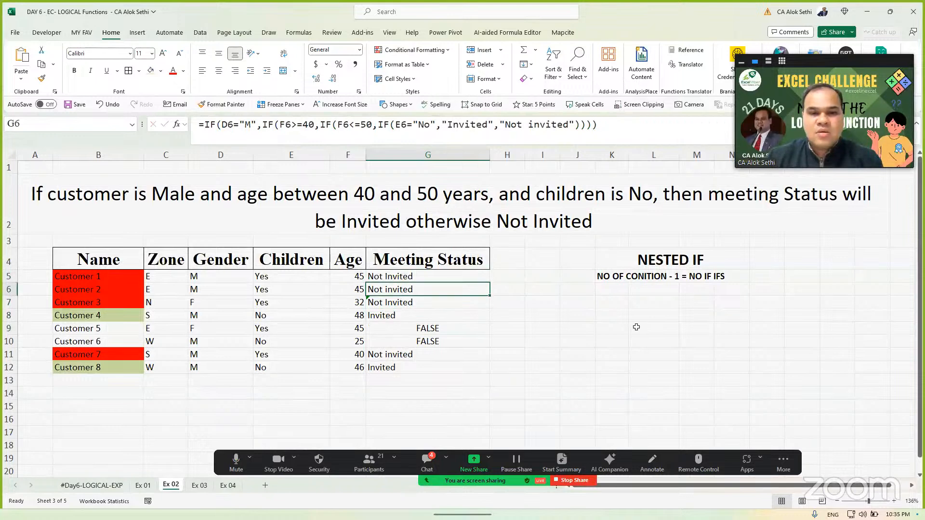
pyautogui.hotkey('ctrl', 'c')
pyautogui.press('Down')
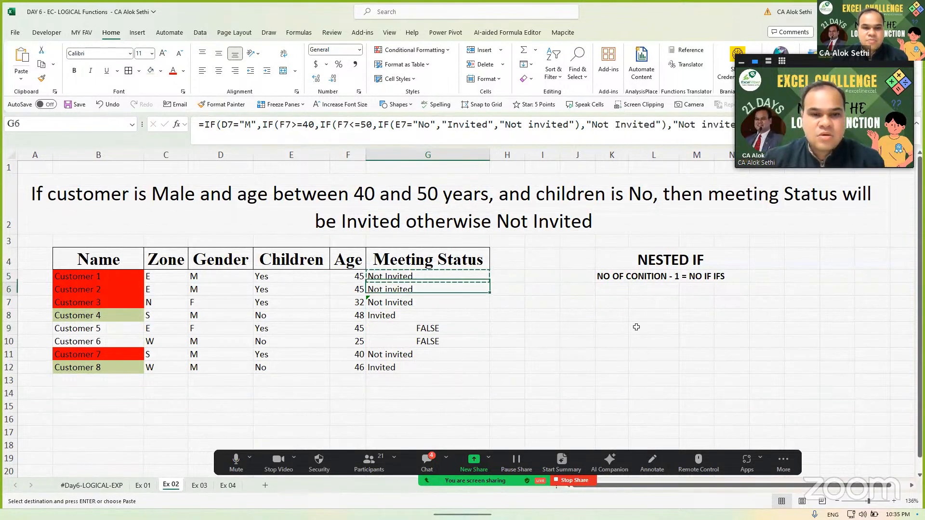
pyautogui.hotkey('shift', 'Down')
pyautogui.hotkey('shift', 'Down')
pyautogui.hotkey('shift', 'Down')
pyautogui.hotkey('shift', 'Down')
pyautogui.hotkey('shift', 'Down')
pyautogui.hotkey('shift', 'Down')
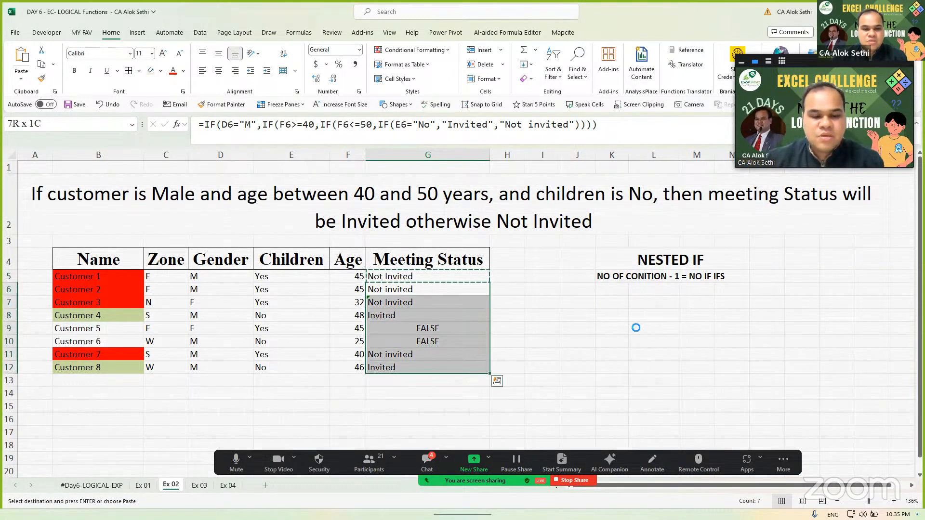
pyautogui.hotkey('ctrl', 'v')
pyautogui.press('Down')
pyautogui.press('Down')
pyautogui.press('Down')
pyautogui.press('Down')
pyautogui.press('Down')
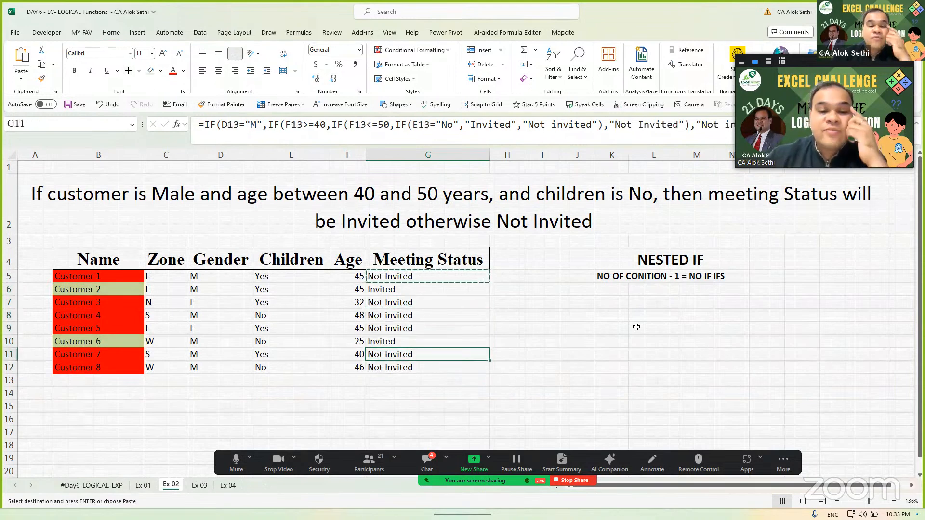
# Step: Apply All Borders to the customer rows B5:G12 and centre-align their contents
pyautogui.press('Escape')
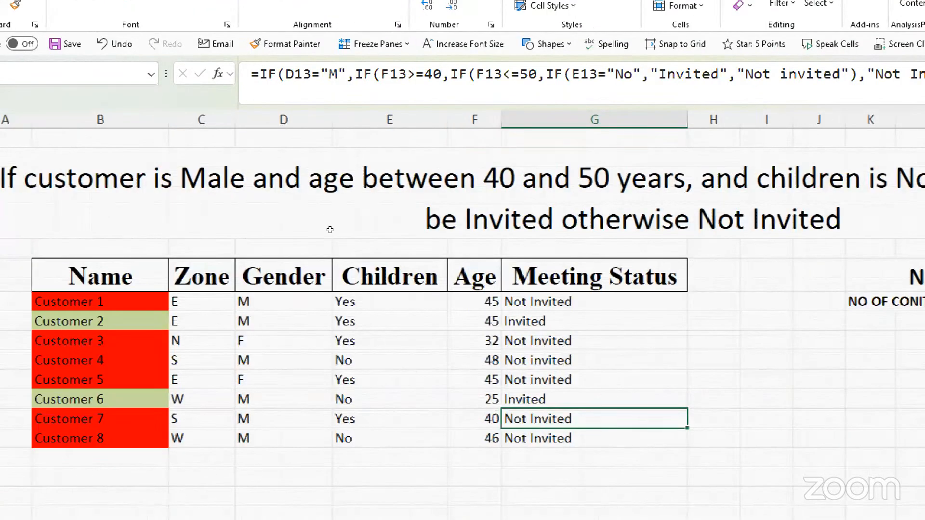
pyautogui.moveTo(100, 301); pyautogui.dragTo(594, 438)
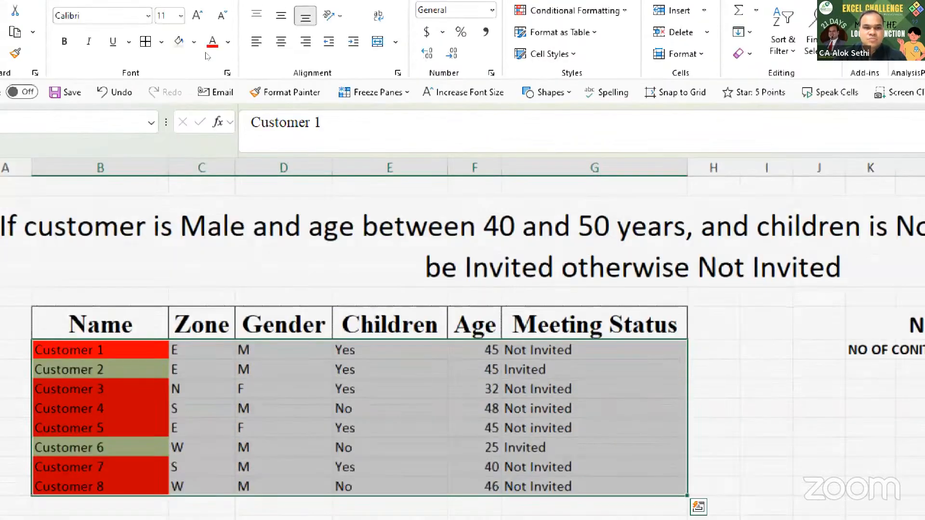
pyautogui.click(145, 42)
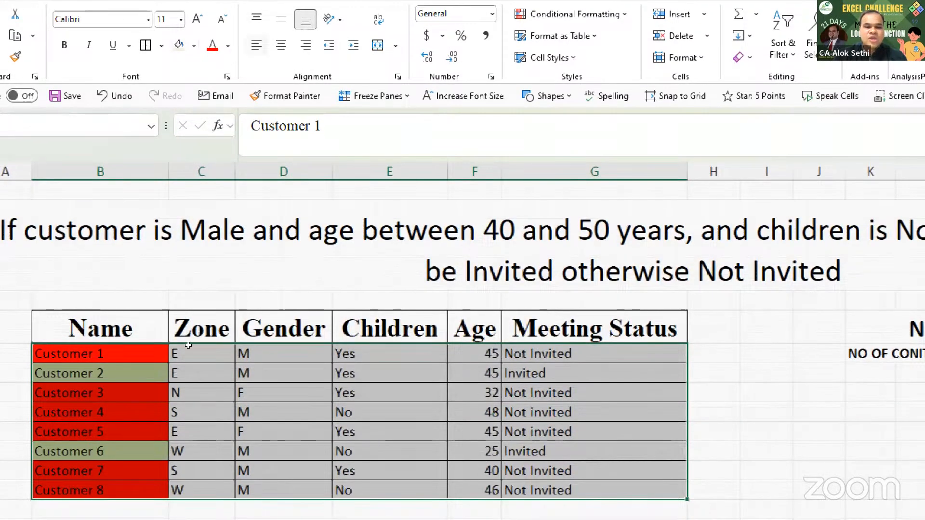
pyautogui.hotkey('alt', 'h')
pyautogui.press('a')
pyautogui.press('c')
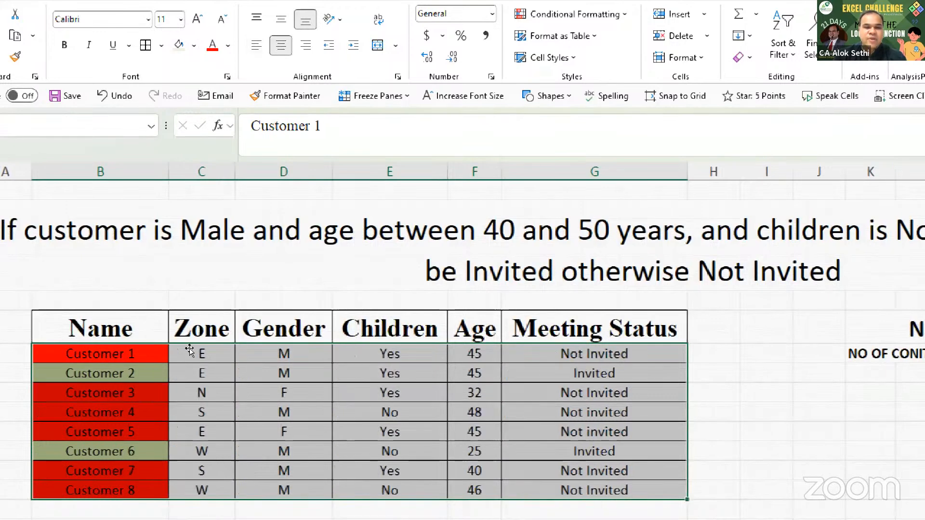
pyautogui.click(260, 471)
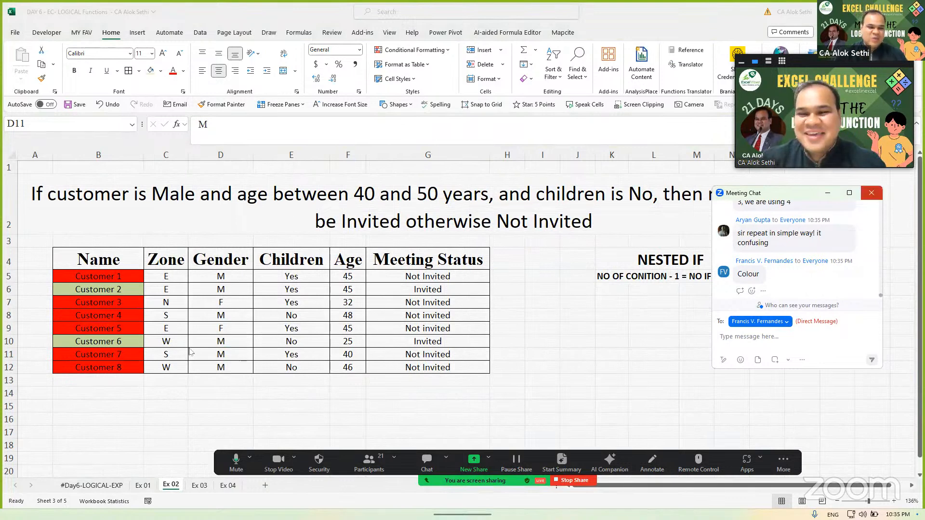
# Step: Close the overlapping meeting chat and inspect the references in G5's formula
pyautogui.click(871, 192)
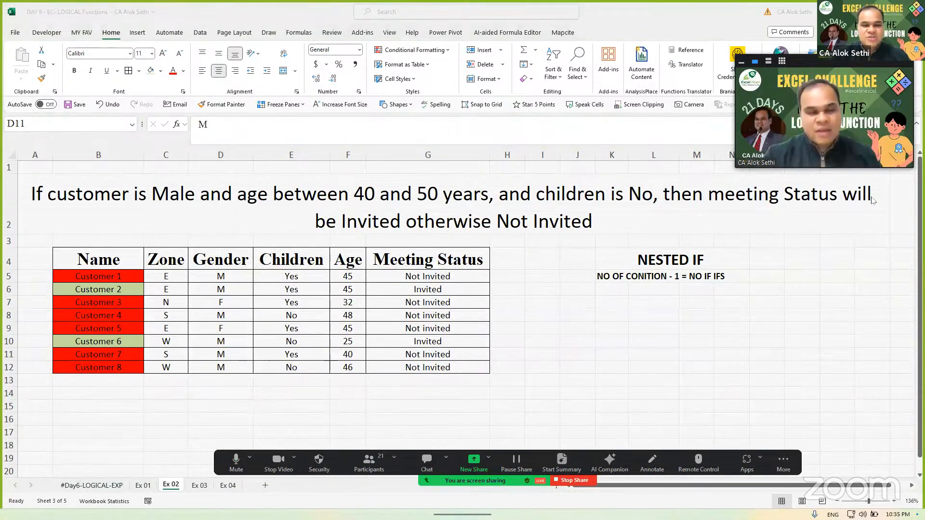
pyautogui.click(457, 276)
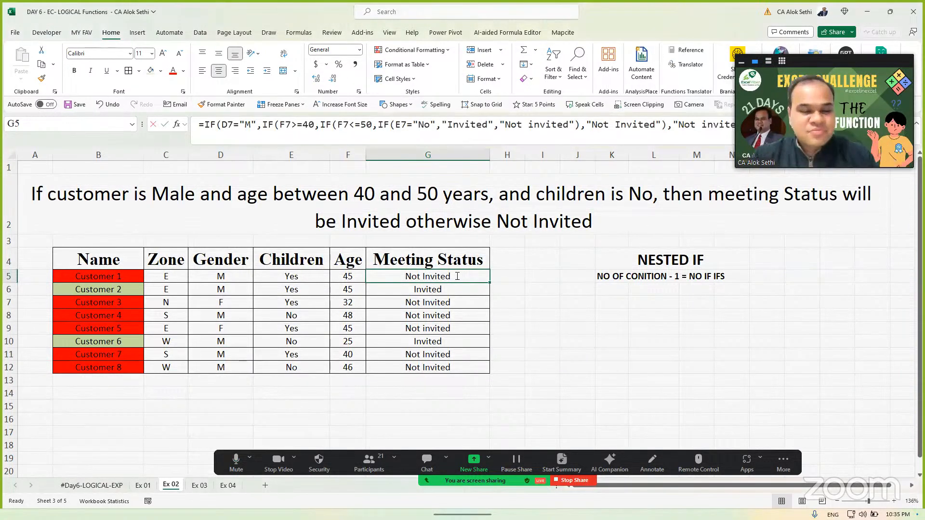
pyautogui.doubleClick(456, 276)
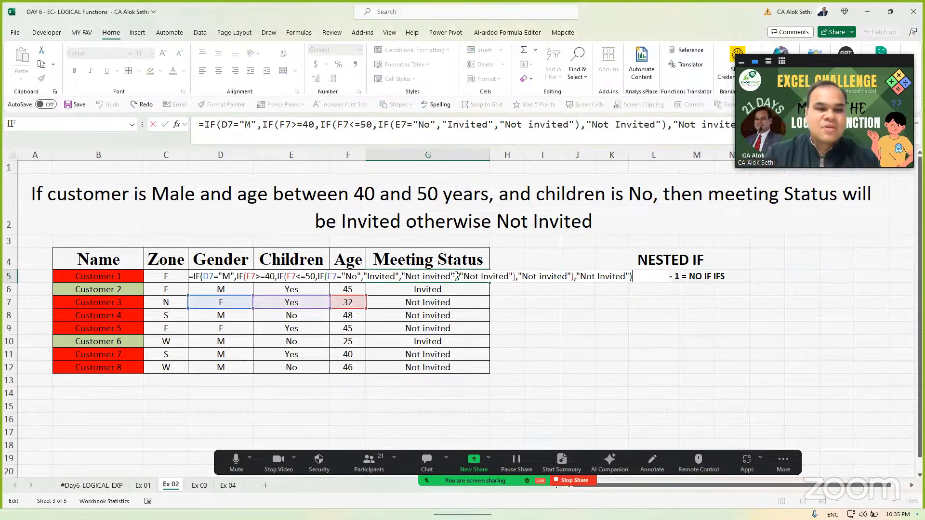
pyautogui.press('Escape')
# Step: Review Customer 4's row: zone, name, gender M, children No, age 48
pyautogui.press('Down')
pyautogui.press('Down')
pyautogui.press('Down')
pyautogui.press('Left')
pyautogui.press('Left')
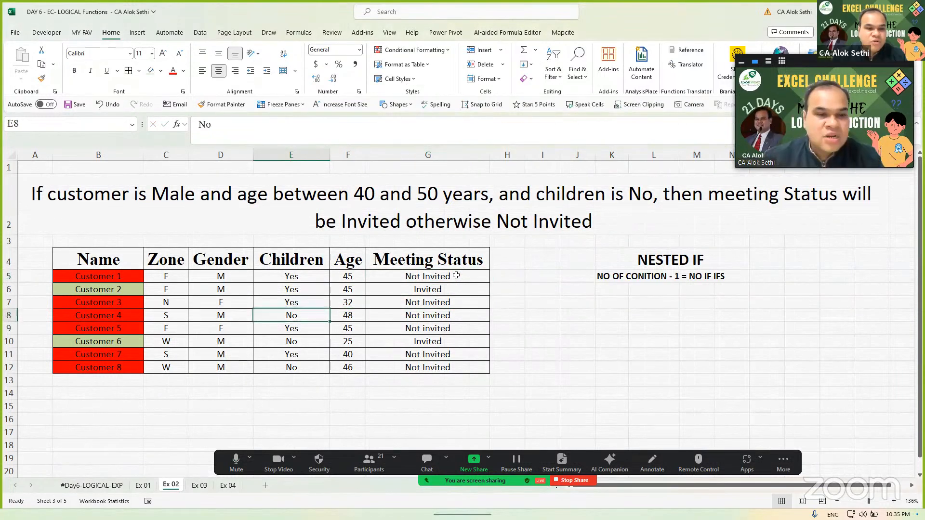
pyautogui.press('Left')
pyautogui.press('Left')
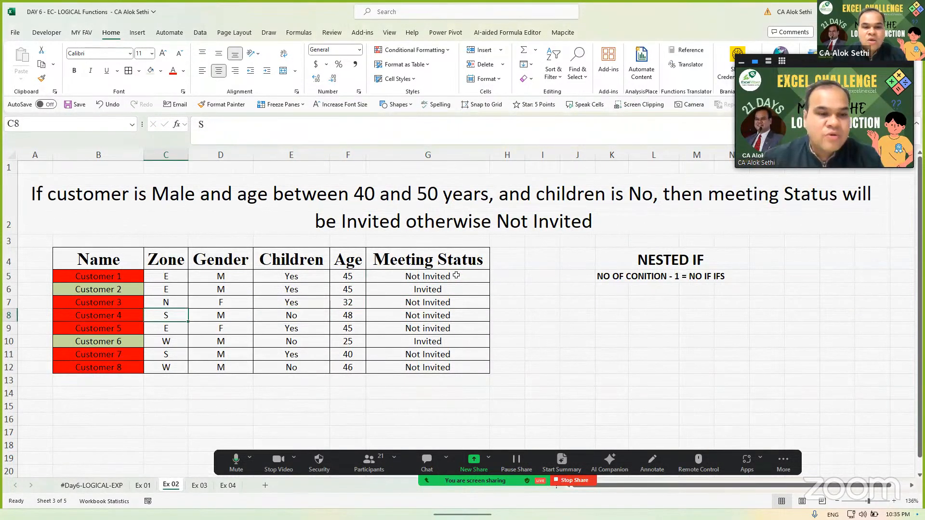
pyautogui.press('Right')
pyautogui.press('Right')
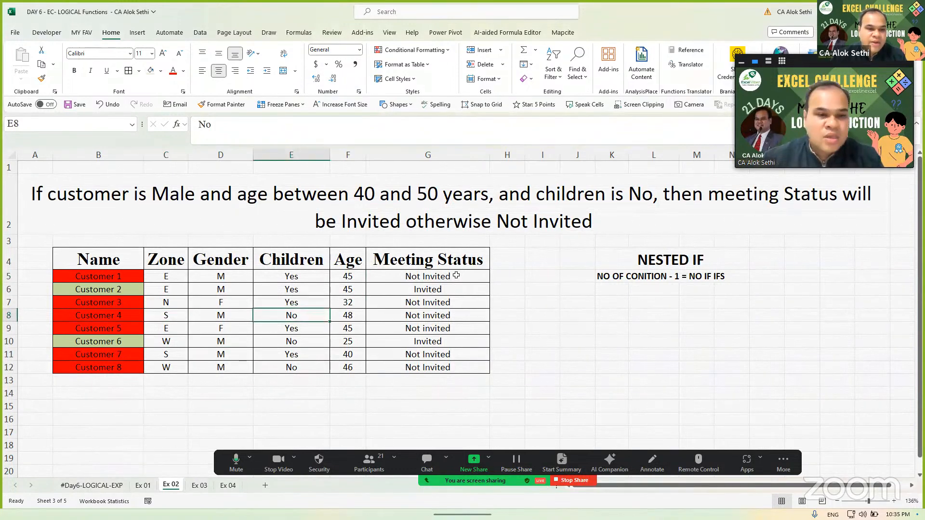
pyautogui.press('Left')
pyautogui.press('Left')
pyautogui.press('Left')
pyautogui.press('Right')
pyautogui.press('Right')
pyautogui.press('F2')
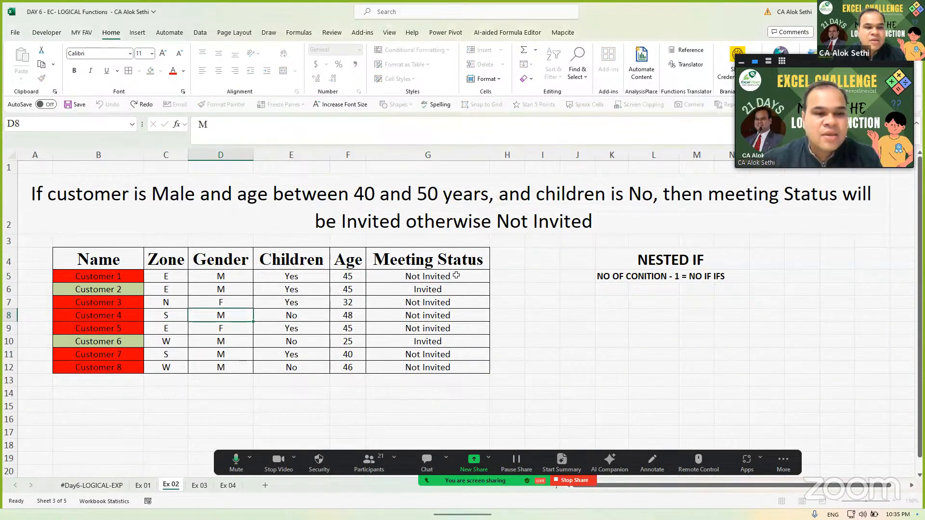
pyautogui.press('Right')
pyautogui.press('F2')
pyautogui.press('Tab')
pyautogui.press('F2')
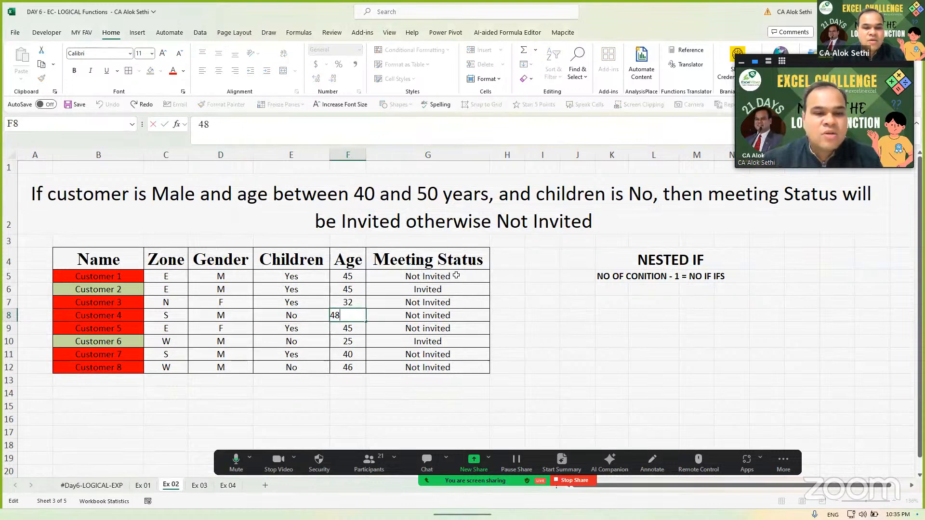
# Step: Inspect G8's nested formula, keep its Not invited result, and check the results above
pyautogui.press('Tab')
pyautogui.press('F2')
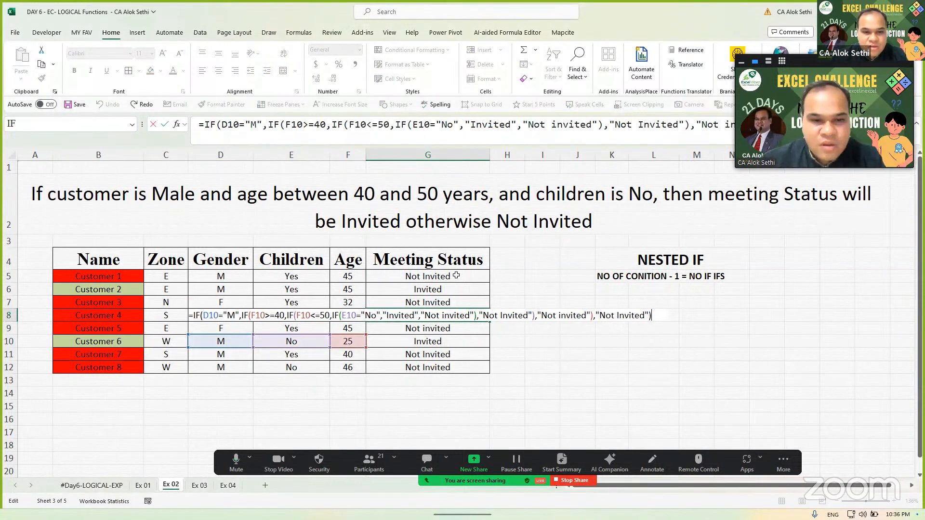
pyautogui.press('Left')
pyautogui.press('Left')
pyautogui.press('Left')
pyautogui.press('Left')
pyautogui.press('Left')
pyautogui.press('Left')
pyautogui.press('Left')
pyautogui.press('Left')
pyautogui.press('Left')
pyautogui.press('Left')
pyautogui.press('Left')
pyautogui.press('Left')
pyautogui.press('Left')
pyautogui.press('Left')
pyautogui.press('Left')
pyautogui.press('Left')
pyautogui.press('Left')
pyautogui.press('Left')
pyautogui.press('Left')
pyautogui.press('Left')
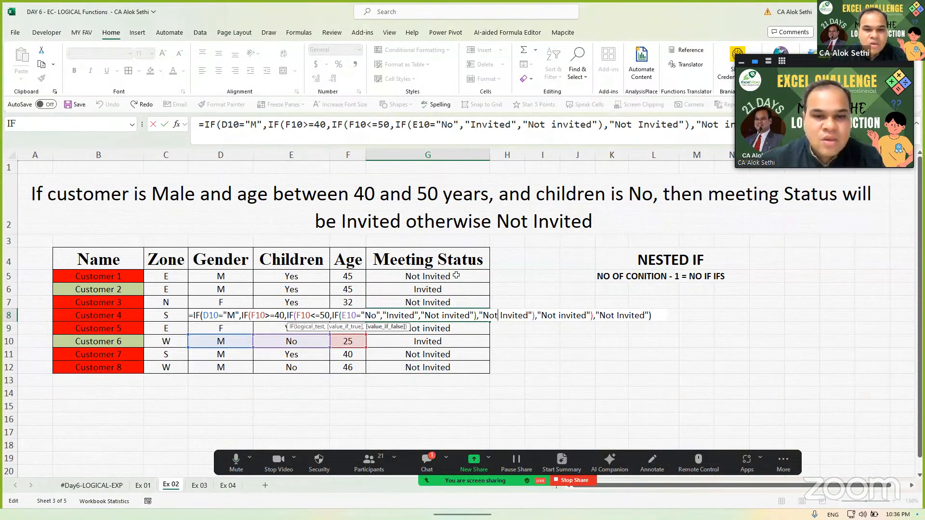
pyautogui.press('Left')
pyautogui.press('Left')
pyautogui.press('Left')
pyautogui.press('Left')
pyautogui.press('Left')
pyautogui.press('Left')
pyautogui.press('Left')
pyautogui.press('Left')
pyautogui.press('Left')
pyautogui.press('Left')
pyautogui.press('Left')
pyautogui.press('Left')
pyautogui.press('Left')
pyautogui.press('Left')
pyautogui.press('Left')
pyautogui.press('Left')
pyautogui.press('Left')
pyautogui.press('Left')
pyautogui.press('Left')
pyautogui.press('Left')
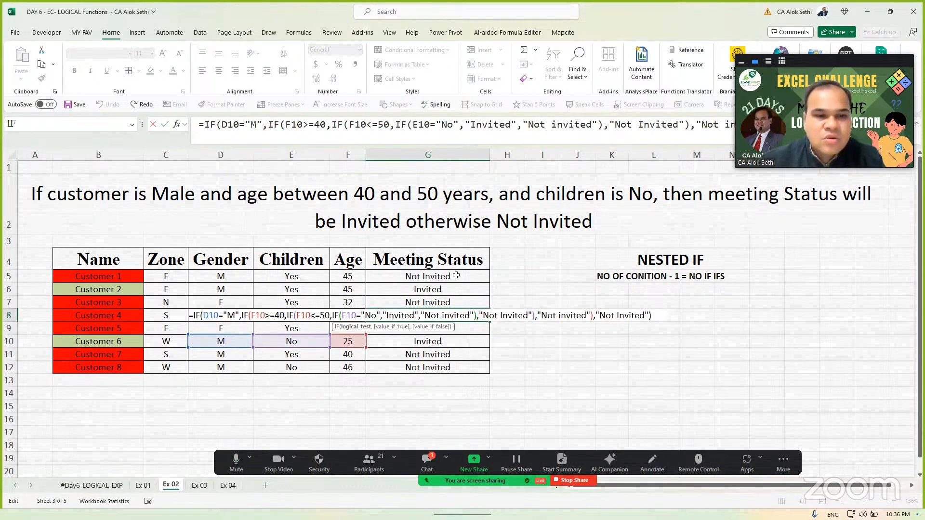
pyautogui.hotkey('ctrl', 'Return')
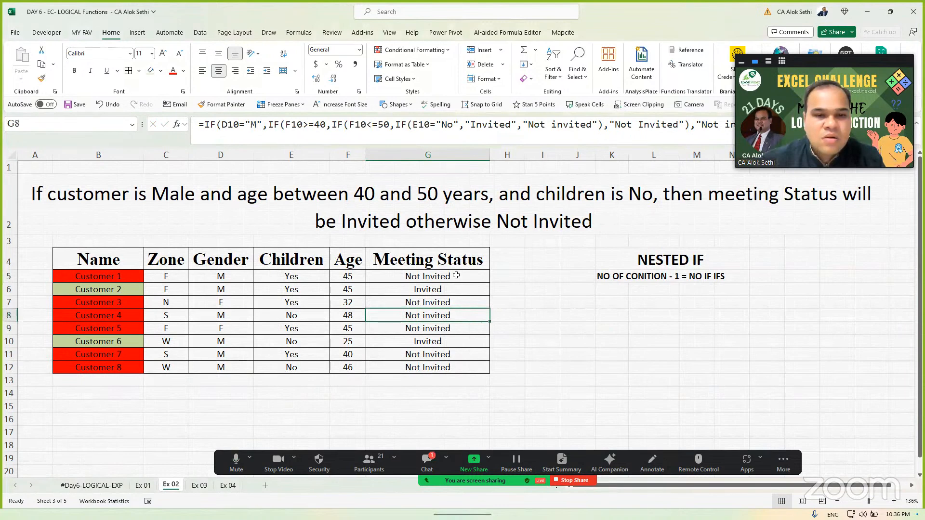
pyautogui.press('Up')
pyautogui.press('Up')
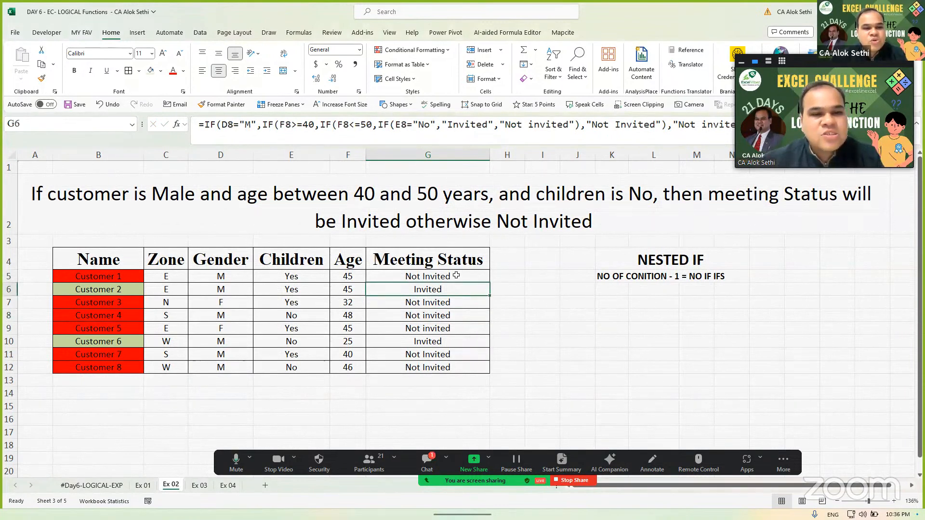
pyautogui.press('Up')
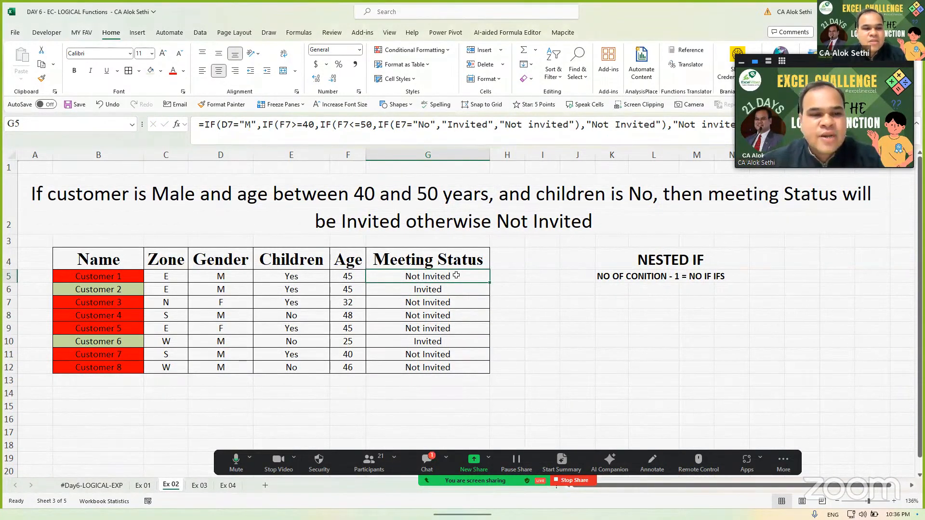
pyautogui.press('Down')
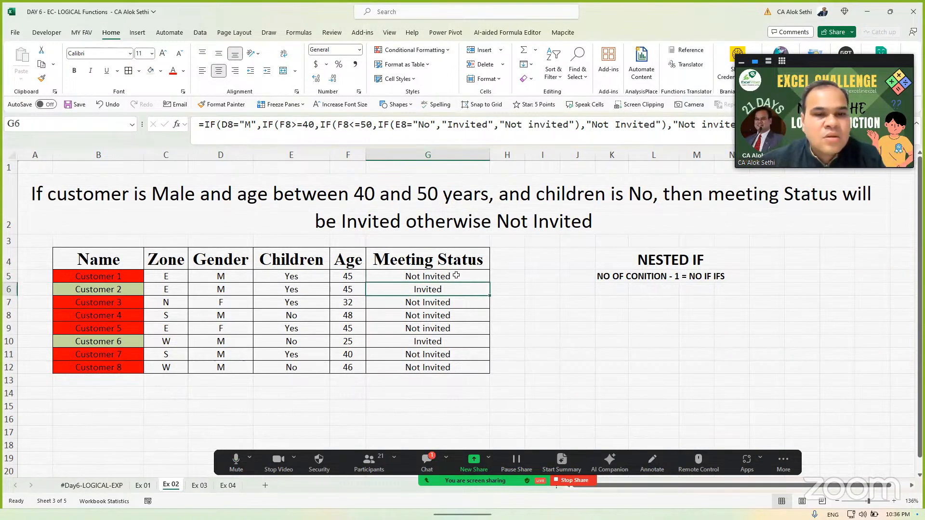
# Step: Change G5's children test to E7="Yes" and fill the formula down G5:G12
pyautogui.doubleClick(456, 276)
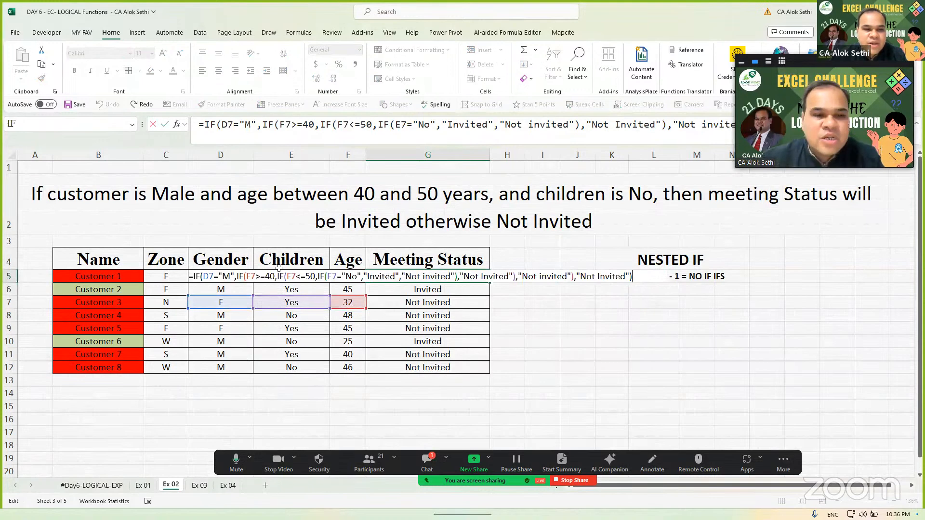
pyautogui.click(339, 276)
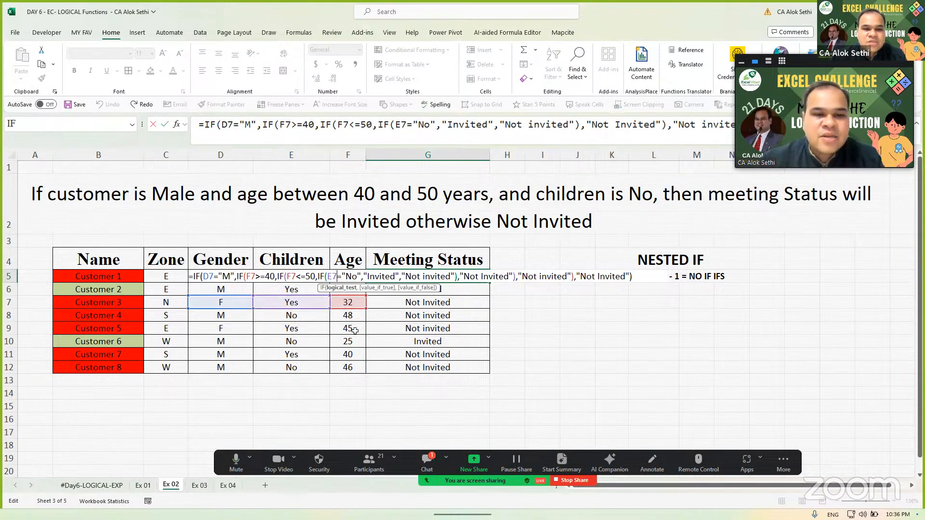
pyautogui.press('BackSpace')
pyautogui.press('BackSpace')
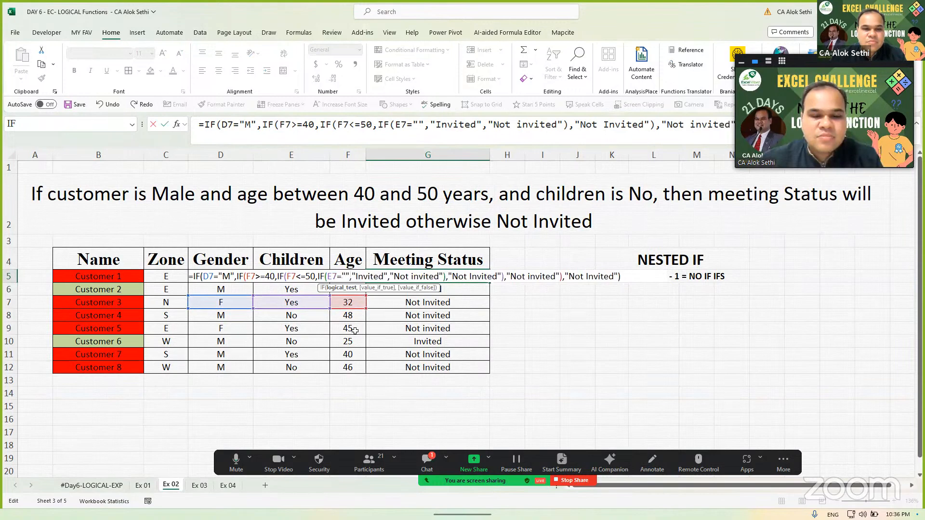
pyautogui.write('Yes')
pyautogui.hotkey('ctrl', 'Return')
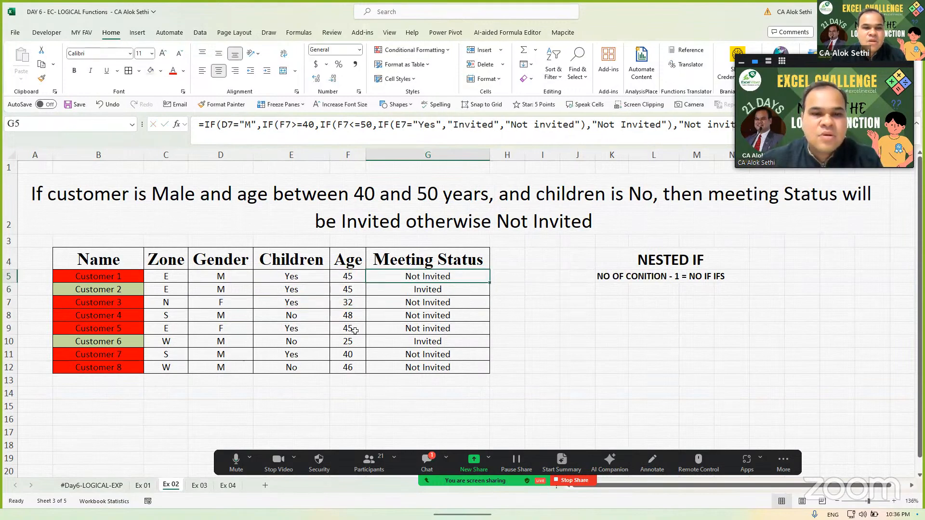
pyautogui.hotkey('shift', 'Down')
pyautogui.hotkey('shift', 'Down')
pyautogui.hotkey('shift', 'Down')
pyautogui.hotkey('shift', 'Down')
pyautogui.hotkey('shift', 'Down')
pyautogui.hotkey('shift', 'Down')
pyautogui.hotkey('shift', 'Down')
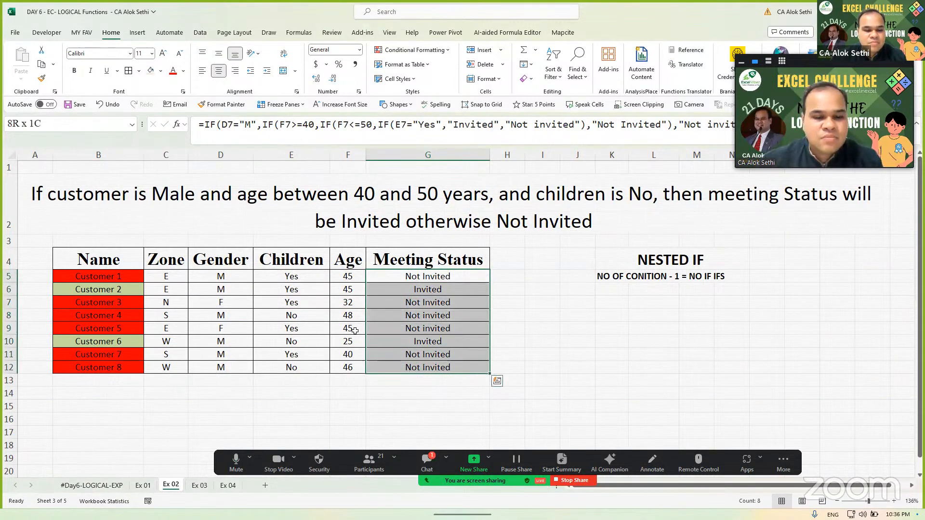
pyautogui.hotkey('ctrl', 'd')
pyautogui.press('Down')
pyautogui.press('Down')
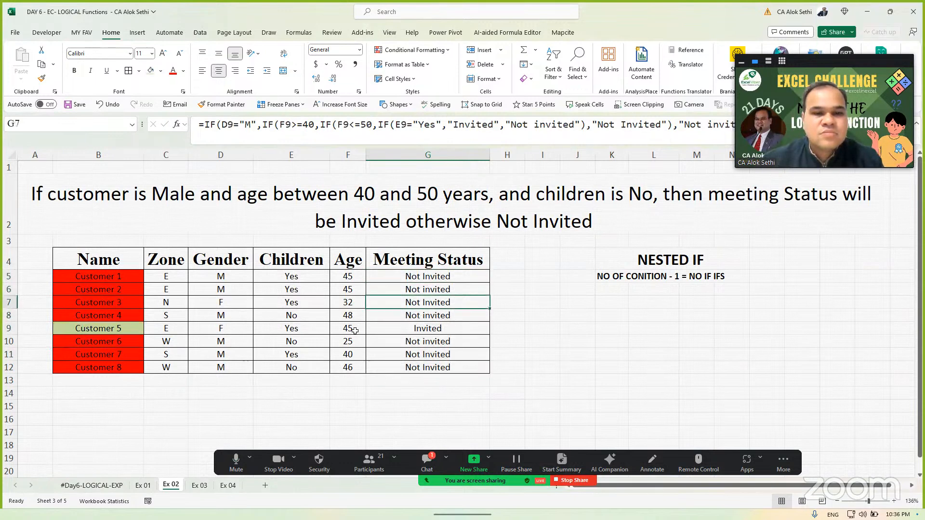
# Step: Trial G5's children test as "No", discard that edit, and select G5:G12
pyautogui.press('Up')
pyautogui.press('Up')
pyautogui.press('F2')
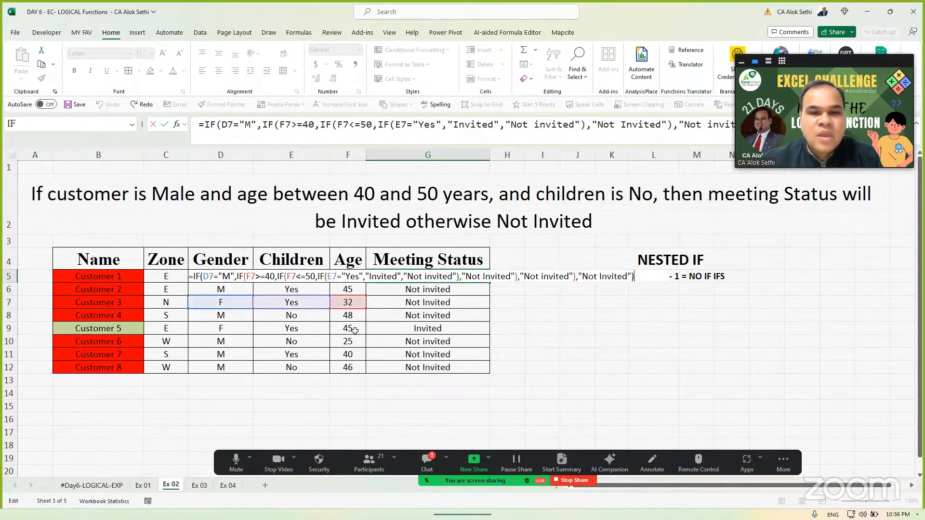
pyautogui.press('Left')
pyautogui.press('Left')
pyautogui.press('Left')
pyautogui.press('Left')
pyautogui.press('Left')
pyautogui.press('Left')
pyautogui.press('Left')
pyautogui.press('Left')
pyautogui.press('Left')
pyautogui.press('Left')
pyautogui.press('Left')
pyautogui.press('Left')
pyautogui.press('Left')
pyautogui.press('Left')
pyautogui.press('Left')
pyautogui.press('Left')
pyautogui.press('Left')
pyautogui.press('Left')
pyautogui.press('Left')
pyautogui.press('Left')
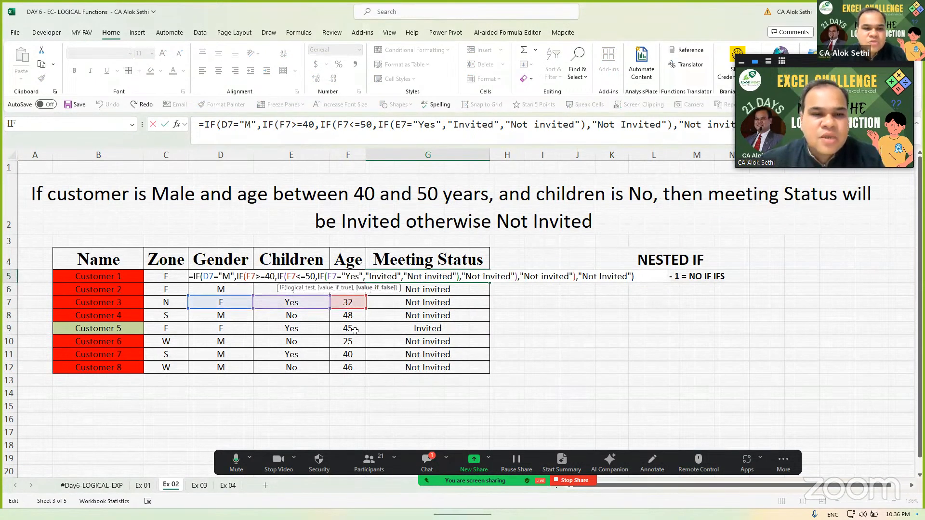
pyautogui.press('Left')
pyautogui.press('Left')
pyautogui.press('Left')
pyautogui.press('Left')
pyautogui.press('Left')
pyautogui.press('Left')
pyautogui.press('Left')
pyautogui.press('Left')
pyautogui.press('Left')
pyautogui.press('Left')
pyautogui.press('Left')
pyautogui.press('Left')
pyautogui.press('Left')
pyautogui.press('Left')
pyautogui.press('Left')
pyautogui.press('Left')
pyautogui.press('Left')
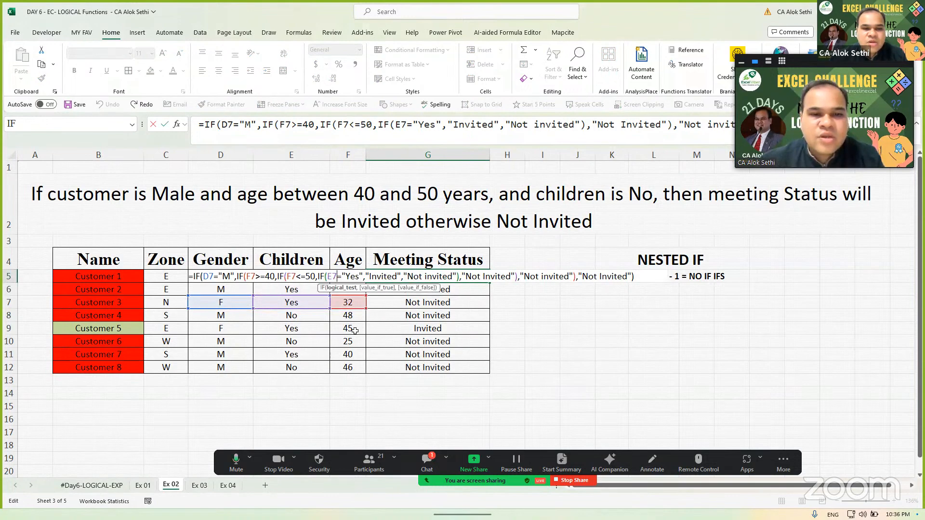
pyautogui.press('BackSpace')
pyautogui.press('BackSpace')
pyautogui.press('BackSpace')
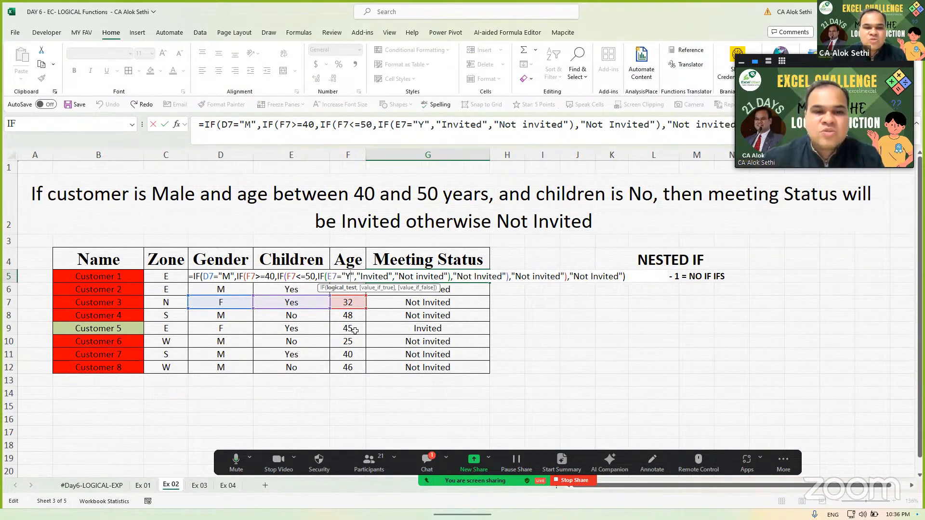
pyautogui.write('No')
pyautogui.press('Right')
pyautogui.press('Right')
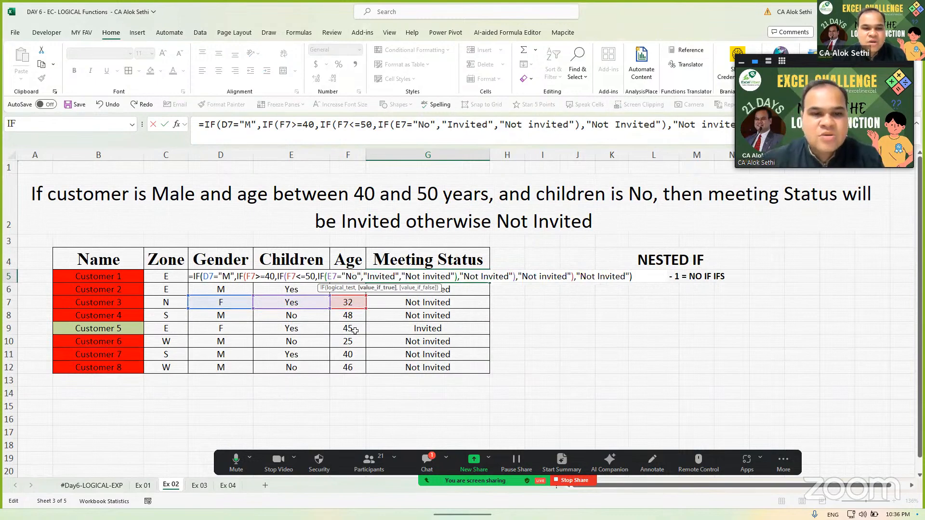
pyautogui.press('Right')
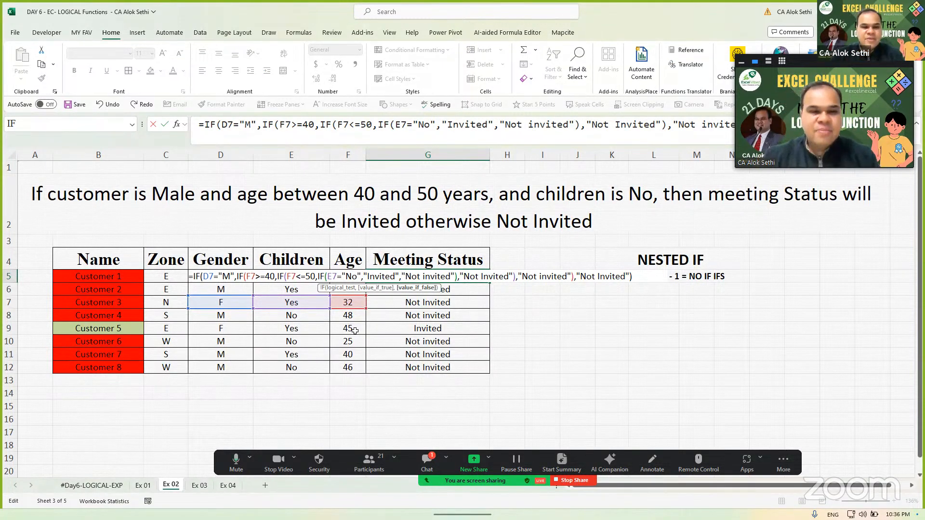
pyautogui.press('Escape')
pyautogui.hotkey('shift', 'Down')
pyautogui.hotkey('shift', 'Down')
pyautogui.hotkey('shift', 'Down')
pyautogui.hotkey('shift', 'Down')
pyautogui.hotkey('shift', 'Down')
pyautogui.hotkey('shift', 'Down')
pyautogui.hotkey('shift', 'Down')
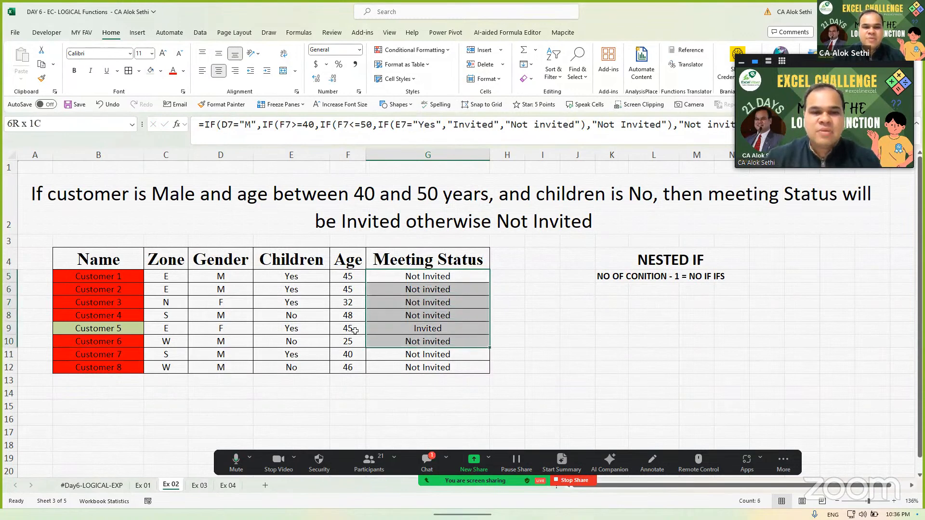
# Step: Clear G5:G12 and begin G5's formula =if(D5=D5, removing a stray Invited entry
pyautogui.press('Delete')
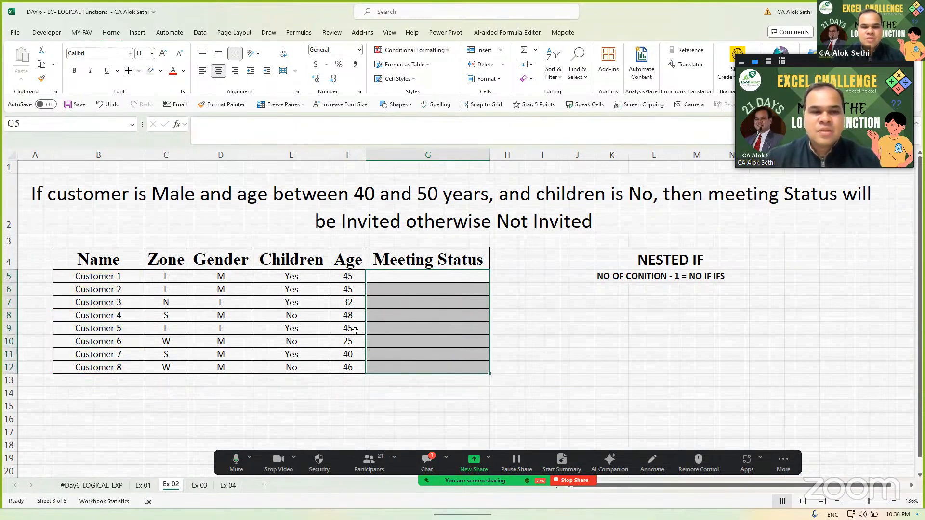
pyautogui.write('=')
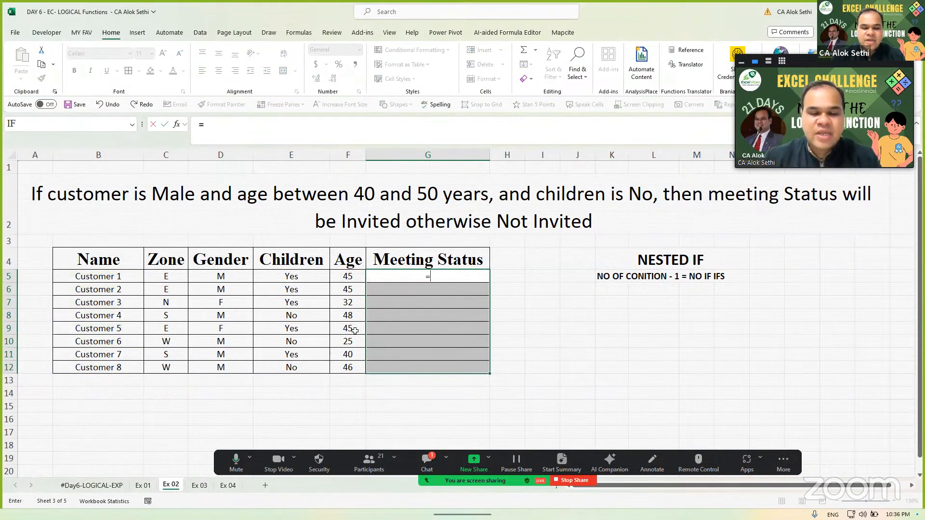
pyautogui.write('if(')
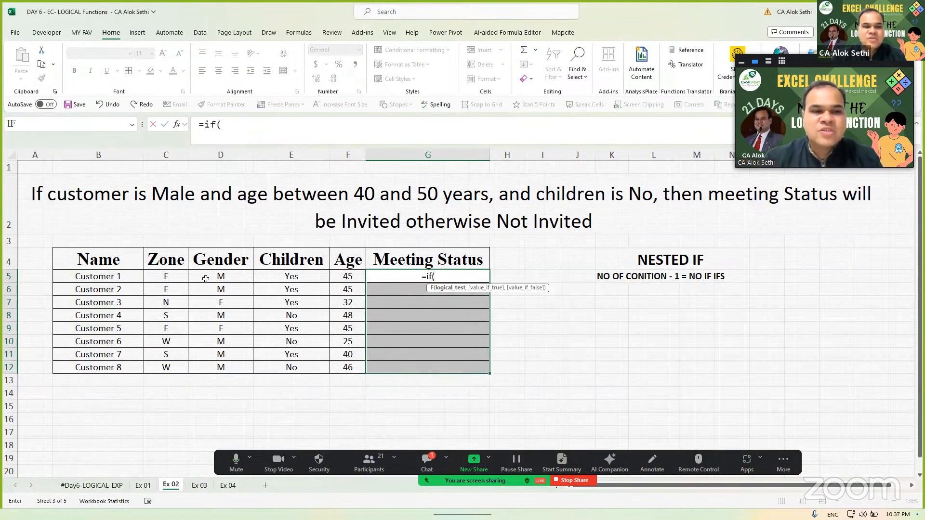
pyautogui.click(206, 279)
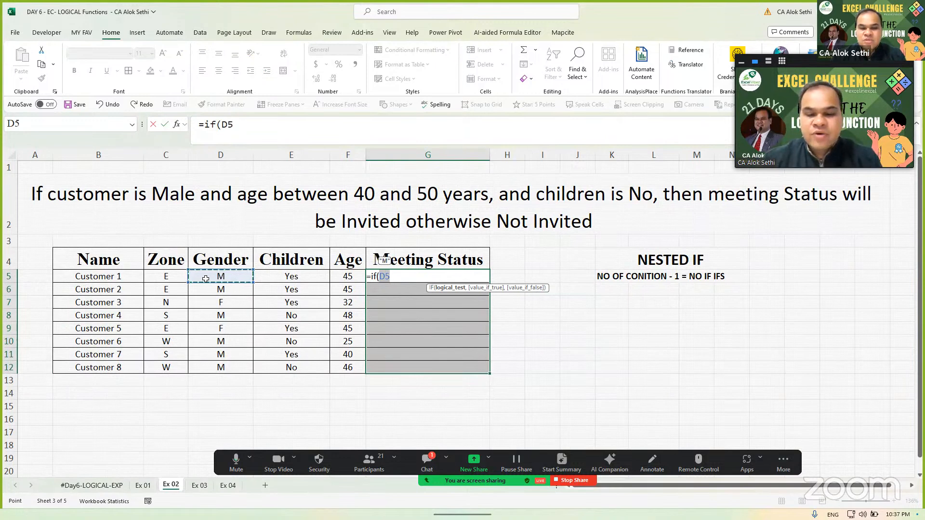
pyautogui.write('=')
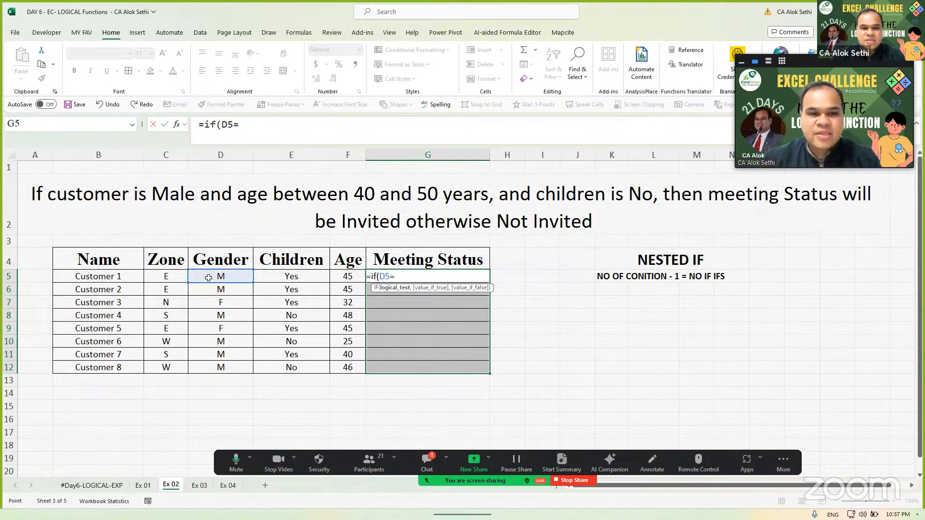
pyautogui.click(208, 278)
pyautogui.write(',')
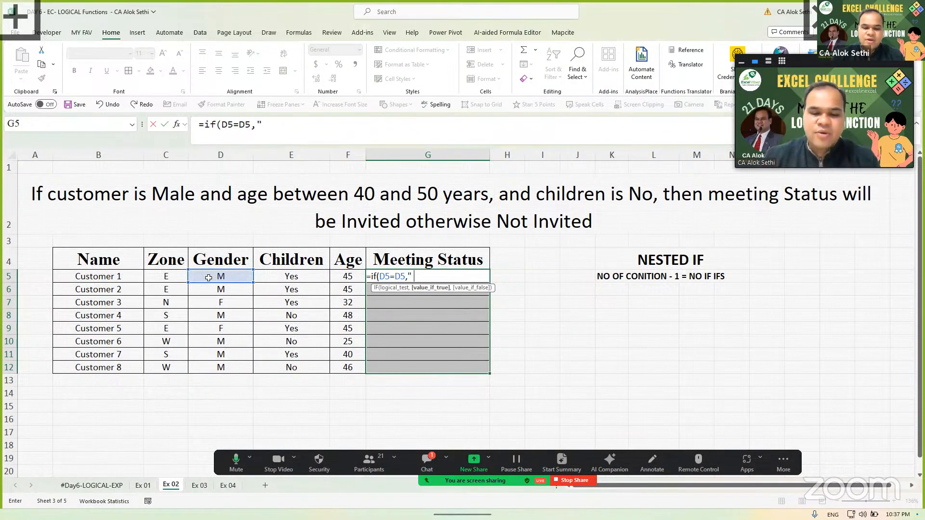
pyautogui.write('Invited')
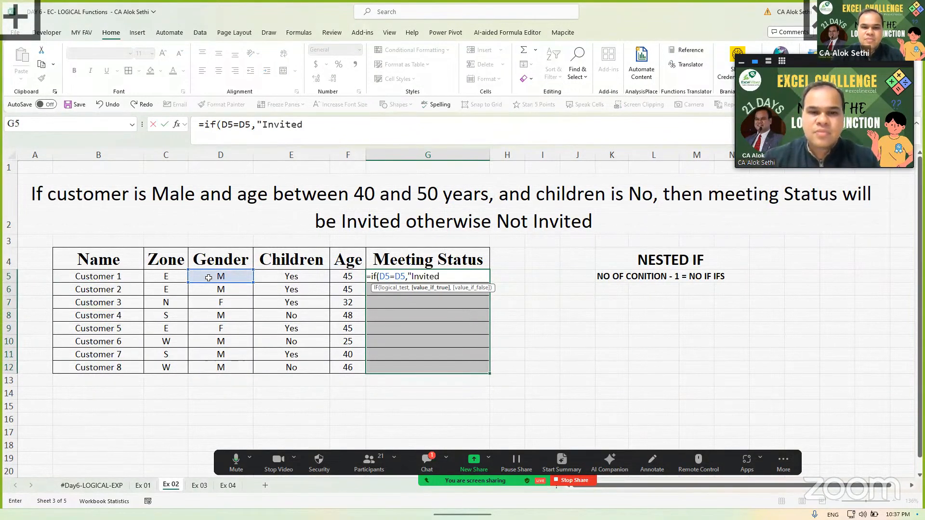
pyautogui.write('",')
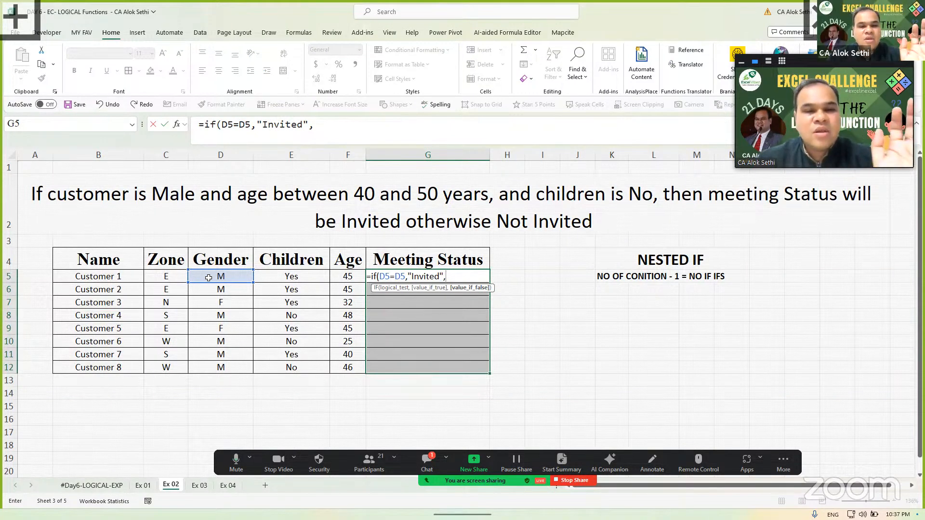
pyautogui.press('BackSpace')
pyautogui.press('BackSpace')
pyautogui.press('BackSpace')
pyautogui.press('BackSpace')
pyautogui.press('BackSpace')
pyautogui.press('BackSpace')
pyautogui.press('BackSpace')
pyautogui.press('BackSpace')
pyautogui.press('BackSpace')
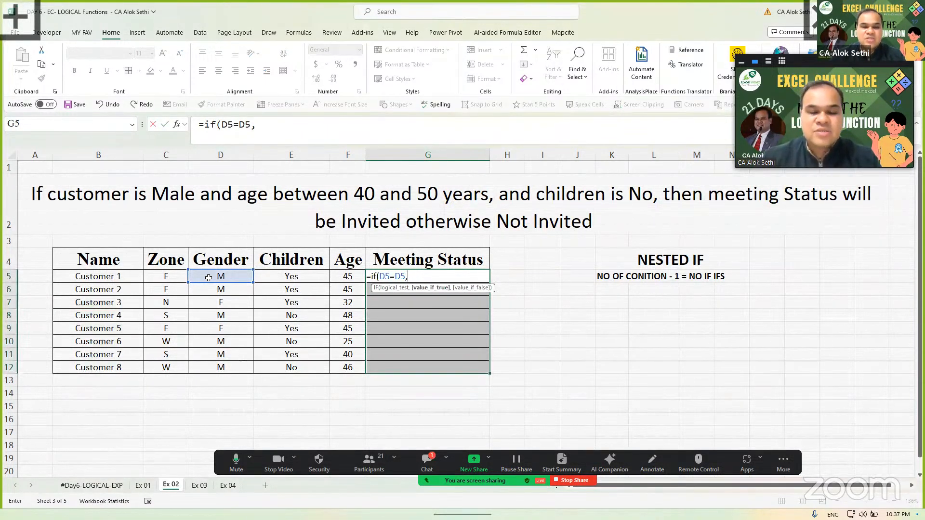
# Step: Nest the children test if(E5=E8, and start a third IF
pyautogui.write('if(')
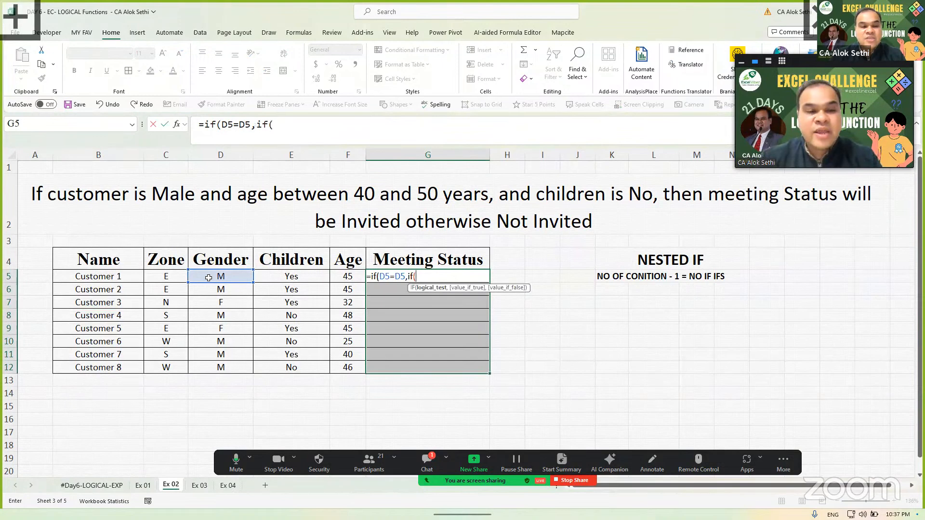
pyautogui.click(282, 282)
pyautogui.write('=')
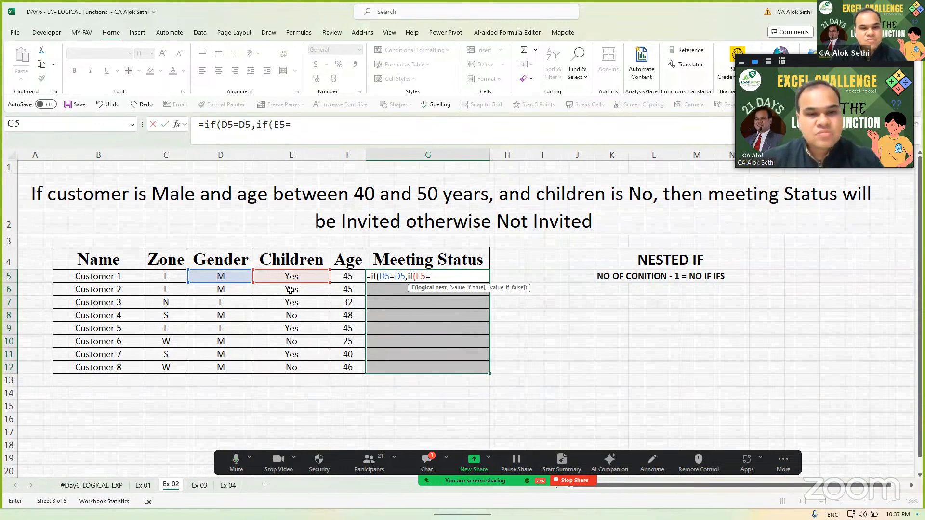
pyautogui.click(287, 317)
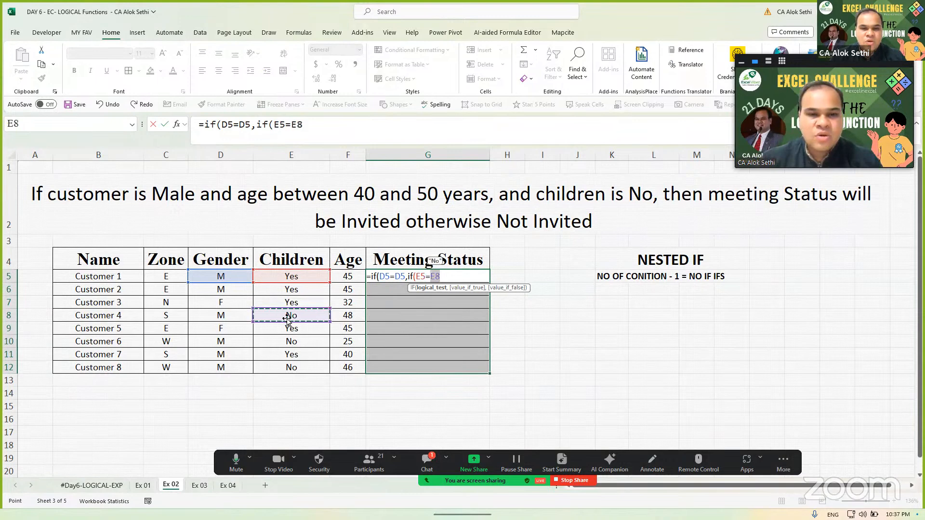
pyautogui.write(',')
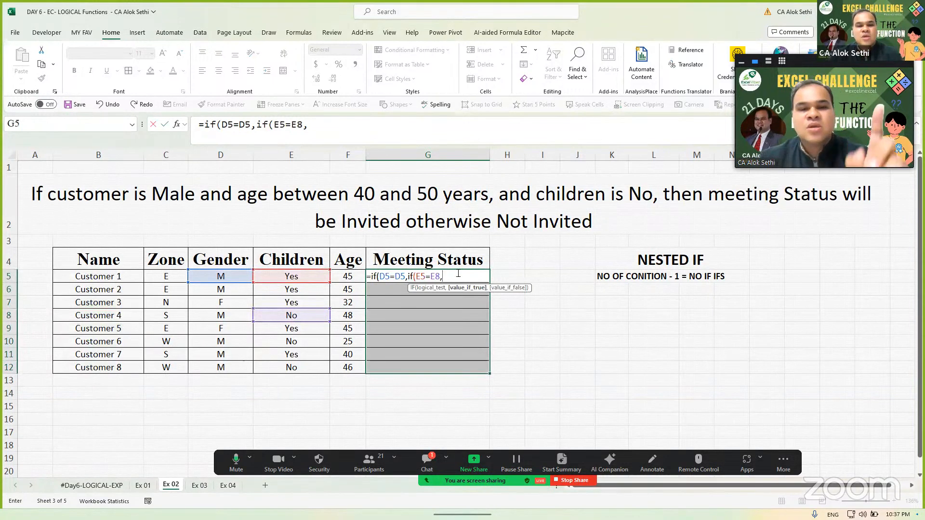
pyautogui.write('if(')
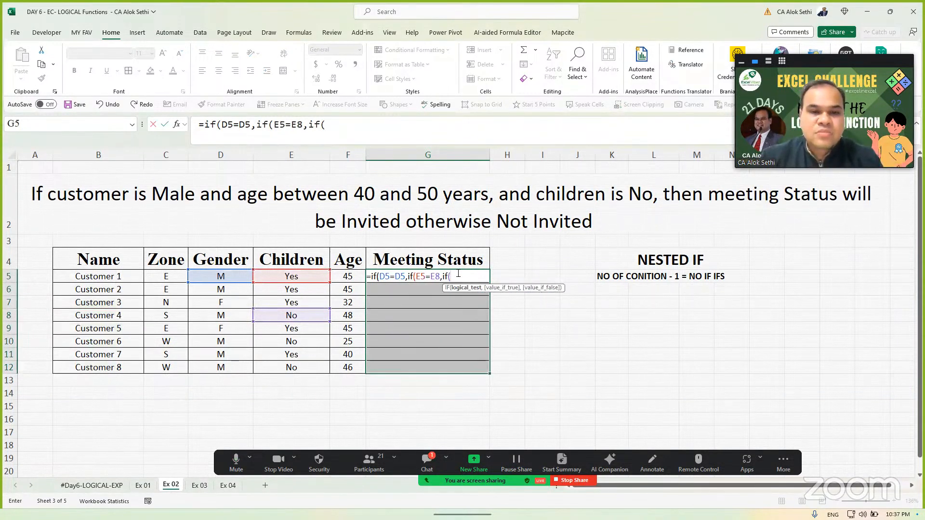
# Step: Make the comparison references absolute as $D$5 and $E$8, then resume with ,if(
pyautogui.press('BackSpace')
pyautogui.press('BackSpace')
pyautogui.press('BackSpace')
pyautogui.press('BackSpace')
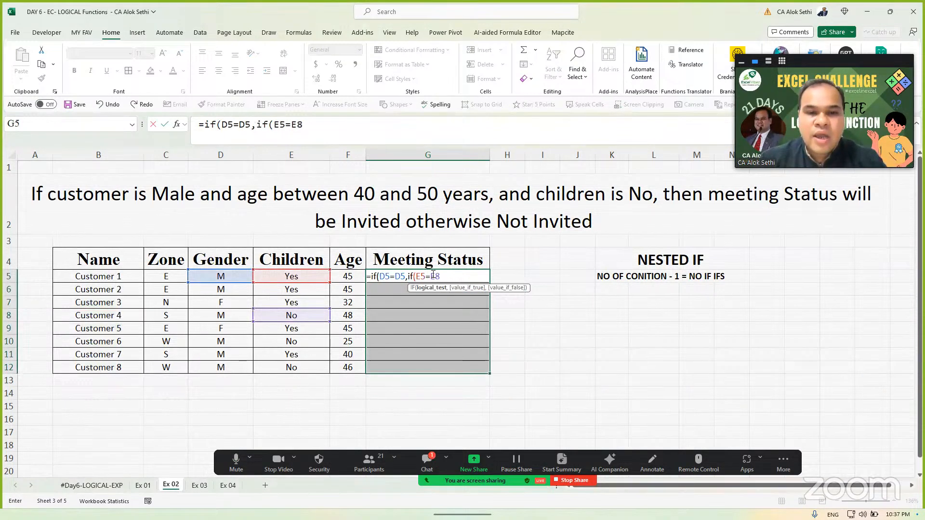
pyautogui.doubleClick(433, 275)
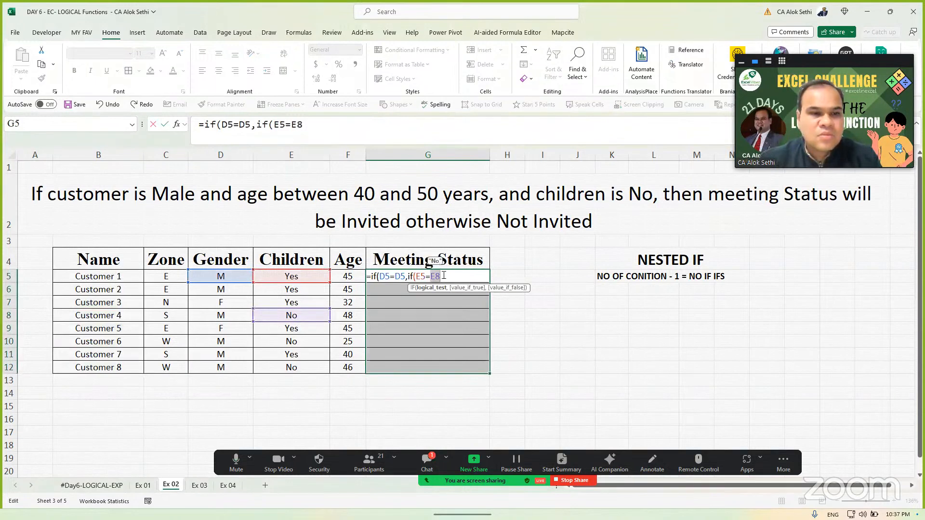
pyautogui.press('F4')
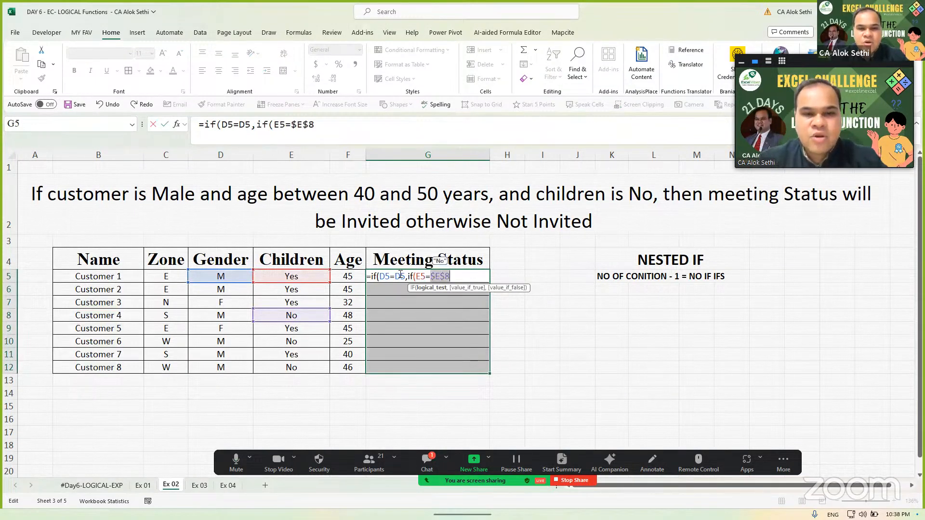
pyautogui.click(393, 275)
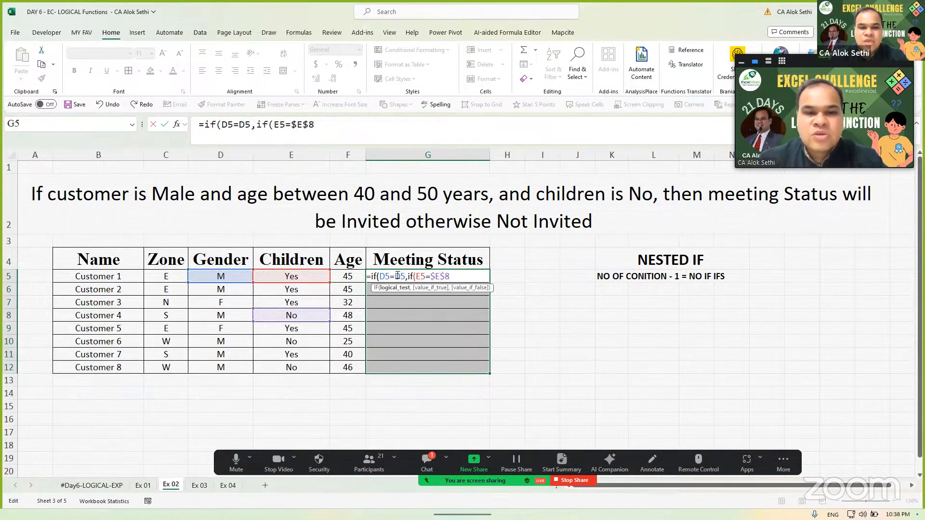
pyautogui.doubleClick(399, 275)
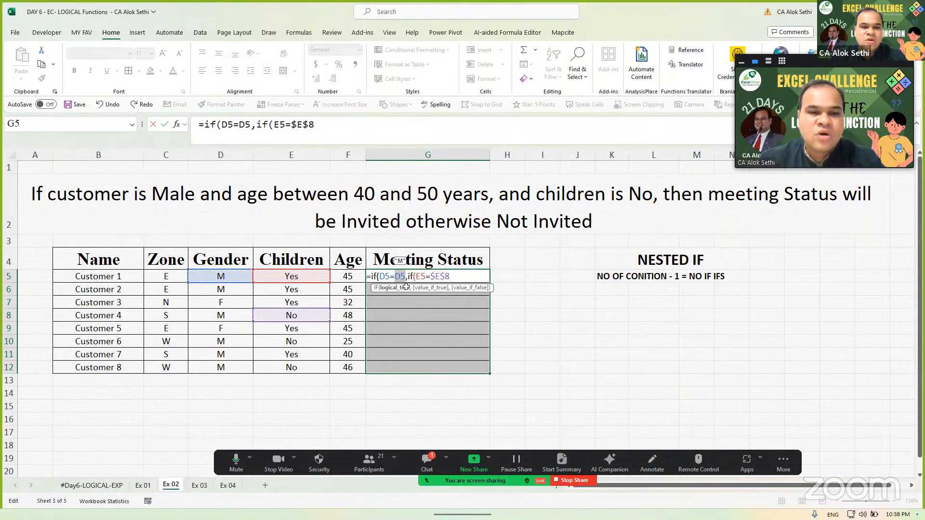
pyautogui.press('F4')
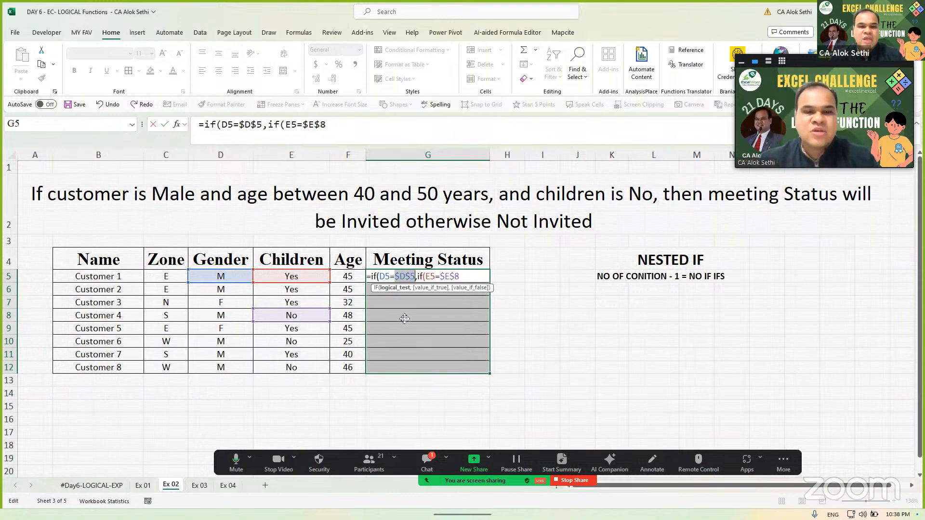
pyautogui.click(474, 279)
pyautogui.write(',')
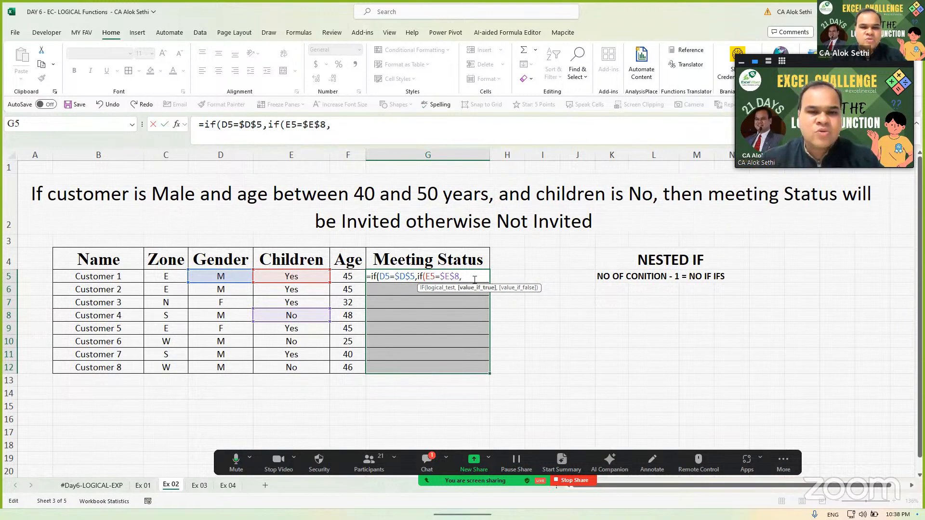
pyautogui.write('if(')
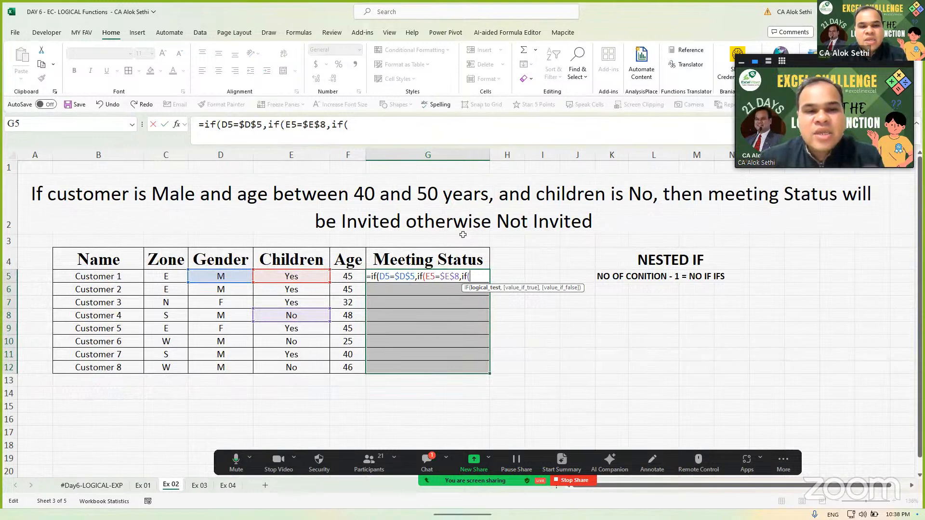
# Step: Add age tests F5>=40 and f5<=50 returning "Invited" or "Not invited", fixing a typo
pyautogui.click(352, 281)
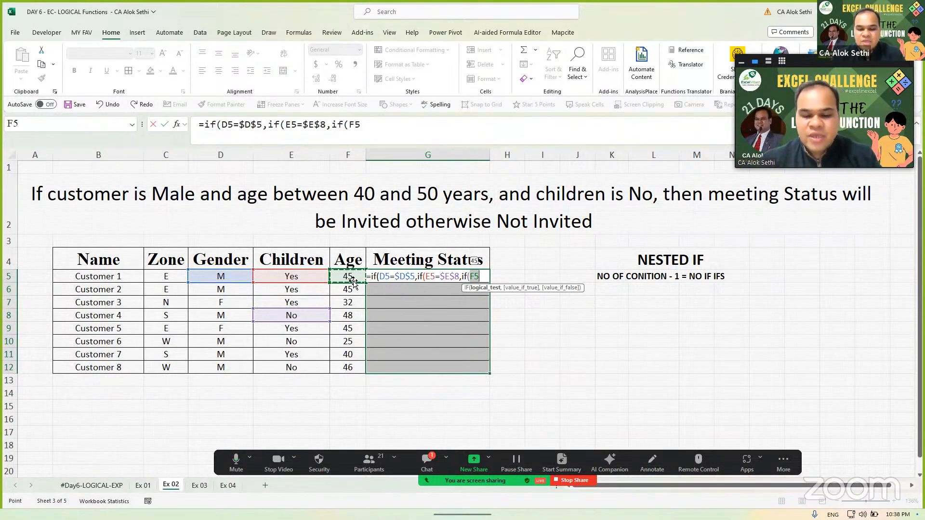
pyautogui.write('>=')
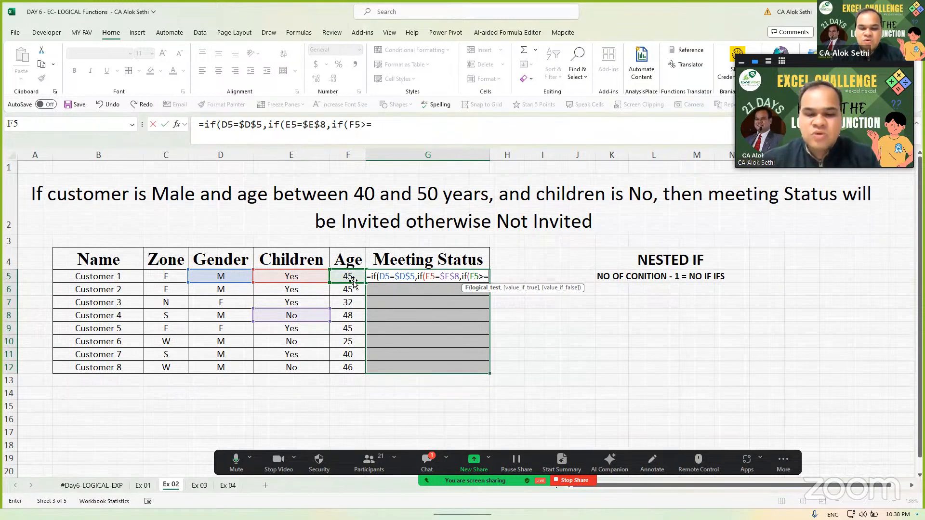
pyautogui.write('40')
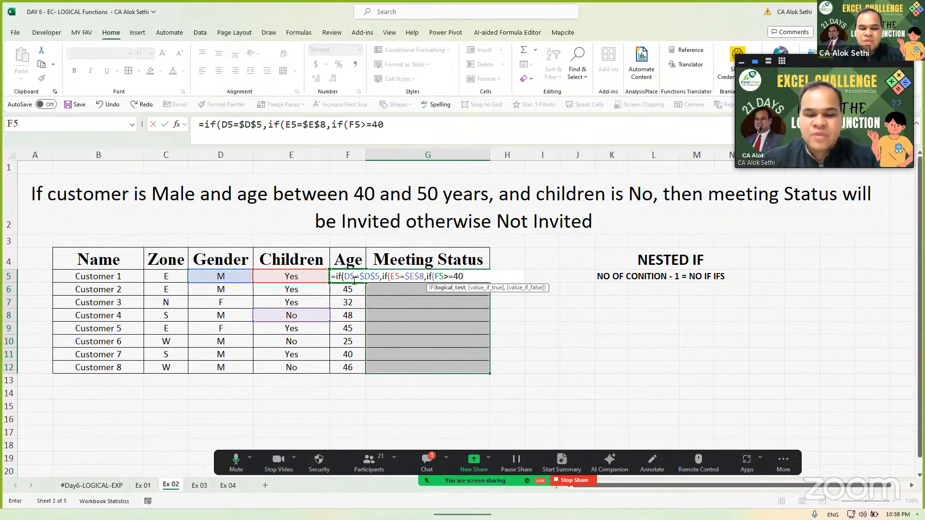
pyautogui.write(',if(')
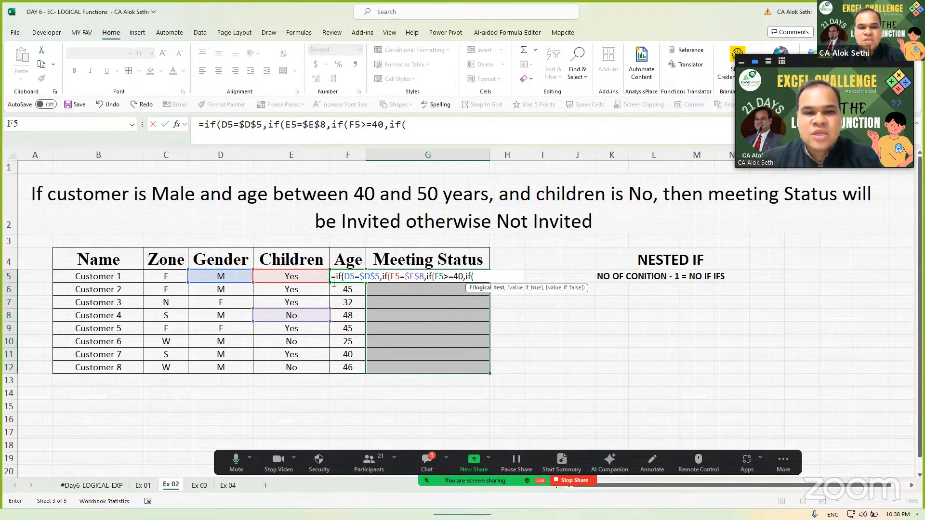
pyautogui.write('f5')
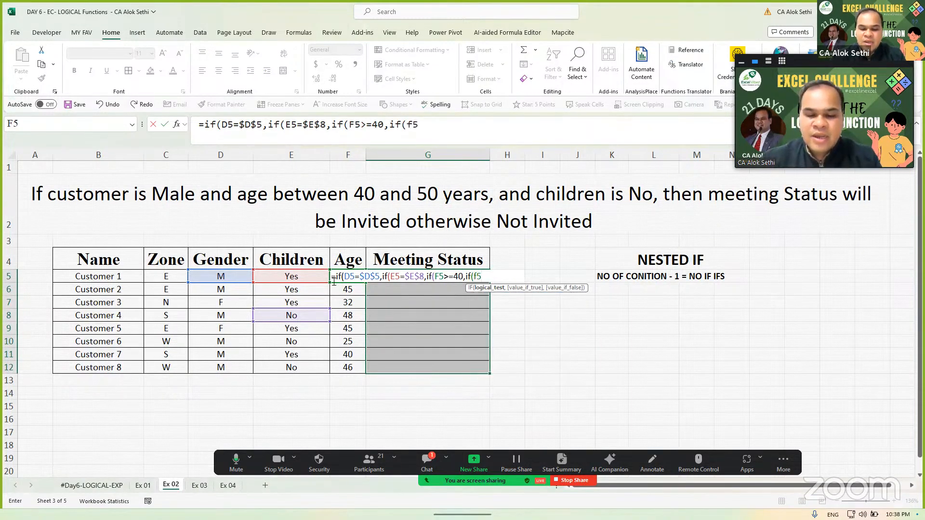
pyautogui.write('<=50')
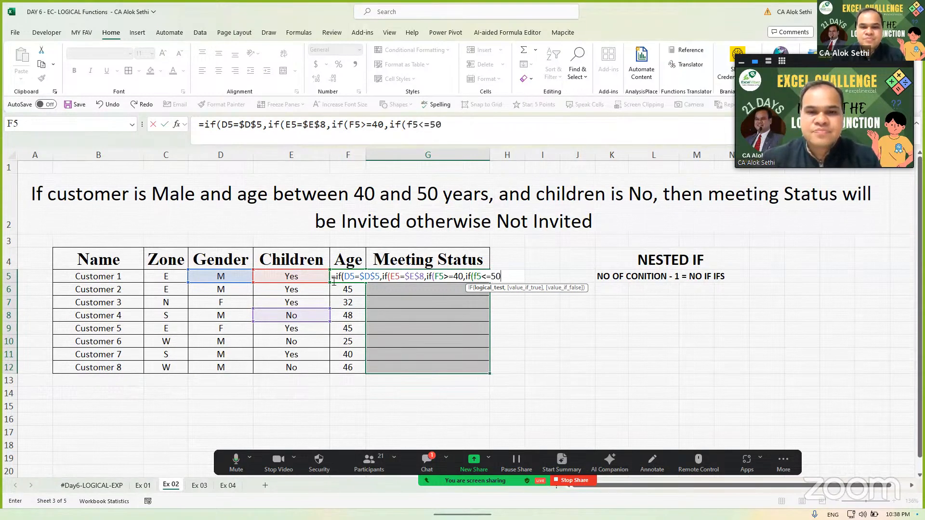
pyautogui.write(',')
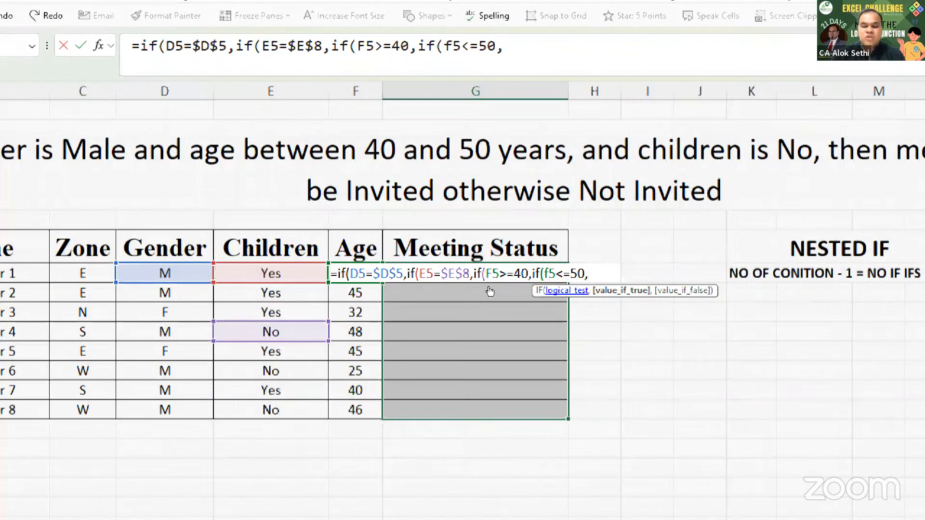
pyautogui.write('Ini')
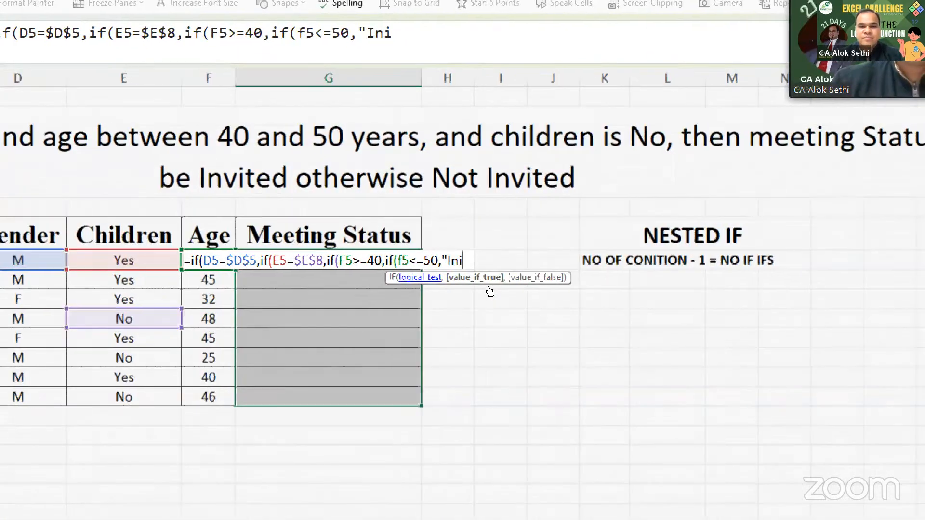
pyautogui.write('vited"')
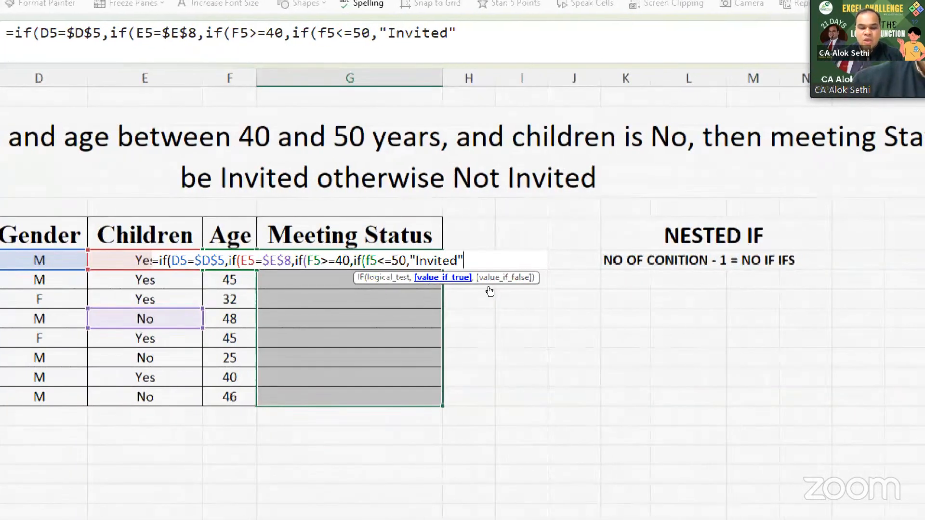
pyautogui.write(',')
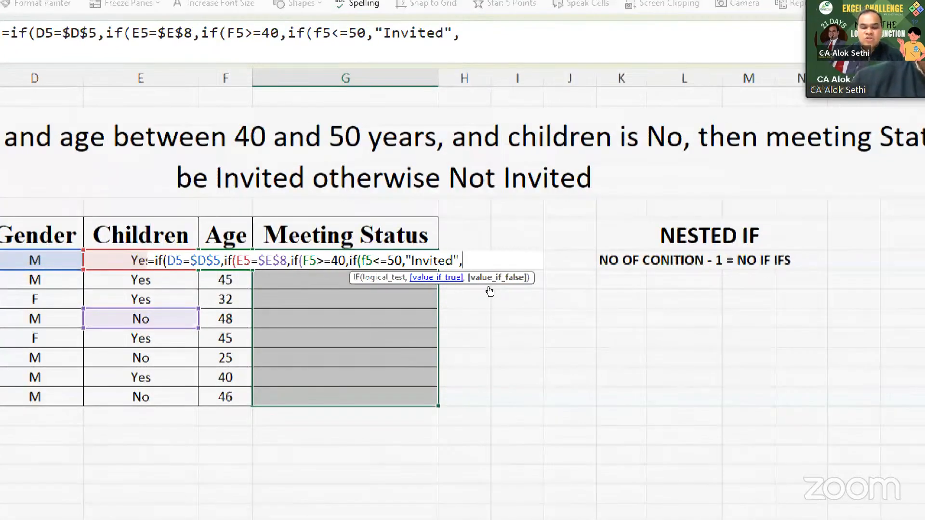
pyautogui.write('"Not')
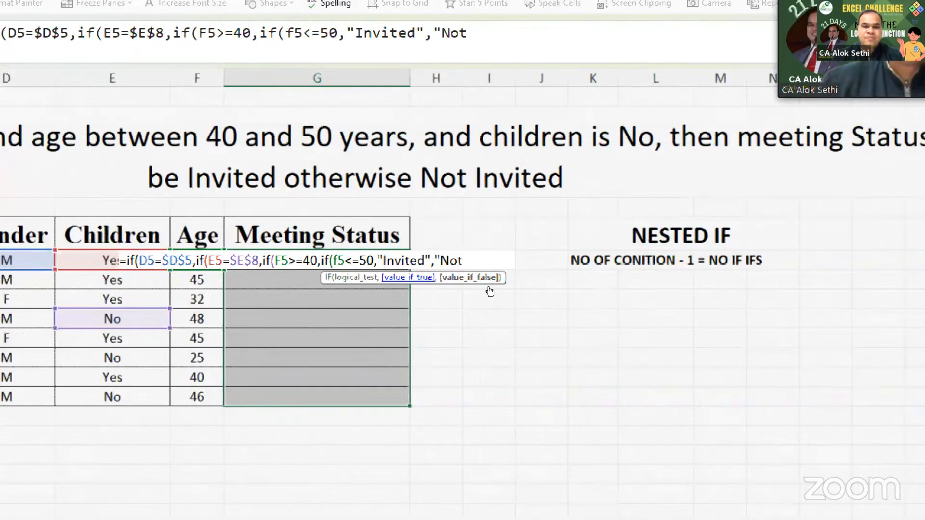
pyautogui.write(' iniv')
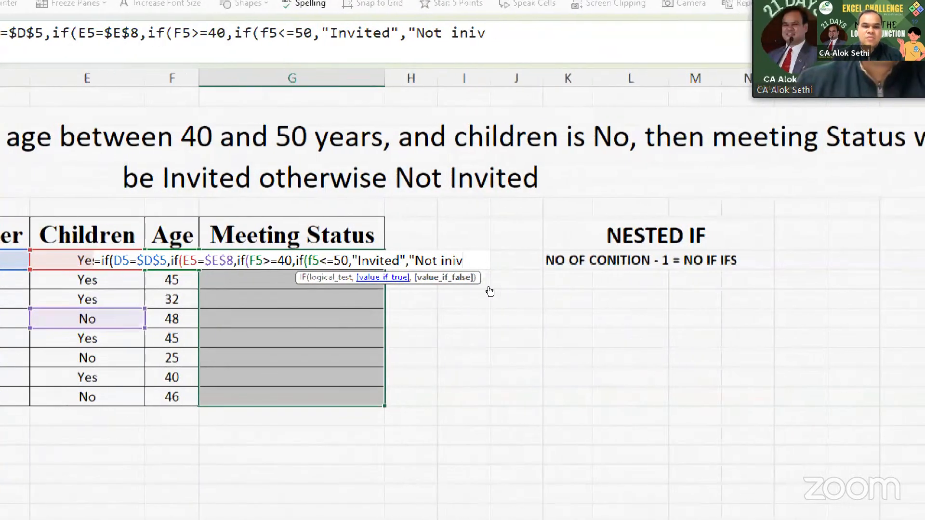
pyautogui.press('BackSpace')
pyautogui.press('BackSpace')
pyautogui.write('vited"')
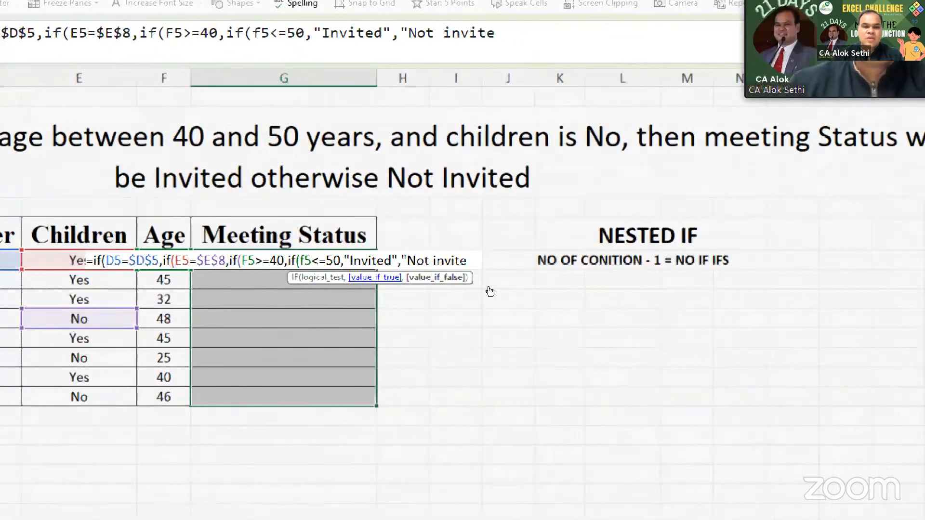
pyautogui.write('),')
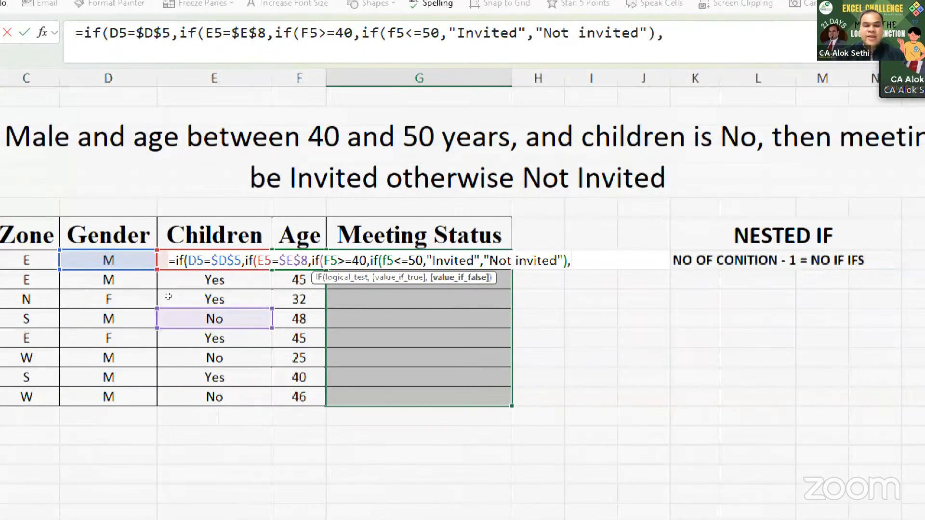
# Step: Add "Not Invited" as both outer false values, insert a closing parenthesis, and enter the formula
pyautogui.write('"No')
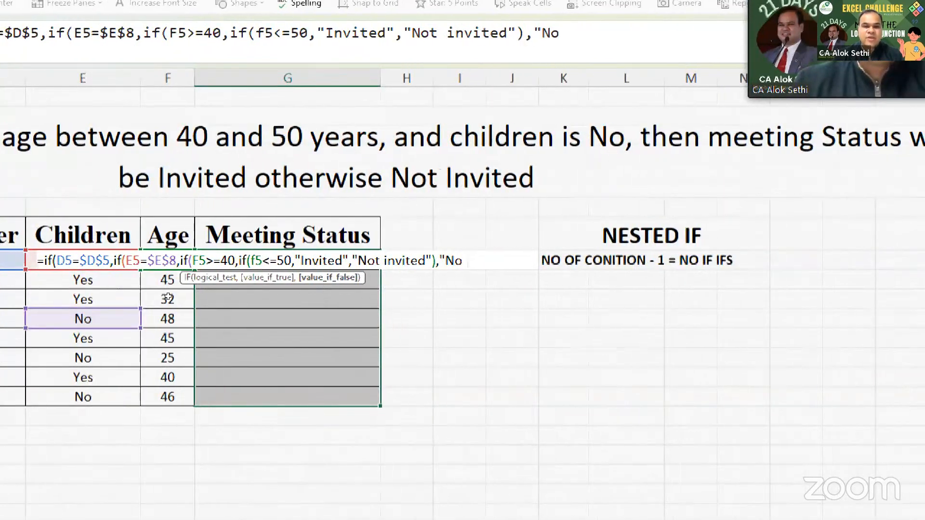
pyautogui.write('t Invited"')
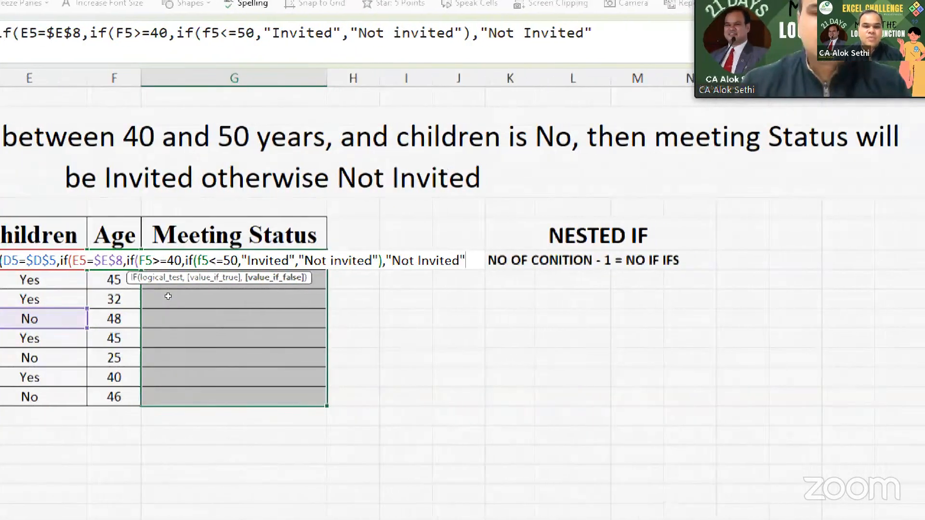
pyautogui.write(',')
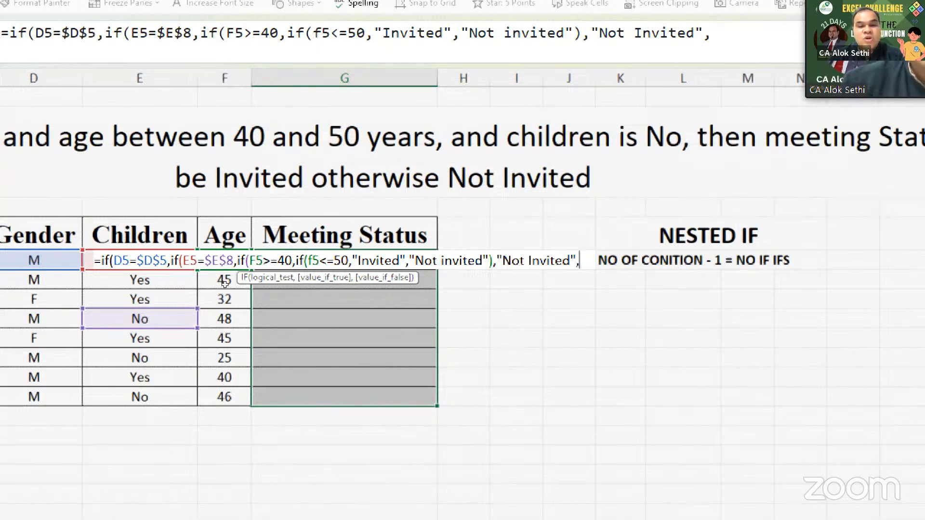
pyautogui.write('"')
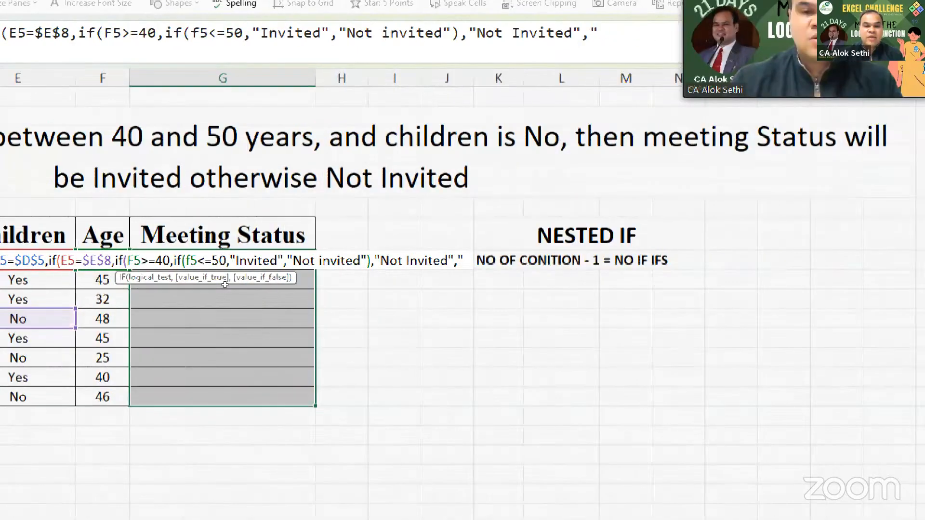
pyautogui.write('Not I')
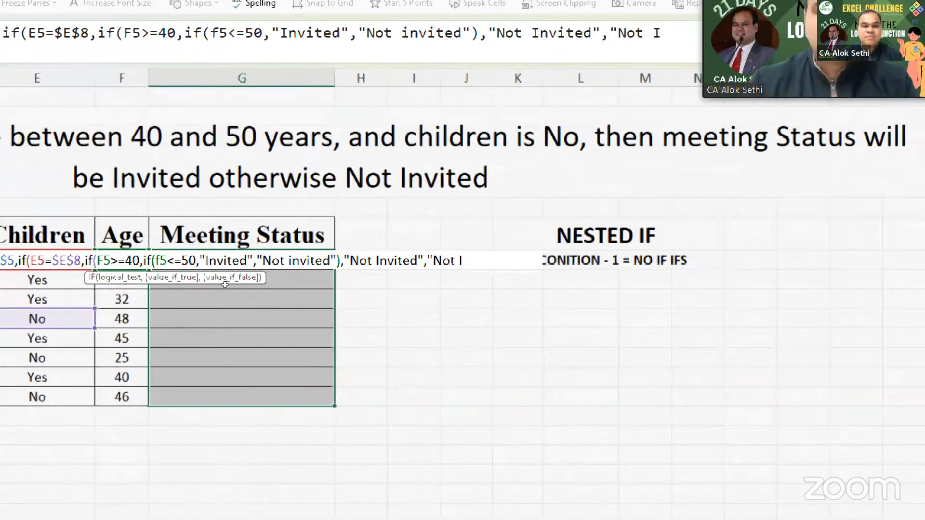
pyautogui.write('nvited",')
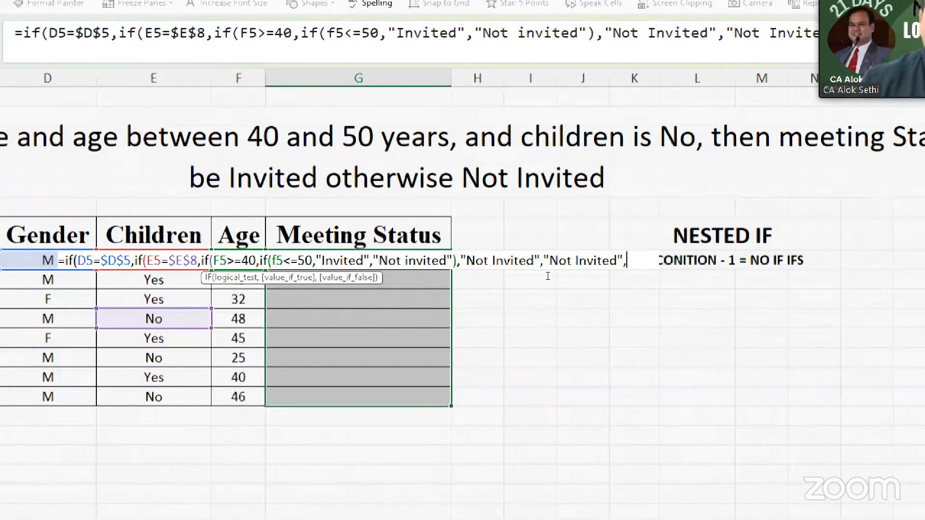
pyautogui.click(540, 262)
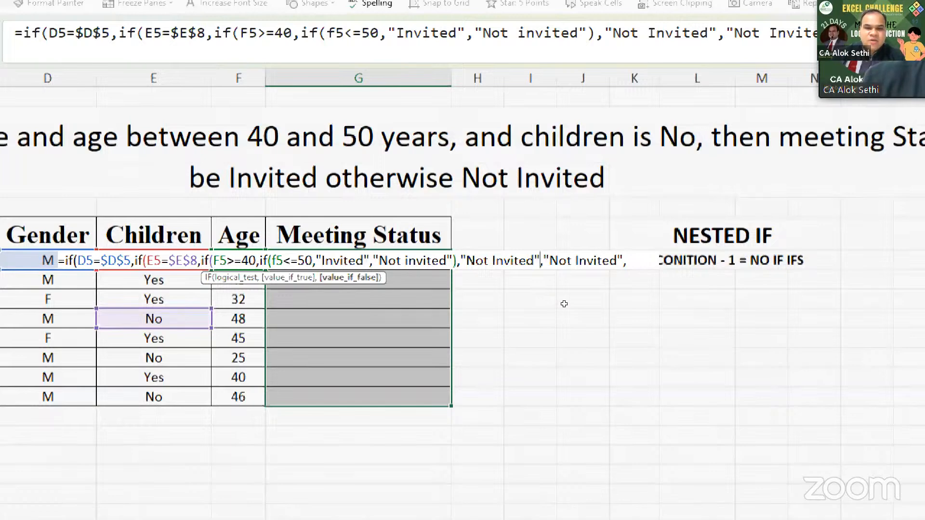
pyautogui.write(')')
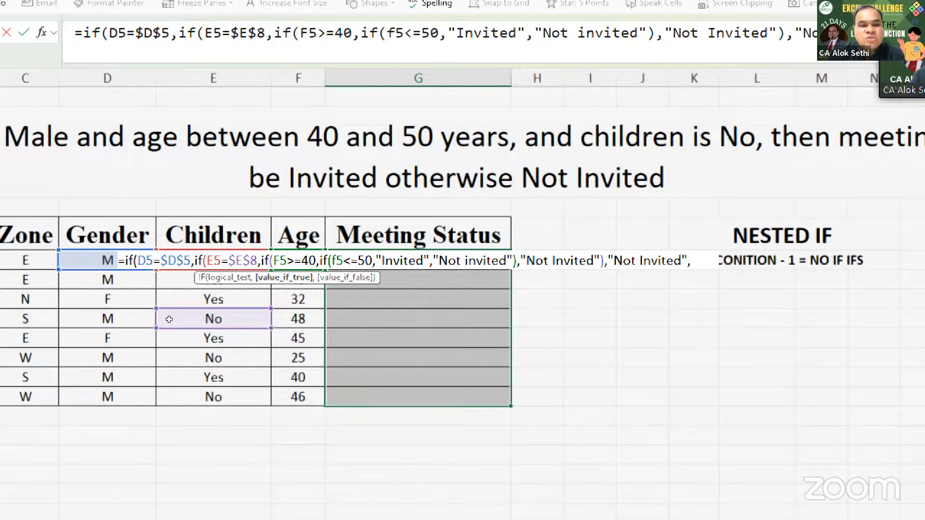
pyautogui.press('Return')
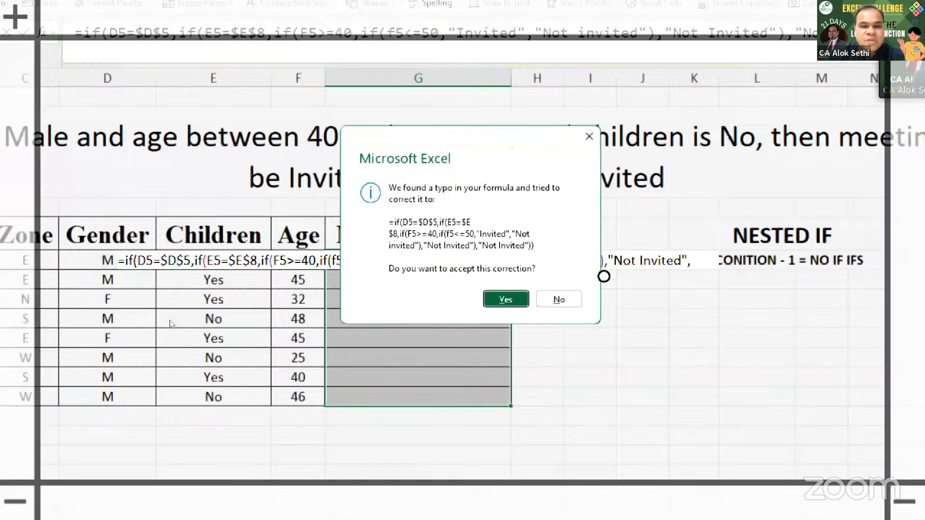
# Step: Decline the formula correction, dismiss the parenthesis warning, close the touch keyboard, and reset magnification
pyautogui.click(559, 299)
pyautogui.click(559, 264)
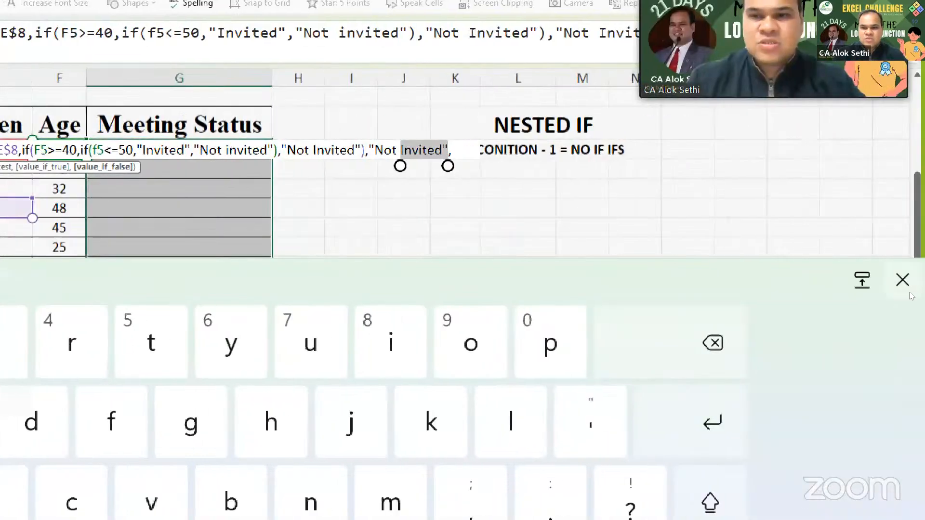
pyautogui.click(902, 280)
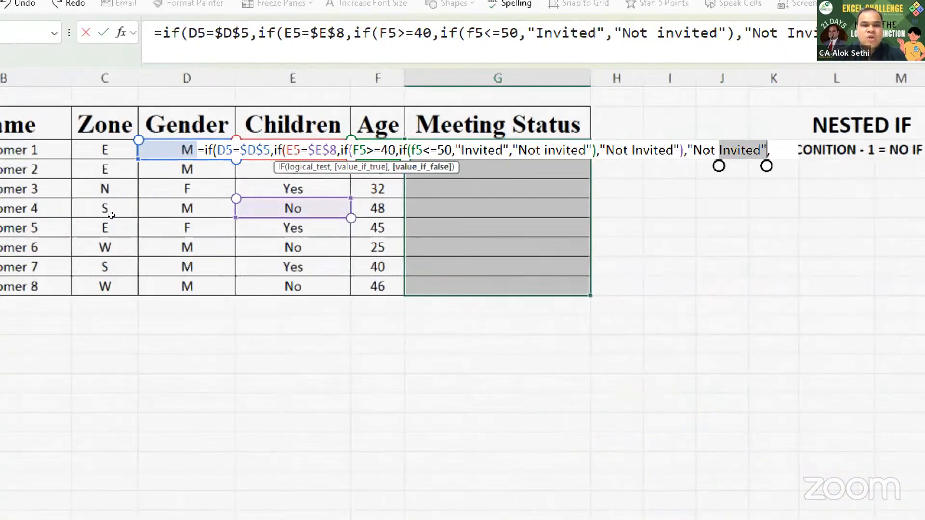
pyautogui.press('super+minus')
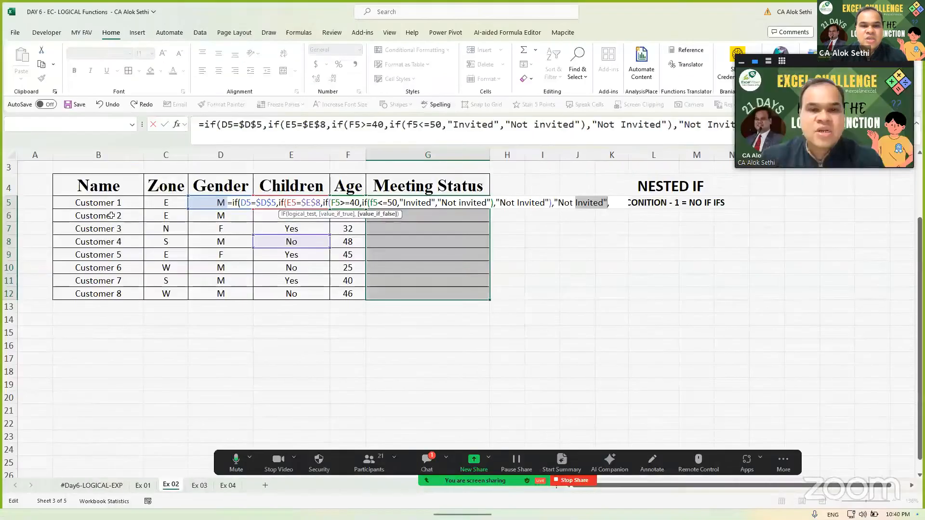
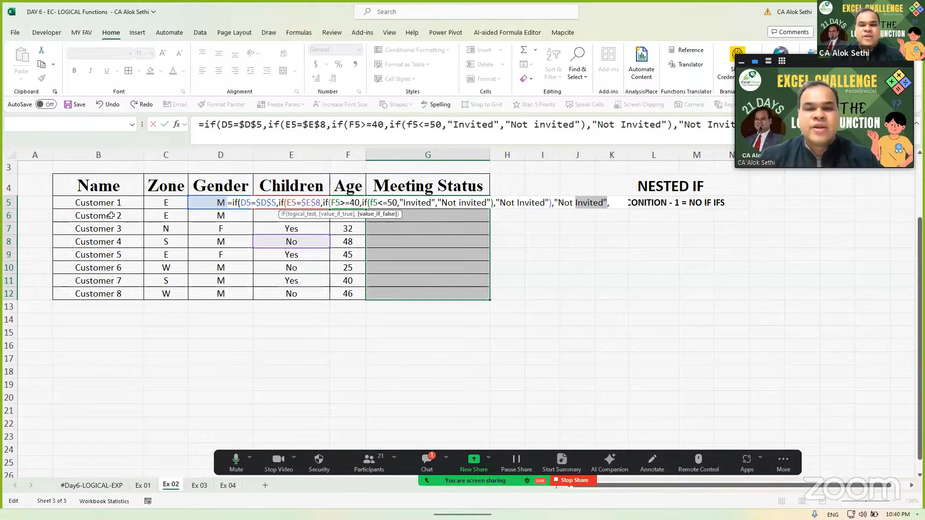
# Step: Close the G5 nested IF with ,"Not Invited")) and enter it
pyautogui.click(610, 203)
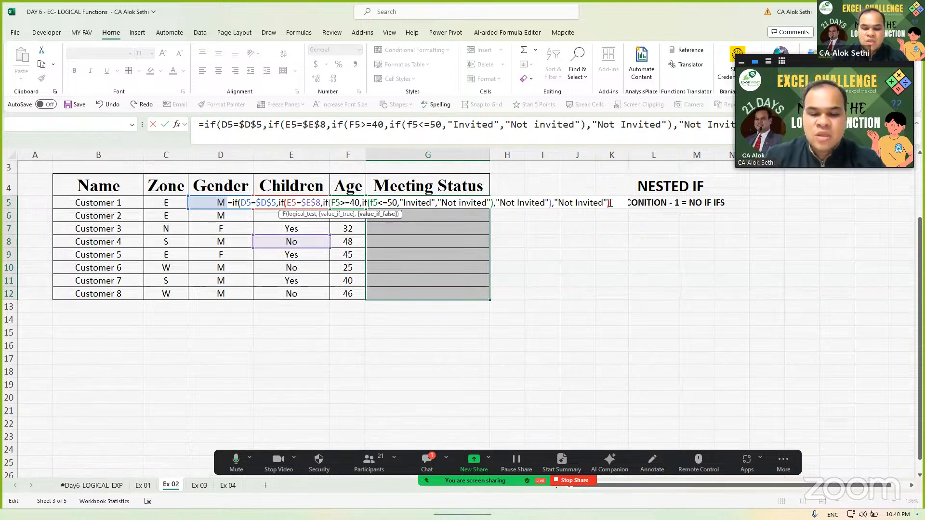
pyautogui.write('),"')
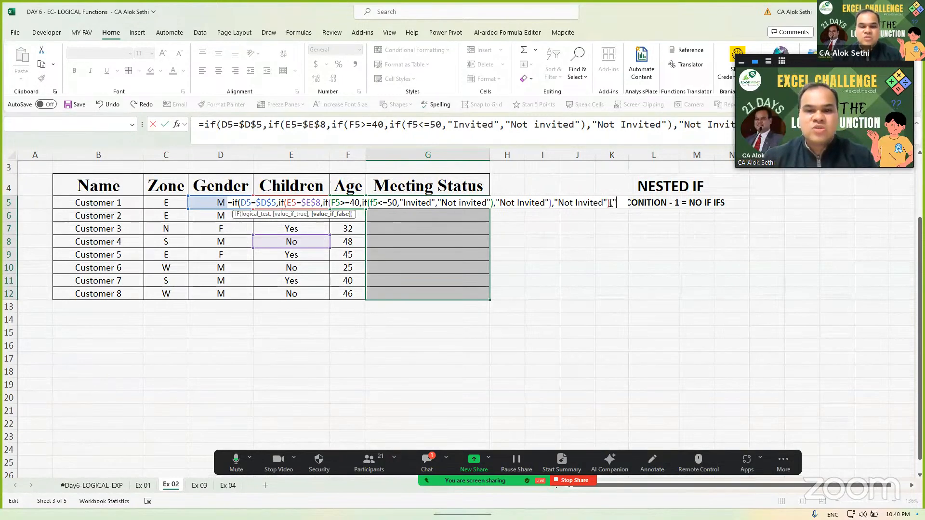
pyautogui.write('Not Invited"')
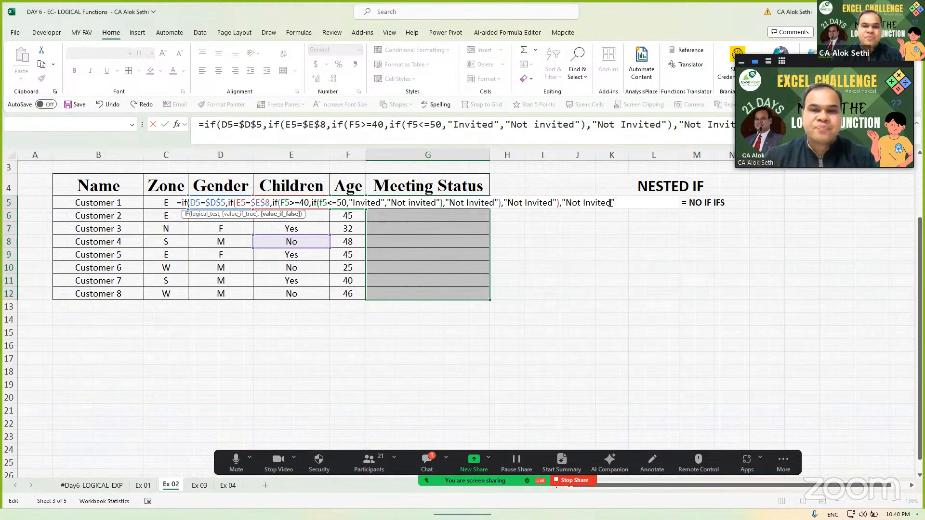
pyautogui.write(')')
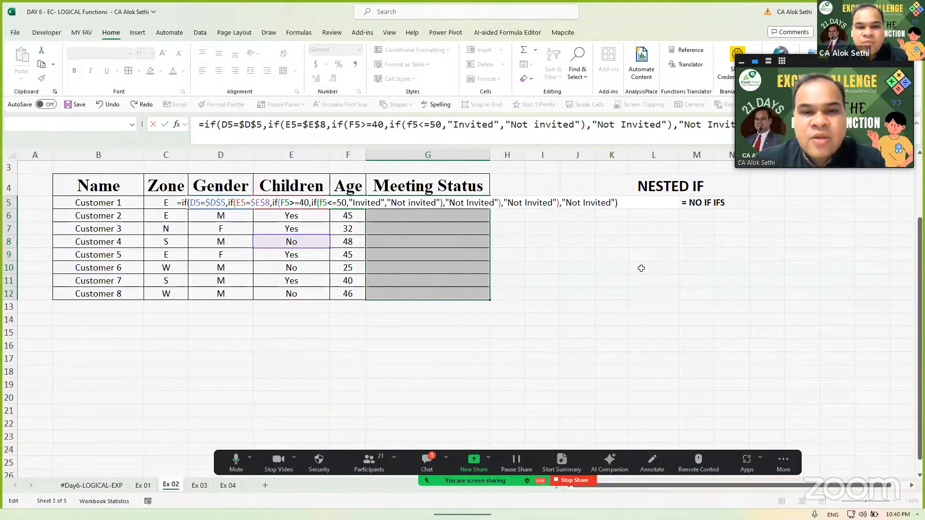
pyautogui.press('Return')
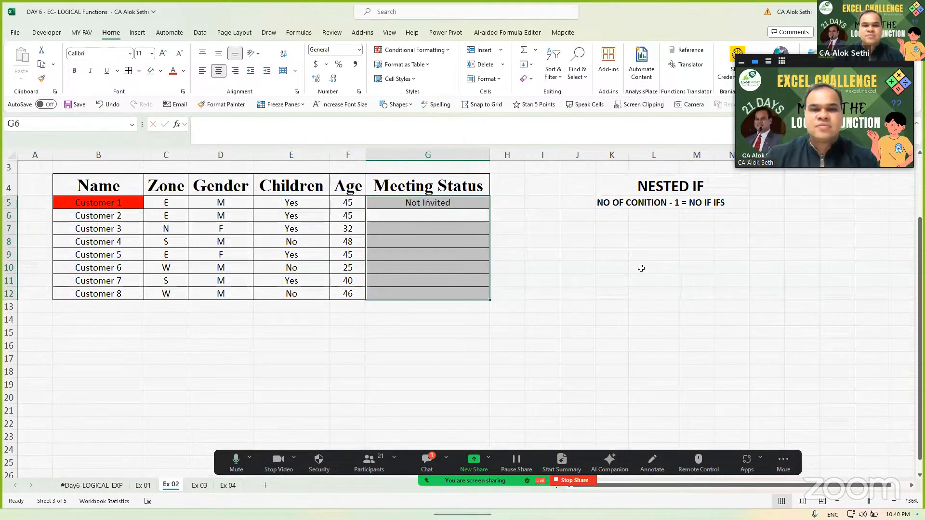
# Step: Fill the nested IF formula down into G6 through G9 with Ctrl+D
pyautogui.press('Up')
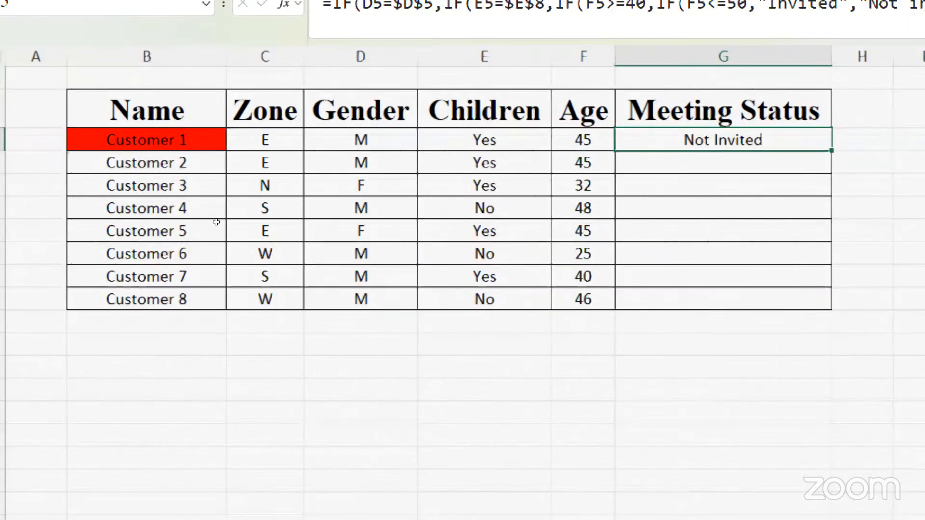
pyautogui.press('Return')
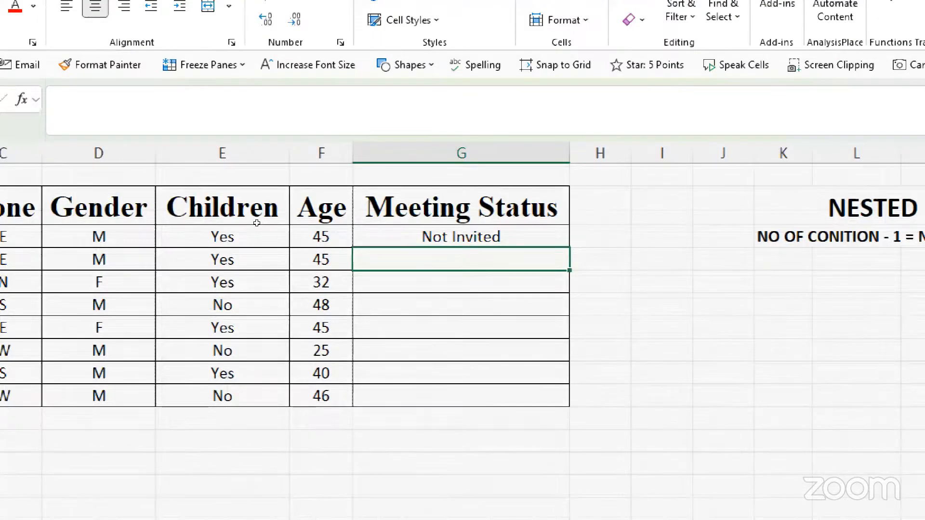
pyautogui.hotkey('ctrl', 'd')
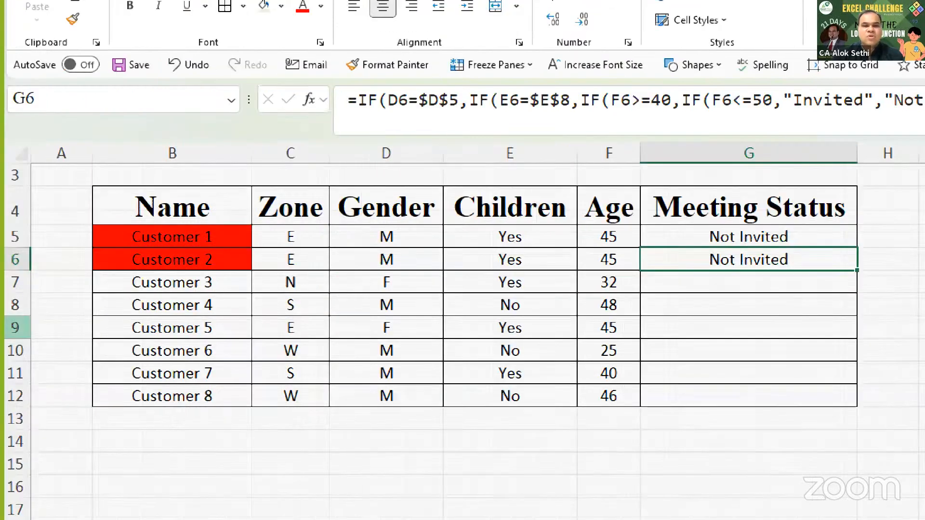
pyautogui.press('Down')
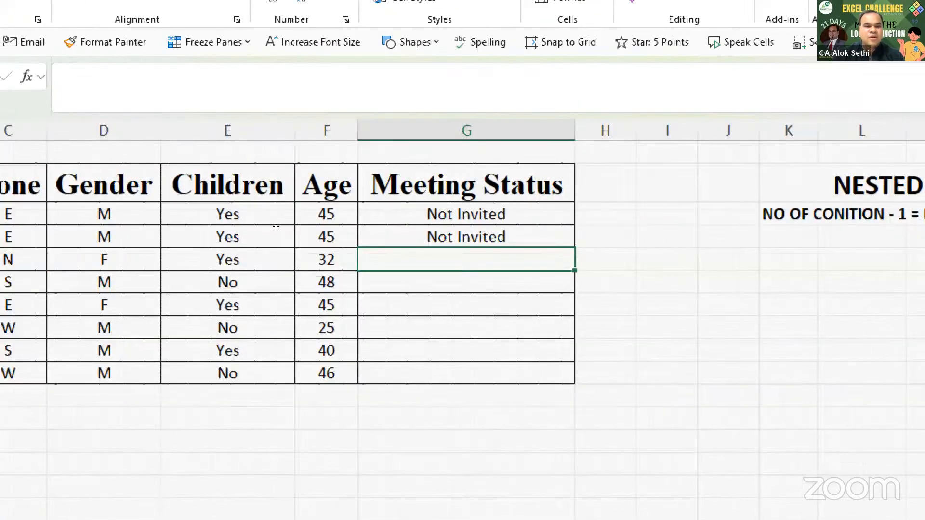
pyautogui.hotkey('ctrl', 'd')
pyautogui.press('Down')
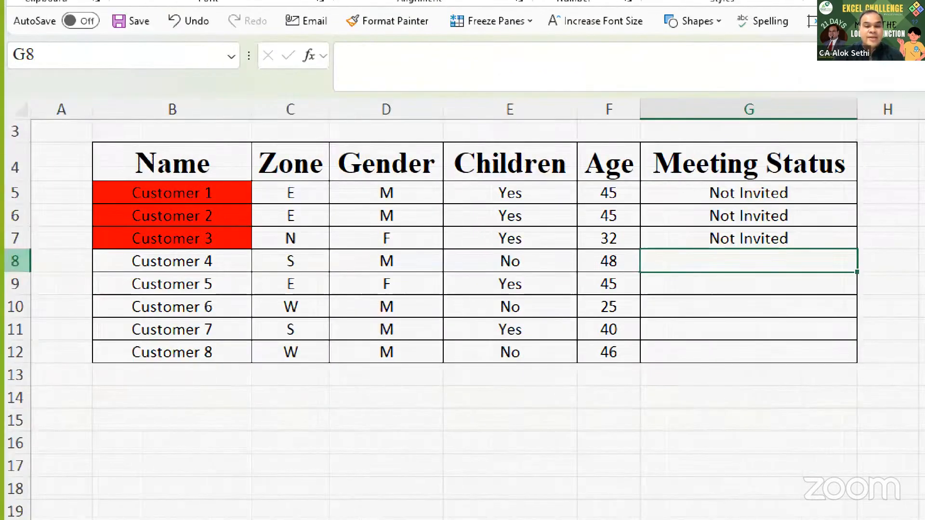
pyautogui.hotkey('ctrl', 'd')
pyautogui.press('Down')
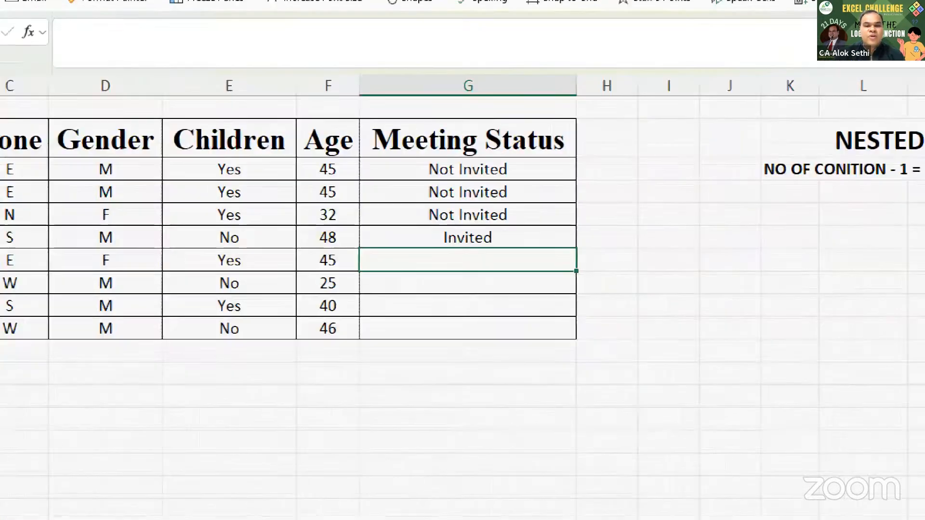
pyautogui.hotkey('ctrl', 'd')
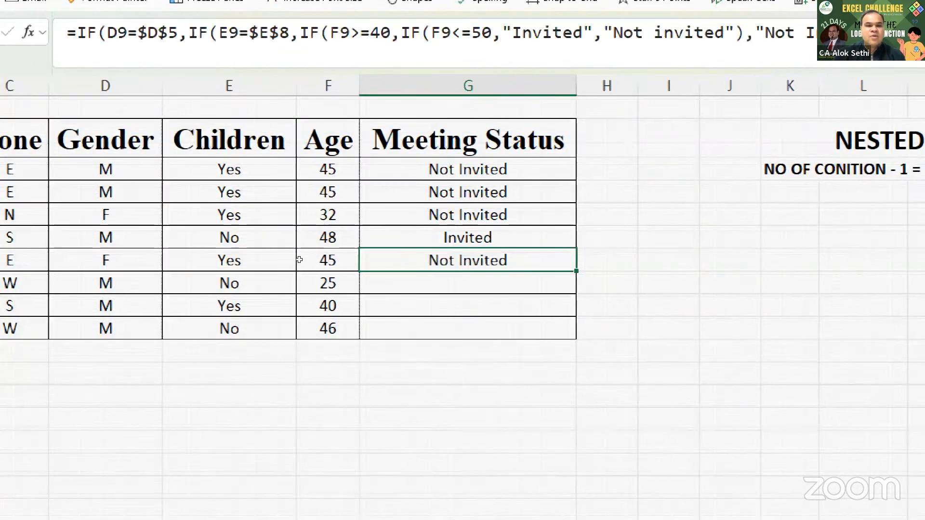
# Step: Fill the formula into G10, G11 and G12, marking Customers 4 and 8 Invited
pyautogui.press('Up')
pyautogui.press('Down')
pyautogui.press('Down')
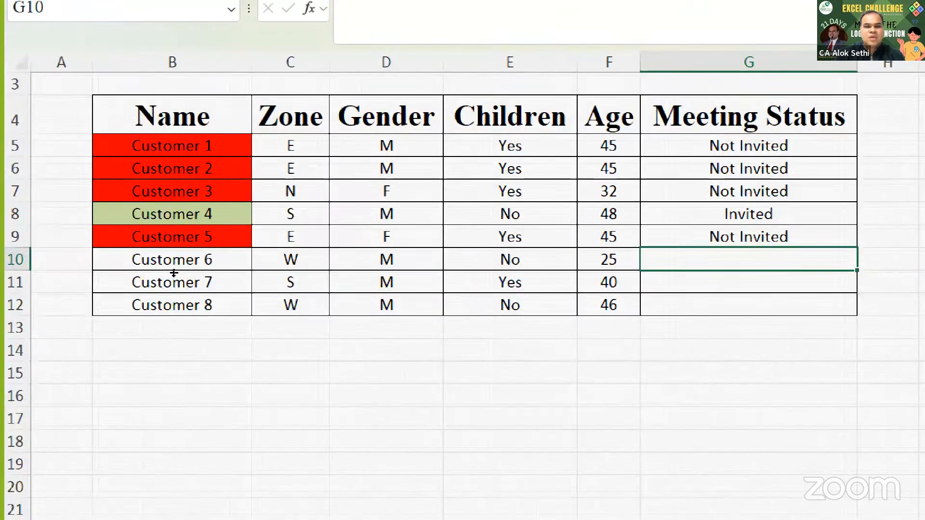
pyautogui.hotkey('ctrl', 'd')
pyautogui.press('Down')
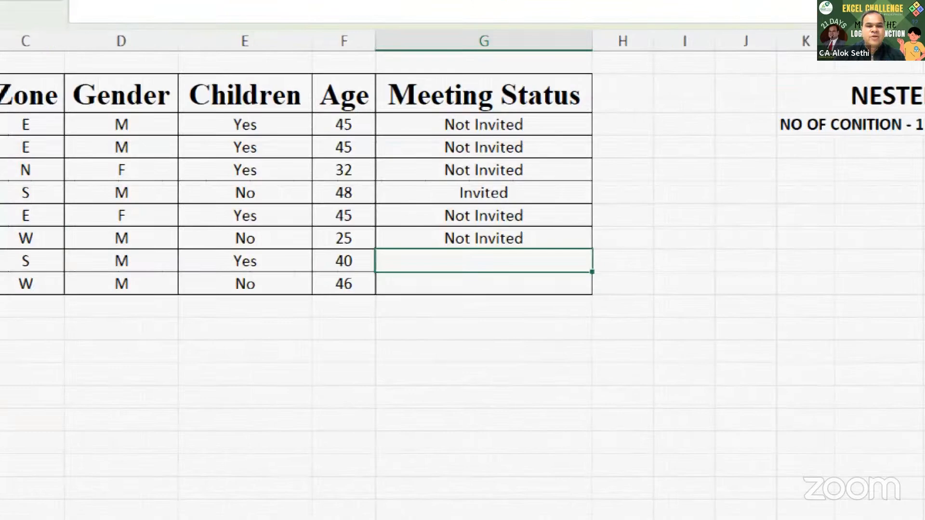
pyautogui.hotkey('ctrl', 'd')
pyautogui.press('Down')
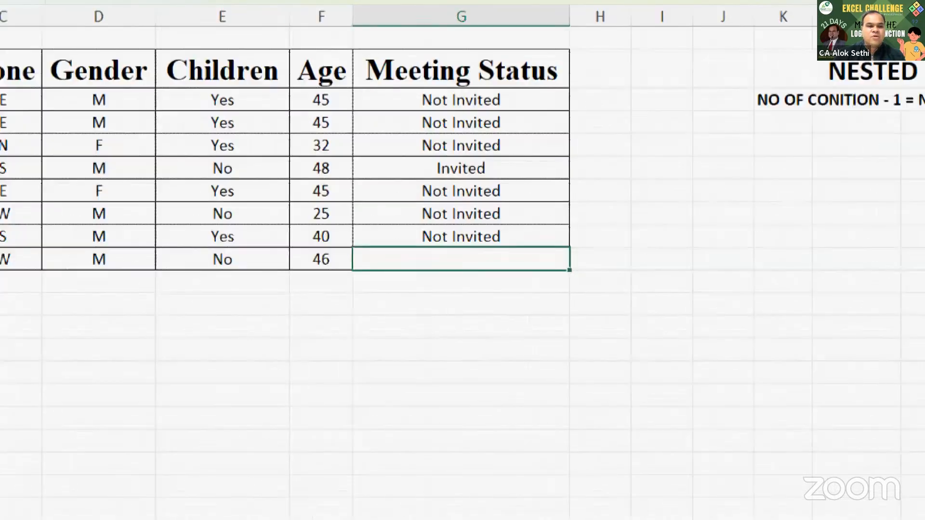
pyautogui.hotkey('ctrl', 'd')
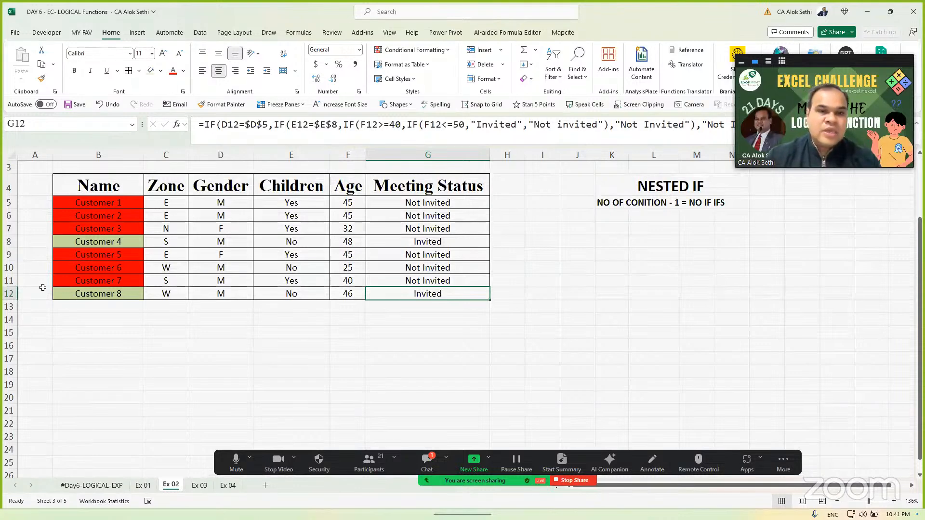
# Step: Review G12's formula without changing it, check the meeting chat, and widen column H
pyautogui.click(198, 131)
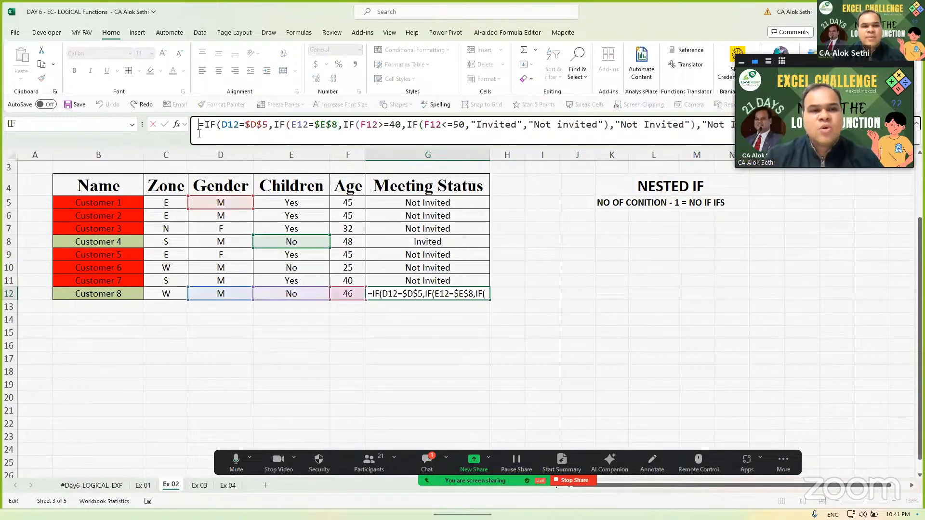
pyautogui.click(248, 322)
pyautogui.press('Escape')
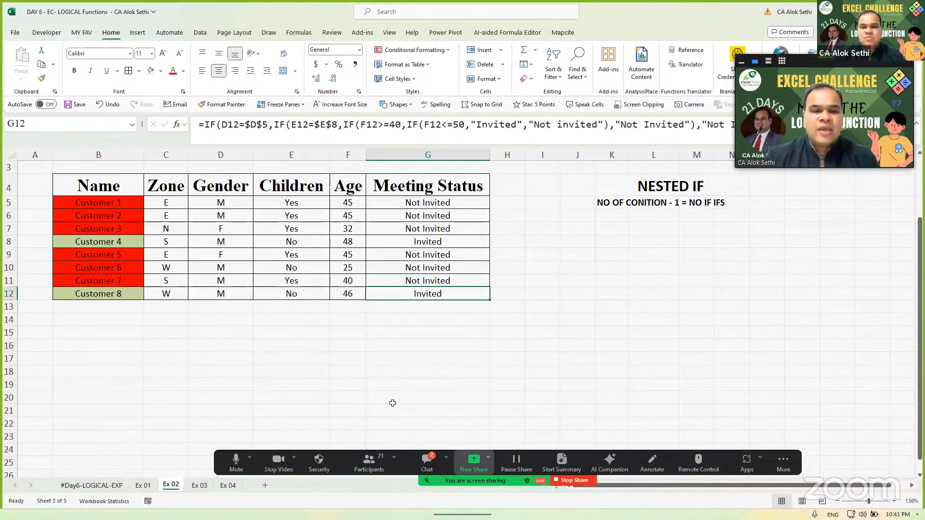
pyautogui.hotkey('alt', 'h')
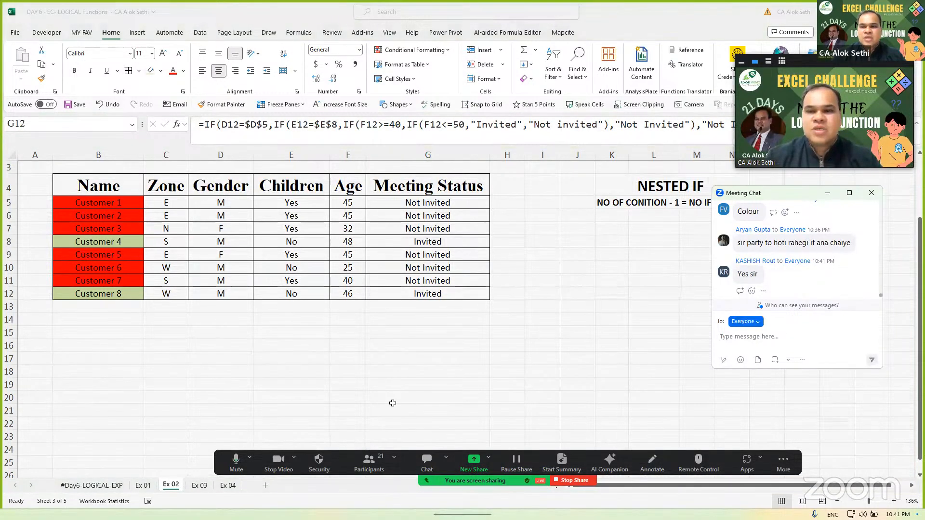
pyautogui.hotkey('alt', 'h')
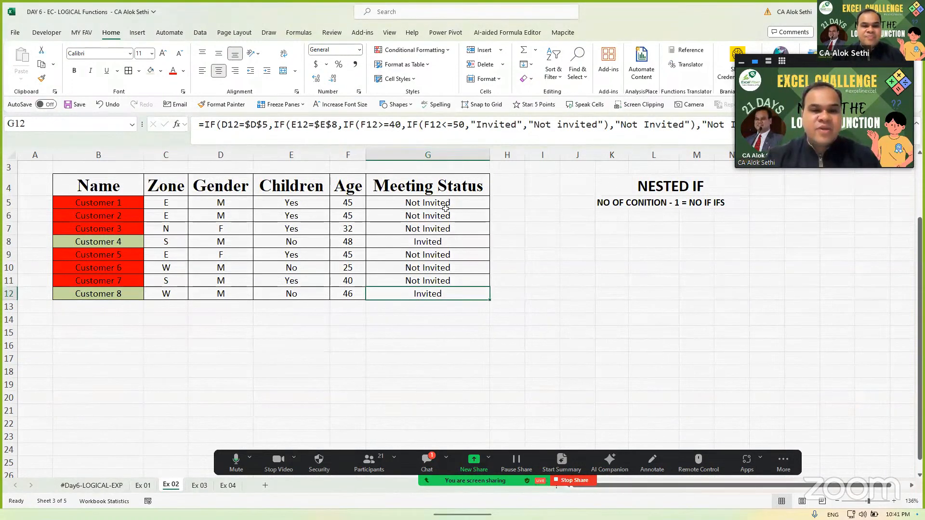
pyautogui.press('F2')
pyautogui.press('Escape')
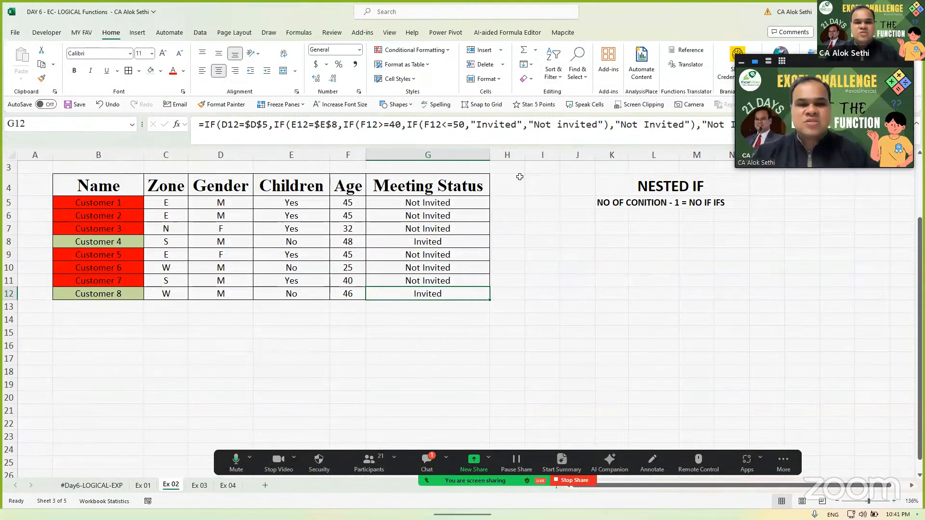
pyautogui.moveTo(524, 155); pyautogui.dragTo(591, 172)
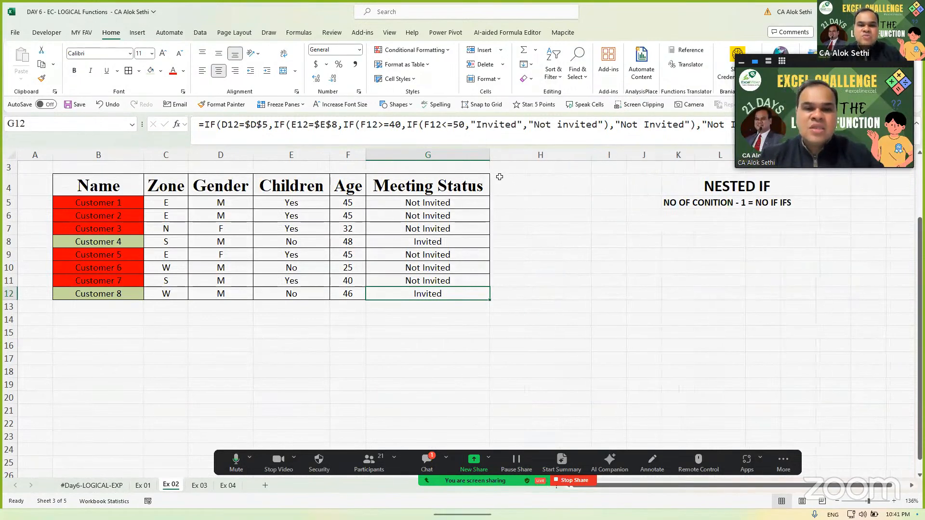
# Step: Label G3 'Using Nested IF' and H3 'Using IFS'
pyautogui.click(470, 172)
pyautogui.write('Using Nest')
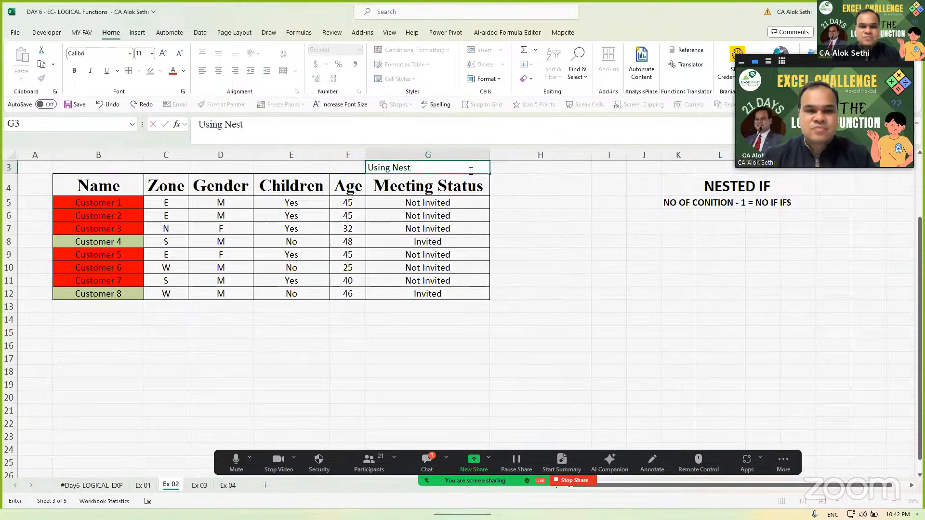
pyautogui.write('ed IF')
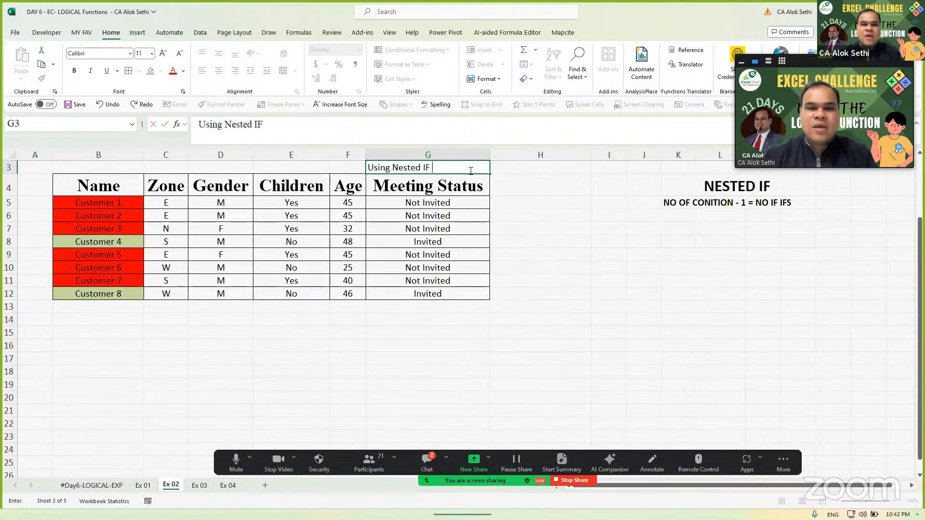
pyautogui.press('Tab')
pyautogui.write('Usi')
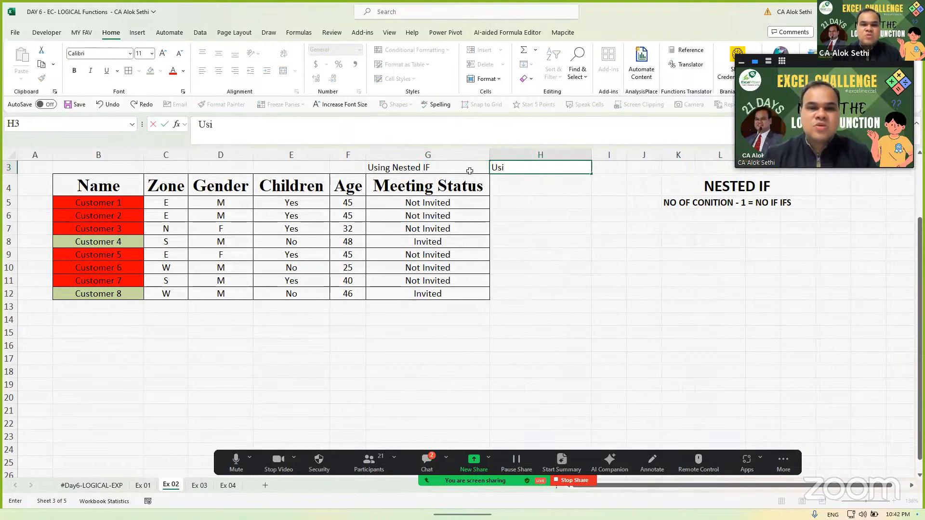
pyautogui.write('ng IFS')
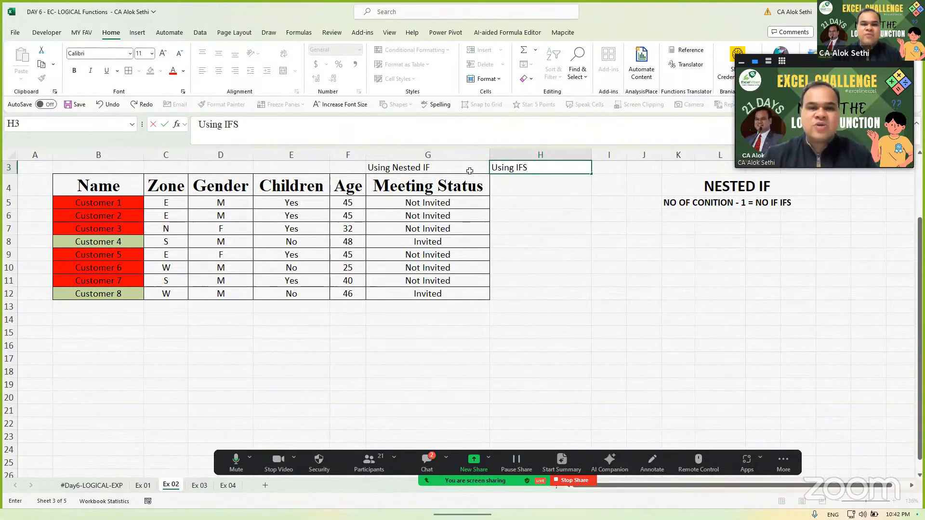
pyautogui.click(470, 175)
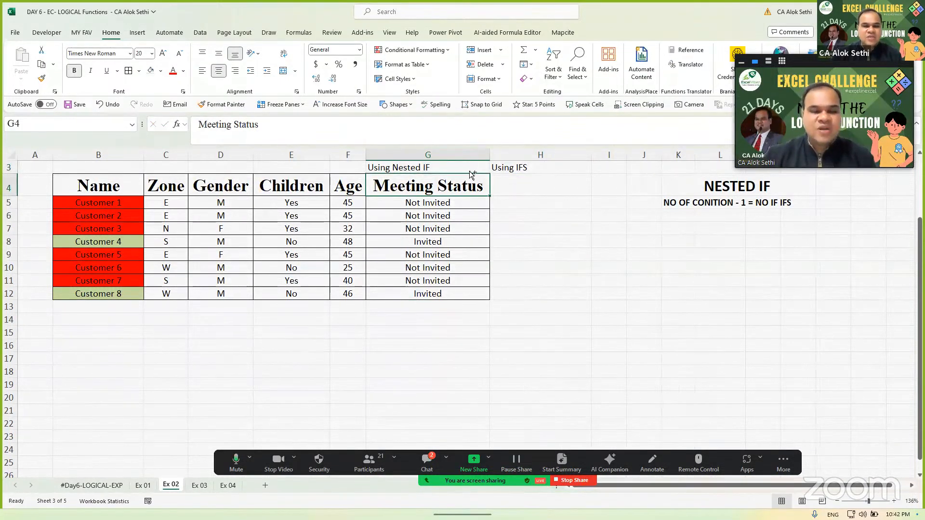
# Step: Copy the Meeting Status header into H4, autofit column H, and start =ifs( in H5
pyautogui.hotkey('ctrl', 'c')
pyautogui.press('Right')
pyautogui.hotkey('ctrl', 'v')
pyautogui.press('Escape')
pyautogui.press('Down')
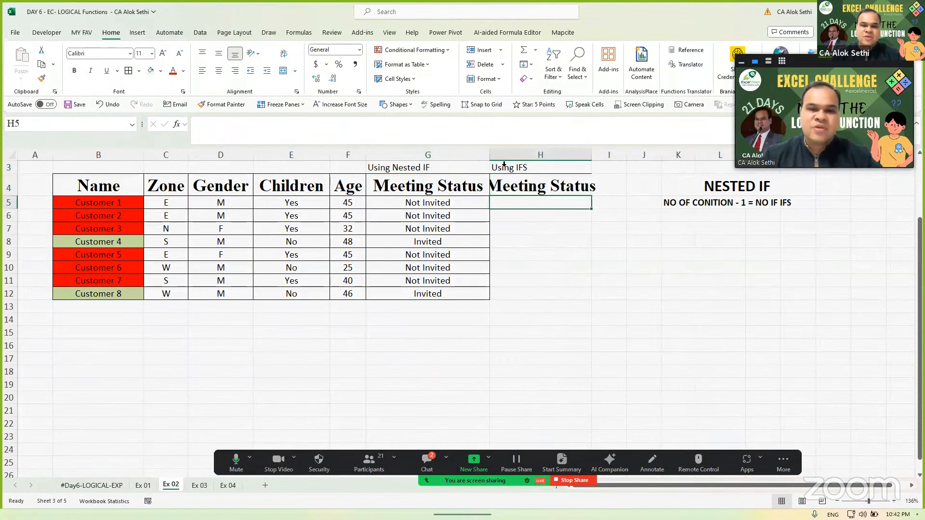
pyautogui.doubleClick(591, 154)
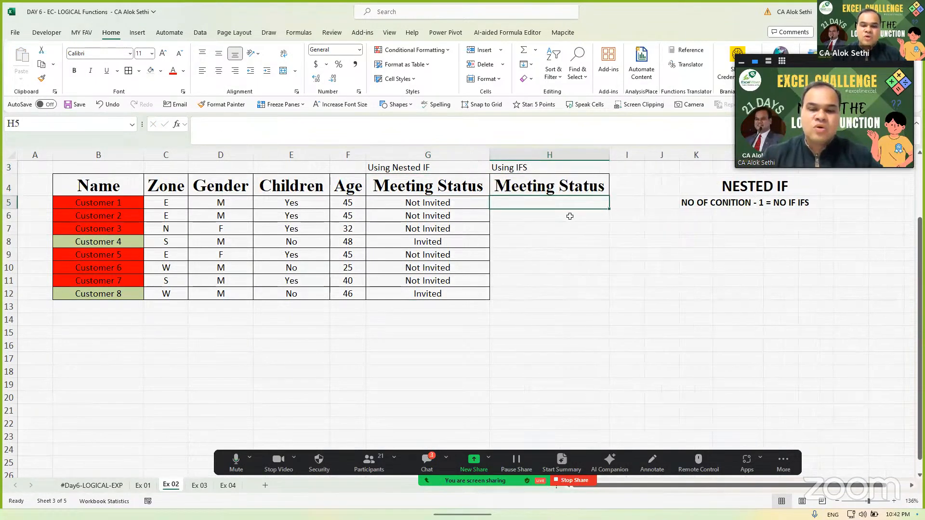
pyautogui.write('=ifs(')
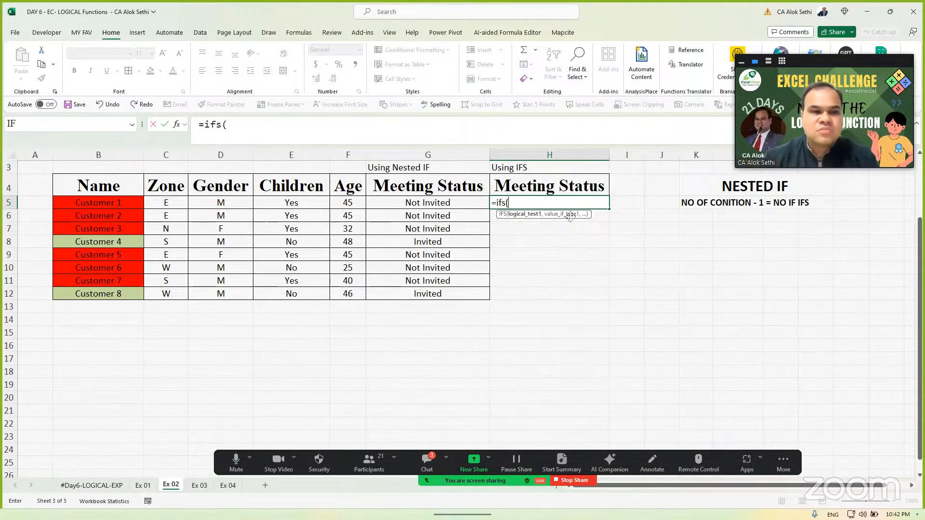
# Step: Cancel the H5 entry and copy the full nested IF formula text from G7
pyautogui.press('Escape')
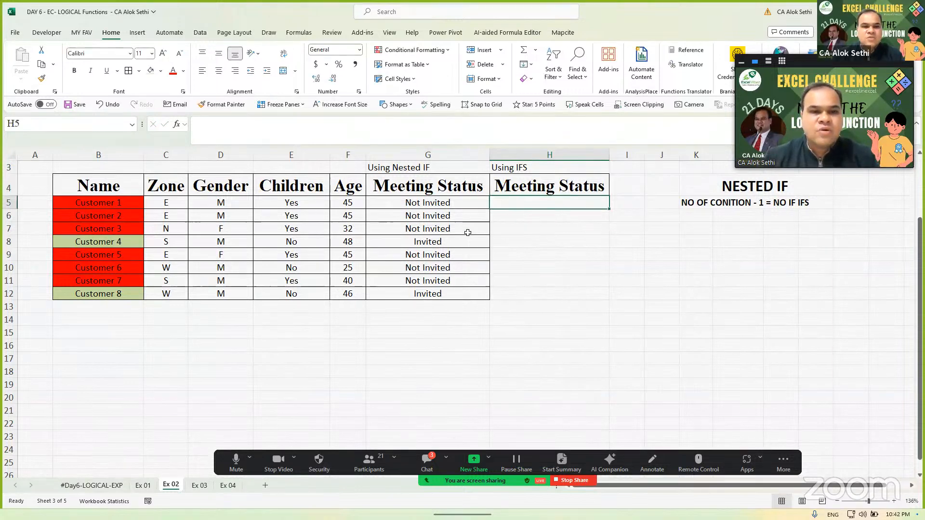
pyautogui.click(467, 231)
pyautogui.press('Down')
pyautogui.press('Down')
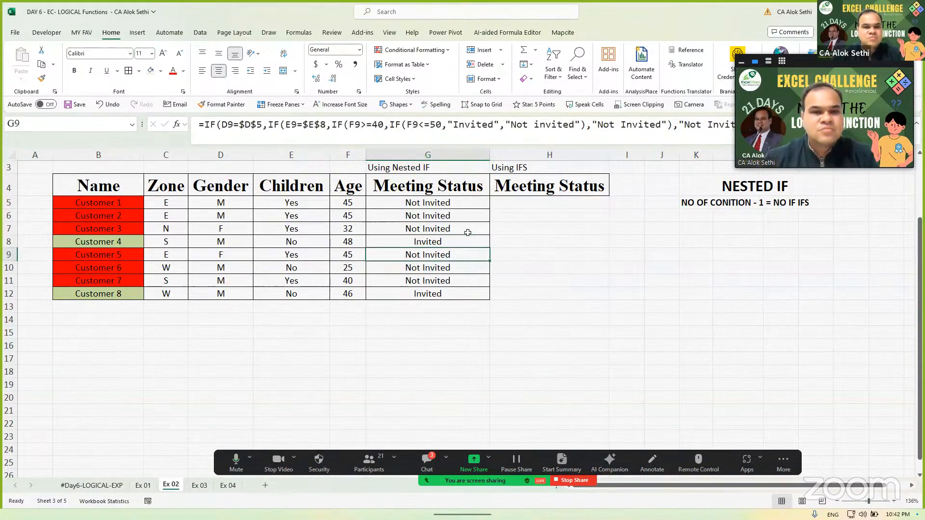
pyautogui.press('Up')
pyautogui.press('Up')
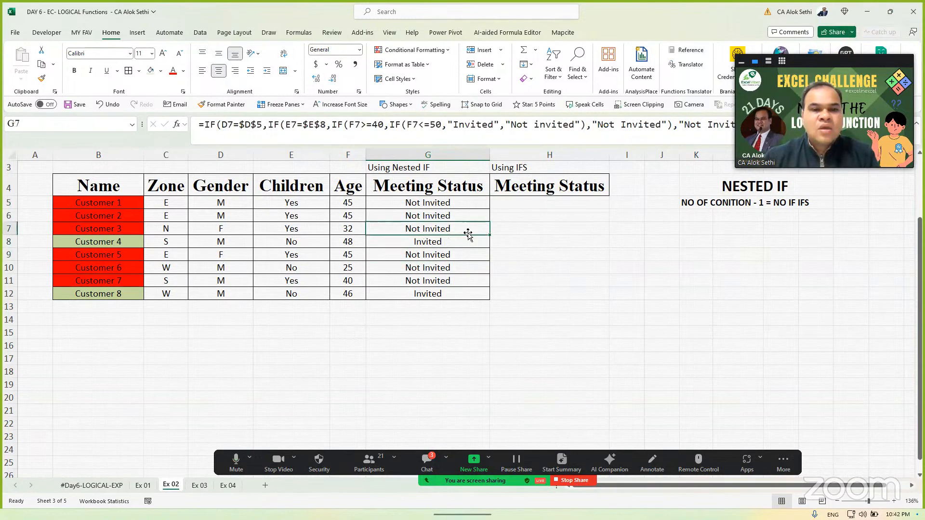
pyautogui.press('F2')
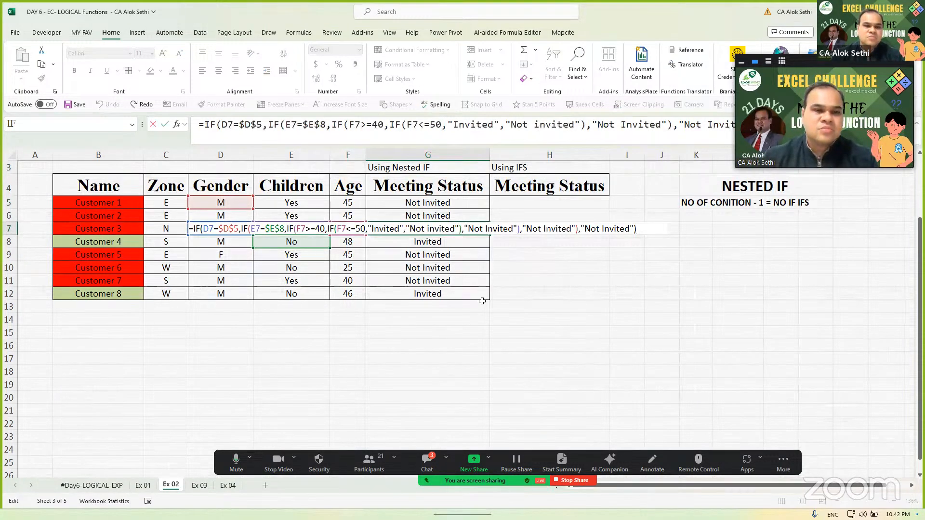
pyautogui.hotkey('shift', 'Home')
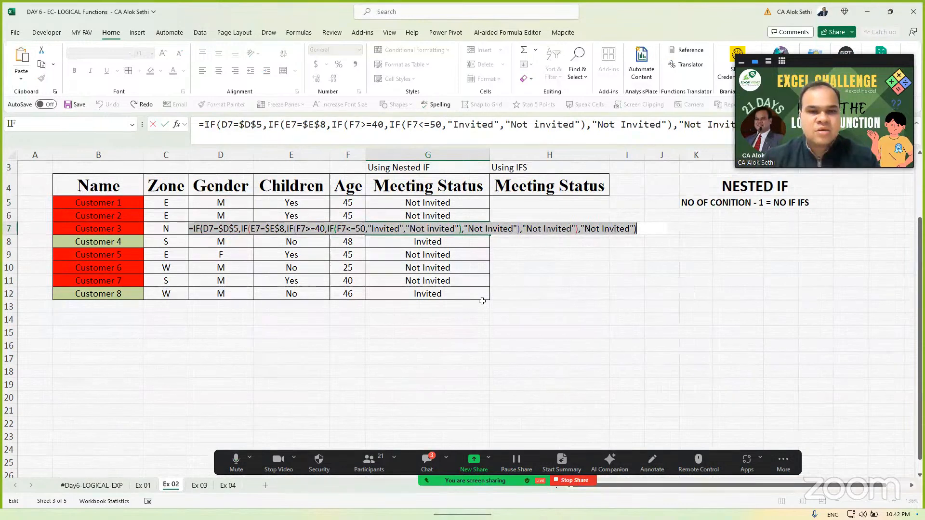
pyautogui.press('Escape')
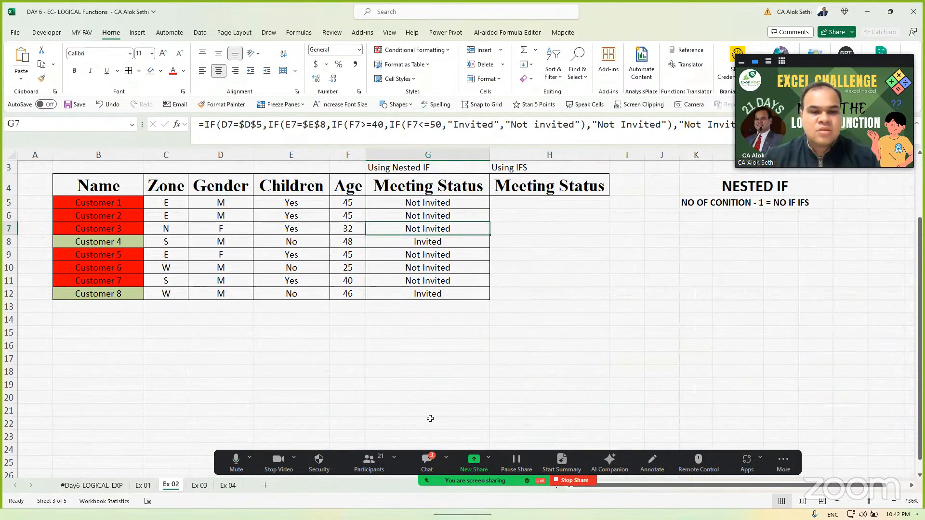
# Step: Paste G7's formula into the meeting chat and send it privately
pyautogui.click(427, 462)
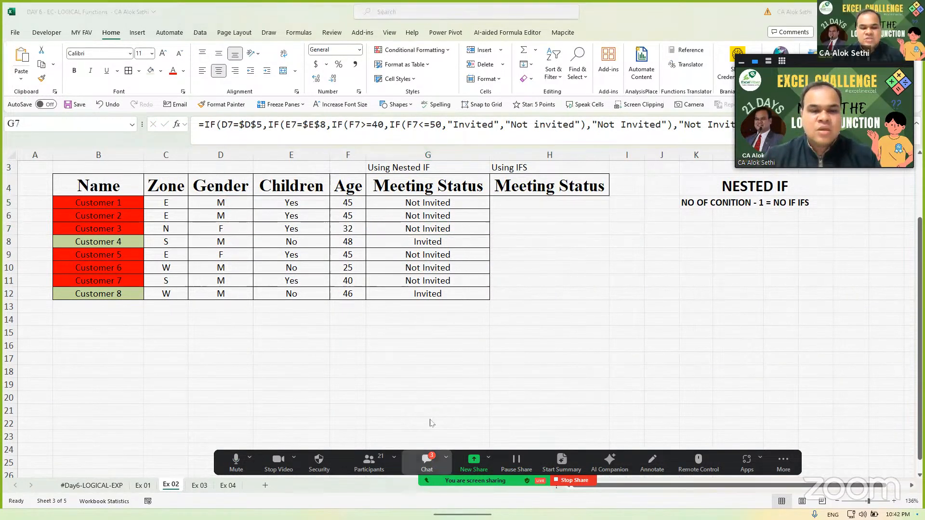
pyautogui.hotkey('ctrl', 'v')
pyautogui.press('Return')
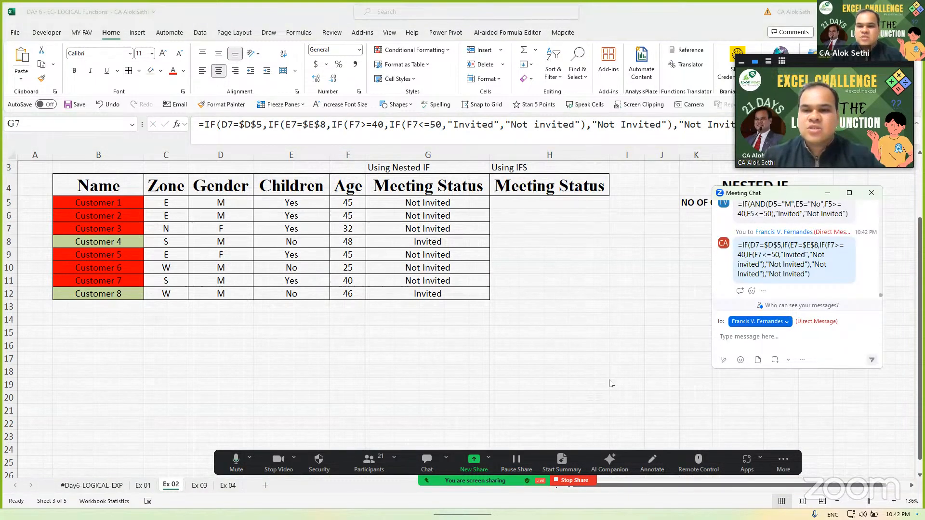
# Step: Post the nested IF formula to Everyone in the meeting chat, then close the chat
pyautogui.click(760, 321)
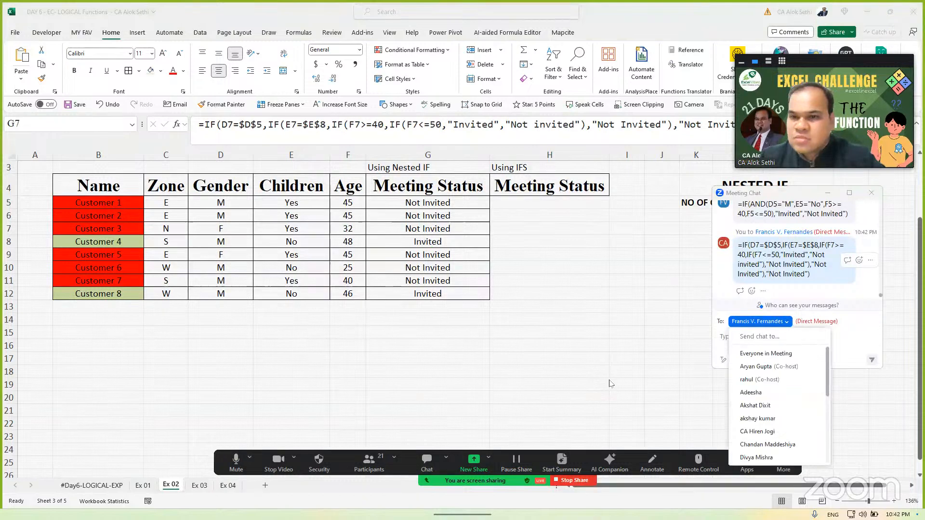
pyautogui.click(800, 260)
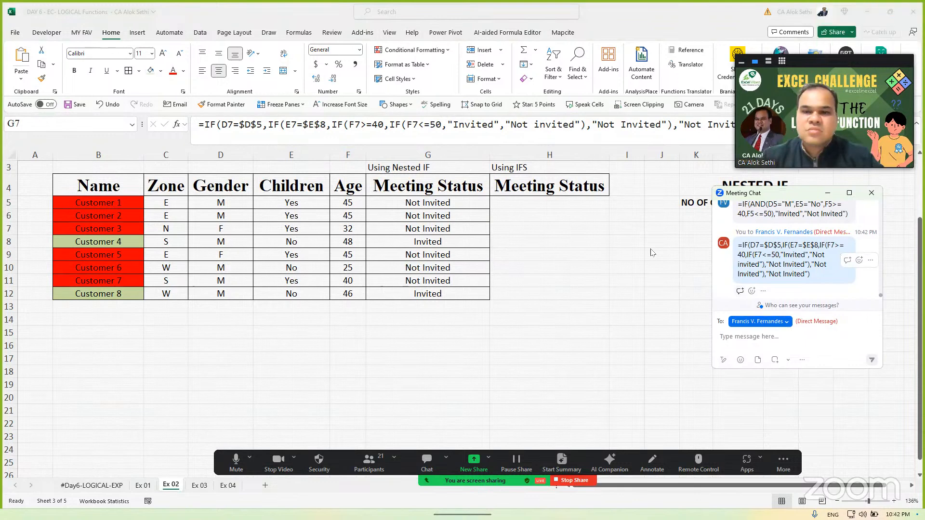
pyautogui.click(760, 322)
pyautogui.click(764, 353)
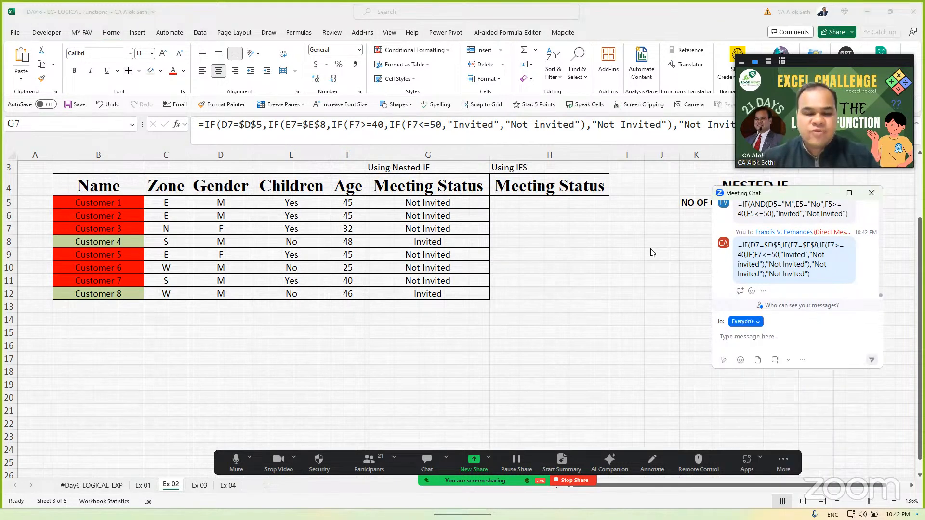
pyautogui.hotkey('ctrl', 'v')
pyautogui.press('Return')
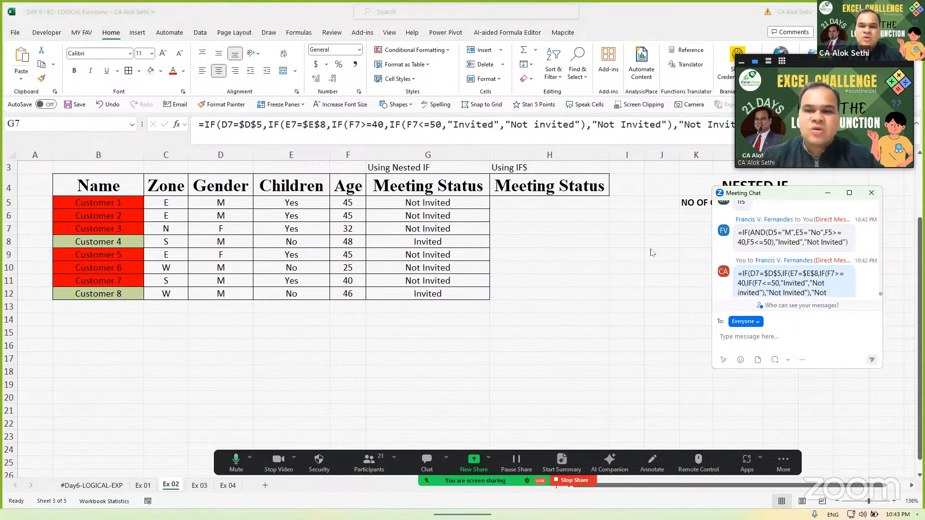
pyautogui.scroll(-2, 795, 248)
pyautogui.scroll(1, 795, 248)
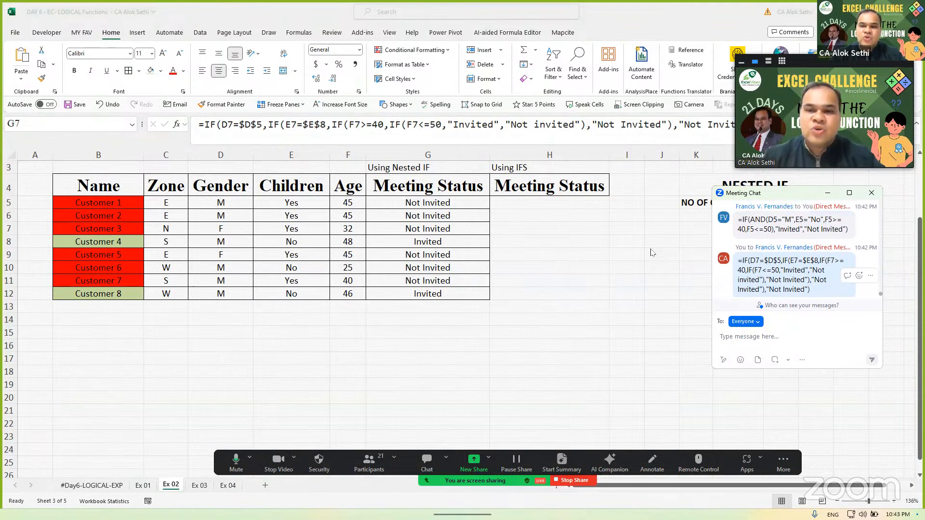
pyautogui.click(870, 193)
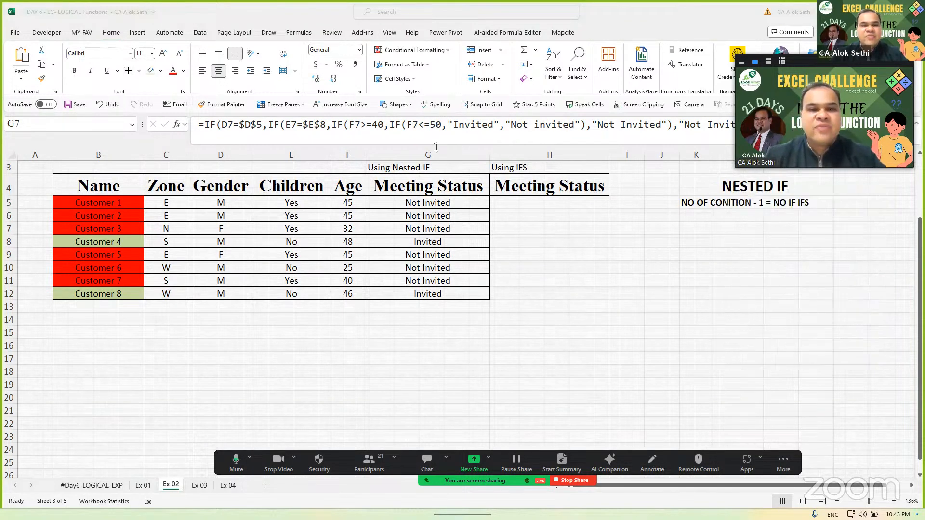
# Step: Begin H5's formula as =ifs(D5=, removing the stray commas
pyautogui.click(522, 199)
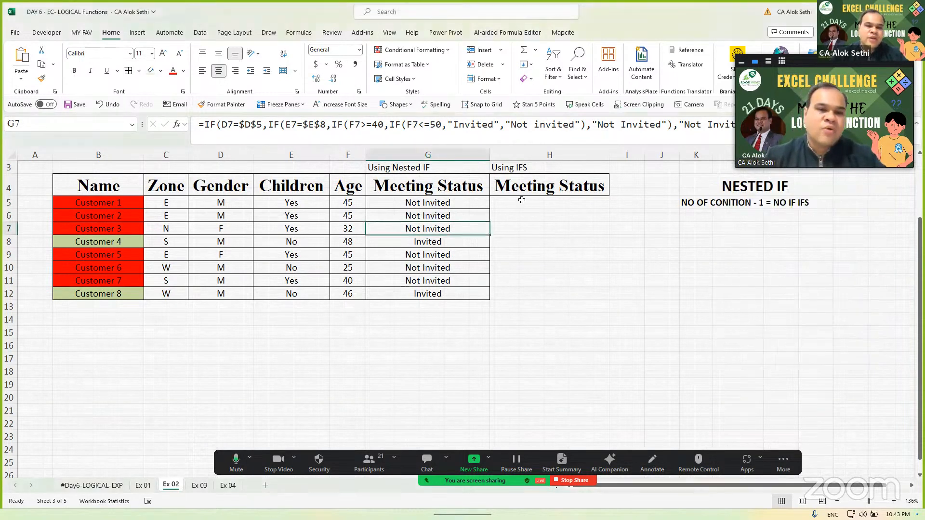
pyautogui.write('=ifs(')
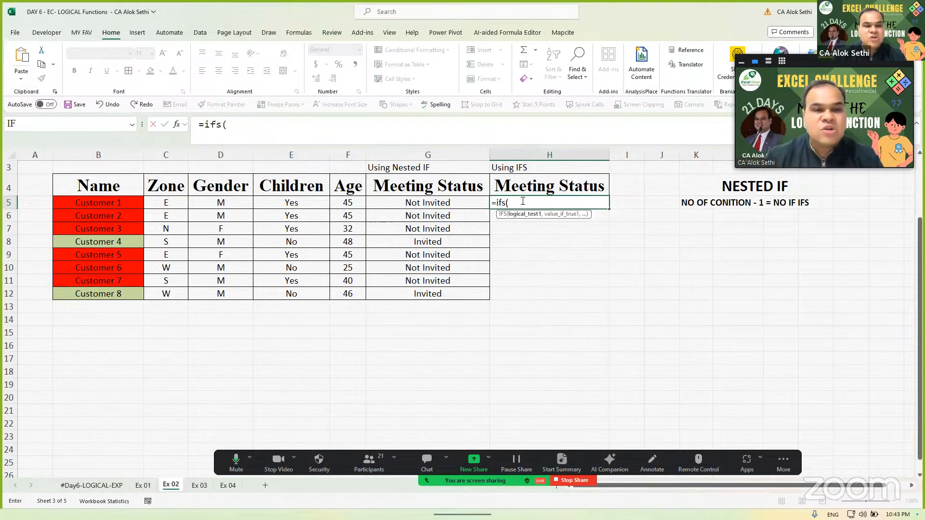
pyautogui.click(236, 202)
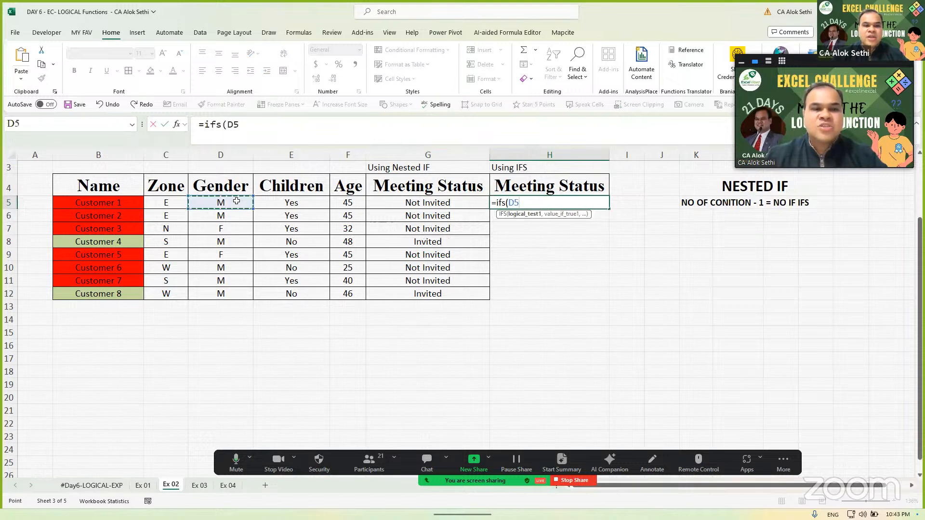
pyautogui.write('=')
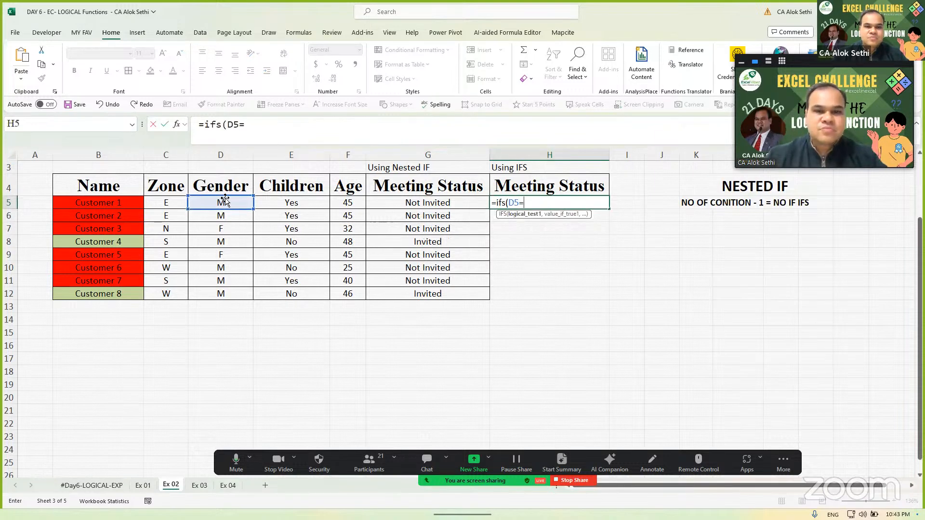
pyautogui.write(',')
pyautogui.press('BackSpace')
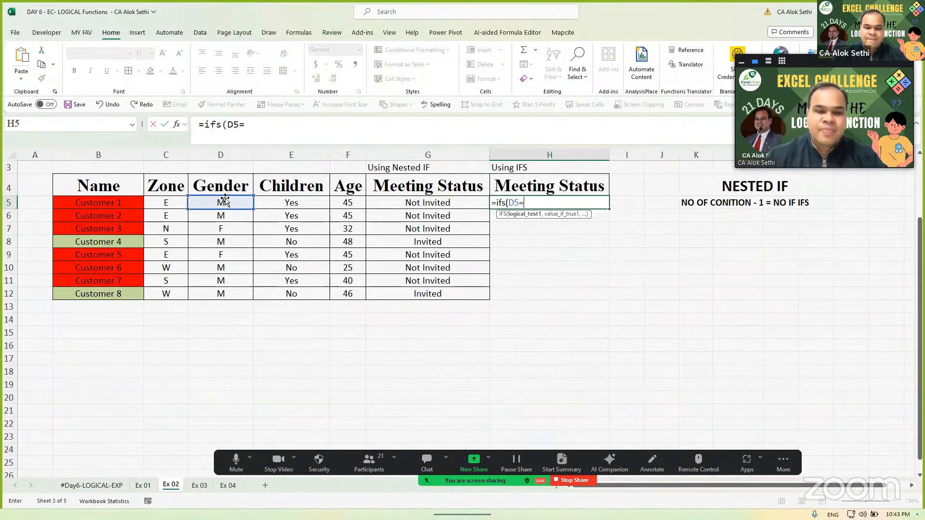
pyautogui.write(',')
pyautogui.press('BackSpace')
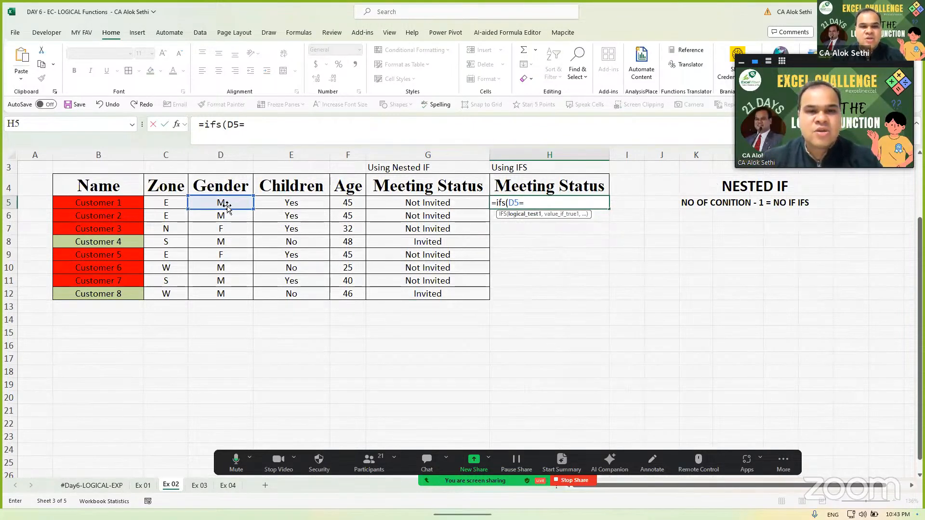
# Step: Complete the gender test as D5=$D$5 in the H5 IFS formula
pyautogui.click(275, 123)
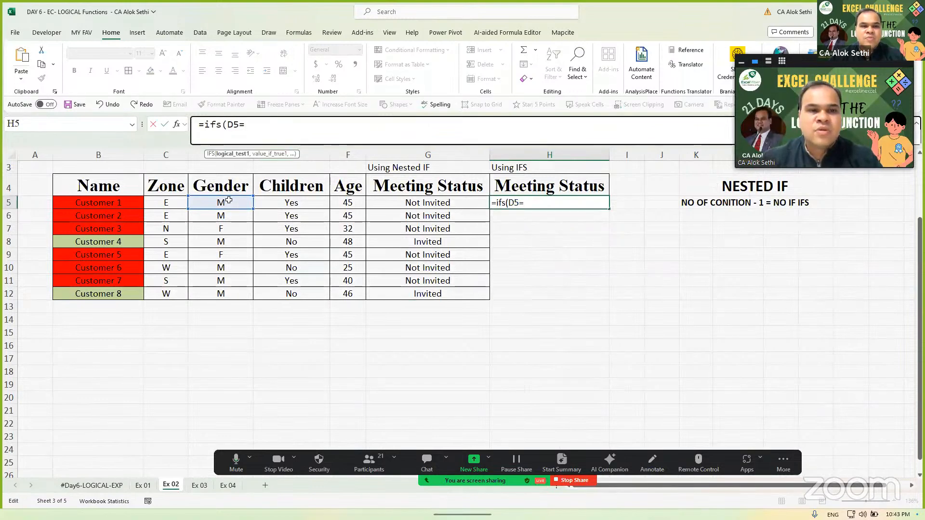
pyautogui.click(228, 201)
pyautogui.write(',')
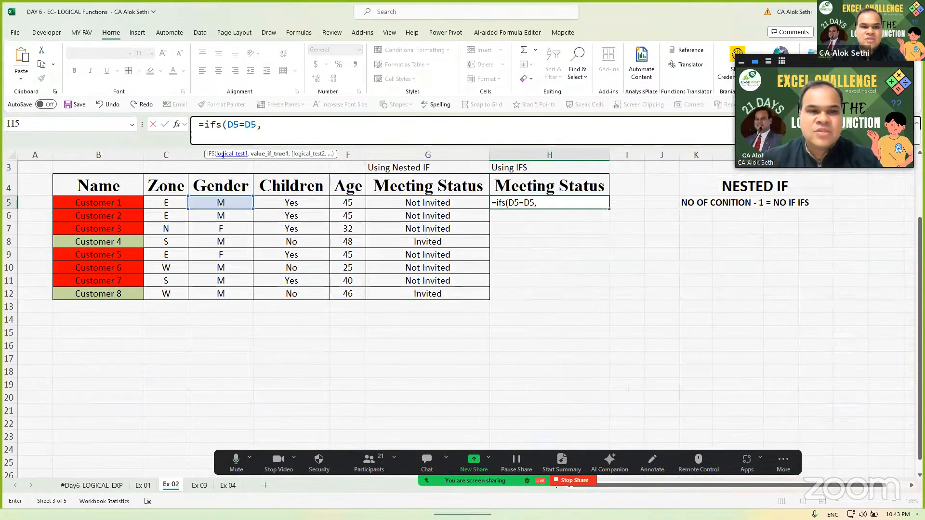
pyautogui.moveTo(244, 125); pyautogui.dragTo(258, 125)
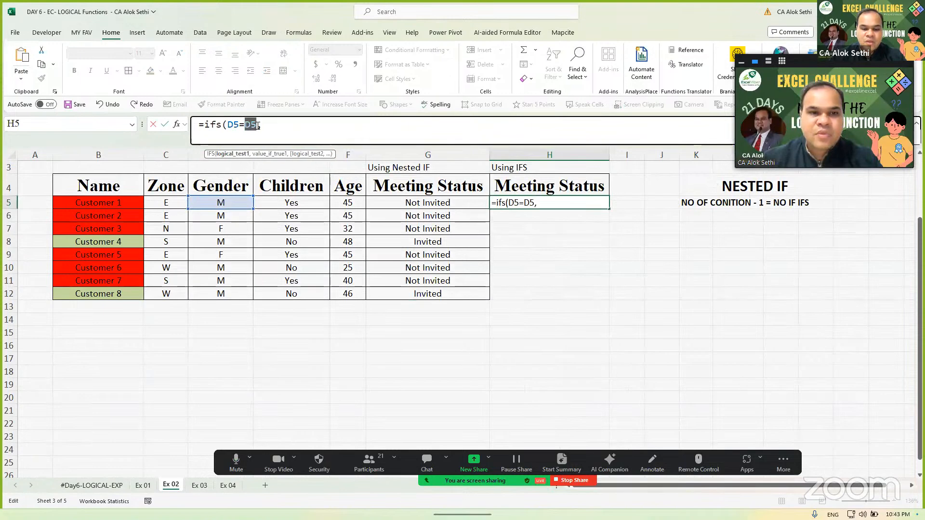
pyautogui.write('4')
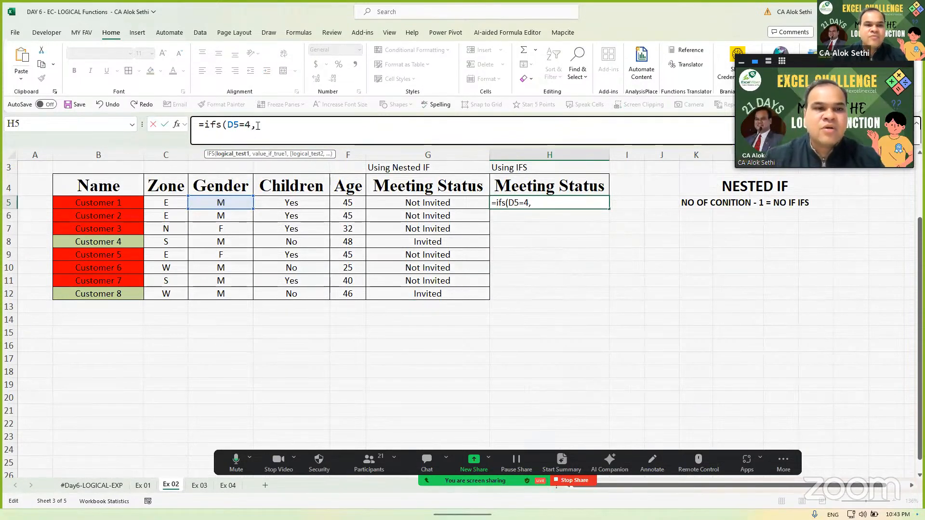
pyautogui.hotkey('ctrl', 'z')
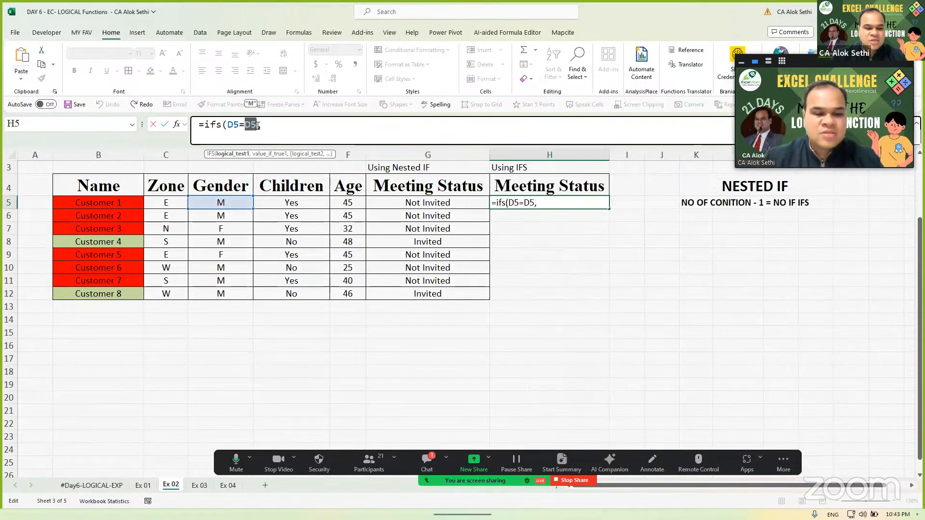
pyautogui.press('F4')
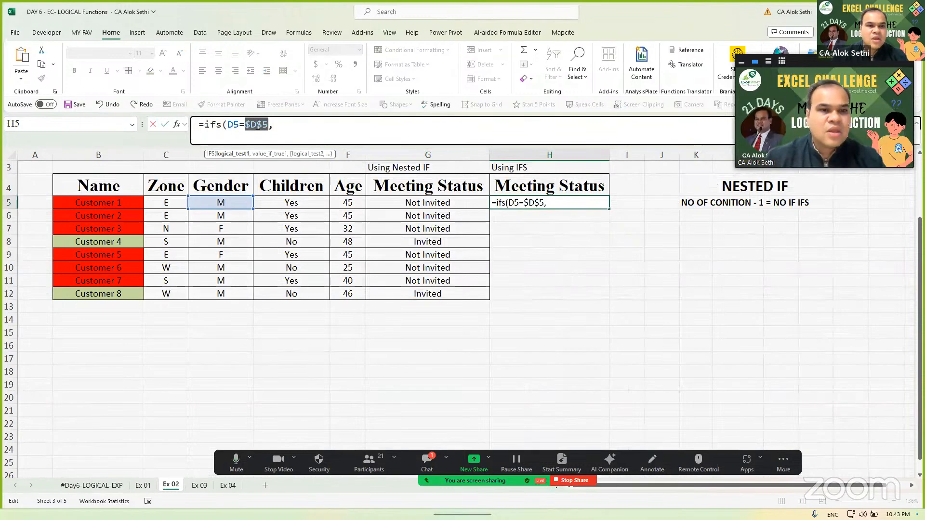
pyautogui.click(564, 203)
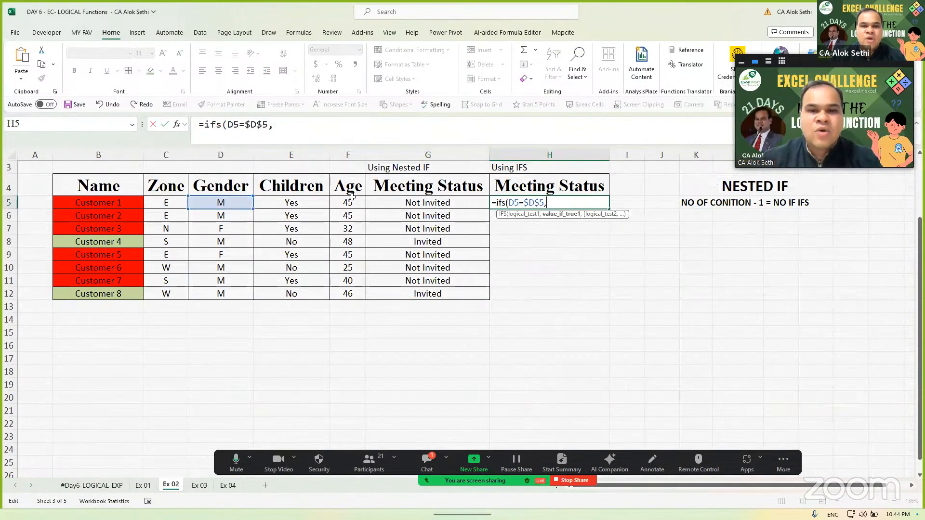
# Step: Add the children test E5=$E$8 with an absolute E8 reference
pyautogui.click(308, 203)
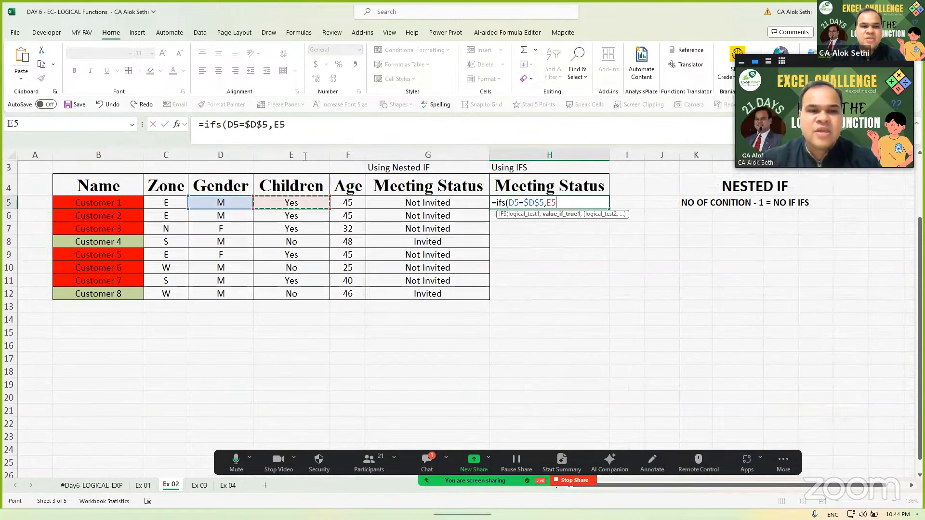
pyautogui.click(300, 125)
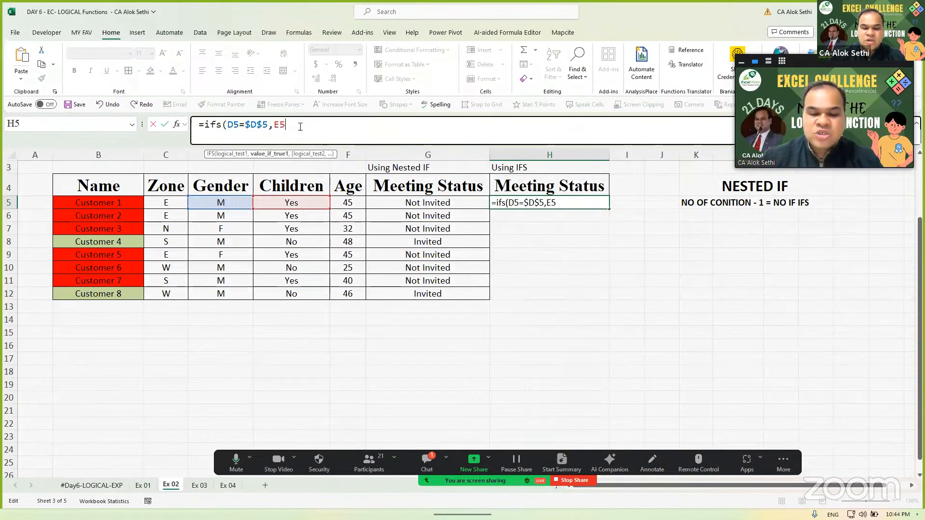
pyautogui.write('=')
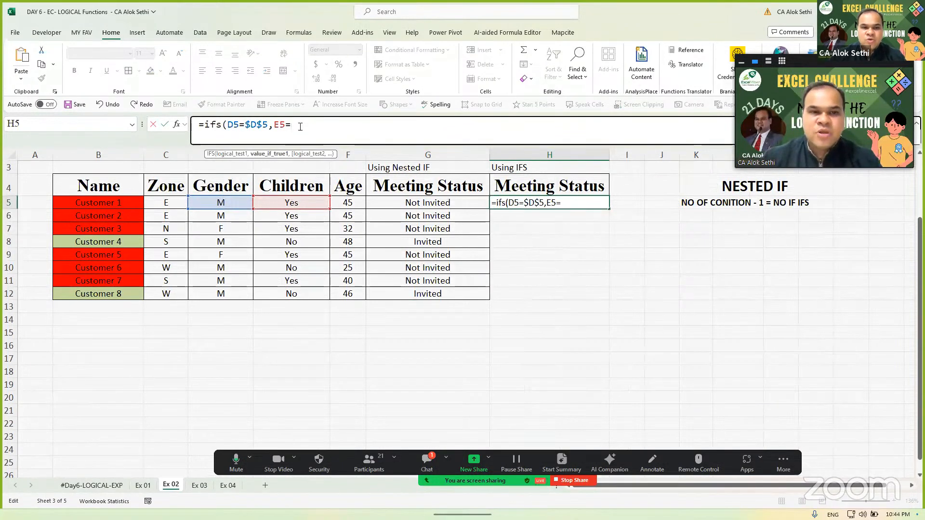
pyautogui.click(299, 250)
pyautogui.click(299, 244)
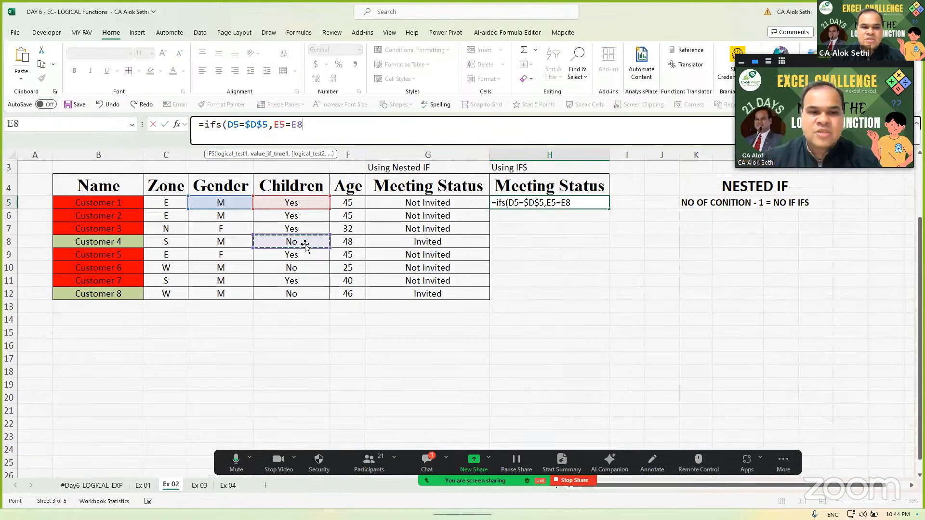
pyautogui.doubleClick(296, 125)
pyautogui.press('F4')
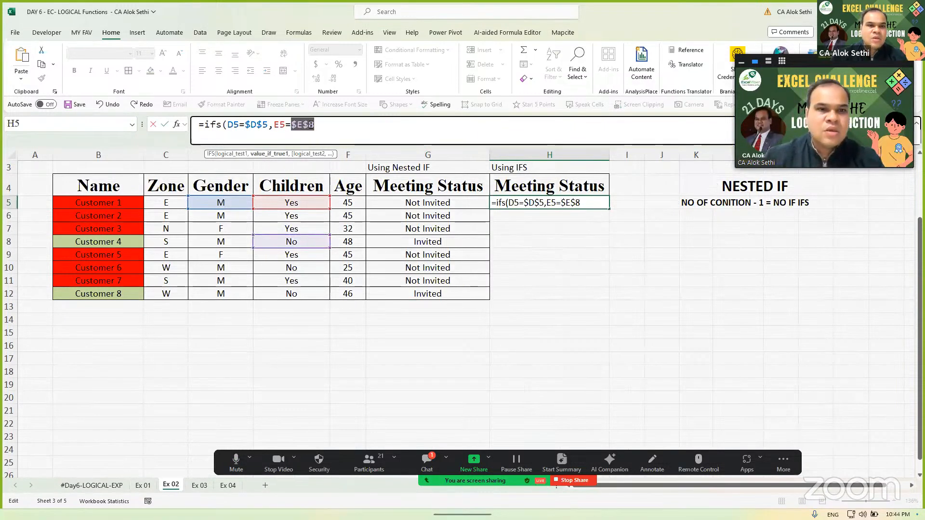
pyautogui.write(',')
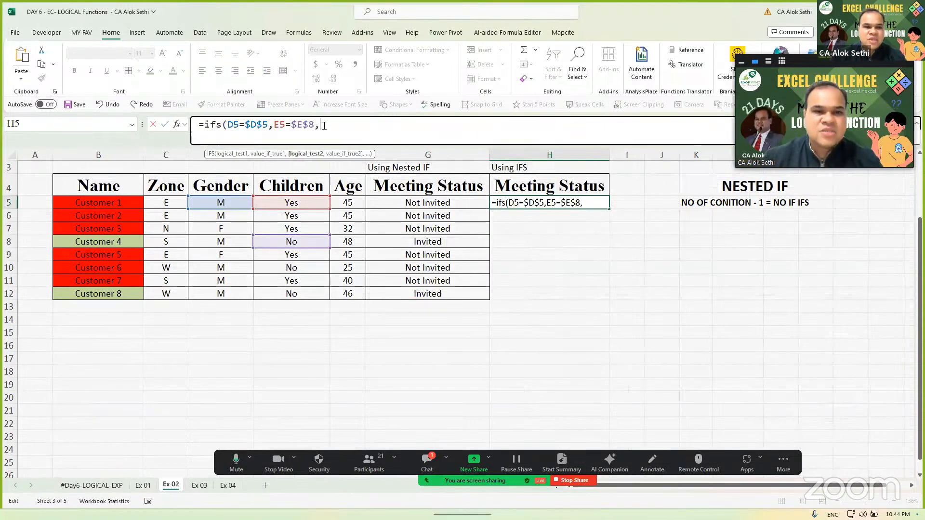
# Step: Add age tests F5>=40 and F5<=50 with "Invited","Not Invited" and commit the formula
pyautogui.click(347, 201)
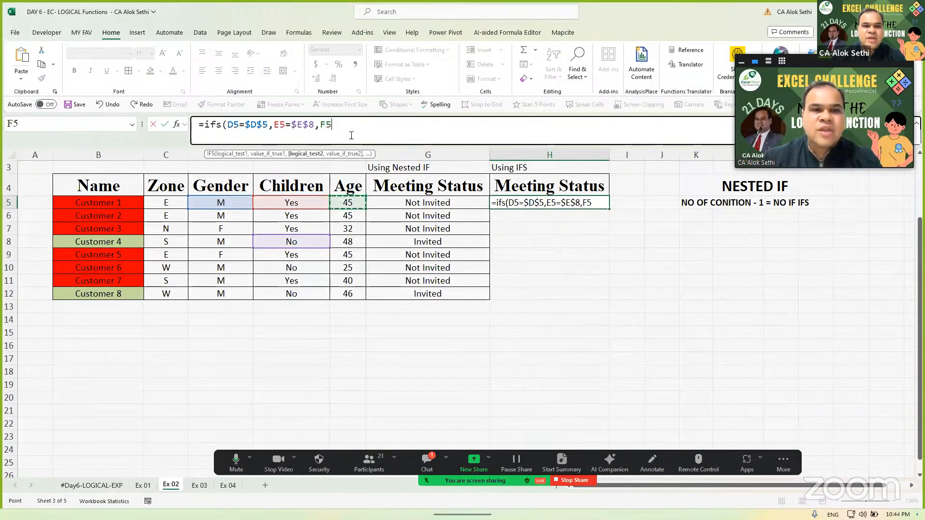
pyautogui.write('>=4')
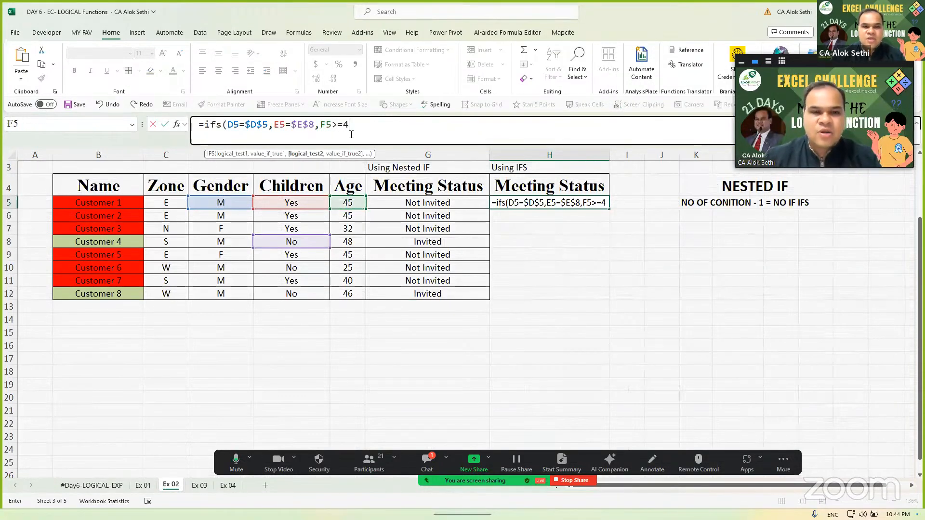
pyautogui.write('0,')
pyautogui.click(348, 203)
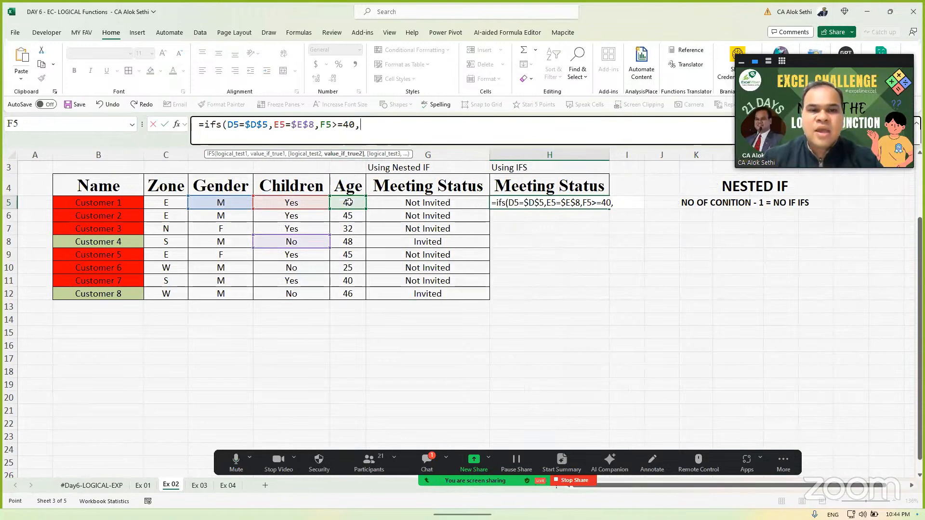
pyautogui.write('<=')
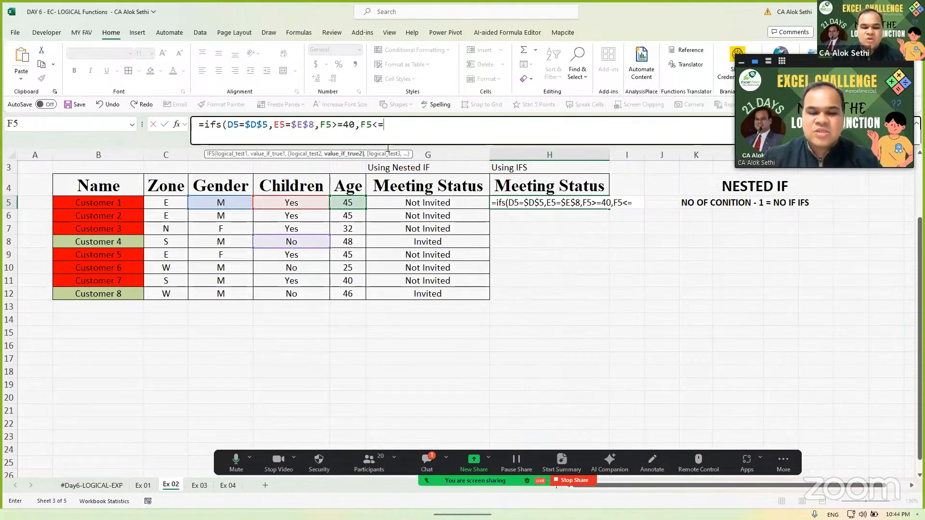
pyautogui.write('50')
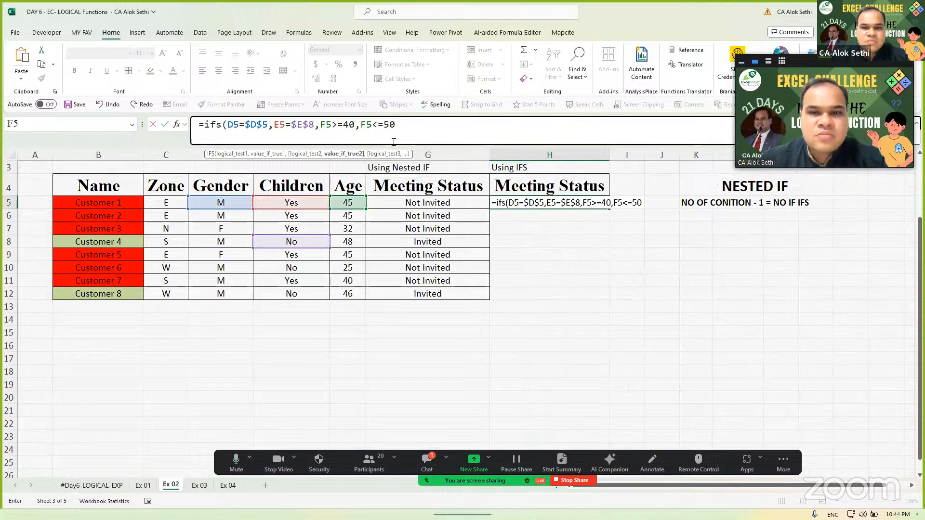
pyautogui.write(',')
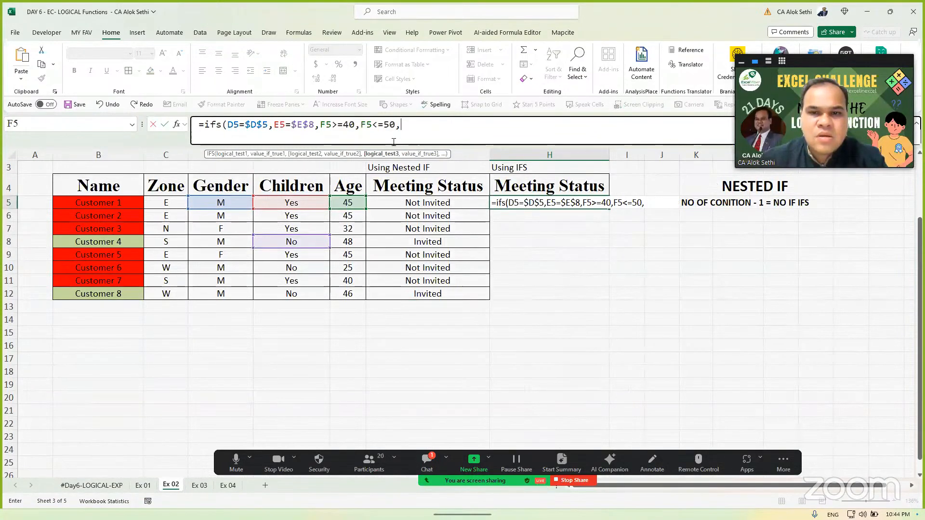
pyautogui.write('"')
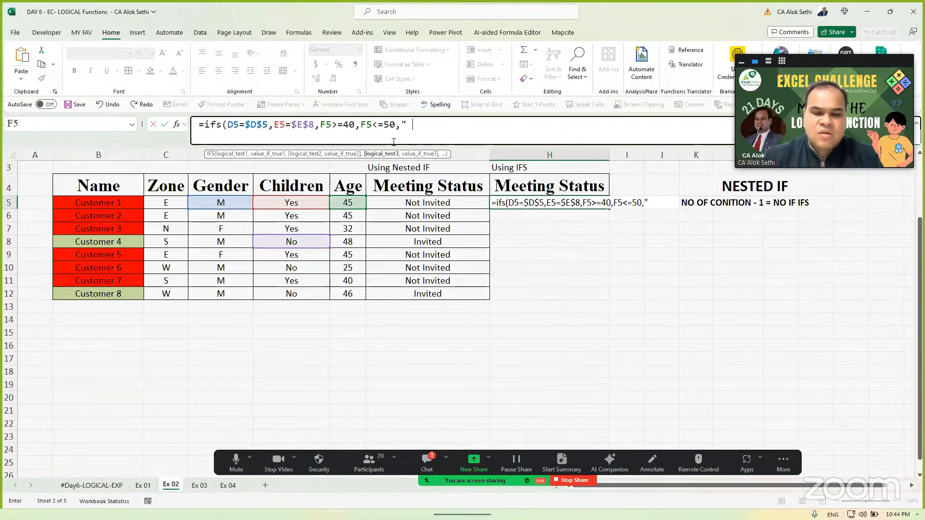
pyautogui.write('Invited ')
pyautogui.write(',')
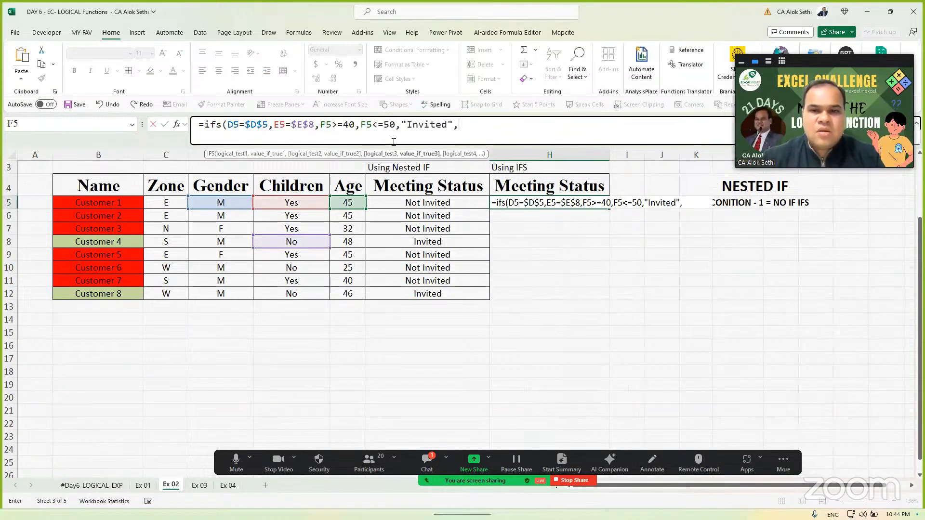
pyautogui.write('"Not')
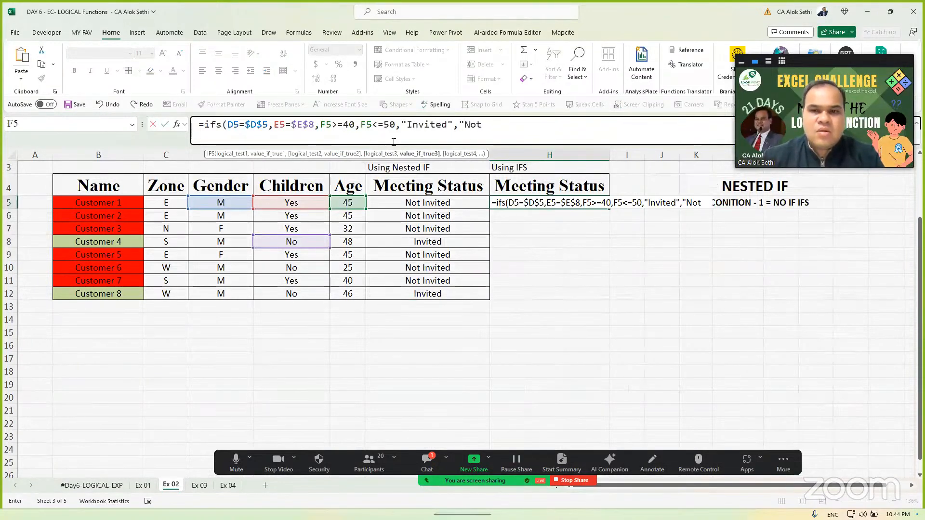
pyautogui.write(' Invited")')
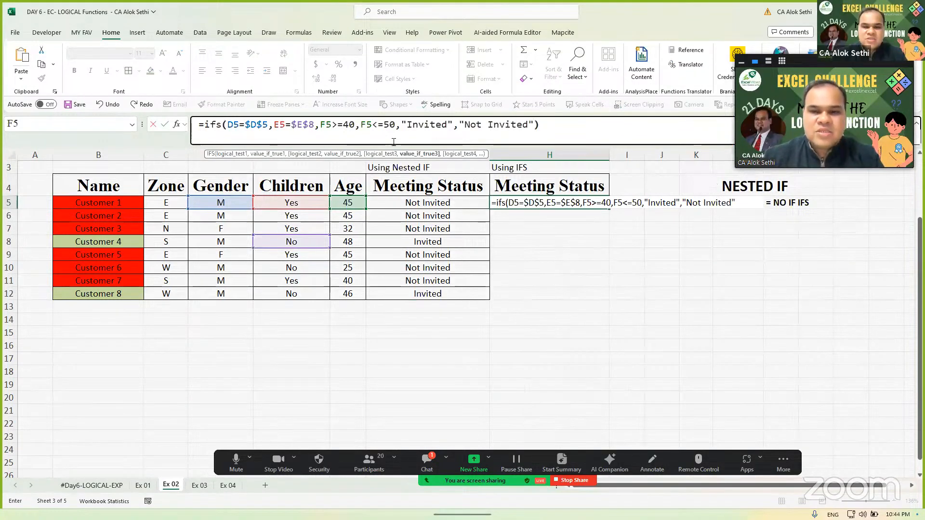
pyautogui.hotkey('ctrl', 'Return')
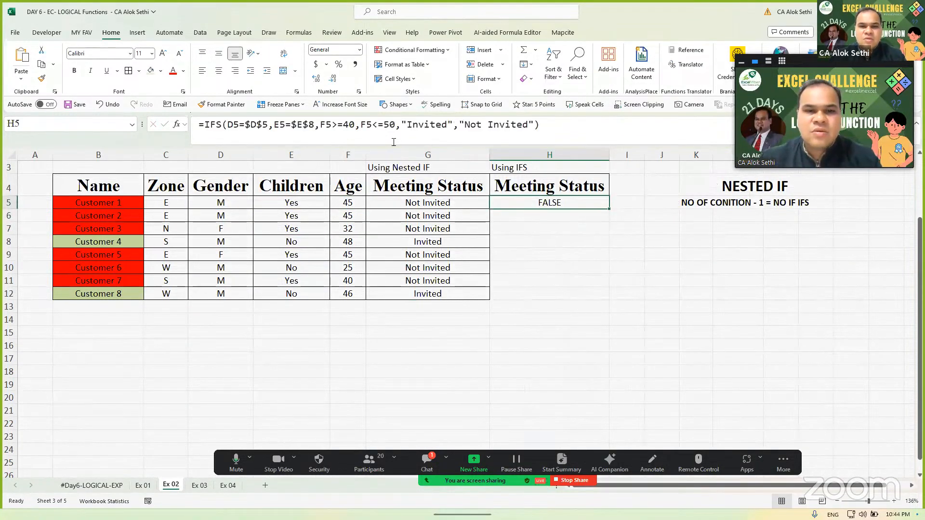
# Step: Fill H5's IFS formula down to H12 and inspect the copied formulas in H7 and H5
pyautogui.moveTo(609, 208); pyautogui.dragTo(599, 296)
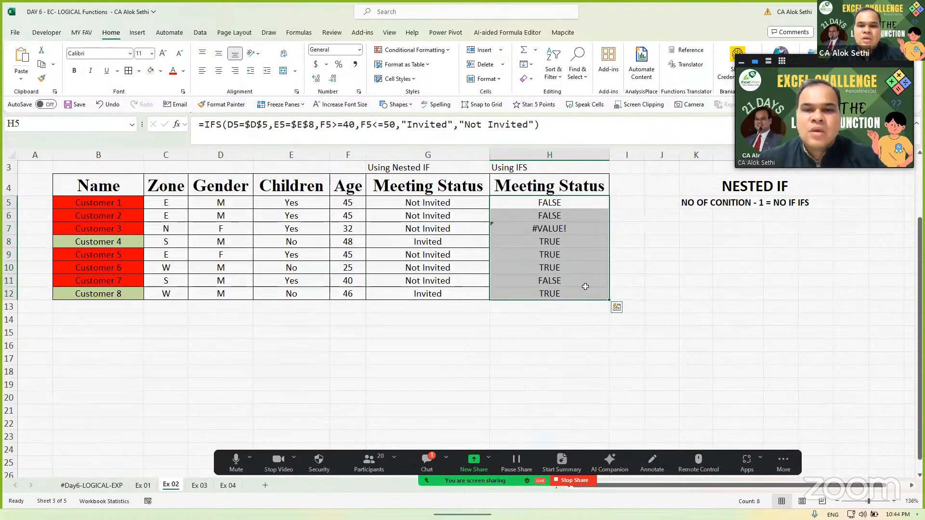
pyautogui.click(561, 217)
pyautogui.press('Down')
pyautogui.press('Down')
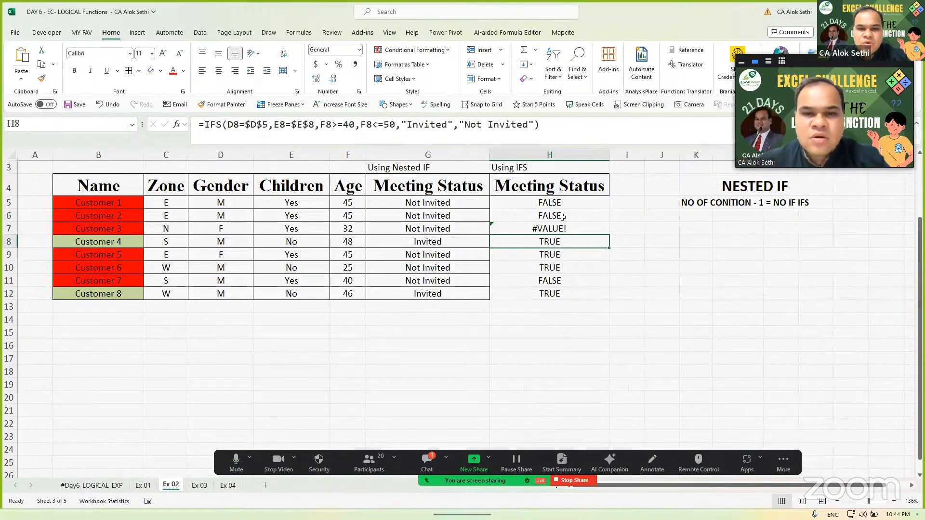
pyautogui.press('Down')
pyautogui.press('Down')
pyautogui.press('Down')
pyautogui.press('Down')
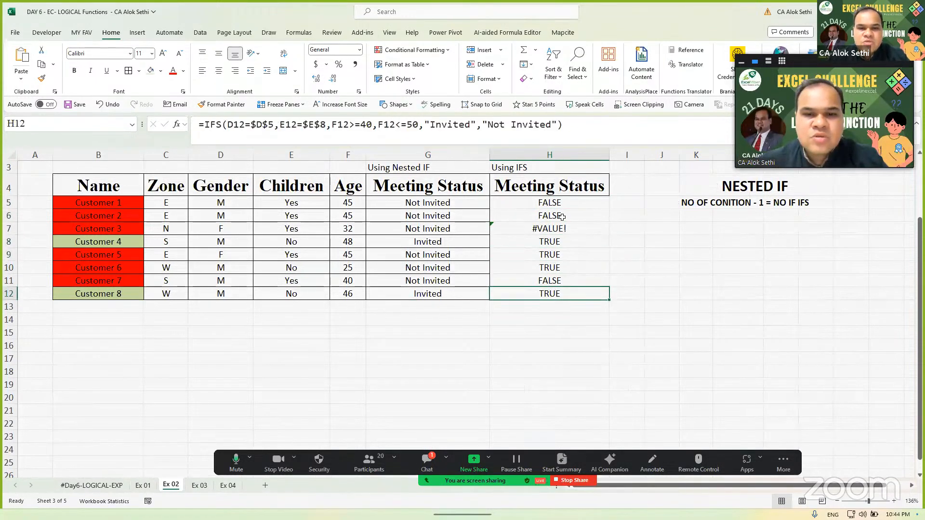
pyautogui.press('Up')
pyautogui.press('Up')
pyautogui.press('Up')
pyautogui.press('Up')
pyautogui.press('Up')
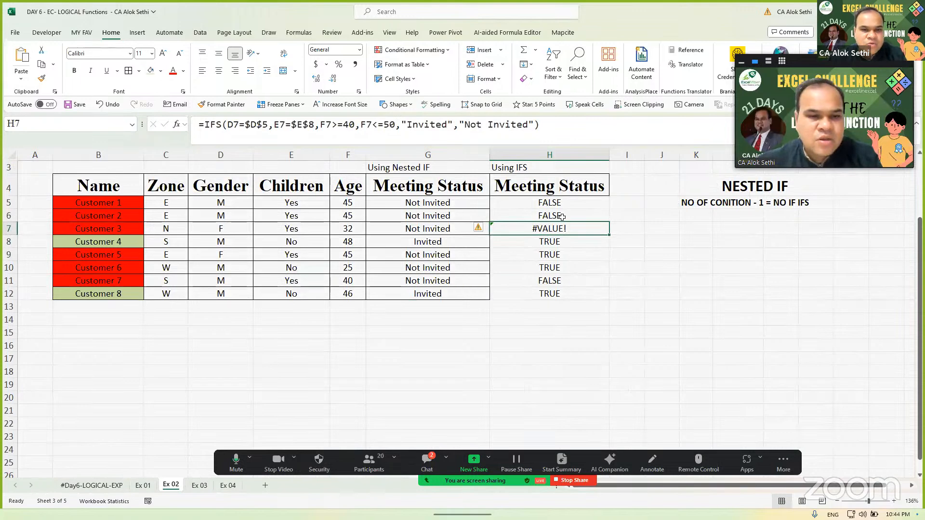
pyautogui.press('F2')
pyautogui.press('Escape')
pyautogui.press('Up')
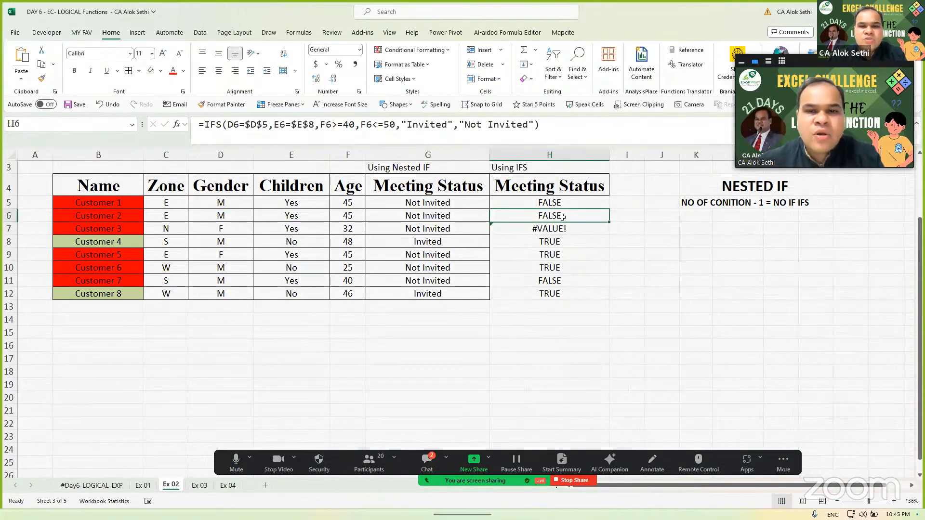
pyautogui.press('Up')
pyautogui.press('F2')
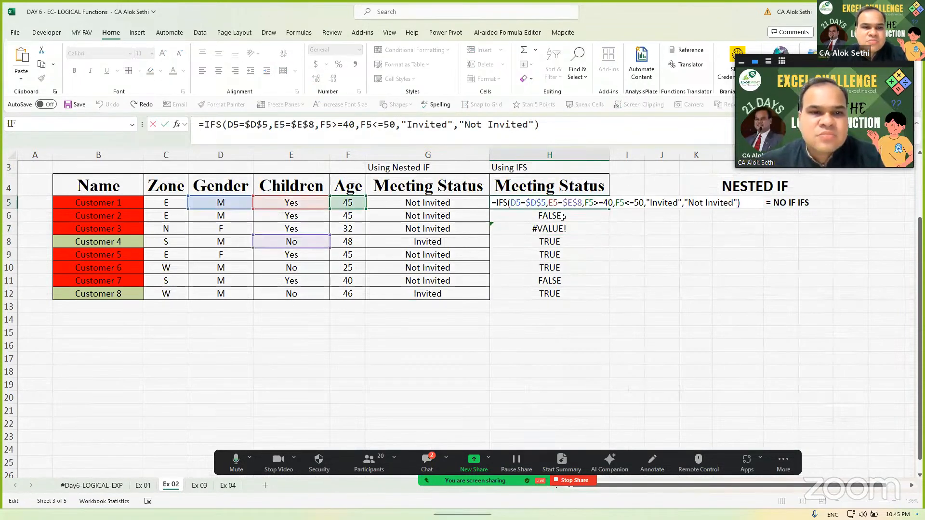
# Step: Try inserting "Invited" result arguments after the conditions in H5's IFS formula
pyautogui.press('Left')
pyautogui.press('Left')
pyautogui.press('Left')
pyautogui.press('Left')
pyautogui.press('Left')
pyautogui.press('Left')
pyautogui.press('Left')
pyautogui.press('Left')
pyautogui.press('Left')
pyautogui.press('Left')
pyautogui.press('Left')
pyautogui.press('Left')
pyautogui.press('Left')
pyautogui.press('Left')
pyautogui.press('Left')
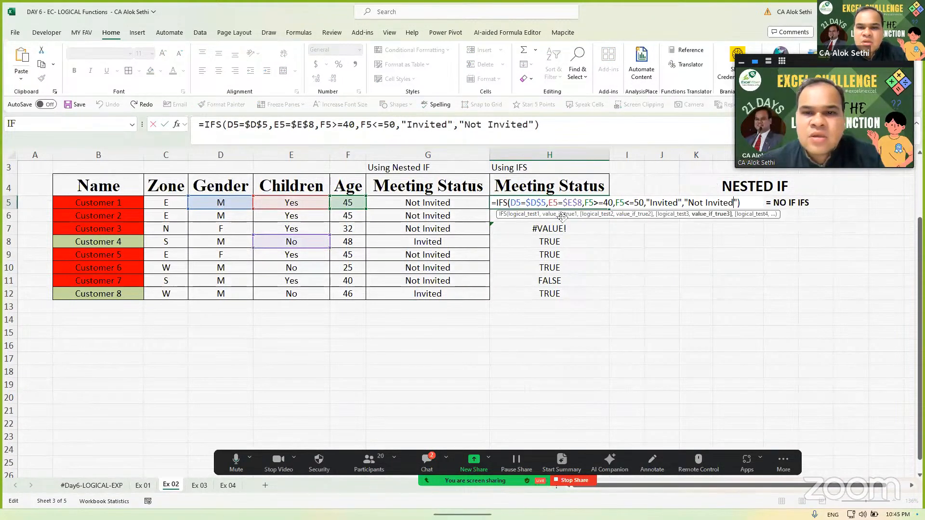
pyautogui.press('Left')
pyautogui.press('Left')
pyautogui.press('Left')
pyautogui.press('Left')
pyautogui.press('Left')
pyautogui.press('Left')
pyautogui.press('Left')
pyautogui.press('Left')
pyautogui.press('Left')
pyautogui.press('Left')
pyautogui.press('Left')
pyautogui.press('Left')
pyautogui.press('Left')
pyautogui.press('Left')
pyautogui.press('Left')
pyautogui.press('Left')
pyautogui.press('Left')
pyautogui.press('Left')
pyautogui.press('Left')
pyautogui.press('Left')
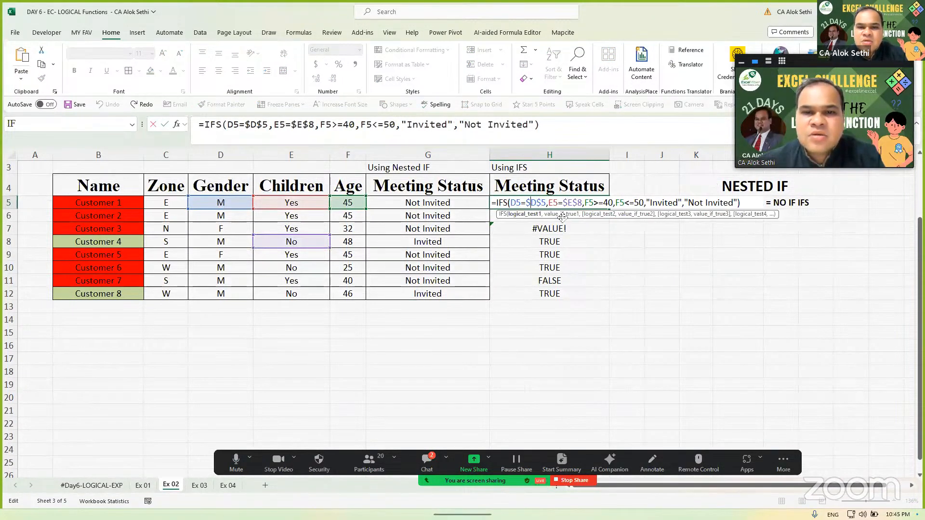
pyautogui.press('Left')
pyautogui.press('Left')
pyautogui.press('Left')
pyautogui.press('Left')
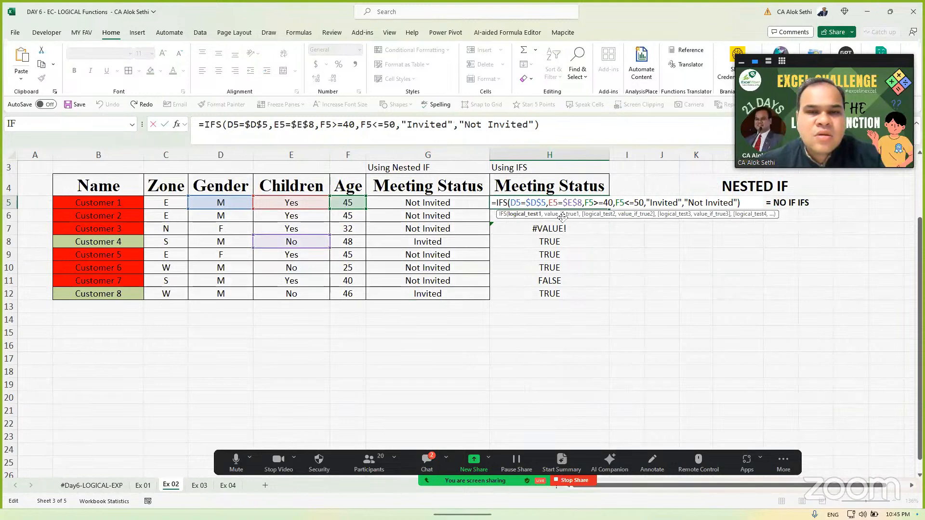
pyautogui.press('Right')
pyautogui.press('Right')
pyautogui.press('Right')
pyautogui.press('Right')
pyautogui.press('Right')
pyautogui.press('Right')
pyautogui.press('Right')
pyautogui.press('Right')
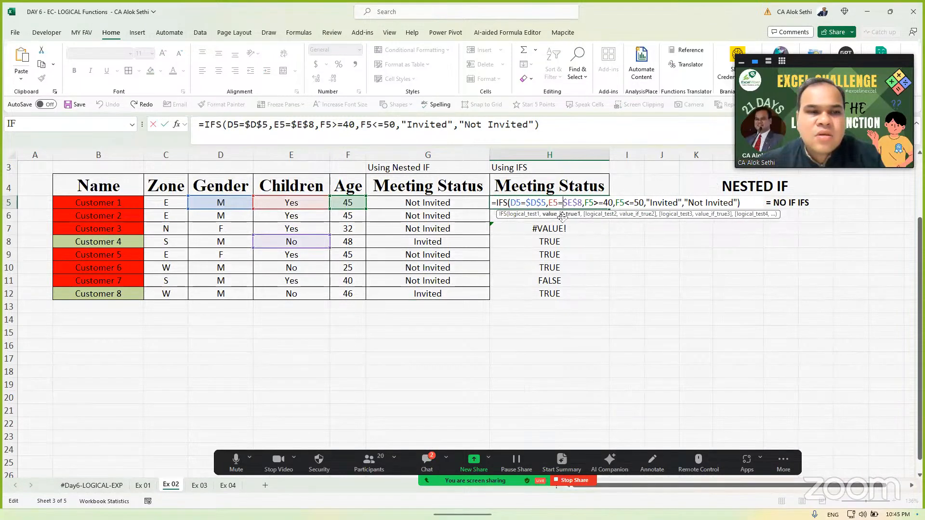
pyautogui.press('Right')
pyautogui.press('Right')
pyautogui.press('Right')
pyautogui.press('Right')
pyautogui.press('Right')
pyautogui.press('Right')
pyautogui.press('Right')
pyautogui.press('Right')
pyautogui.press('Right')
pyautogui.press('Right')
pyautogui.press('Right')
pyautogui.press('Right')
pyautogui.press('Right')
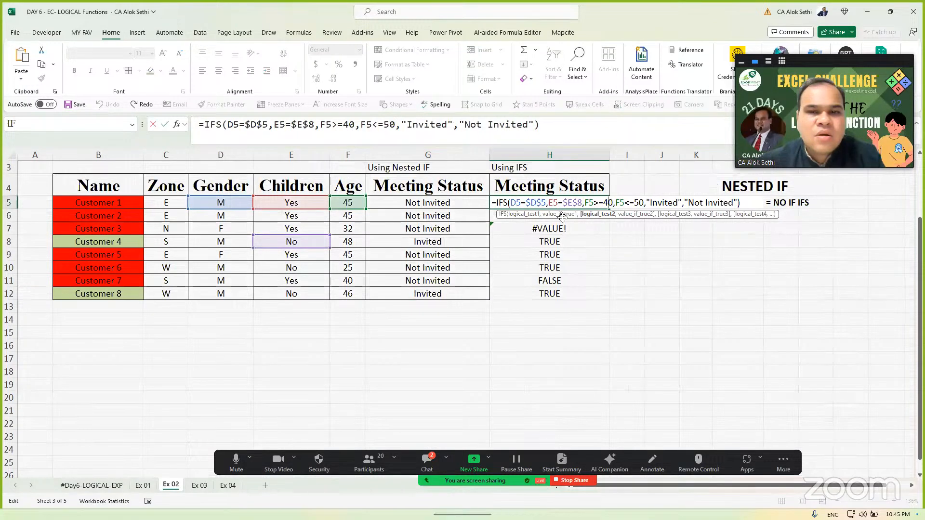
pyautogui.press('Right')
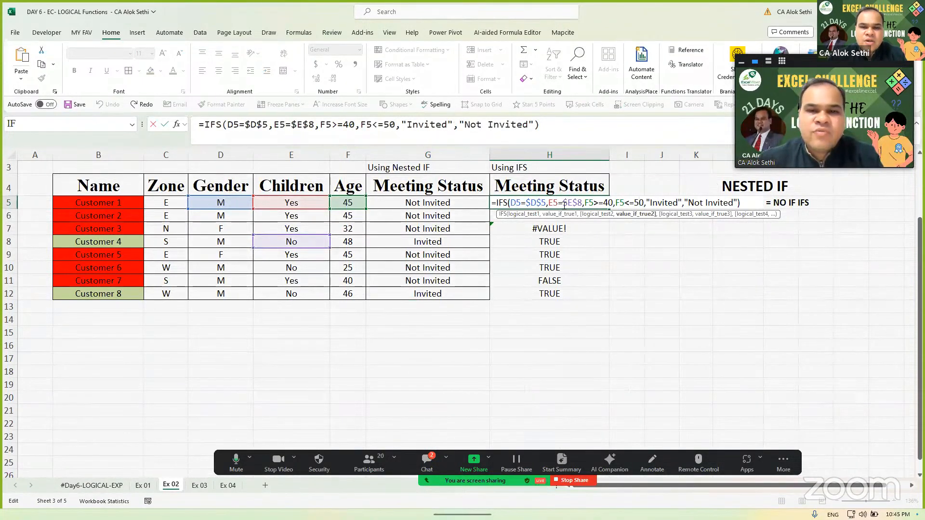
pyautogui.click(548, 202)
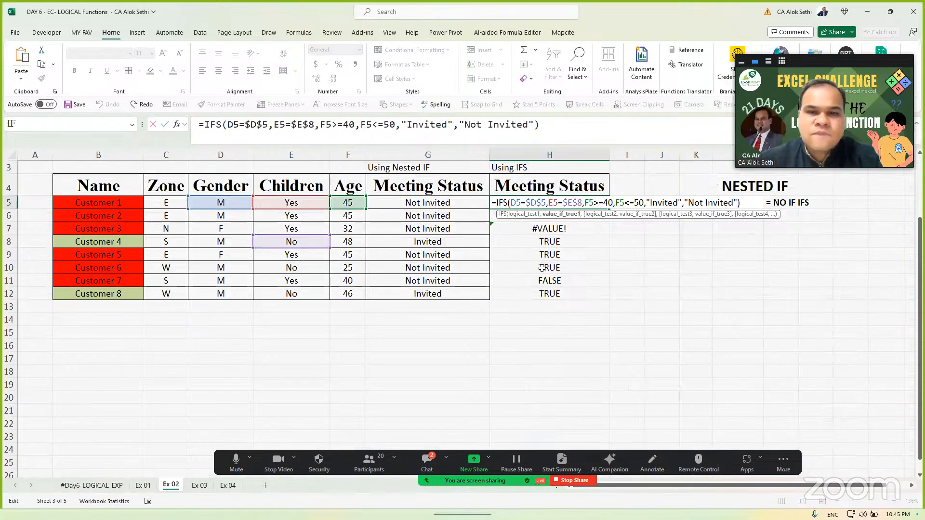
pyautogui.write('"')
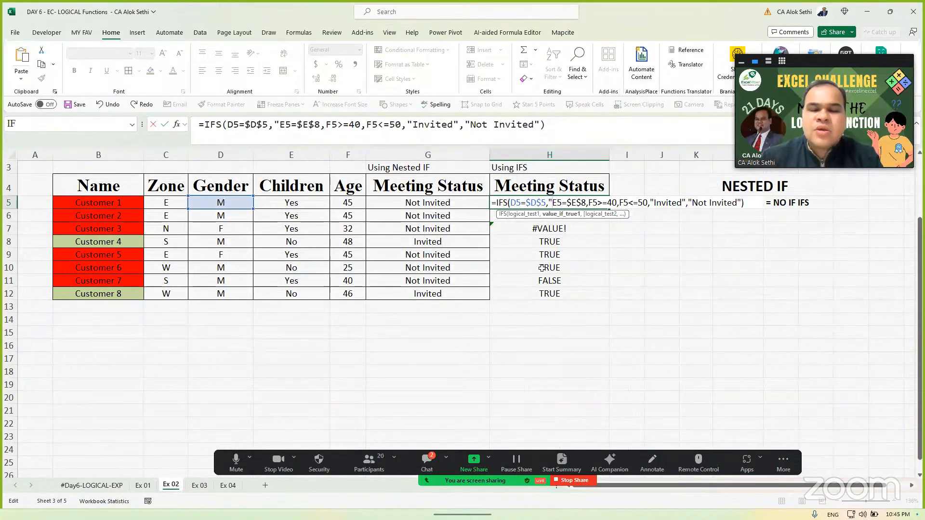
pyautogui.write('Invited"')
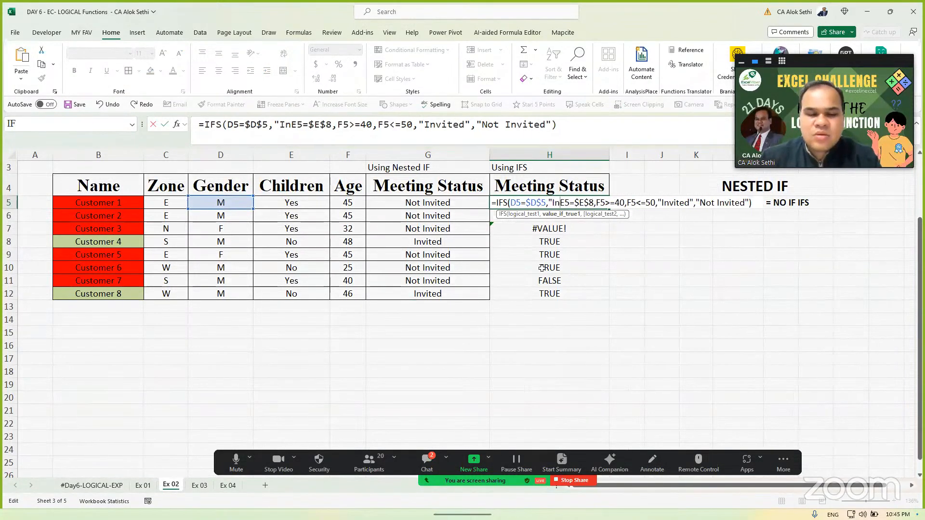
pyautogui.write(',')
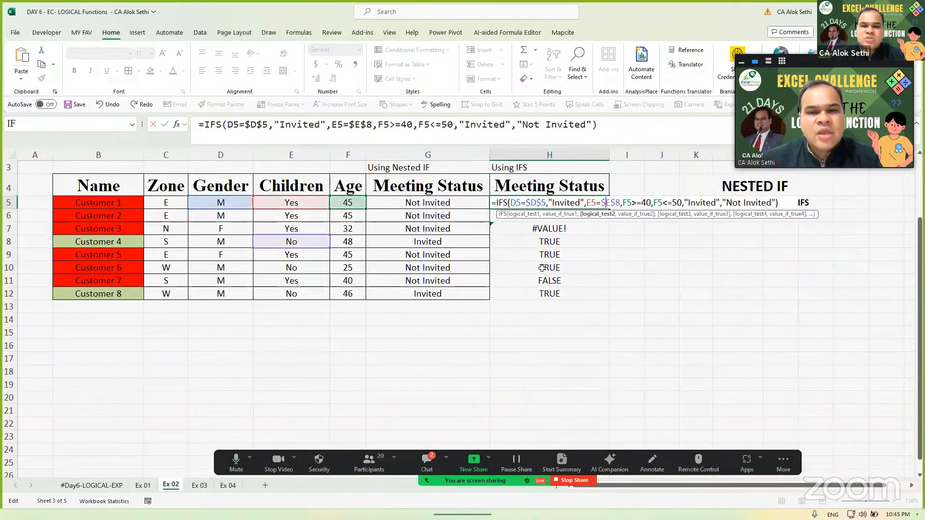
pyautogui.press('Right')
pyautogui.press('Right')
pyautogui.press('Right')
pyautogui.press('Right')
pyautogui.press('Left')
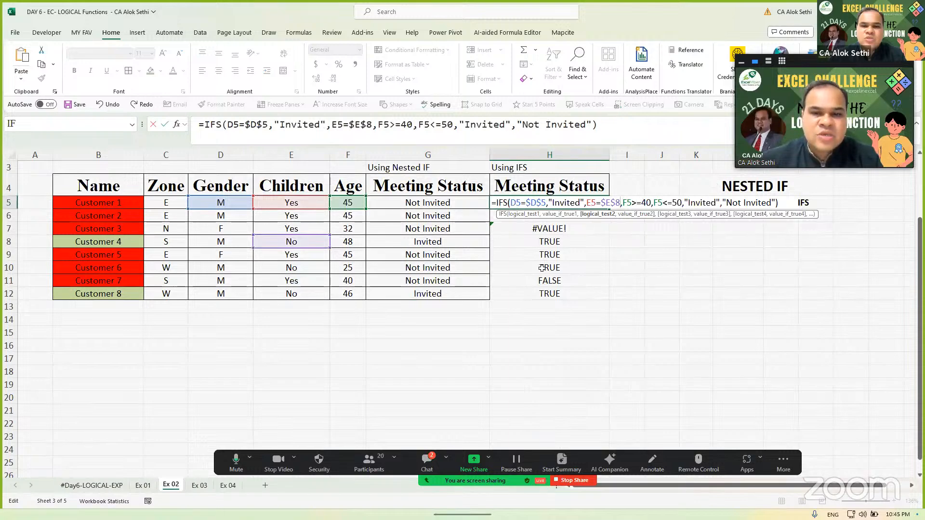
pyautogui.press('Right')
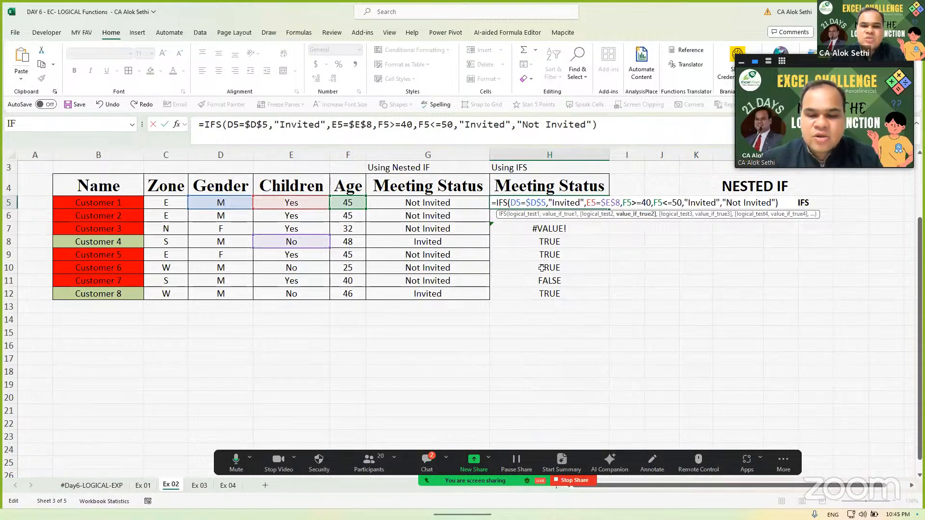
pyautogui.write('"Invi')
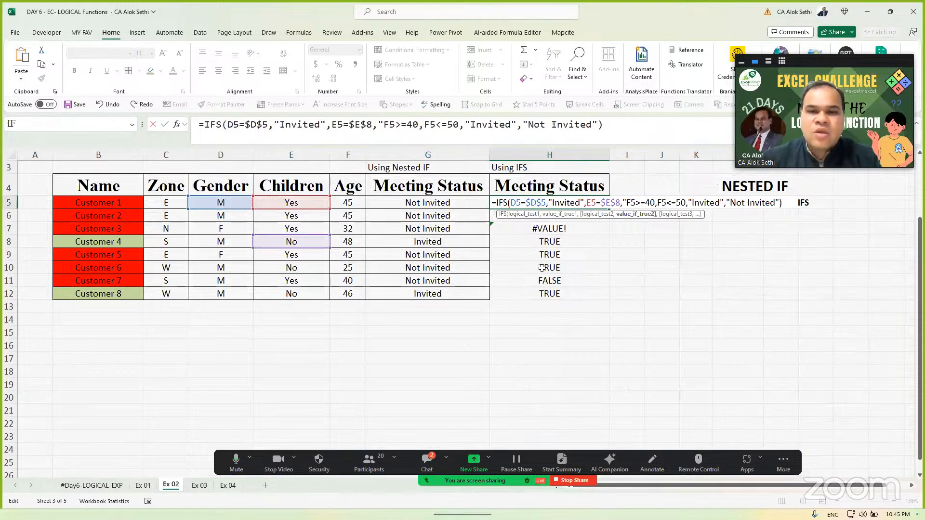
pyautogui.write('ted",')
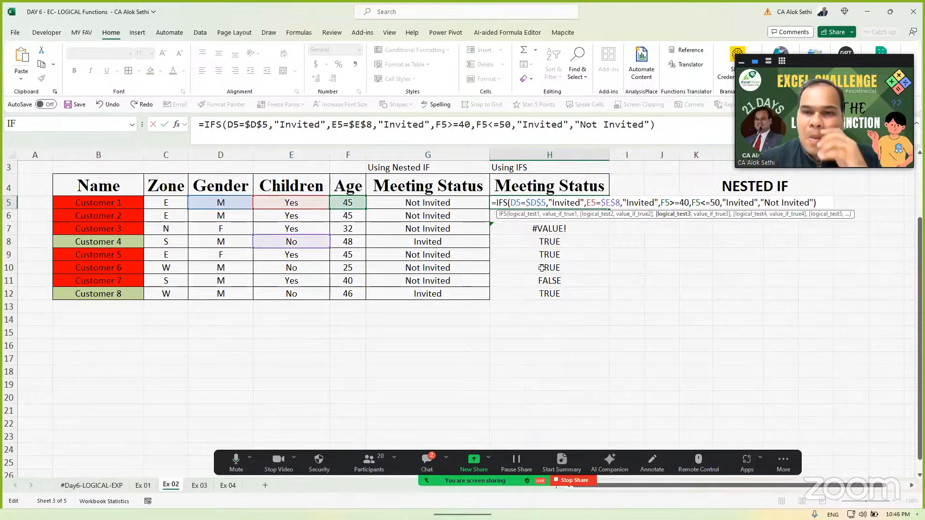
pyautogui.press('Right')
pyautogui.press('Right')
pyautogui.press('Right')
pyautogui.press('Right')
pyautogui.press('Right')
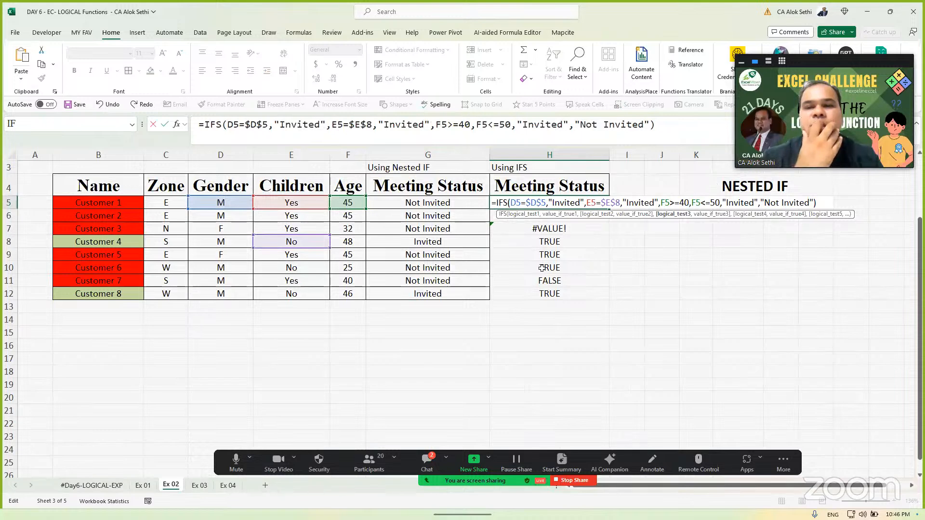
# Step: Abandon the edit and delete the IFS results in H5:H12
pyautogui.press('Escape')
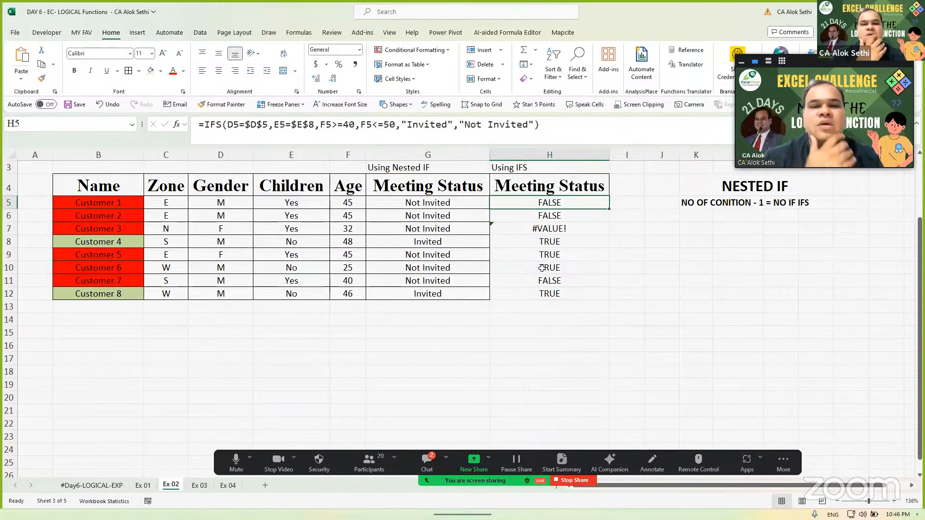
pyautogui.hotkey('shift', 'Down')
pyautogui.hotkey('shift', 'Down')
pyautogui.hotkey('shift', 'Down')
pyautogui.hotkey('shift', 'Down')
pyautogui.hotkey('shift', 'Down')
pyautogui.hotkey('shift', 'Down')
pyautogui.hotkey('shift', 'Down')
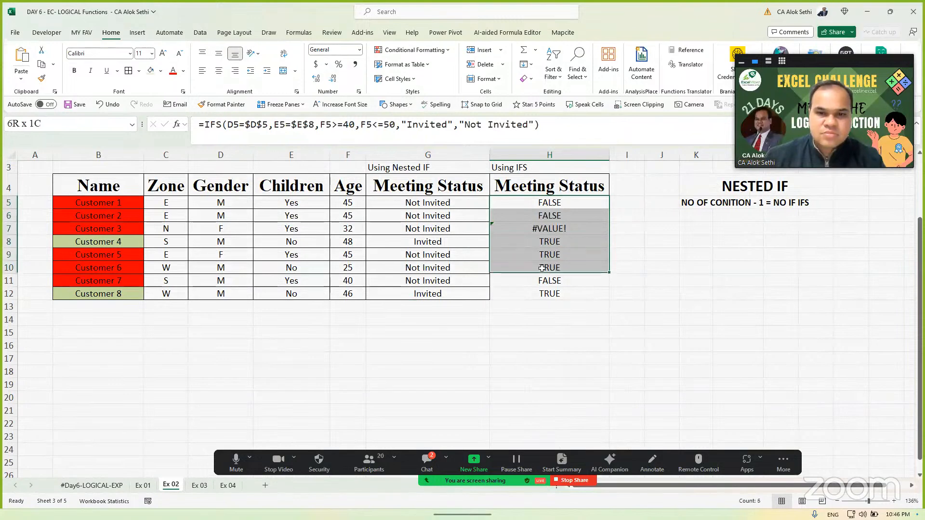
pyautogui.press('Delete')
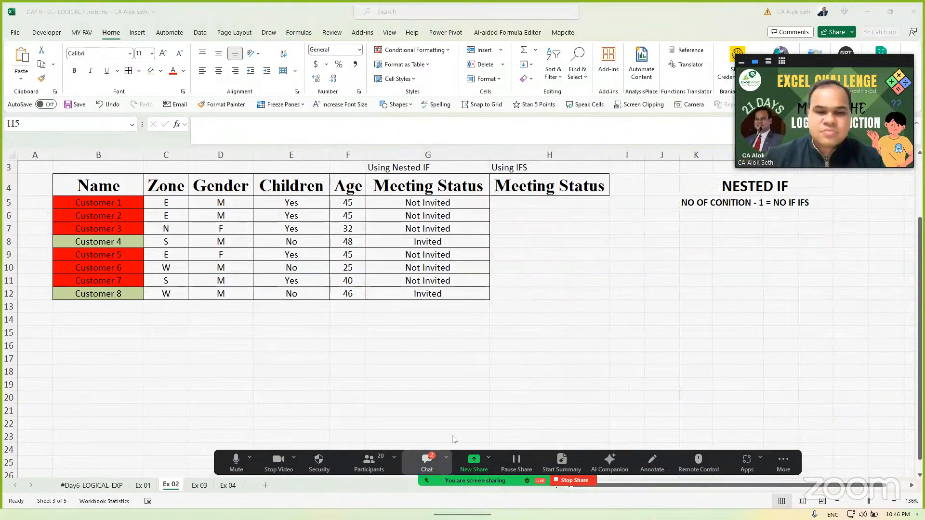
# Step: Check the Zoom meeting chat and participant list, then return to the spreadsheet
pyautogui.click(427, 462)
pyautogui.click(872, 193)
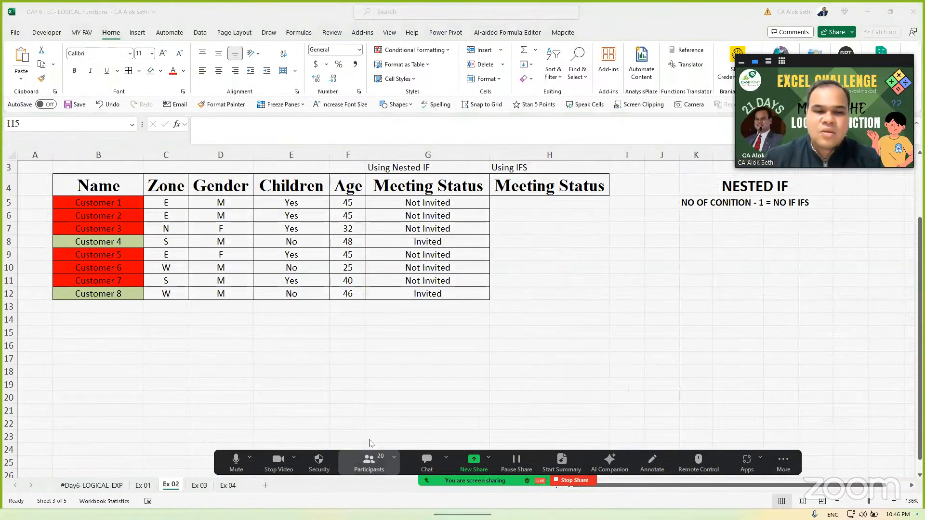
pyautogui.click(369, 461)
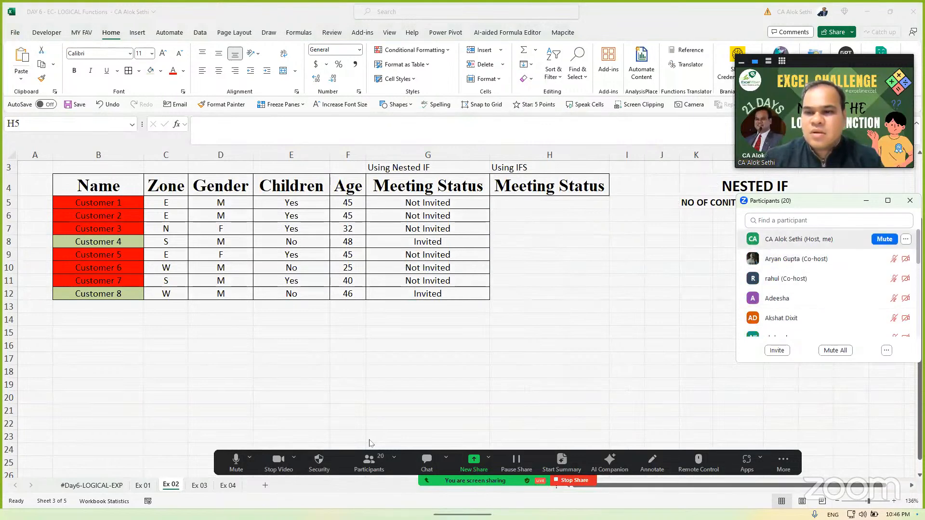
pyautogui.click(909, 200)
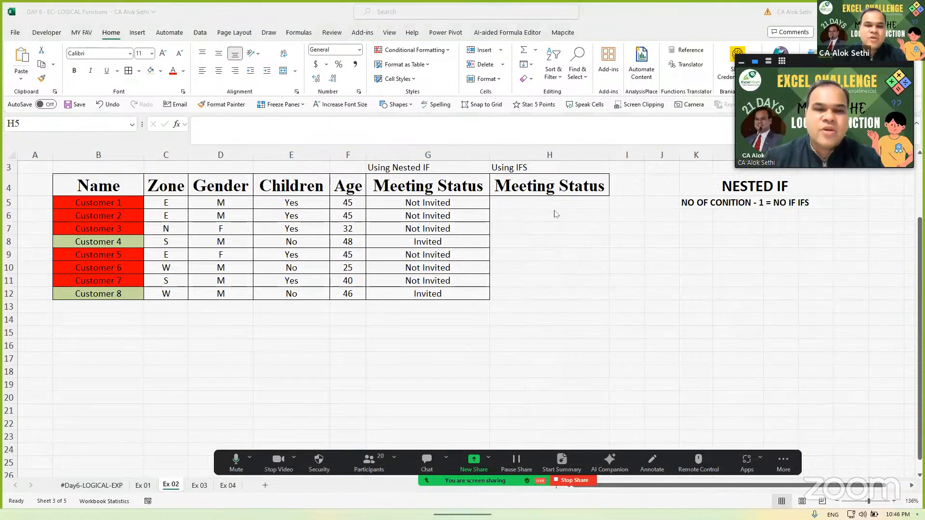
pyautogui.click(550, 204)
# Step: In H5, start =if(AND( with the first condition D5="M"
pyautogui.click(550, 204)
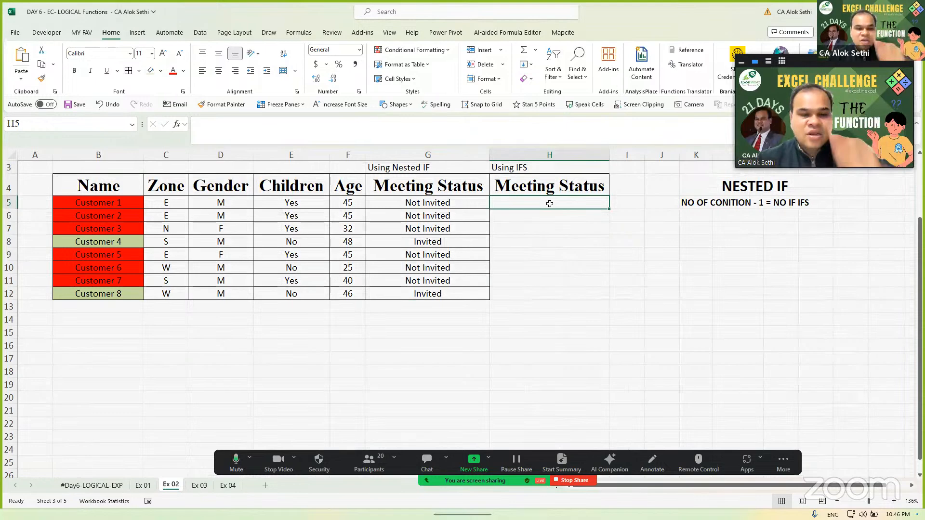
pyautogui.write('=')
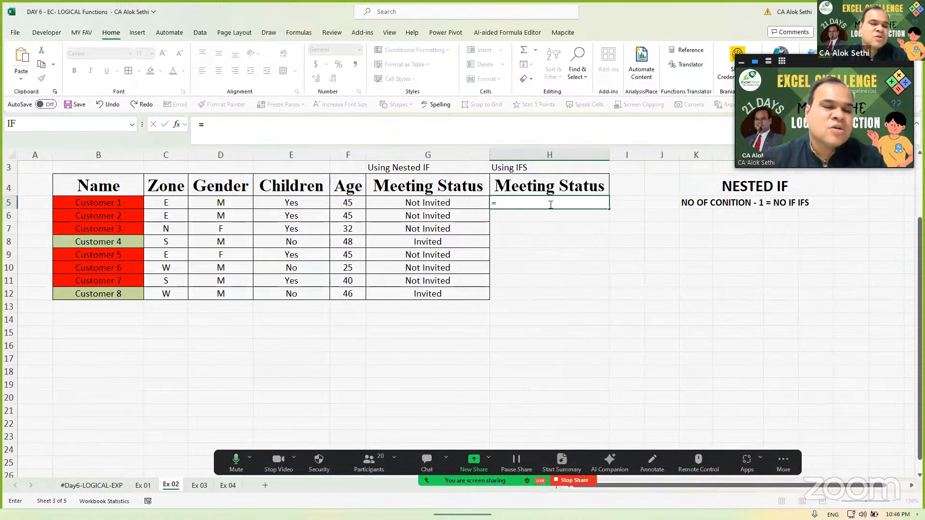
pyautogui.write('i')
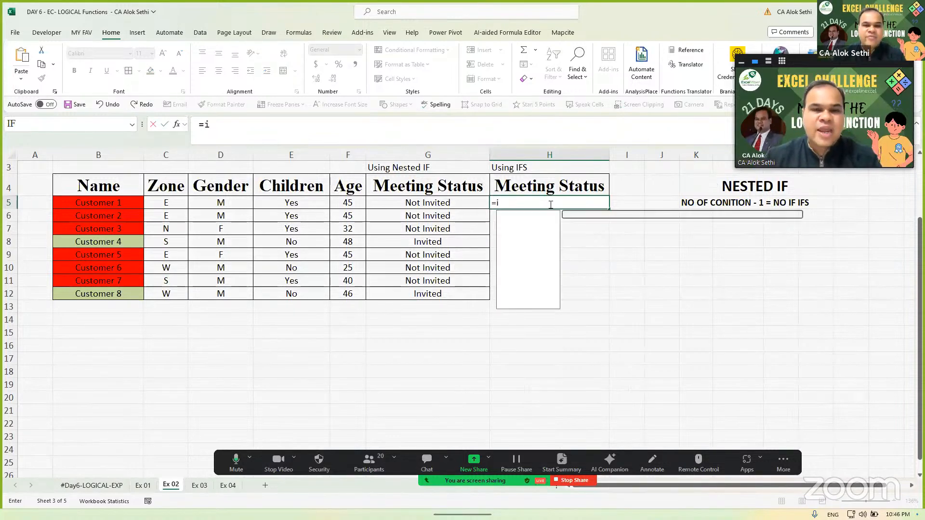
pyautogui.write('f(')
pyautogui.press('capslock')
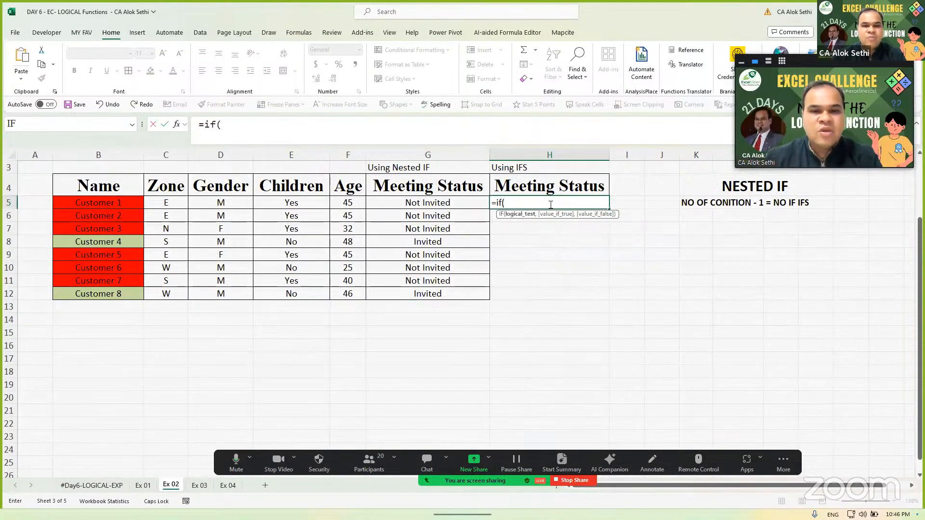
pyautogui.write('AND(')
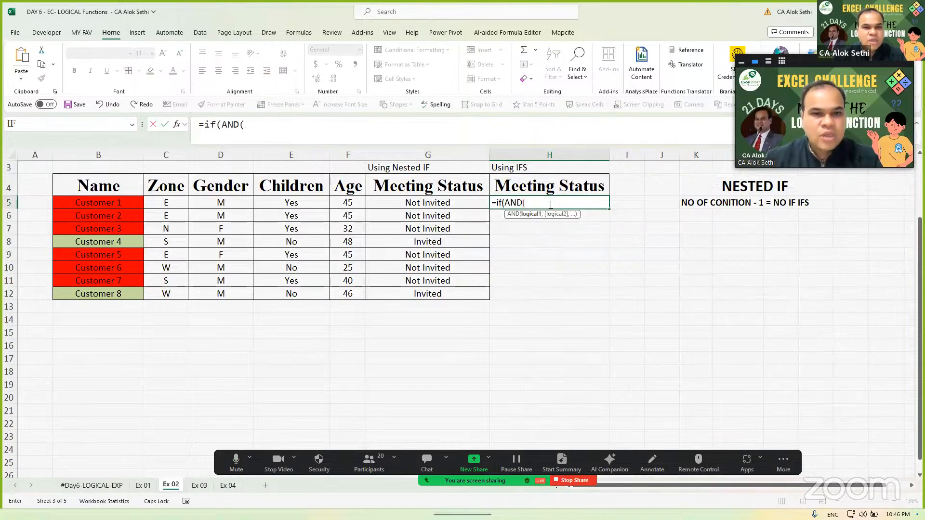
pyautogui.click(239, 203)
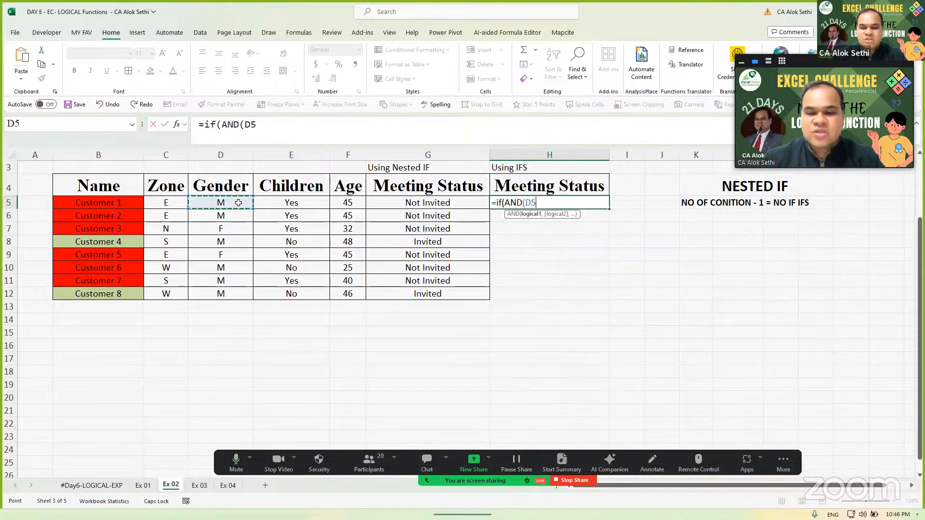
pyautogui.write('=')
pyautogui.write('"m",')
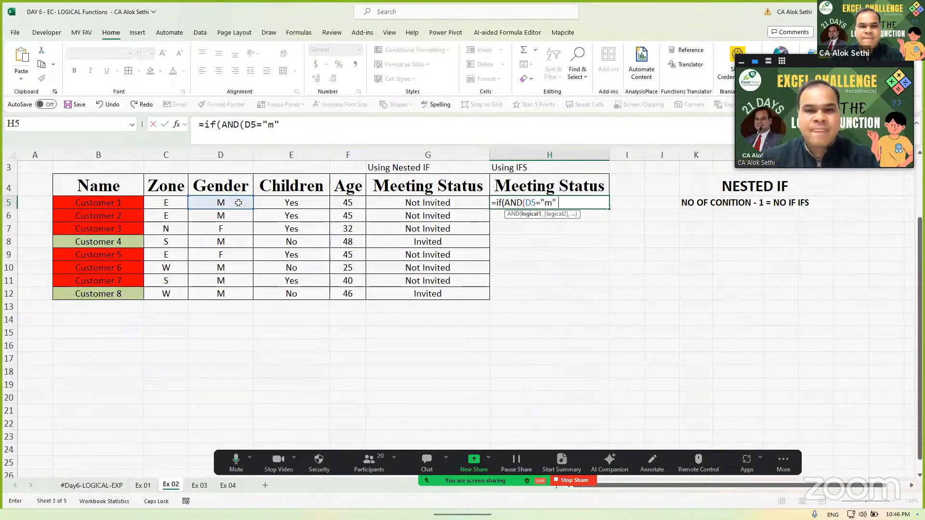
pyautogui.press('BackSpace')
pyautogui.press('BackSpace')
pyautogui.press('BackSpace')
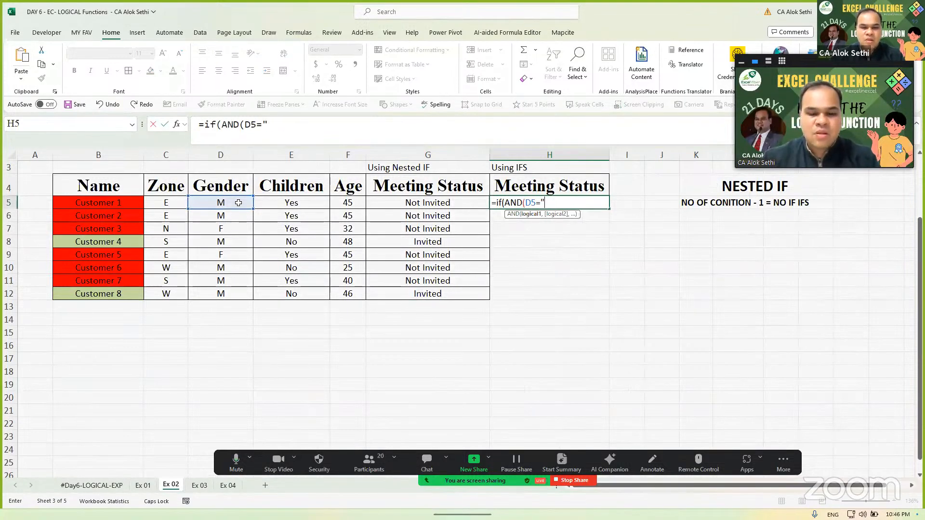
pyautogui.press('BackSpace')
pyautogui.write('M",')
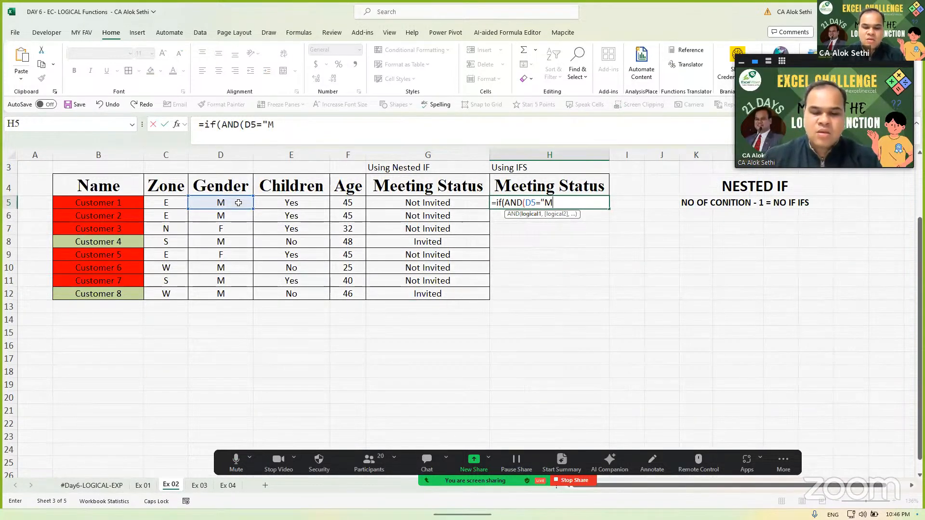
# Step: Add the conditions E5="No", F5>=40 and F5<=50 to the AND test
pyautogui.click(275, 205)
pyautogui.write('="')
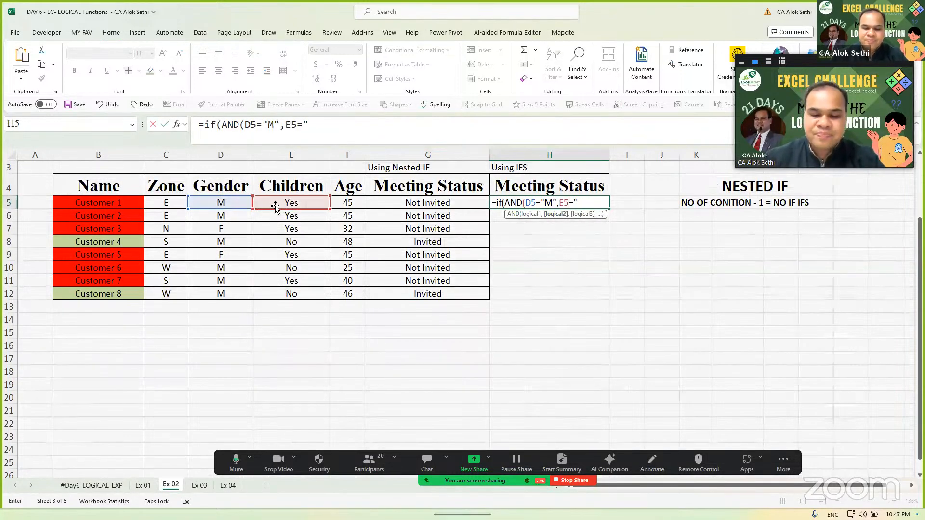
pyautogui.write('NO')
pyautogui.press('BackSpace')
pyautogui.press('BackSpace')
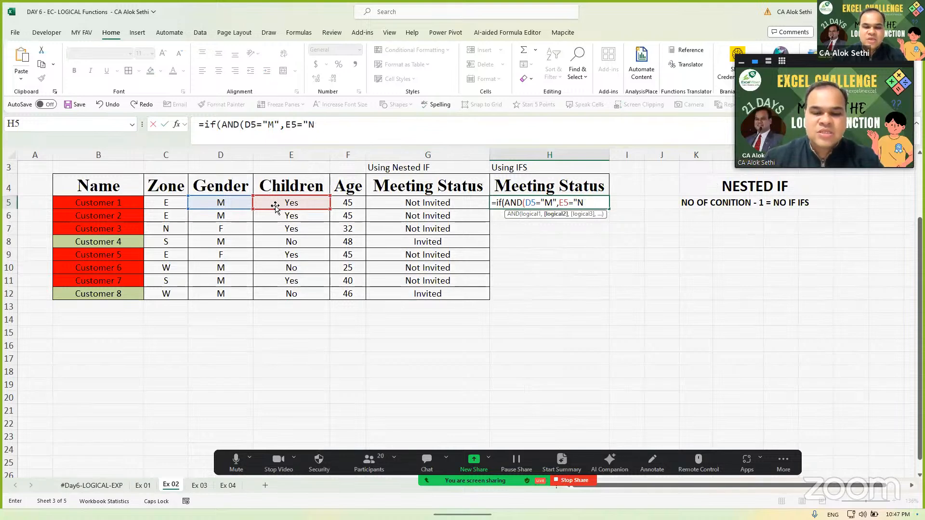
pyautogui.press('capslock')
pyautogui.write('o"')
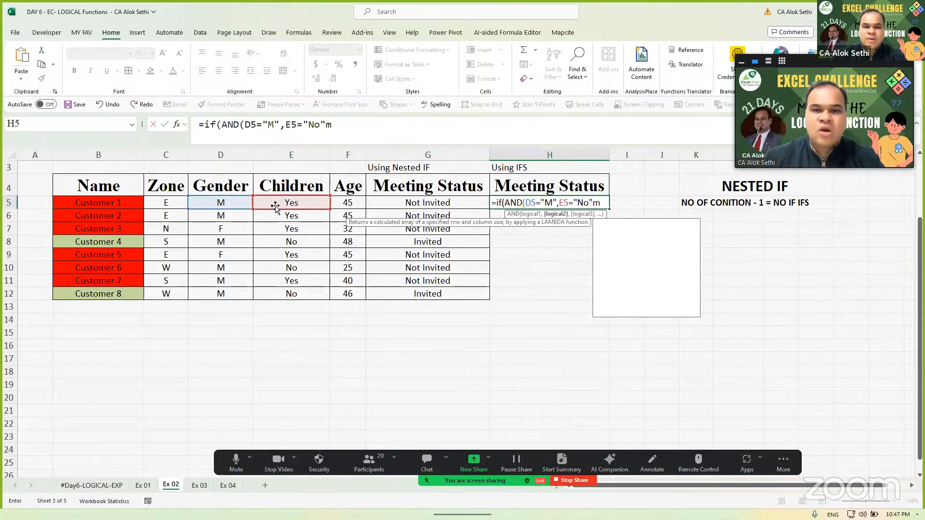
pyautogui.write(',')
pyautogui.click(338, 205)
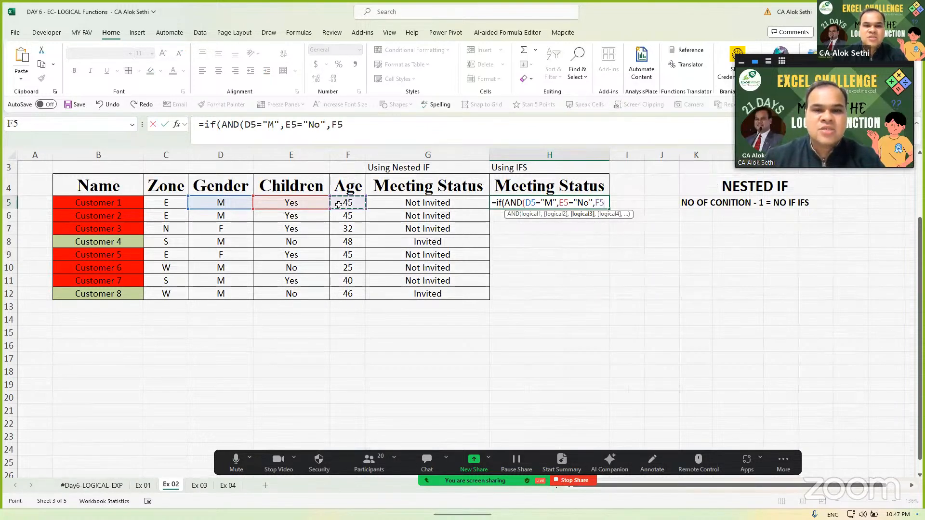
pyautogui.write('>')
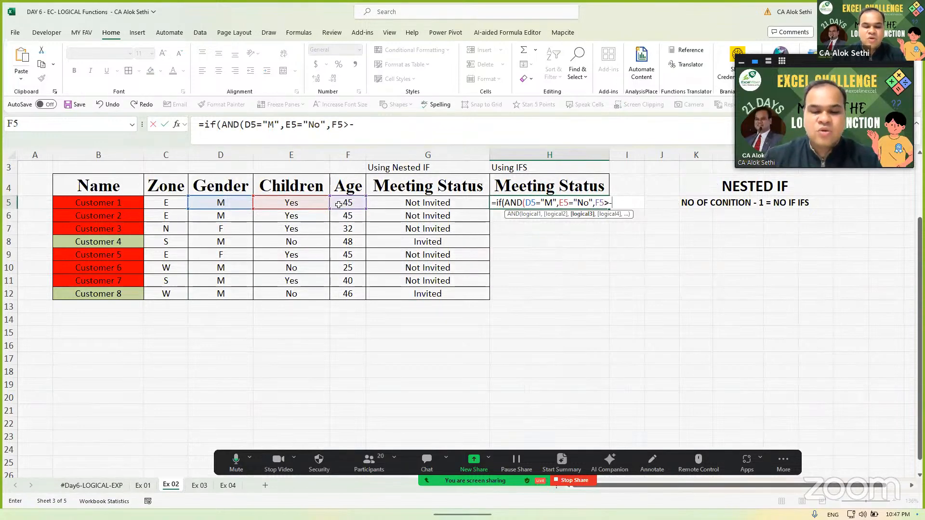
pyautogui.write('=40,')
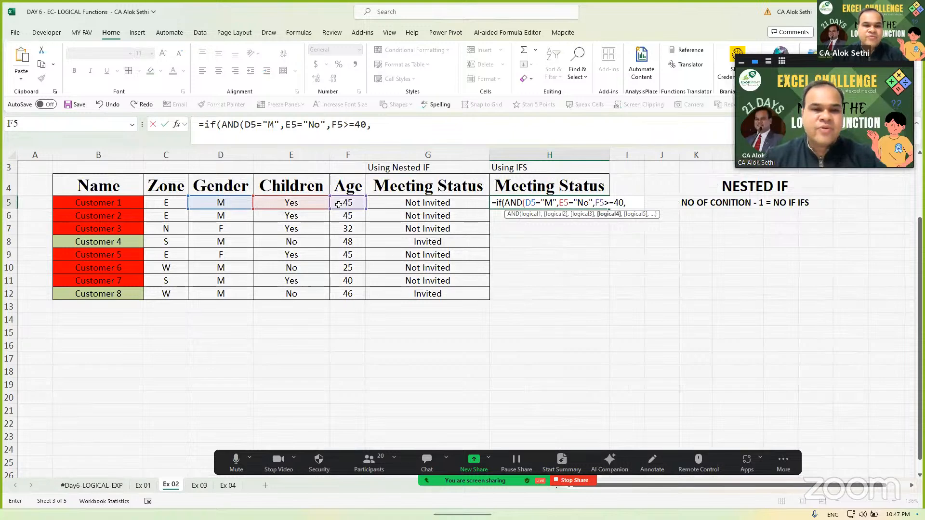
pyautogui.click(339, 204)
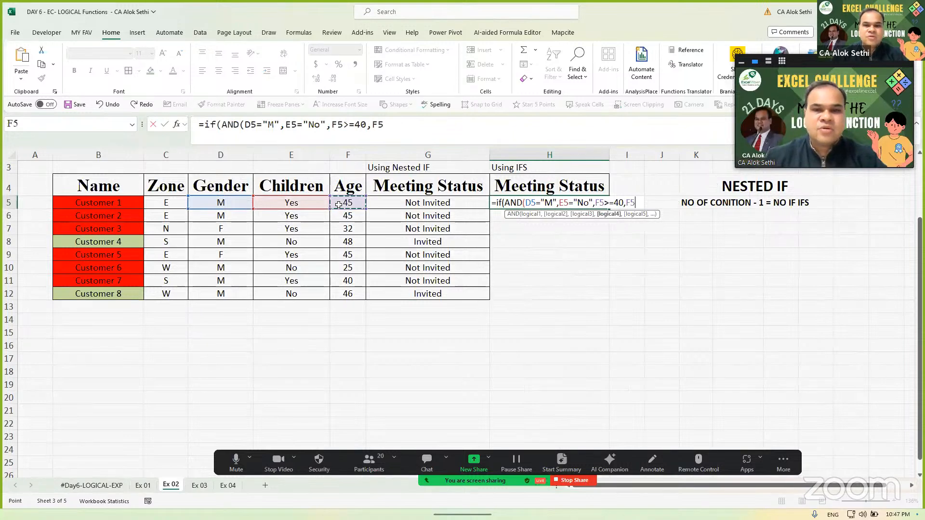
pyautogui.write('<=50')
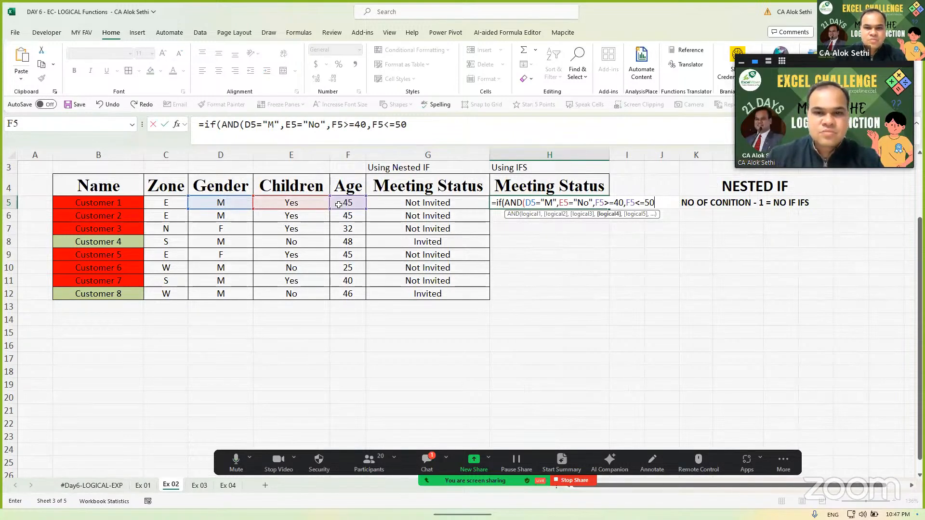
pyautogui.write(')')
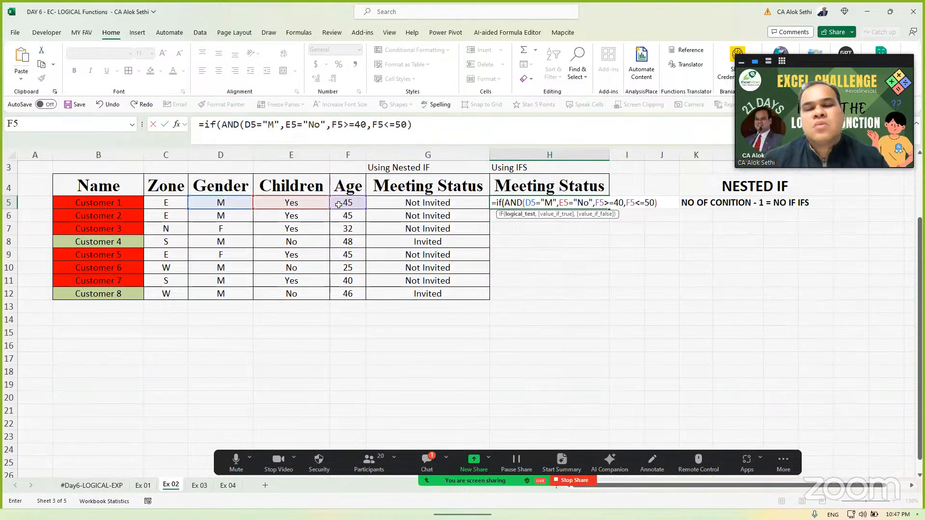
# Step: Dismiss the missing-parenthesis error and delete the old F5 age conditions from H5's formula
pyautogui.press('Return')
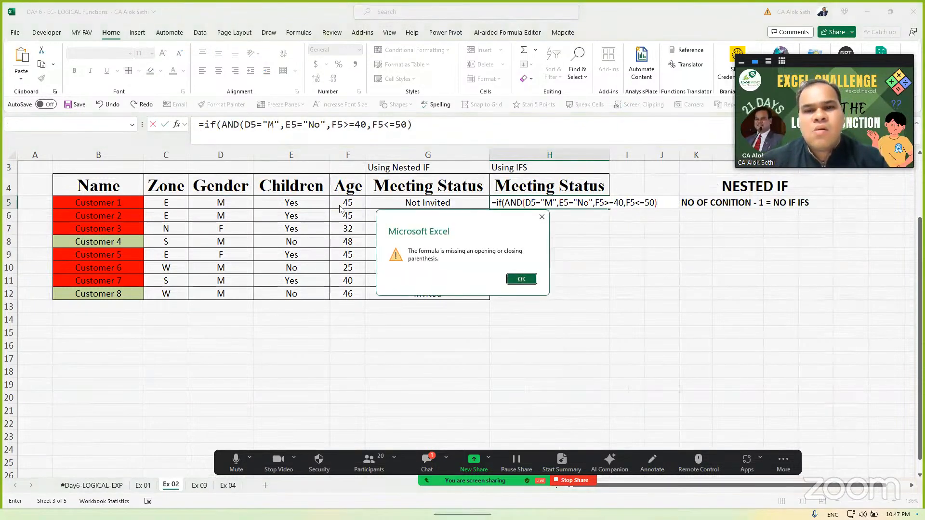
pyautogui.press('Return')
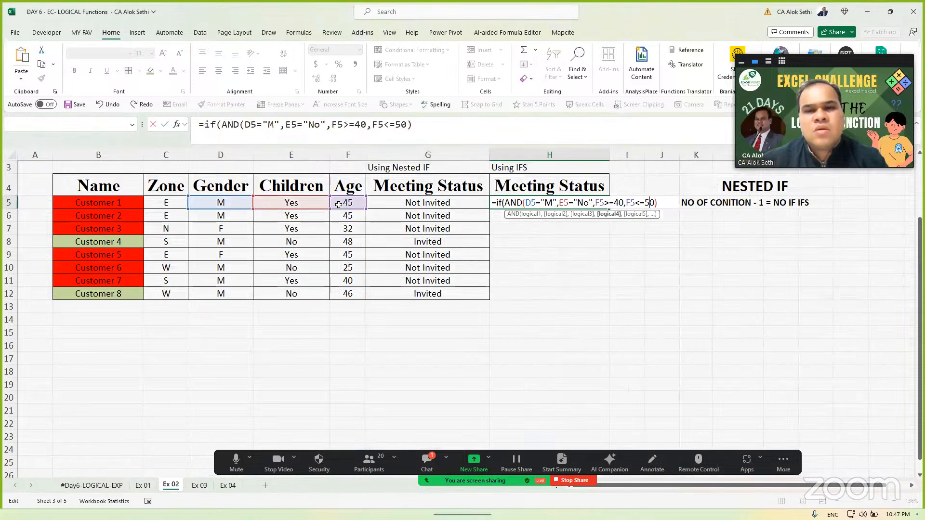
pyautogui.press('Left')
pyautogui.press('Left')
pyautogui.press('Left')
pyautogui.press('Left')
pyautogui.press('Left')
pyautogui.press('Left')
pyautogui.press('Left')
pyautogui.press('Left')
pyautogui.press('Left')
pyautogui.press('Left')
pyautogui.press('Left')
pyautogui.press('Right')
pyautogui.press('Right')
pyautogui.press('Right')
pyautogui.press('Right')
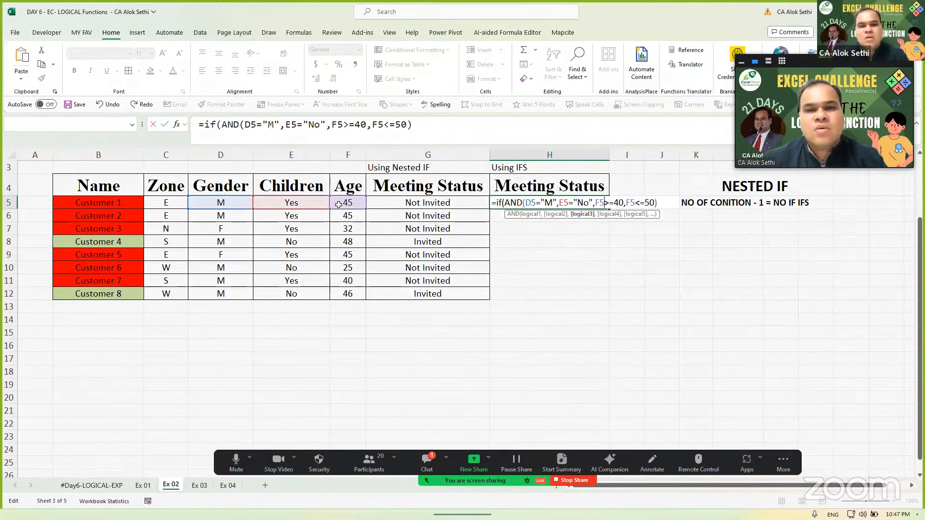
pyautogui.press('BackSpace')
pyautogui.press('BackSpace')
pyautogui.press('Delete')
pyautogui.press('Delete')
pyautogui.press('Delete')
pyautogui.press('Delete')
pyautogui.press('Delete')
pyautogui.press('Delete')
pyautogui.press('Delete')
pyautogui.press('Delete')
pyautogui.press('Delete')
pyautogui.press('Delete')
pyautogui.press('Delete')
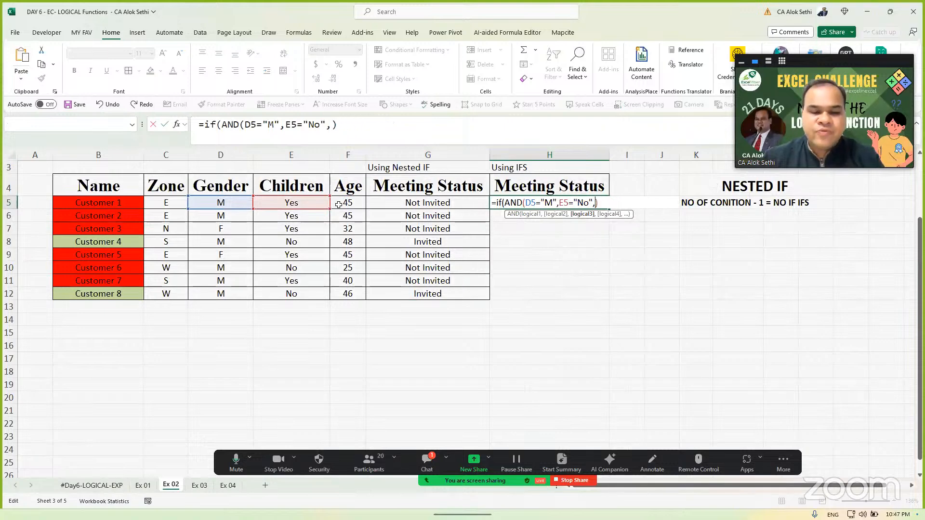
# Step: Retype the age check as the single condition 50<=f5>=40
pyautogui.write('0')
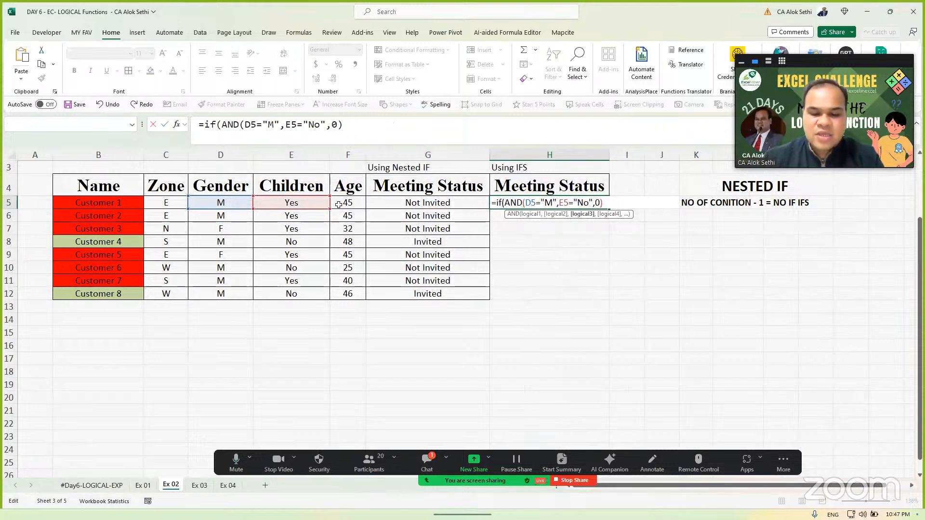
pyautogui.press('BackSpace')
pyautogui.write('50<-')
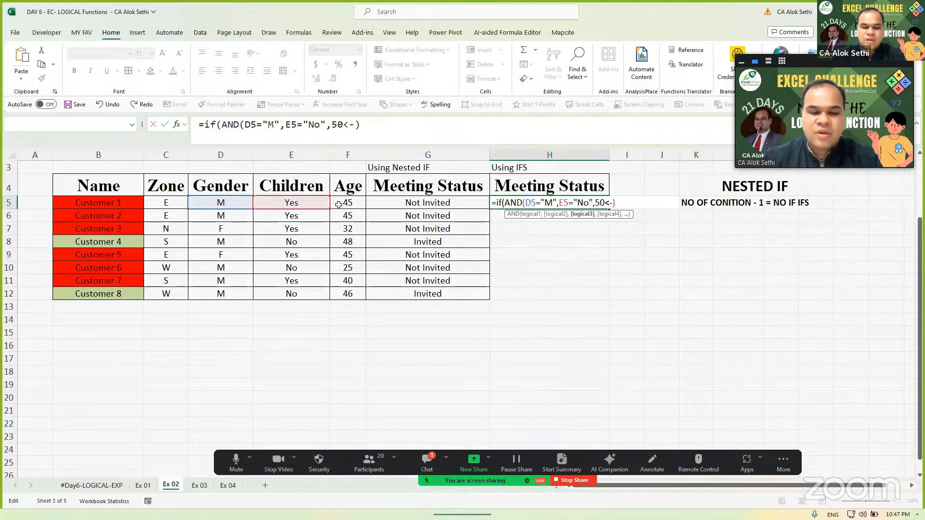
pyautogui.write('f')
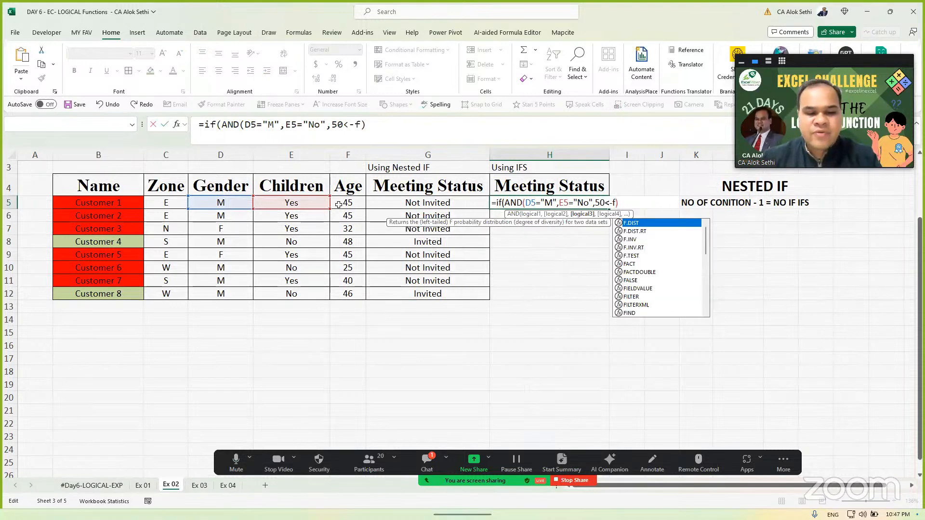
pyautogui.write('5')
pyautogui.press('BackSpace')
pyautogui.press('BackSpace')
pyautogui.press('BackSpace')
pyautogui.write('f')
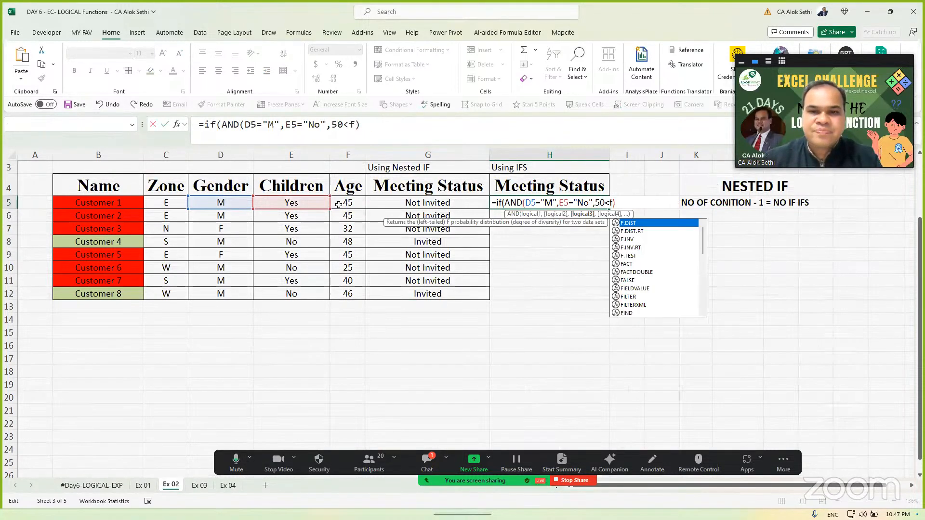
pyautogui.press('BackSpace')
pyautogui.write('=f5')
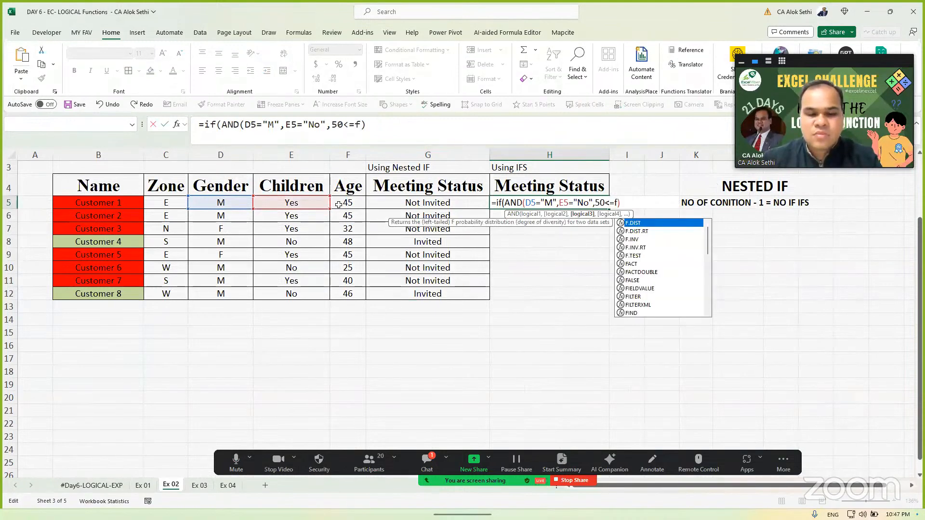
pyautogui.write('>=40')
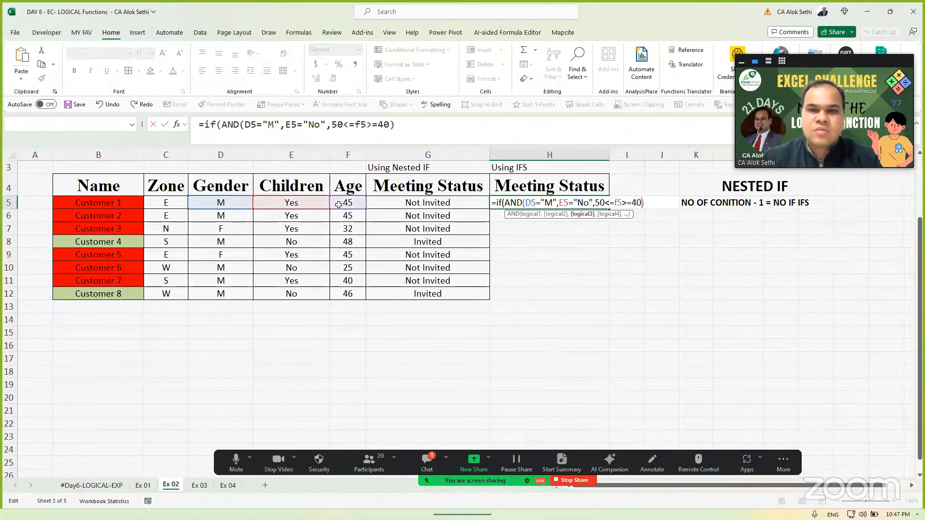
pyautogui.write(',')
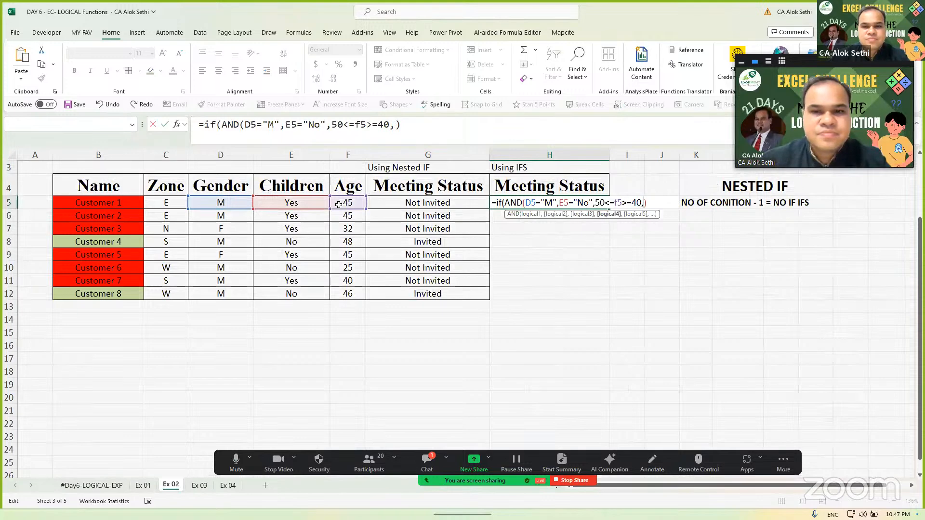
pyautogui.press('BackSpace')
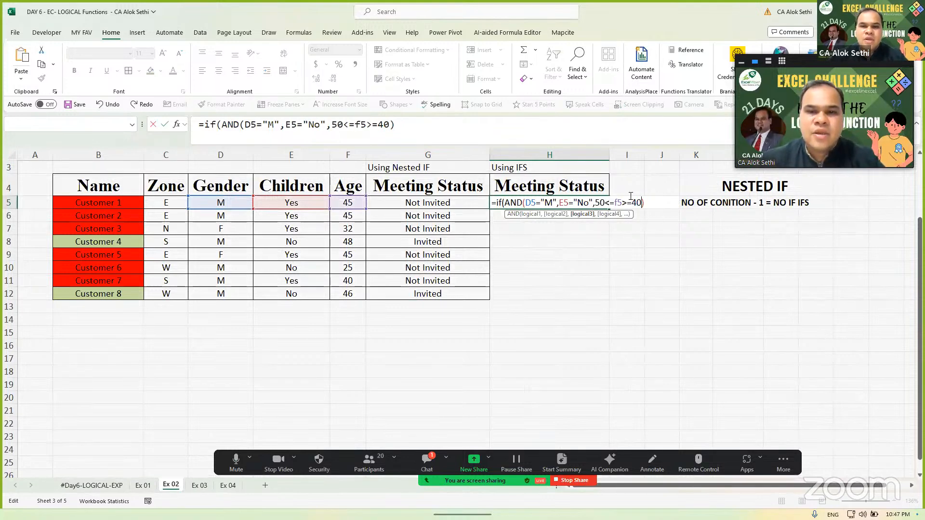
# Step: Finish H5's IF formula to return "Invited" or "Not Invited" and commit it
pyautogui.write(')')
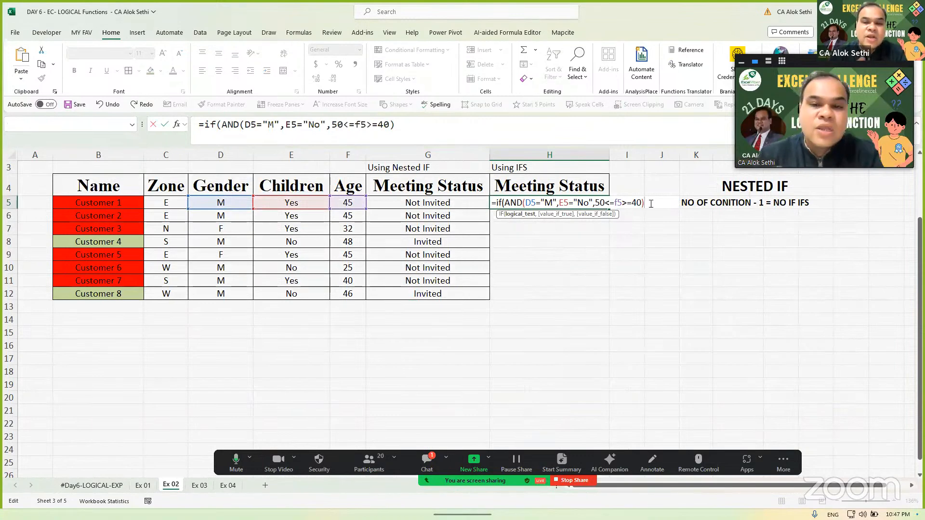
pyautogui.write(',"')
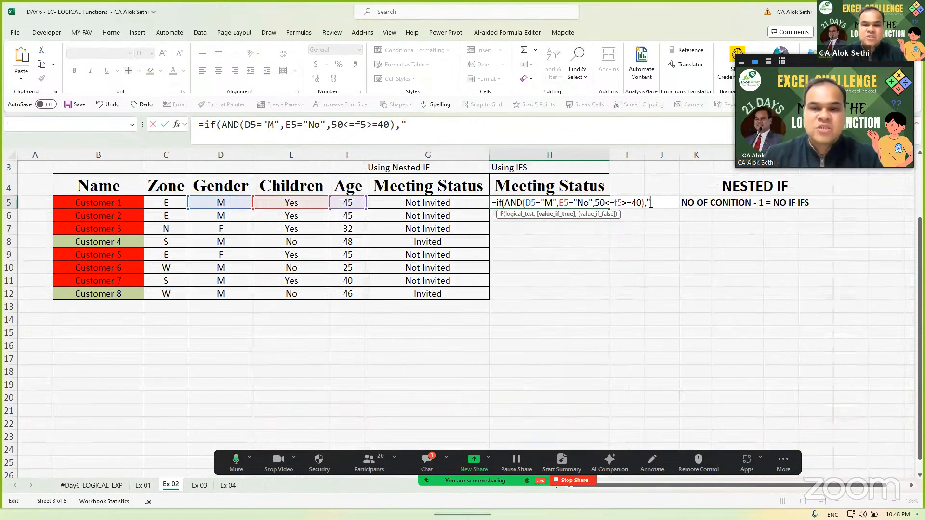
pyautogui.write('Invtied')
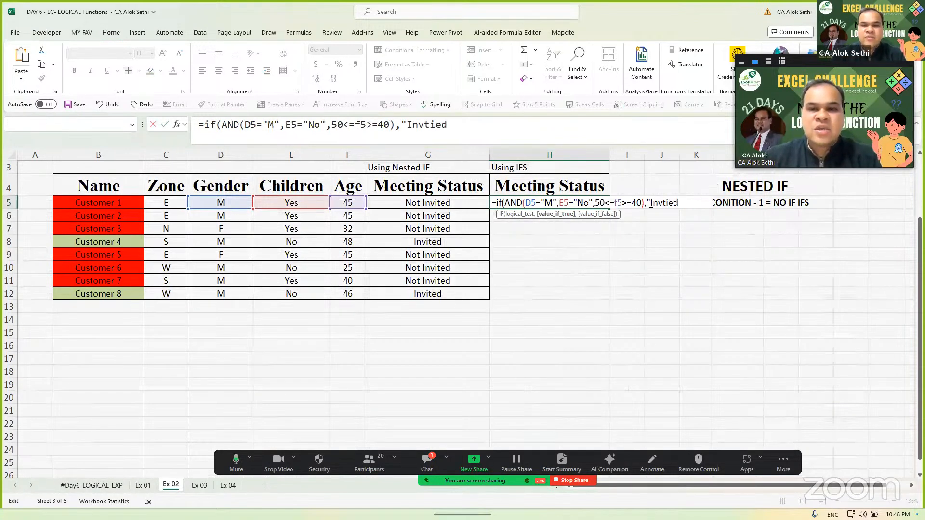
pyautogui.press('BackSpace')
pyautogui.press('BackSpace')
pyautogui.press('BackSpace')
pyautogui.press('BackSpace')
pyautogui.write('ited')
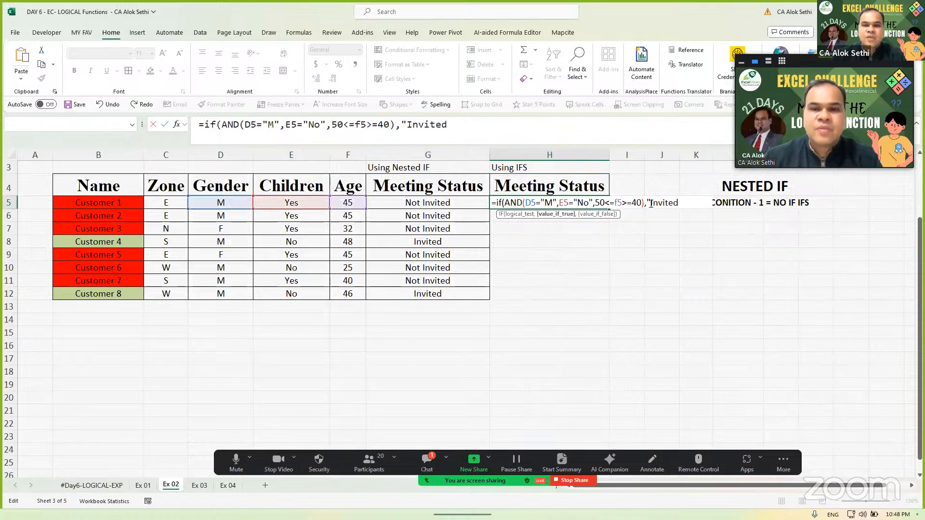
pyautogui.write('"')
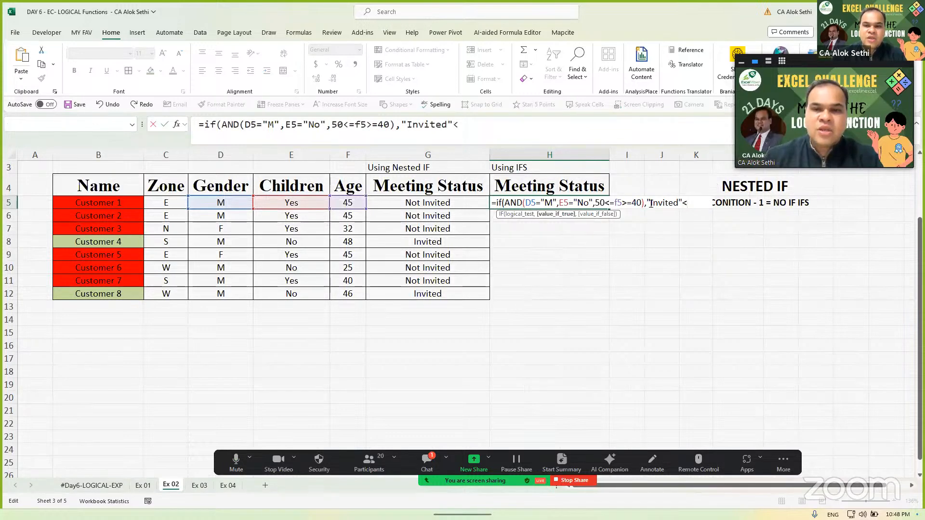
pyautogui.write(',"Not')
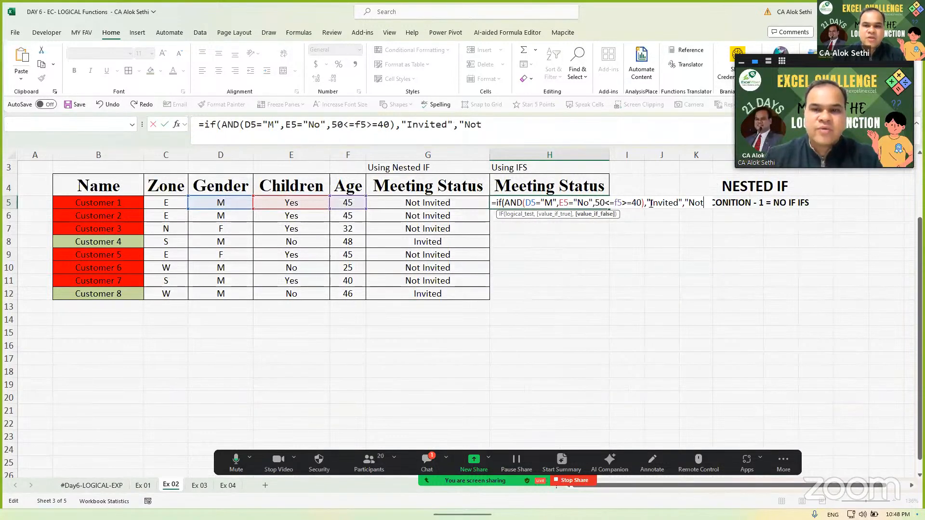
pyautogui.write(' Invited")')
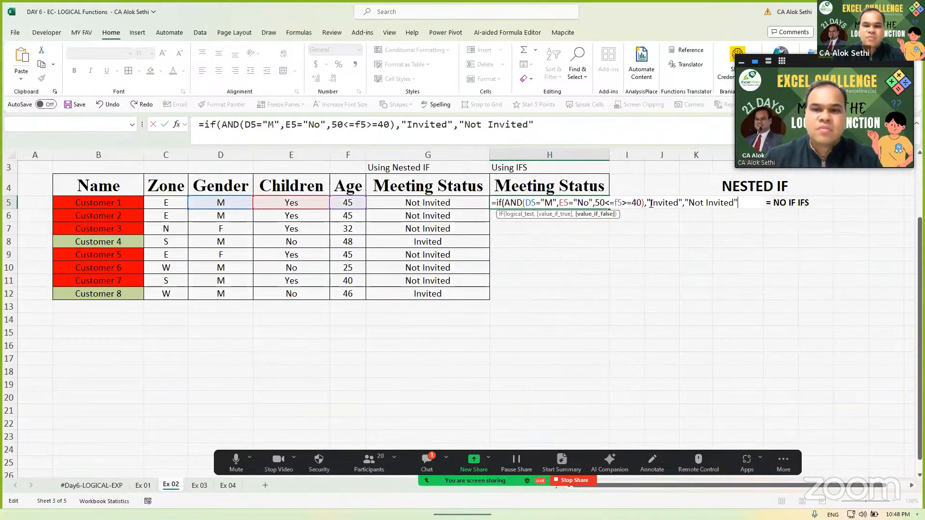
pyautogui.press('Return')
pyautogui.press('Return')
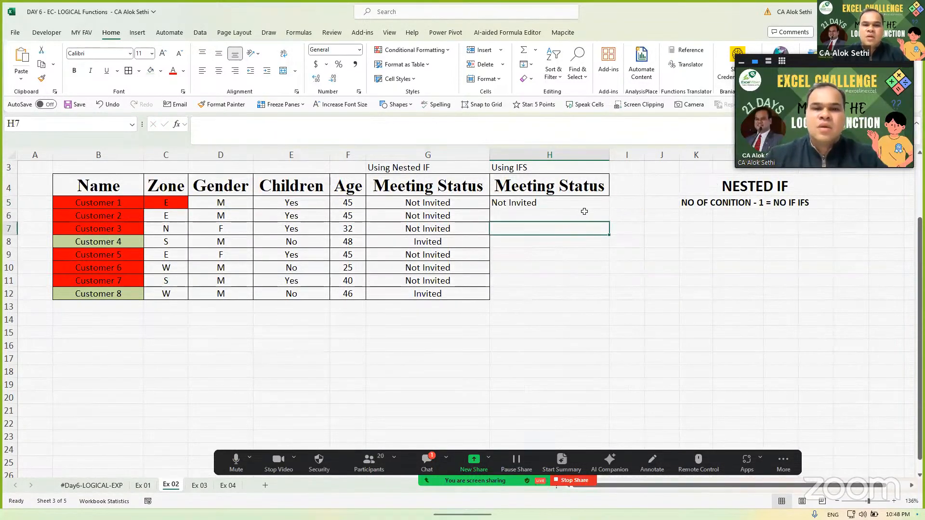
# Step: Fill H5's formula down to H12
pyautogui.click(578, 200)
pyautogui.moveTo(608, 209); pyautogui.dragTo(605, 300)
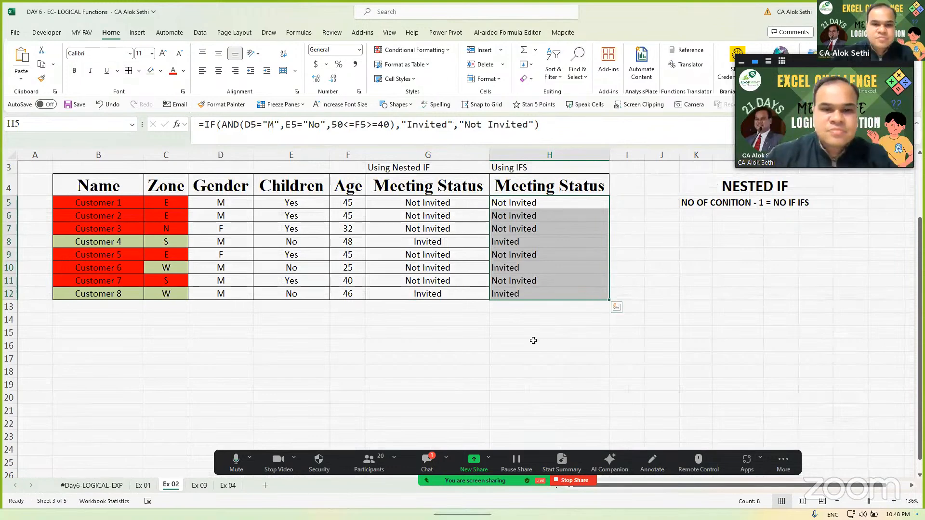
pyautogui.click(533, 341)
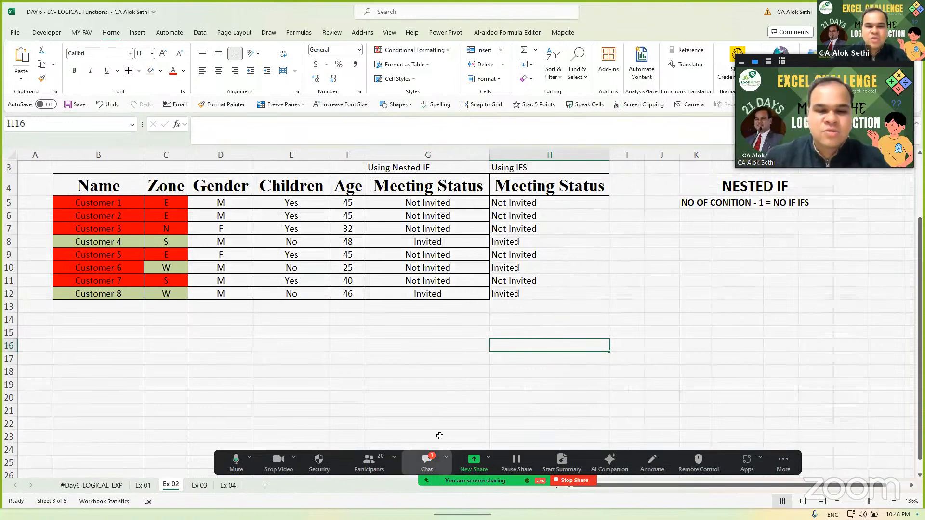
# Step: Copy H5's formula text and post it to everyone in the Zoom meeting chat
pyautogui.click(427, 460)
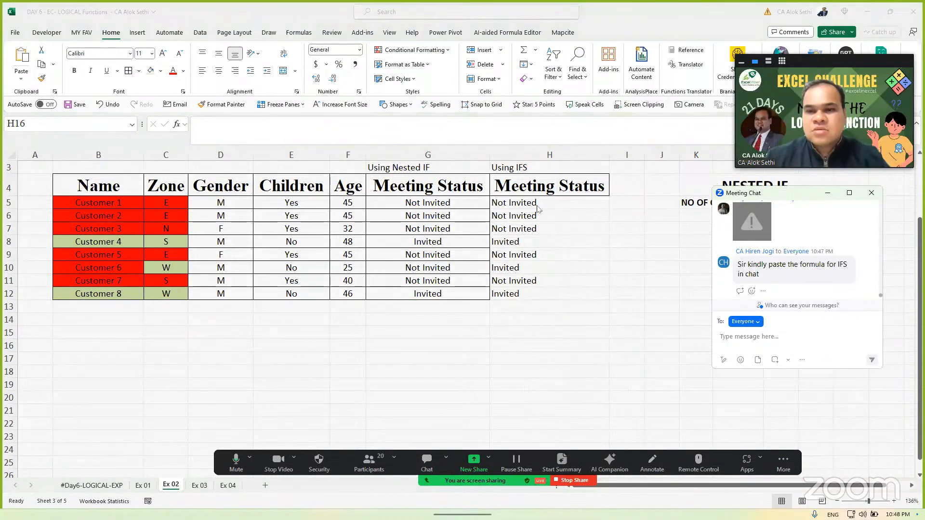
pyautogui.click(536, 204)
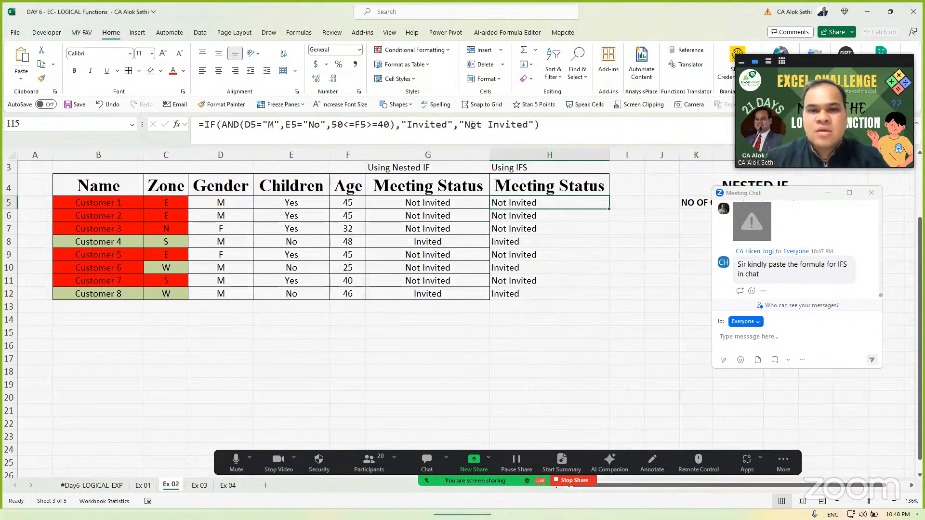
pyautogui.moveTo(541, 125); pyautogui.dragTo(135, 136)
pyautogui.hotkey('ctrl', 'c')
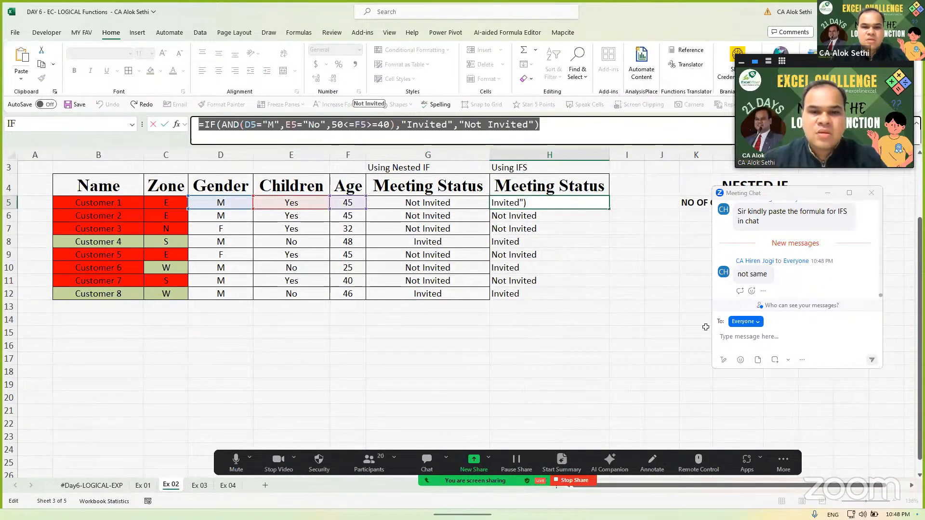
pyautogui.click(748, 337)
pyautogui.hotkey('ctrl', 'v')
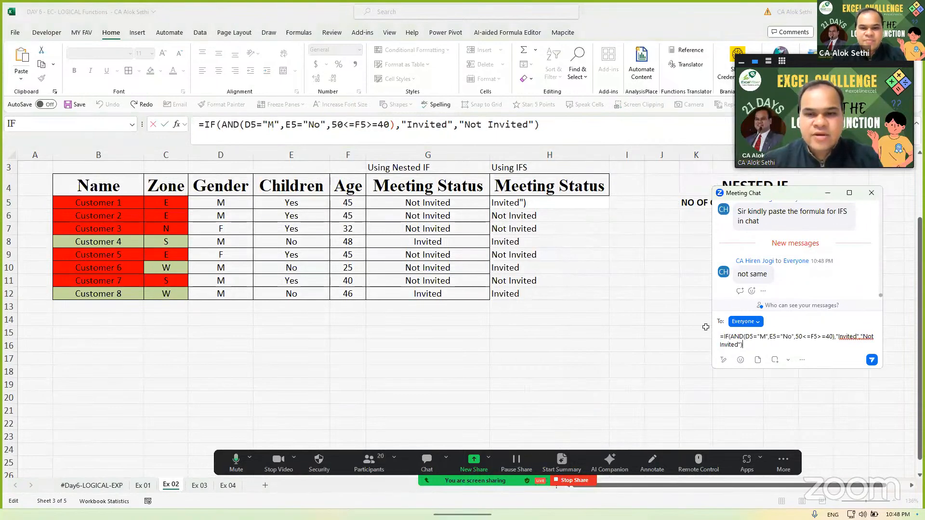
pyautogui.press('Return')
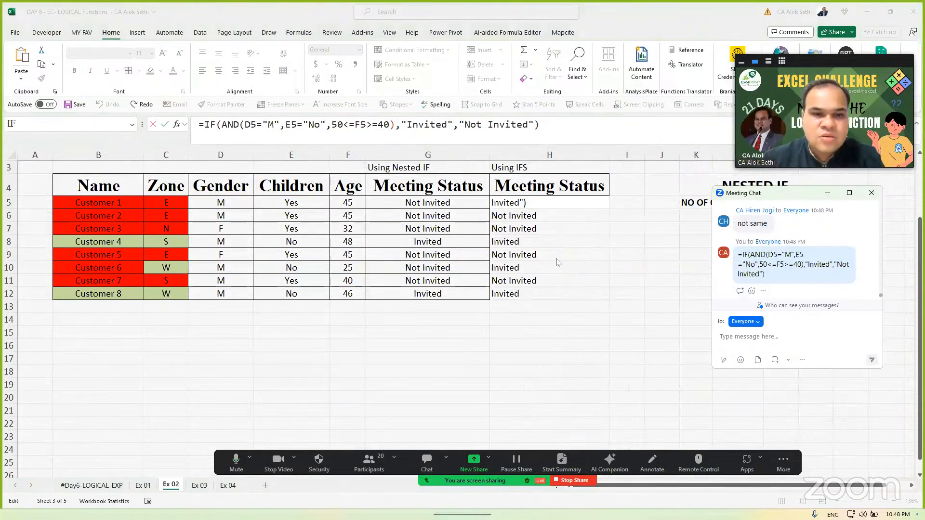
# Step: Back in the workbook, open H10's formula for editing
pyautogui.click(548, 282)
pyautogui.press('Escape')
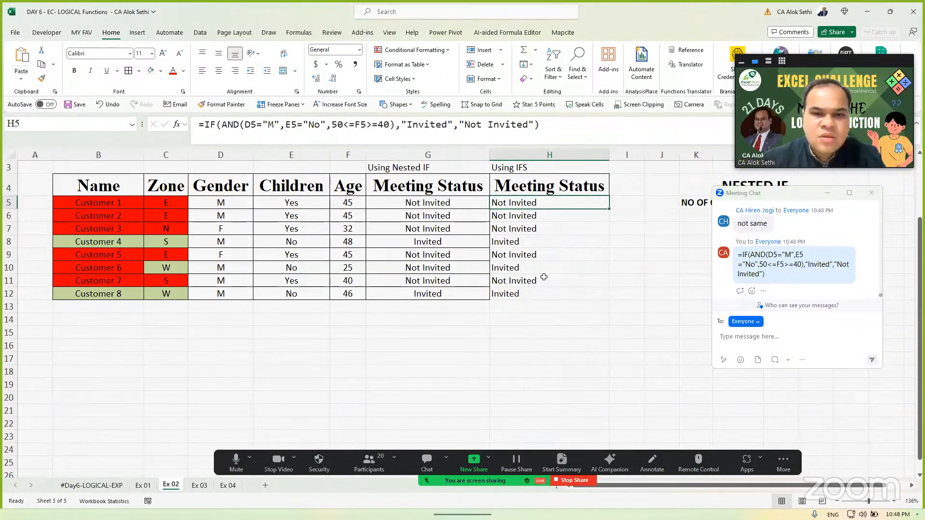
pyautogui.click(548, 282)
pyautogui.press('Up')
pyautogui.press('F2')
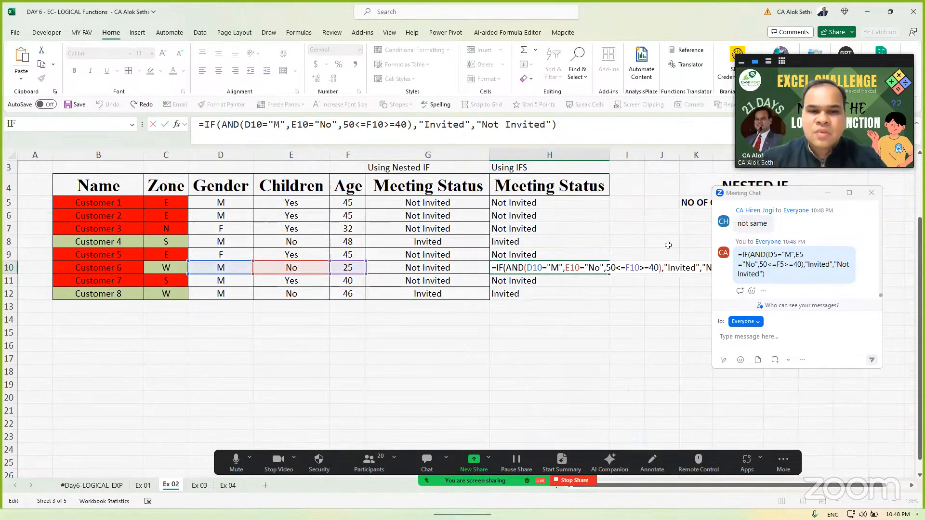
# Step: Close the meeting chat and change H10's lower age bound from 50 to 40
pyautogui.click(871, 193)
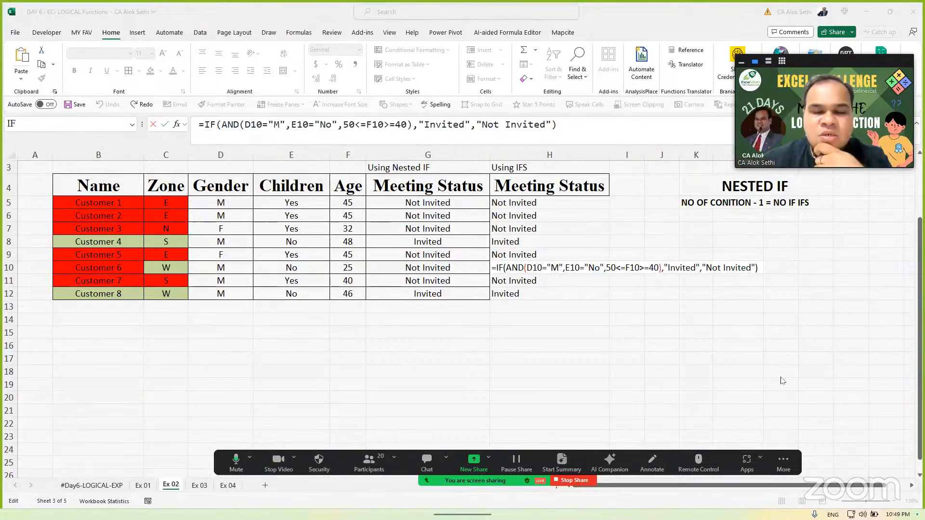
pyautogui.click(633, 271)
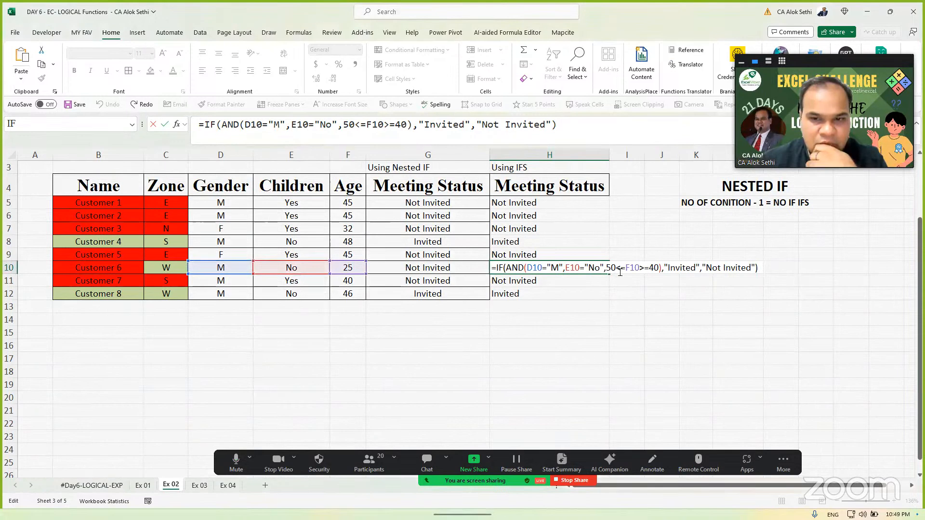
pyautogui.click(618, 271)
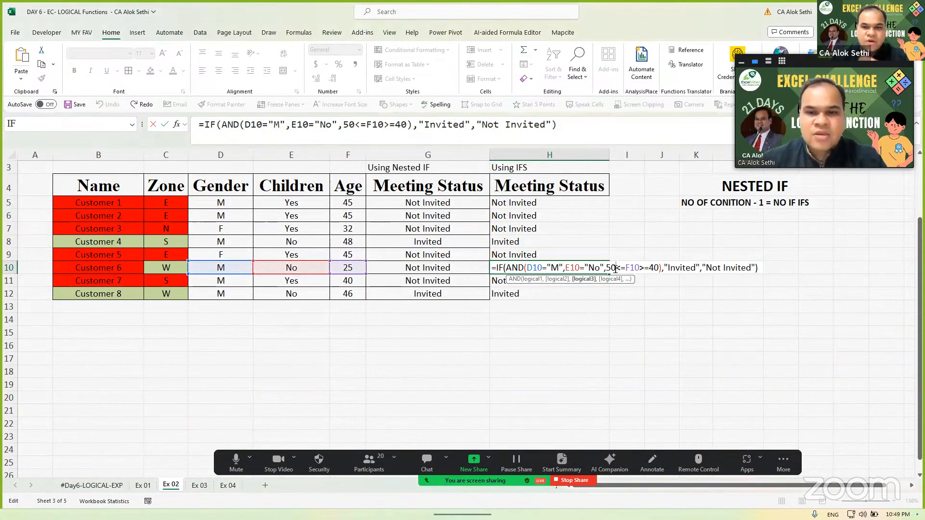
pyautogui.press('BackSpace')
pyautogui.write('4')
# Step: Fix the upper comparison so H10's age test reads 40<=F10<=50, and commit it
pyautogui.press('Right')
pyautogui.press('Right')
pyautogui.press('Right')
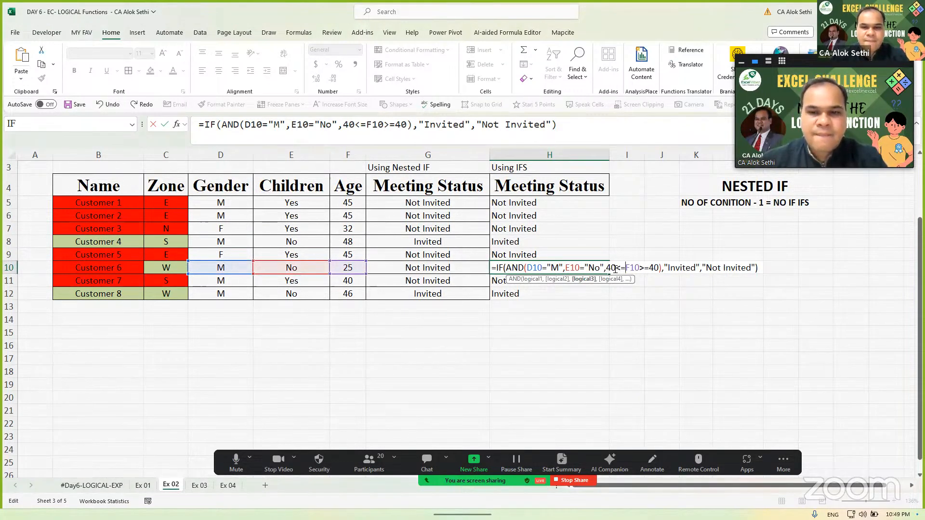
pyautogui.press('Right')
pyautogui.press('Right')
pyautogui.press('Right')
pyautogui.press('Right')
pyautogui.press('Right')
pyautogui.press('Delete')
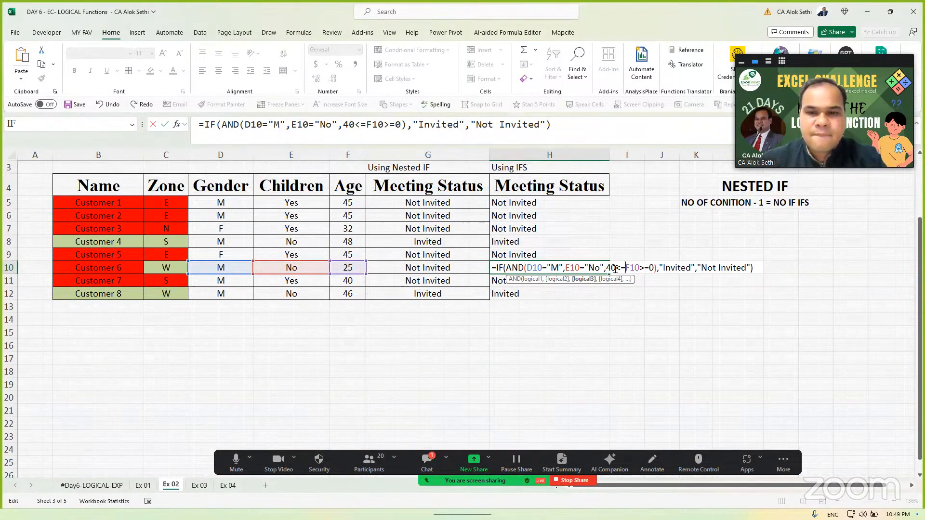
pyautogui.press('Delete')
pyautogui.write('>')
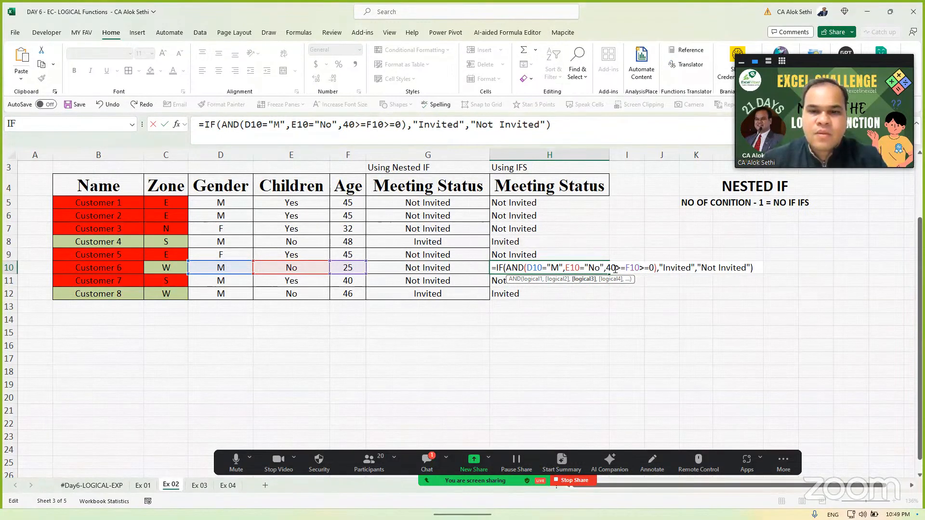
pyautogui.press('BackSpace')
pyautogui.write('<')
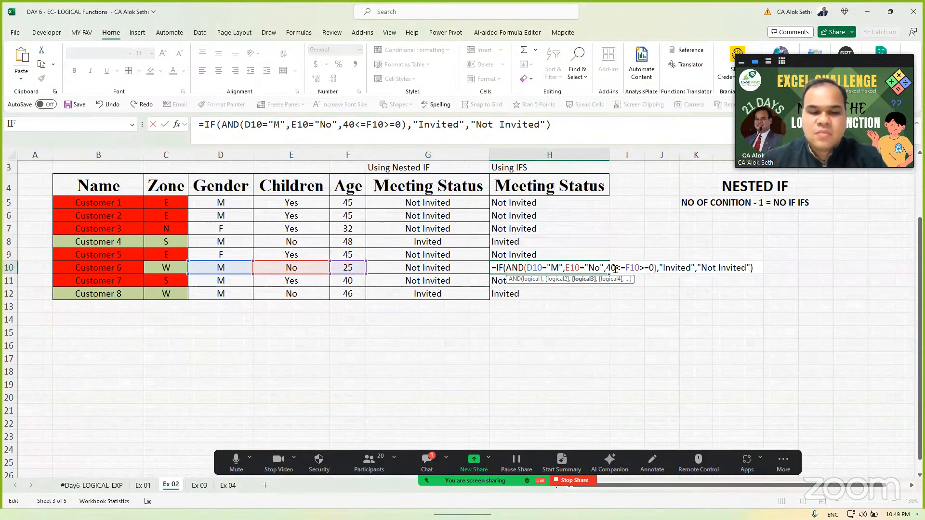
pyautogui.write('5')
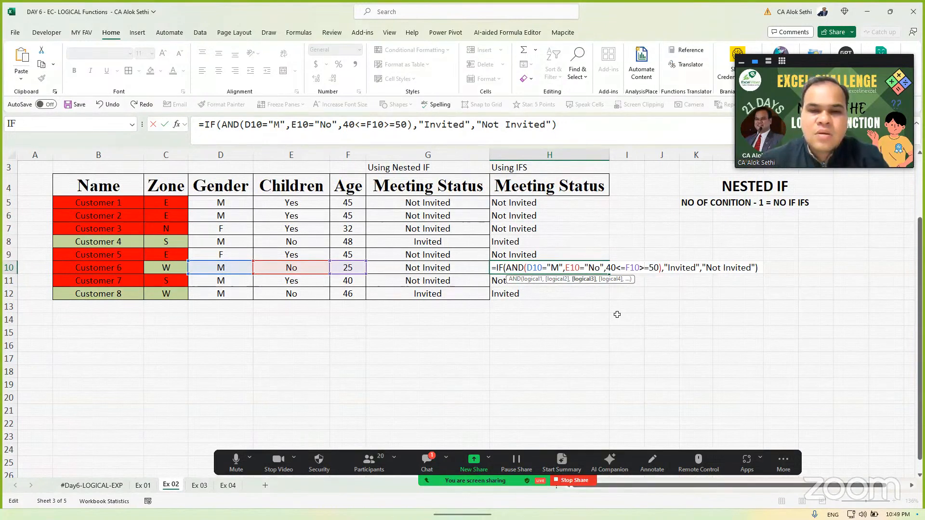
pyautogui.write('<')
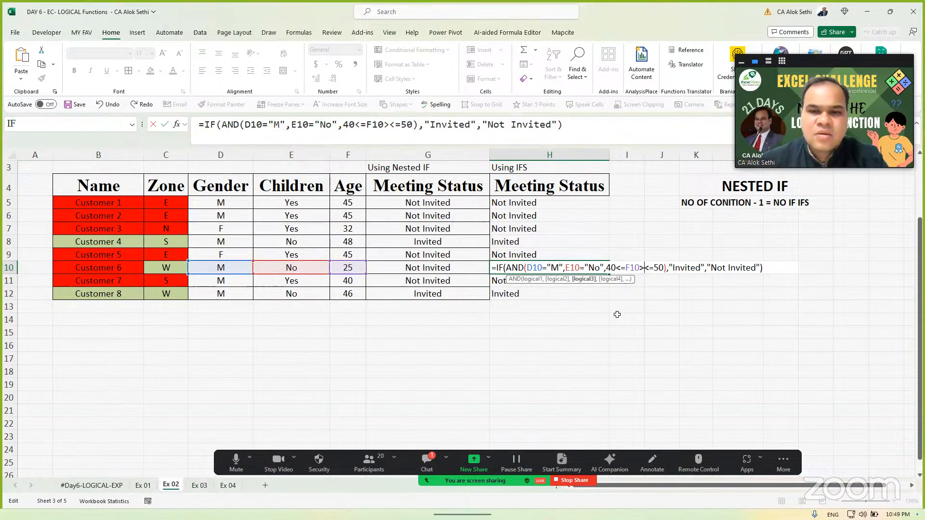
pyautogui.press('BackSpace')
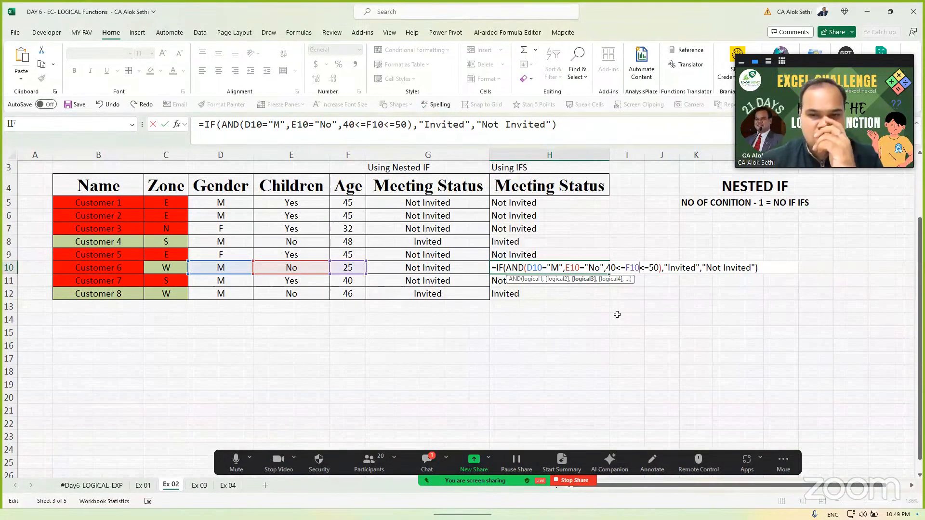
pyautogui.press('Return')
pyautogui.press('Up')
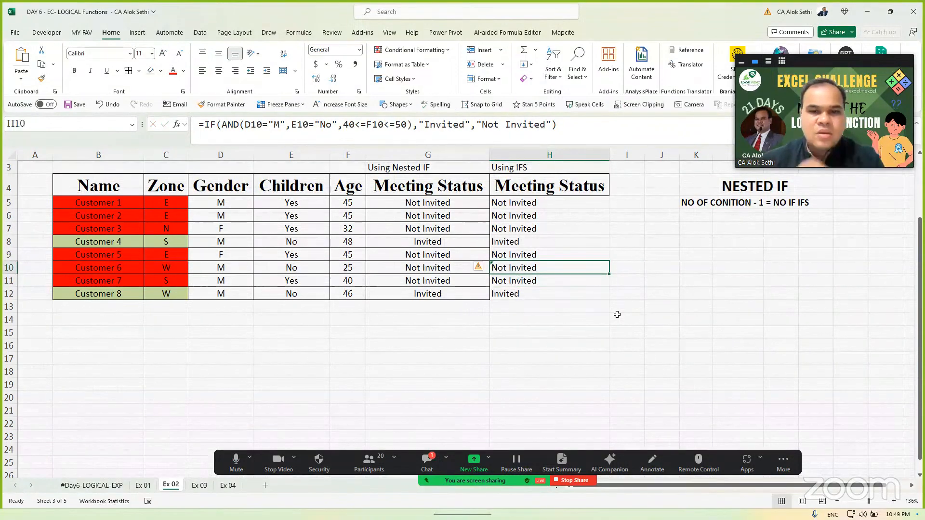
# Step: Copy H10's formula and paste it into H5:H12
pyautogui.press('F2')
pyautogui.press('Escape')
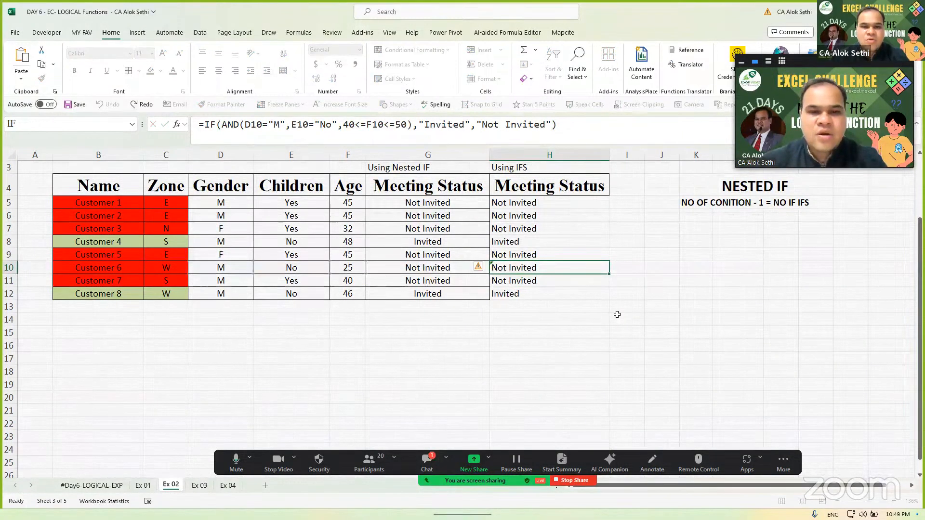
pyautogui.hotkey('ctrl', 'c')
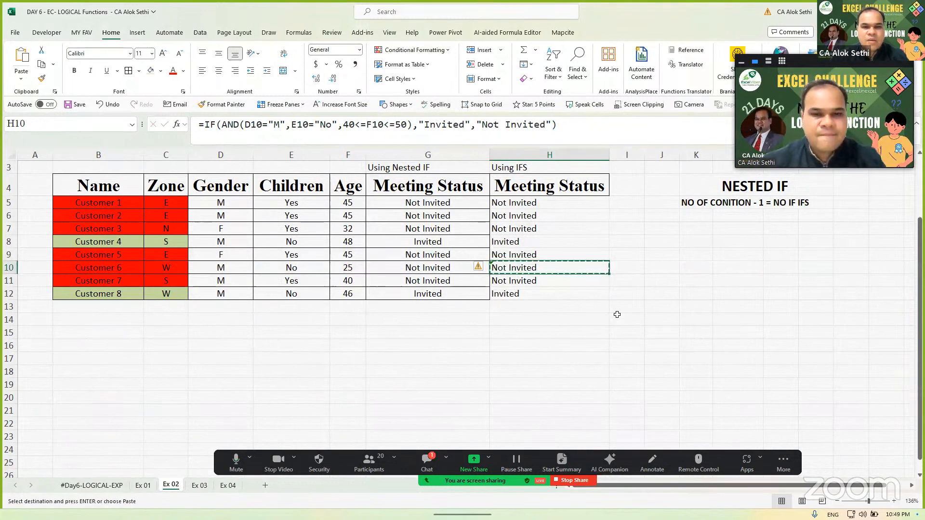
pyautogui.press('Up')
pyautogui.press('Up')
pyautogui.press('Up')
pyautogui.press('Up')
pyautogui.press('Up')
pyautogui.hotkey('shift', 'Down')
pyautogui.hotkey('shift', 'Down')
pyautogui.hotkey('shift', 'Down')
pyautogui.hotkey('shift', 'Down')
pyautogui.hotkey('shift', 'Down')
pyautogui.hotkey('shift', 'Down')
pyautogui.hotkey('shift', 'Down')
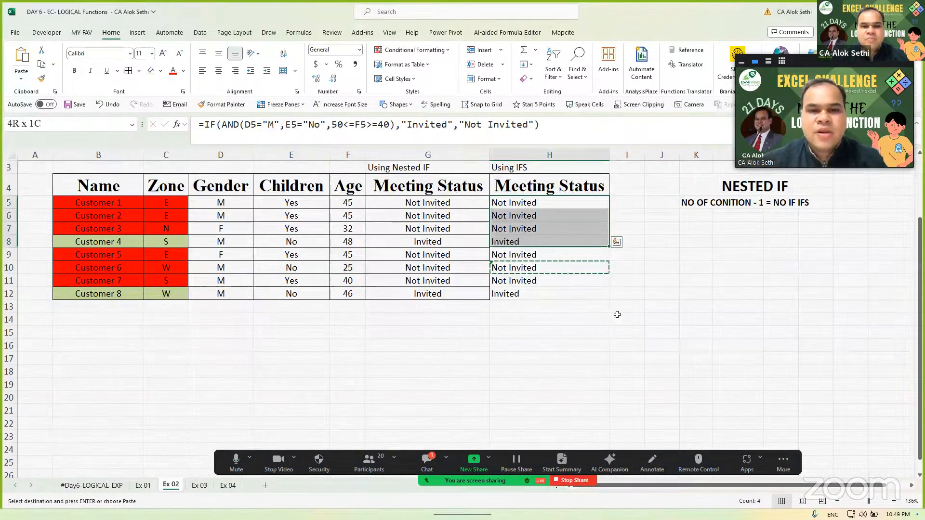
pyautogui.hotkey('ctrl', 'v')
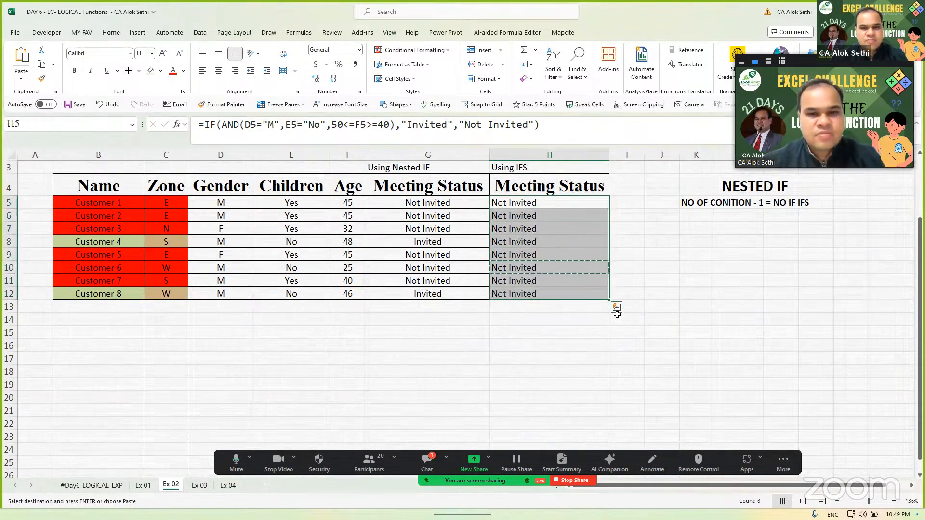
pyautogui.press('Escape')
pyautogui.press('Up')
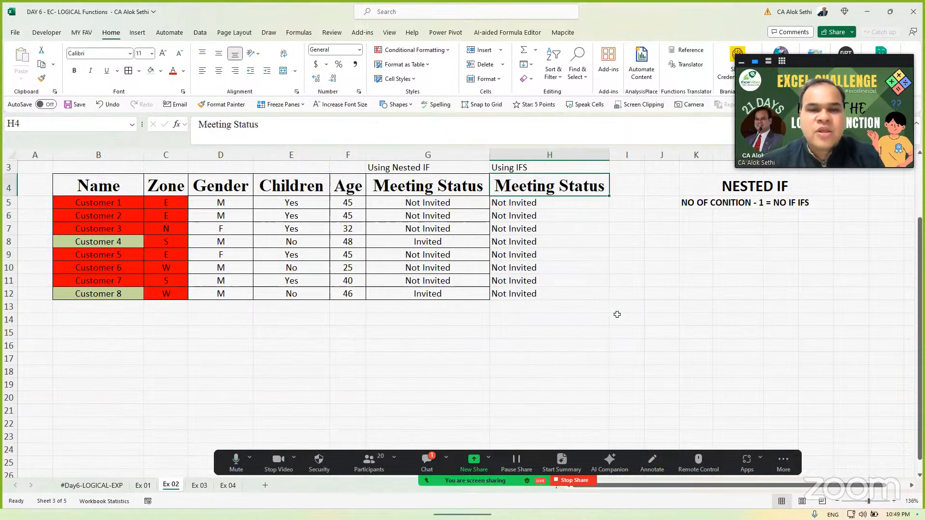
pyautogui.press('Down')
# Step: Change the sign after 40 in H5's age test to > and fill down H5:H12
pyautogui.press('F2')
pyautogui.press('Left')
pyautogui.press('Left')
pyautogui.press('Left')
pyautogui.press('Left')
pyautogui.press('Left')
pyautogui.press('Left')
pyautogui.press('Left')
pyautogui.press('Left')
pyautogui.press('Left')
pyautogui.press('Left')
pyautogui.press('Left')
pyautogui.press('Left')
pyautogui.press('Left')
pyautogui.press('Left')
pyautogui.press('Left')
pyautogui.press('Left')
pyautogui.press('Left')
pyautogui.press('Left')
pyautogui.press('Left')
pyautogui.press('Left')
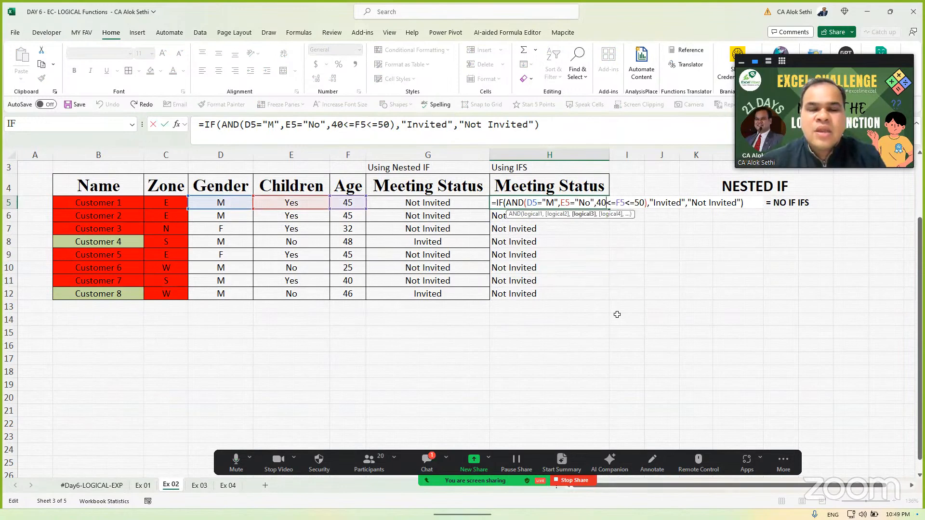
pyautogui.press('Delete')
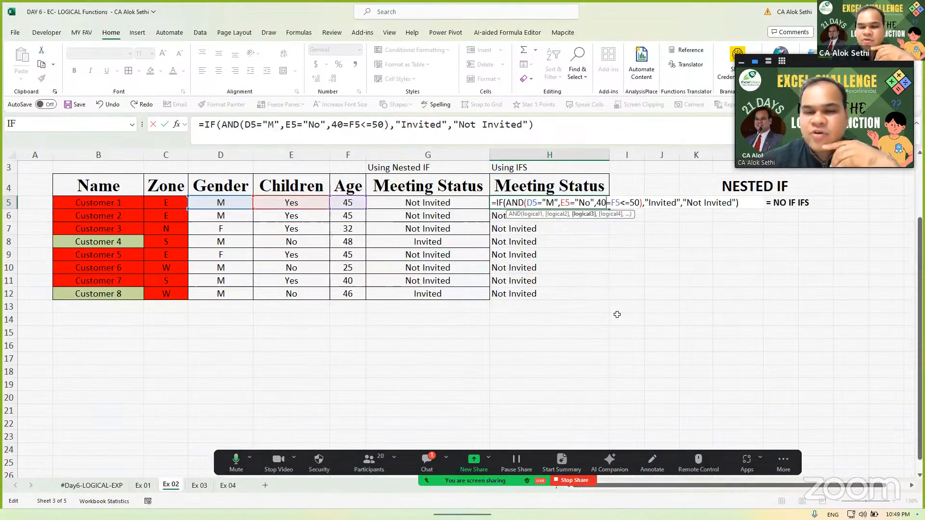
pyautogui.write('>')
pyautogui.press('Return')
pyautogui.press('Up')
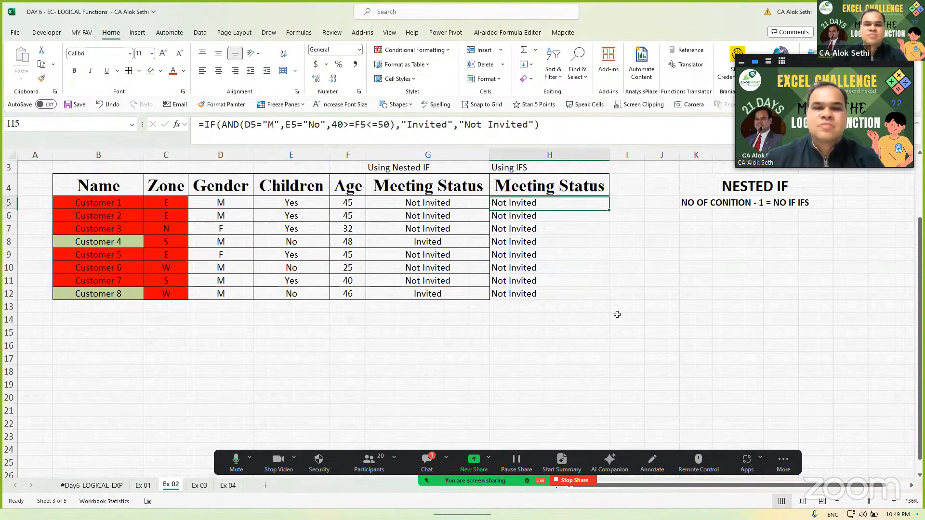
pyautogui.hotkey('shift', 'Down')
pyautogui.hotkey('shift', 'Down')
pyautogui.hotkey('shift', 'Down')
pyautogui.hotkey('shift', 'Down')
pyautogui.hotkey('shift', 'Down')
pyautogui.hotkey('shift', 'Down')
pyautogui.hotkey('shift', 'Down')
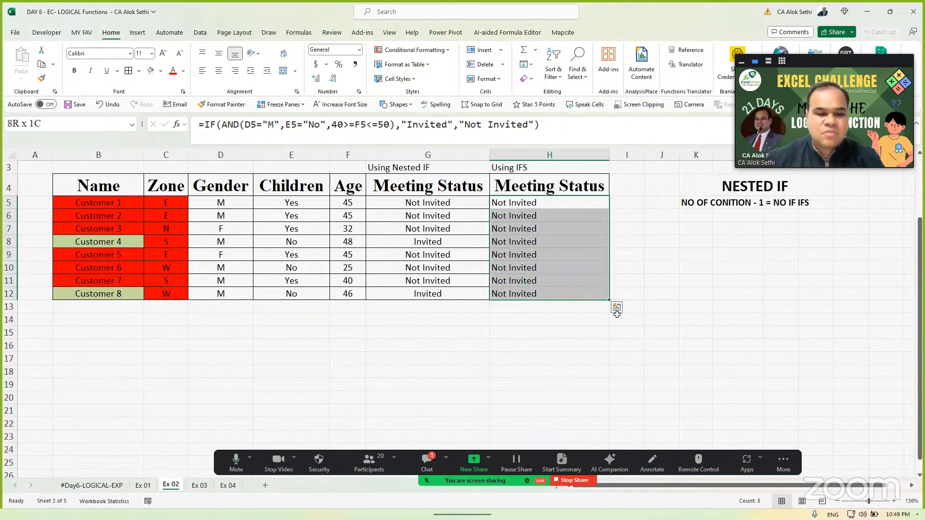
pyautogui.hotkey('ctrl', 'd')
pyautogui.press('Down')
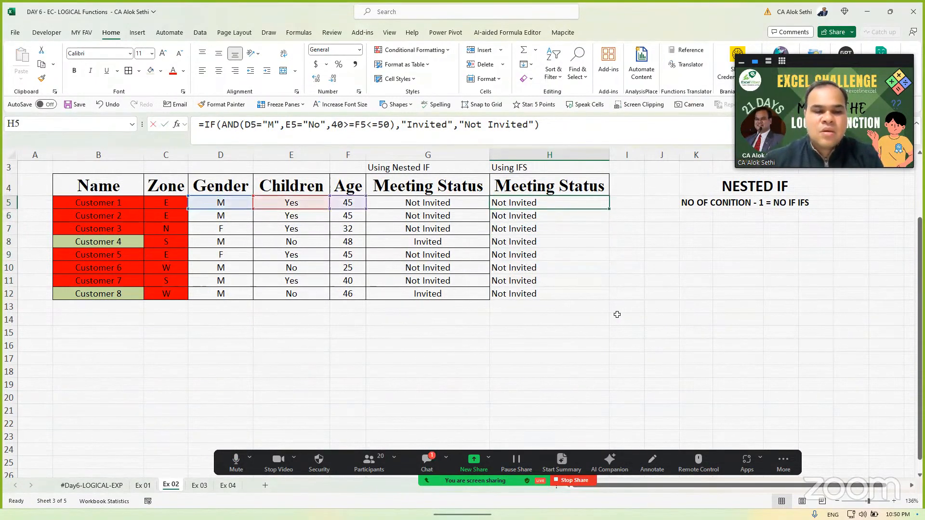
# Step: Edit H5 again, making the sign after 40 < and the sign before =50 >
pyautogui.press('F2')
pyautogui.press('Left')
pyautogui.press('Left')
pyautogui.press('Left')
pyautogui.press('Left')
pyautogui.press('Left')
pyautogui.press('Left')
pyautogui.press('Left')
pyautogui.press('Left')
pyautogui.press('Left')
pyautogui.press('Left')
pyautogui.press('Left')
pyautogui.press('Left')
pyautogui.press('Left')
pyautogui.press('Left')
pyautogui.press('Left')
pyautogui.press('Left')
pyautogui.press('Left')
pyautogui.press('Left')
pyautogui.press('Left')
pyautogui.press('Left')
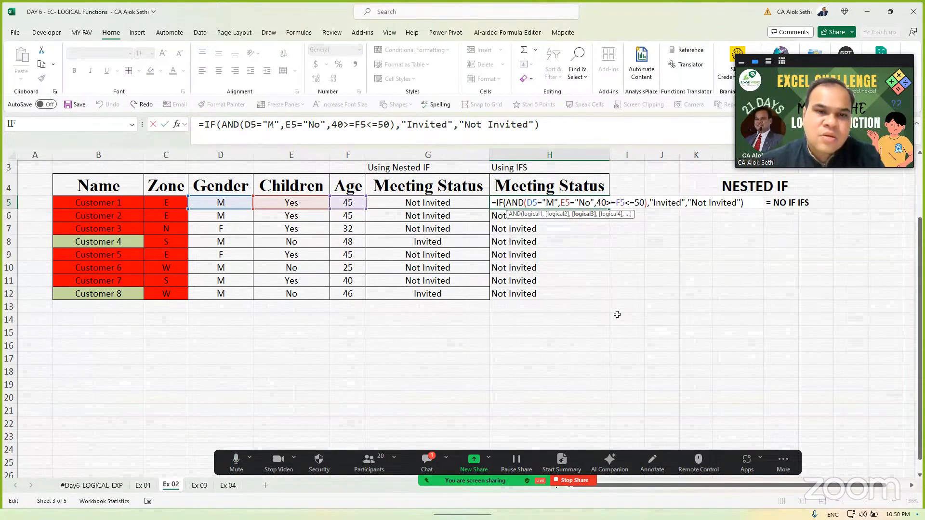
pyautogui.press('BackSpace')
pyautogui.write('<')
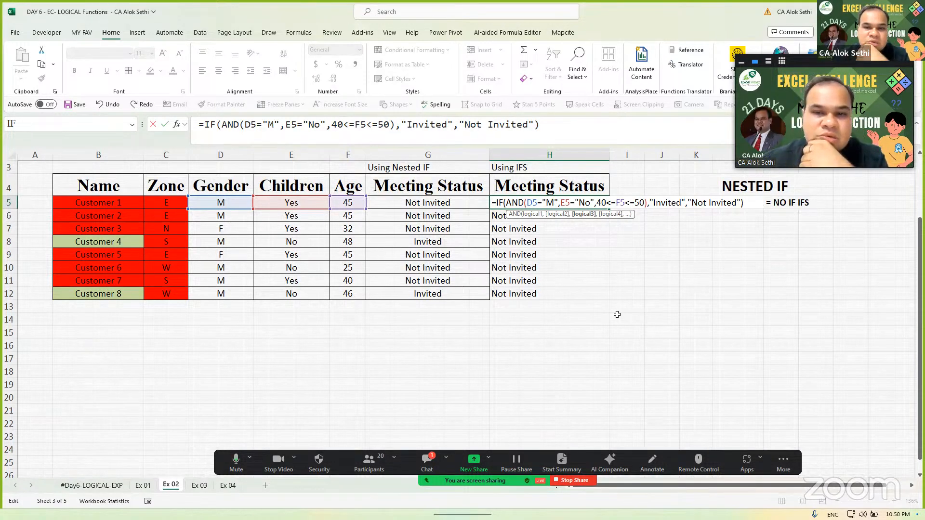
pyautogui.press('BackSpace')
pyautogui.write('>')
pyautogui.hotkey('ctrl', 'Return')
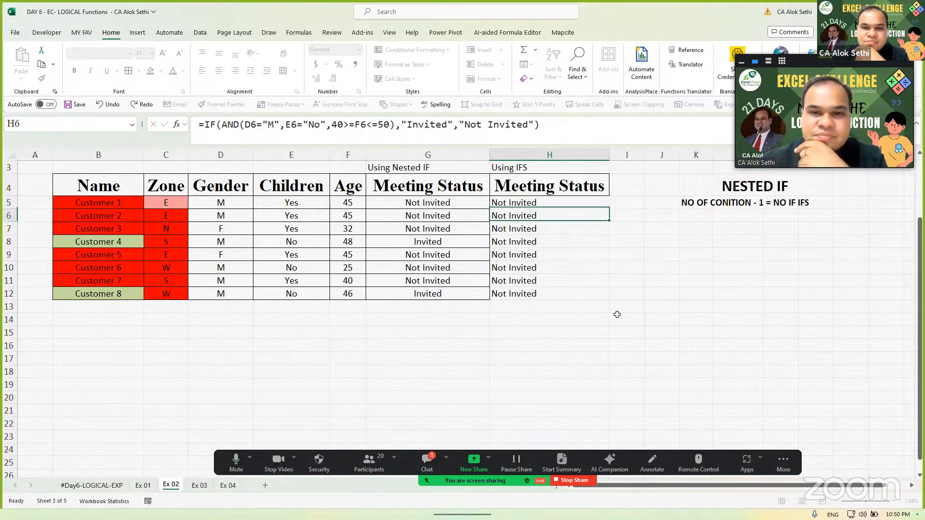
# Step: Fill H5's formula down H5:H12 with Ctrl+D
pyautogui.hotkey('shift', 'Down')
pyautogui.hotkey('shift', 'Down')
pyautogui.hotkey('shift', 'Down')
pyautogui.hotkey('shift', 'Down')
pyautogui.hotkey('shift', 'Down')
pyautogui.hotkey('shift', 'Down')
pyautogui.hotkey('shift', 'Down')
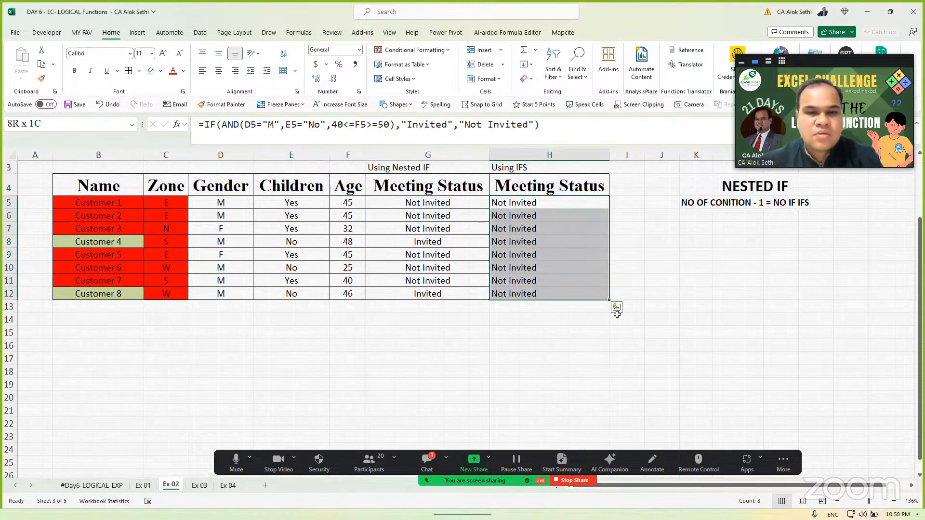
pyautogui.hotkey('ctrl', 'd')
pyautogui.press('Up')
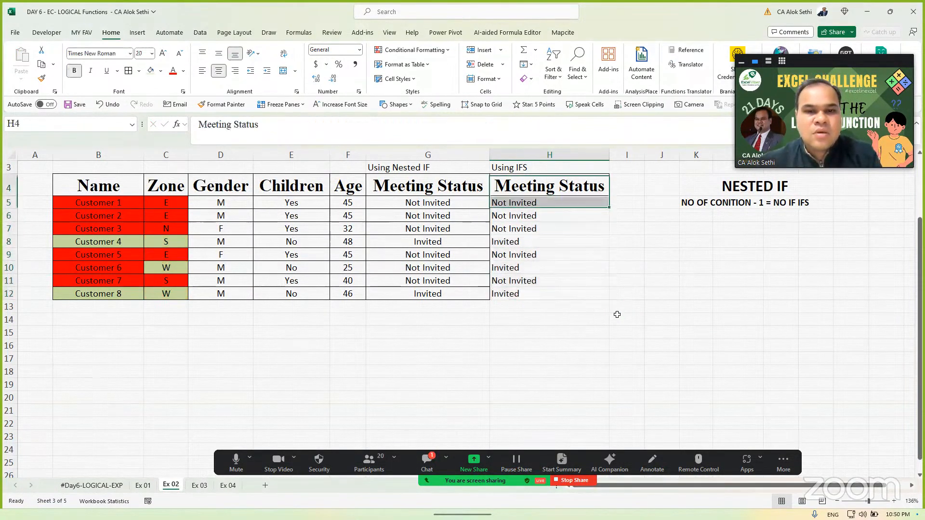
pyautogui.press('Down')
# Step: Correct H5's age test to 40<=F5<=50
pyautogui.press('F2')
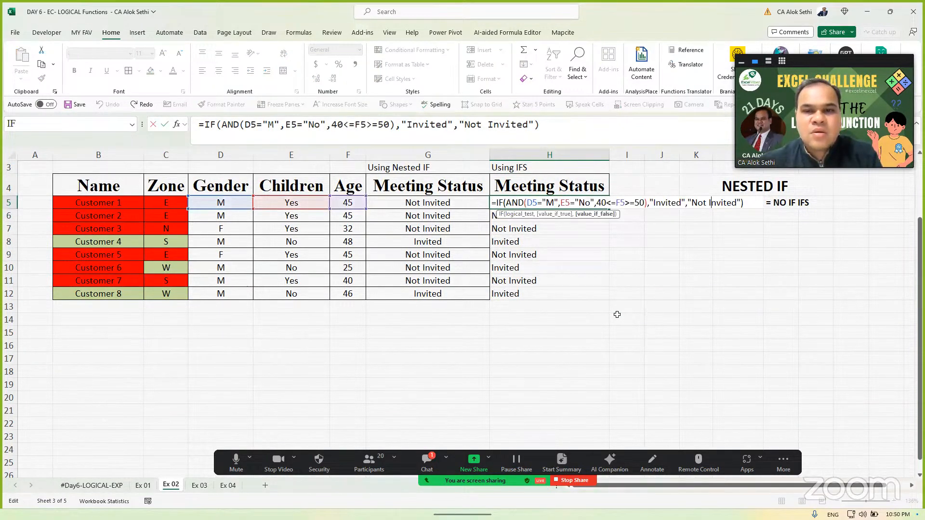
pyautogui.press('Left')
pyautogui.press('Left')
pyautogui.press('Left')
pyautogui.press('Left')
pyautogui.press('Left')
pyautogui.press('Left')
pyautogui.press('Left')
pyautogui.press('Left')
pyautogui.press('Left')
pyautogui.press('Left')
pyautogui.press('Left')
pyautogui.press('Left')
pyautogui.press('Left')
pyautogui.press('Left')
pyautogui.press('Left')
pyautogui.press('Left')
pyautogui.press('Left')
pyautogui.press('Left')
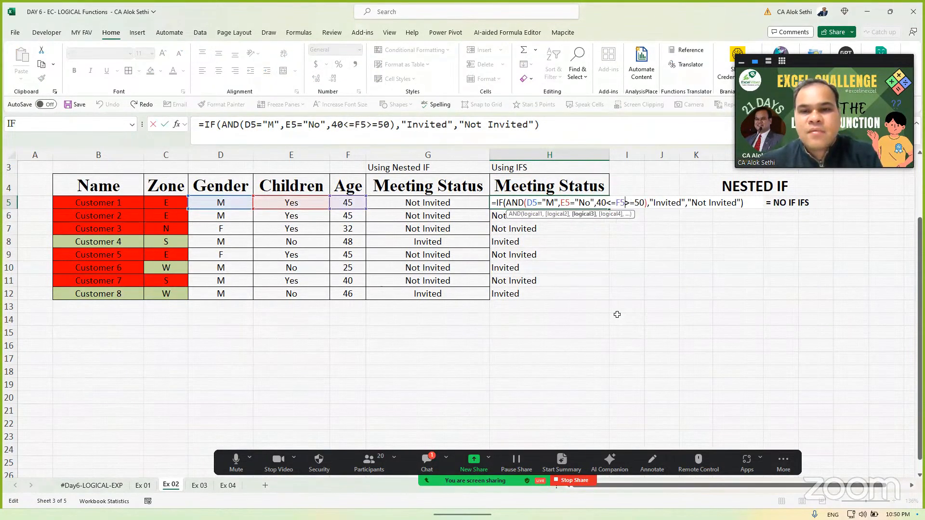
pyautogui.press('BackSpace')
pyautogui.write('<')
pyautogui.press('Return')
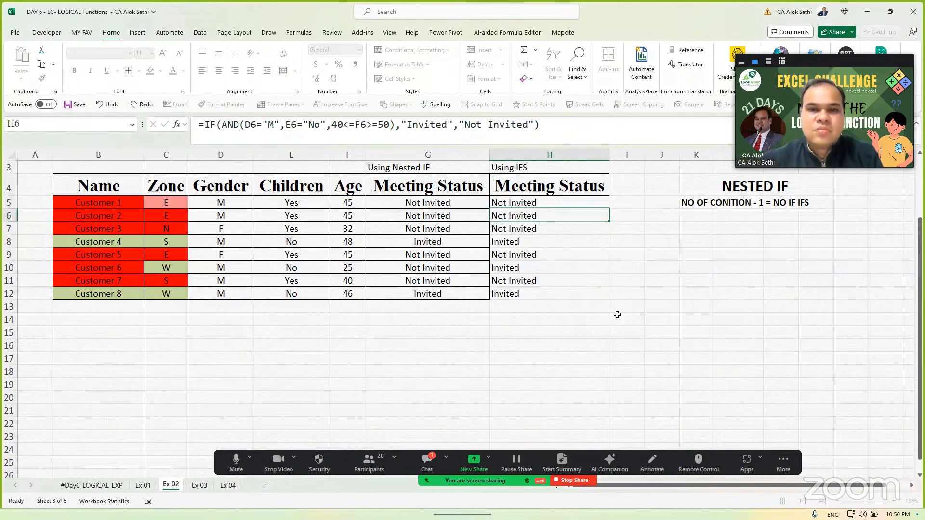
# Step: Fill the corrected formula down H5:H12, check the results, and reopen H5
pyautogui.press('Up')
pyautogui.hotkey('shift', 'Down')
pyautogui.hotkey('shift', 'Down')
pyautogui.hotkey('shift', 'Down')
pyautogui.hotkey('shift', 'Down')
pyautogui.hotkey('shift', 'Down')
pyautogui.hotkey('shift', 'Down')
pyautogui.hotkey('shift', 'Down')
pyautogui.hotkey('shift', 'Down')
pyautogui.hotkey('shift', 'Down')
pyautogui.hotkey('shift', 'Down')
pyautogui.hotkey('shift', 'Up')
pyautogui.hotkey('shift', 'Up')
pyautogui.hotkey('shift', 'Up')
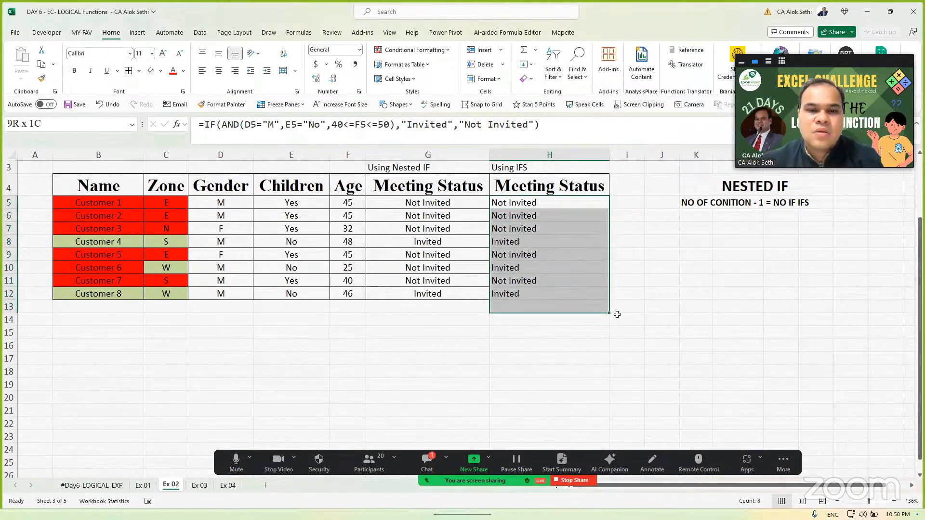
pyautogui.hotkey('ctrl', 'd')
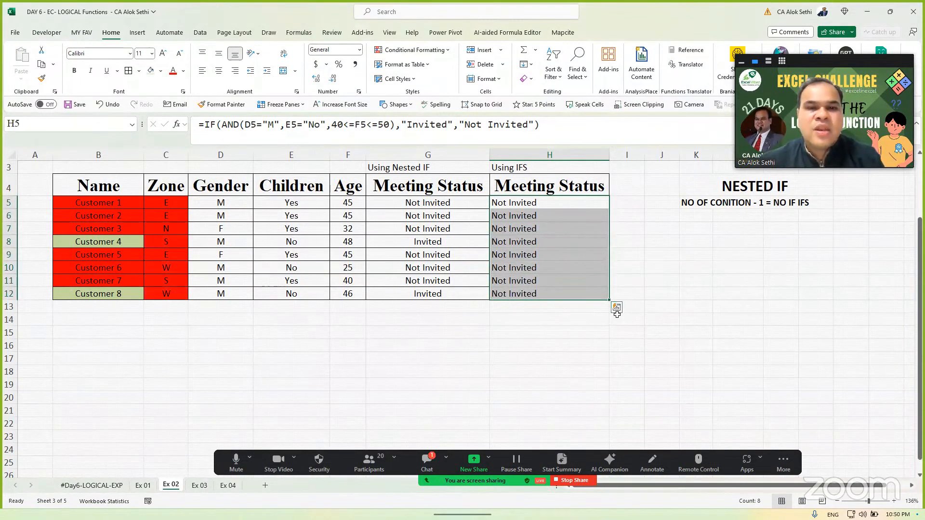
pyautogui.press('Down')
pyautogui.press('Down')
pyautogui.press('Down')
pyautogui.press('Down')
pyautogui.press('Down')
pyautogui.press('Down')
pyautogui.press('Up')
pyautogui.press('Up')
pyautogui.press('Up')
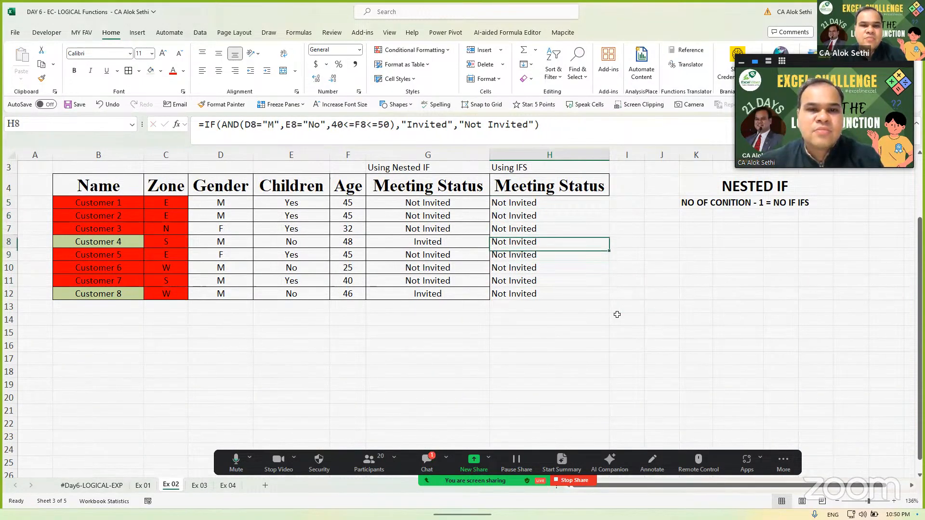
pyautogui.press('Up')
pyautogui.press('Up')
pyautogui.press('Up')
pyautogui.press('F2')
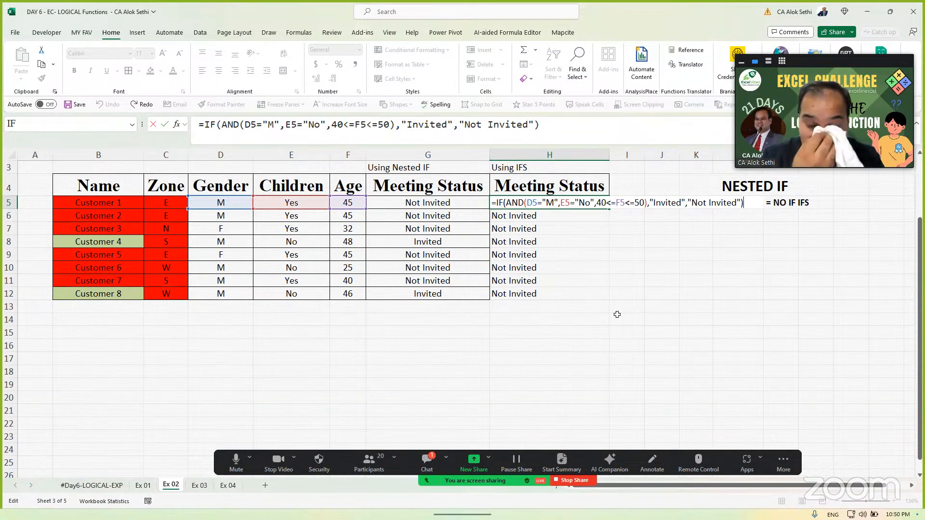
# Step: Try putting quotes around the upper age limit 50 in H5's formula
pyautogui.press('Left')
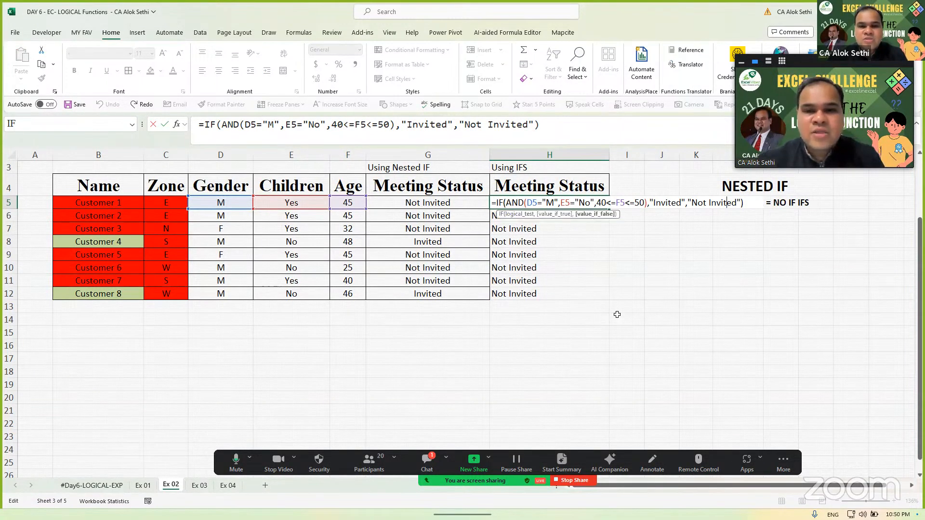
pyautogui.press('Left')
pyautogui.press('Left')
pyautogui.press('Left')
pyautogui.press('Left')
pyautogui.press('Left')
pyautogui.press('Left')
pyautogui.press('Left')
pyautogui.press('Left')
pyautogui.press('Left')
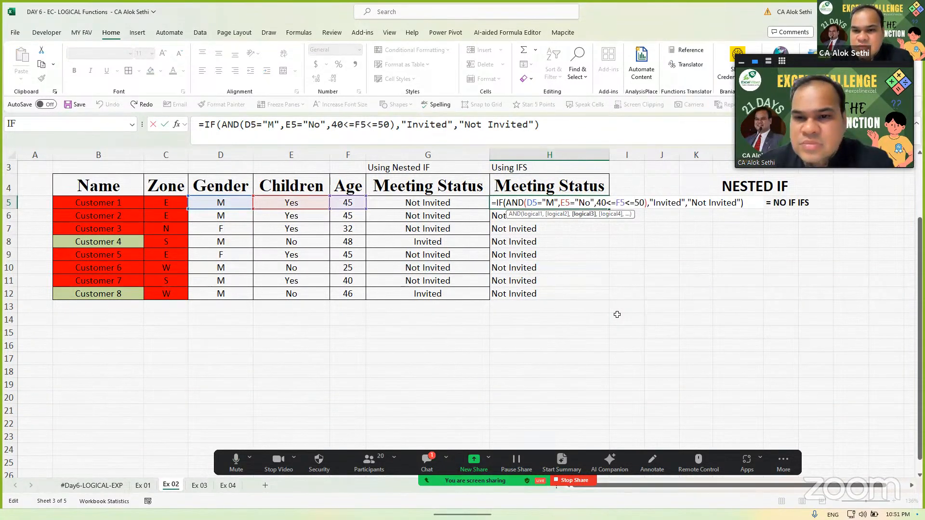
pyautogui.press('Right')
pyautogui.press('Right')
pyautogui.press('Right')
pyautogui.press('Right')
pyautogui.press('Right')
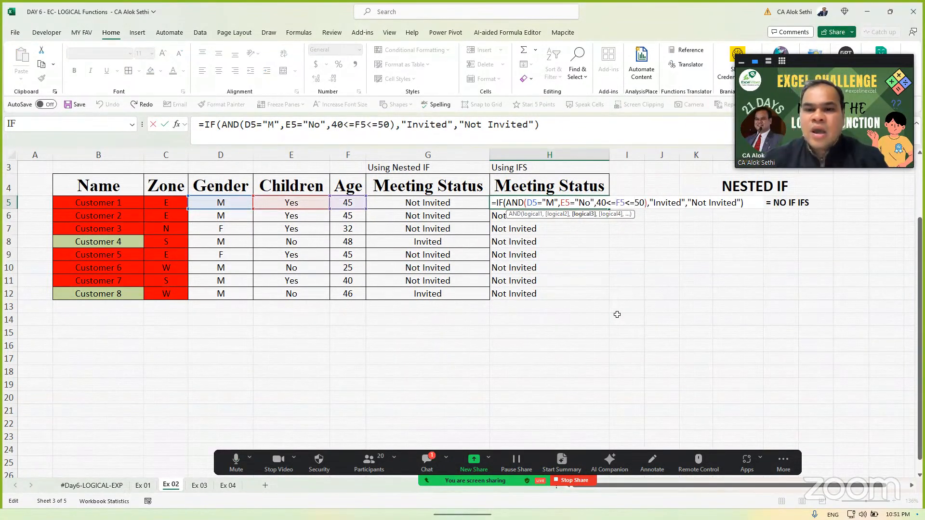
pyautogui.write('"')
pyautogui.press('Right')
pyautogui.press('Right')
pyautogui.write('"')
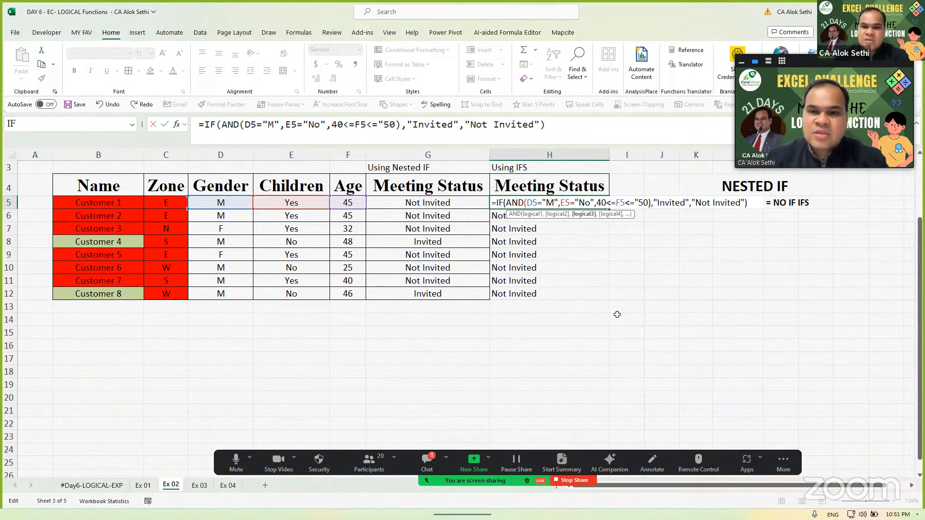
pyautogui.write('"')
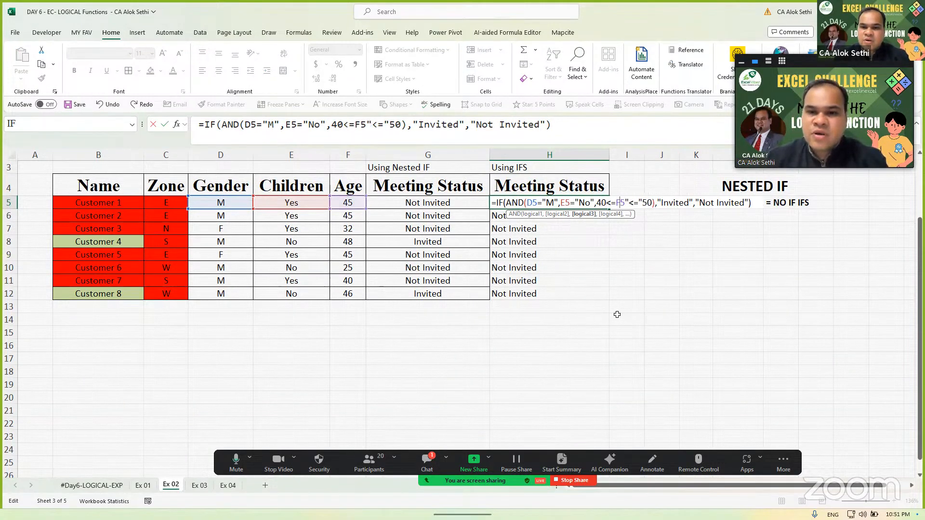
pyautogui.write('"')
pyautogui.write('"')
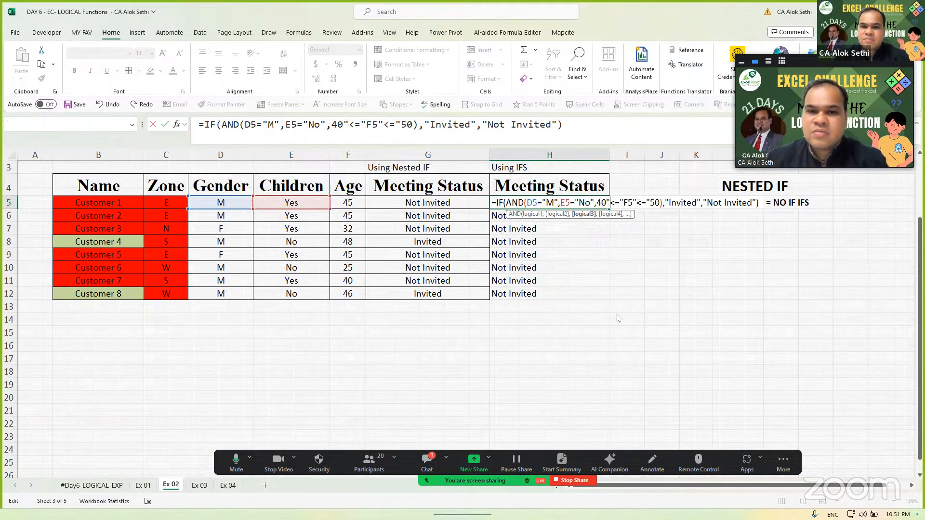
pyautogui.press('Return')
pyautogui.press('Return')
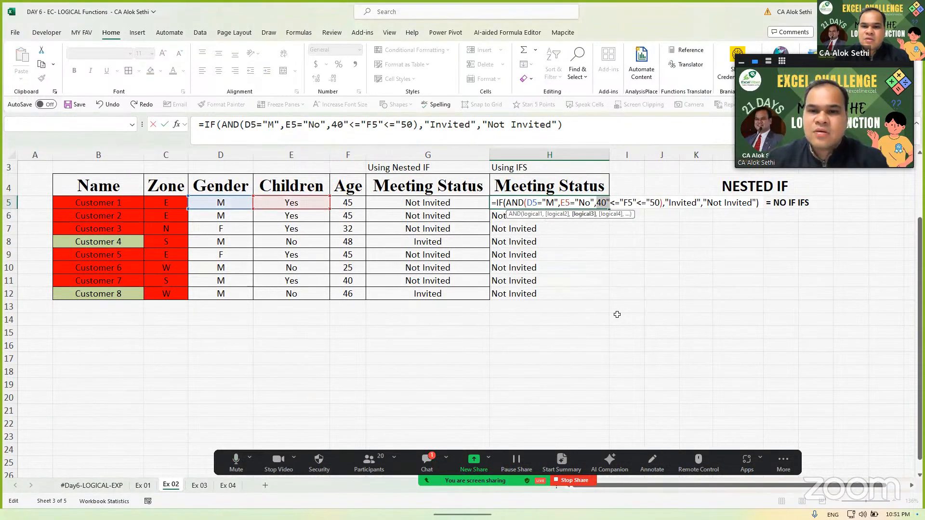
# Step: Remove the quotes and rewrite the age test as two conditions, F5>=50 and F5<=40
pyautogui.press('BackSpace')
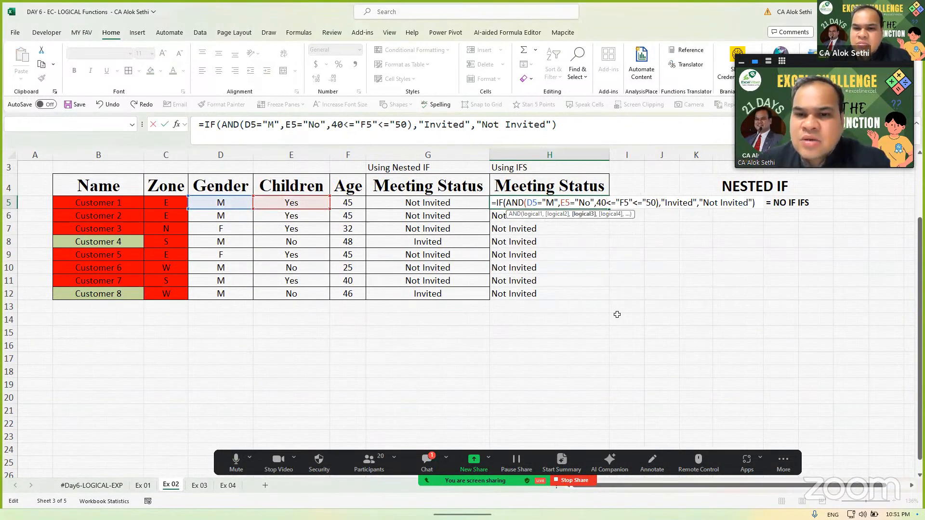
pyautogui.press('BackSpace')
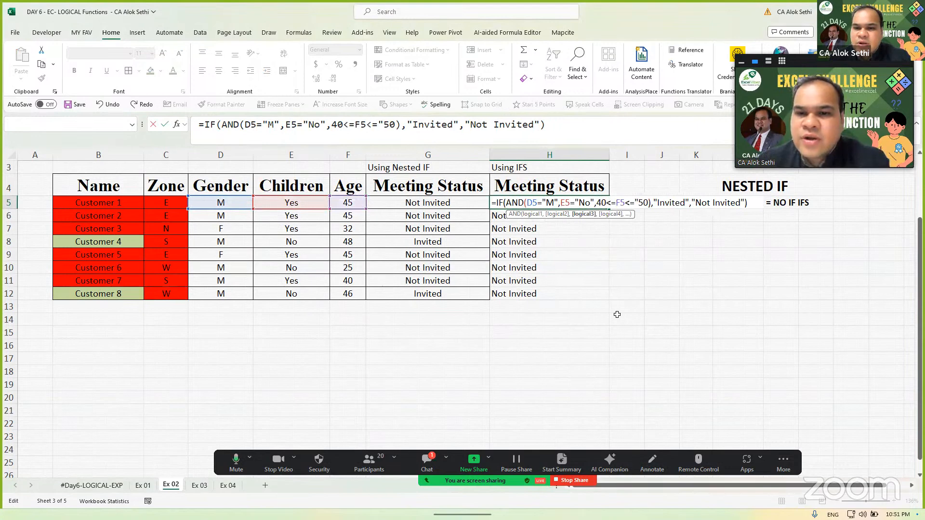
pyautogui.press('Delete')
pyautogui.press('Delete')
pyautogui.press('Right')
pyautogui.press('Right')
pyautogui.press('Delete')
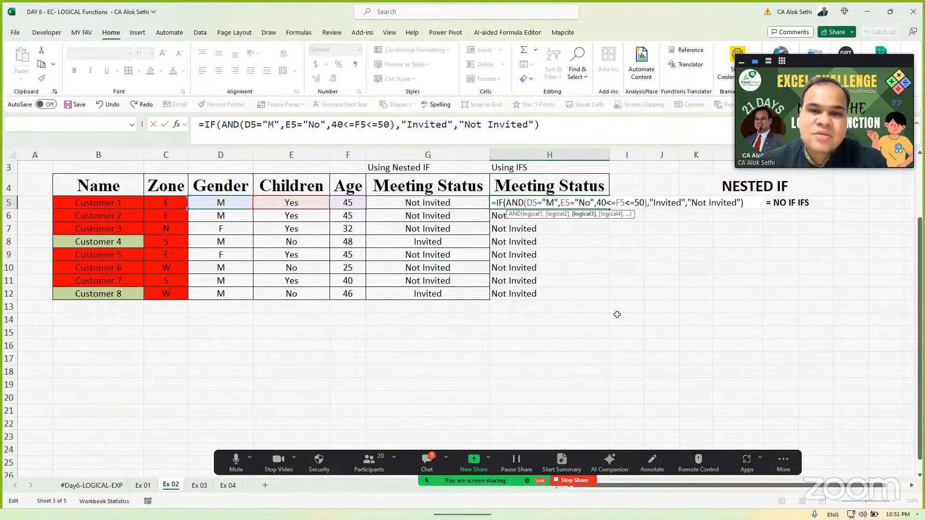
pyautogui.press('BackSpace')
pyautogui.press('BackSpace')
pyautogui.press('BackSpace')
pyautogui.press('BackSpace')
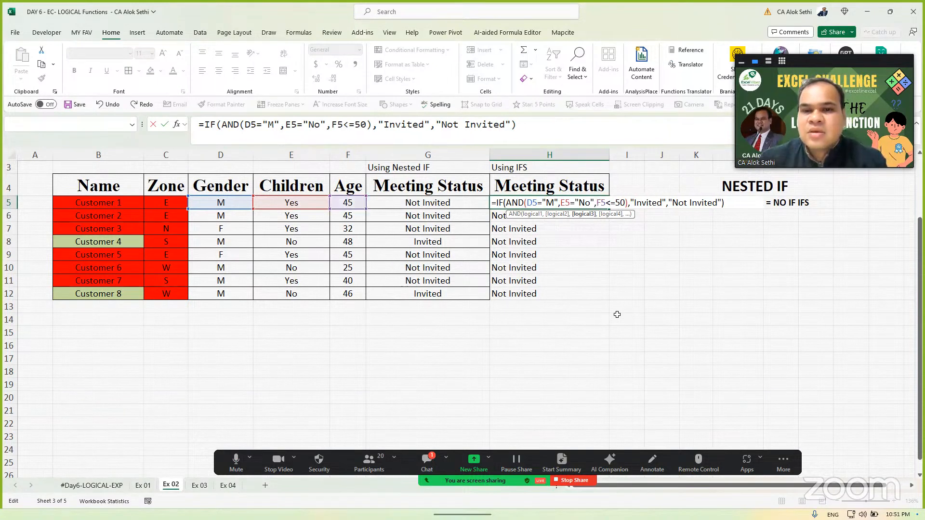
pyautogui.write('>=')
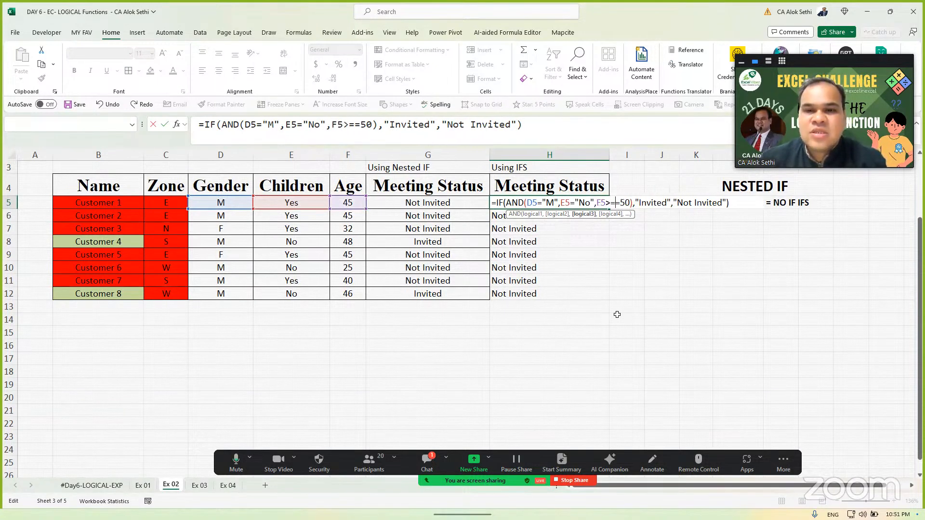
pyautogui.press('Delete')
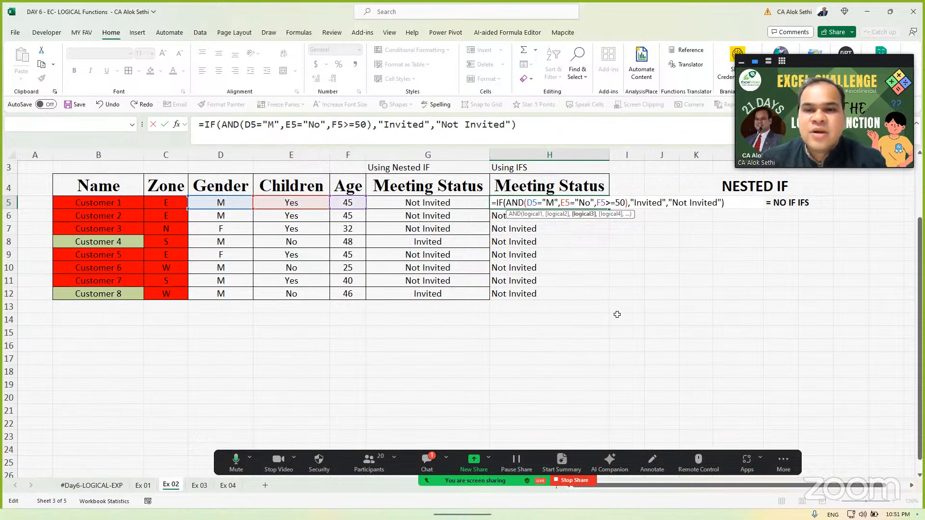
pyautogui.press('Right')
pyautogui.press('Right')
pyautogui.write(',')
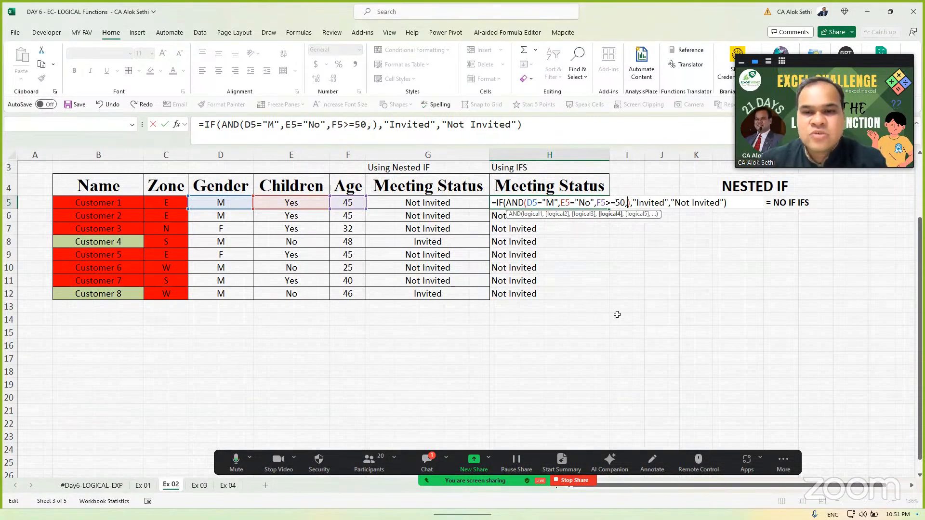
pyautogui.write('f5')
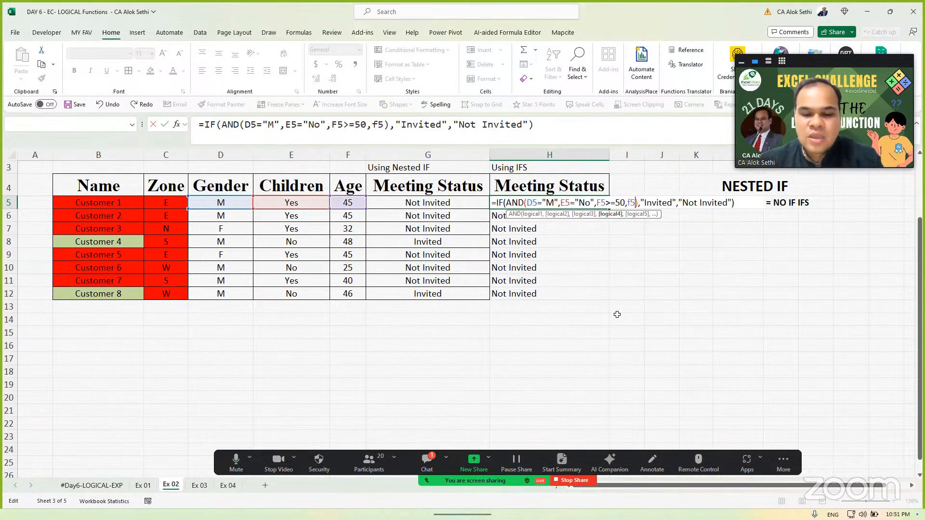
pyautogui.write('<=')
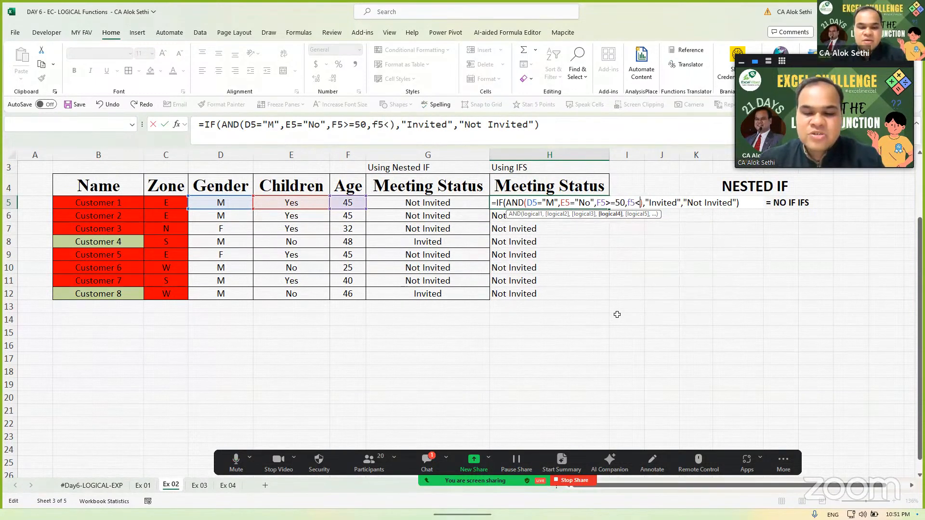
pyautogui.write('40')
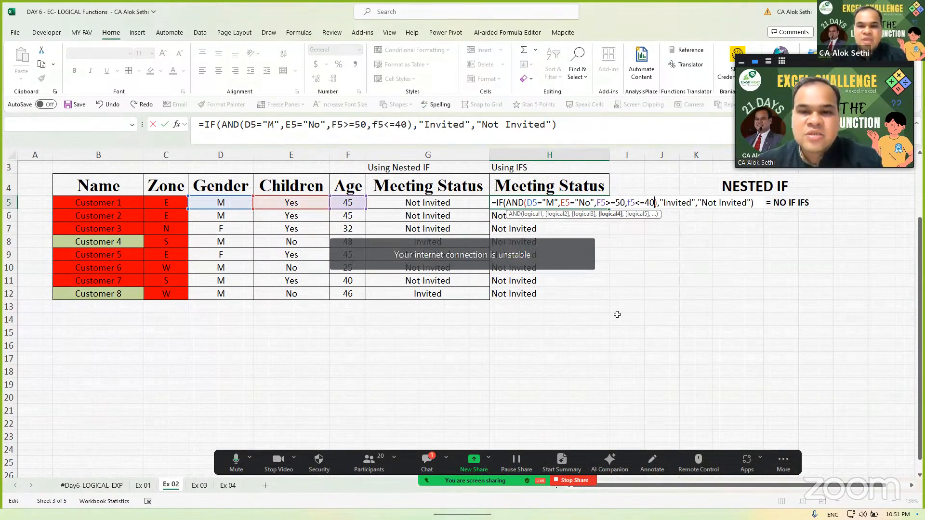
pyautogui.hotkey('ctrl', 'Return')
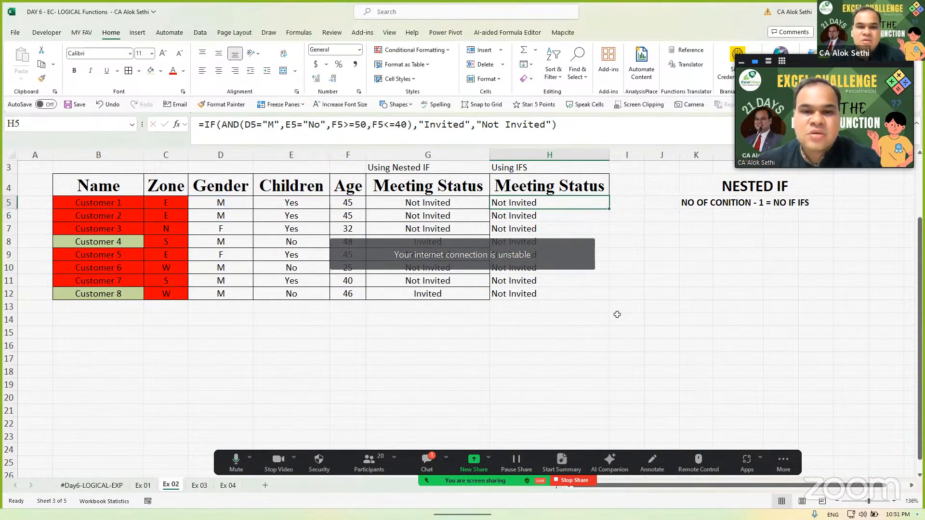
pyautogui.hotkey('shift', 'Down')
pyautogui.hotkey('shift', 'Down')
pyautogui.hotkey('shift', 'Down')
pyautogui.hotkey('shift', 'Down')
pyautogui.hotkey('shift', 'Down')
pyautogui.hotkey('shift', 'Down')
pyautogui.hotkey('shift', 'Down')
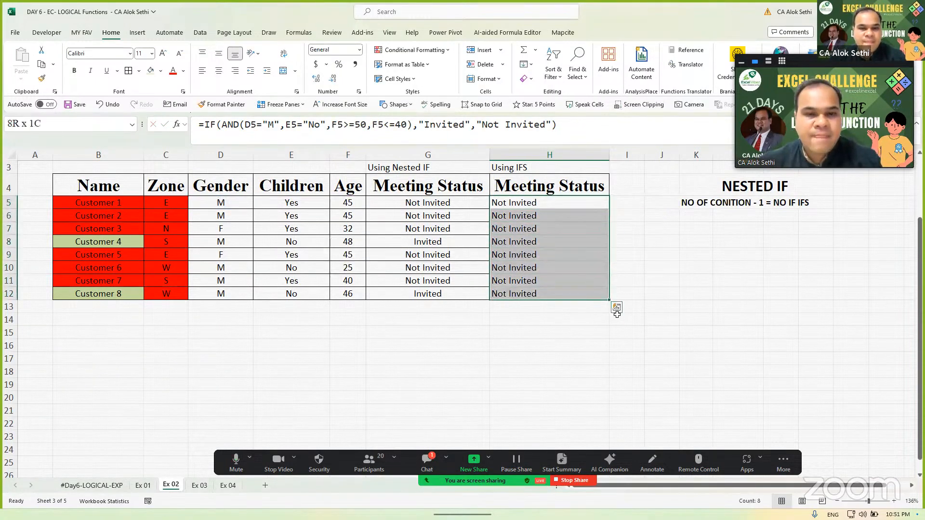
pyautogui.hotkey('shift', 'Up')
pyautogui.hotkey('shift', 'Up')
pyautogui.hotkey('shift', 'Up')
pyautogui.hotkey('shift', 'Up')
pyautogui.hotkey('shift', 'Up')
pyautogui.hotkey('shift', 'Up')
pyautogui.hotkey('shift', 'Up')
# Step: Change H5's IF(AND()) age test to F5>=40 and F5<=50
pyautogui.press('F2')
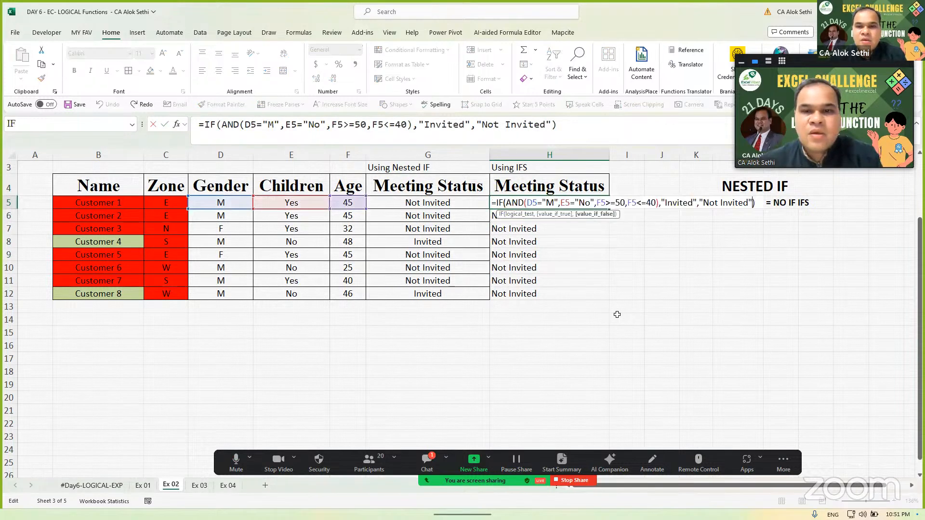
pyautogui.press('Left')
pyautogui.press('Left')
pyautogui.press('Left')
pyautogui.press('Left')
pyautogui.press('Left')
pyautogui.press('Left')
pyautogui.press('Left')
pyautogui.press('Left')
pyautogui.press('Left')
pyautogui.press('Left')
pyautogui.press('Left')
pyautogui.press('Left')
pyautogui.press('Left')
pyautogui.press('Left')
pyautogui.press('Left')
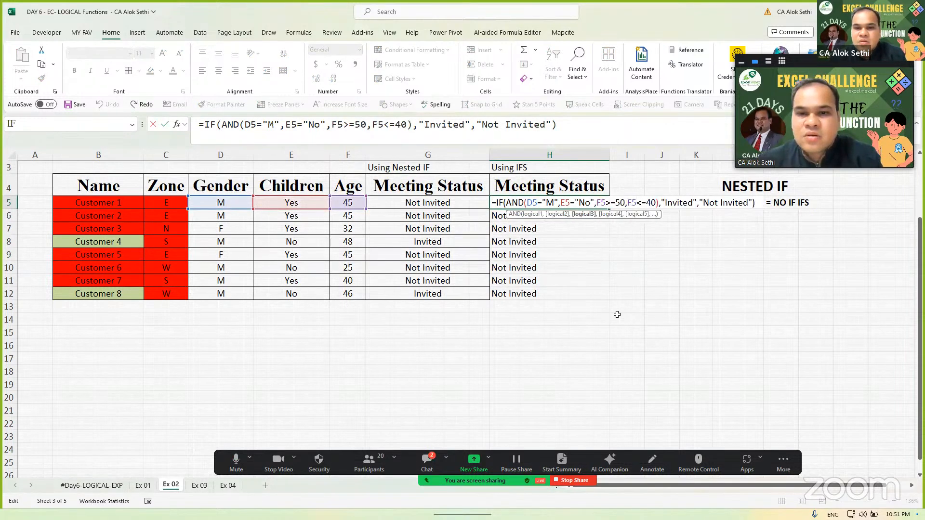
pyautogui.press('BackSpace')
pyautogui.write('>')
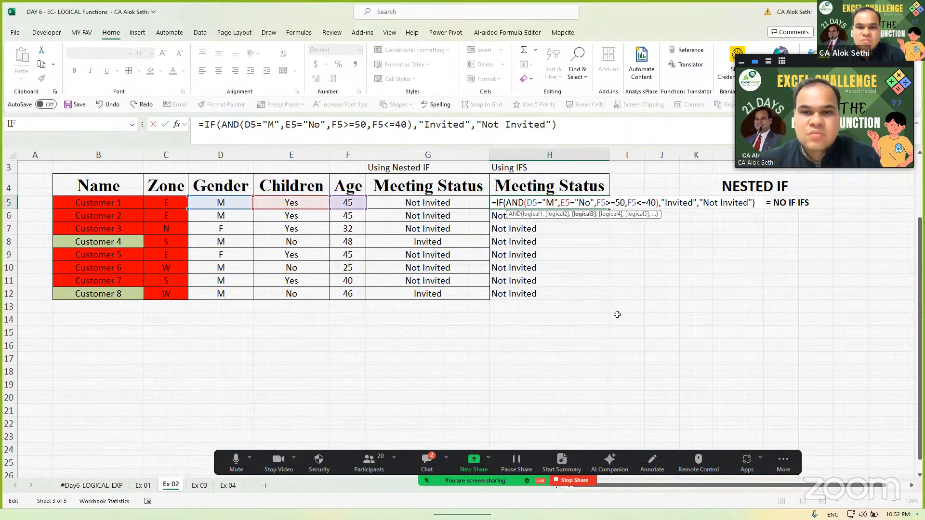
pyautogui.press('Right')
pyautogui.press('Right')
pyautogui.press('BackSpace')
pyautogui.write('4')
pyautogui.press('Right')
pyautogui.press('Right')
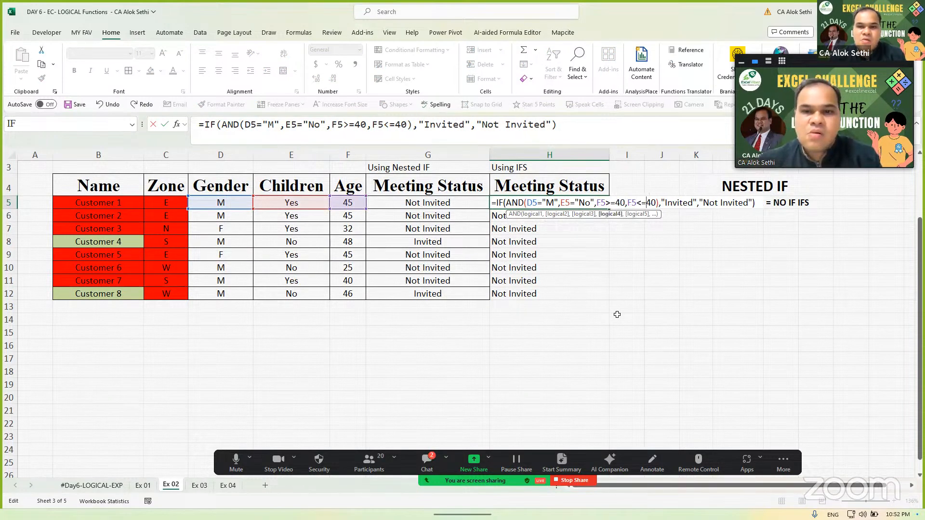
pyautogui.press('Delete')
pyautogui.write('5')
pyautogui.press('Return')
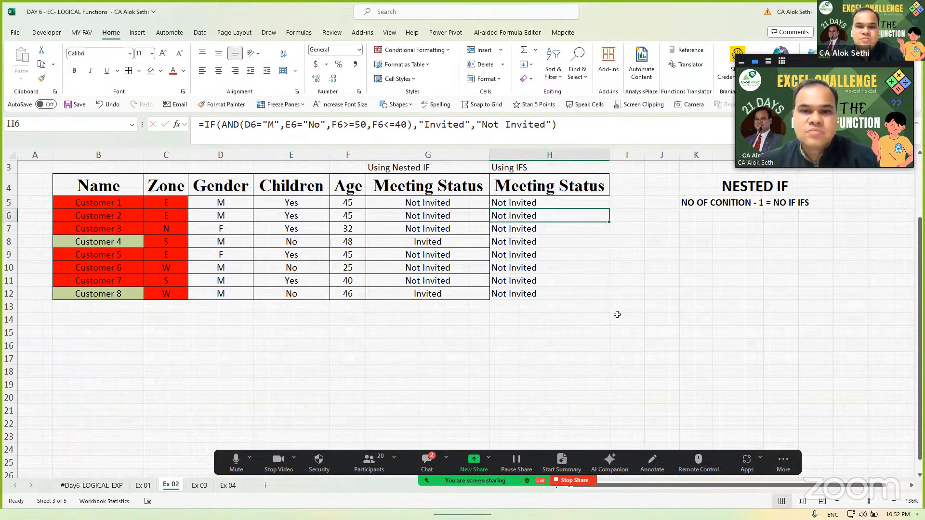
# Step: Fill the H5 formula down to H12 and review it, so Customers 4 and 8 show Invited
pyautogui.click(549, 202)
pyautogui.moveTo(609, 209); pyautogui.dragTo(609, 300)
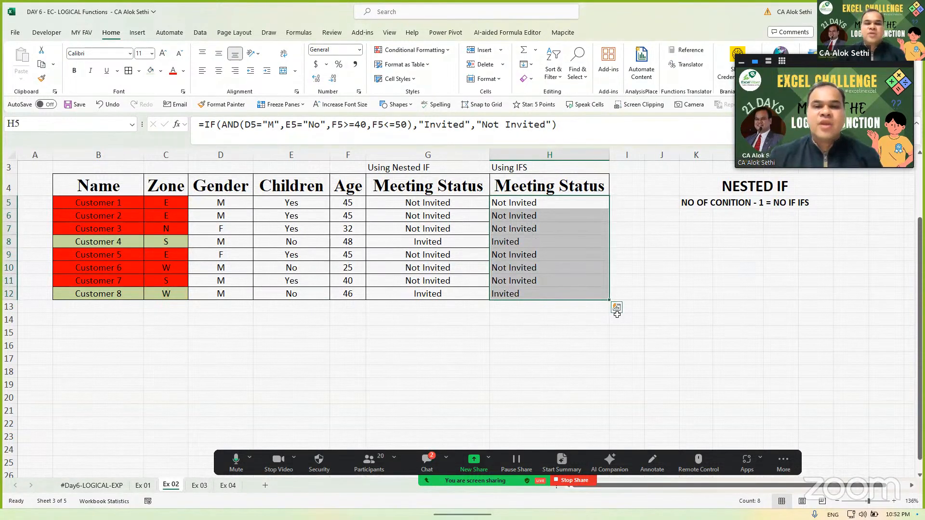
pyautogui.press('Up')
pyautogui.press('Down')
pyautogui.press('F2')
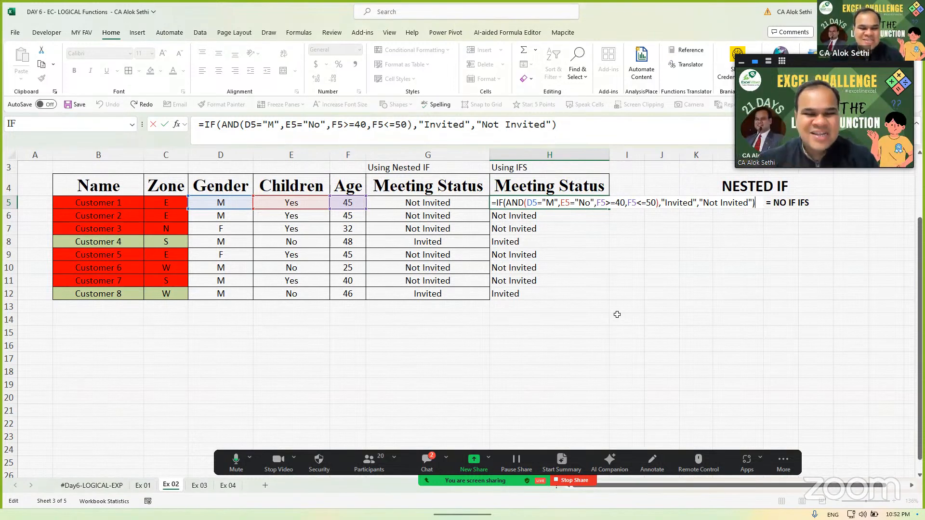
pyautogui.hotkey('ctrl', 'Return')
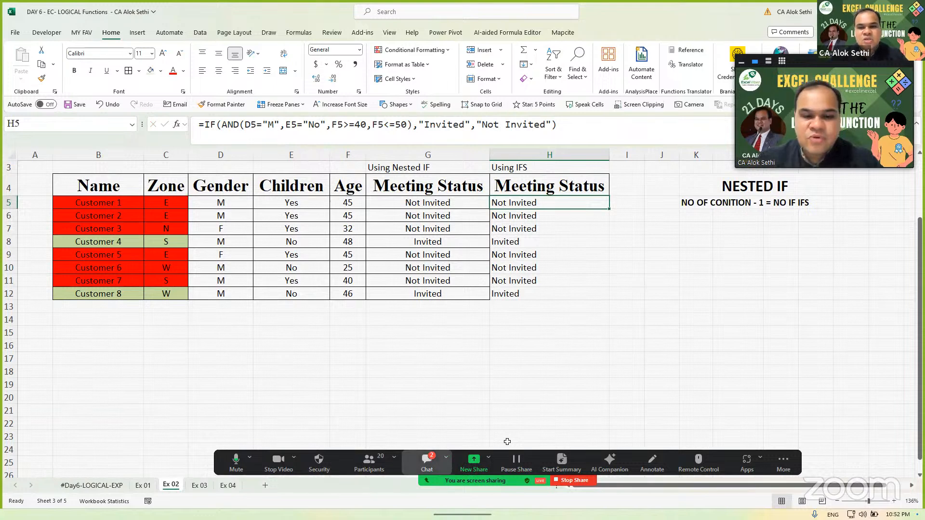
pyautogui.hotkey('alt', 'h')
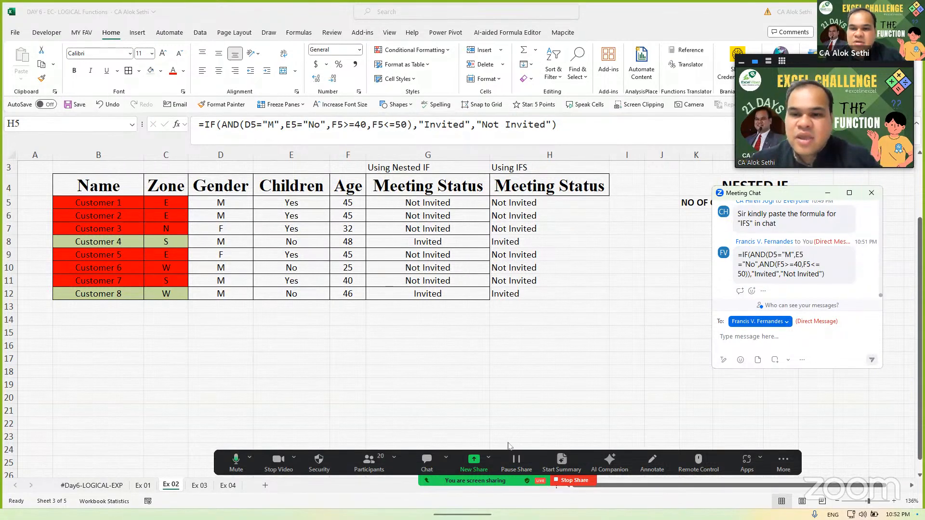
# Step: Copy H5's IF(AND) Meeting Status formula and send it to Everyone in the Zoom chat
pyautogui.click(526, 204)
pyautogui.moveTo(608, 127); pyautogui.dragTo(156, 157)
pyautogui.hotkey('ctrl', 'c')
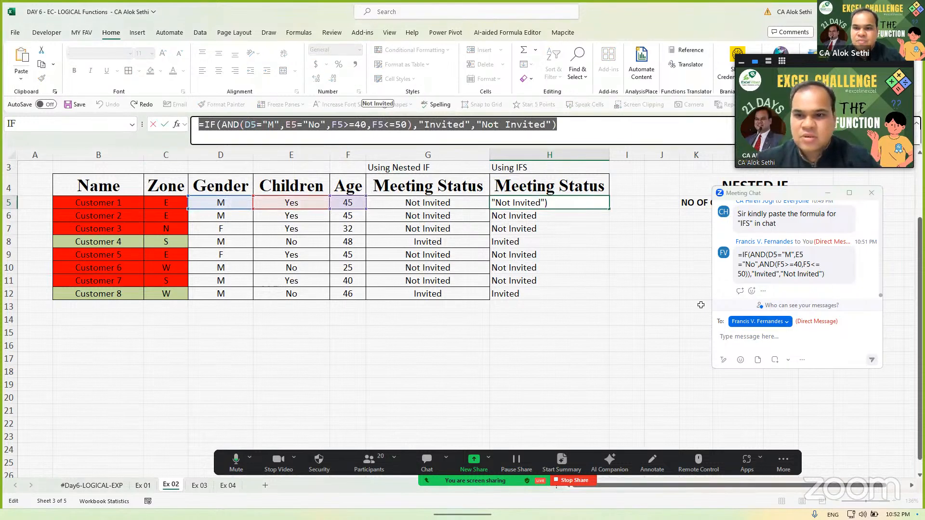
pyautogui.click(760, 321)
pyautogui.click(768, 353)
pyautogui.hotkey('ctrl', 'v')
pyautogui.press('Return')
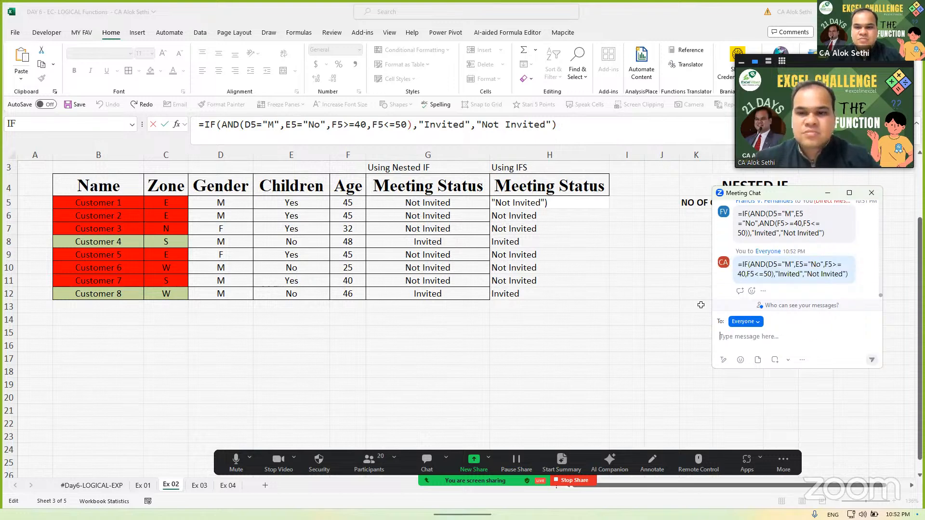
pyautogui.click(871, 192)
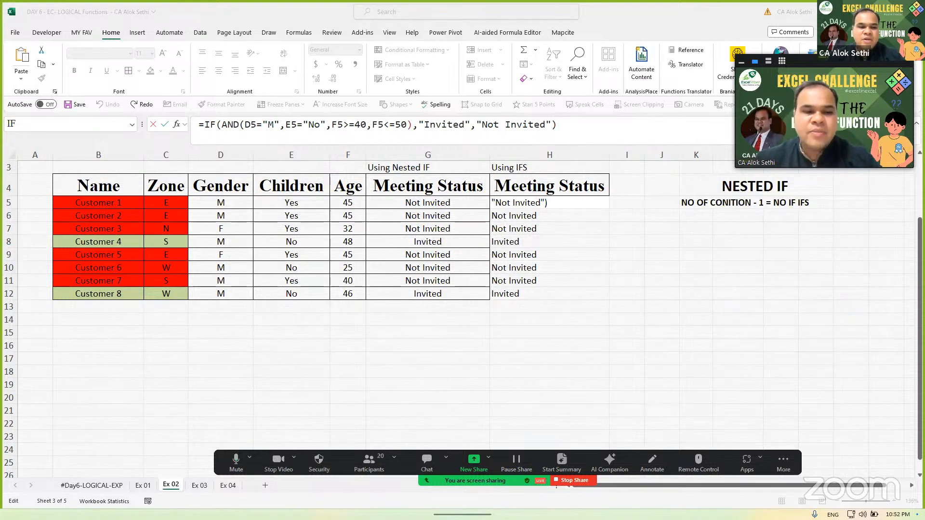
pyautogui.click(166, 450)
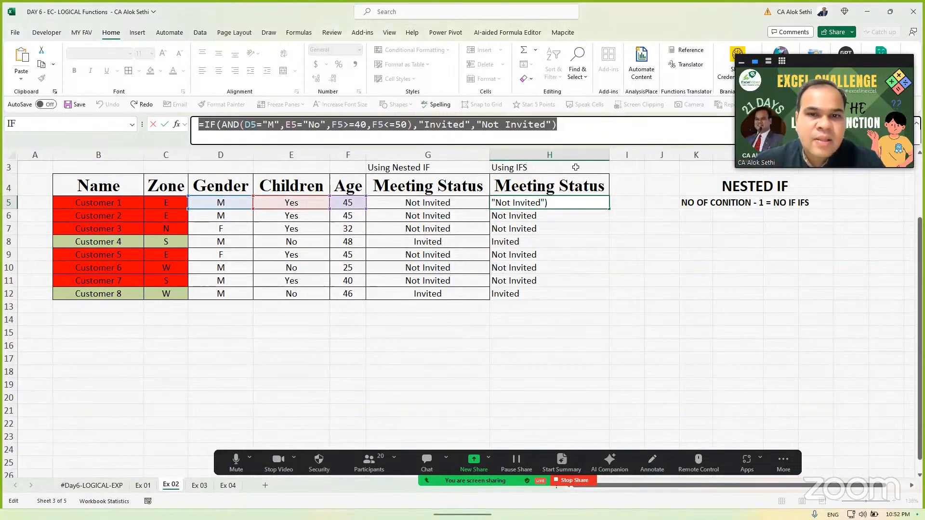
pyautogui.click(580, 125)
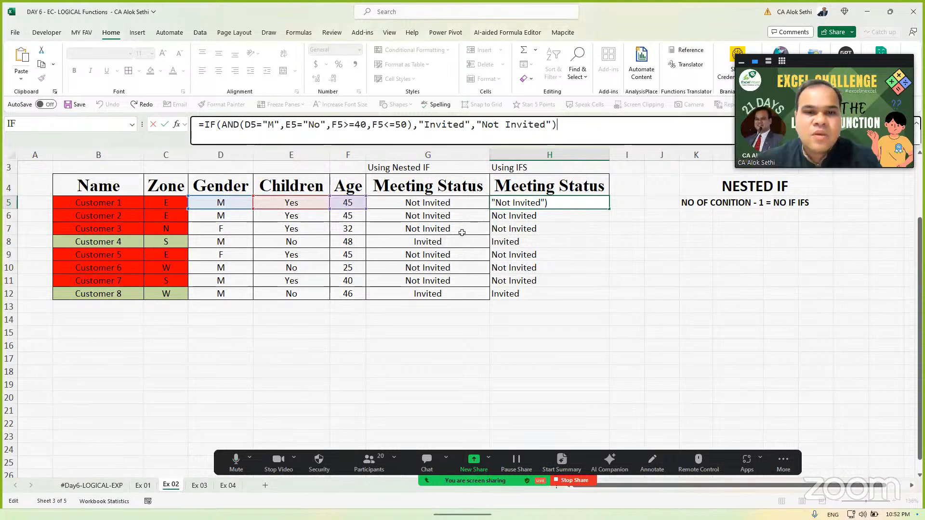
pyautogui.hotkey('ctrl', 'Return')
# Step: Post G8's nested IF formula to Everyone in the meeting chat as well
pyautogui.press('Left')
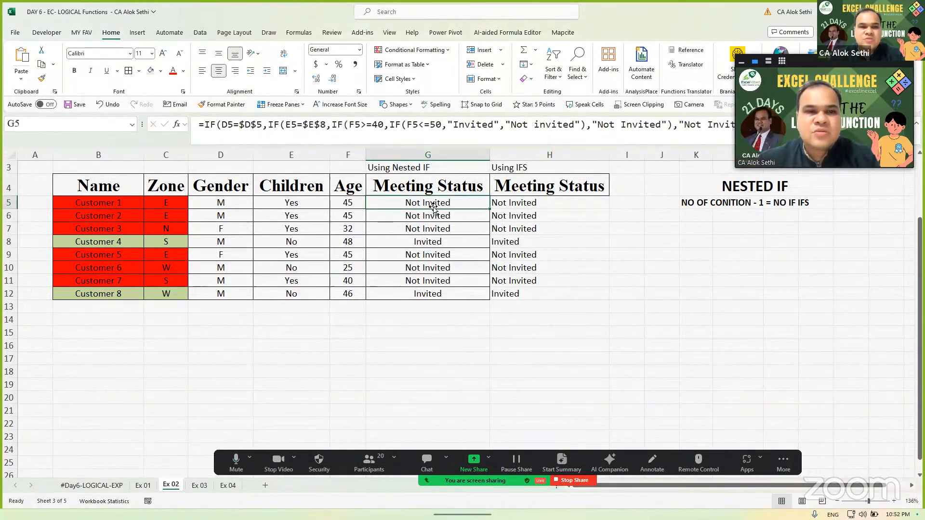
pyautogui.click(433, 240)
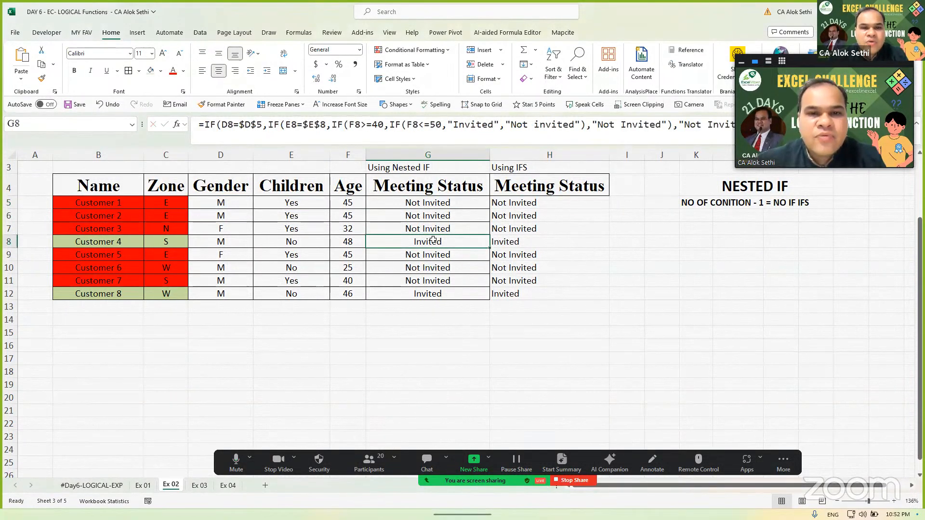
pyautogui.doubleClick(434, 240)
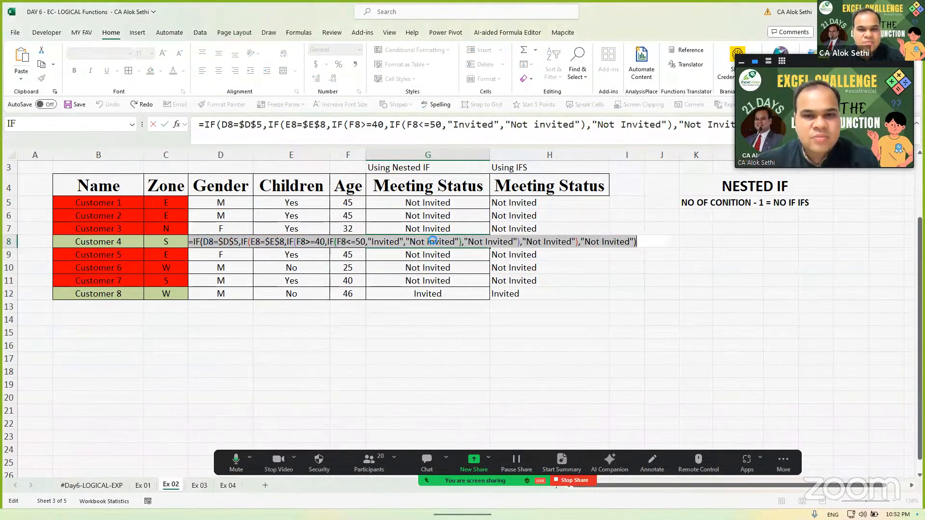
pyautogui.press('Return')
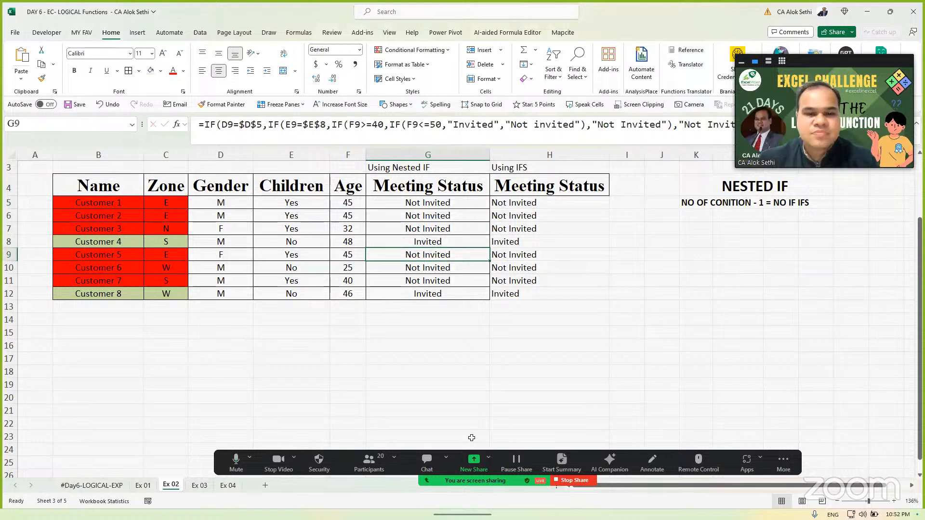
pyautogui.hotkey('alt', 'h')
pyautogui.hotkey('ctrl', 'v')
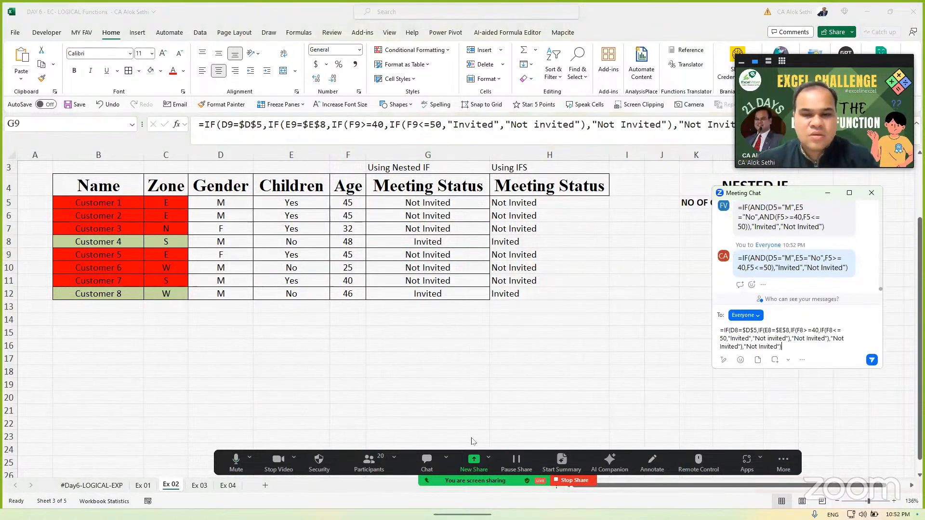
pyautogui.press('Return')
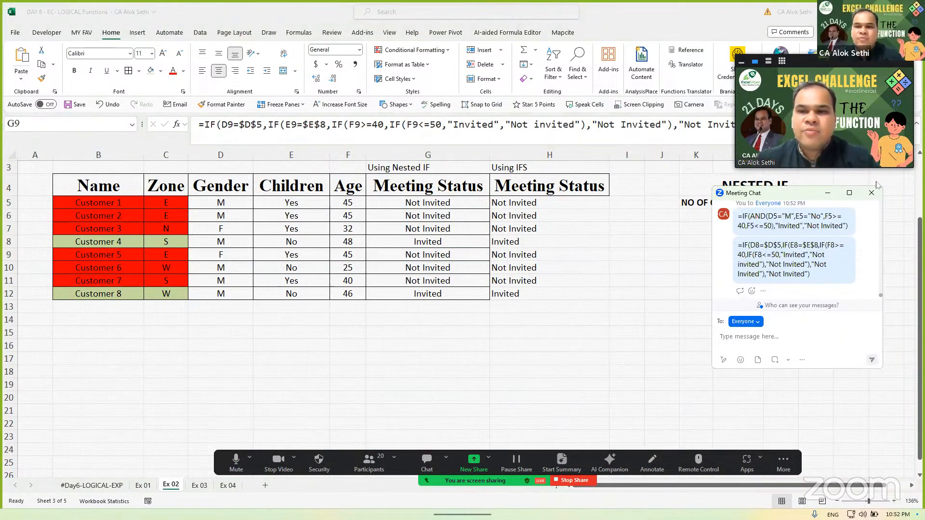
pyautogui.hotkey('alt', 'h')
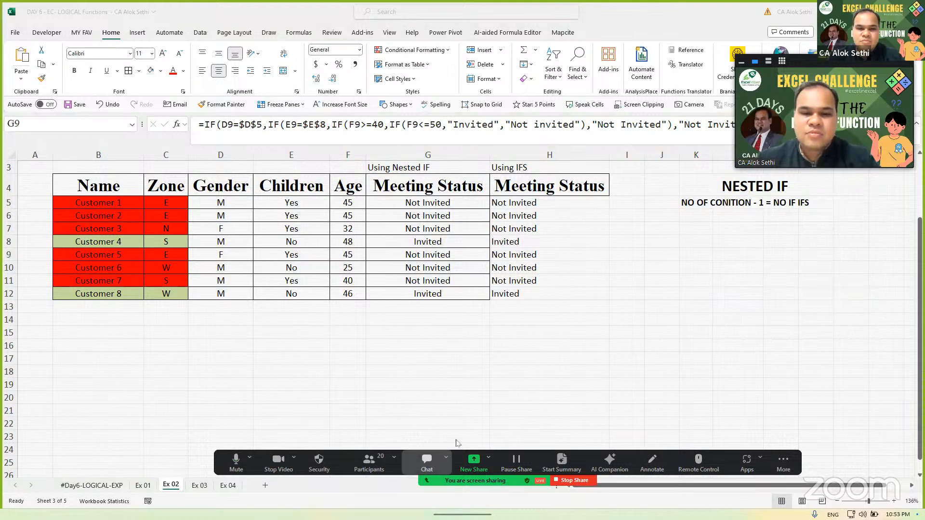
pyautogui.hotkey('alt', 'h')
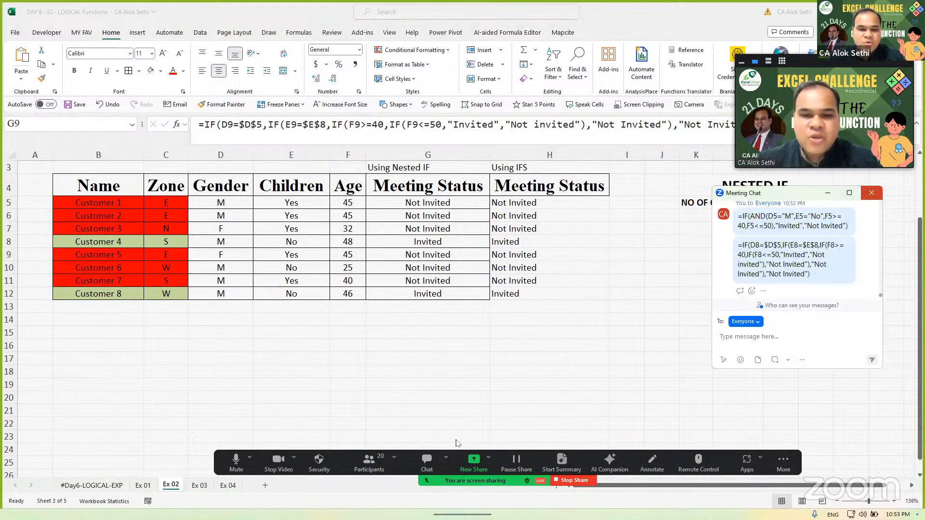
pyautogui.hotkey('alt', 'h')
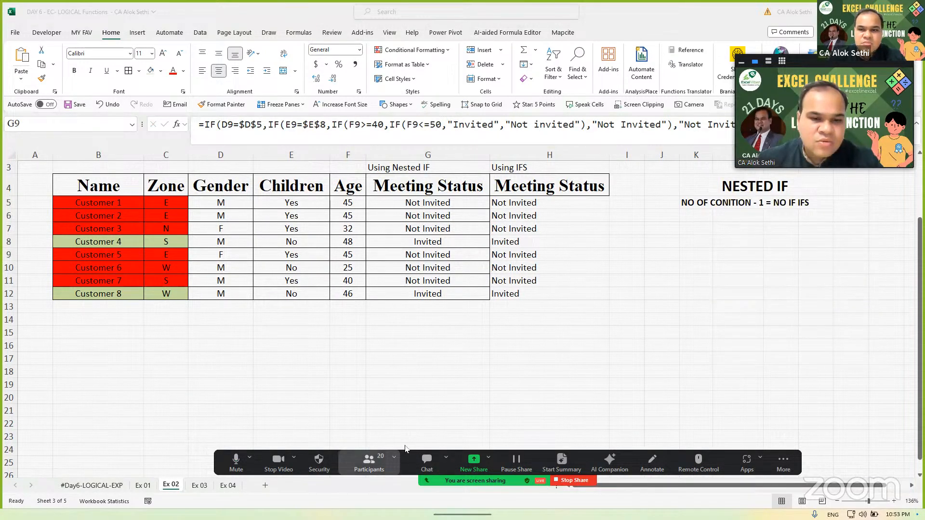
# Step: Check the Zoom participants list, then switch to the Ex 03 West/South zone sheet
pyautogui.hotkey('alt', 'u')
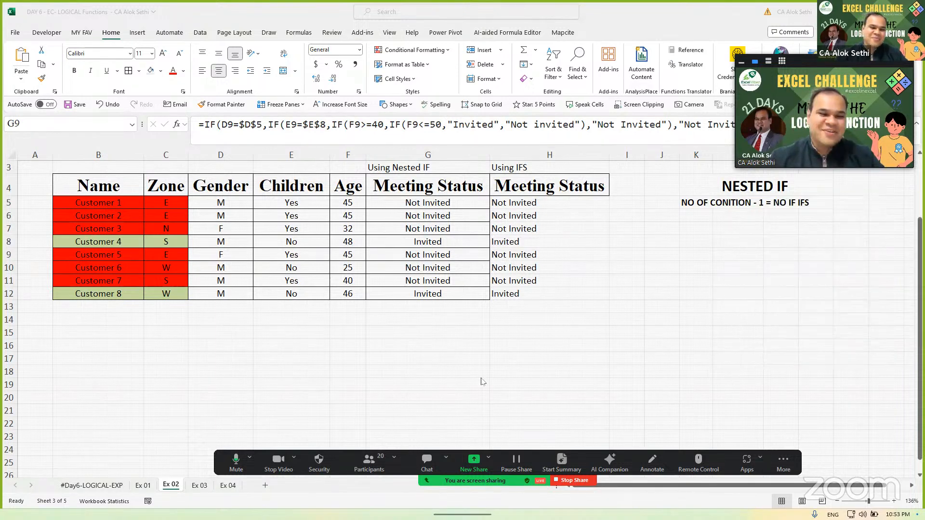
pyautogui.hotkey('alt', 'u')
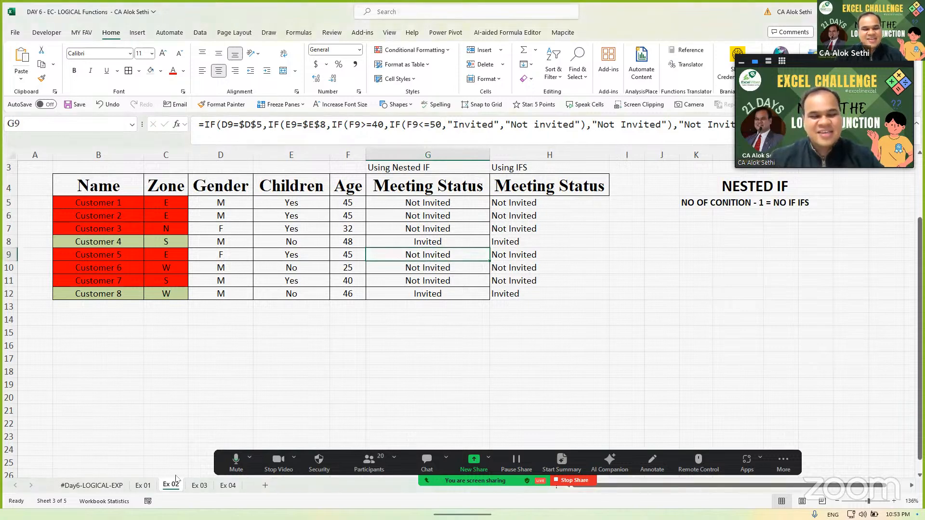
pyautogui.click(200, 485)
pyautogui.click(160, 353)
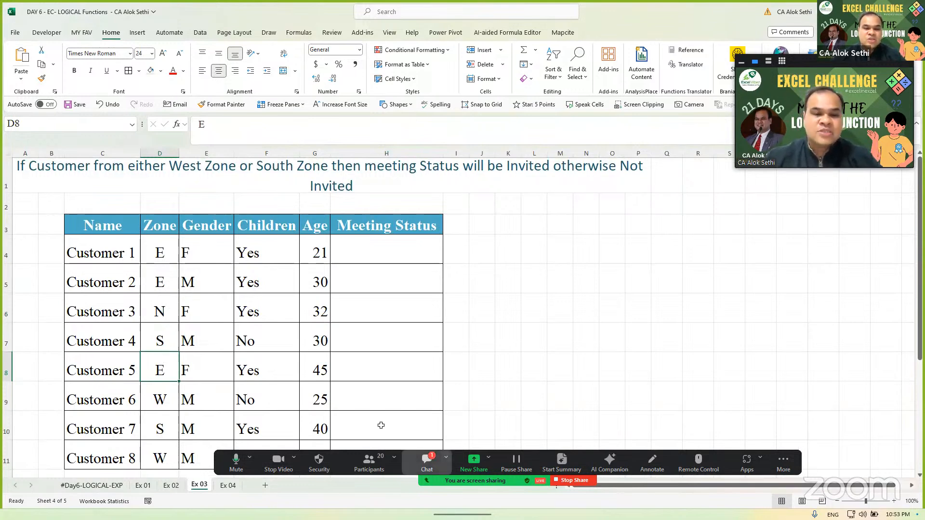
pyautogui.click(427, 462)
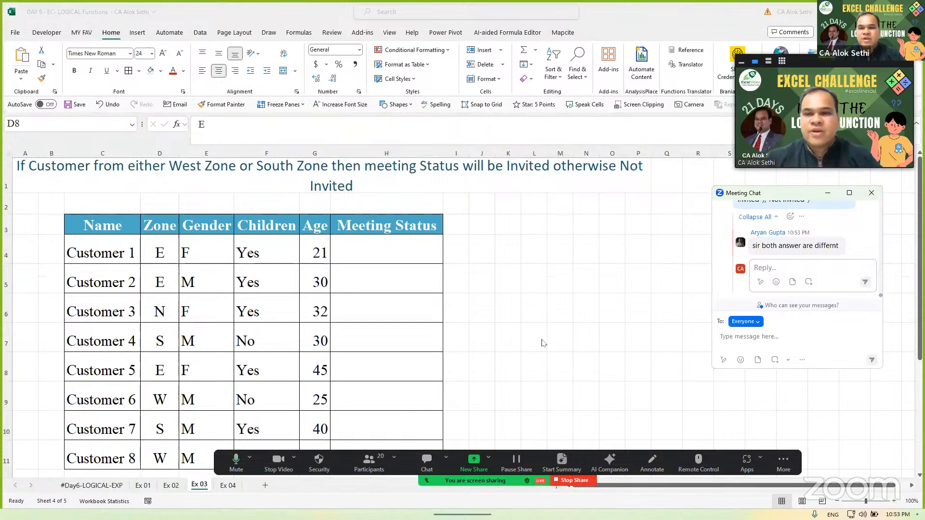
pyautogui.click(872, 192)
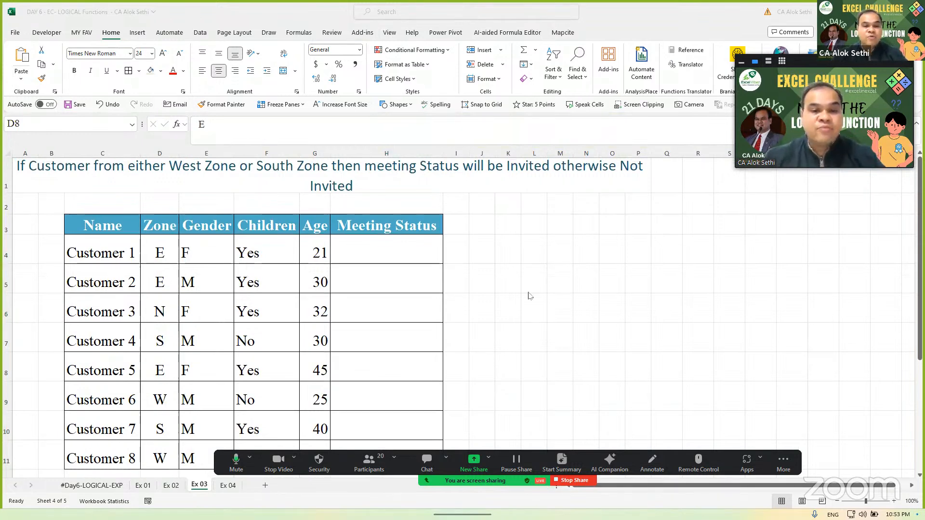
pyautogui.click(401, 255)
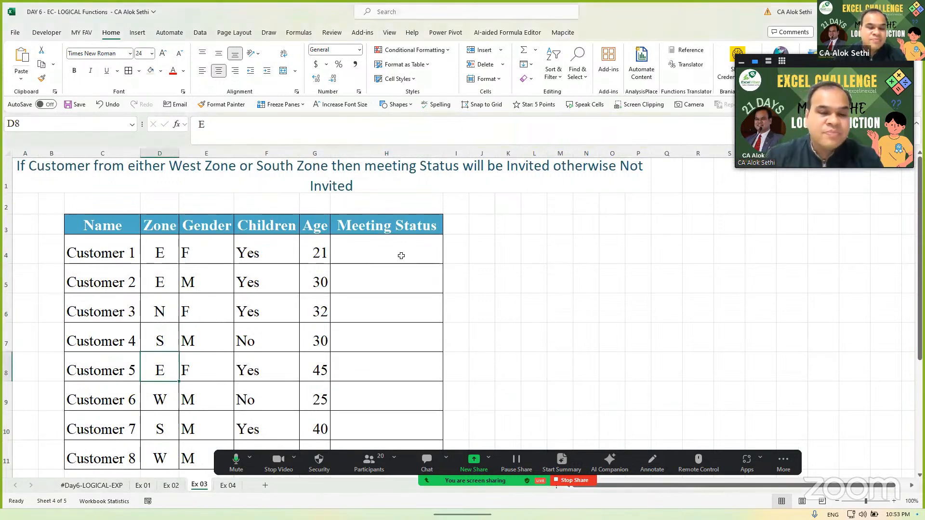
pyautogui.click(401, 256)
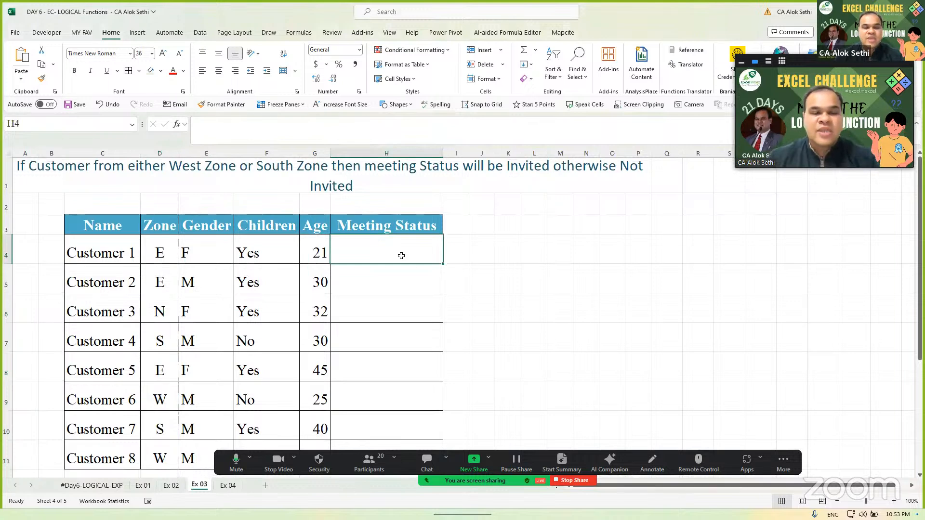
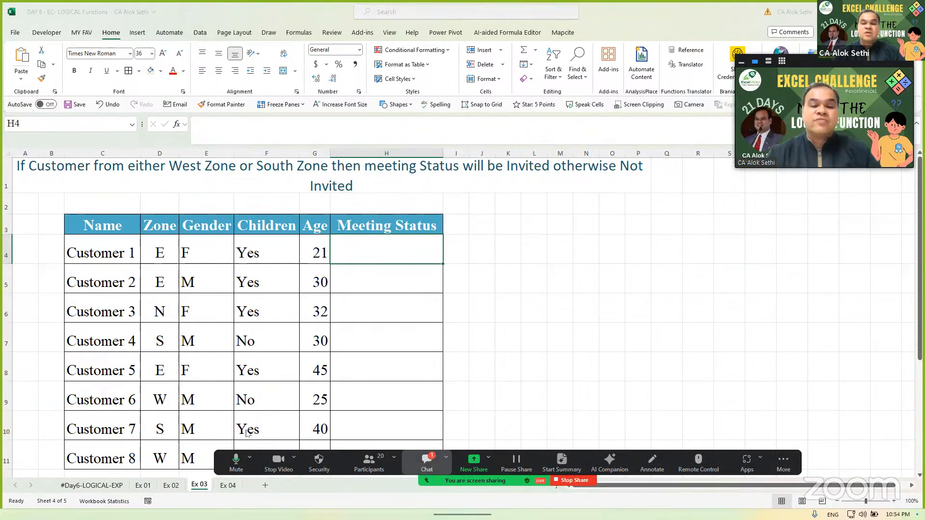
# Step: Read and close the meeting chat, then return to the Meeting Status cells
pyautogui.hotkey('alt', 'h')
pyautogui.hotkey('alt', 'h')
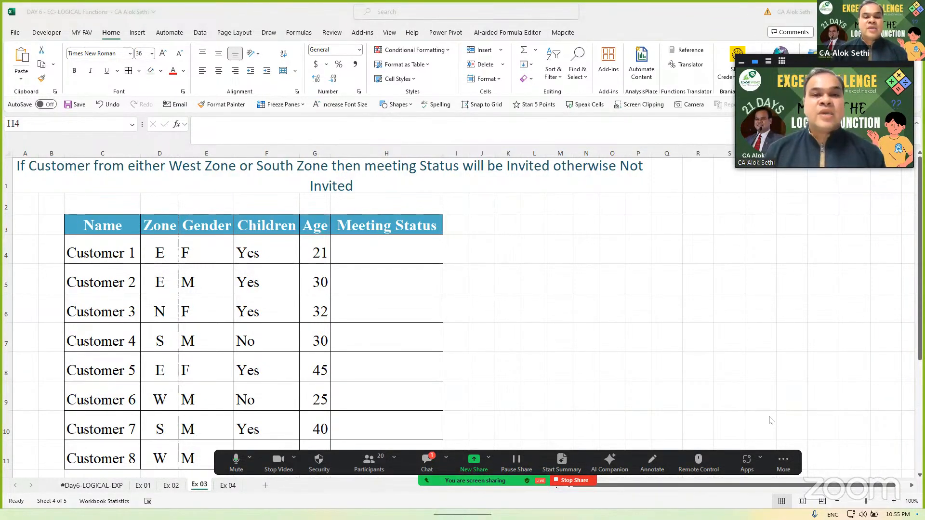
pyautogui.moveTo(517, 507)
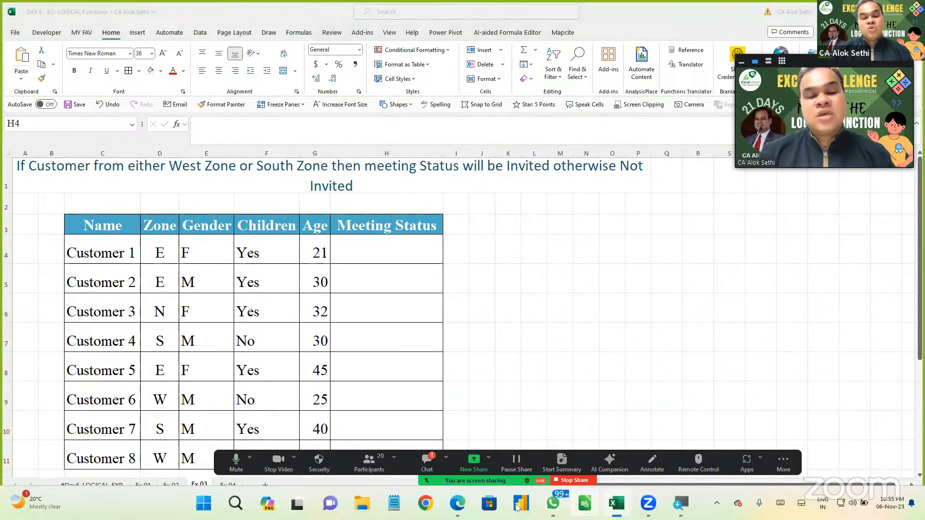
pyautogui.click(427, 463)
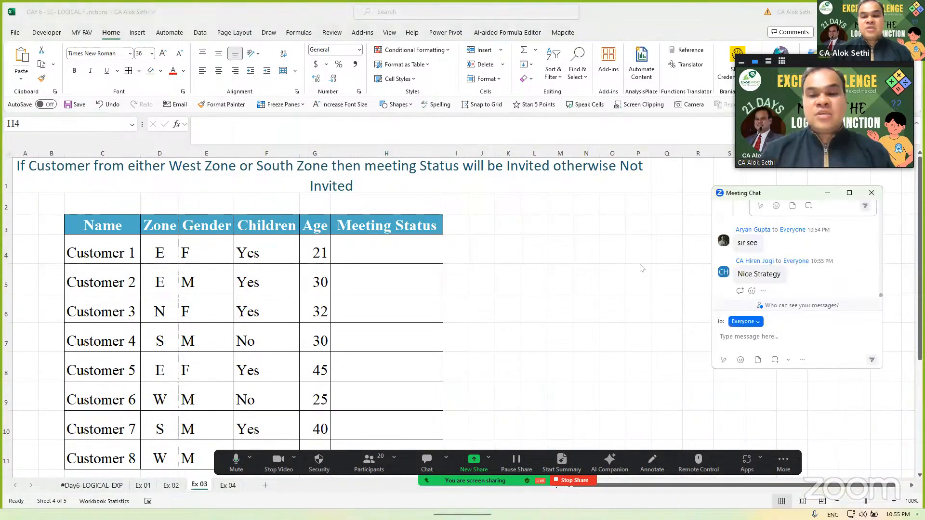
pyautogui.click(871, 192)
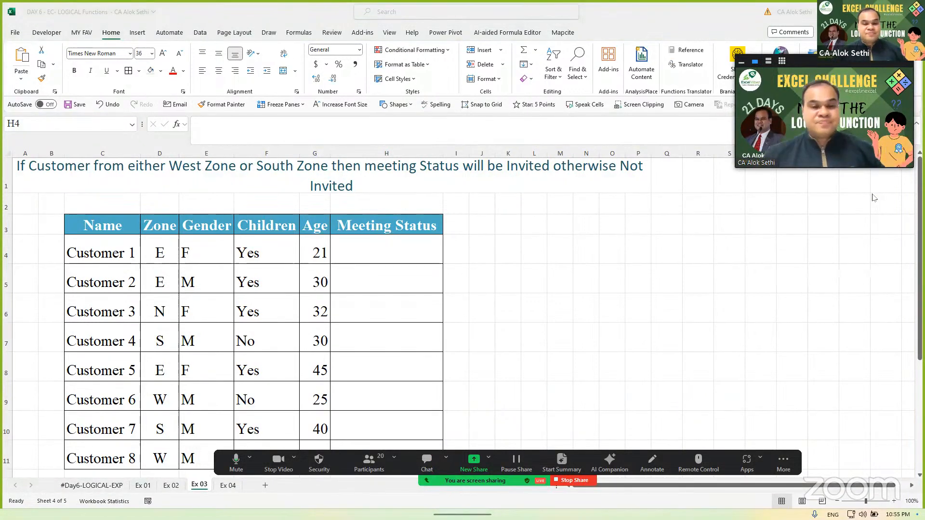
pyautogui.click(425, 256)
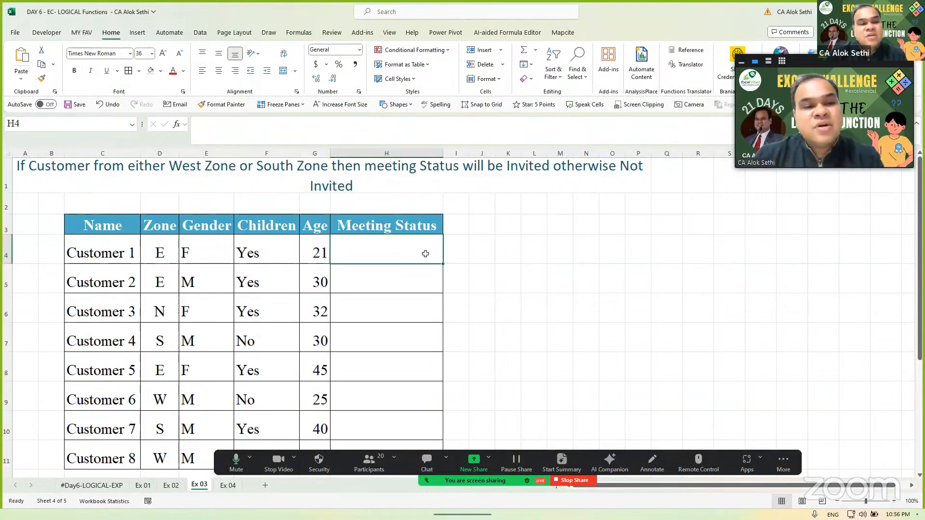
pyautogui.click(206, 225)
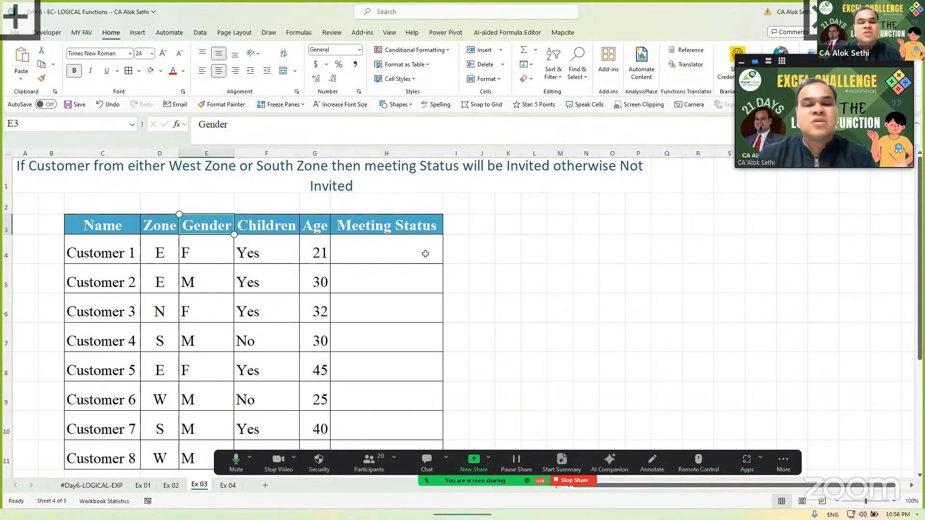
# Step: Enter =IF(OR(D4="W",D4="S"),"Invited","Not invited") in H4
pyautogui.click(385, 253)
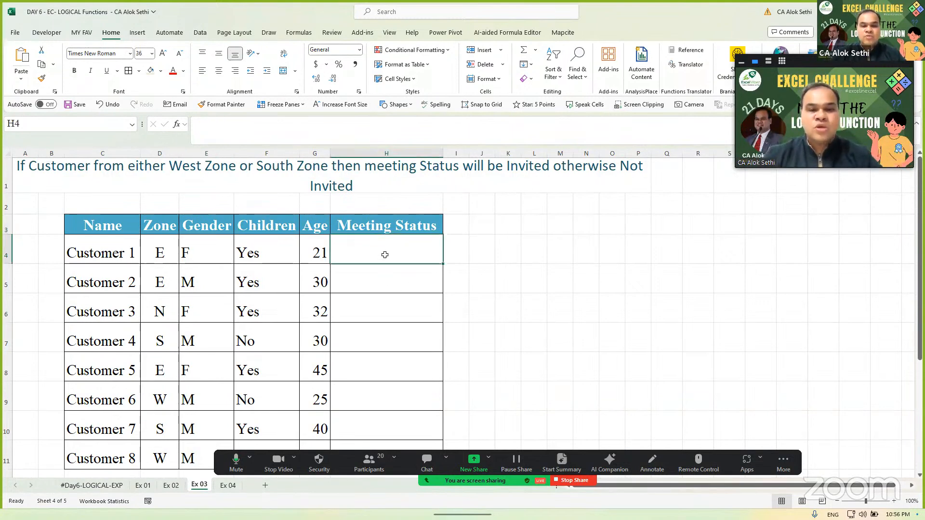
pyautogui.write('=if(')
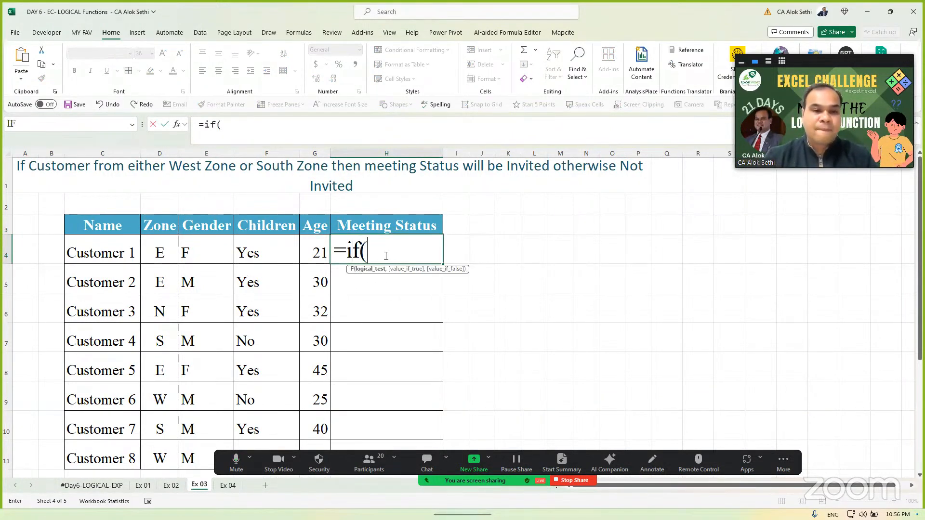
pyautogui.write('or(')
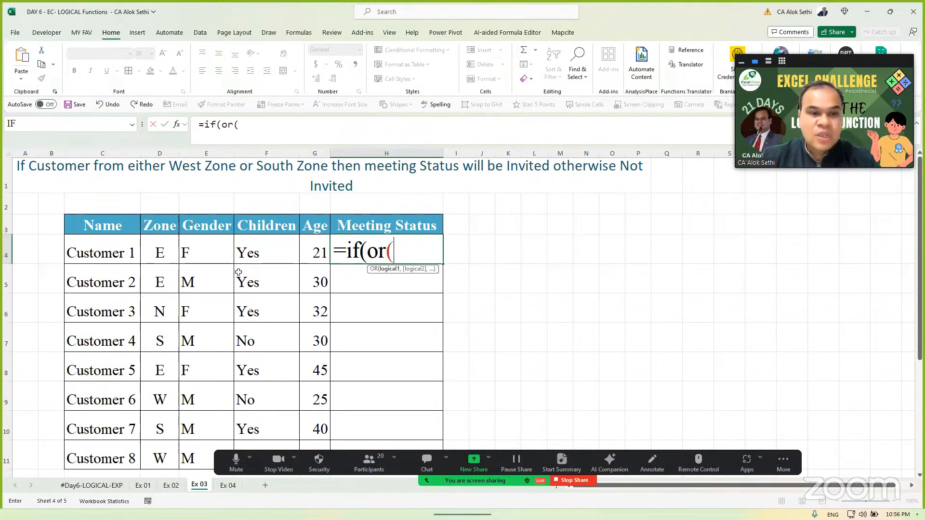
pyautogui.click(165, 257)
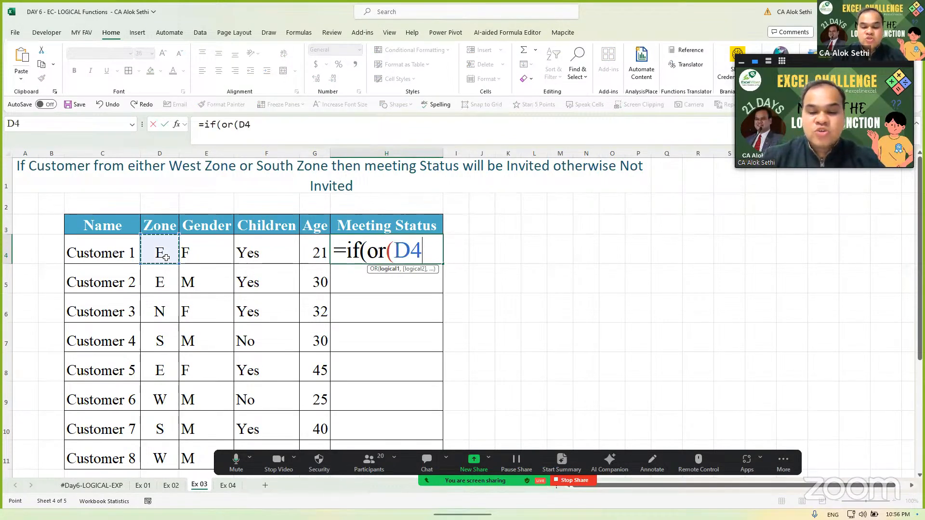
pyautogui.write('=:W')
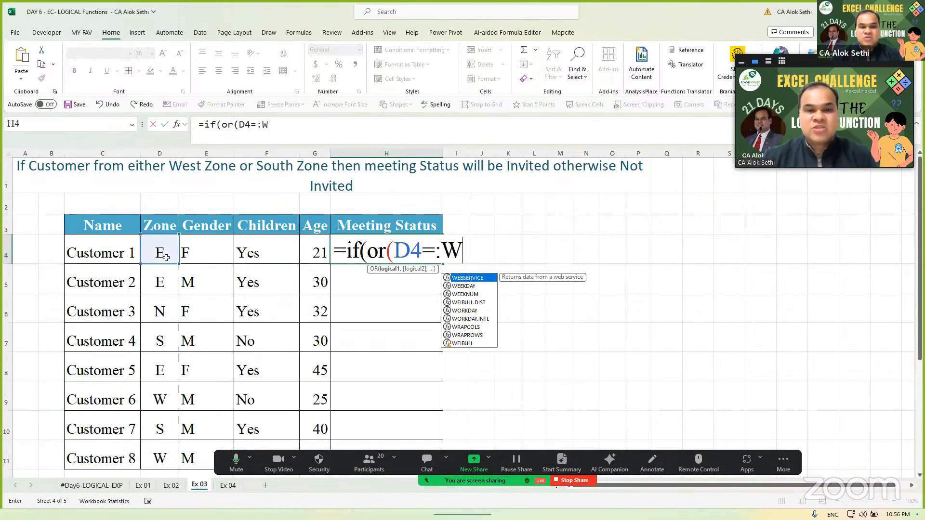
pyautogui.press('BackSpace')
pyautogui.write('"W",')
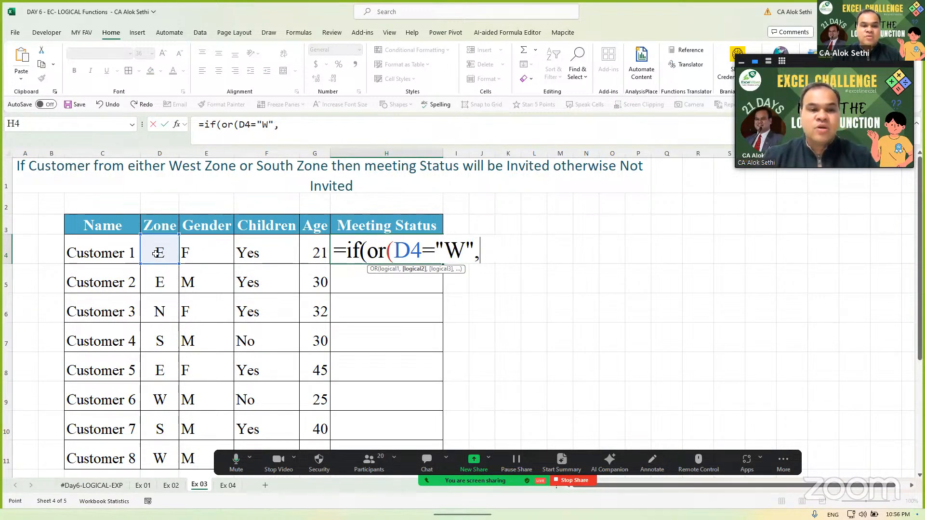
pyautogui.click(157, 253)
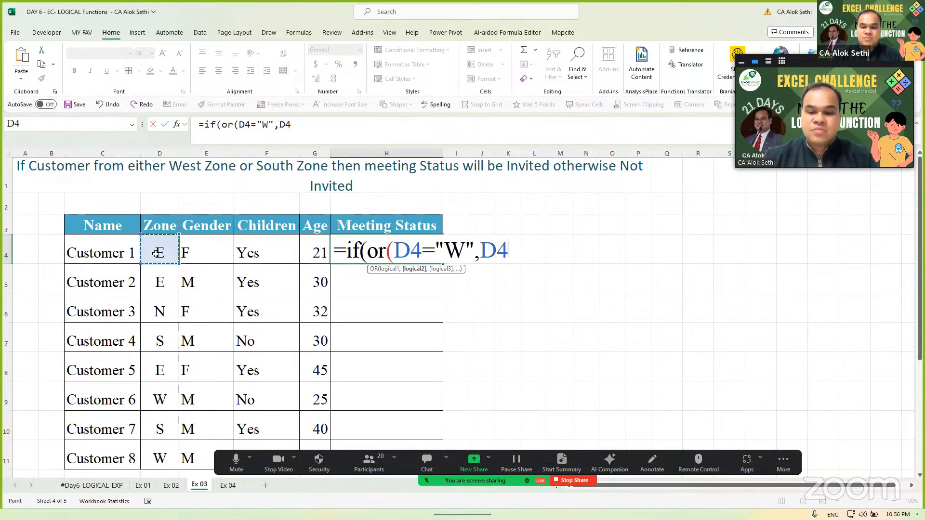
pyautogui.write('="S"')
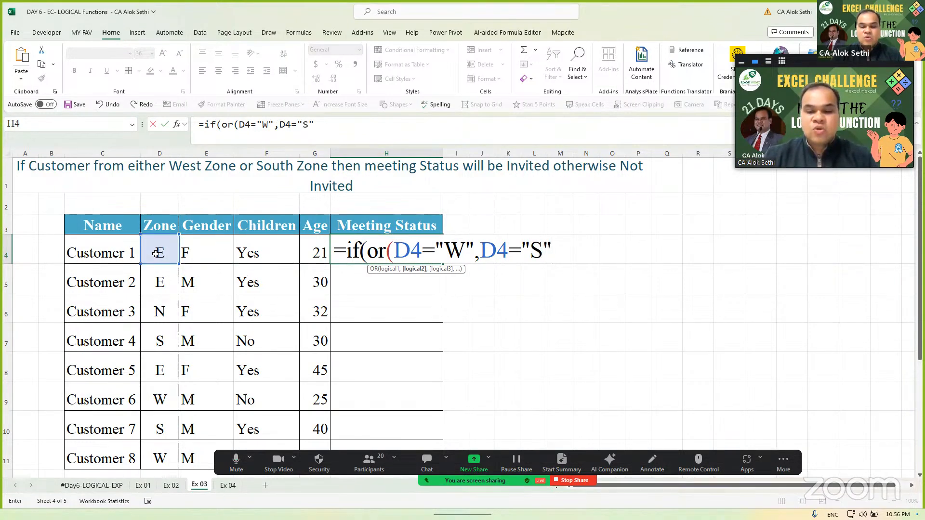
pyautogui.write('),')
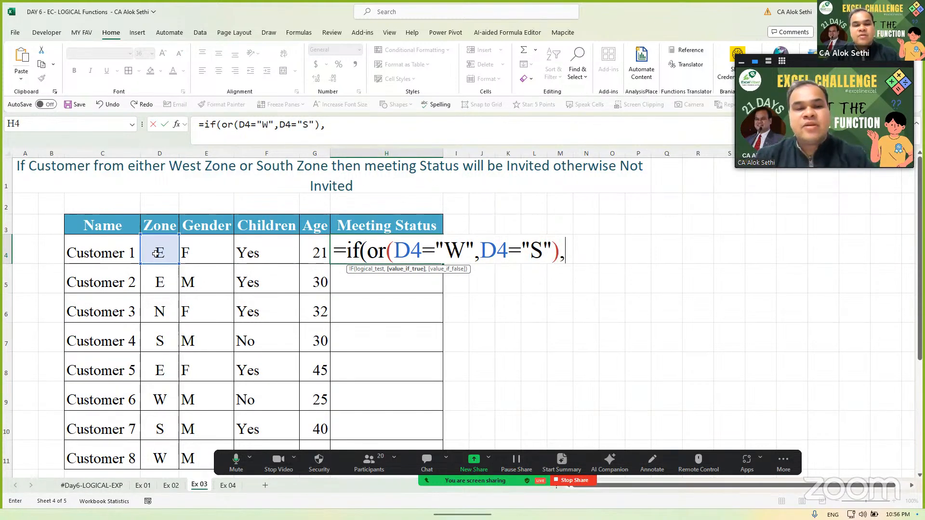
pyautogui.write('"In')
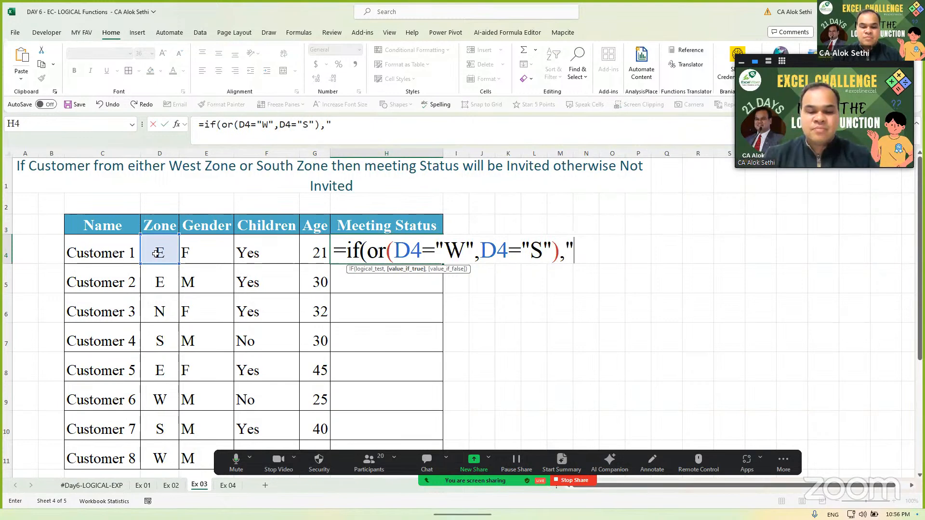
pyautogui.press('capslock')
pyautogui.write('IV')
pyautogui.press('BackSpace')
pyautogui.press('BackSpace')
pyautogui.press('BackSpace')
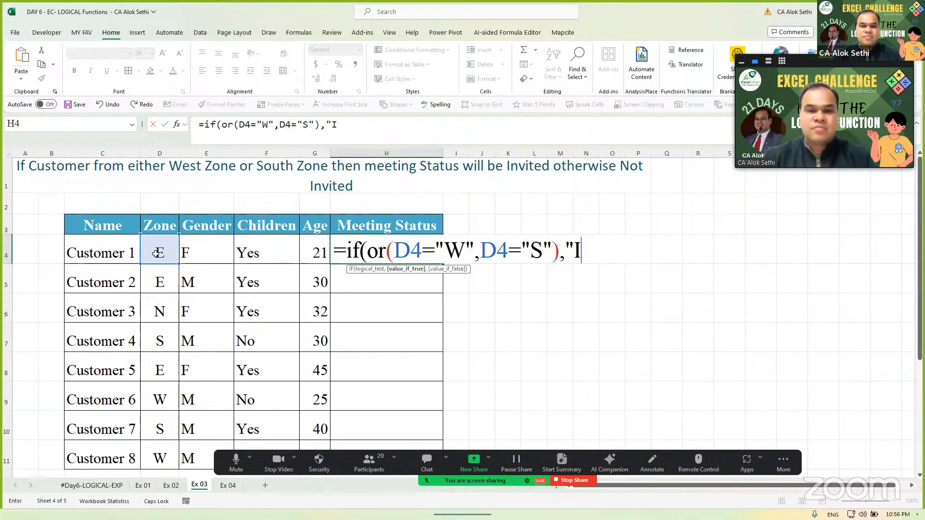
pyautogui.press('capslock')
pyautogui.write('n')
pyautogui.press('BackSpace')
pyautogui.write('vited",')
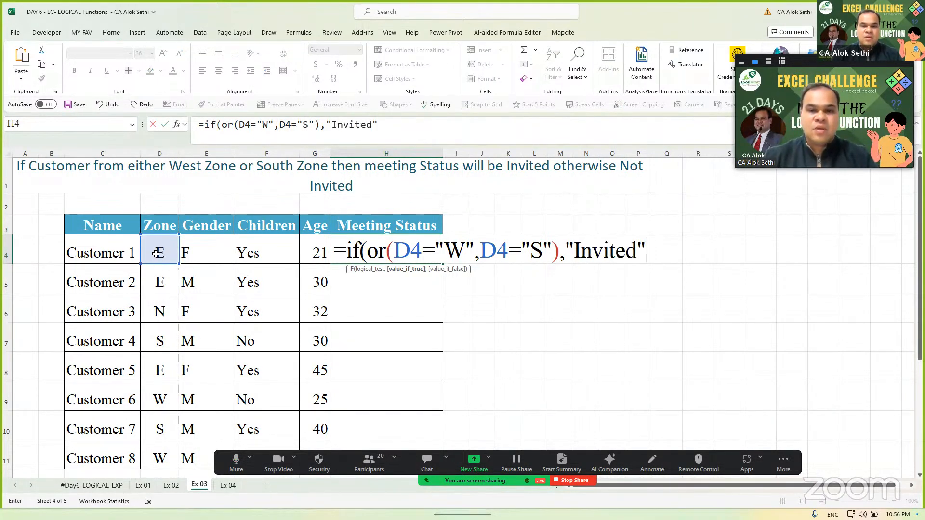
pyautogui.write('"Not invi')
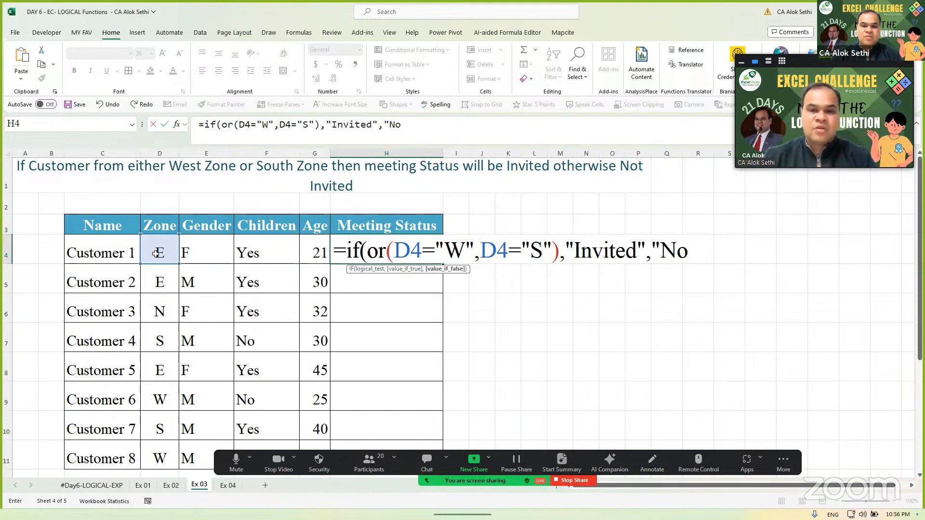
pyautogui.write('")')
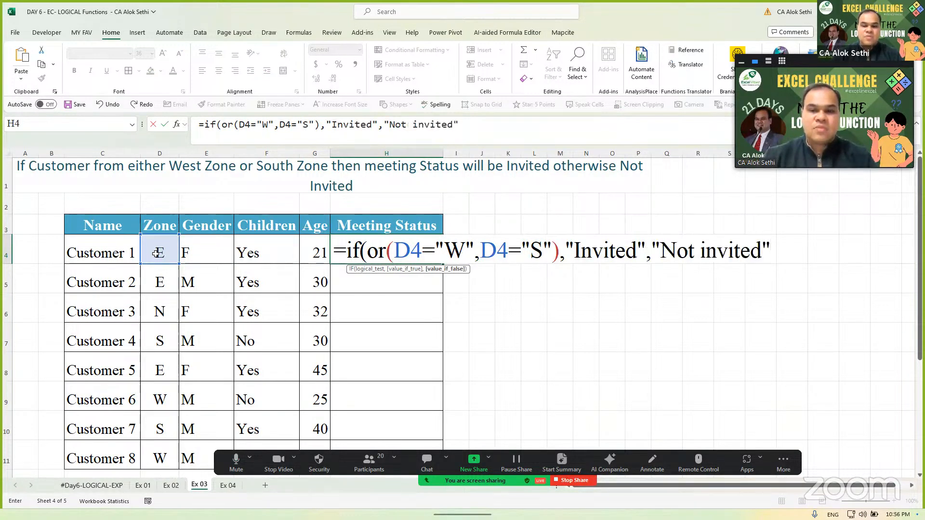
pyautogui.press('Return')
# Step: Fill the H4 formula down through H11 with Ctrl+D
pyautogui.press('Up')
pyautogui.hotkey('shift', 'Down')
pyautogui.hotkey('shift', 'Down')
pyautogui.hotkey('shift', 'Down')
pyautogui.hotkey('shift', 'Down')
pyautogui.hotkey('shift', 'Down')
pyautogui.hotkey('shift', 'Down')
pyautogui.hotkey('shift', 'Down')
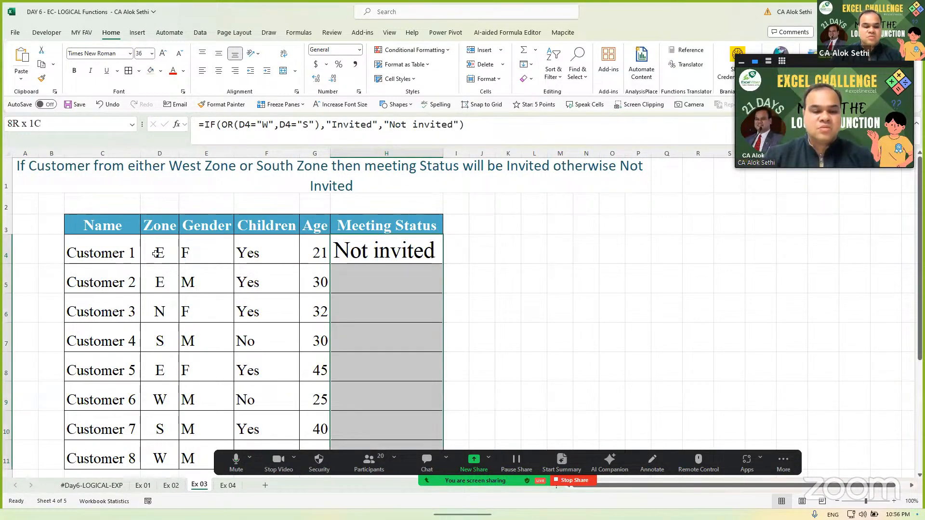
pyautogui.hotkey('ctrl', 'd')
# Step: Review the filled Meeting Status results and the cells above the table
pyautogui.scroll(-1, 156, 254)
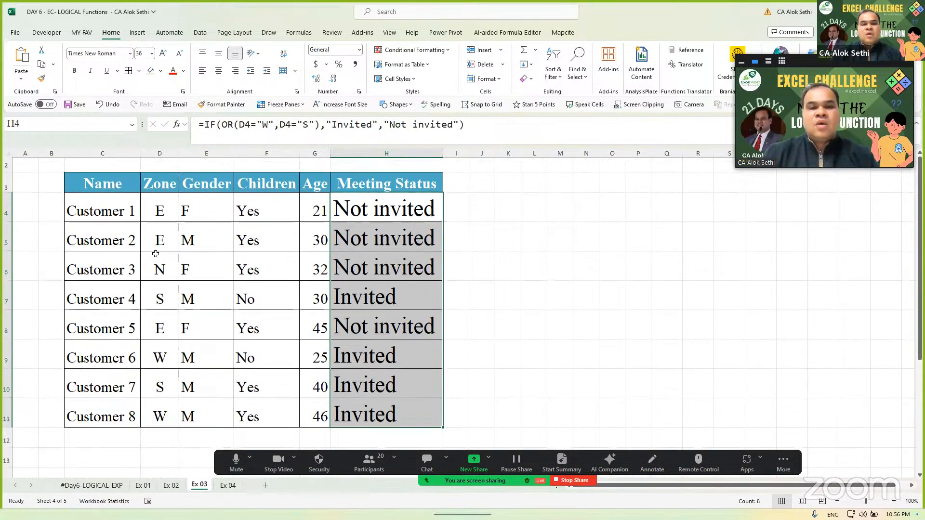
pyautogui.click(156, 254)
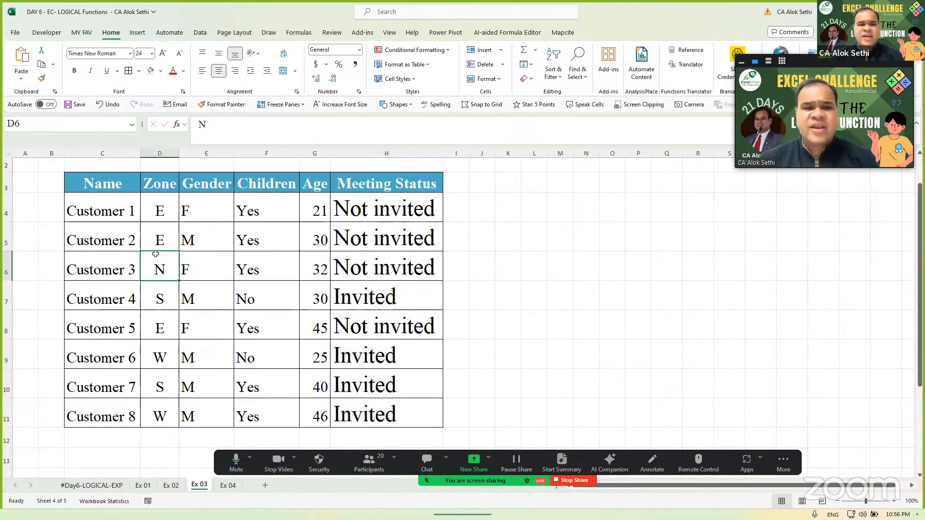
pyautogui.scroll(1, 156, 253)
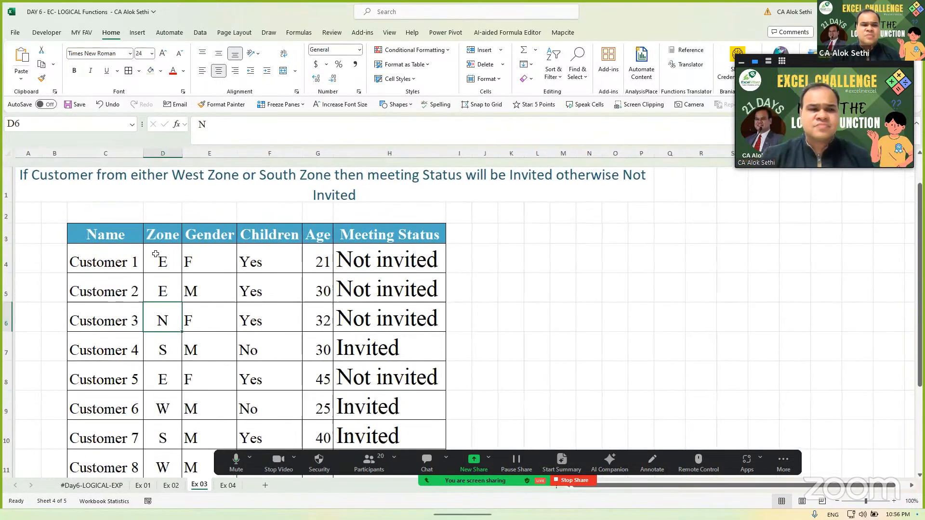
pyautogui.click(385, 203)
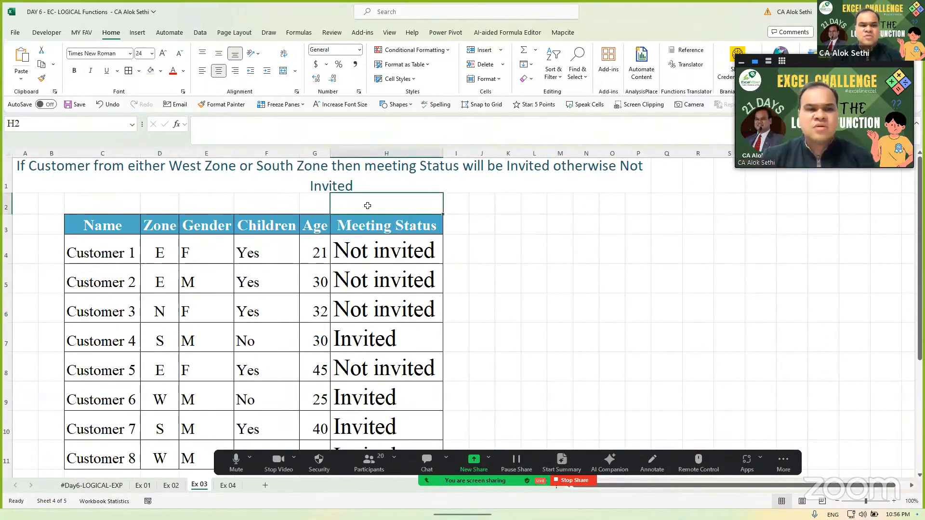
pyautogui.click(207, 209)
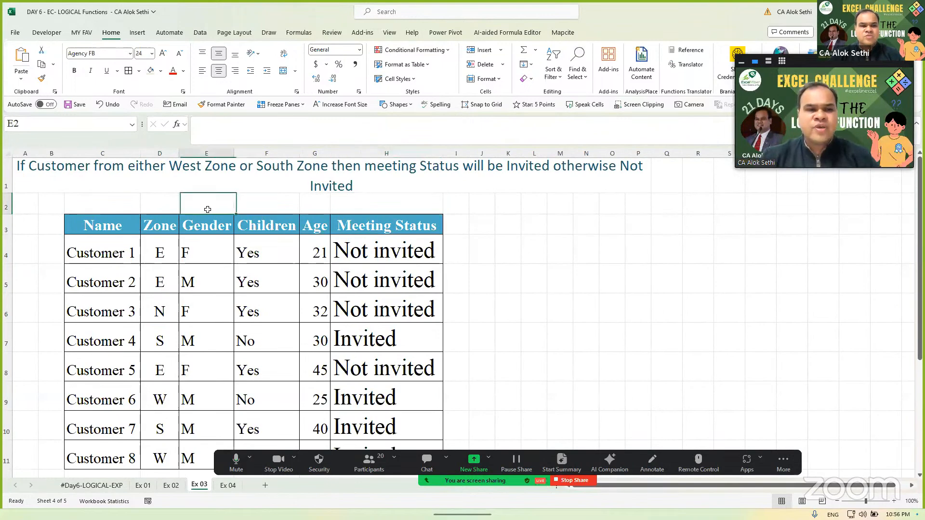
# Step: Label cell D2 above the Zone heading 'W/S'
pyautogui.click(174, 205)
pyautogui.press('capslock')
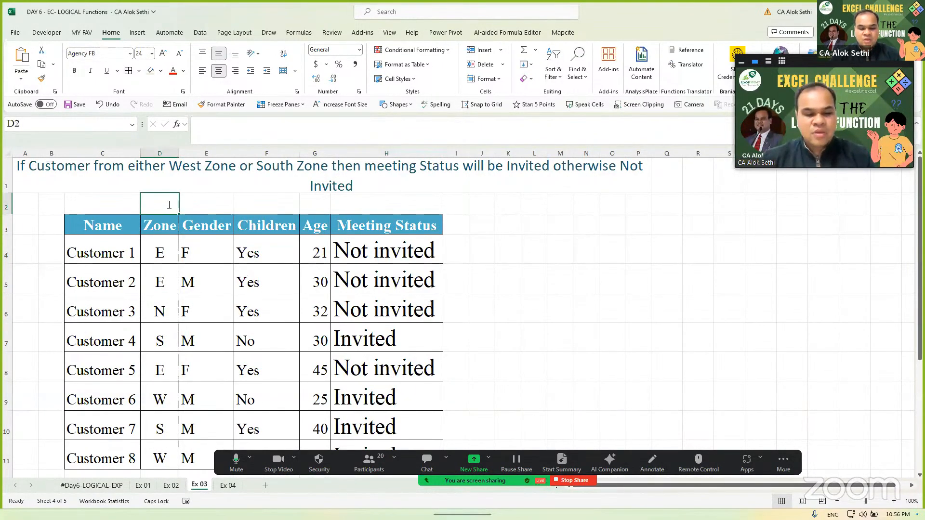
pyautogui.write('W/S')
pyautogui.press('Return')
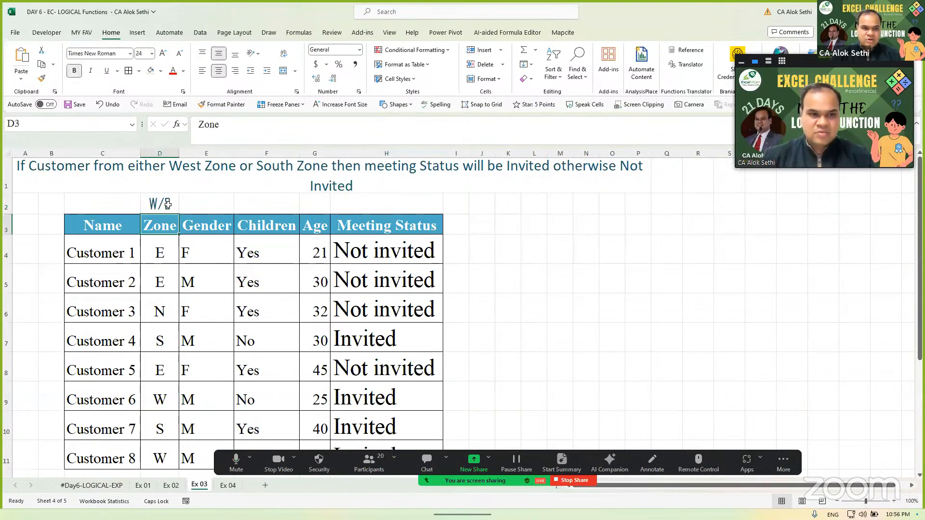
# Step: Make the W/S label bold, then select Customer 3's zone cell
pyautogui.click(167, 204)
pyautogui.hotkey('ctrl', 'b')
pyautogui.scroll(-1, 167, 204)
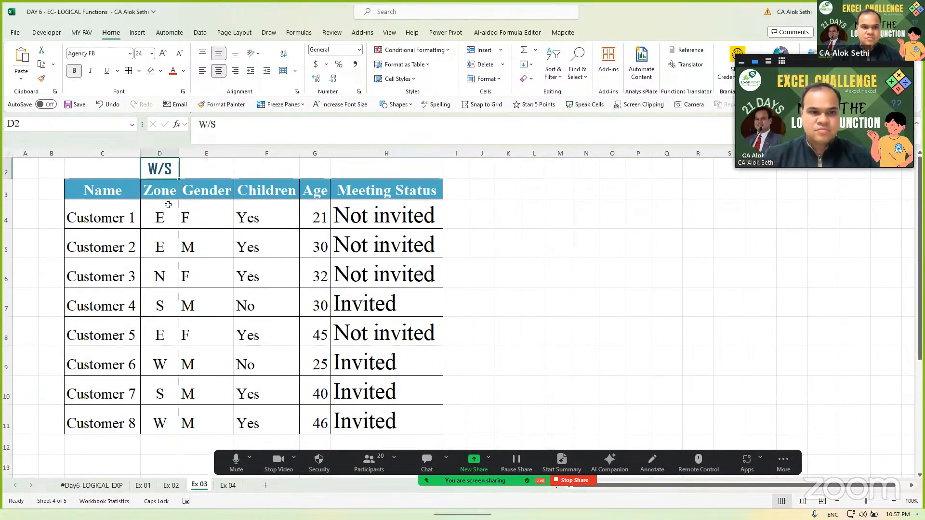
pyautogui.click(159, 276)
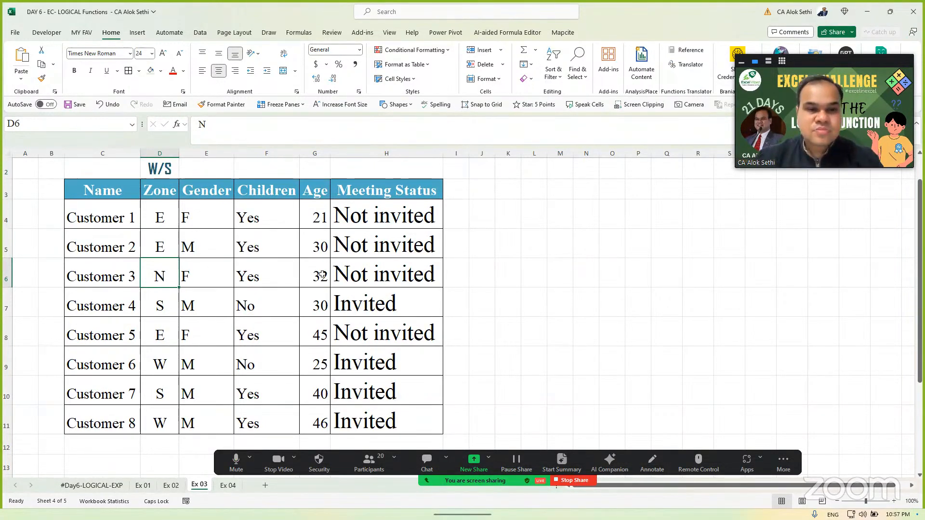
# Step: Highlight H4:H11 cells containing 'Not' with Light Red Fill and Dark Red Text
pyautogui.moveTo(369, 215); pyautogui.dragTo(386, 424)
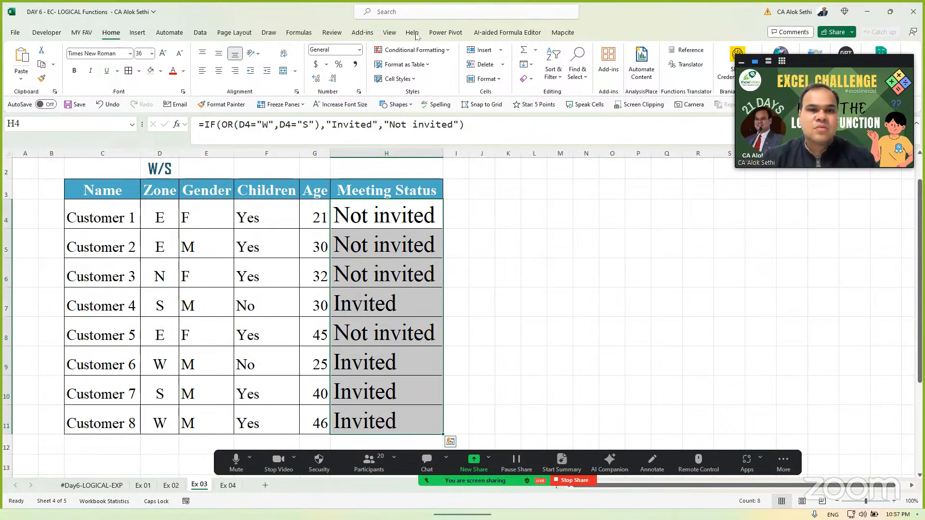
pyautogui.click(423, 53)
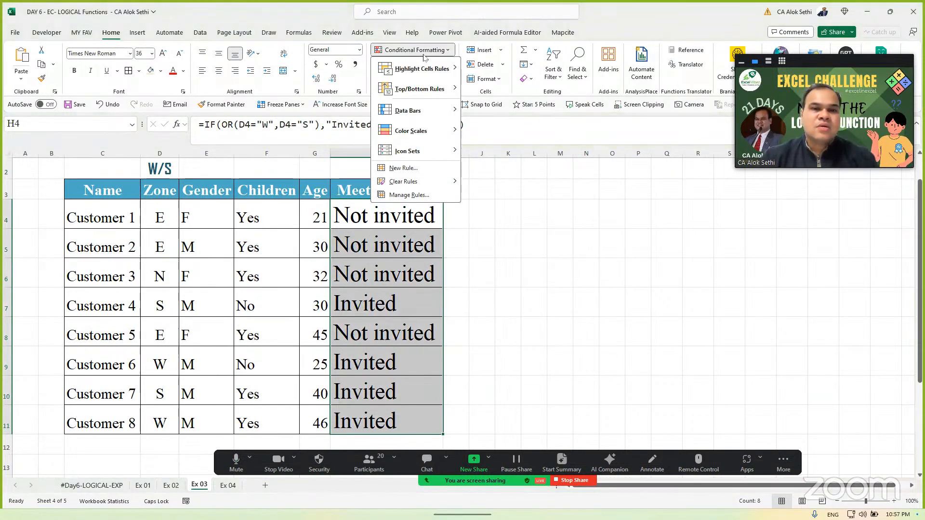
pyautogui.moveTo(427, 71)
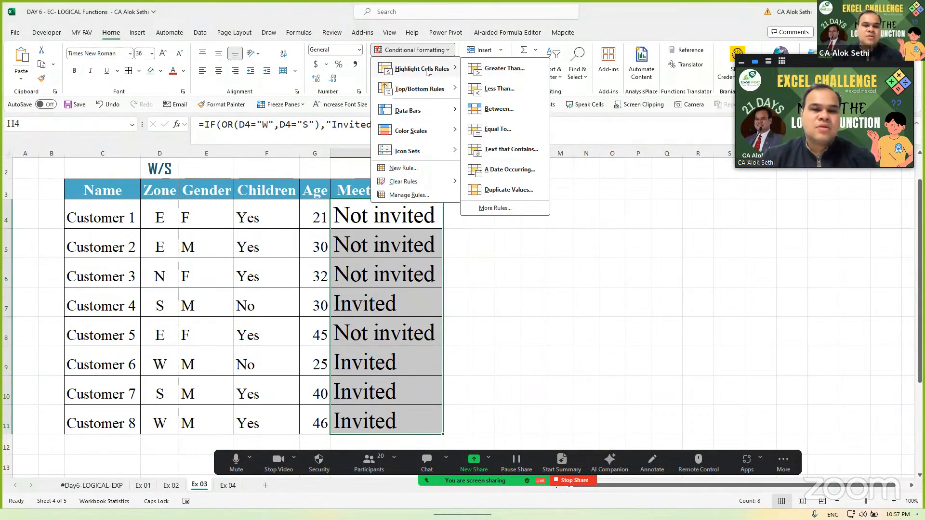
pyautogui.click(528, 150)
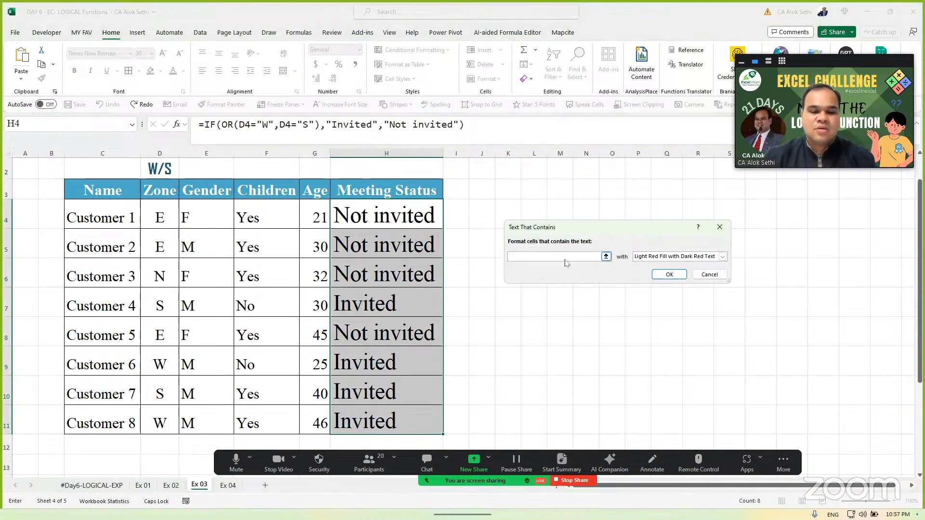
pyautogui.write('Not')
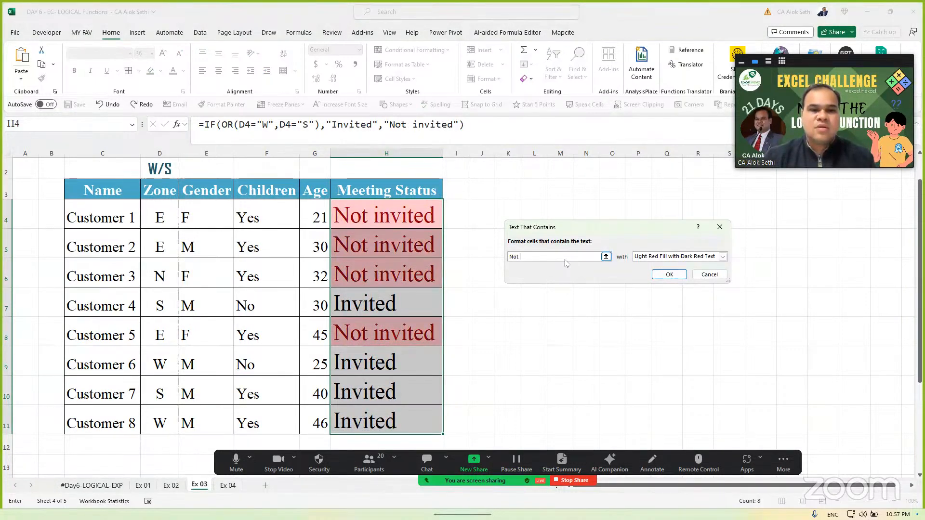
pyautogui.click(674, 274)
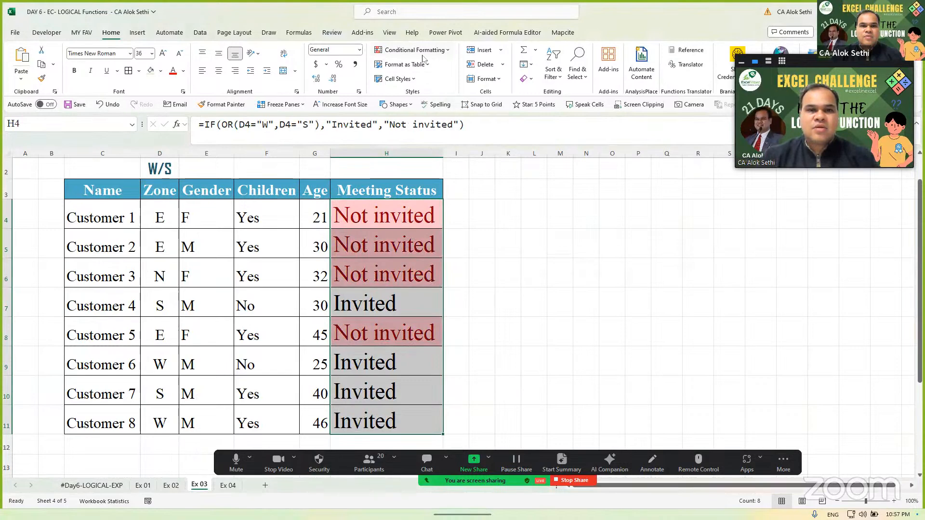
# Step: Add a Text That Contains 'Invited' rule with Green Fill and Dark Green Text
pyautogui.click(419, 50)
pyautogui.moveTo(454, 75)
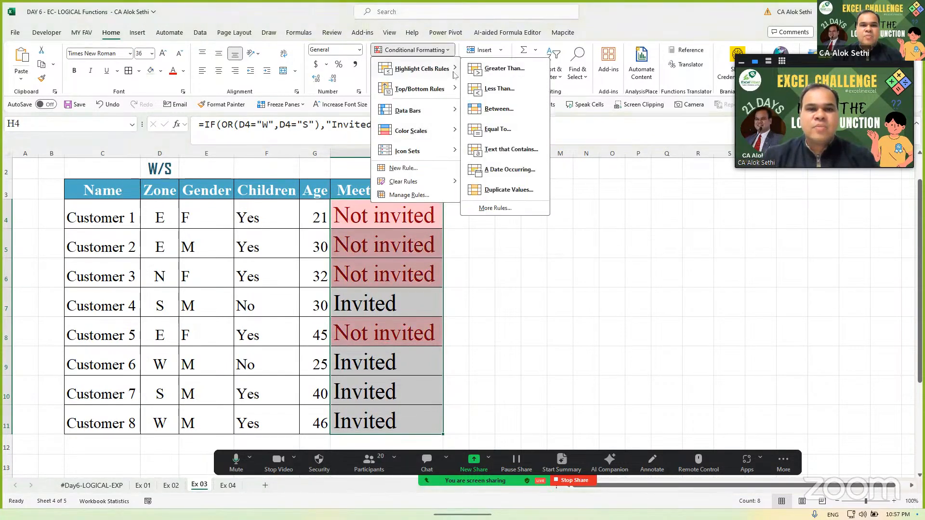
pyautogui.click(499, 148)
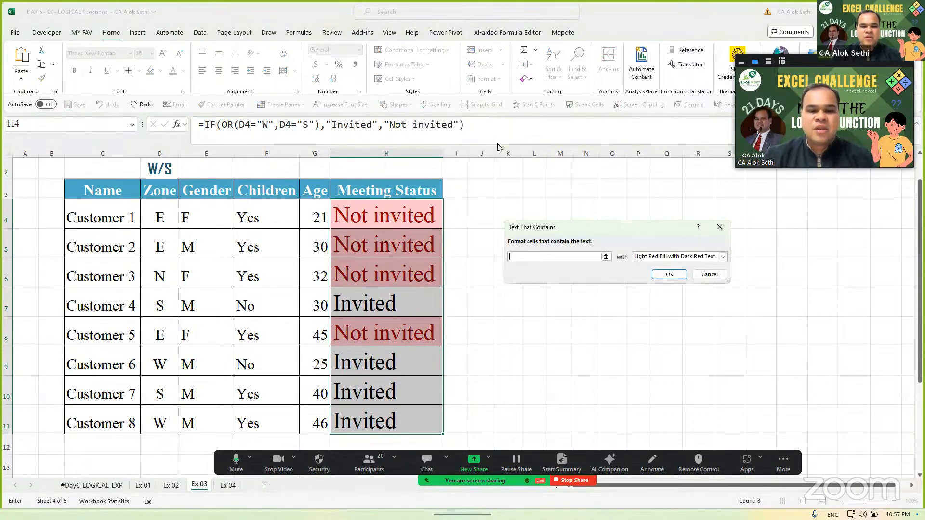
pyautogui.write('Invite')
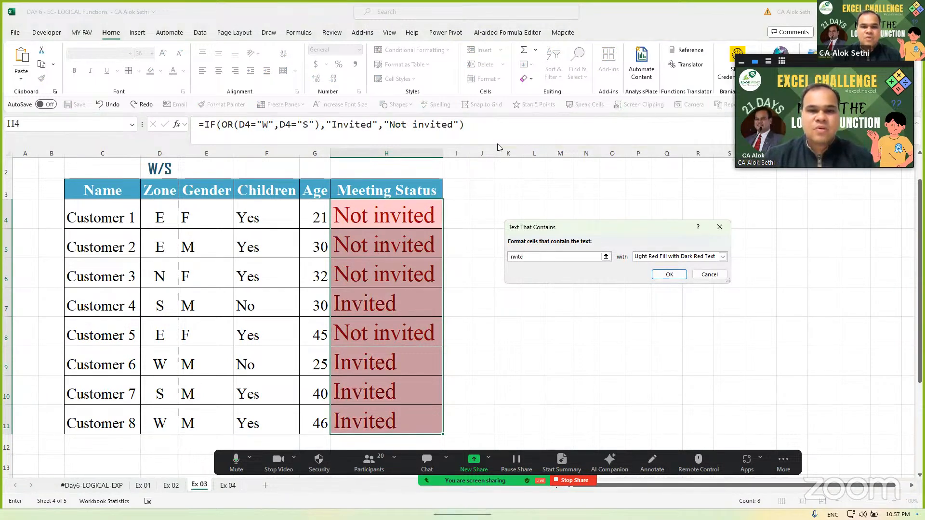
pyautogui.write('d')
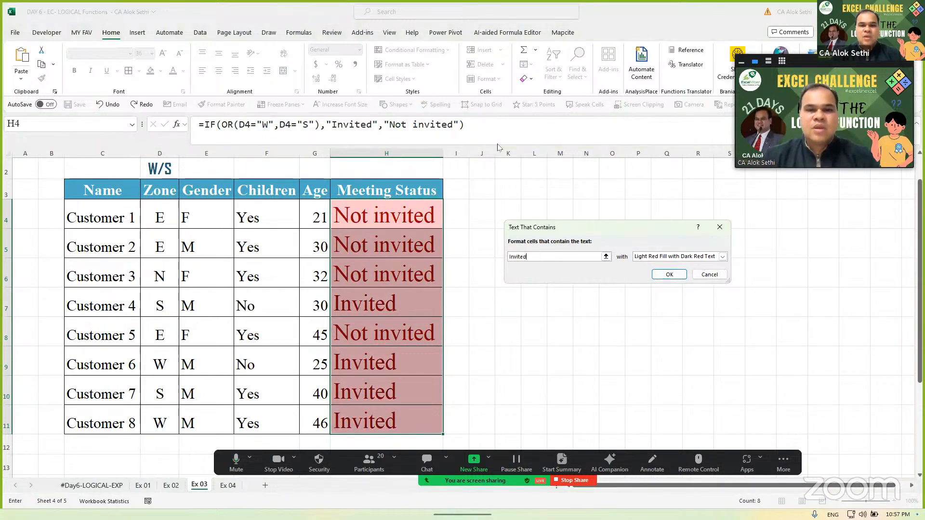
pyautogui.click(657, 258)
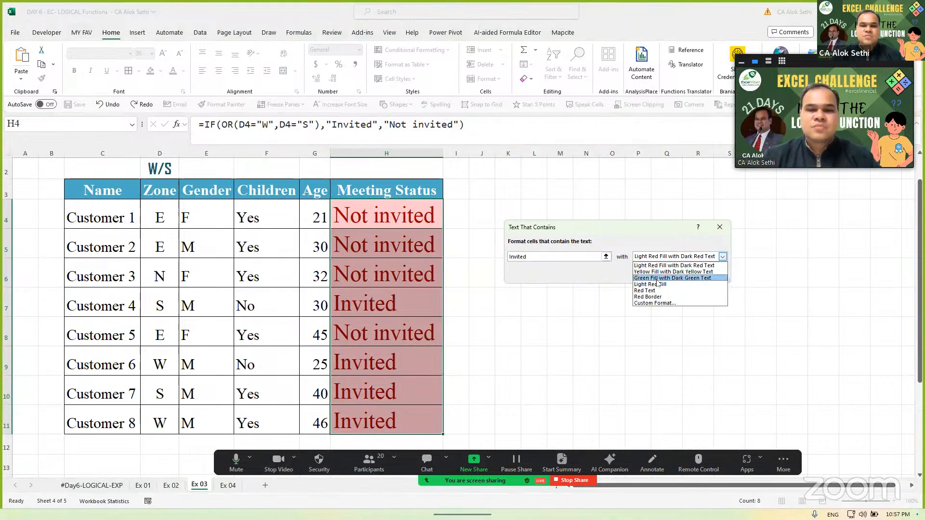
pyautogui.click(657, 279)
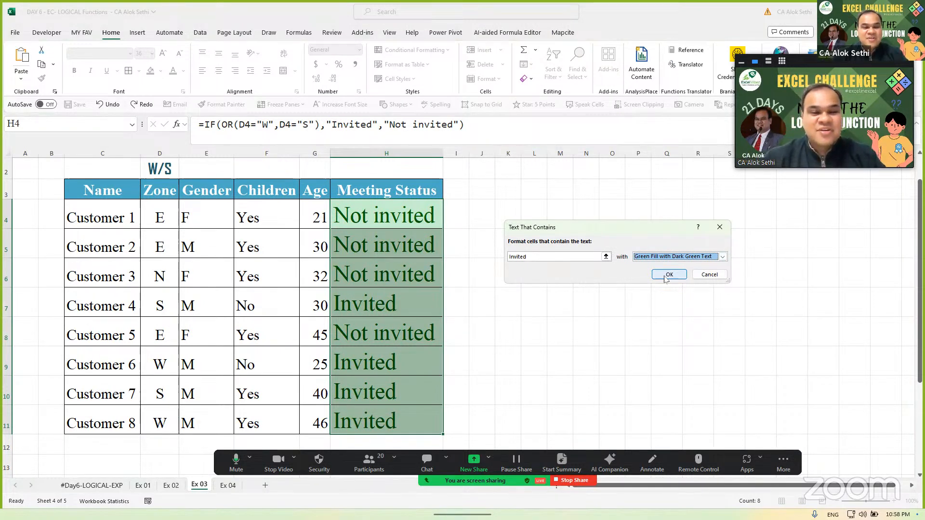
pyautogui.click(664, 278)
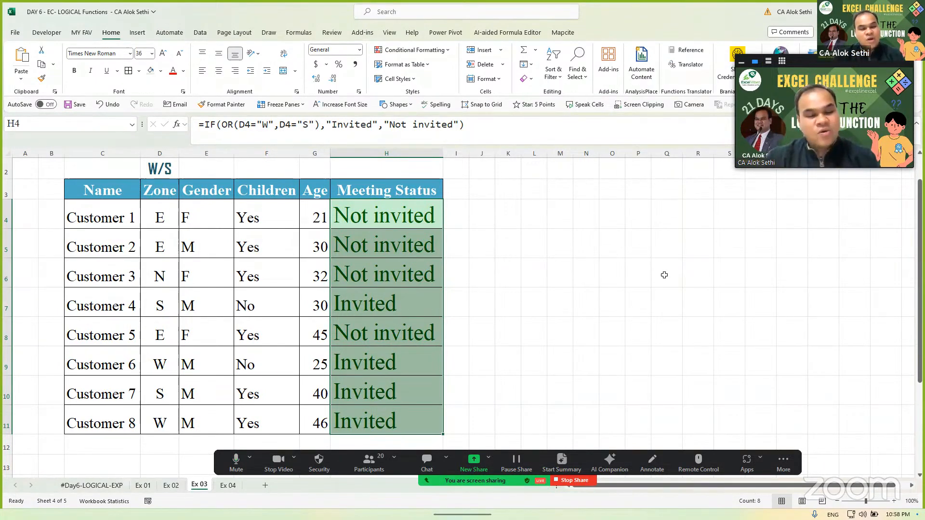
# Step: Undo both the green and red highlight rules, checking H7's formula in between
pyautogui.hotkey('ctrl', 'z')
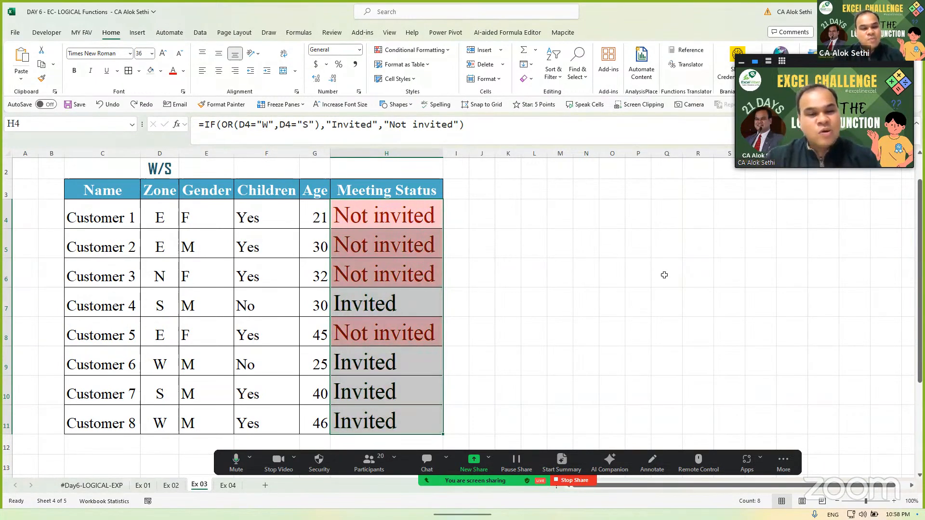
pyautogui.click(451, 291)
pyautogui.click(410, 303)
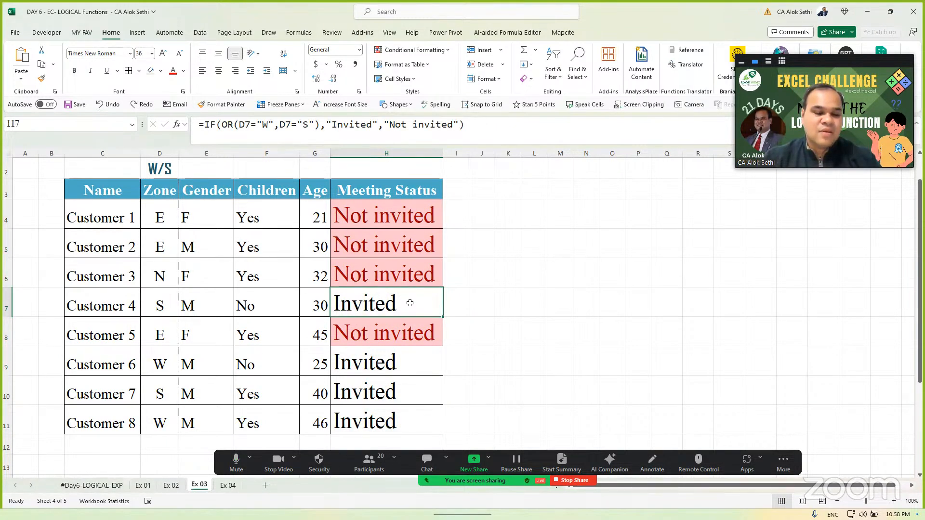
pyautogui.hotkey('ctrl', 'z')
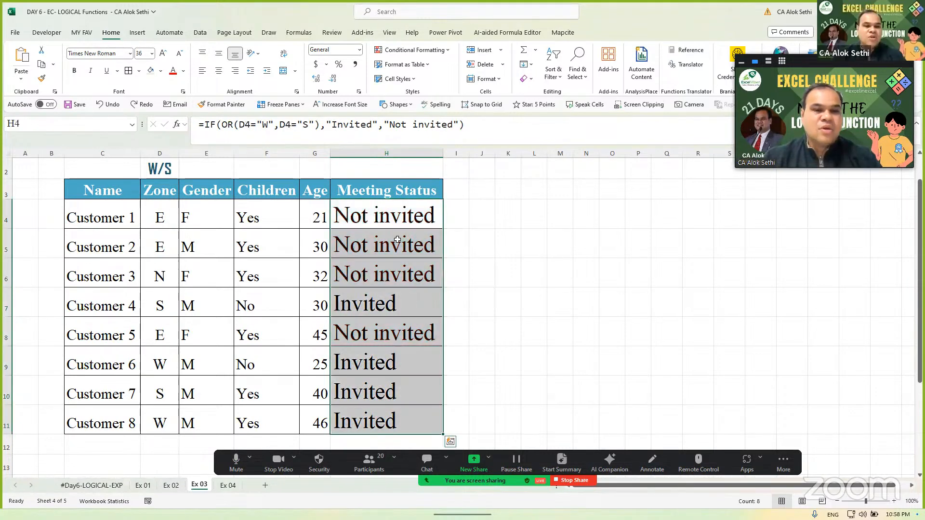
# Step: Reapply the Text That Contains 'Not' rule with Light Red Fill to H4:H11
pyautogui.click(446, 50)
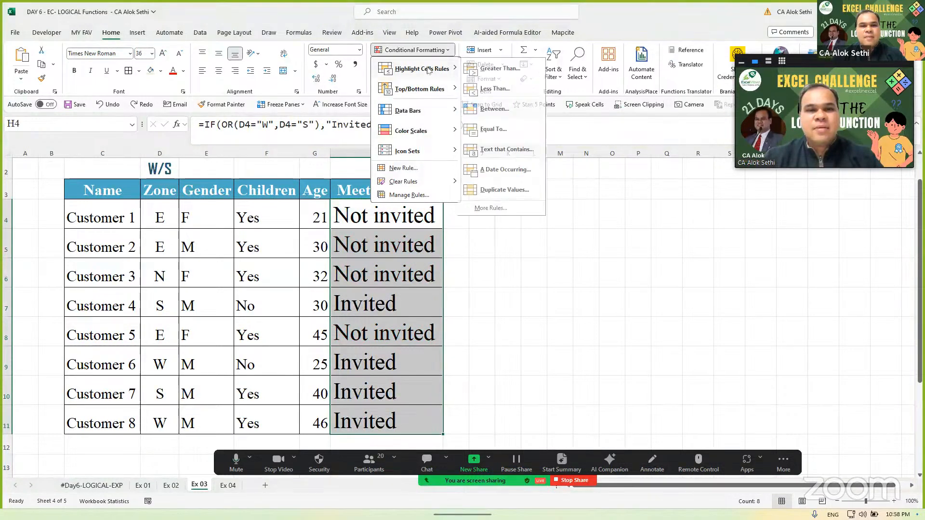
pyautogui.click(506, 155)
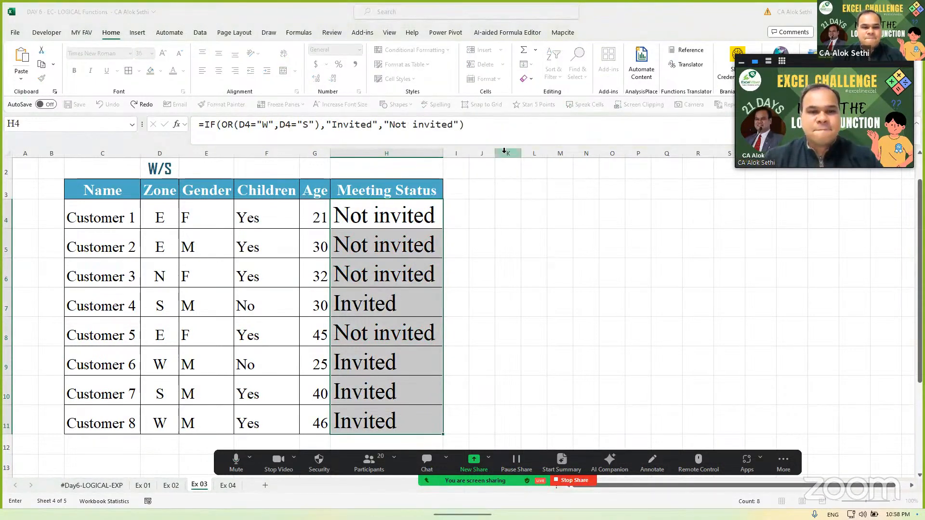
pyautogui.write('Not invited')
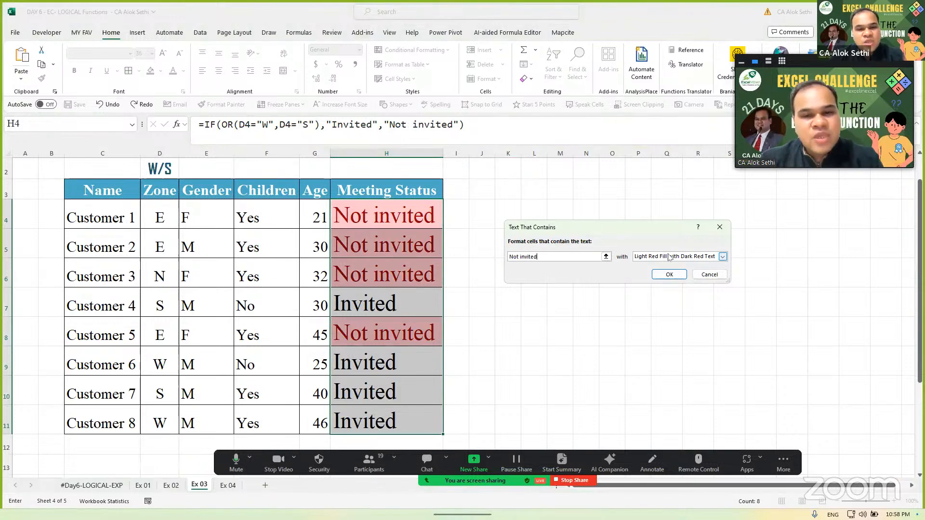
pyautogui.click(669, 274)
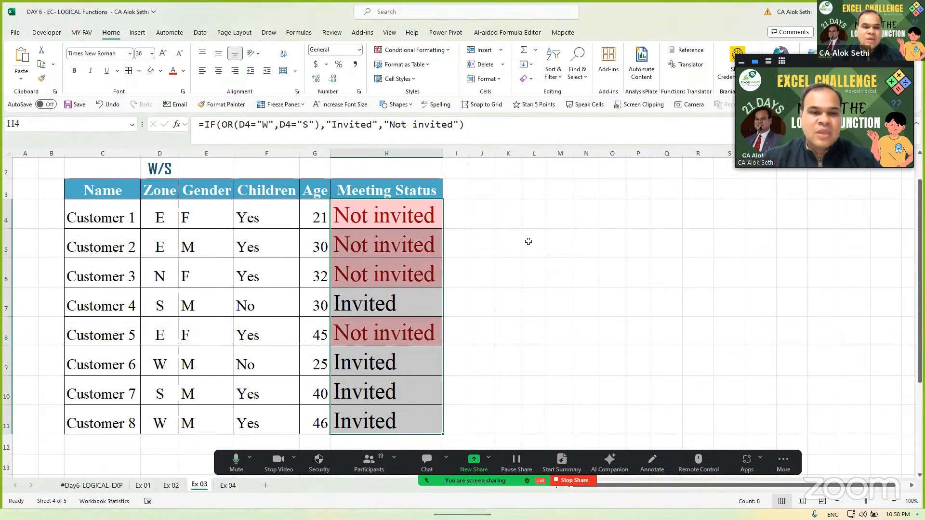
pyautogui.click(534, 243)
pyautogui.moveTo(394, 208); pyautogui.dragTo(389, 421)
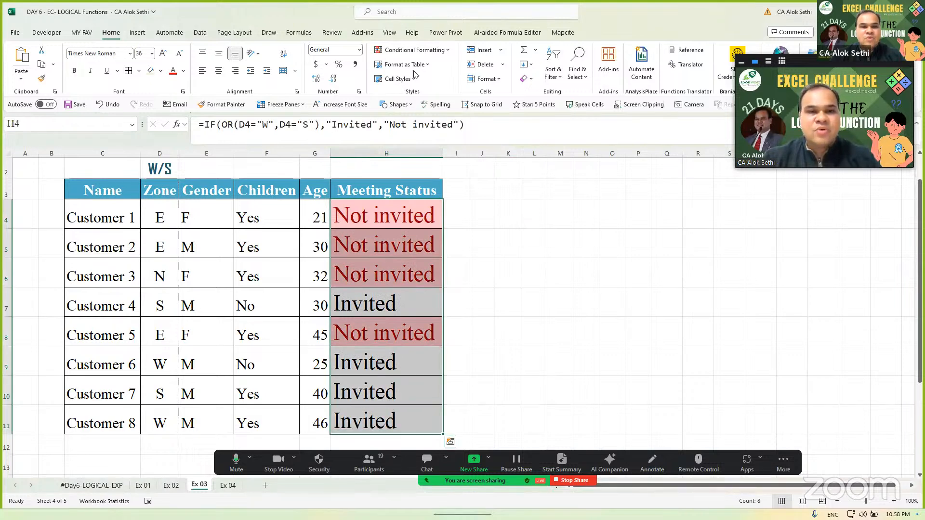
# Step: Apply a Text That Contains 'Invited' rule with Green Fill and Dark Green Text
pyautogui.click(435, 53)
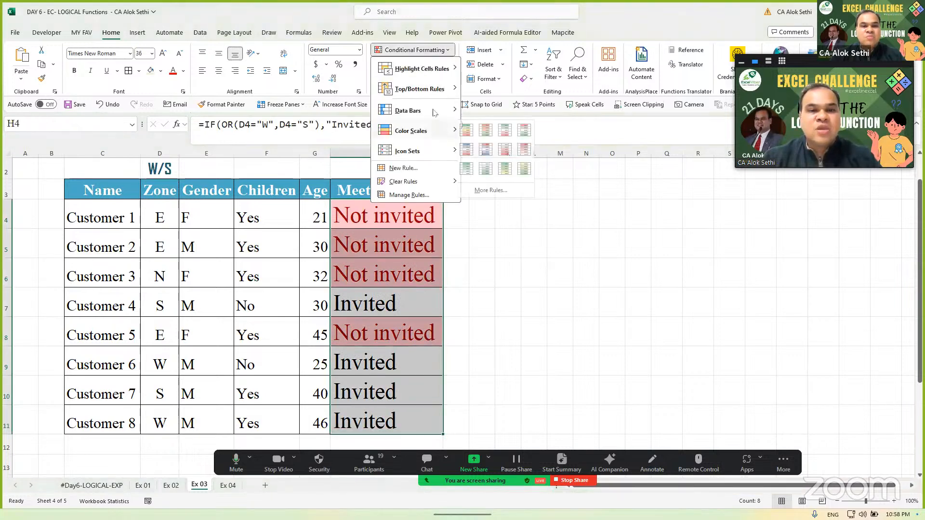
pyautogui.moveTo(435, 113)
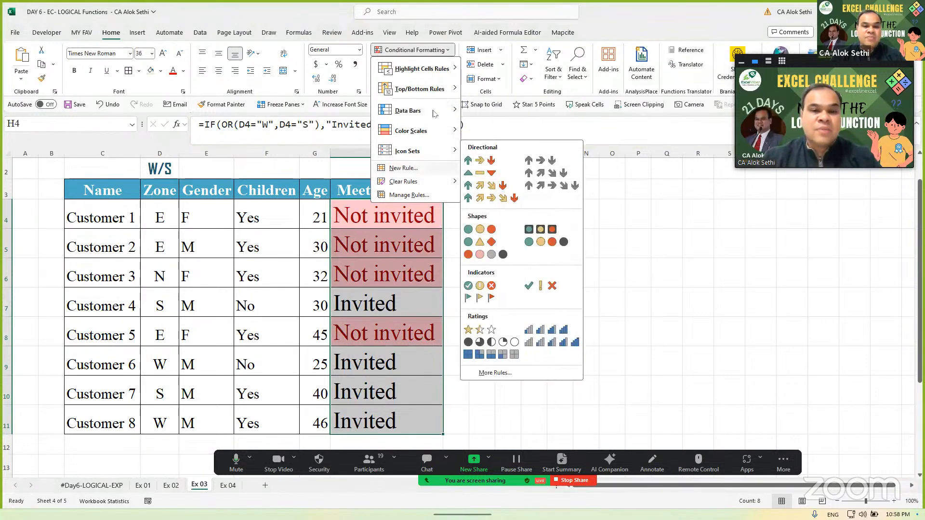
pyautogui.moveTo(435, 77)
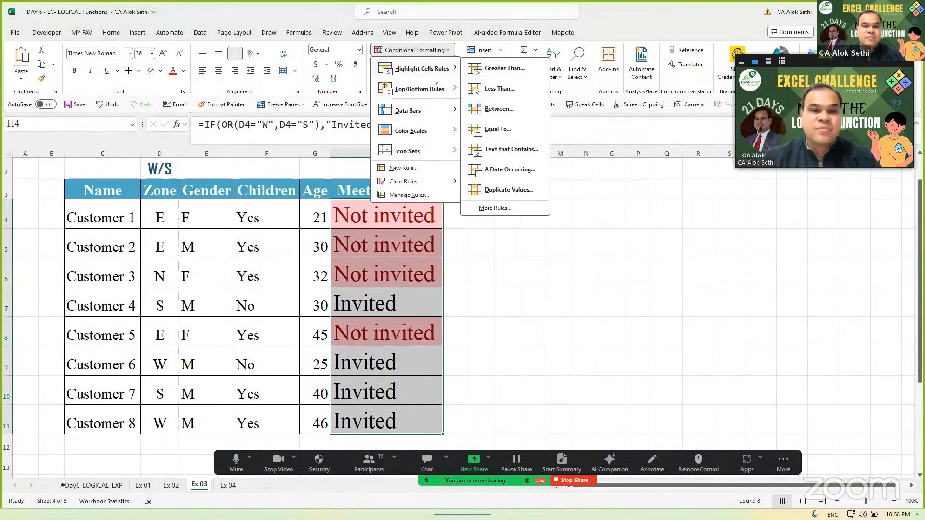
pyautogui.click(490, 152)
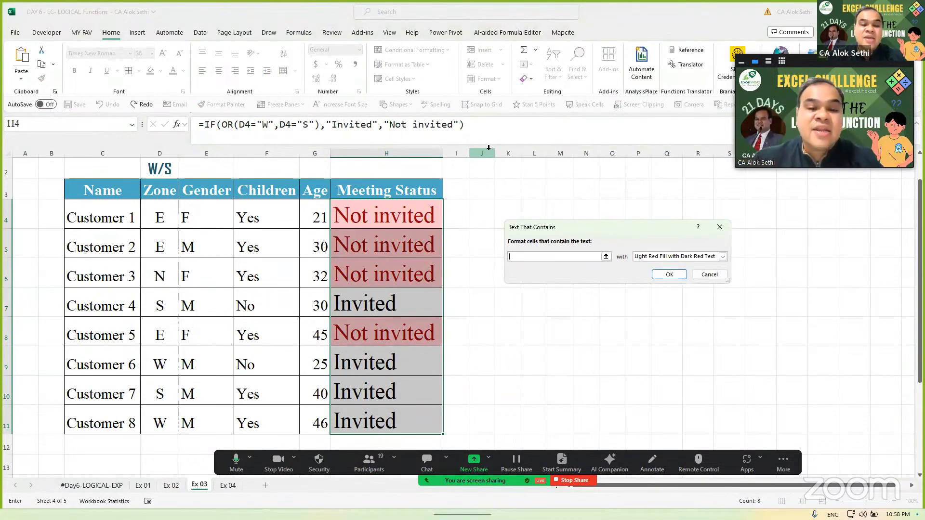
pyautogui.write('Invited')
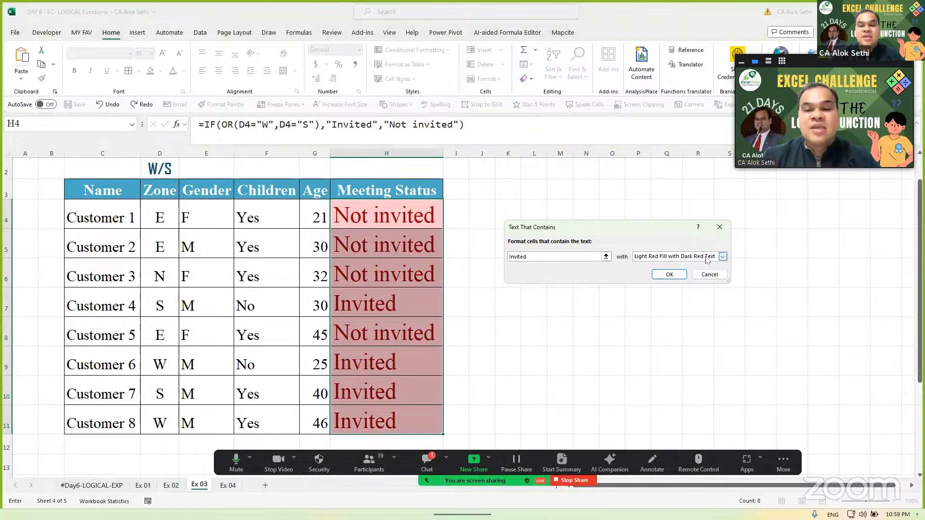
pyautogui.click(722, 256)
pyautogui.click(681, 278)
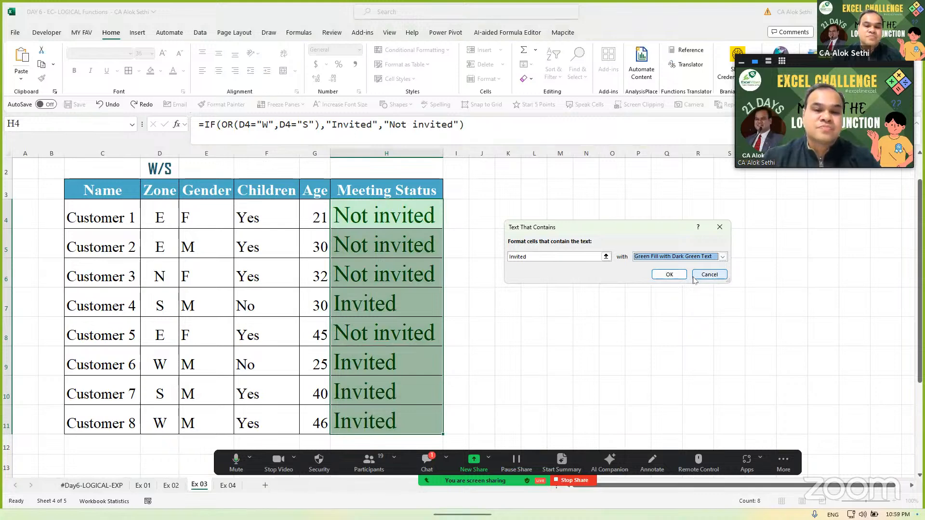
pyautogui.doubleClick(596, 257)
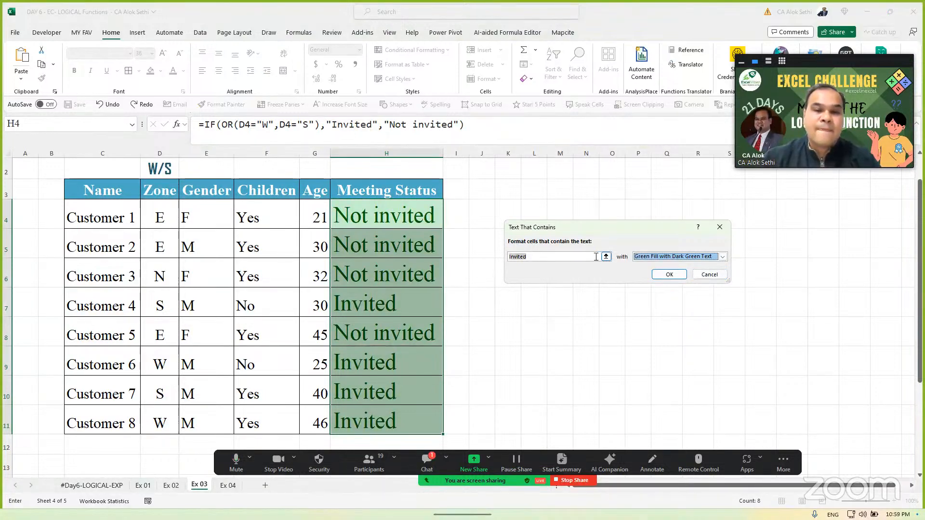
pyautogui.press('BackSpace')
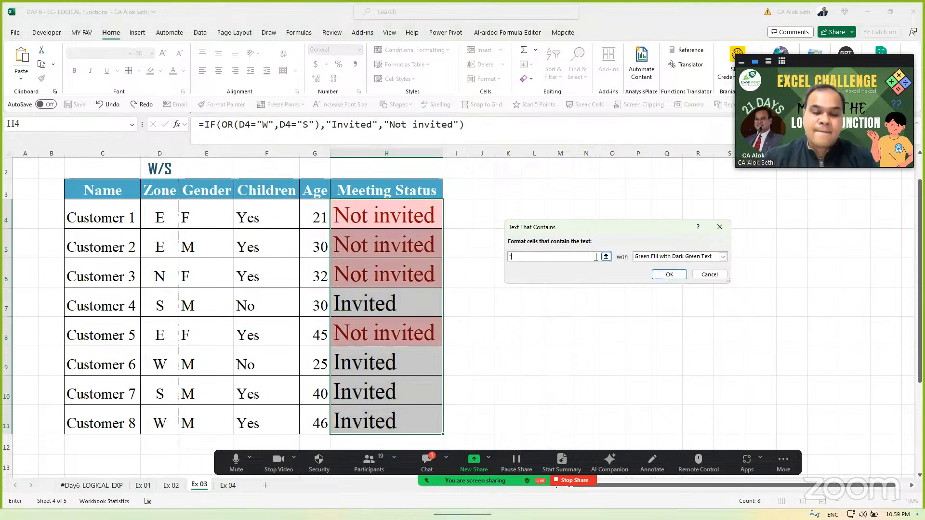
pyautogui.write('Invi')
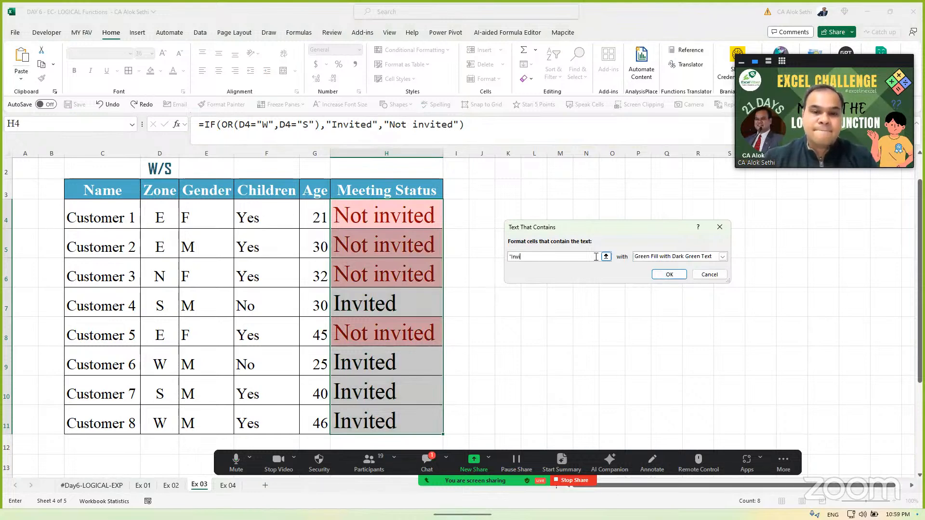
pyautogui.write('ted')
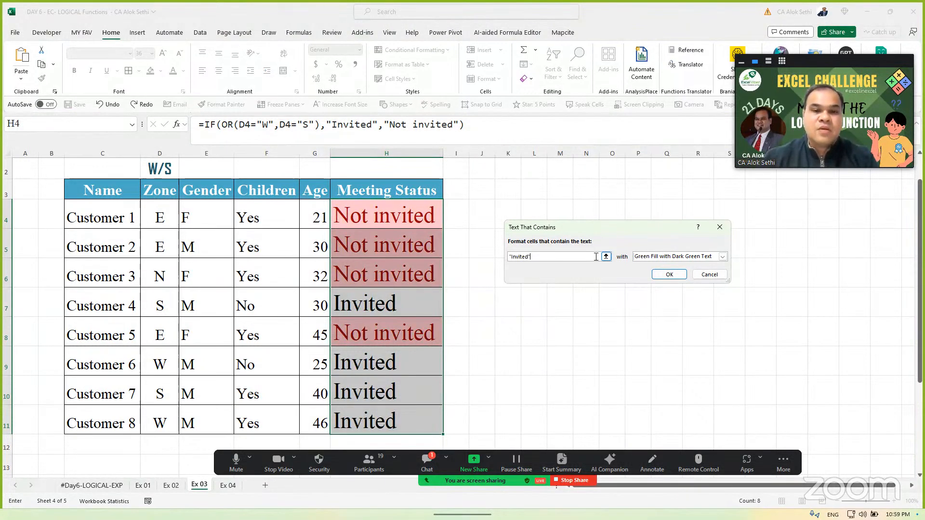
pyautogui.press('Return')
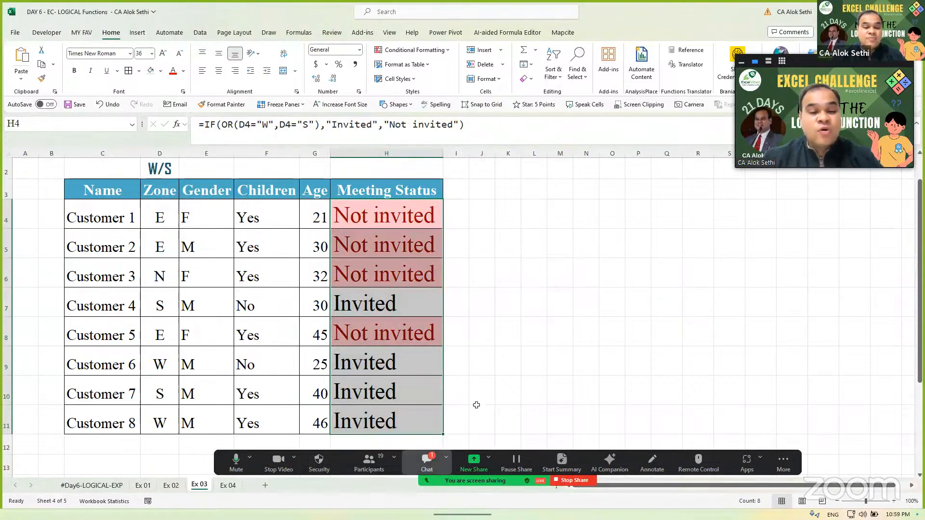
pyautogui.click(426, 462)
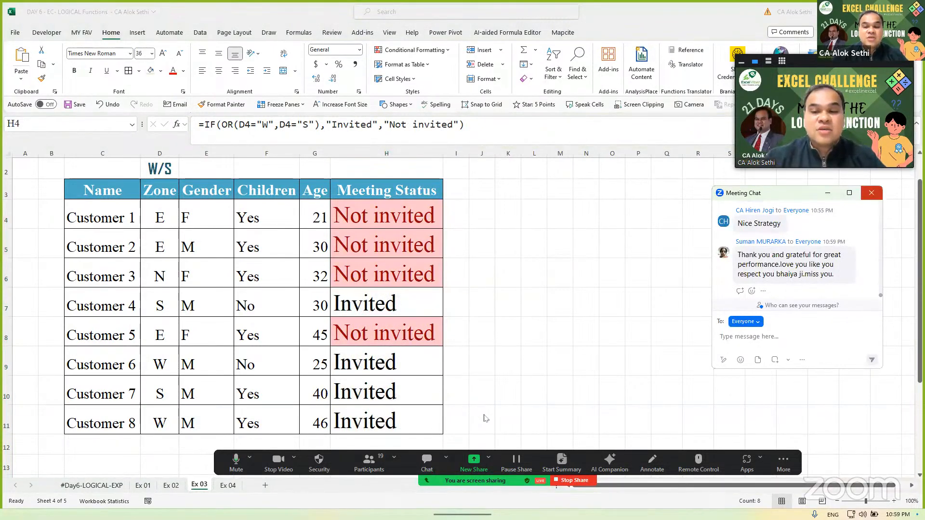
pyautogui.click(870, 193)
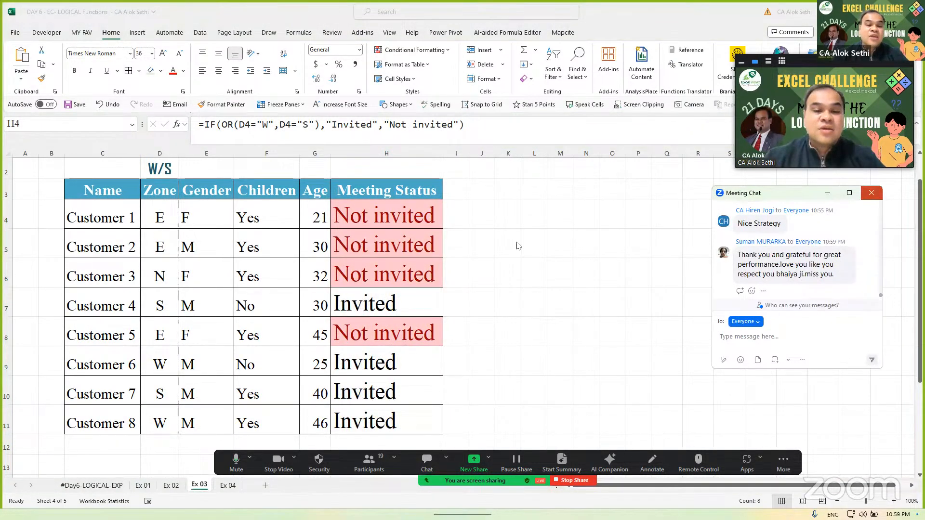
pyautogui.click(403, 205)
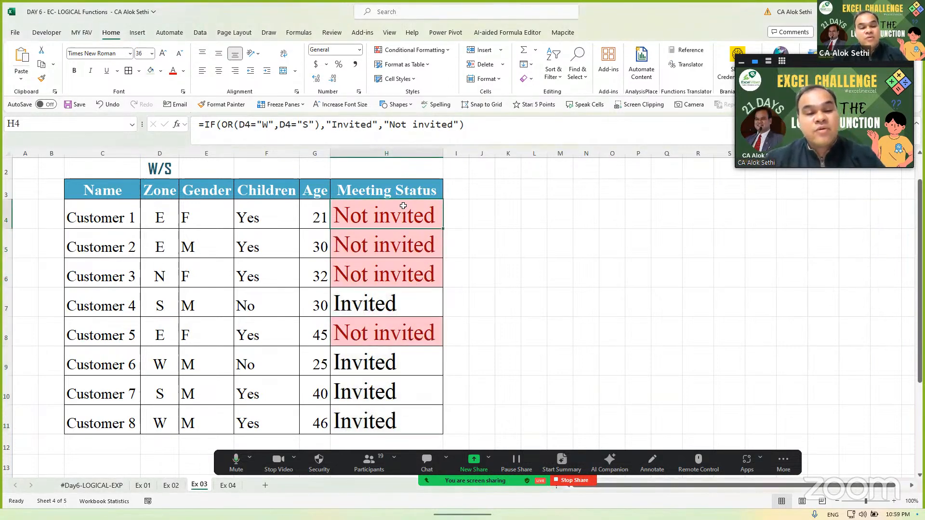
pyautogui.press('F2')
pyautogui.press('Escape')
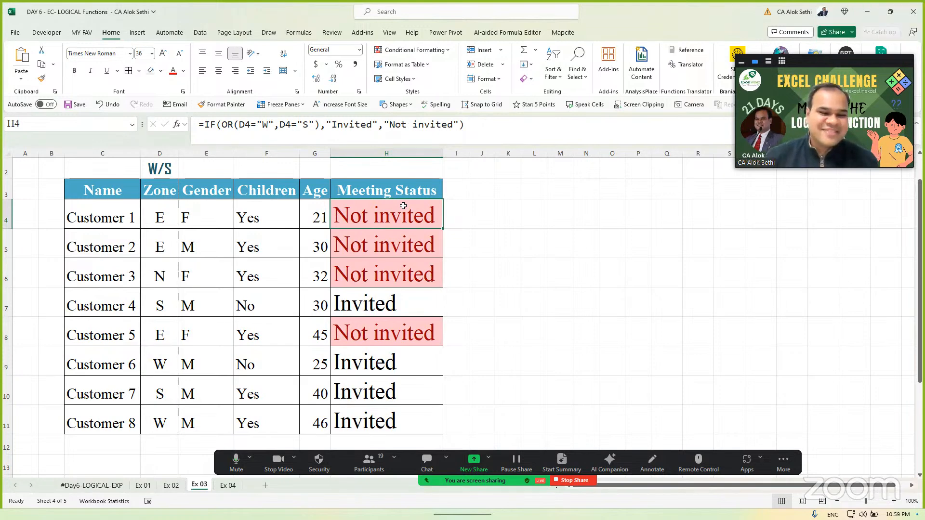
# Step: Trim H4's false result from "Not invited" to "Not" and fill it down to H11
pyautogui.doubleClick(403, 206)
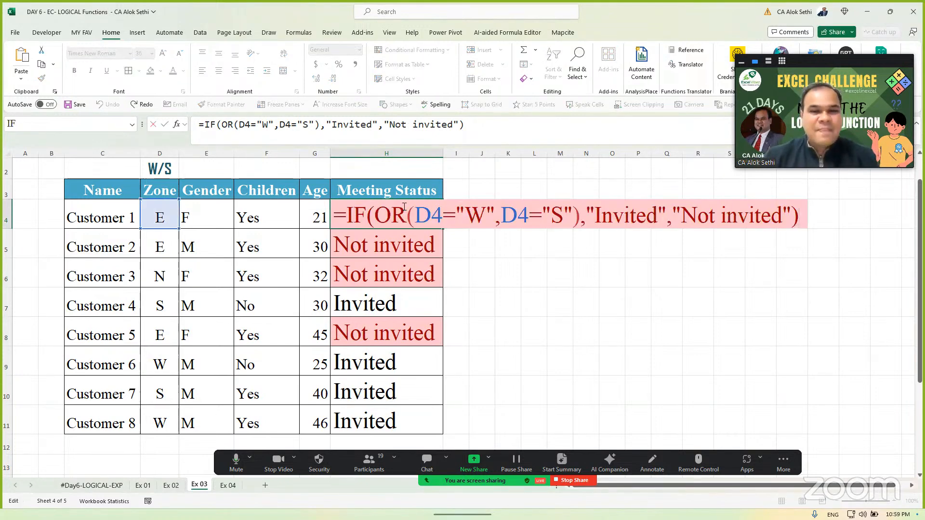
pyautogui.press('Left')
pyautogui.press('Right')
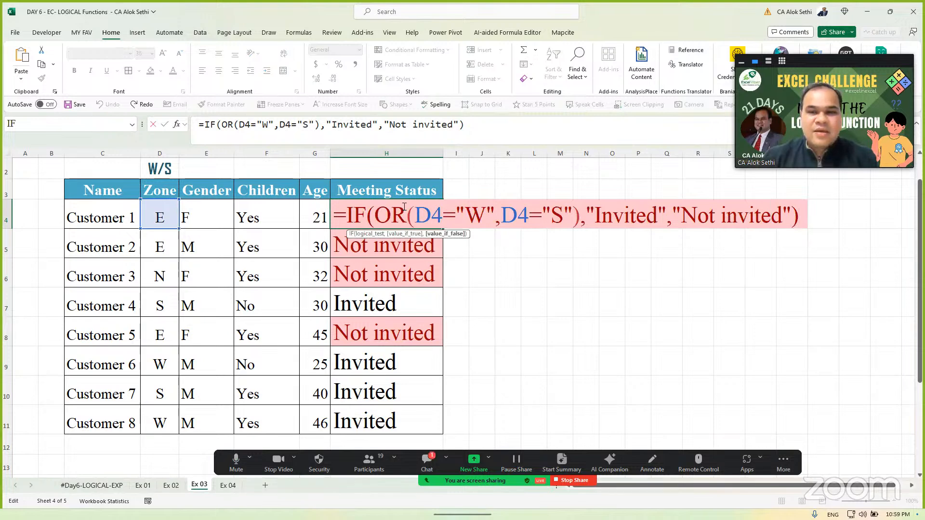
pyautogui.press('BackSpace')
pyautogui.press('BackSpace')
pyautogui.press('BackSpace')
pyautogui.press('BackSpace')
pyautogui.press('BackSpace')
pyautogui.press('BackSpace')
pyautogui.press('BackSpace')
pyautogui.press('BackSpace')
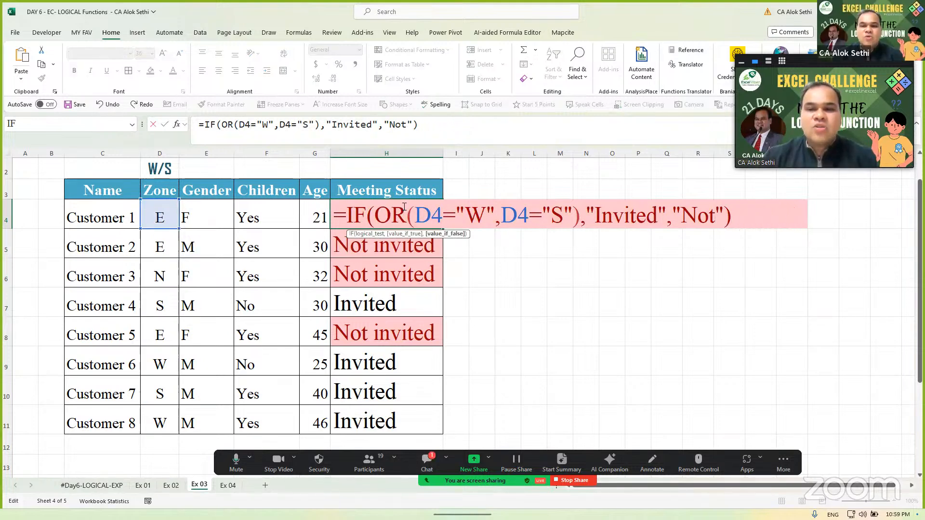
pyautogui.press('Return')
pyautogui.click(403, 206)
pyautogui.hotkey('shift', 'Down')
pyautogui.hotkey('shift', 'Down')
pyautogui.hotkey('shift', 'Down')
pyautogui.hotkey('shift', 'Down')
pyautogui.hotkey('shift', 'Down')
pyautogui.hotkey('shift', 'Down')
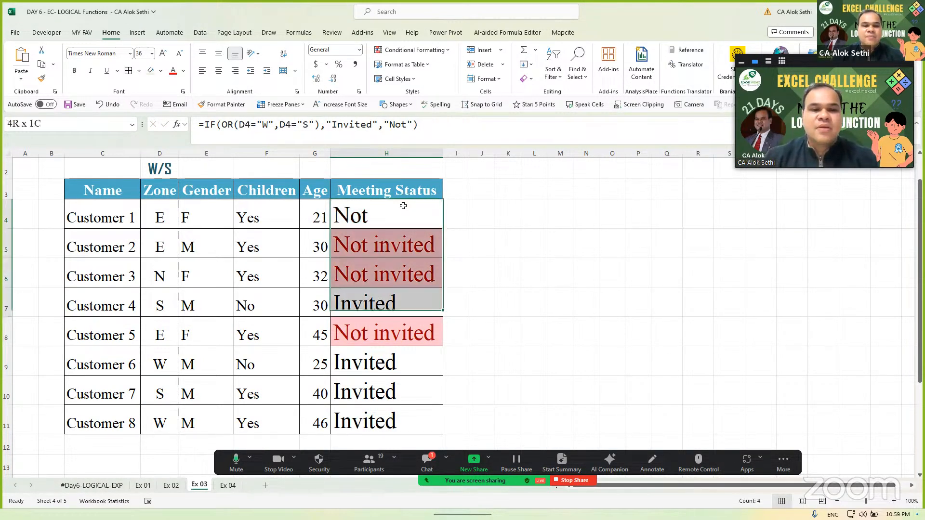
pyautogui.hotkey('shift', 'Down')
pyautogui.hotkey('ctrl', 'd')
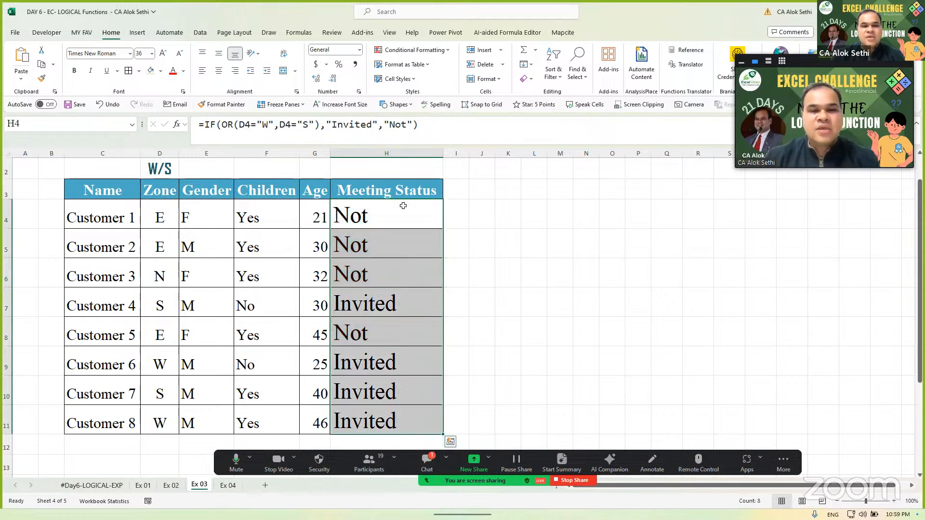
# Step: Add a Text That Contains 'Not' rule with the light red fill
pyautogui.click(435, 50)
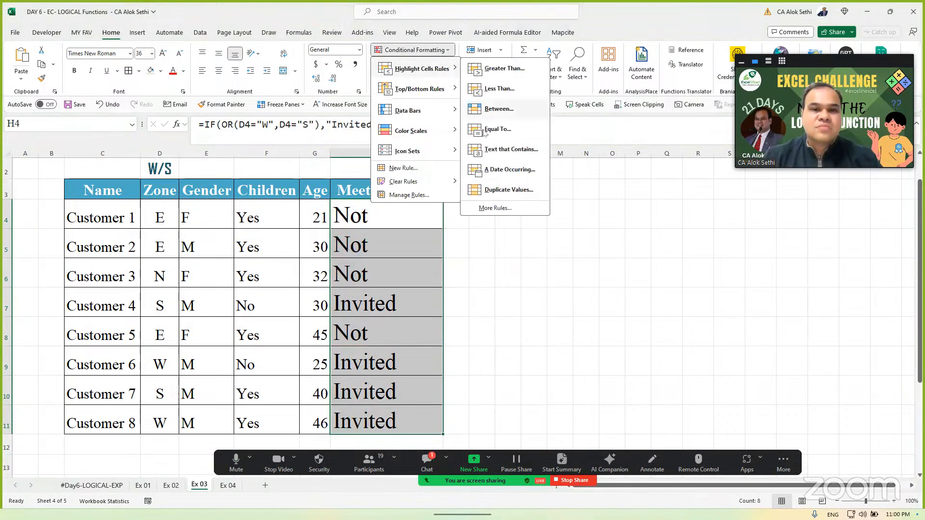
pyautogui.click(486, 149)
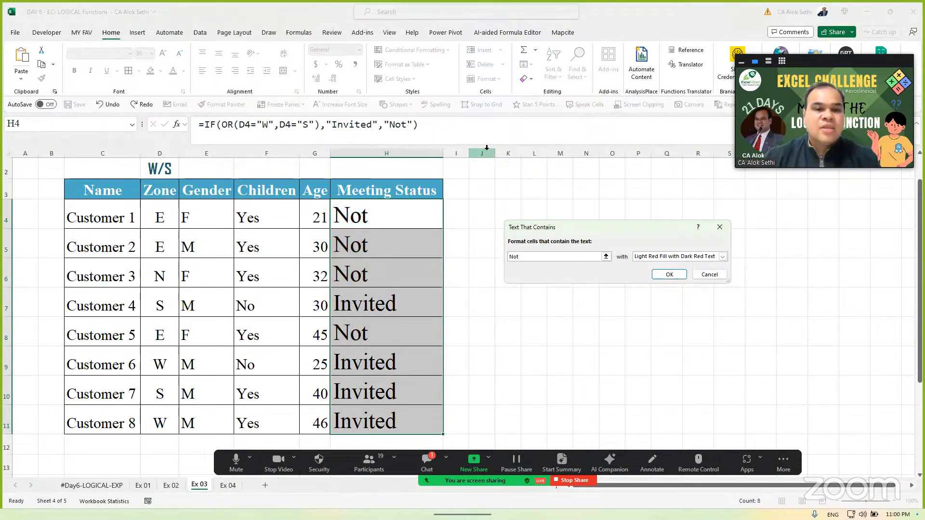
pyautogui.press('Return')
# Step: Add a Text That Contains 'Invi' rule with Green Fill and Dark Green Text
pyautogui.click(450, 52)
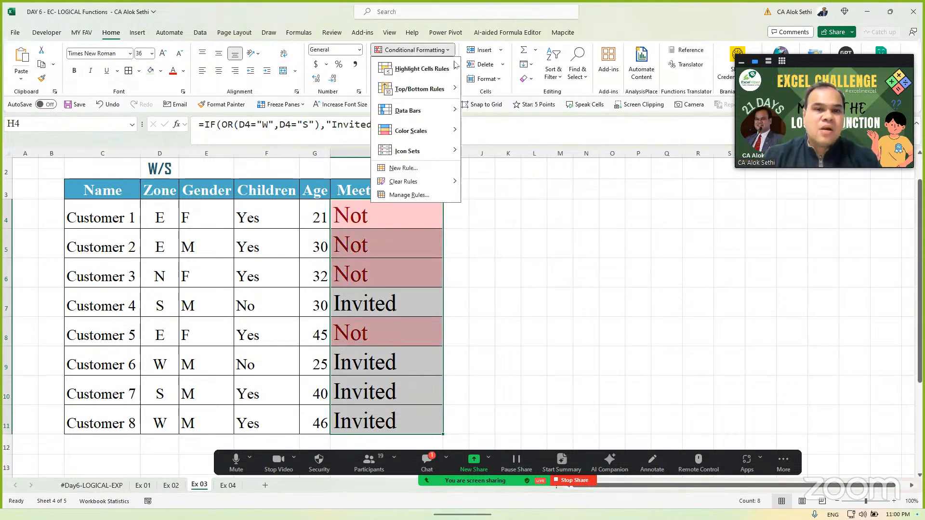
pyautogui.moveTo(437, 81)
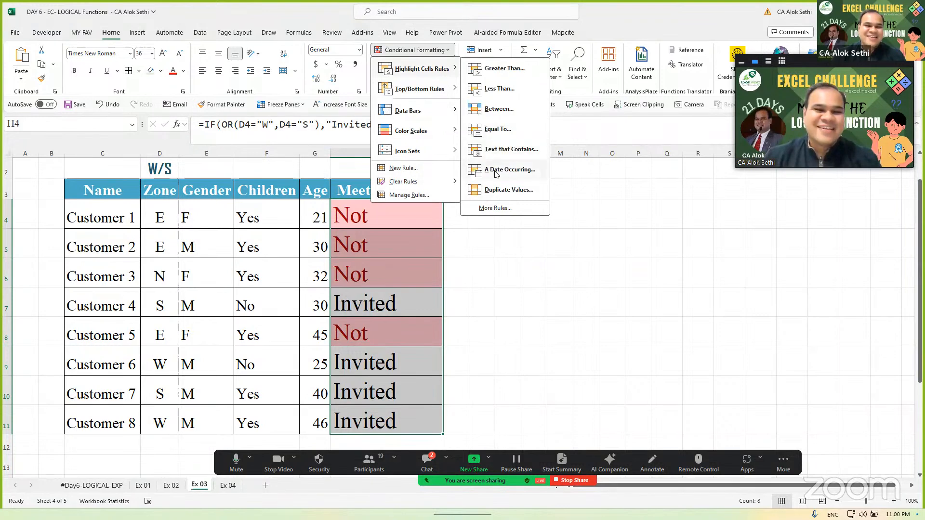
pyautogui.click(495, 161)
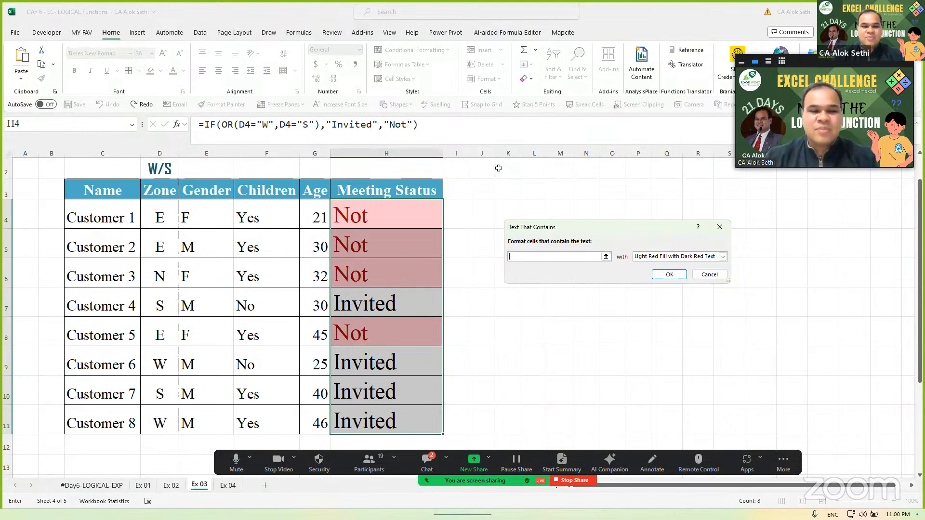
pyautogui.write('Invi')
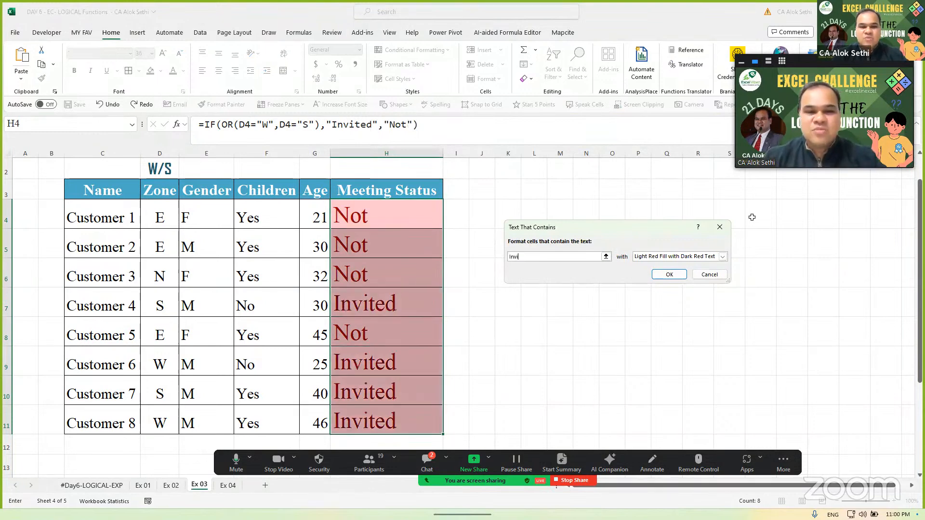
pyautogui.click(722, 256)
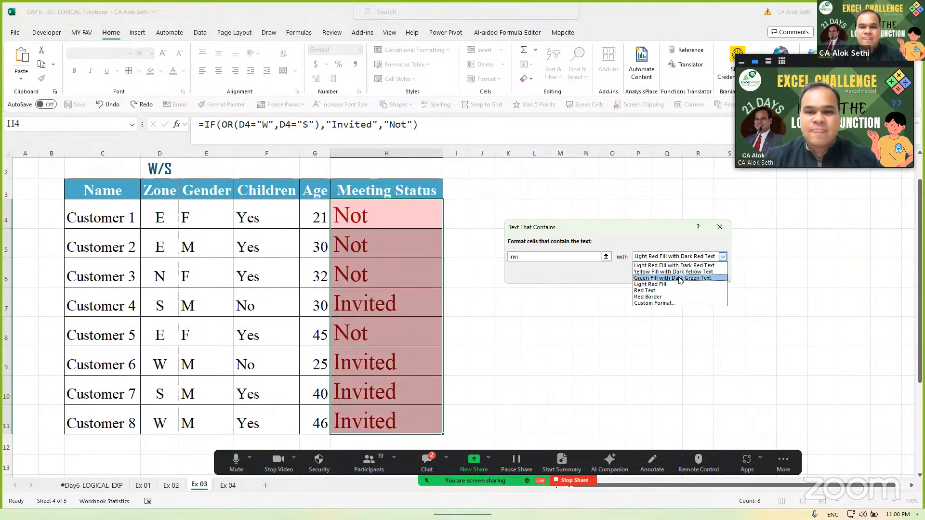
pyautogui.click(680, 278)
pyautogui.click(668, 274)
pyautogui.click(583, 285)
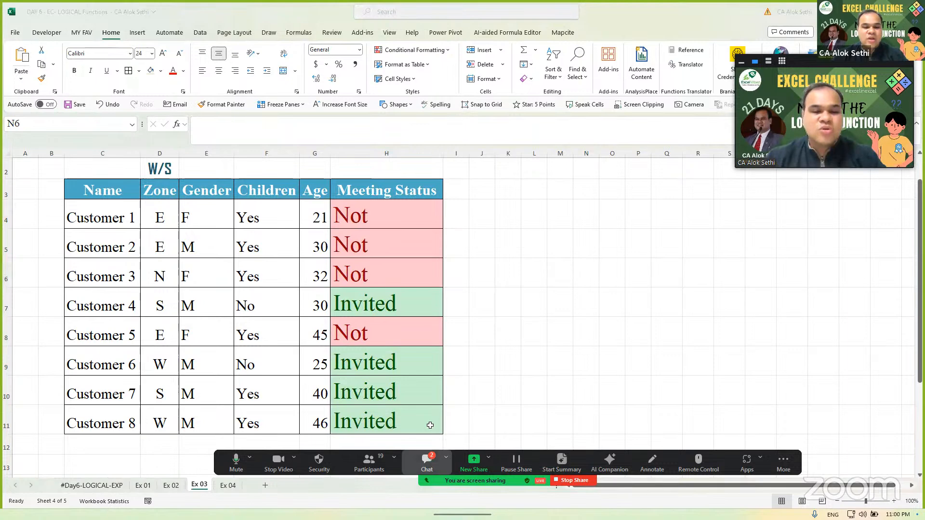
# Step: Save the workbook, then undo twice to restore the Not invited results
pyautogui.click(427, 463)
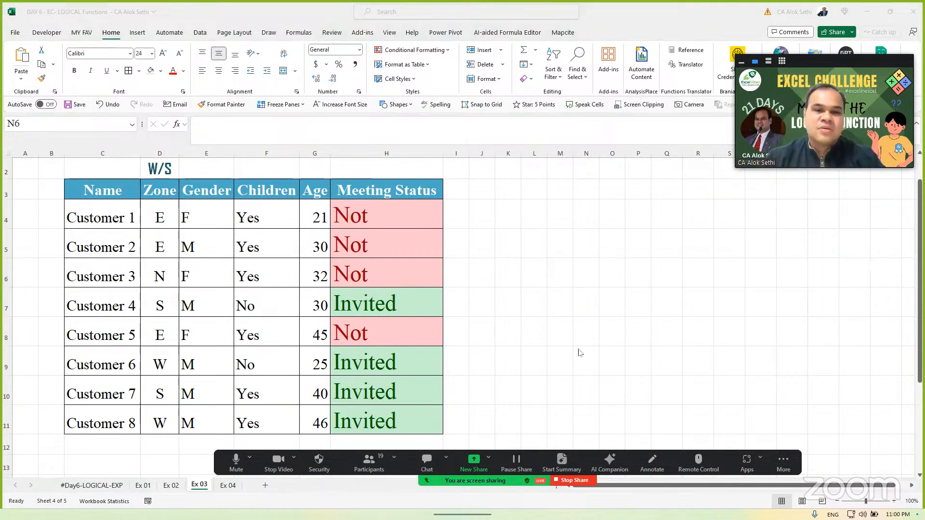
pyautogui.click(411, 211)
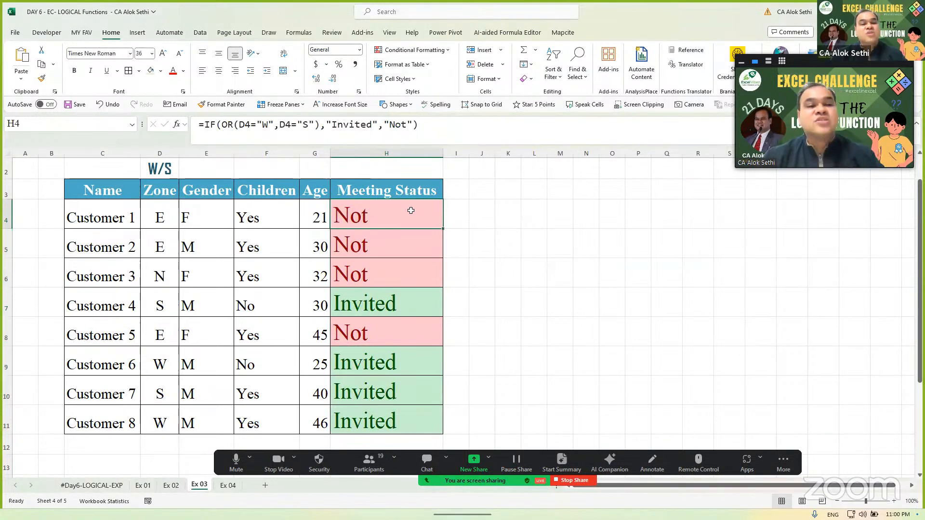
pyautogui.hotkey('ctrl', 's')
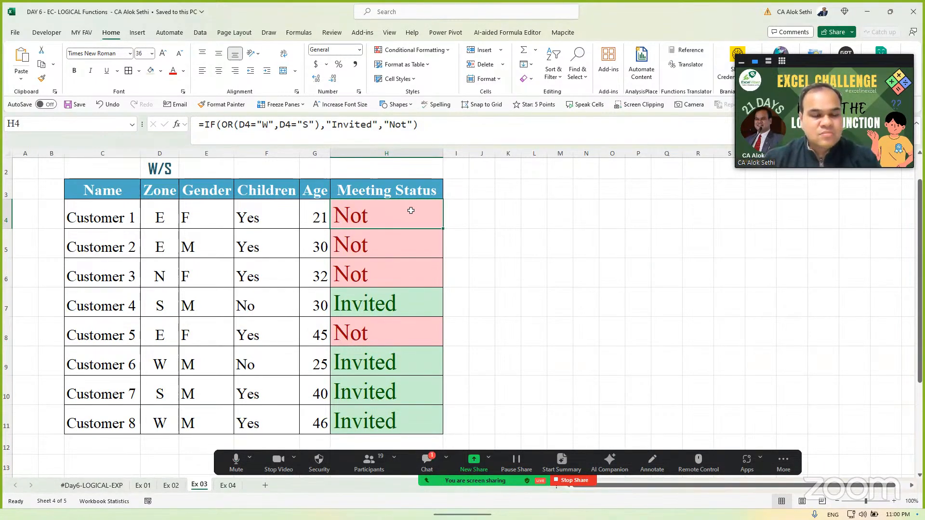
pyautogui.hotkey('ctrl', 'z')
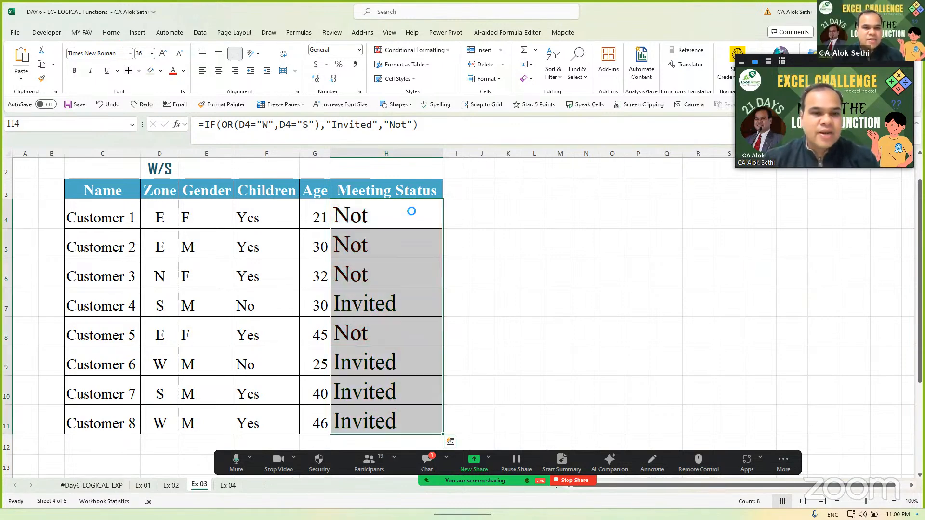
pyautogui.hotkey('ctrl', 'z')
pyautogui.hotkey('ctrl', 'z')
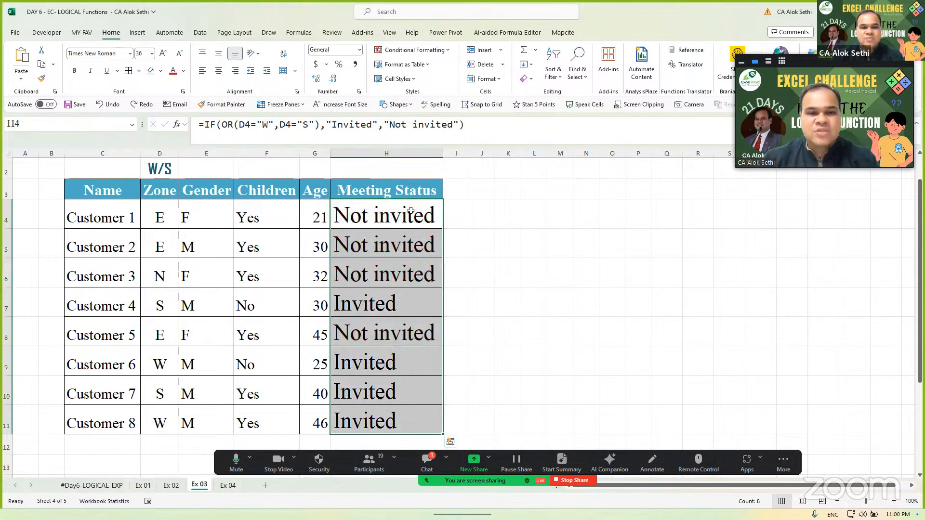
# Step: Create a formula rule on H4:H11 equal to "Not Invited" with a pink fill
pyautogui.click(415, 50)
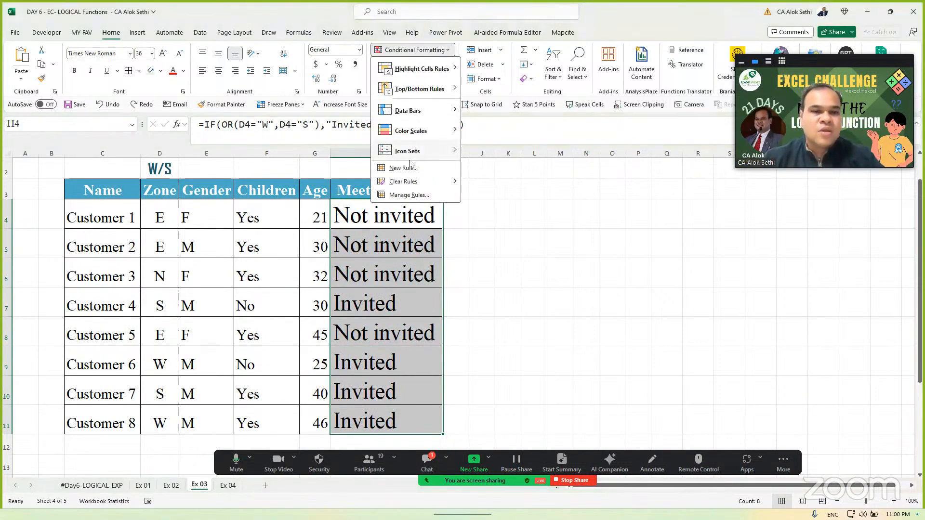
pyautogui.click(403, 168)
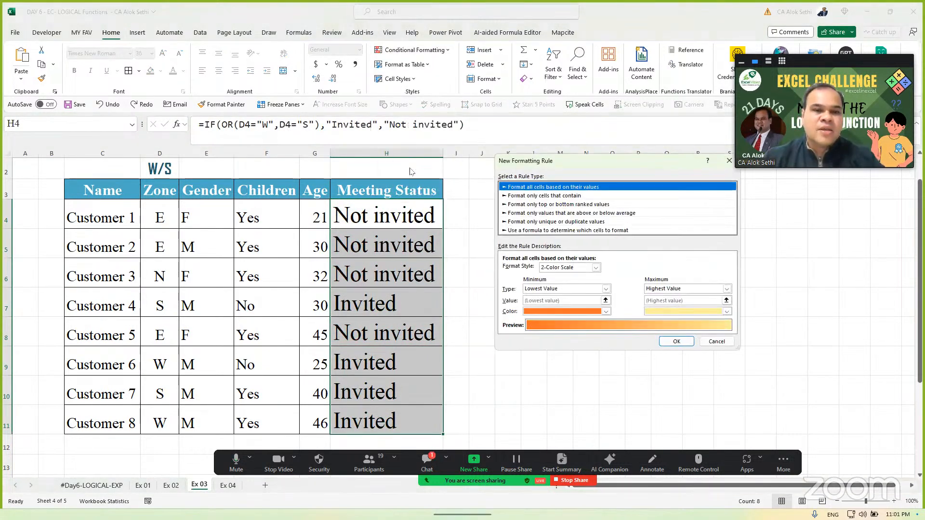
pyautogui.click(541, 230)
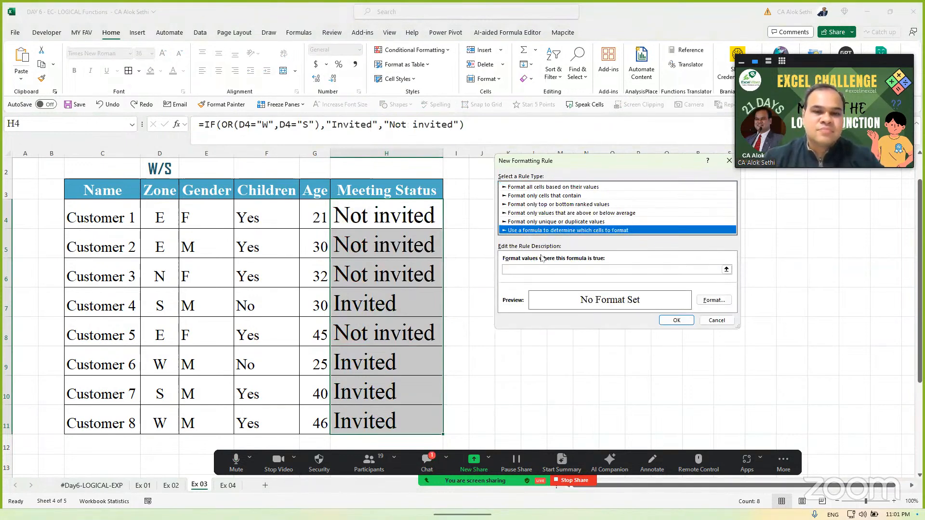
pyautogui.click(541, 268)
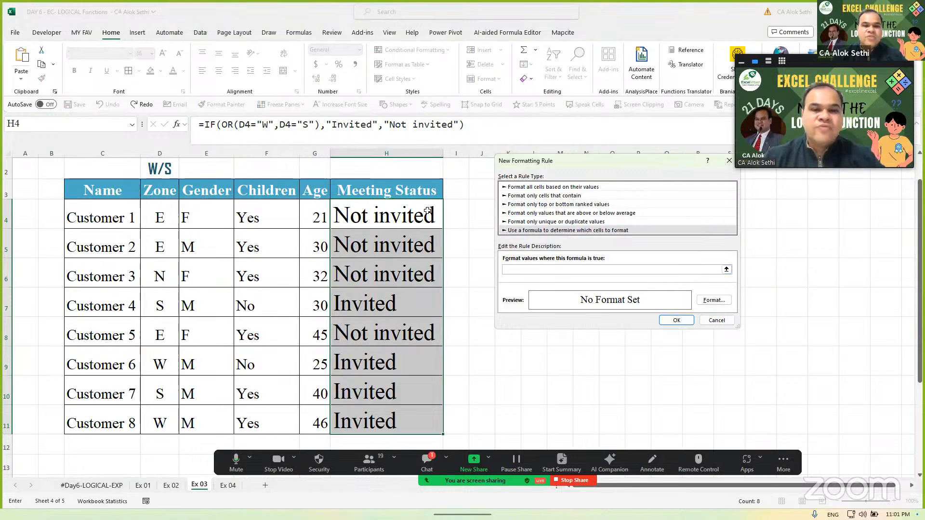
pyautogui.moveTo(427, 211); pyautogui.dragTo(410, 411)
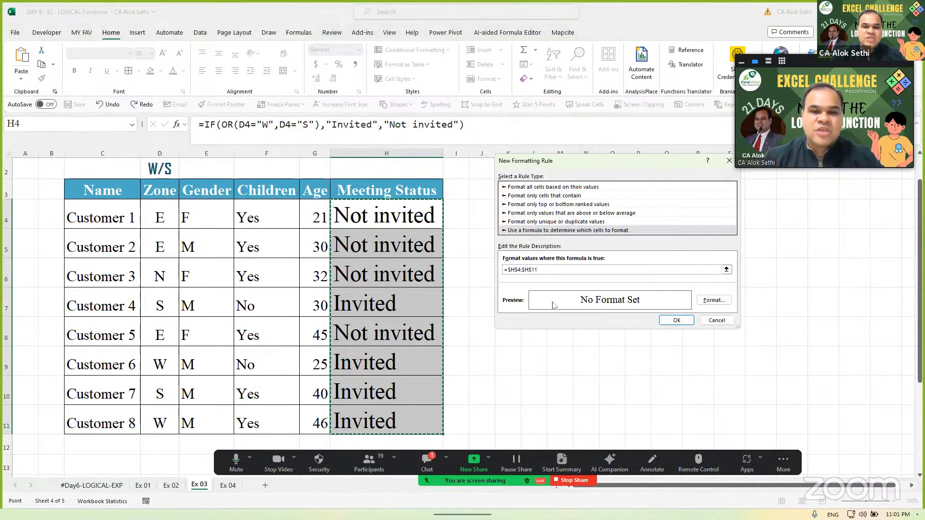
pyautogui.write('="Not Inv')
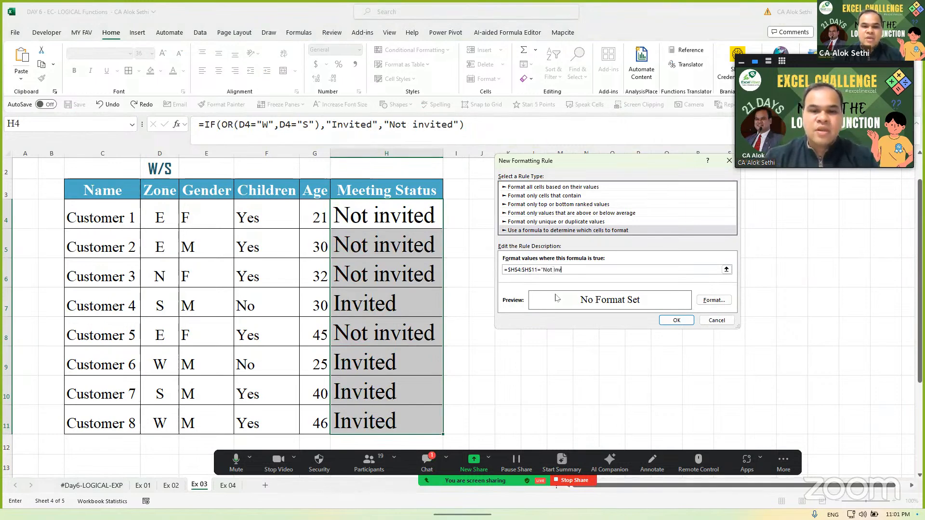
pyautogui.write('ited')
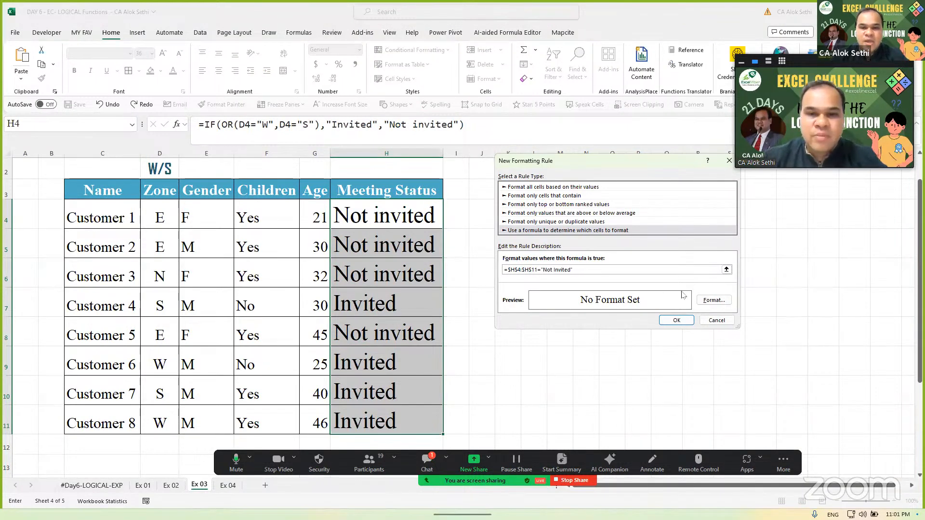
pyautogui.click(713, 300)
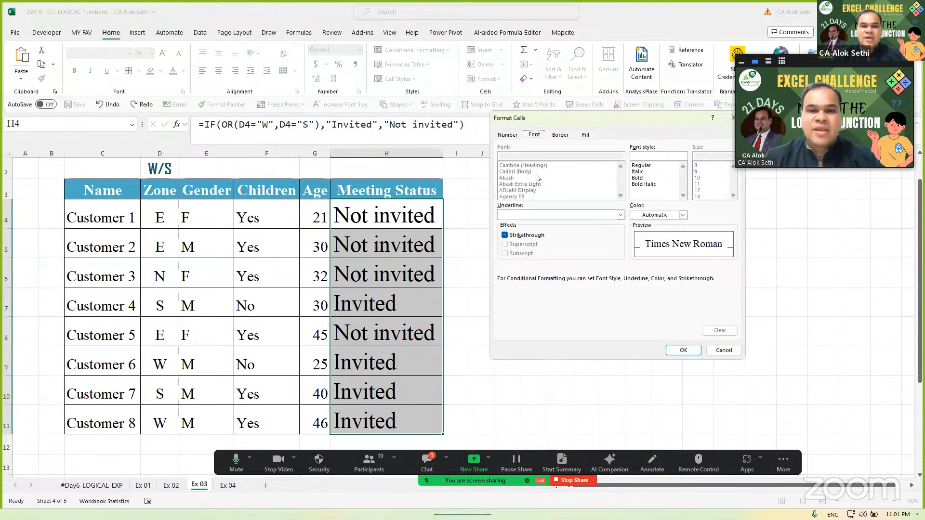
pyautogui.click(584, 136)
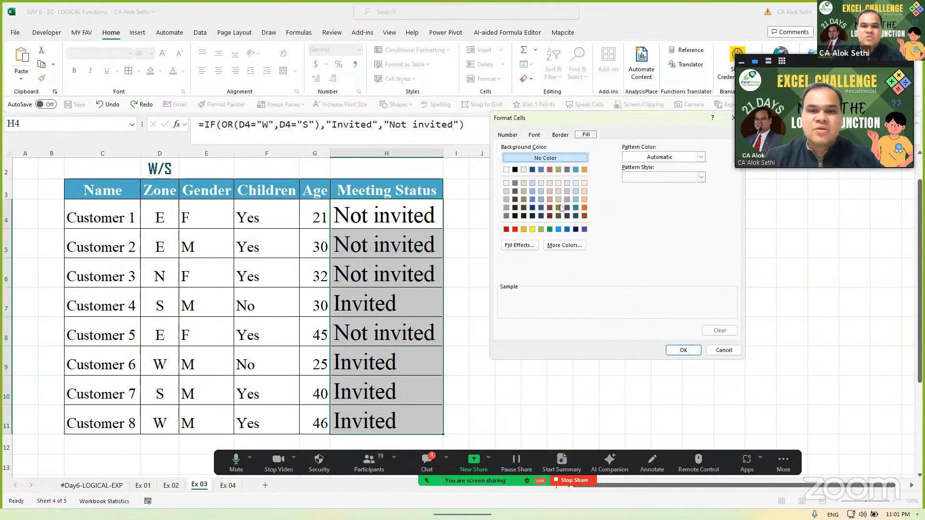
pyautogui.click(584, 192)
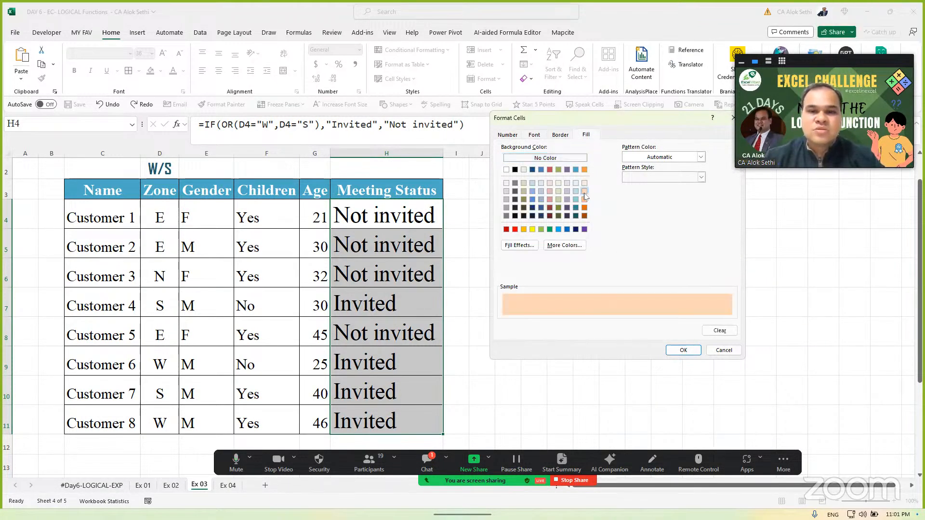
pyautogui.click(551, 191)
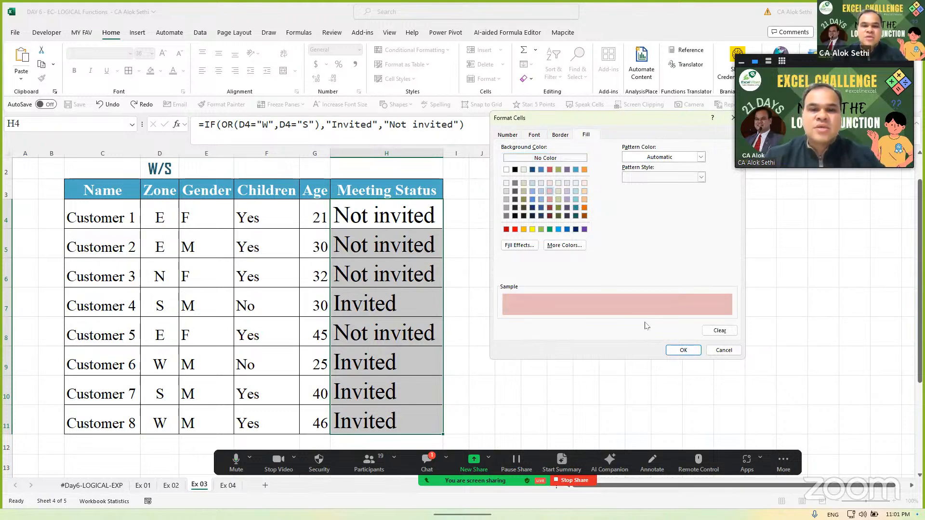
pyautogui.click(682, 350)
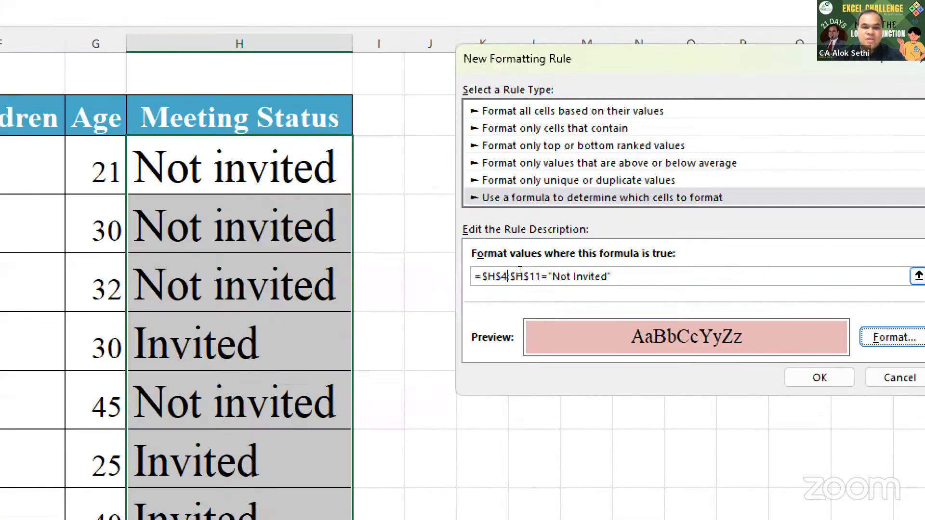
# Step: Make the rule's rows relative, giving =$H4:$H11="Not Invited", and apply it
pyautogui.click(520, 272)
pyautogui.write(':')
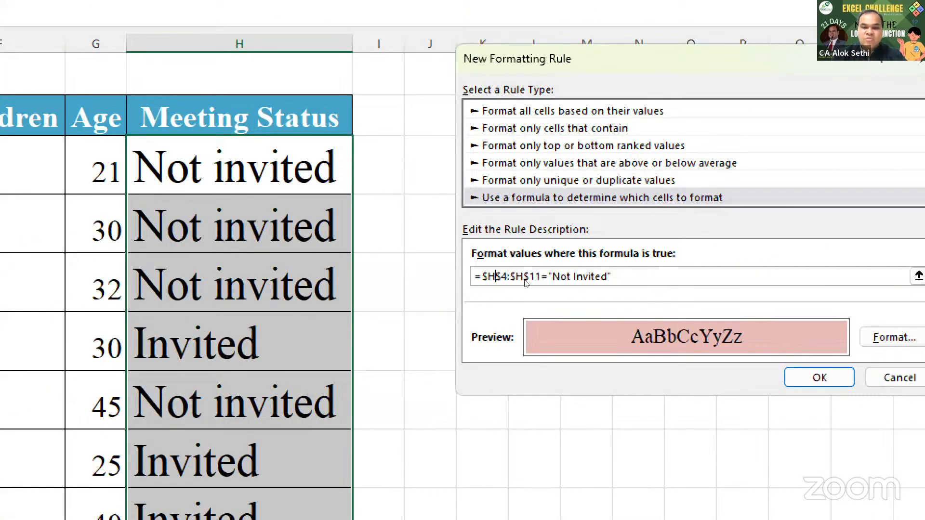
pyautogui.press('Delete')
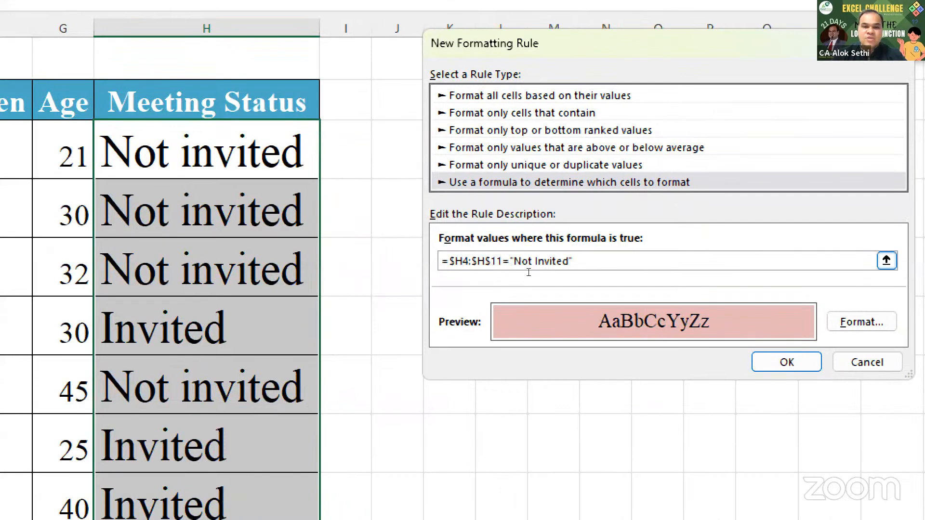
pyautogui.press('Right')
pyautogui.press('Right')
pyautogui.press('Right')
pyautogui.press('Right')
pyautogui.press('Delete')
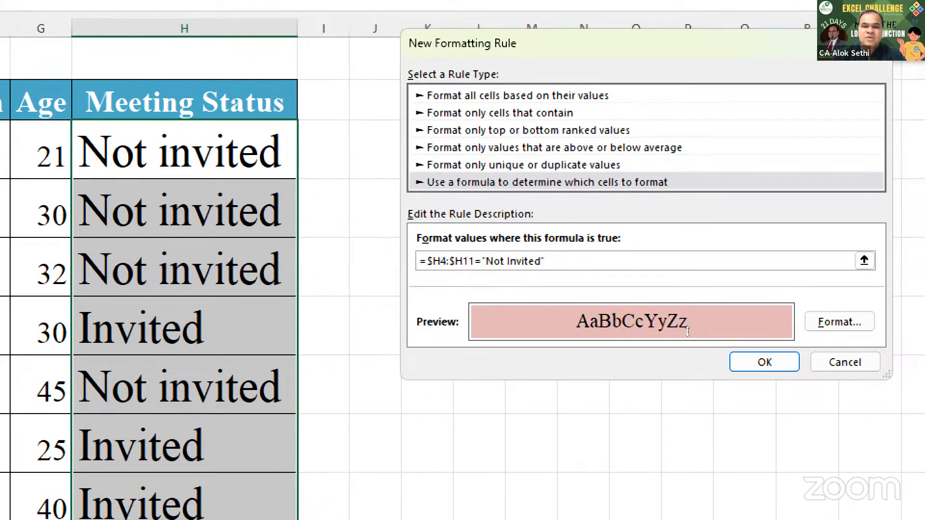
pyautogui.press('Return')
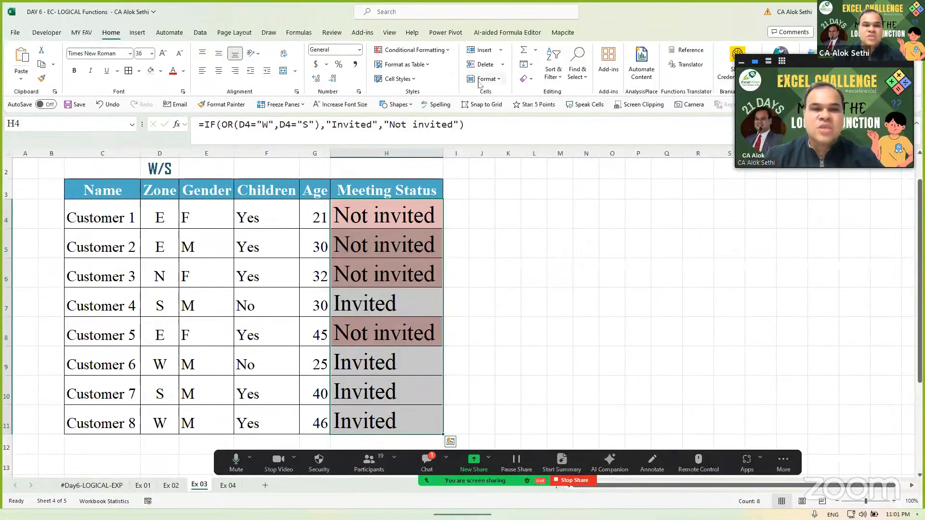
# Step: Create a formula rule on H4:H11 equal to "Invited" with an olive-green fill
pyautogui.click(431, 54)
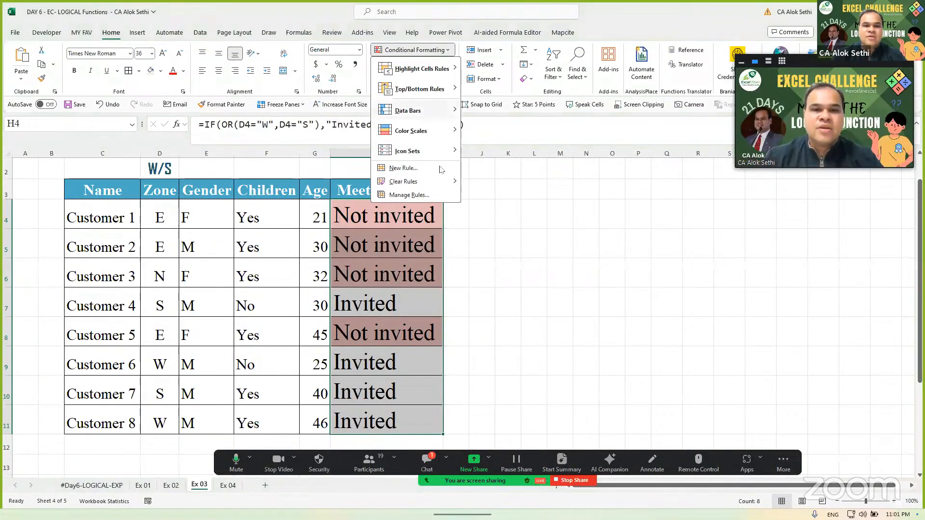
pyautogui.click(405, 169)
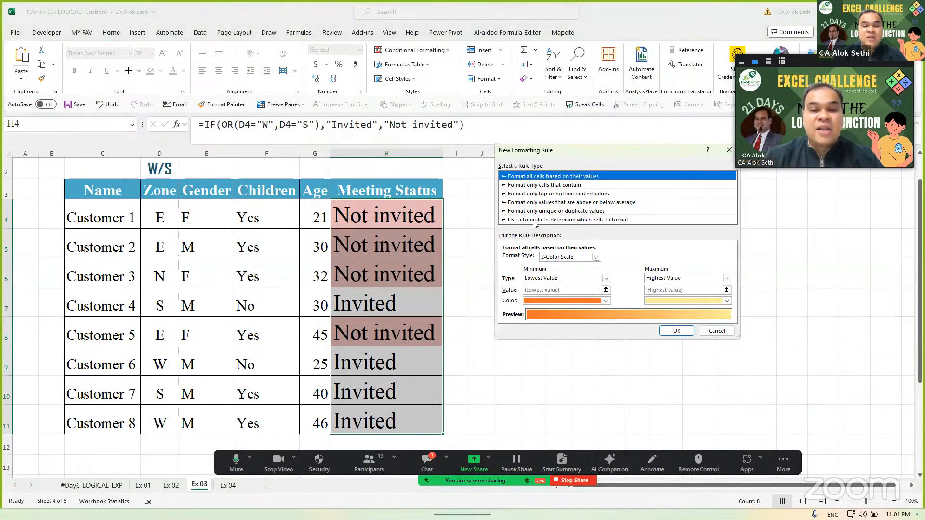
pyautogui.click(534, 220)
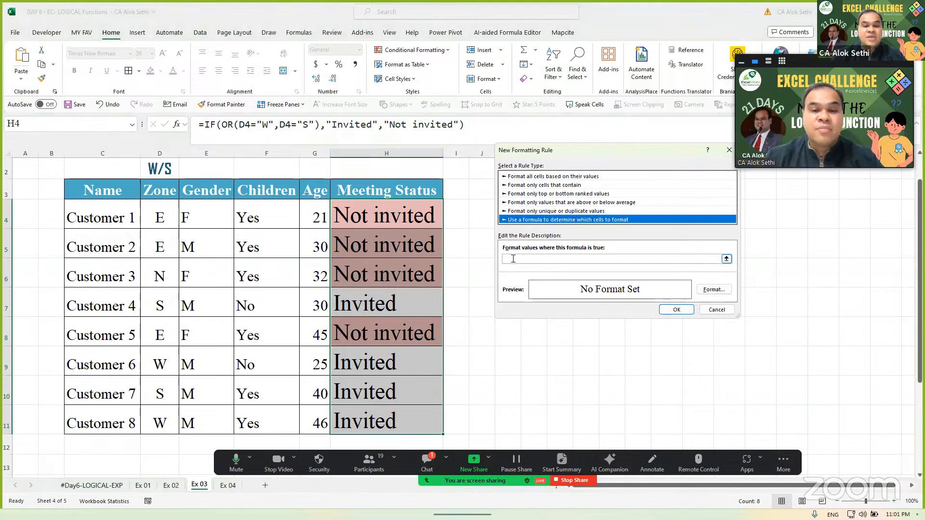
pyautogui.click(513, 259)
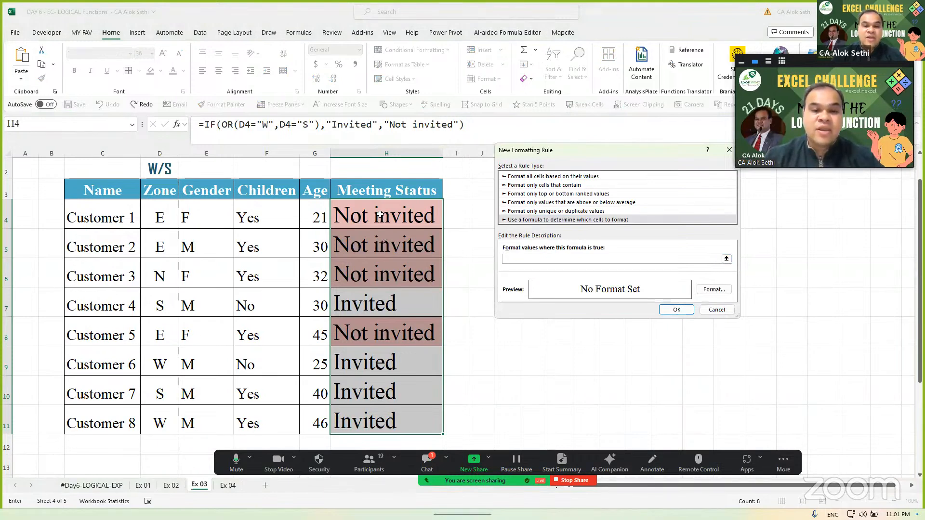
pyautogui.moveTo(380, 215); pyautogui.dragTo(386, 425)
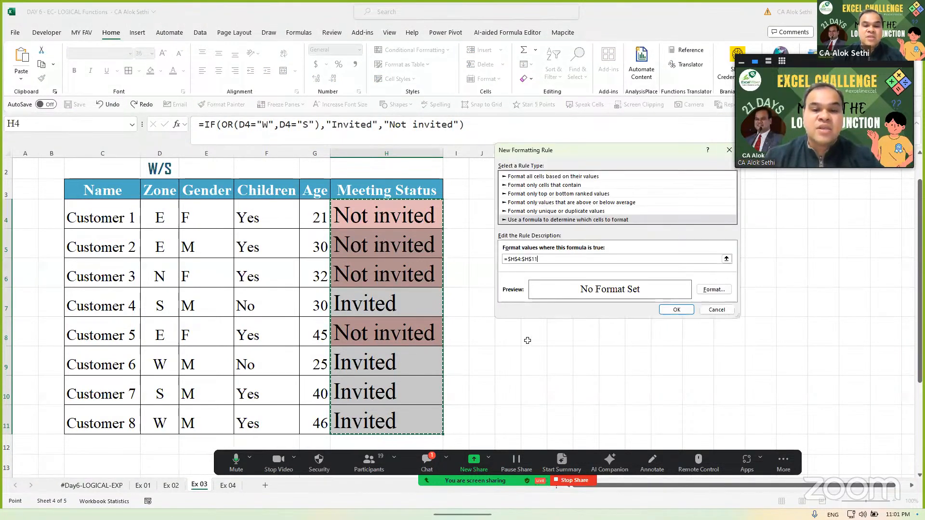
pyautogui.write('=')
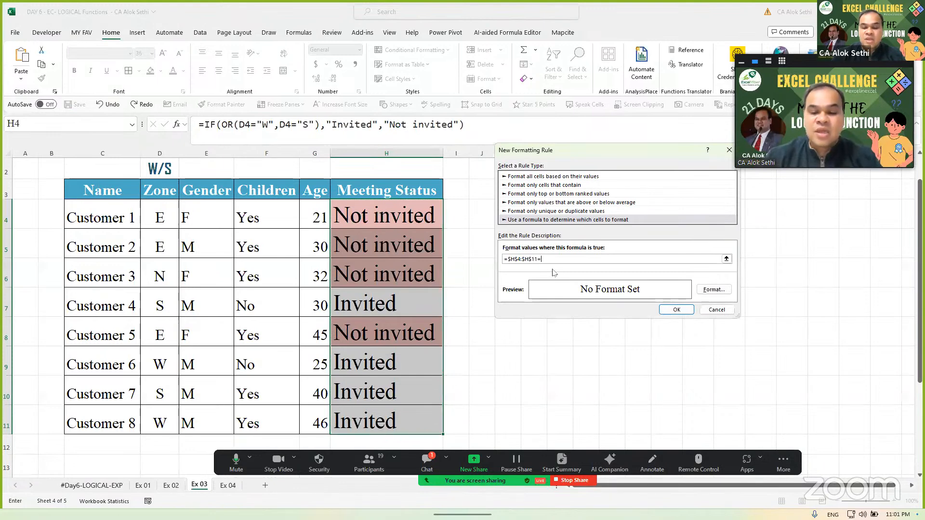
pyautogui.write('"Inv')
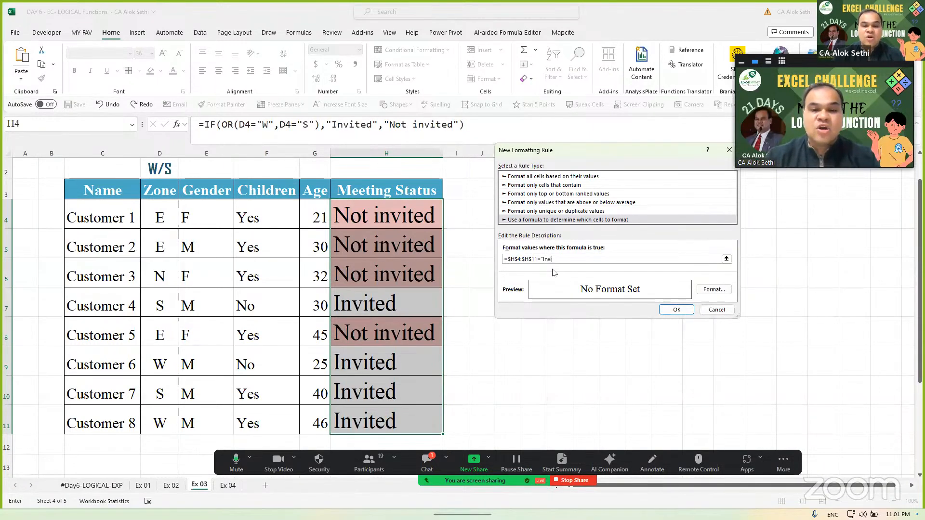
pyautogui.write('i')
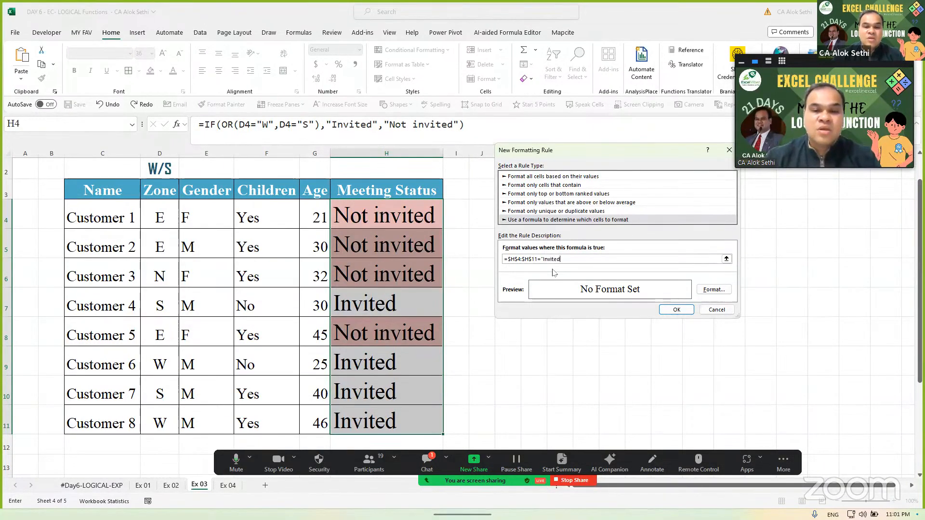
pyautogui.click(713, 290)
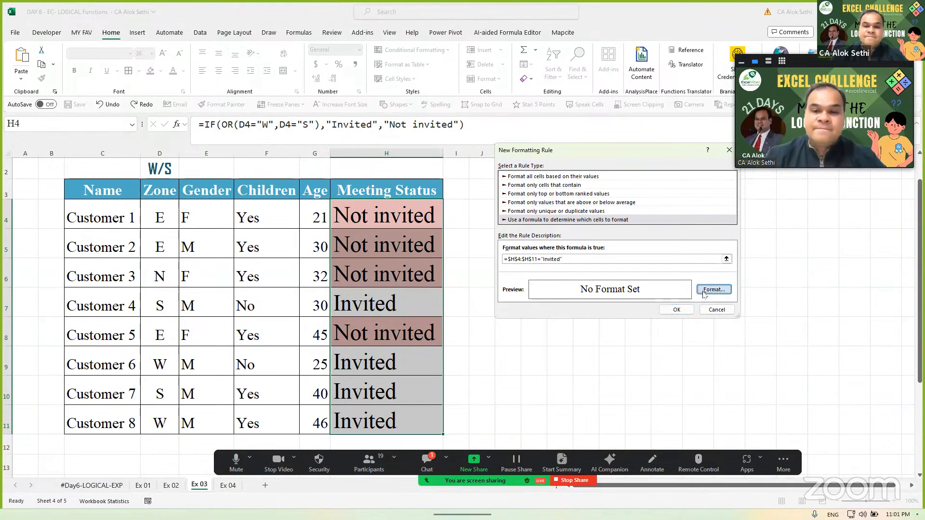
pyautogui.click(559, 160)
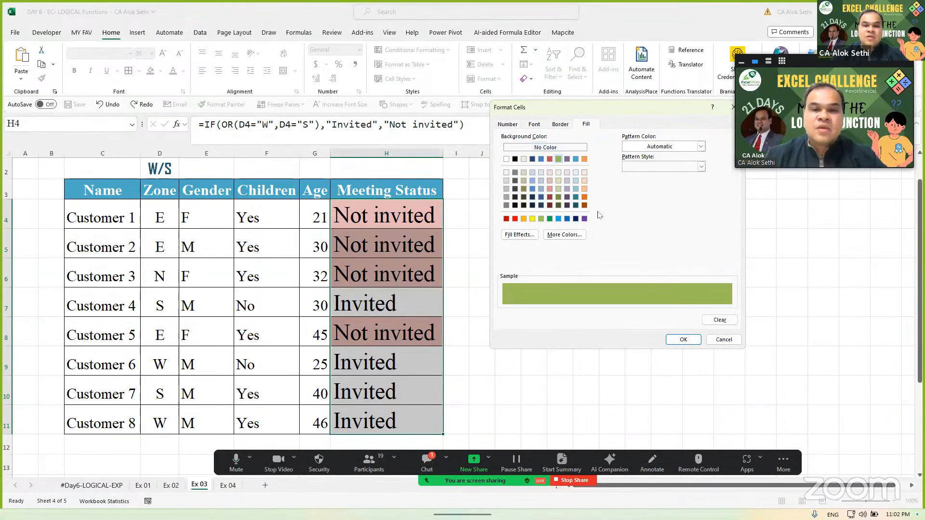
pyautogui.click(679, 339)
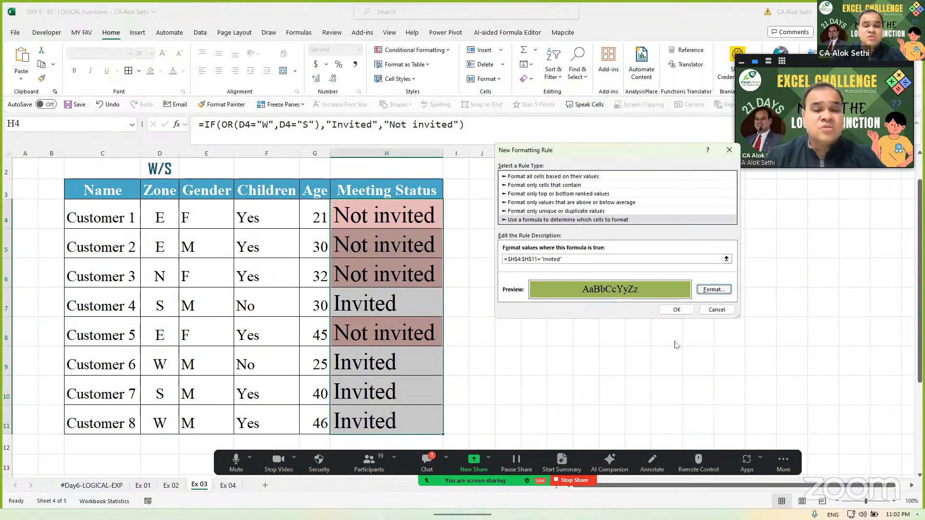
# Step: Make the rule's rows relative, giving =$H4:$H11="Invited", and apply it
pyautogui.click(532, 261)
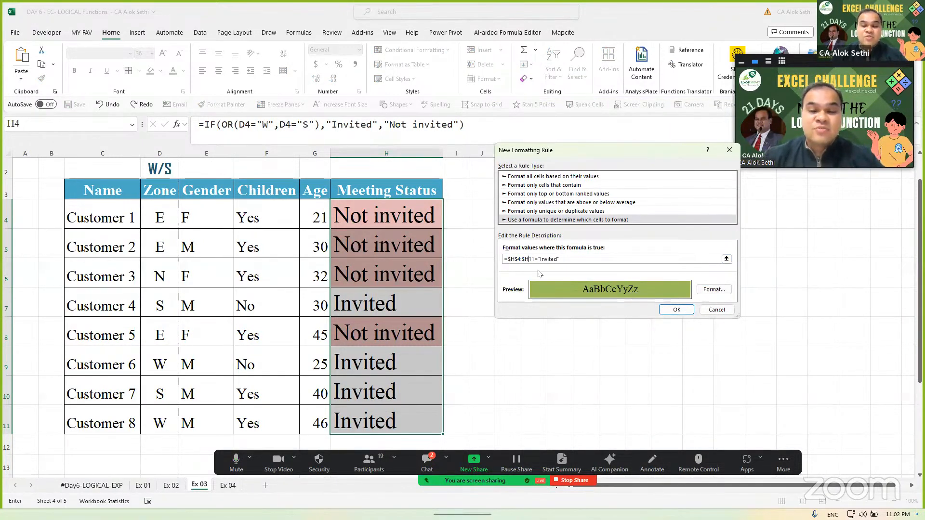
pyautogui.click(518, 260)
pyautogui.press('BackSpace')
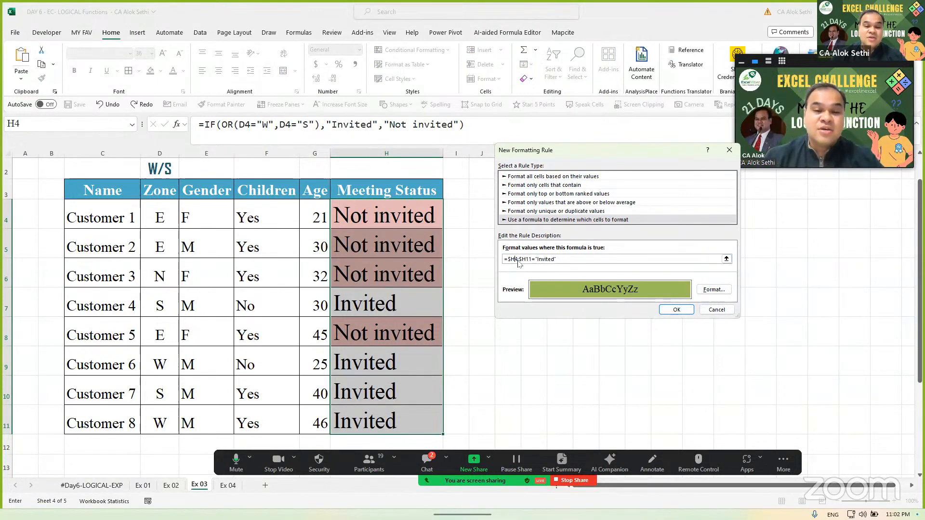
pyautogui.click(676, 309)
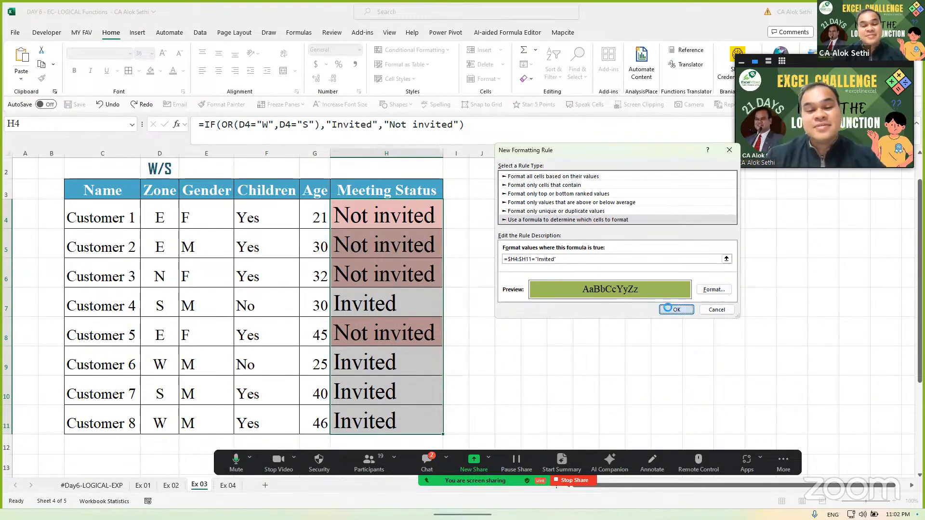
pyautogui.click(627, 311)
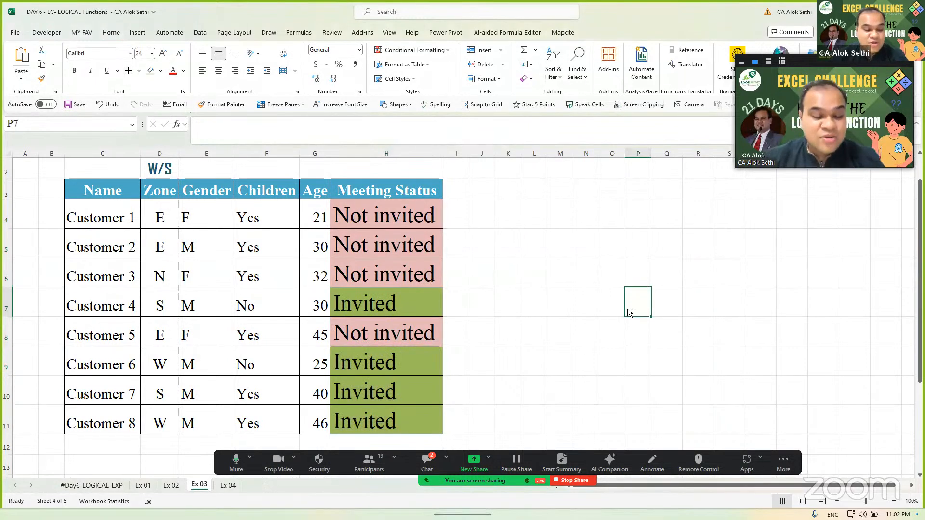
# Step: Save the workbook and briefly check the meeting chat
pyautogui.hotkey('ctrl', 's')
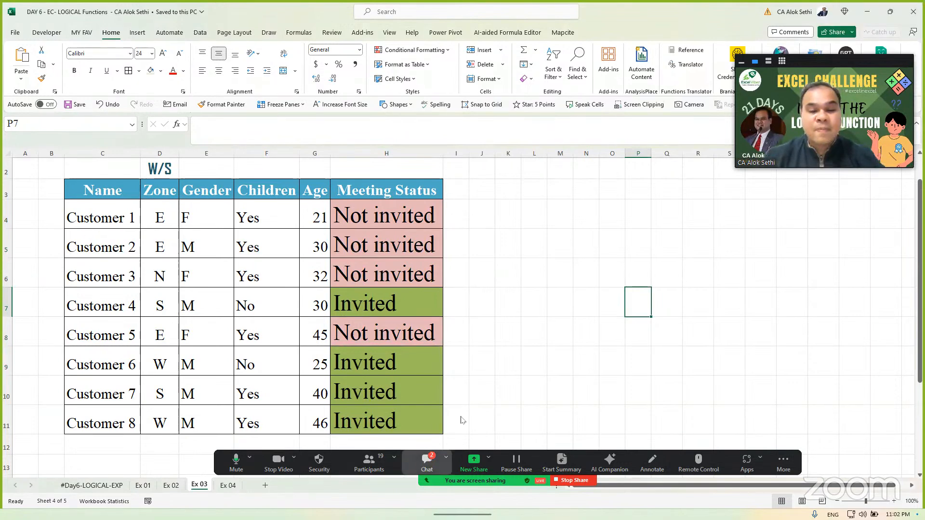
pyautogui.click(426, 462)
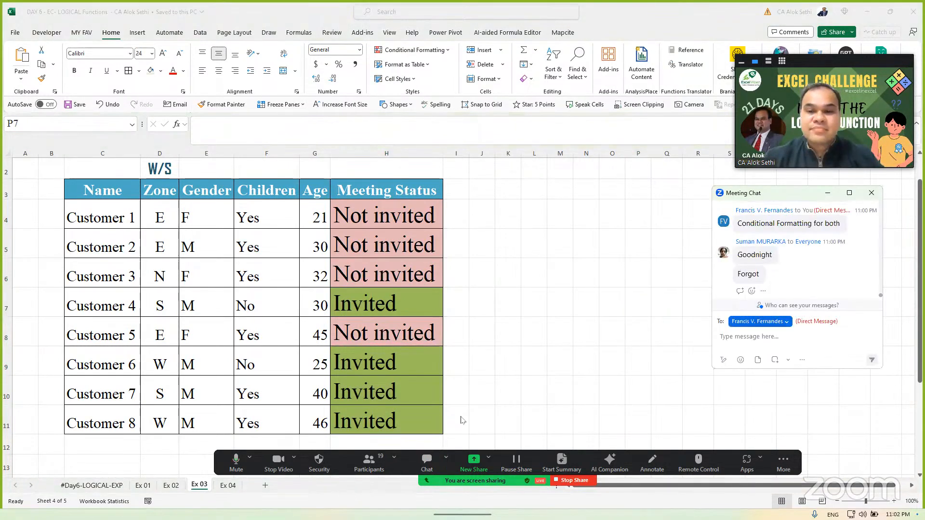
pyautogui.click(871, 193)
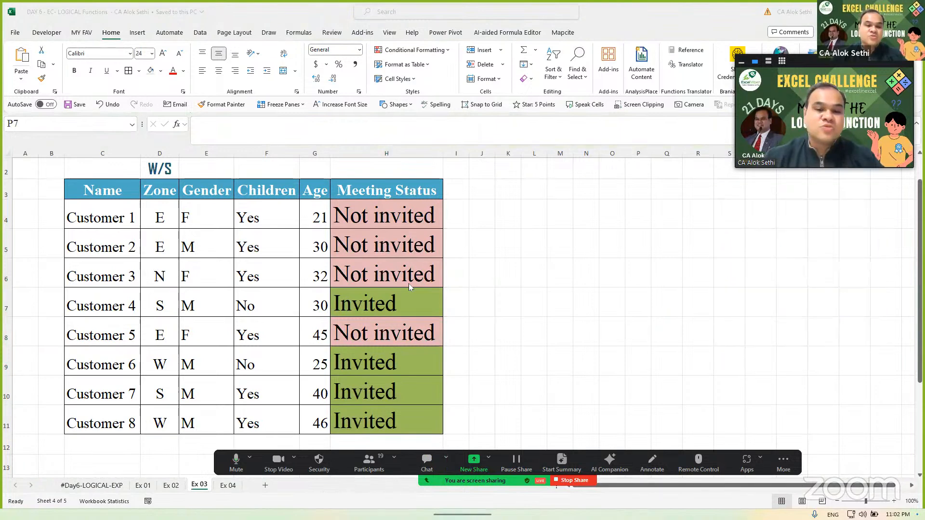
# Step: Inspect the IF(OR()) formula in H4 without changing it, then move to the Ex 04 sheet
pyautogui.press('Left')
pyautogui.press('Left')
pyautogui.press('Left')
pyautogui.press('Left')
pyautogui.press('Left')
pyautogui.press('Left')
pyautogui.press('Left')
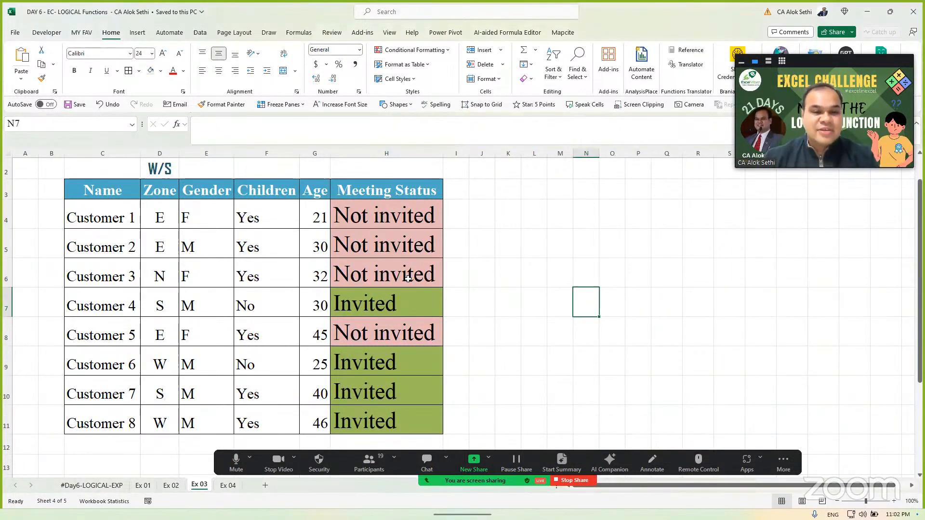
pyautogui.press('Up')
pyautogui.press('Up')
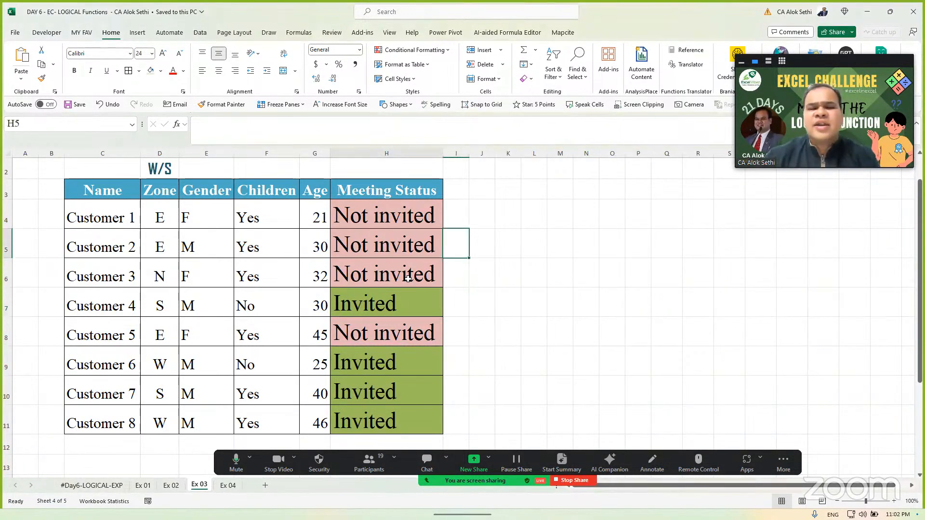
pyautogui.press('Left')
pyautogui.press('Up')
pyautogui.press('F2')
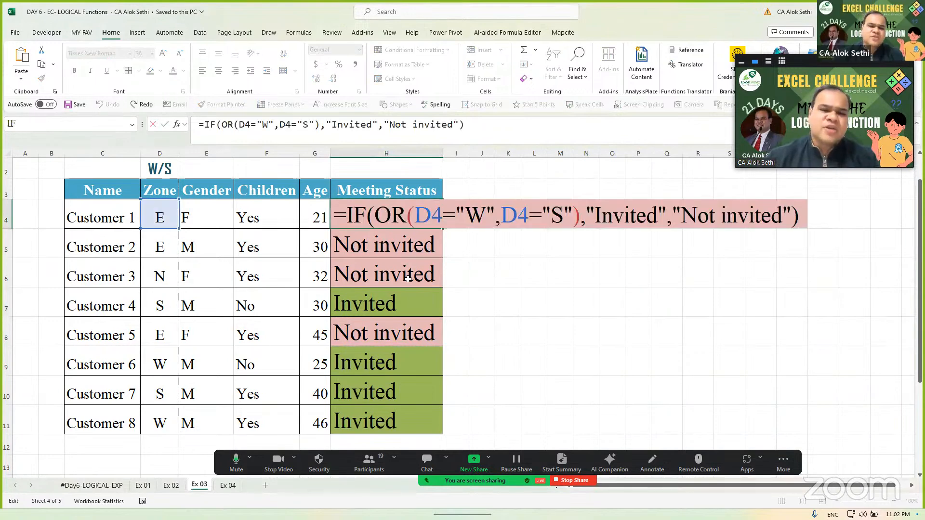
pyautogui.press('Escape')
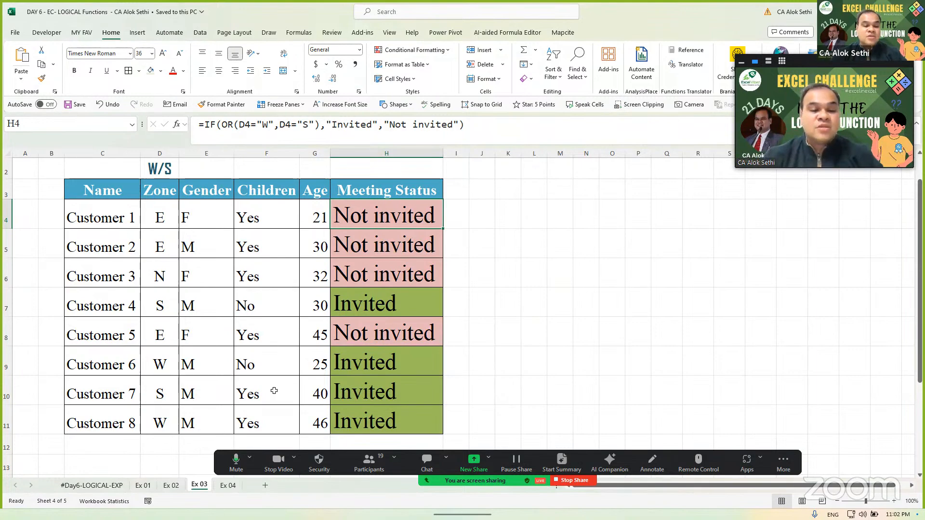
pyautogui.hotkey('ctrl', 'pagedown')
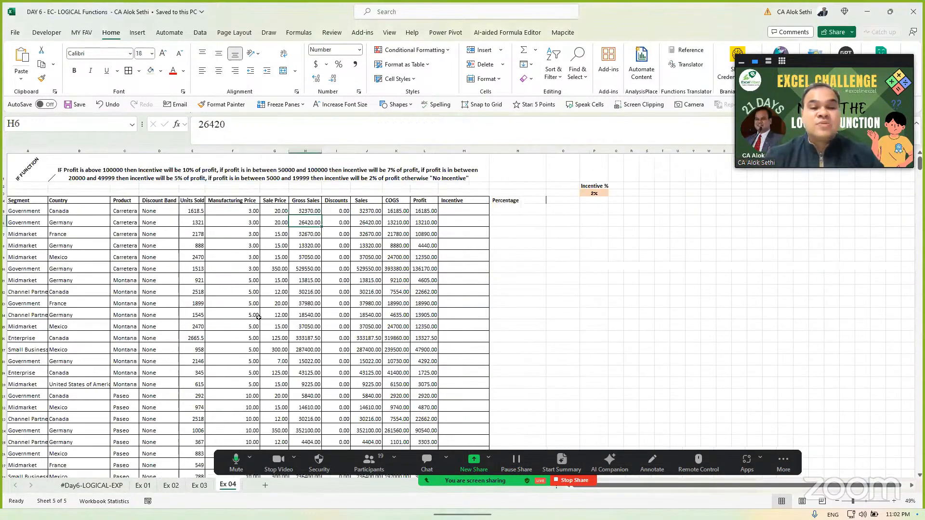
# Step: Scroll over the Ex 04 incentive table and check the date in the notifications panel
pyautogui.scroll(3, 259, 317)
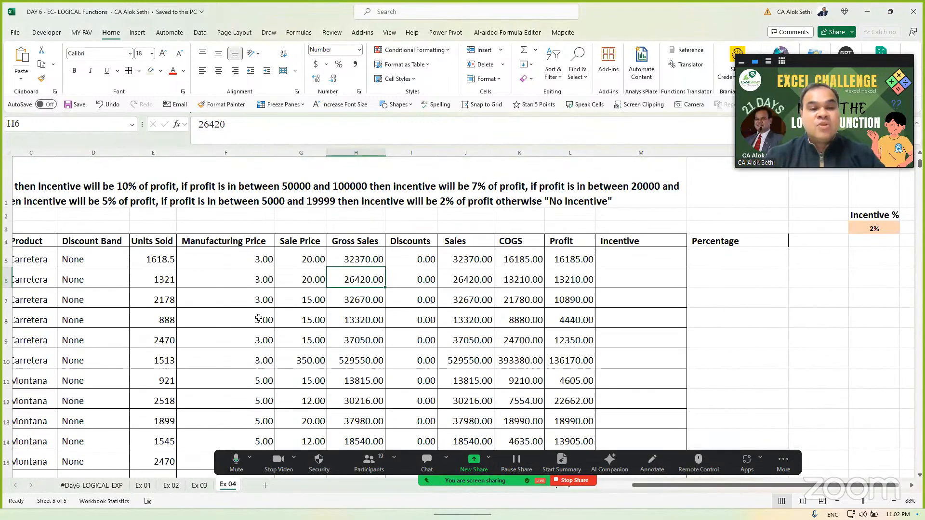
pyautogui.scroll(5, 258, 317)
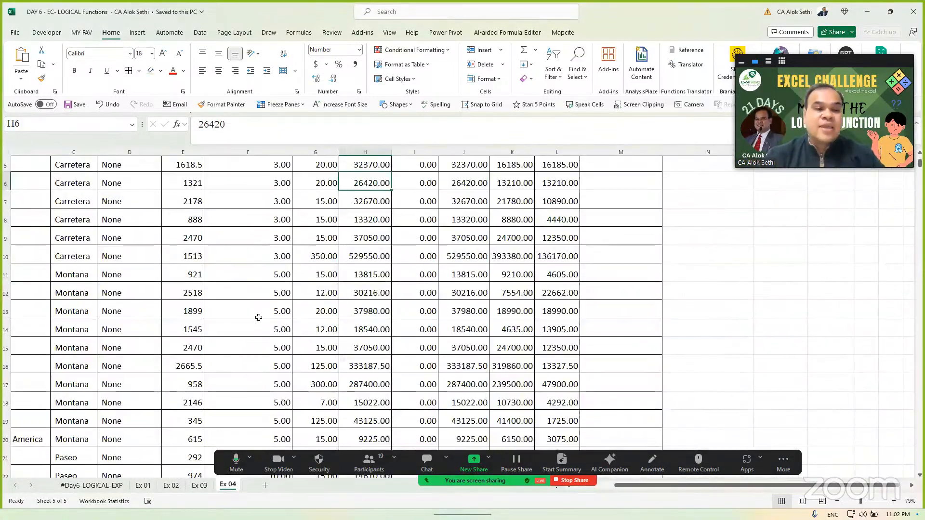
pyautogui.scroll(-3, 259, 317)
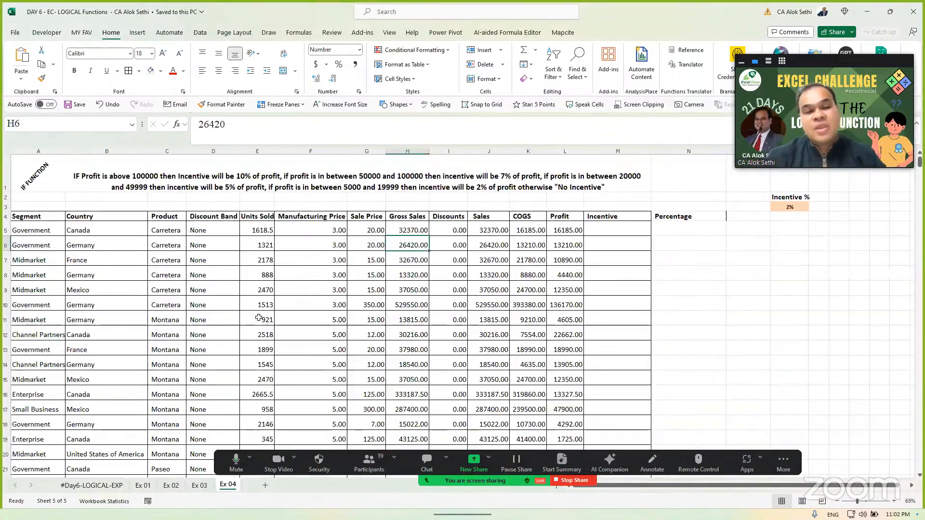
pyautogui.scroll(-2, 258, 317)
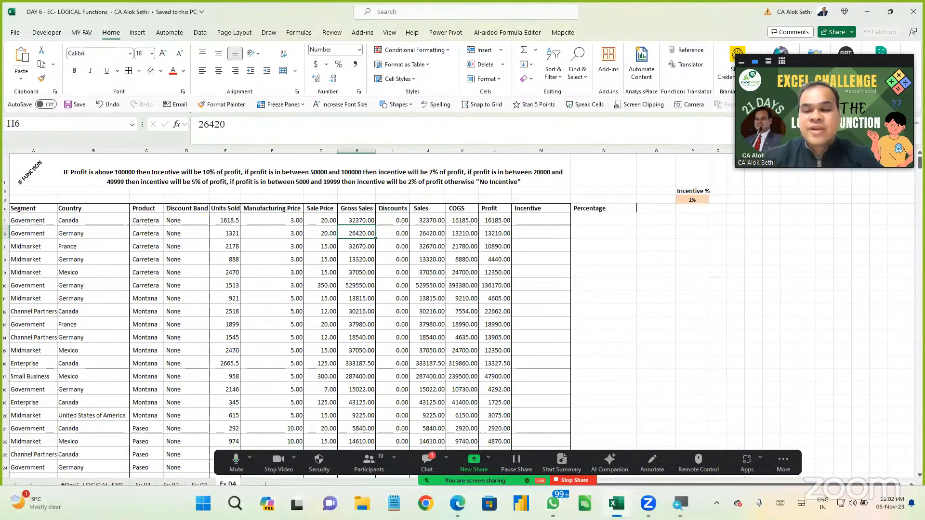
pyautogui.click(885, 504)
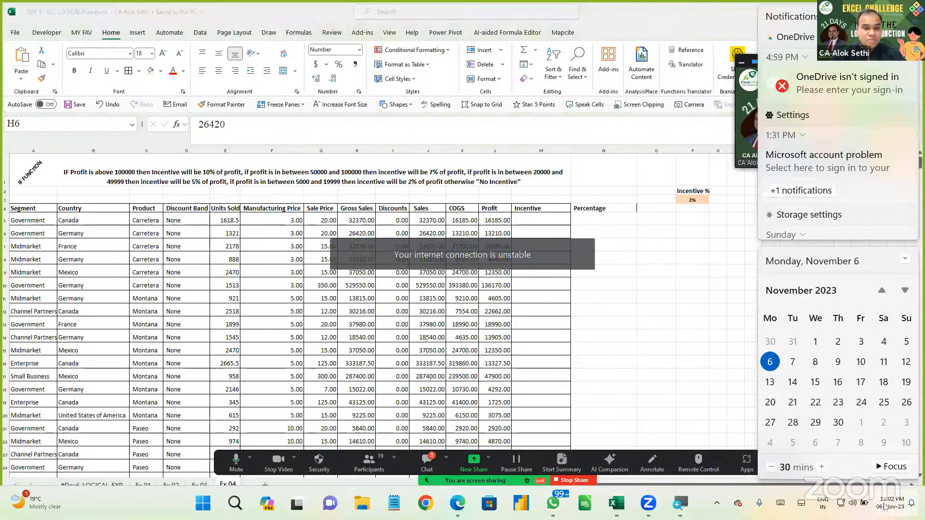
pyautogui.click(582, 334)
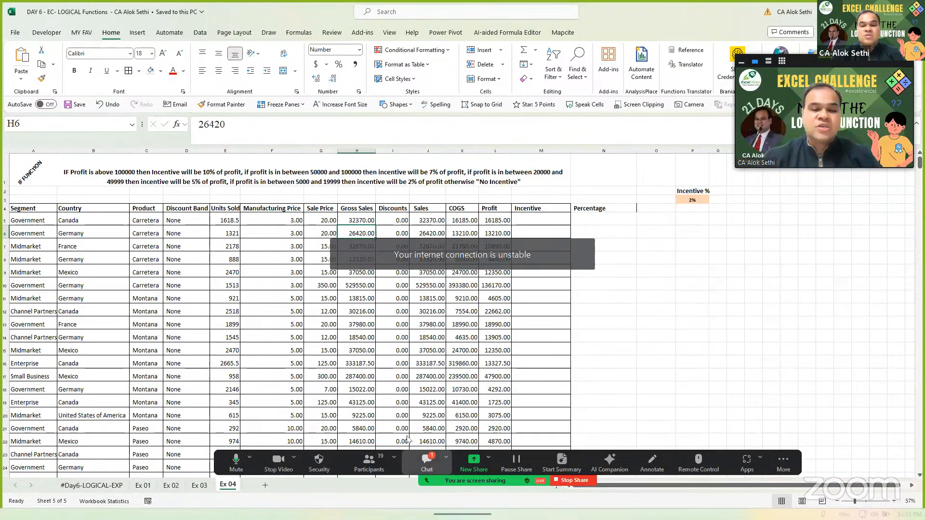
# Step: After glancing at the meeting chat, select the Manufacturing Price in F5 and bring up the recent workbooks list
pyautogui.click(422, 461)
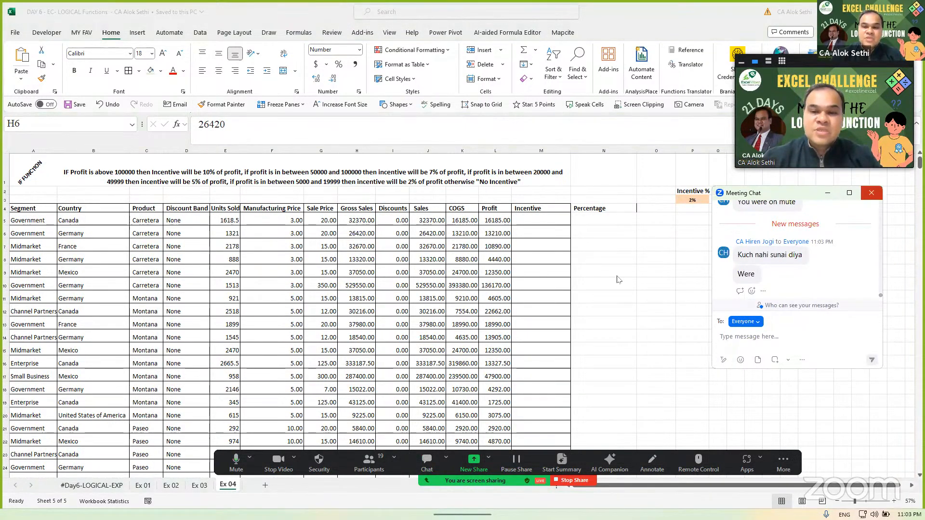
pyautogui.click(871, 192)
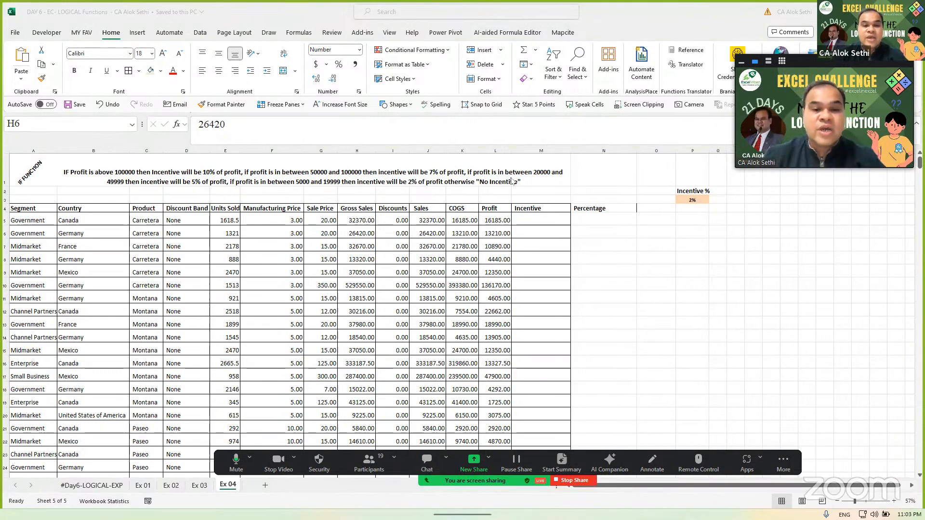
pyautogui.click(255, 215)
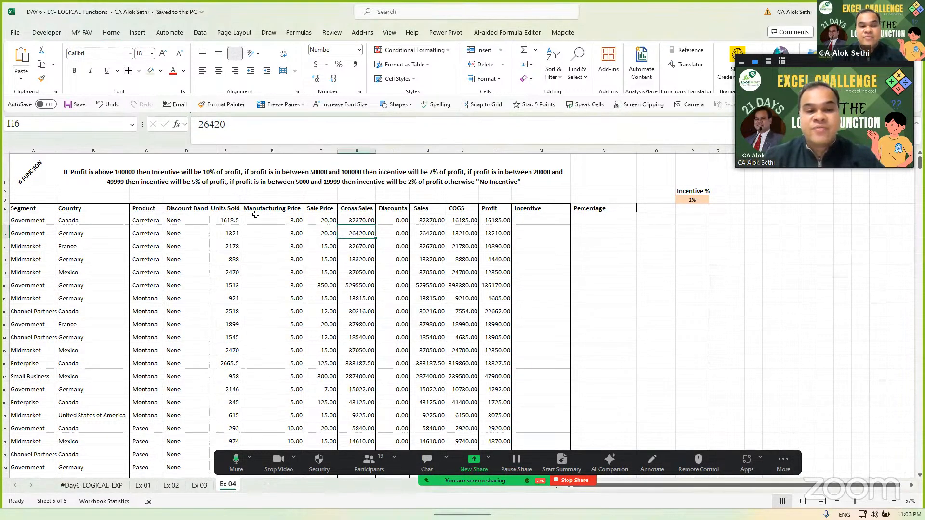
pyautogui.click(256, 217)
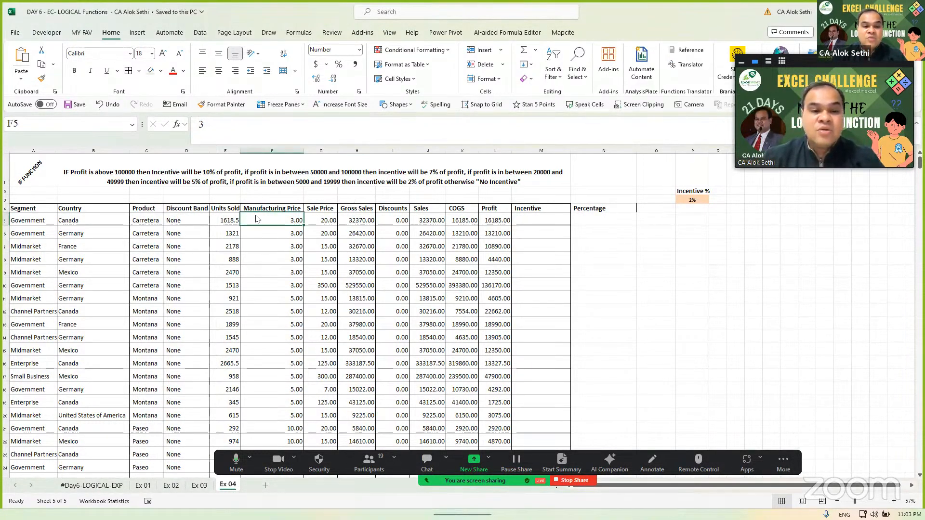
pyautogui.hotkey('ctrl', 'o')
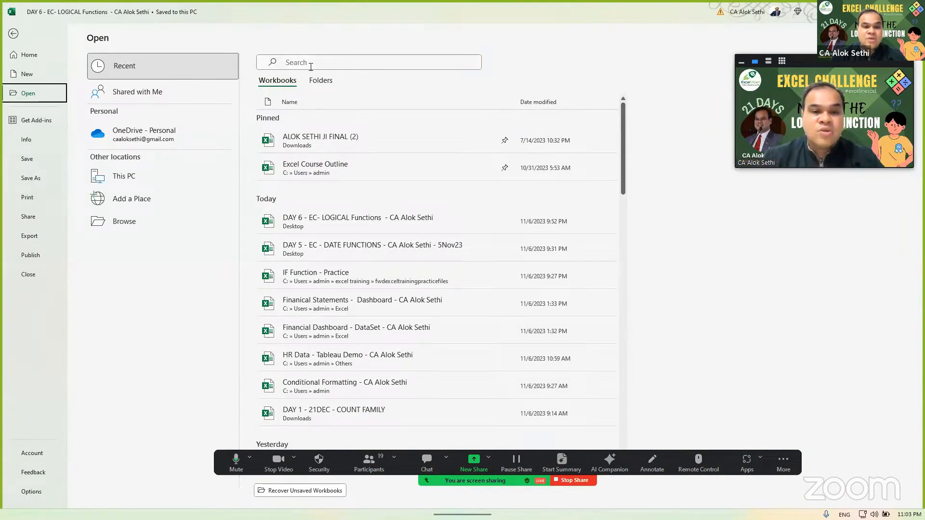
# Step: Search 'day' and open the DAY 5 DATE FUNCTIONS workbook
pyautogui.click(310, 65)
pyautogui.write('da')
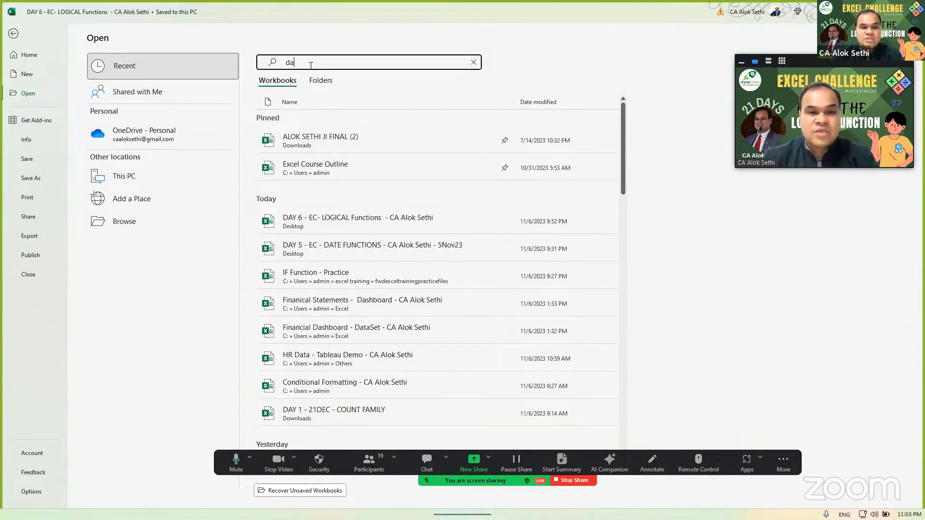
pyautogui.write('y')
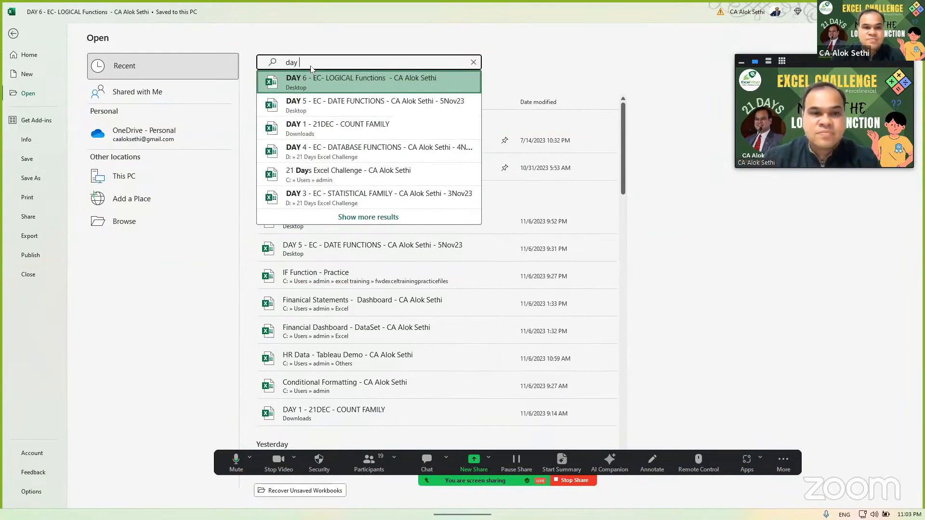
pyautogui.click(313, 85)
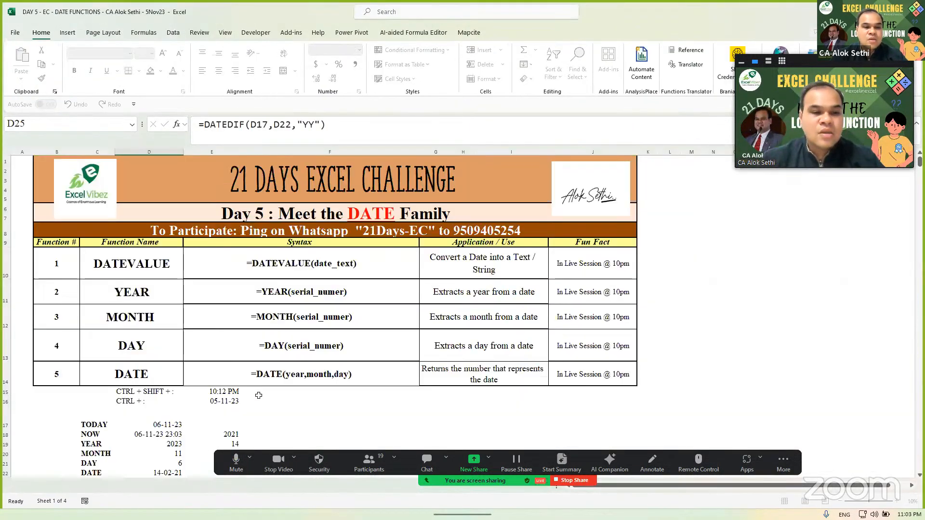
pyautogui.click(259, 395)
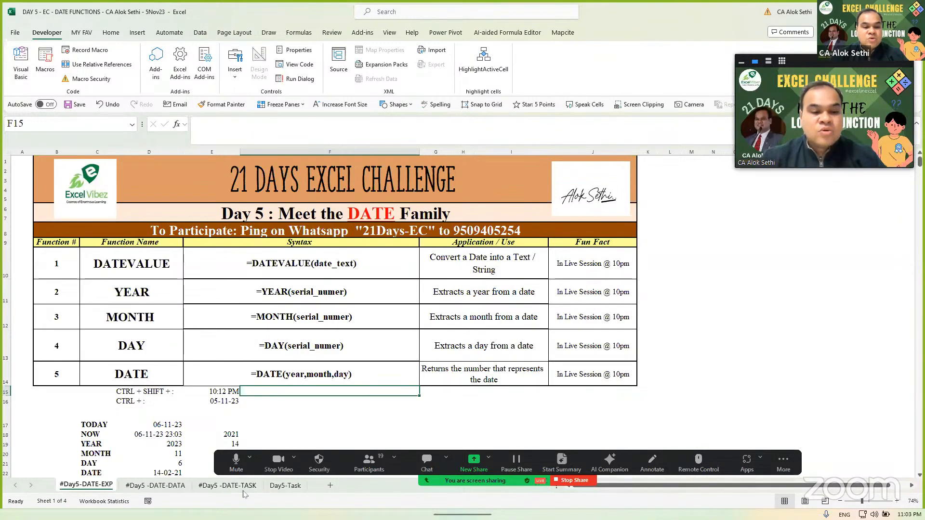
# Step: Look through the Day5-Task sheet's revenue-by-date table, selecting F30 and the empty I30
pyautogui.click(285, 486)
pyautogui.scroll(-8, 238, 342)
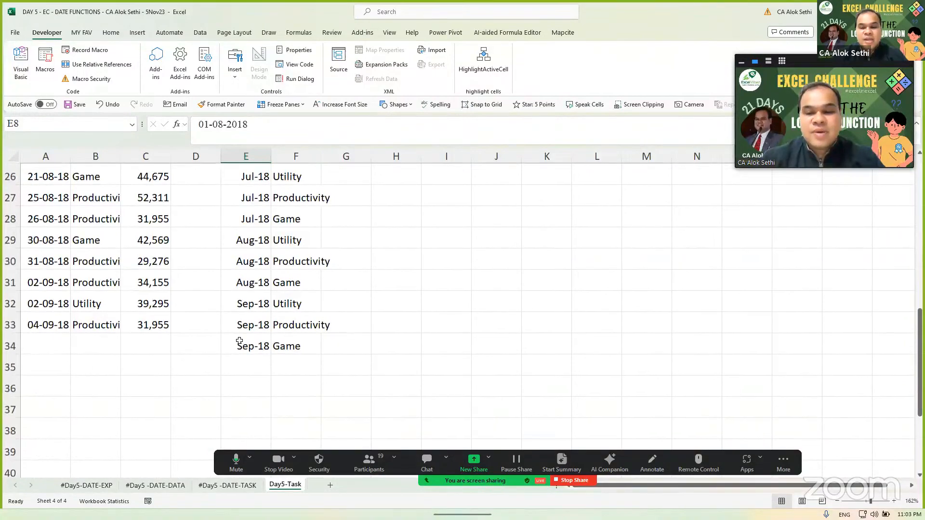
pyautogui.scroll(8, 239, 341)
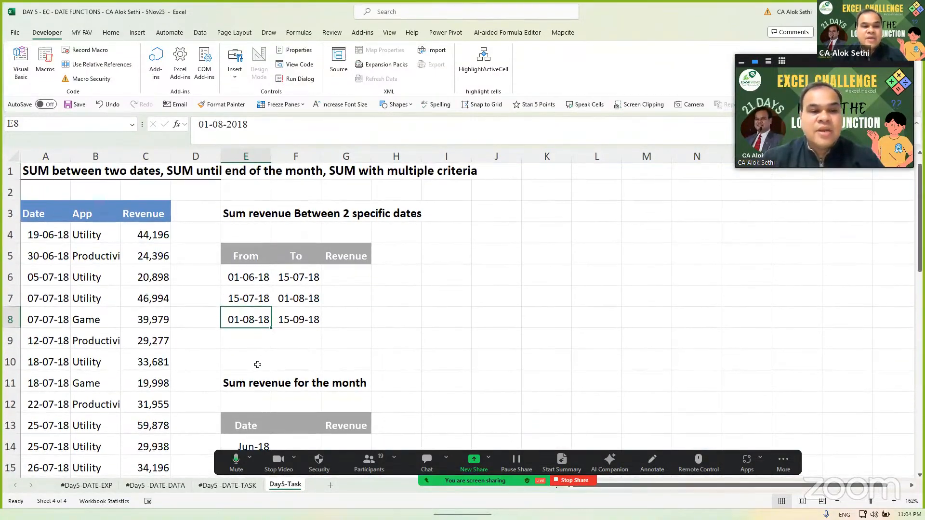
pyautogui.scroll(-1, 276, 391)
pyautogui.scroll(-5, 275, 392)
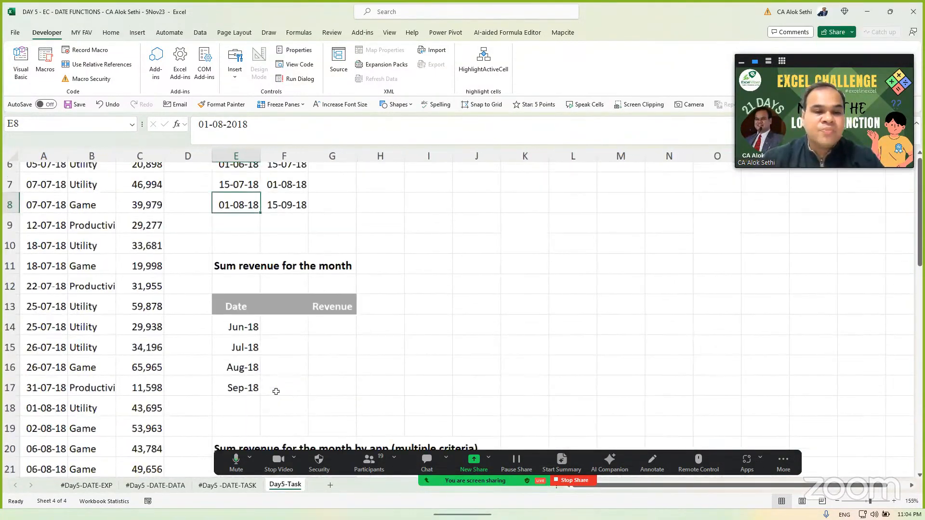
pyautogui.scroll(2, 276, 392)
pyautogui.scroll(-3, 276, 392)
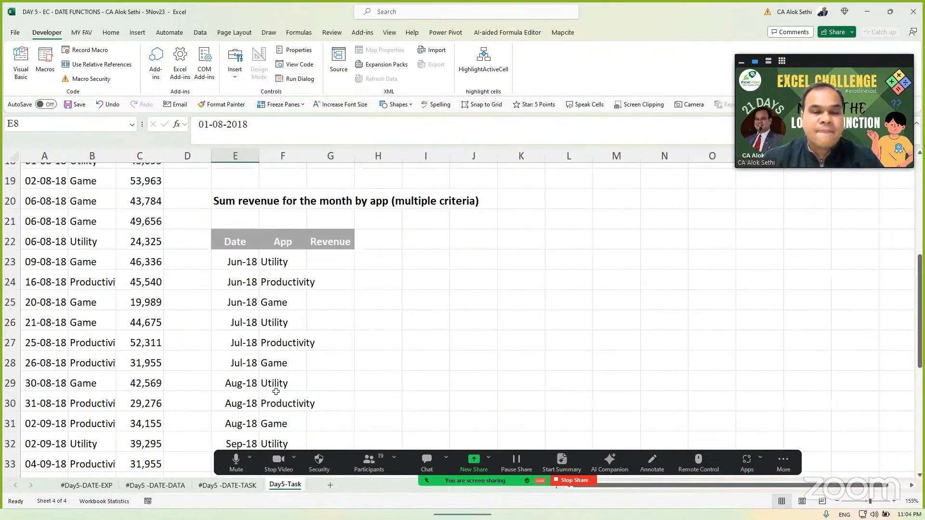
pyautogui.click(277, 394)
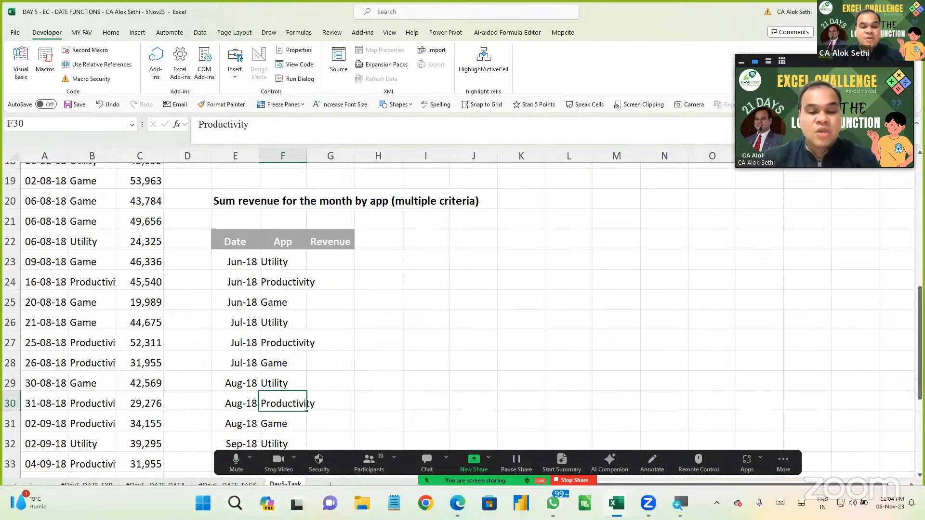
pyautogui.click(432, 398)
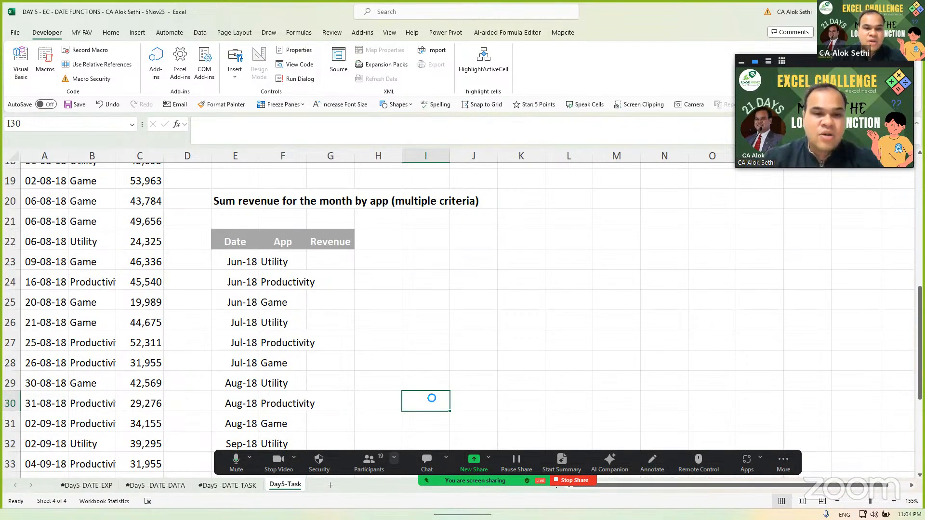
pyautogui.hotkey('ctrl', 'o')
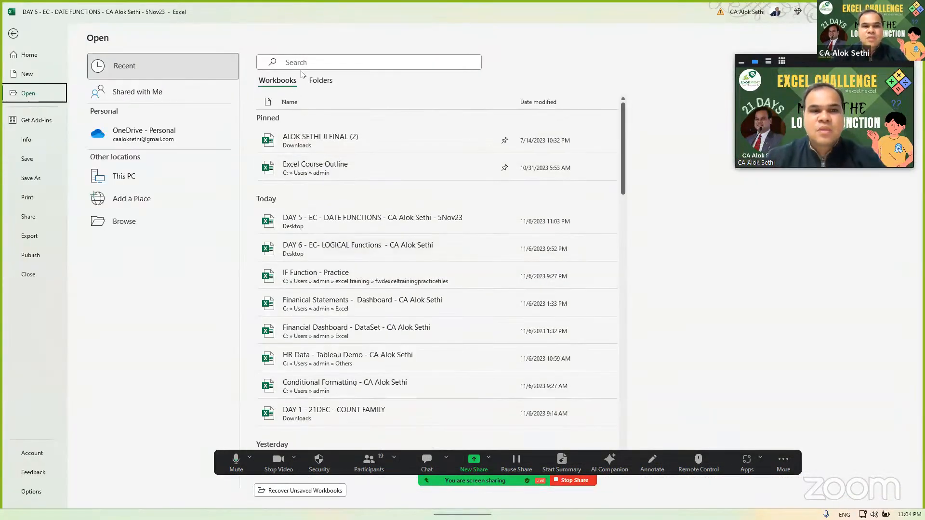
# Step: Try opening the 21 Days Excel Challenge workbook and dismiss its file-not-found error
pyautogui.click(316, 67)
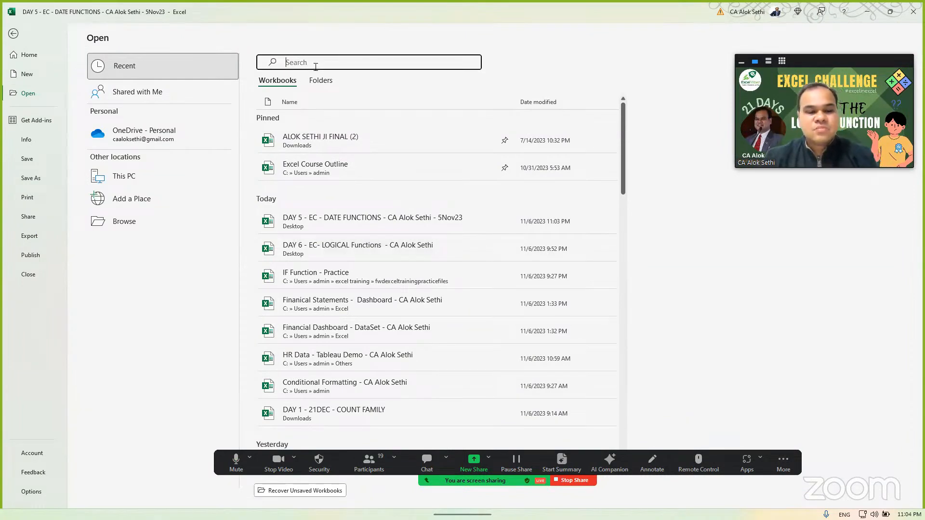
pyautogui.write('21 days')
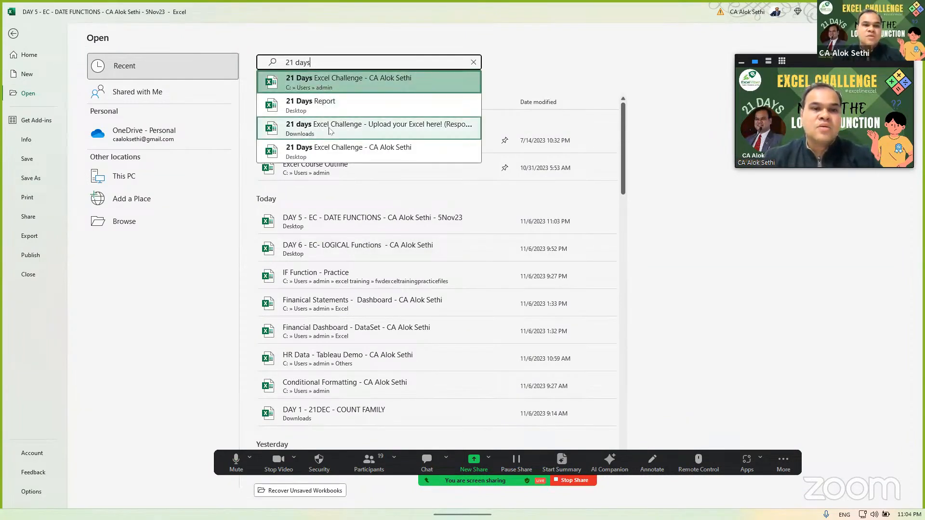
pyautogui.click(332, 151)
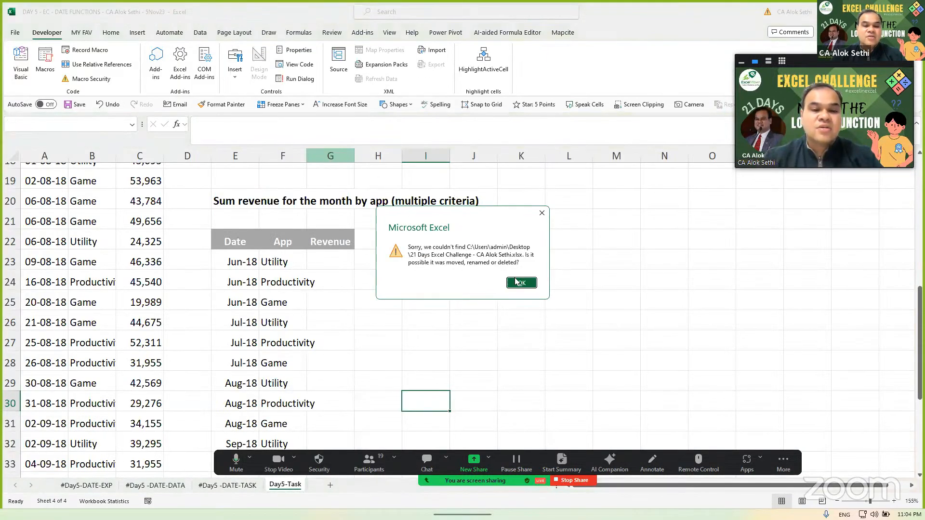
pyautogui.click(516, 282)
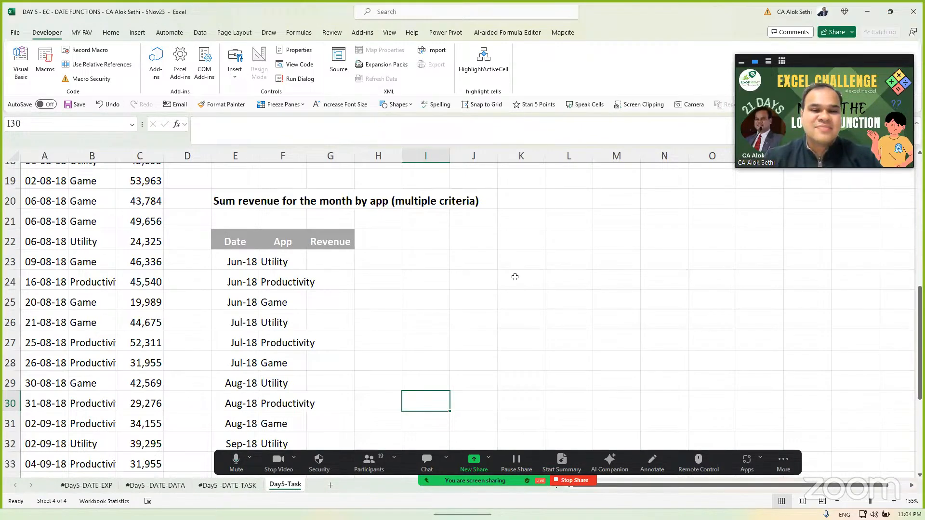
pyautogui.click(515, 277)
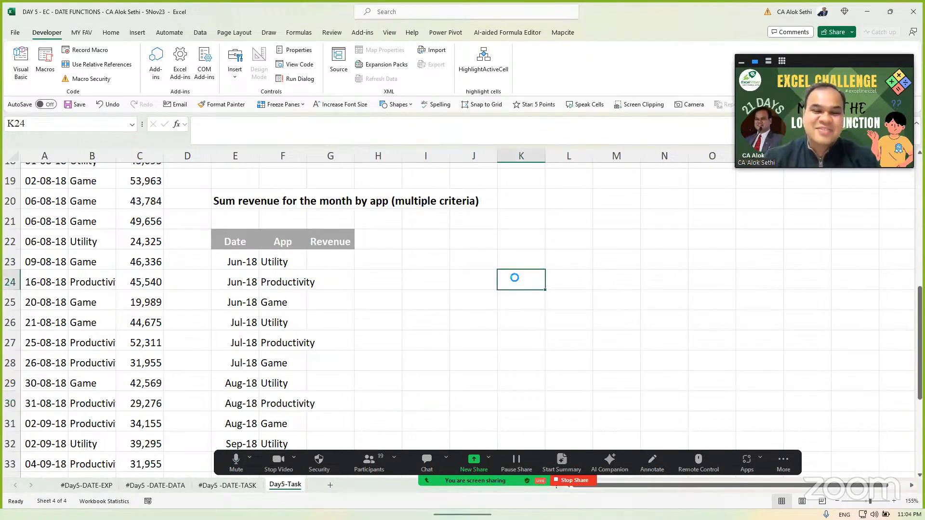
# Step: Reopen the recent workbooks list, scroll it, and exit back to the Day5-Task sheet
pyautogui.hotkey('ctrl', 'o')
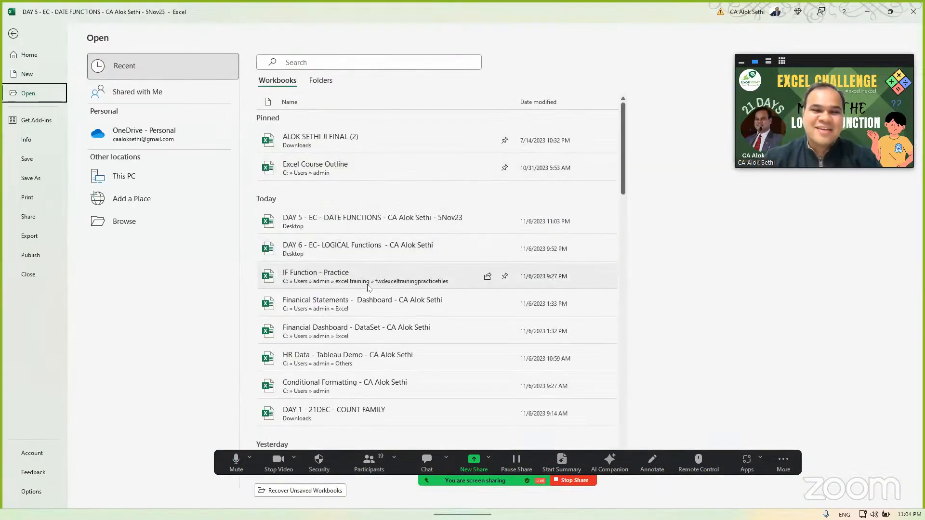
pyautogui.scroll(-3, 367, 287)
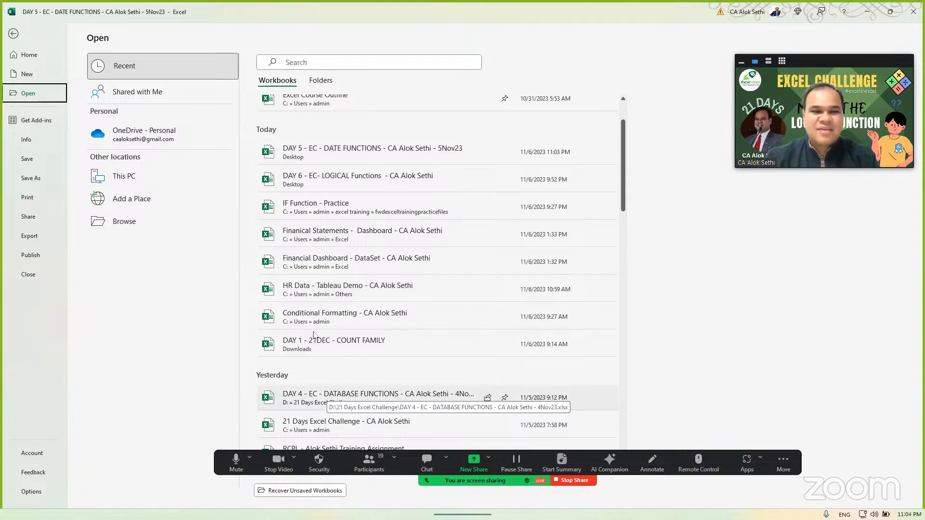
pyautogui.press('Escape')
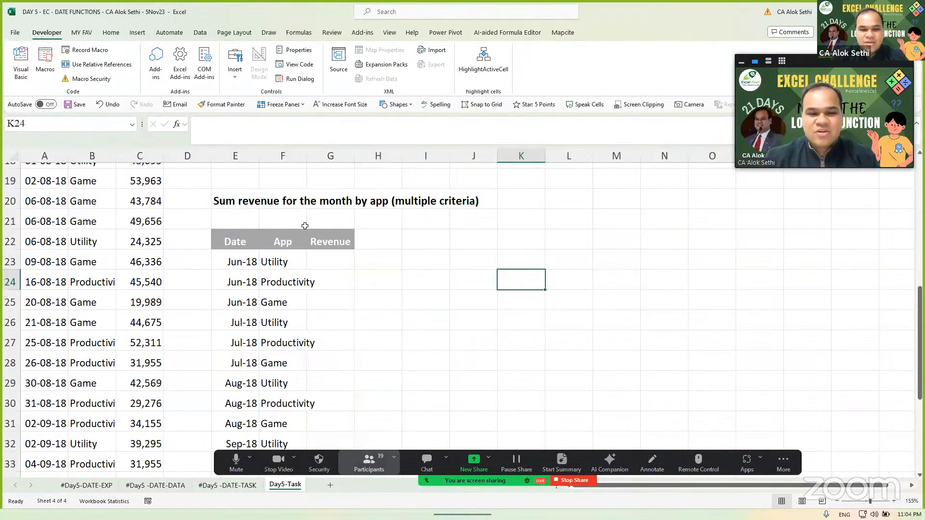
# Step: Check the meeting participants, then reopen the DAY 6 - EC- LOGICAL Functions workbook from Recent
pyautogui.hotkey('alt', 'u')
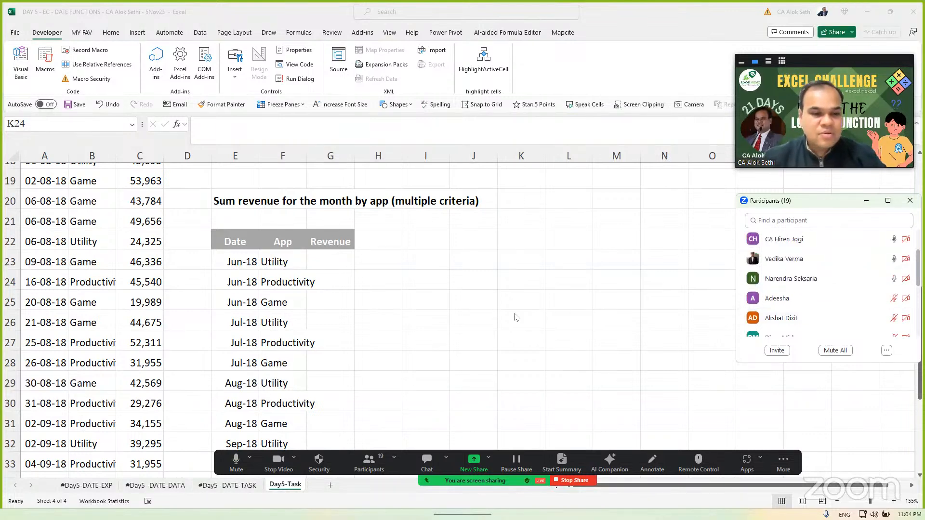
pyautogui.hotkey('alt', 'Tab')
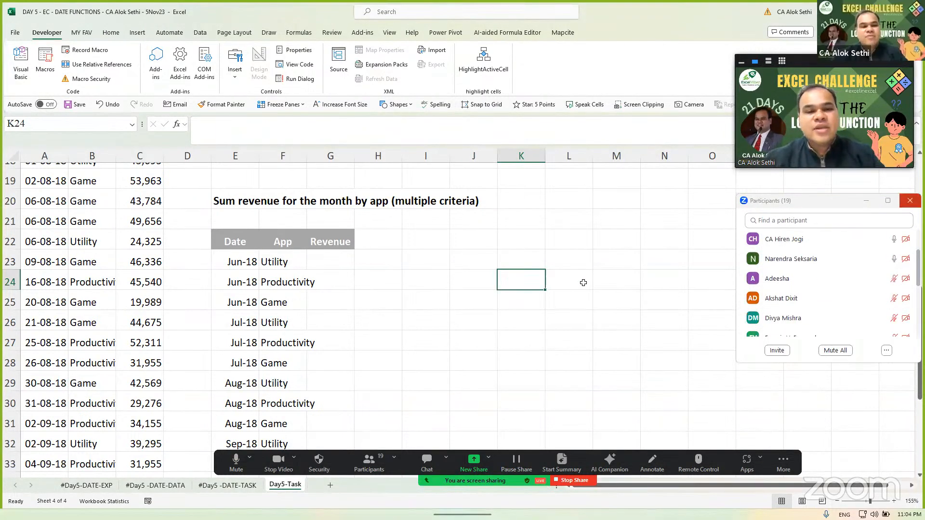
pyautogui.scroll(-3, 583, 282)
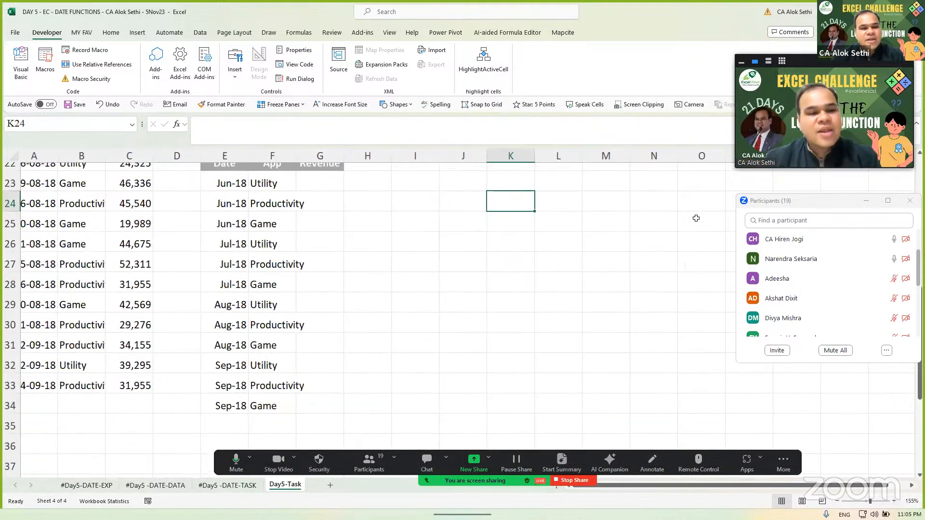
pyautogui.scroll(1, 696, 218)
pyautogui.scroll(2, 696, 218)
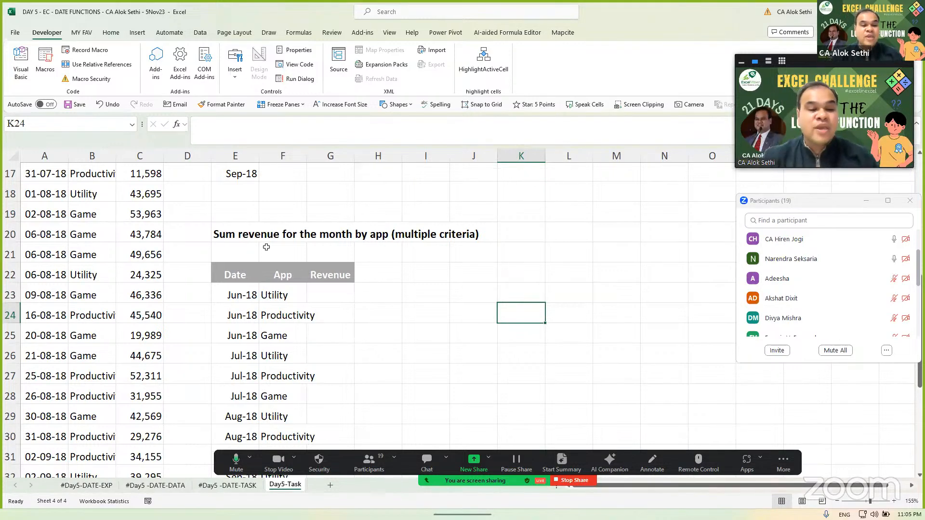
pyautogui.hotkey('ctrl', 'o')
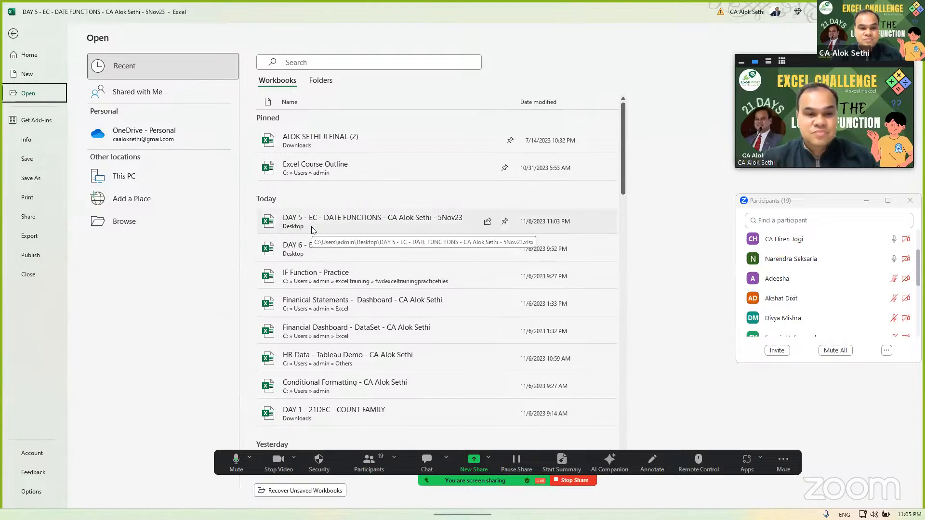
pyautogui.click(312, 250)
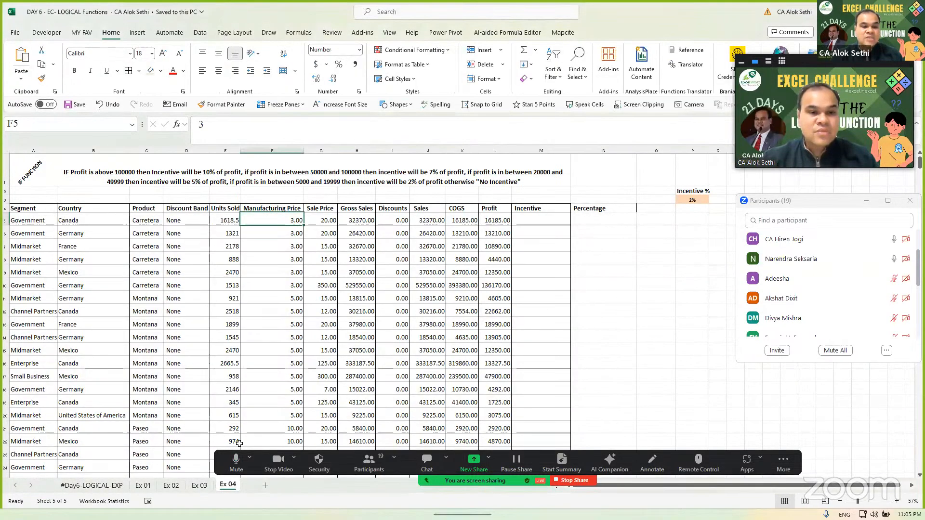
pyautogui.keyDown('ctrl'); pyautogui.scroll(5, 318, 328); pyautogui.keyUp('ctrl')
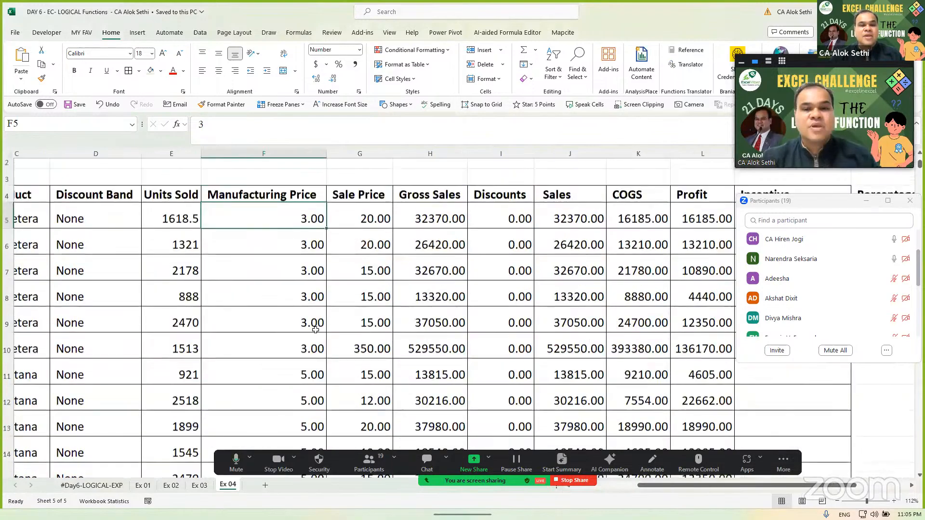
pyautogui.keyDown('ctrl'); pyautogui.scroll(-5, 316, 330); pyautogui.keyUp('ctrl')
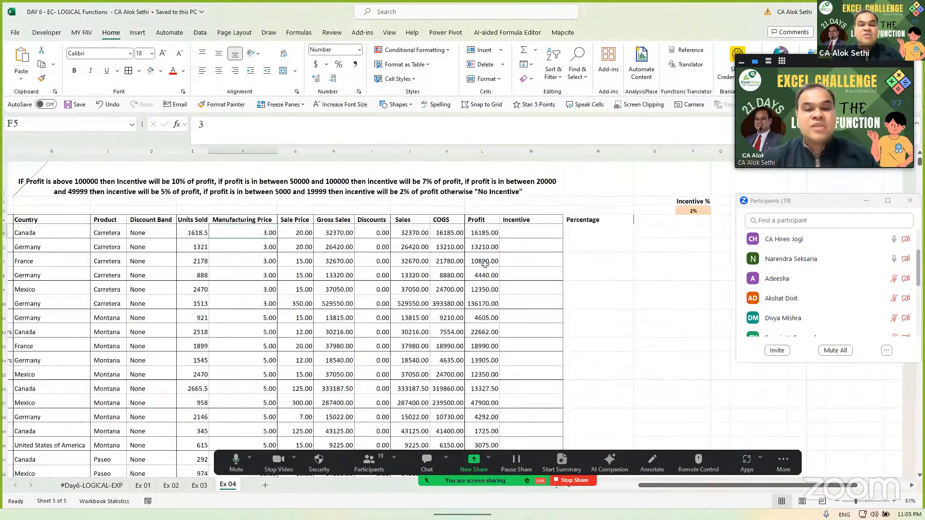
pyautogui.click(562, 225)
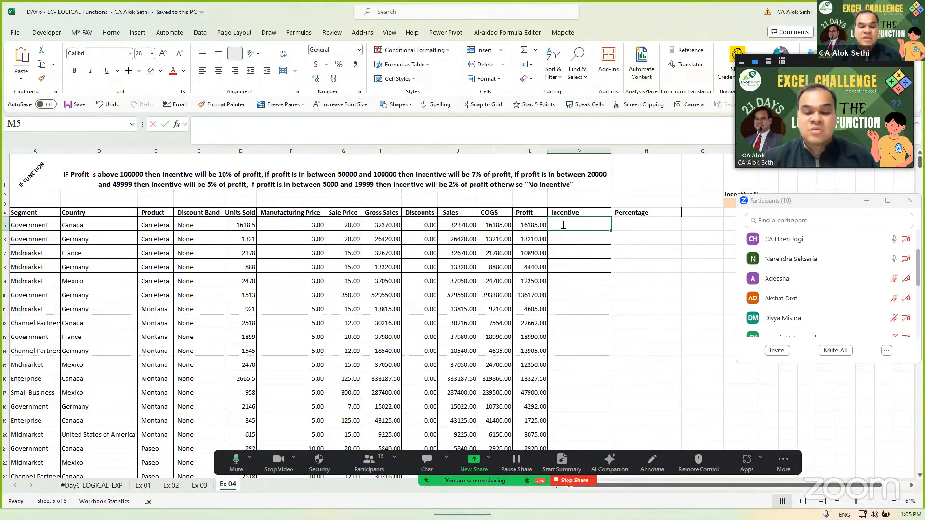
pyautogui.write('=if')
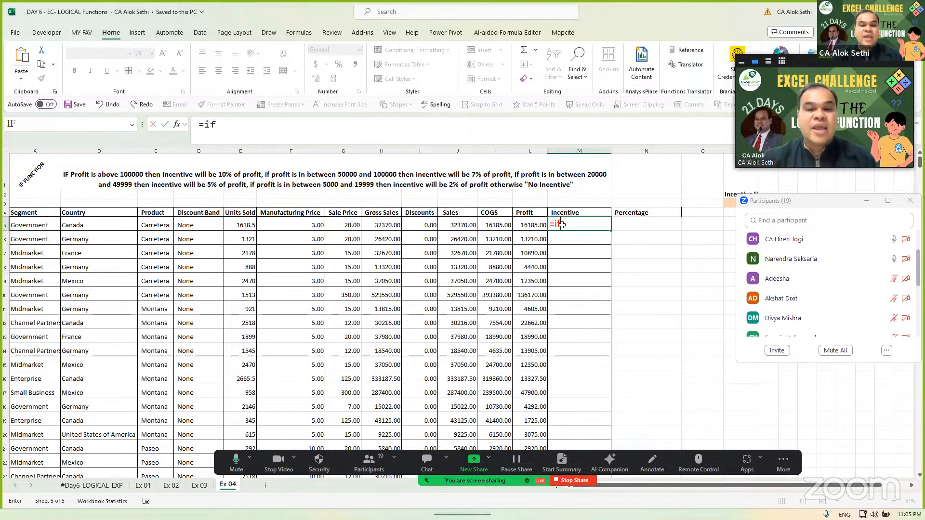
pyautogui.press('Escape')
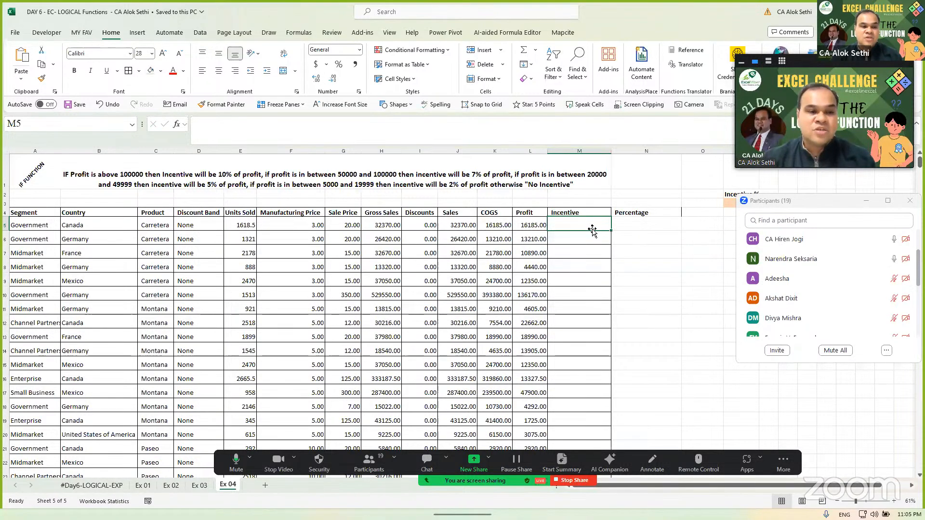
pyautogui.press('Down')
pyautogui.press('Down')
pyautogui.press('Down')
pyautogui.press('Down')
pyautogui.press('Down')
pyautogui.press('Down')
pyautogui.press('Down')
pyautogui.press('Down')
pyautogui.press('Down')
pyautogui.press('Down')
pyautogui.press('Down')
pyautogui.press('Down')
pyautogui.press('Down')
pyautogui.press('Down')
pyautogui.press('Down')
pyautogui.press('Down')
pyautogui.press('Down')
pyautogui.press('Down')
pyautogui.press('Down')
pyautogui.press('Down')
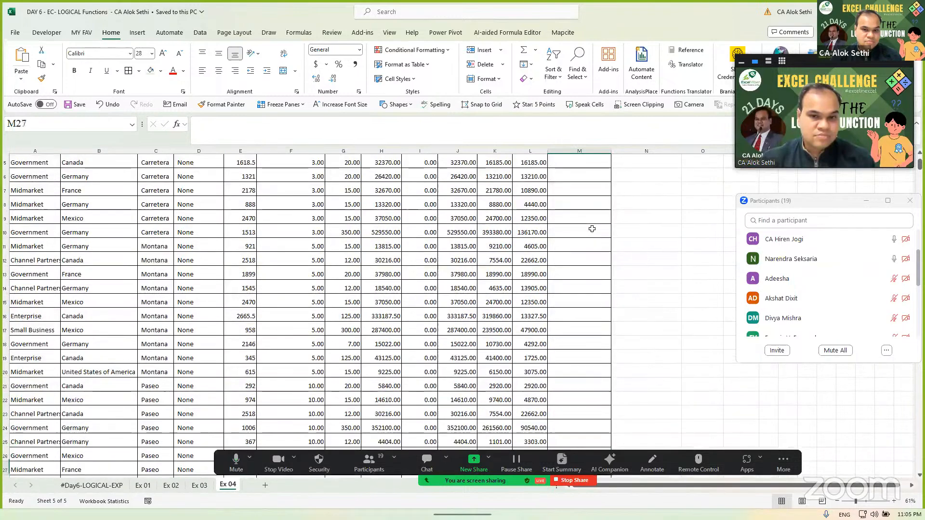
pyautogui.press('Up')
pyautogui.press('Up')
pyautogui.press('Up')
pyautogui.press('Up')
pyautogui.press('Up')
pyautogui.press('Up')
pyautogui.press('Up')
pyautogui.press('Up')
pyautogui.press('Up')
pyautogui.press('Up')
pyautogui.press('Up')
pyautogui.press('Up')
pyautogui.press('Up')
pyautogui.press('Up')
pyautogui.press('Up')
pyautogui.press('Up')
pyautogui.press('Up')
pyautogui.press('Up')
pyautogui.press('Up')
pyautogui.press('Up')
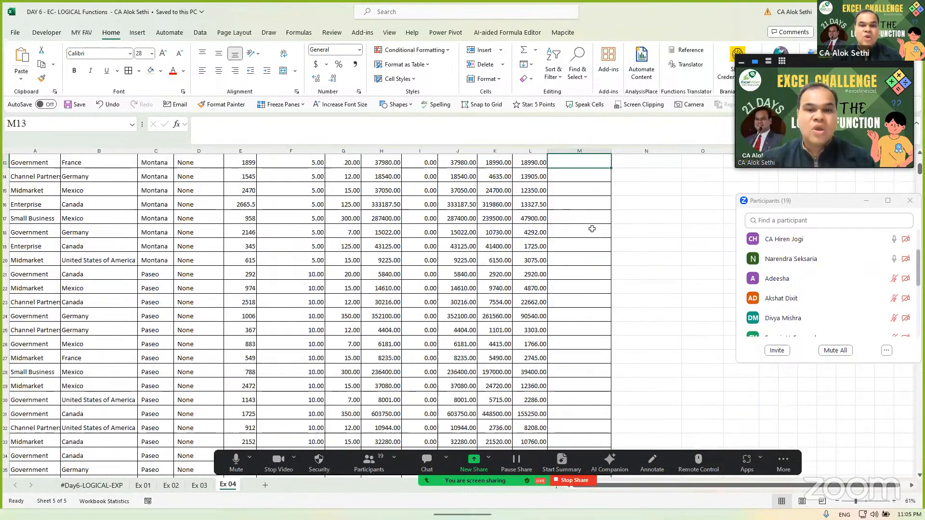
pyautogui.press('Up')
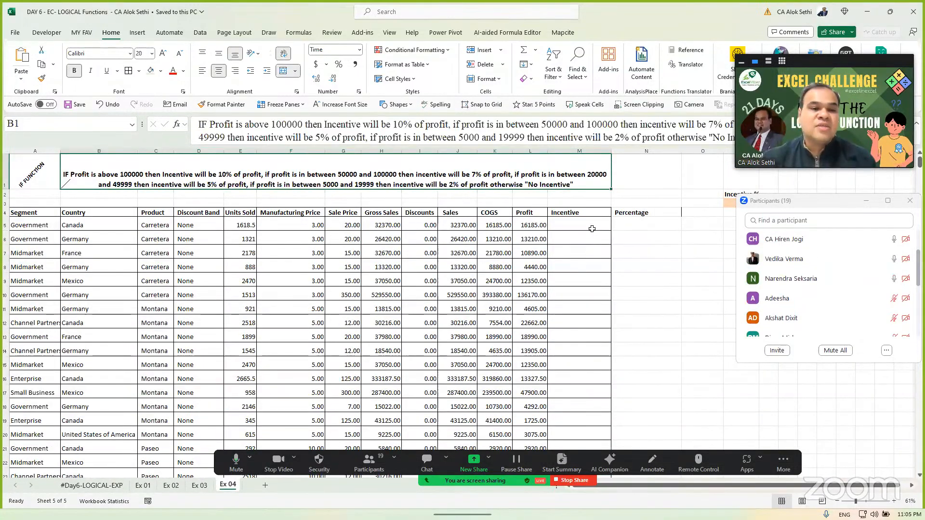
pyautogui.press('Down')
pyautogui.press('Down')
pyautogui.press('Down')
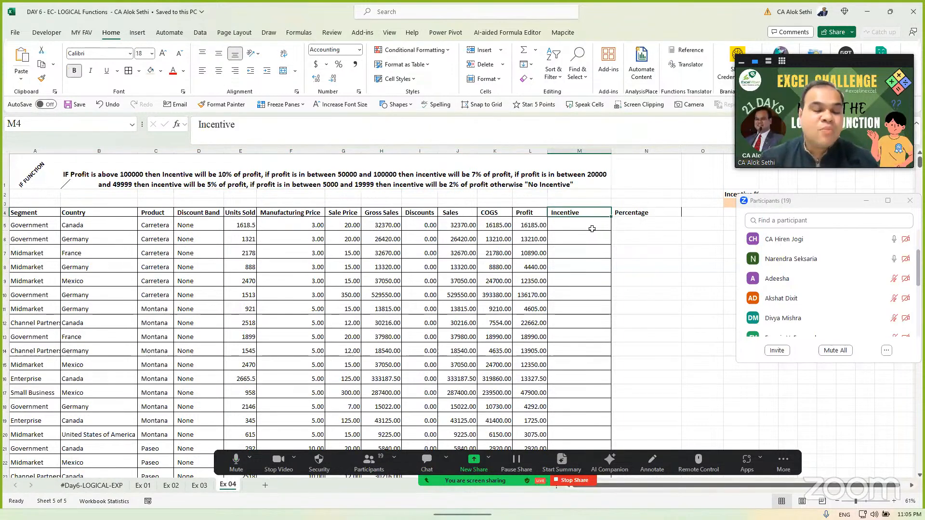
pyautogui.click(592, 229)
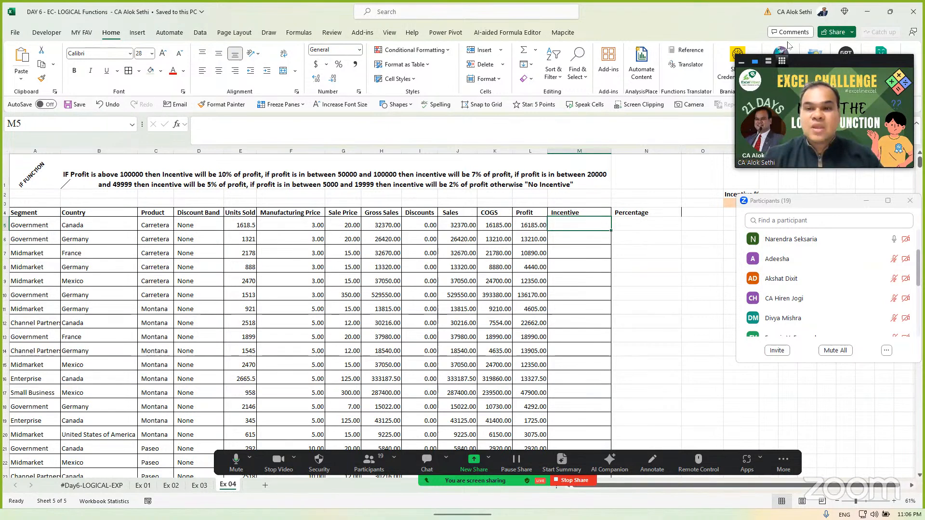
pyautogui.click(781, 61)
pyautogui.click(910, 200)
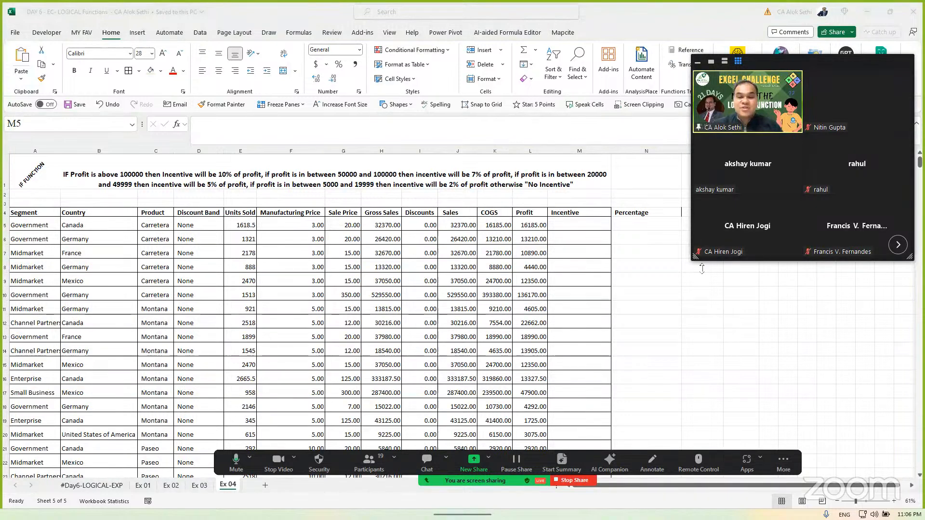
pyautogui.moveTo(701, 269); pyautogui.dragTo(701, 362)
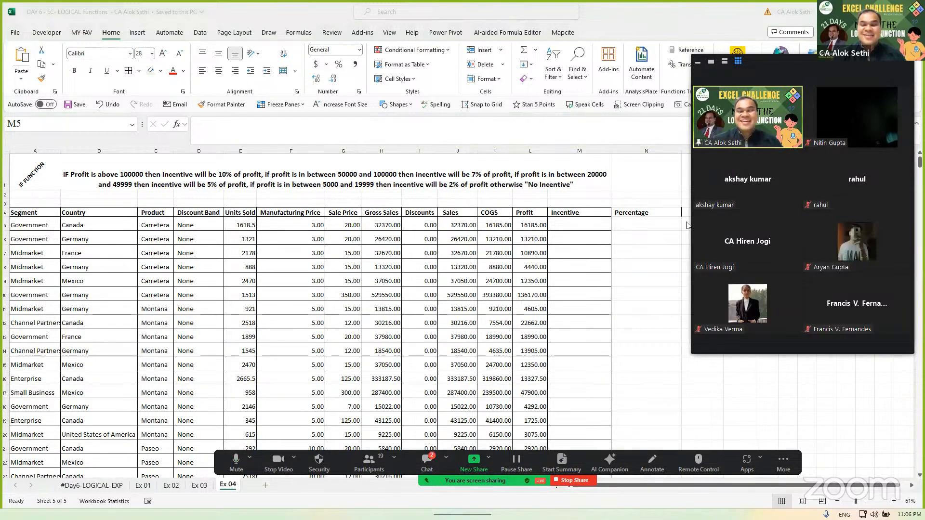